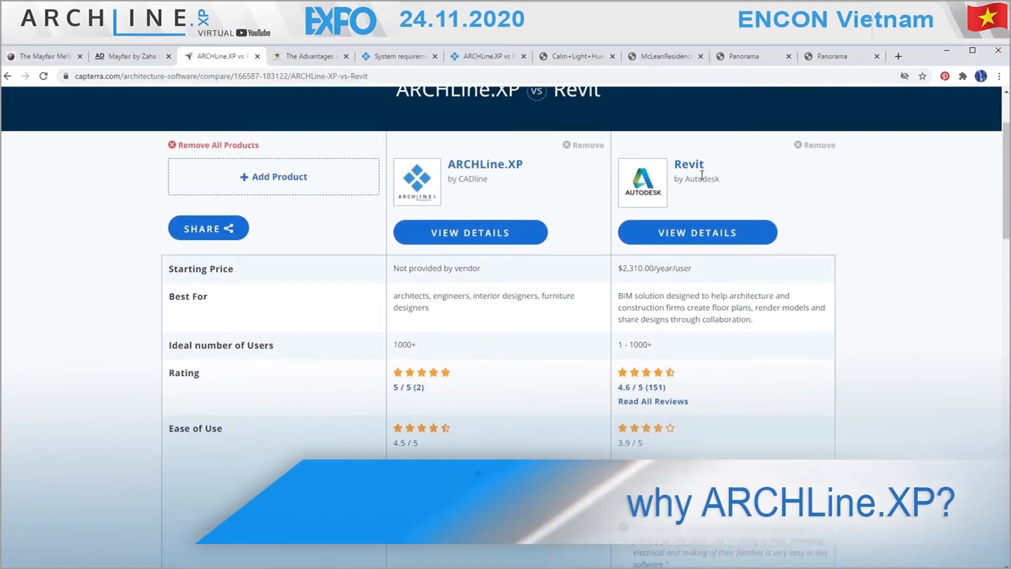
{"action": "scroll", "coordinate": [449, 293], "scroll_direction": "down", "scroll_amount": 2}
{"action": "scroll", "coordinate": [455, 293], "scroll_direction": "up", "scroll_amount": 2}
{"action": "scroll", "coordinate": [453, 290], "scroll_direction": "up", "scroll_amount": 2}
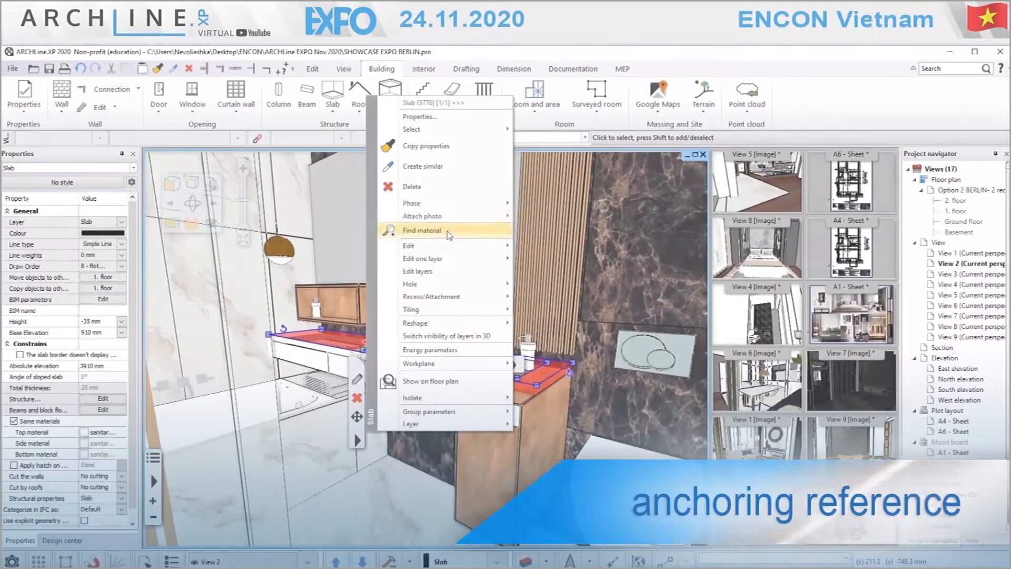
- Reduce the pleats of the split curtain
{"action": "mouse_move", "coordinate": [490, 216]}
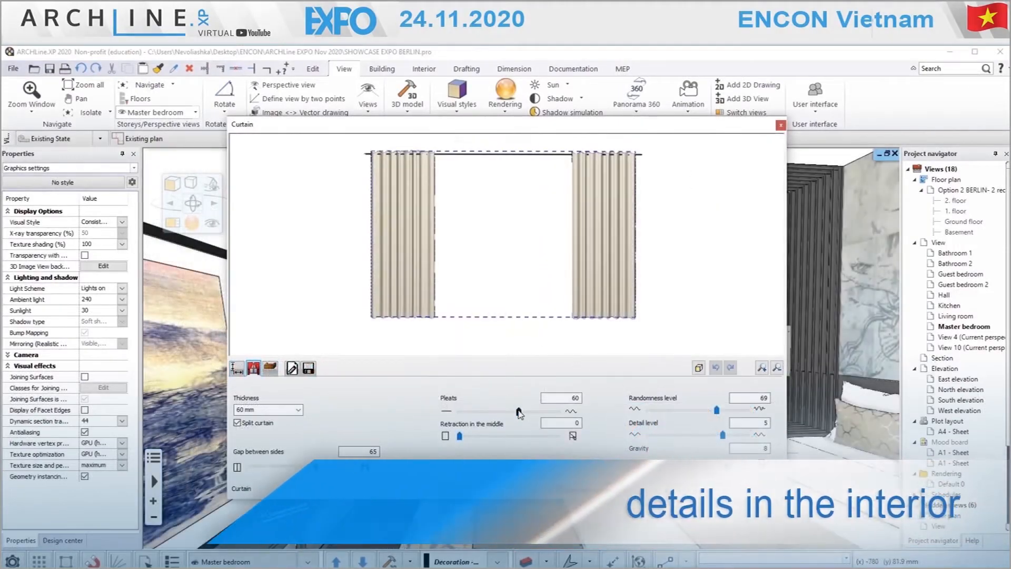
{"action": "left_click_drag", "start_coordinate": [519, 412], "coordinate": [474, 414]}
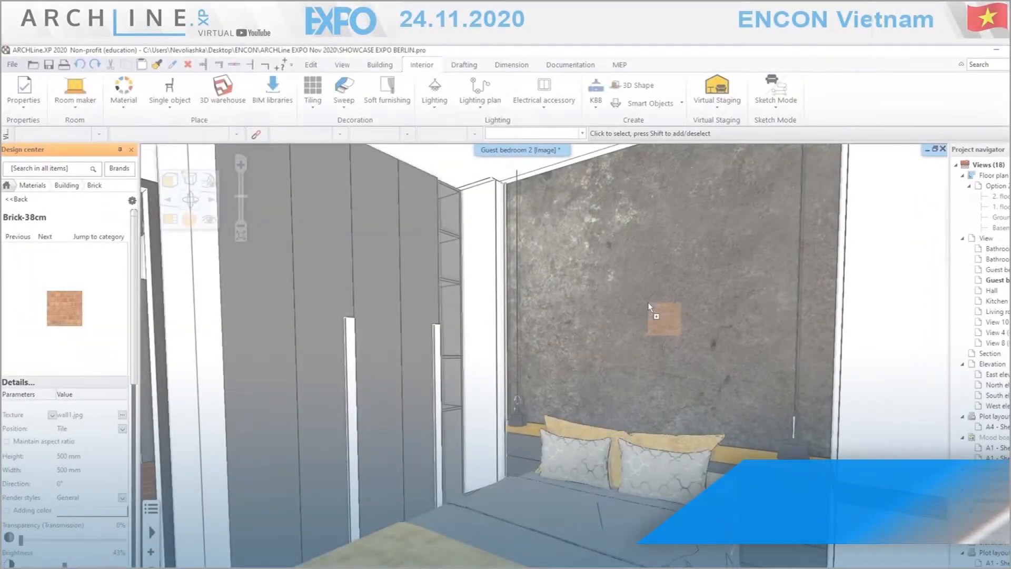
- Apply the Brick-38cm material to the wall behind the guest bedroom bed
{"action": "right_click", "coordinate": [651, 305]}
{"action": "left_click", "coordinate": [677, 310]}
{"action": "left_click", "coordinate": [655, 325]}
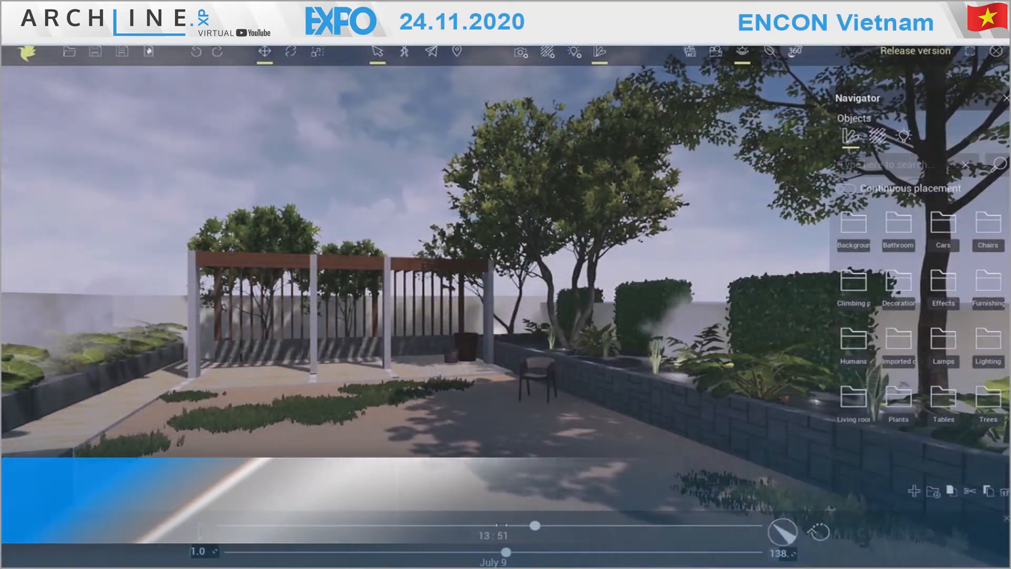
- Shift the garden scene's time of day slightly later
{"action": "mouse_move", "coordinate": [535, 525]}
{"action": "left_mouse_down"}
{"action": "mouse_move", "coordinate": [415, 525]}
{"action": "mouse_move", "coordinate": [537, 522]}
{"action": "left_mouse_up"}
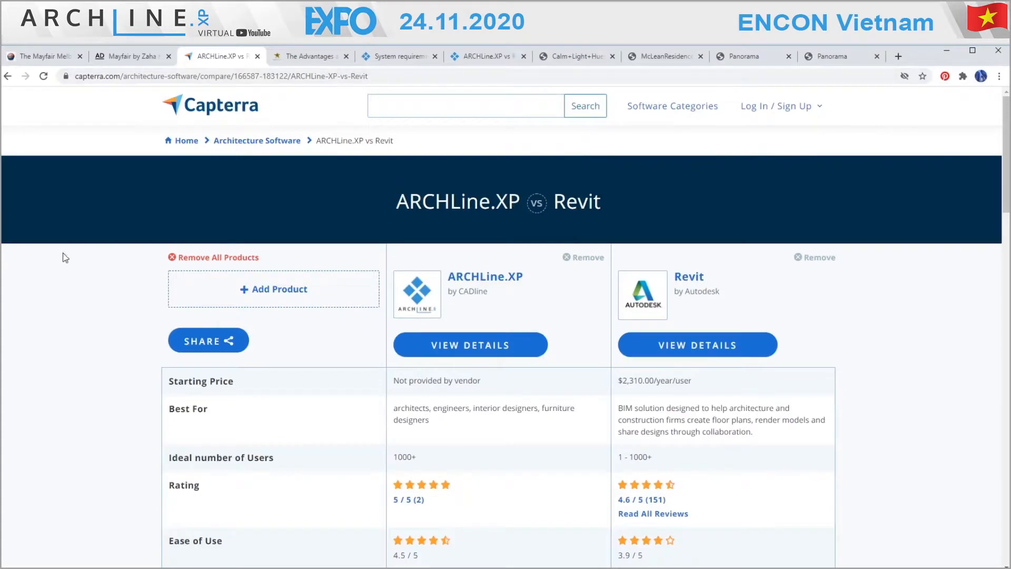
- Examine the Capterra comparison of ARCHLine.XP and Revit, covering ratings, product features, platform, support and training
{"action": "scroll", "coordinate": [343, 257], "scroll_direction": "down", "scroll_amount": 2}
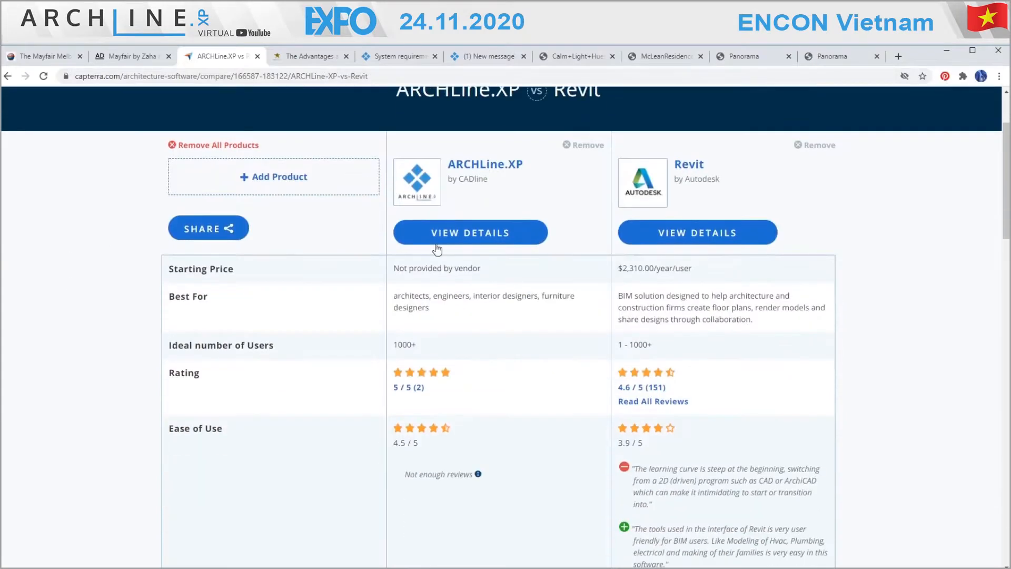
{"action": "scroll", "coordinate": [452, 235], "scroll_direction": "down", "scroll_amount": 2}
{"action": "scroll", "coordinate": [453, 290], "scroll_direction": "up", "scroll_amount": 4}
{"action": "scroll", "coordinate": [971, 262], "scroll_direction": "down", "scroll_amount": 9}
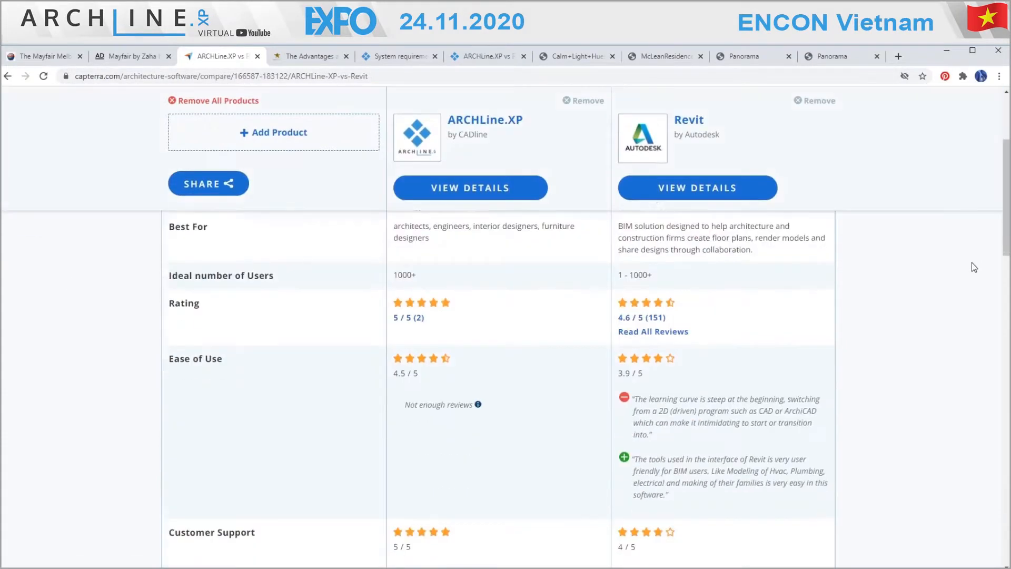
{"action": "scroll", "coordinate": [970, 268], "scroll_direction": "down", "scroll_amount": 12}
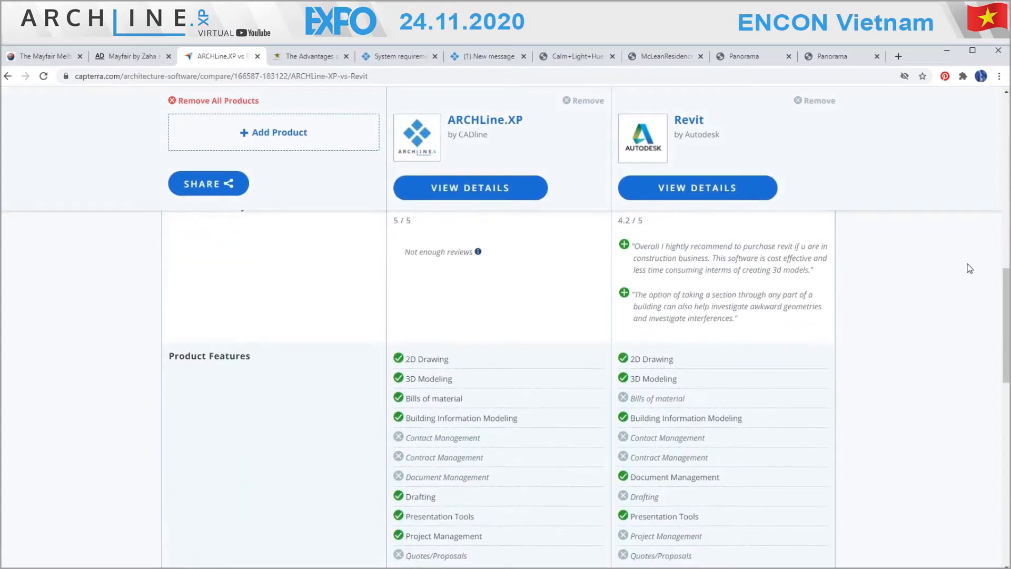
{"action": "scroll", "coordinate": [967, 268], "scroll_direction": "down", "scroll_amount": 5}
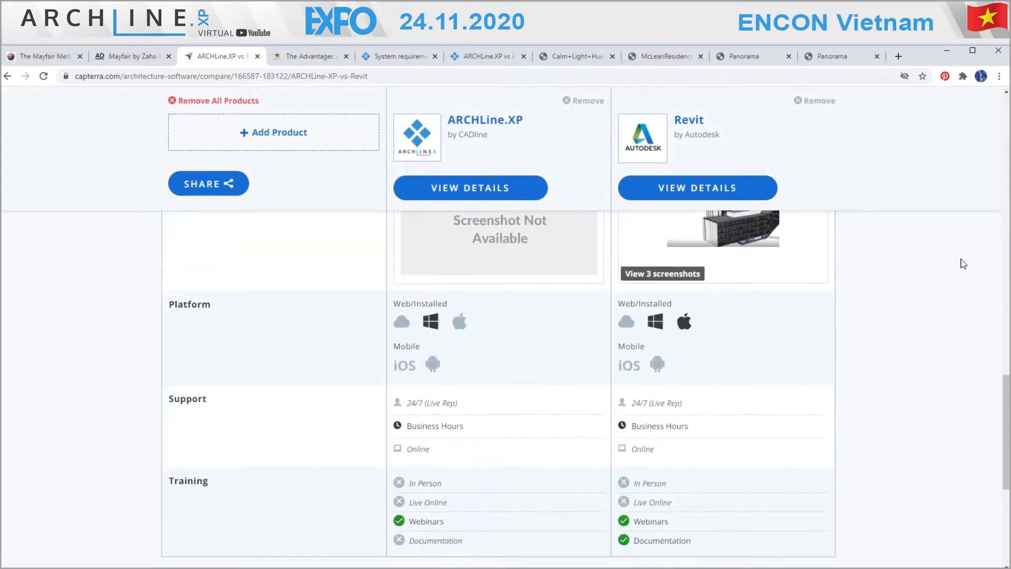
{"action": "scroll", "coordinate": [953, 258], "scroll_direction": "up", "scroll_amount": 3}
- Switch to the "8 Reasons" page and examine its arguments for ARCHLine.XP over Revit, from ease of use to compatibility
{"action": "left_click", "coordinate": [488, 57]}
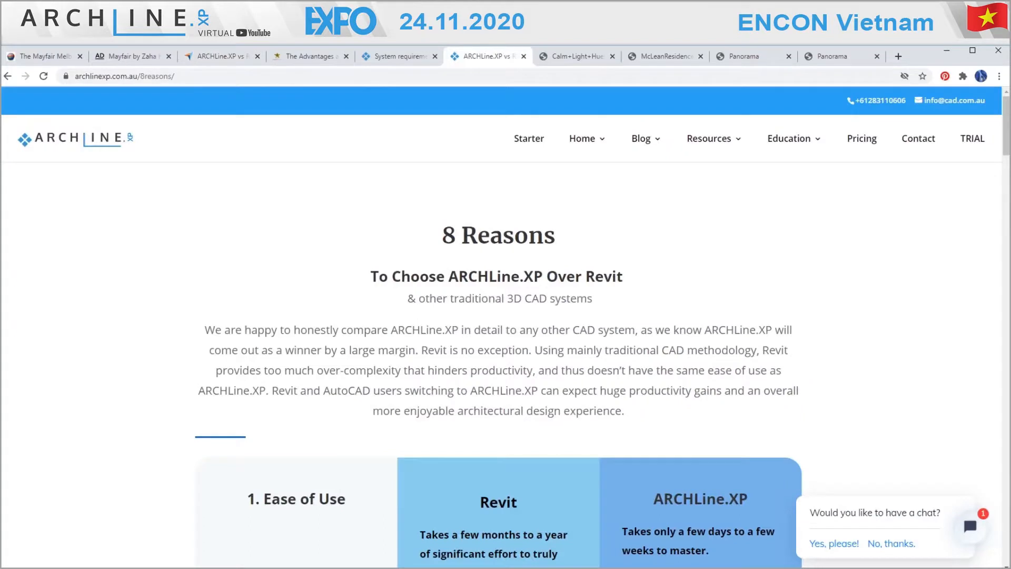
{"action": "scroll", "coordinate": [962, 468], "scroll_direction": "down", "scroll_amount": 3}
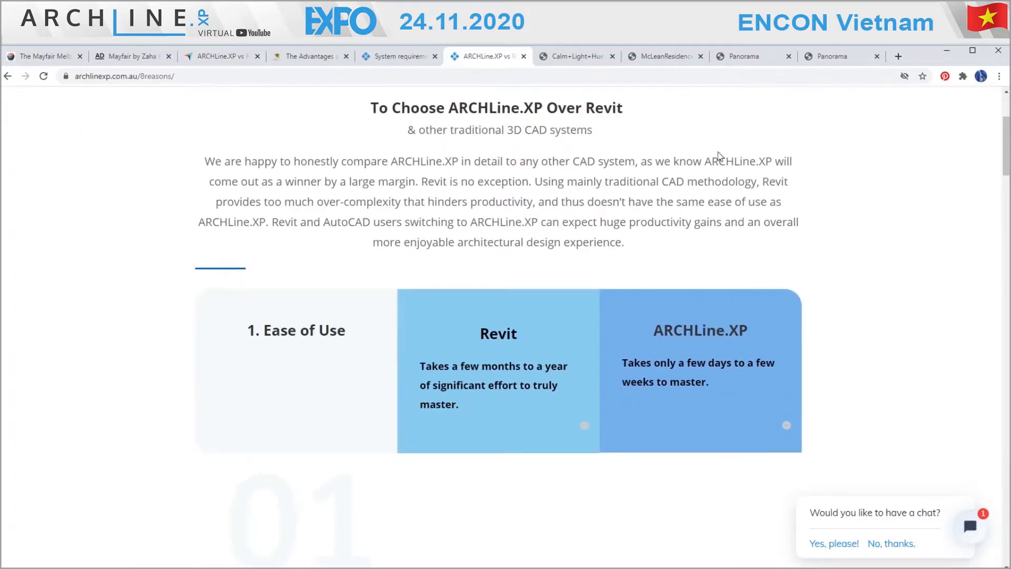
{"action": "scroll", "coordinate": [849, 295], "scroll_direction": "down", "scroll_amount": 2}
{"action": "scroll", "coordinate": [837, 313], "scroll_direction": "down", "scroll_amount": 3}
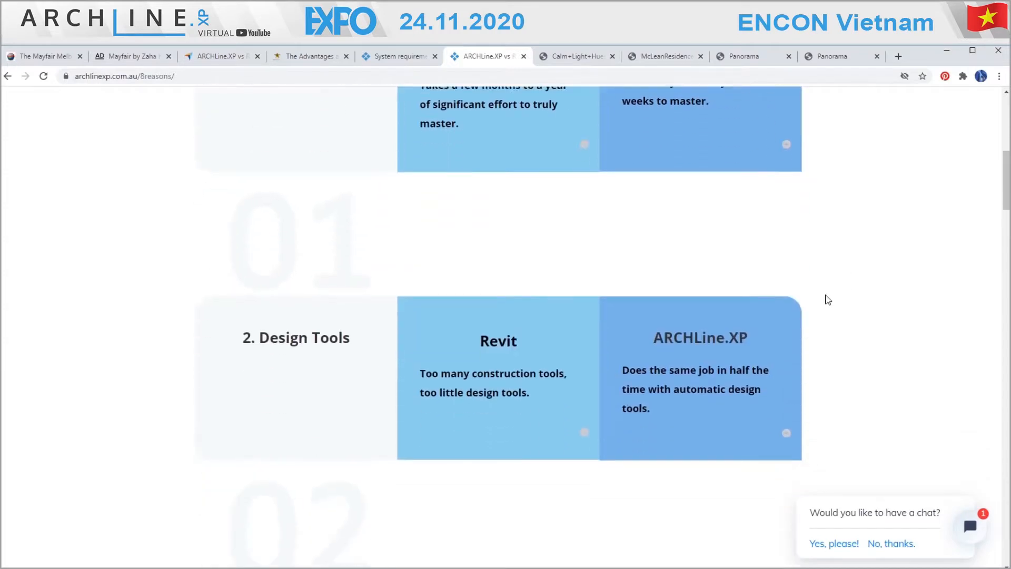
{"action": "scroll", "coordinate": [829, 299], "scroll_direction": "down", "scroll_amount": 7}
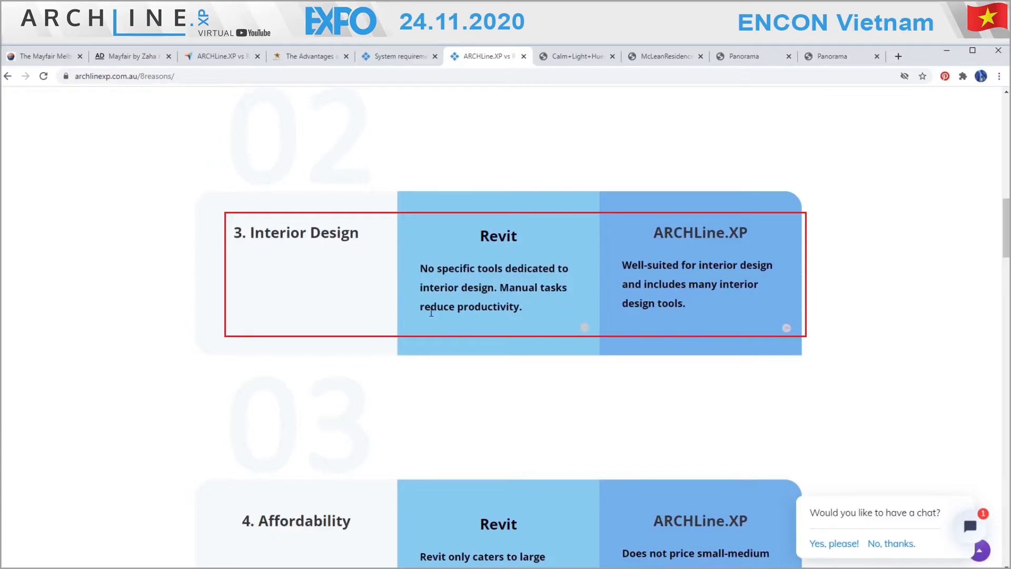
{"action": "scroll", "coordinate": [933, 405], "scroll_direction": "down", "scroll_amount": 5}
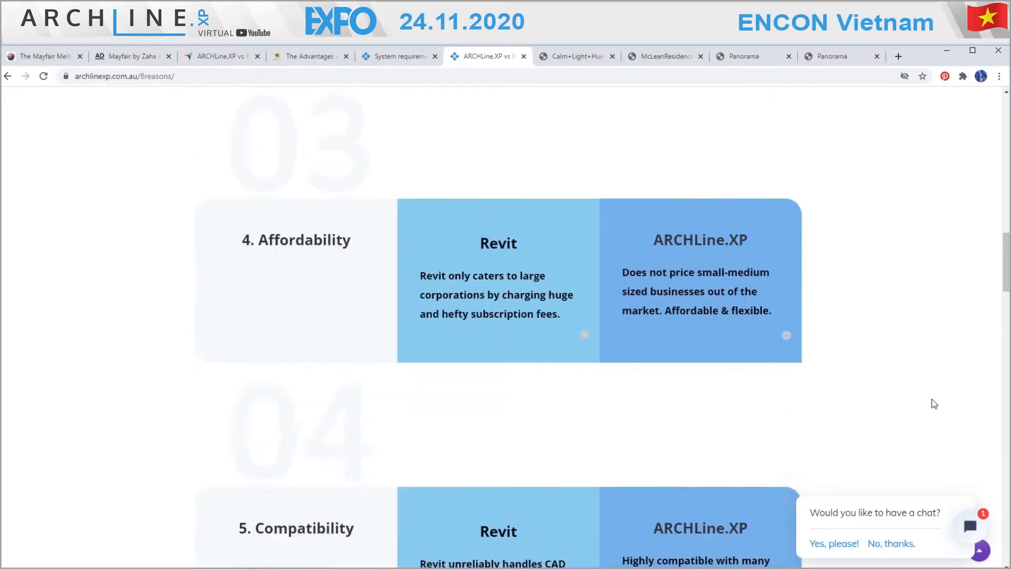
{"action": "scroll", "coordinate": [706, 292], "scroll_direction": "up", "scroll_amount": 4}
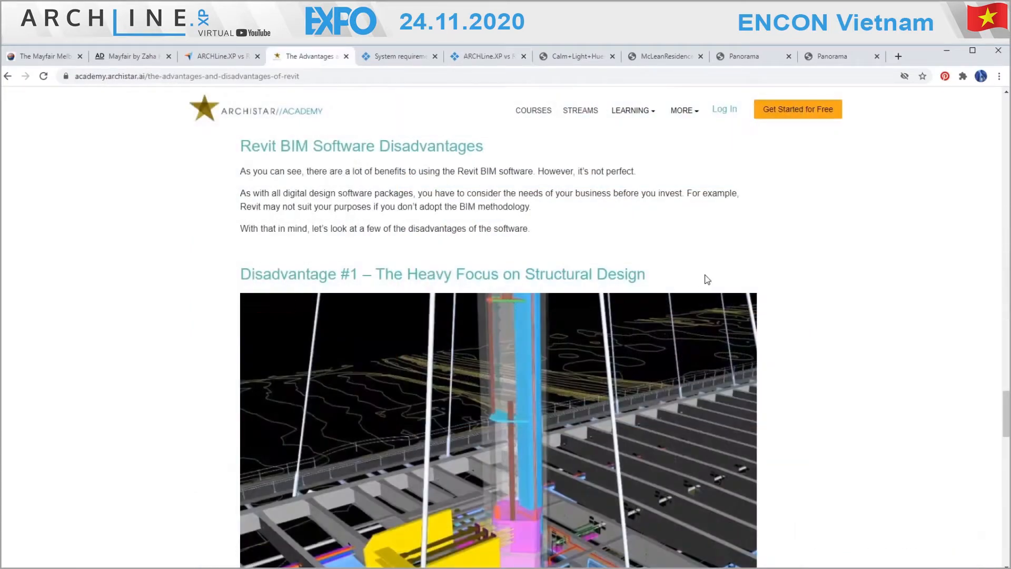
- Read the Revit BIM disadvantages in the Archistar Academy article
{"action": "scroll", "coordinate": [840, 282], "scroll_direction": "down", "scroll_amount": 8}
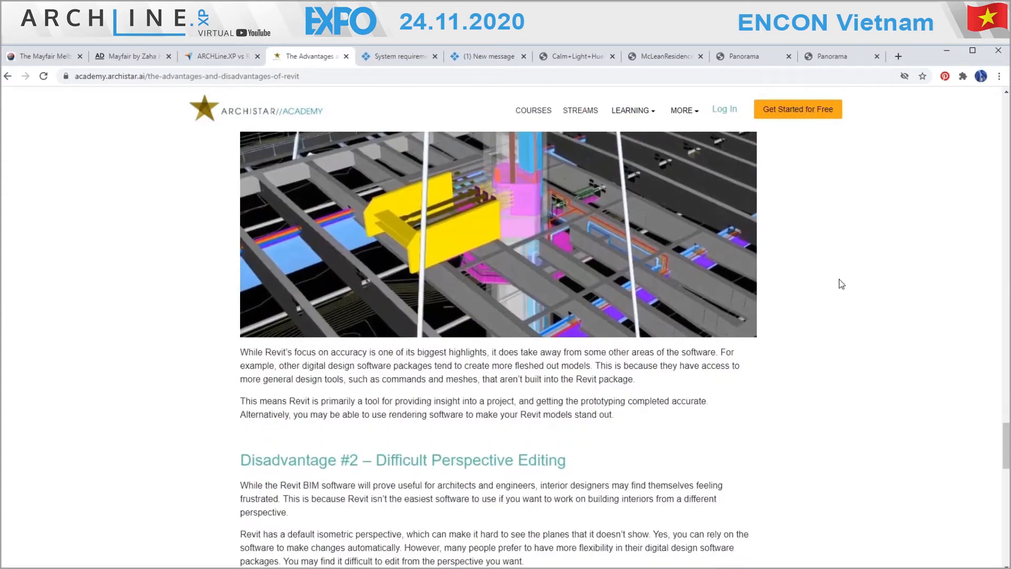
{"action": "scroll", "coordinate": [842, 284], "scroll_direction": "down", "scroll_amount": 1}
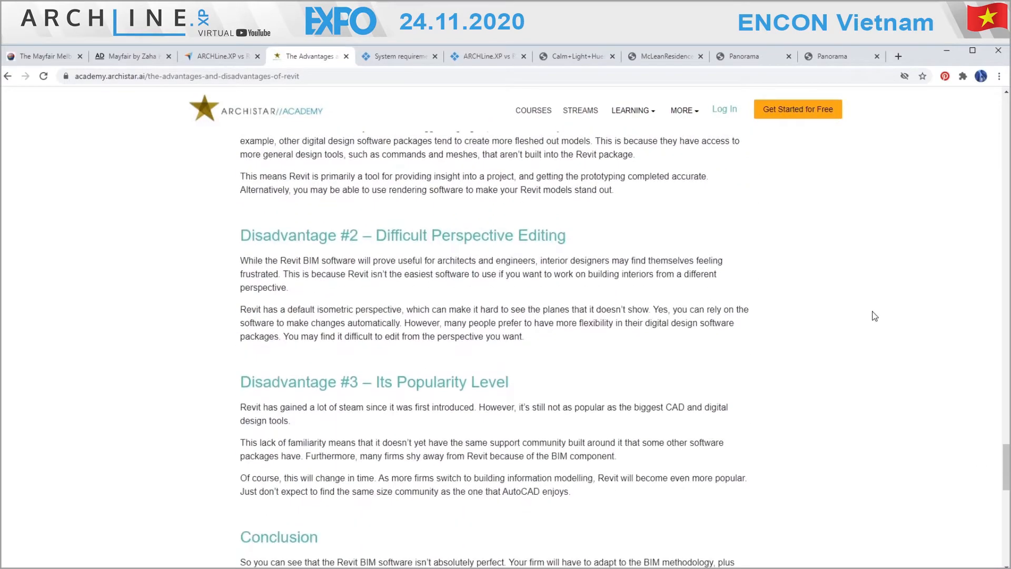
{"action": "scroll", "coordinate": [874, 316], "scroll_direction": "down", "scroll_amount": 1}
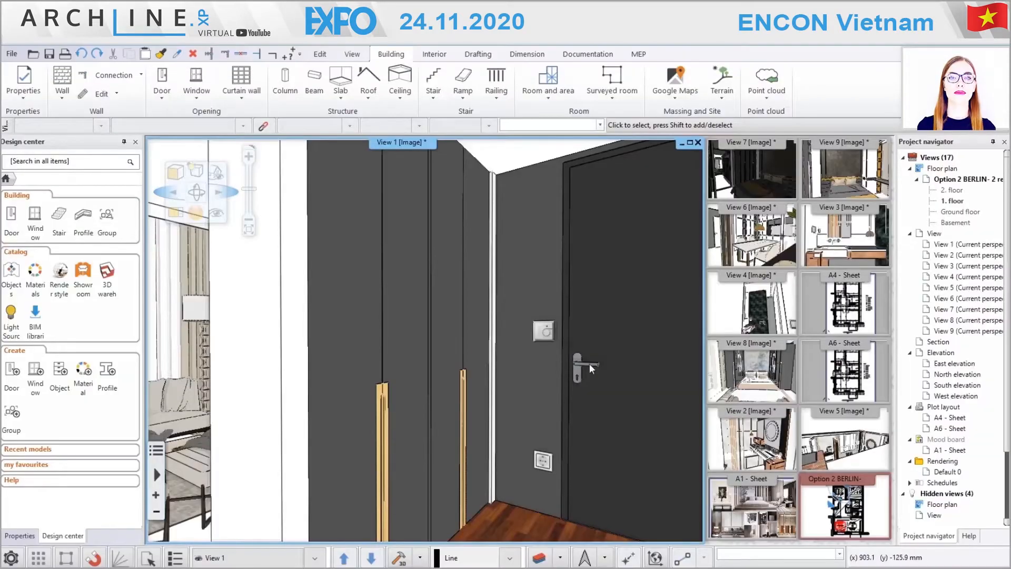
- Switch to ARCHLine.XP and look around the apartment in View 1, from the entrance door to the living room
{"action": "middle_click_drag", "start_coordinate": [591, 366], "coordinate": [348, 411]}
{"action": "scroll", "coordinate": [352, 424], "scroll_direction": "up", "scroll_amount": 2}
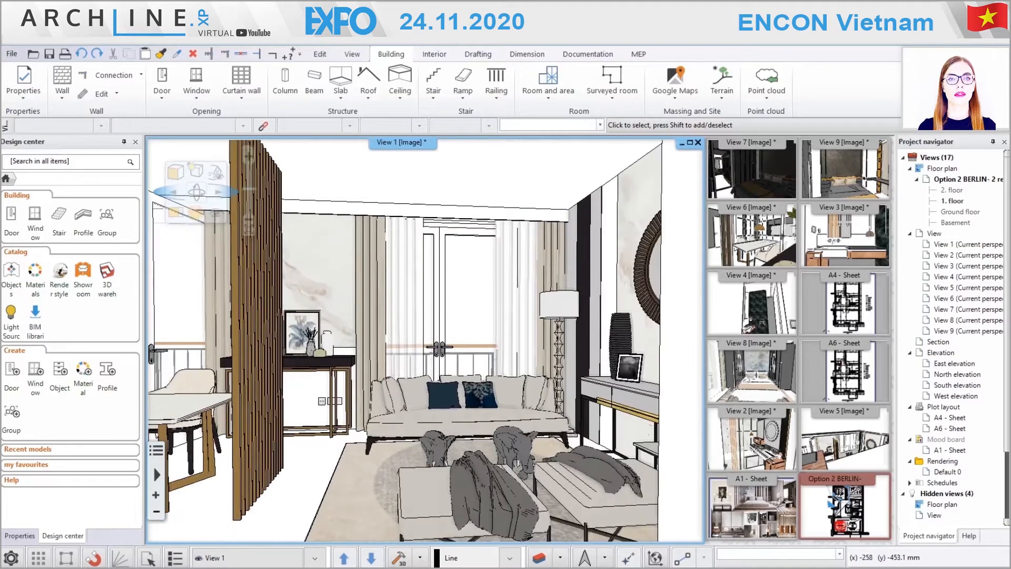
{"action": "middle_click_drag", "start_coordinate": [411, 437], "coordinate": [624, 443]}
- Open the A1 mood board sheet and view the whole image collage
{"action": "left_click", "coordinate": [748, 482]}
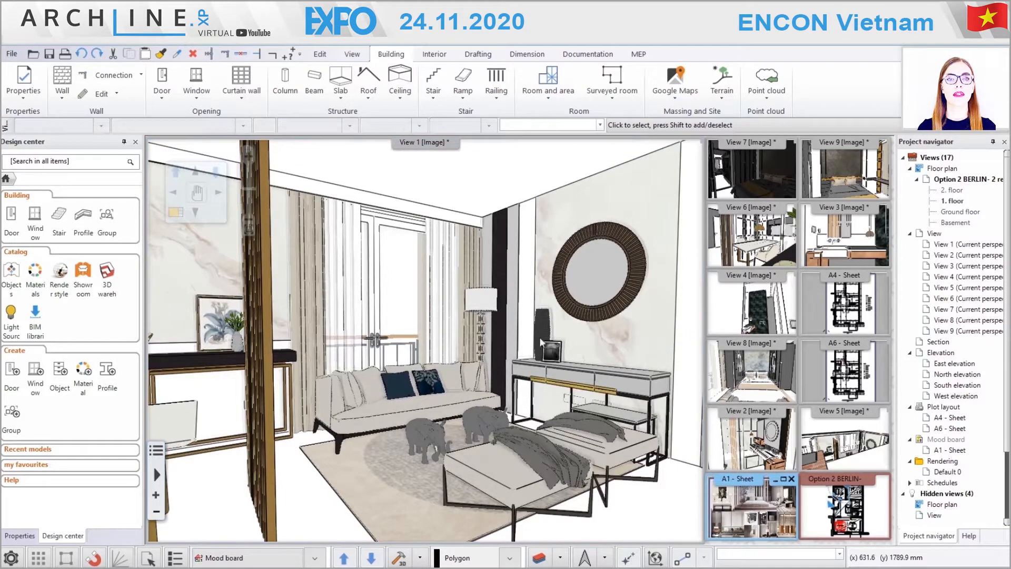
{"action": "scroll", "coordinate": [431, 416], "scroll_direction": "down", "scroll_amount": 2}
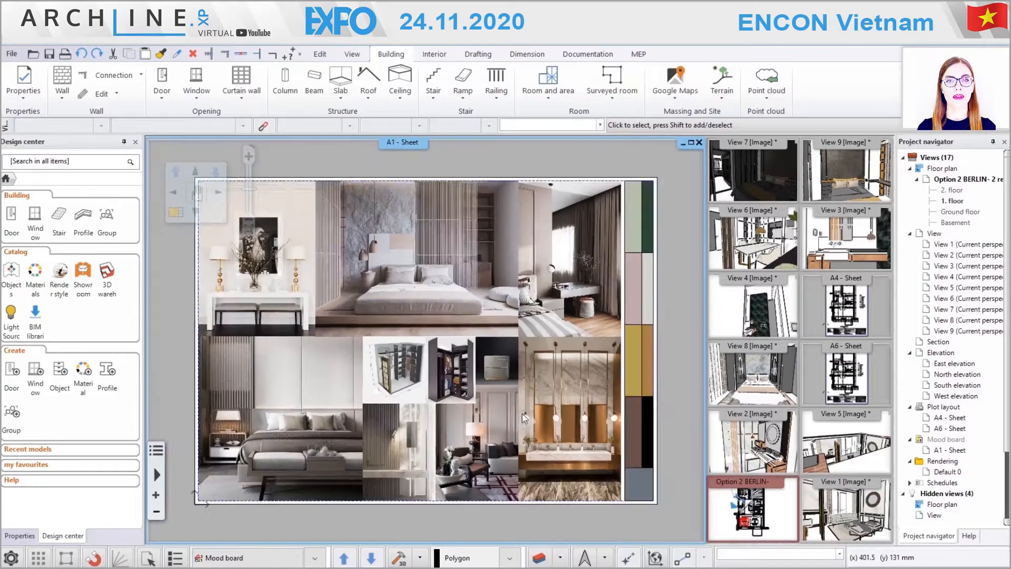
{"action": "middle_click_drag", "start_coordinate": [389, 406], "coordinate": [443, 415]}
{"action": "middle_click_drag", "start_coordinate": [509, 383], "coordinate": [496, 376]}
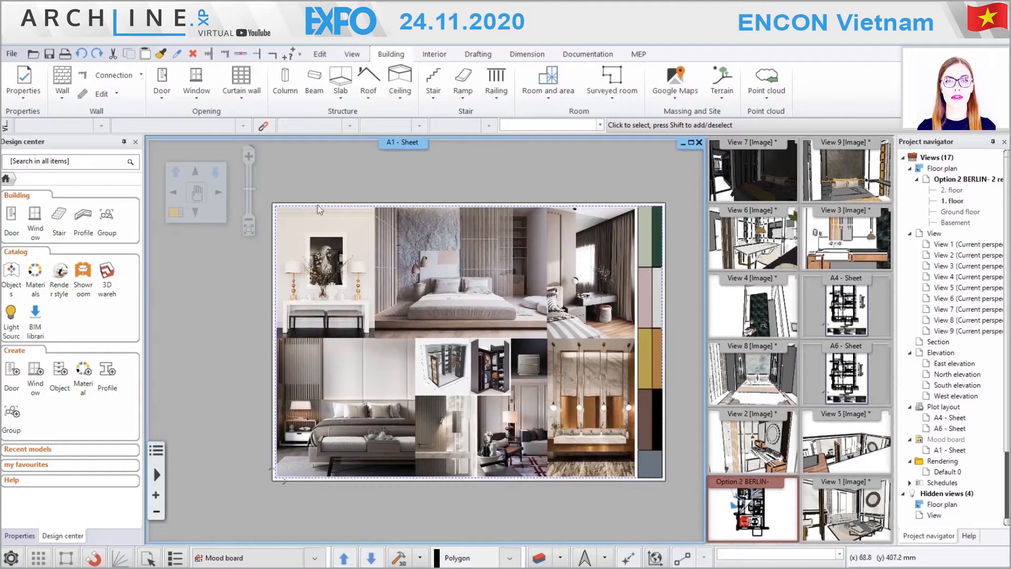
- Collapse the Floor plan, View, Elevation and Plot layout groups in the project's view tree
{"action": "left_click", "coordinate": [910, 169]}
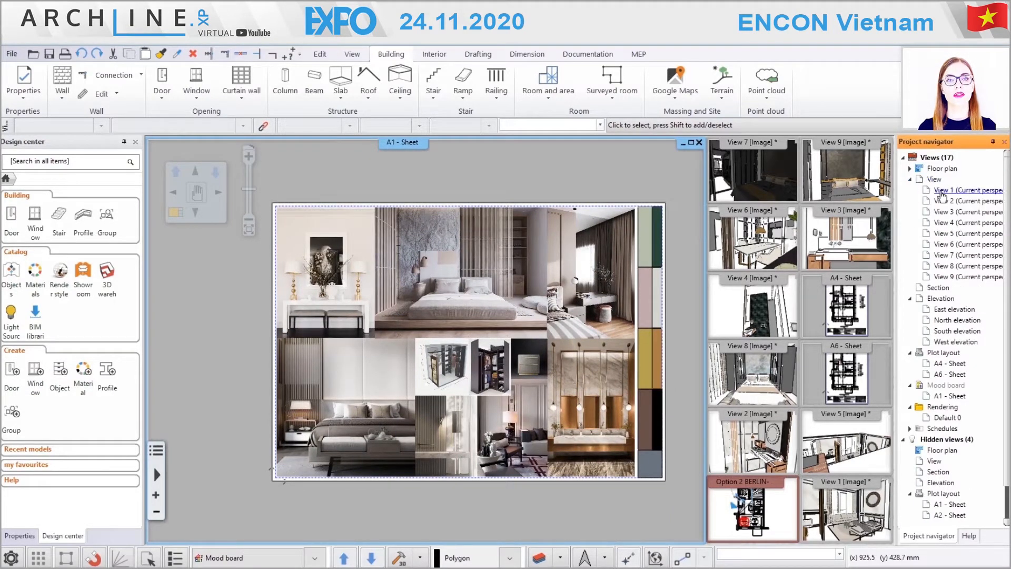
{"action": "left_click", "coordinate": [910, 180]}
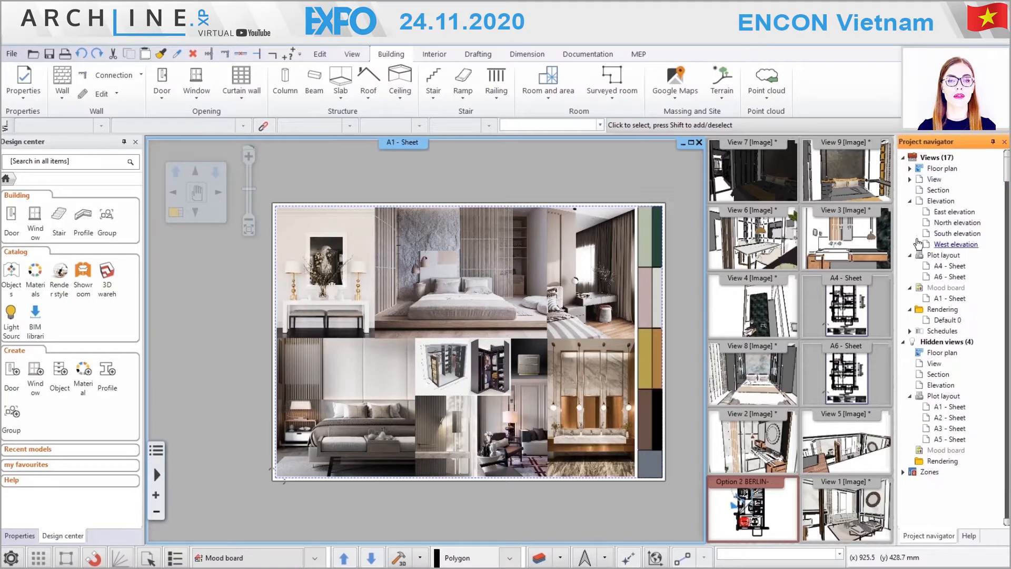
{"action": "left_click", "coordinate": [911, 202]}
{"action": "left_click", "coordinate": [911, 213]}
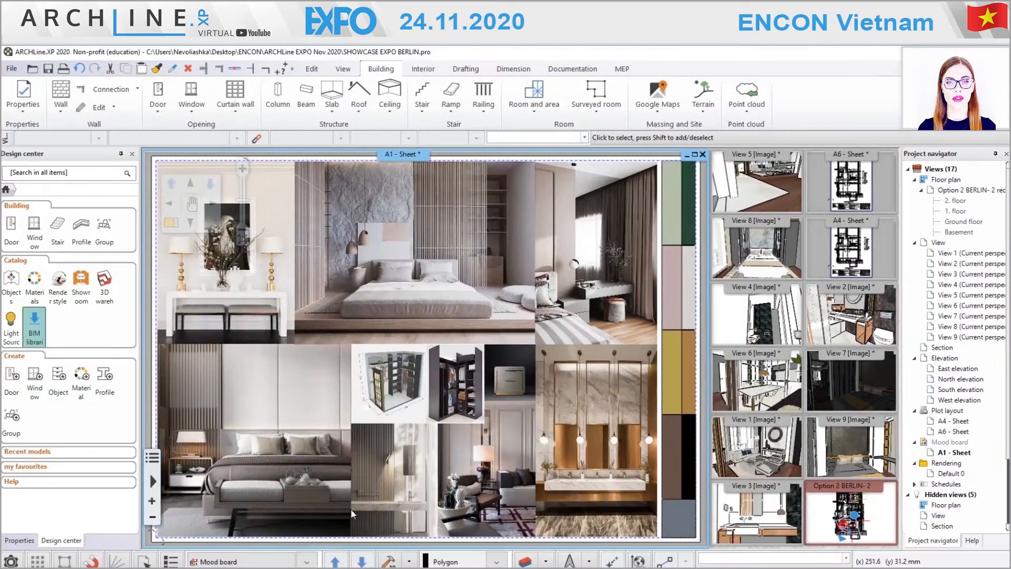
{"action": "left_click", "coordinate": [573, 69]}
{"action": "left_click", "coordinate": [567, 113]}
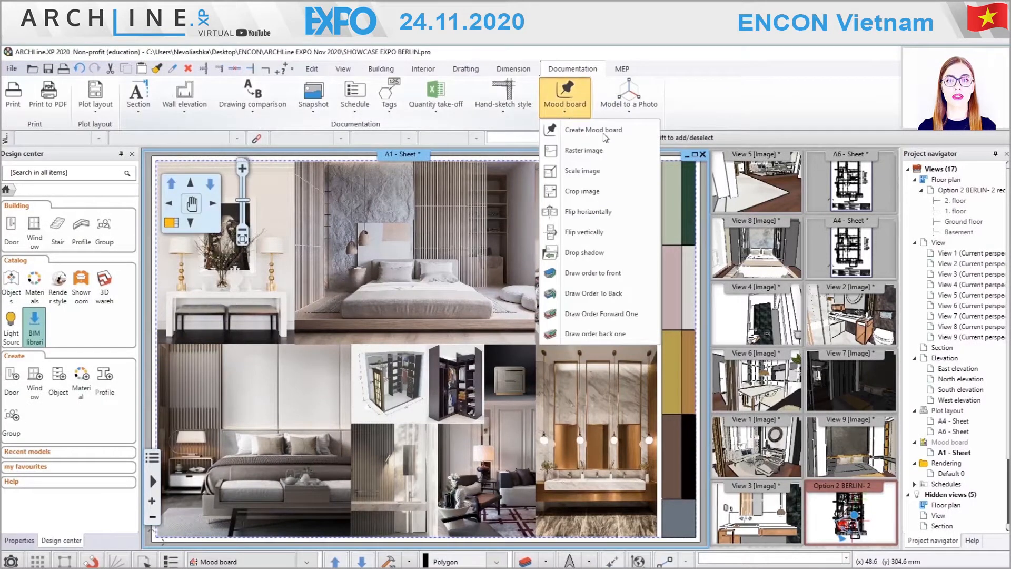
{"action": "left_click", "coordinate": [738, 100]}
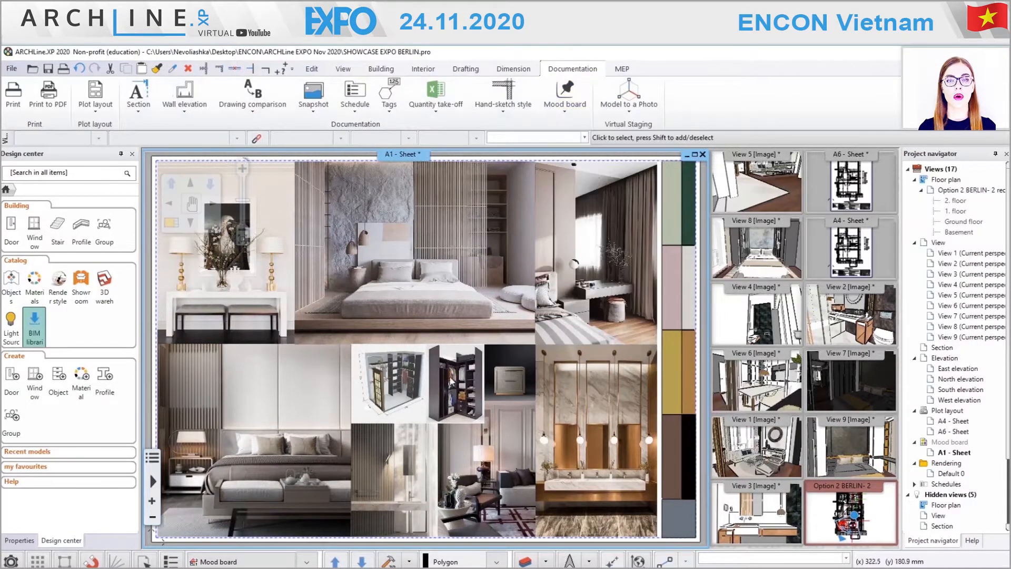
- Delete the large stone-wall bedroom image from the mood board and undo the deletion
{"action": "left_click", "coordinate": [426, 305]}
{"action": "key", "text": "Delete"}
{"action": "scroll", "coordinate": [414, 335], "scroll_direction": "down", "scroll_amount": 2}
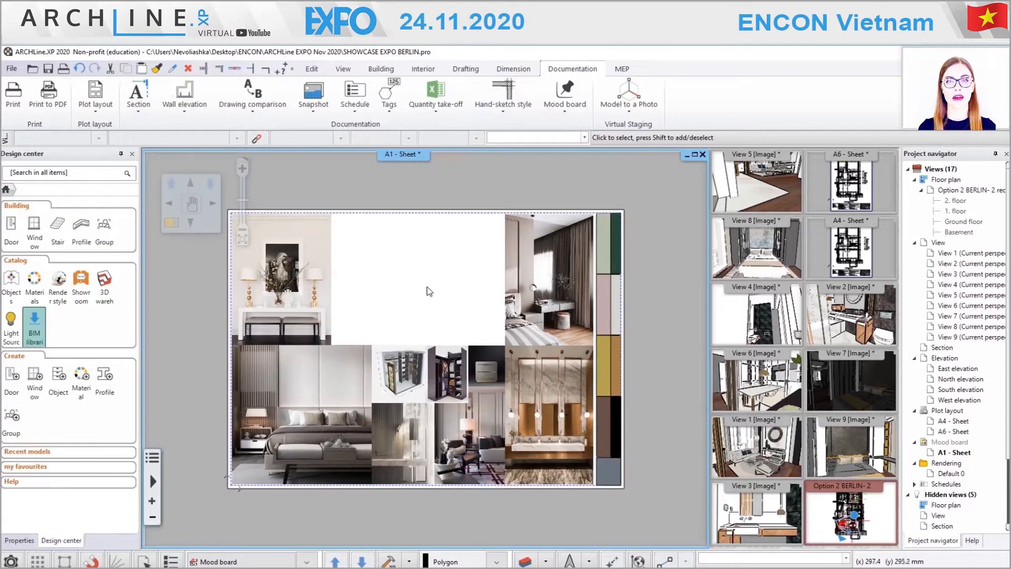
{"action": "left_click", "coordinate": [79, 68]}
- Create a new mood board on an ISO A4 landscape sheet and maximize its window
{"action": "left_click", "coordinate": [566, 108]}
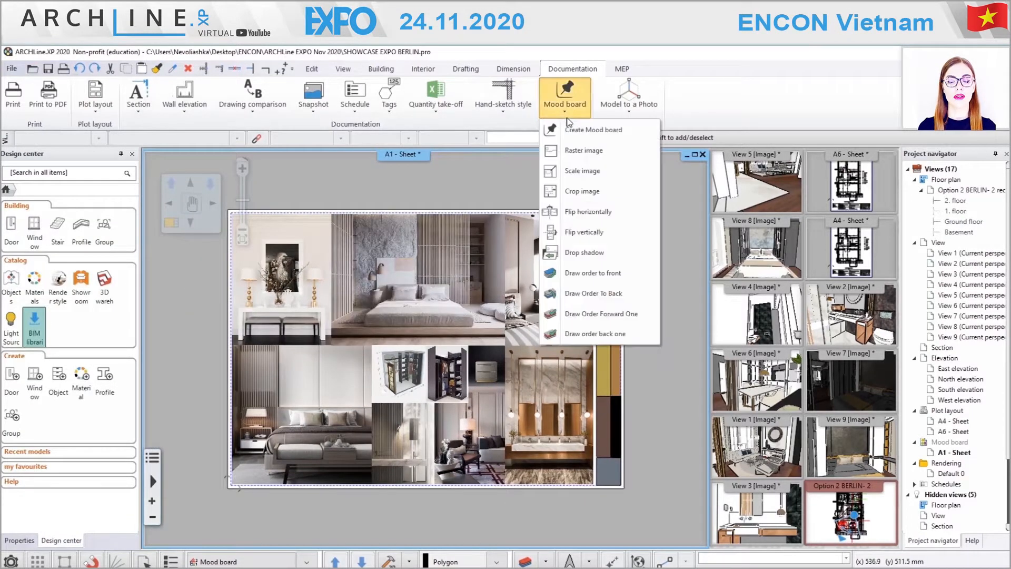
{"action": "left_click", "coordinate": [593, 130]}
{"action": "left_click", "coordinate": [598, 334]}
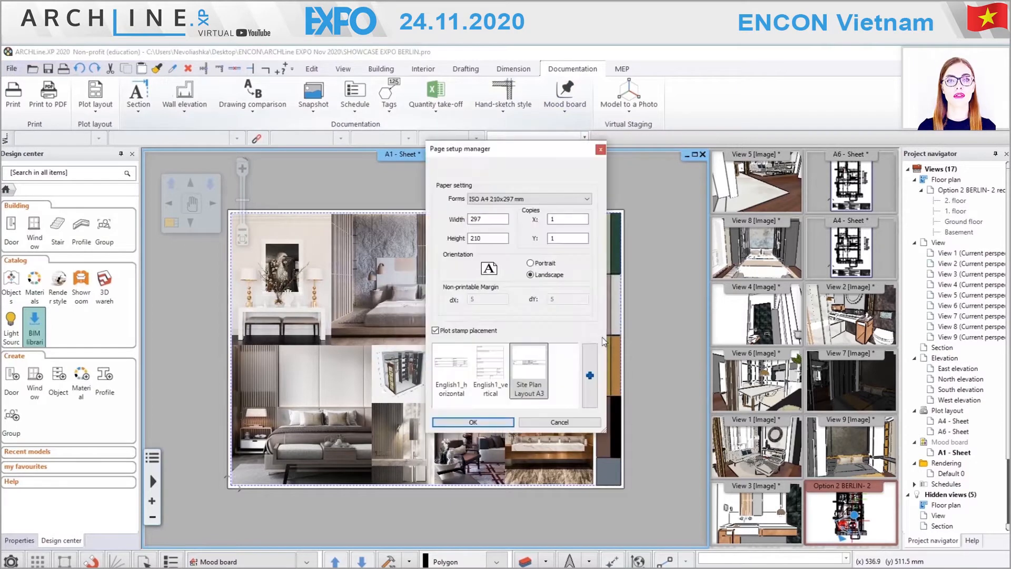
{"action": "left_click", "coordinate": [473, 422]}
{"action": "left_click", "coordinate": [554, 335]}
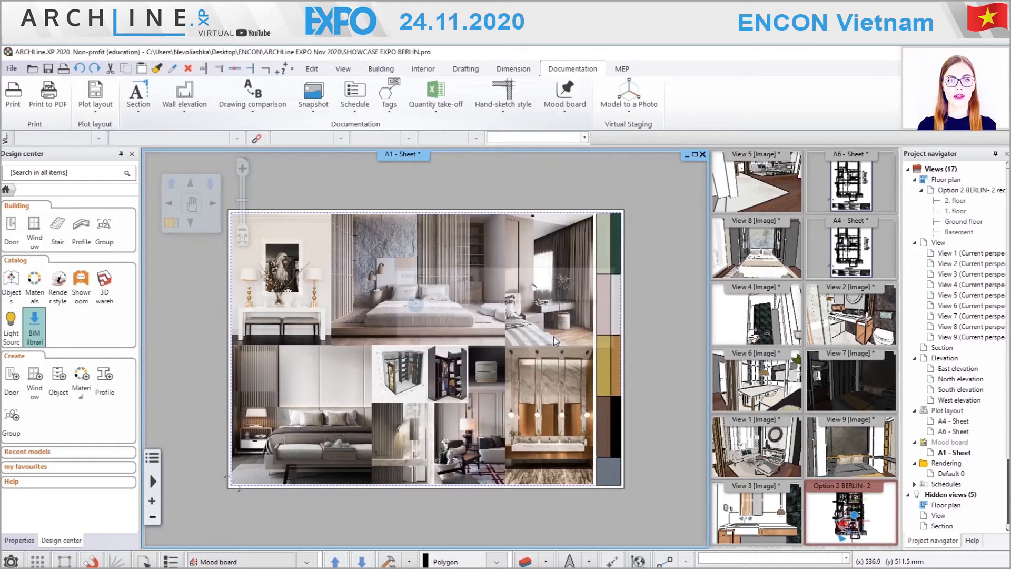
{"action": "mouse_move", "coordinate": [763, 214]}
{"action": "left_mouse_down"}
{"action": "mouse_move", "coordinate": [653, 300]}
{"action": "mouse_move", "coordinate": [628, 212]}
{"action": "mouse_move", "coordinate": [680, 440]}
{"action": "mouse_move", "coordinate": [618, 196]}
{"action": "left_mouse_up"}
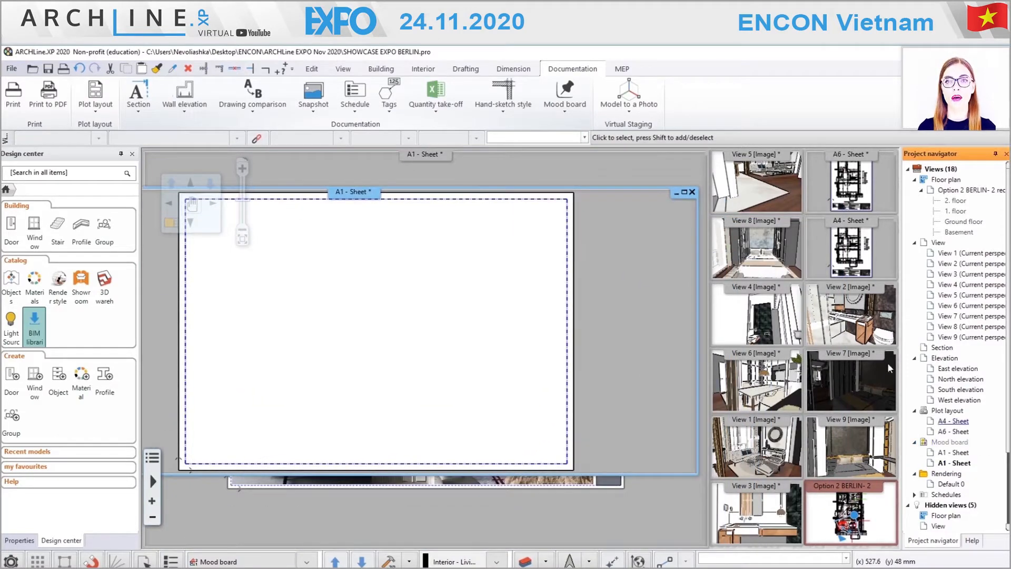
{"action": "left_click", "coordinate": [684, 191]}
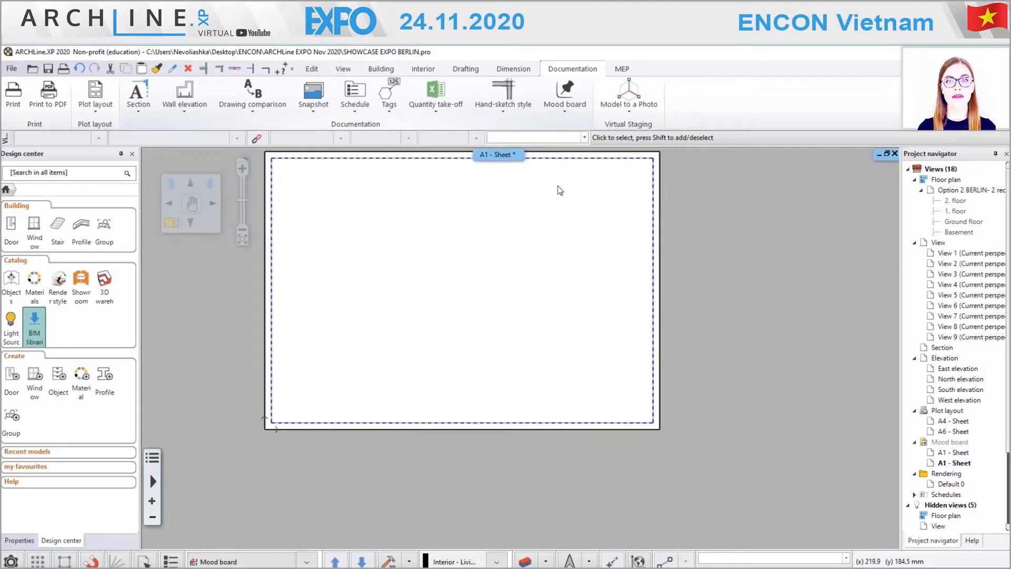
- Insert the raster image cbf26b74018597.5c1d6c41a110d.jpg at 150 mm length in the upper-left part of the blank mood board sheet
{"action": "left_click", "coordinate": [564, 98]}
{"action": "left_click", "coordinate": [583, 144]}
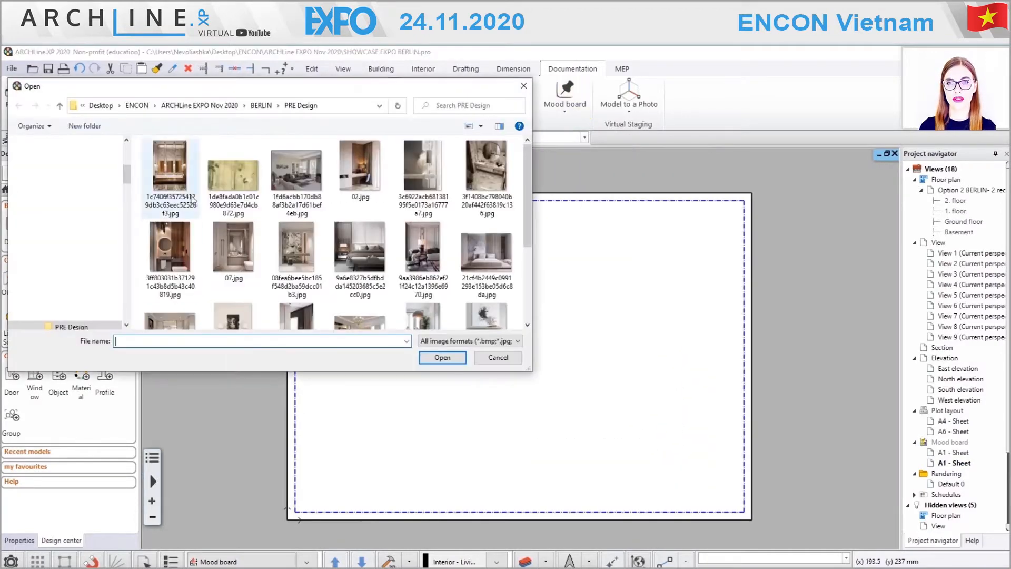
{"action": "scroll", "coordinate": [360, 258], "scroll_direction": "down", "scroll_amount": 1}
{"action": "left_click", "coordinate": [383, 310]}
{"action": "left_click", "coordinate": [437, 360]}
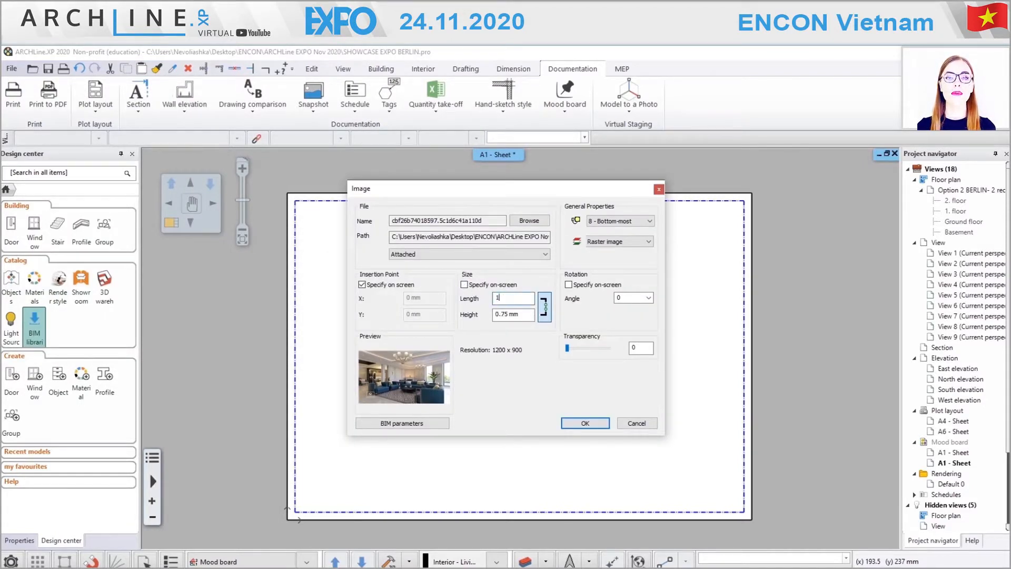
{"action": "left_click", "coordinate": [586, 423]}
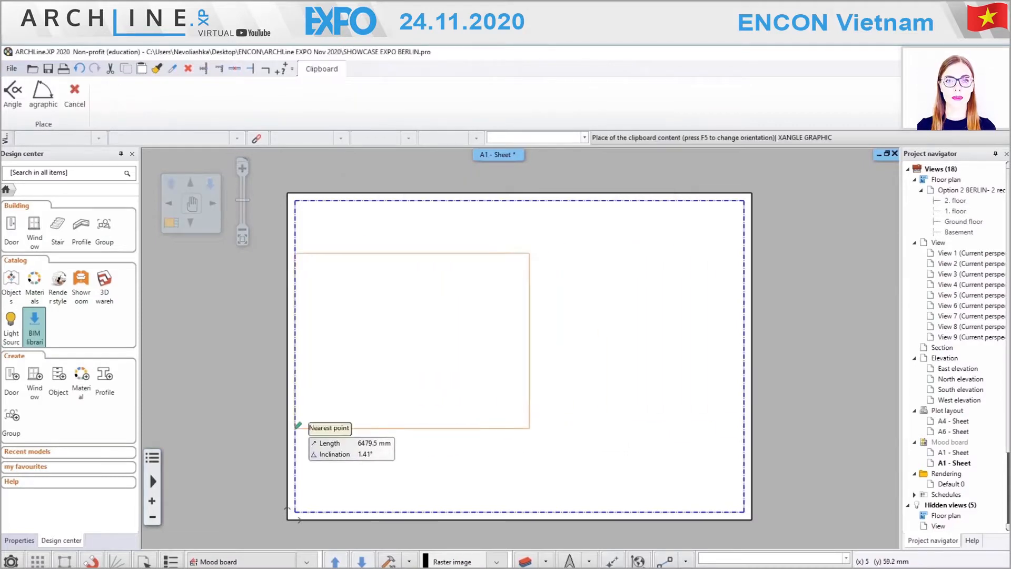
{"action": "left_click", "coordinate": [321, 392]}
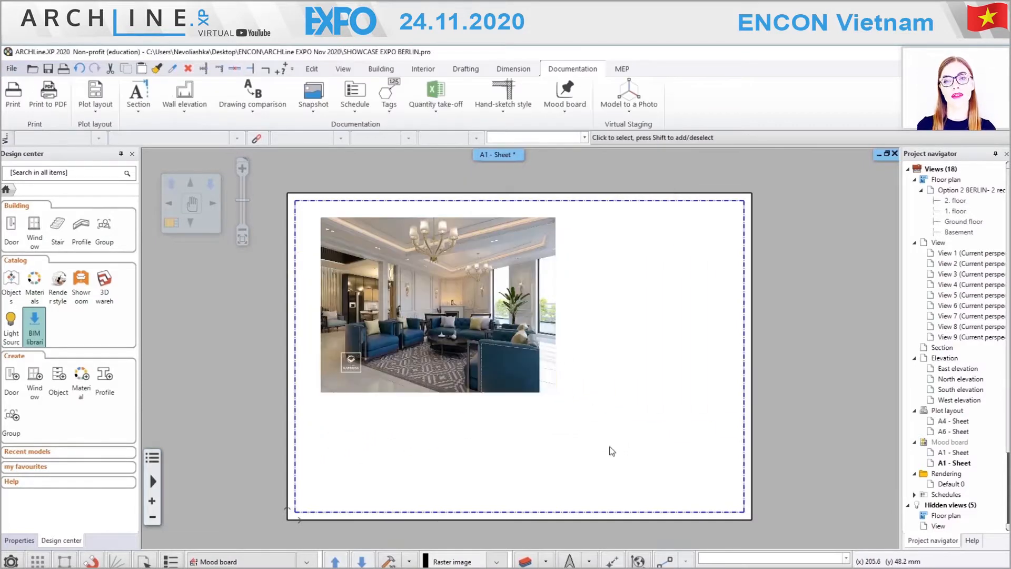
- Scale the living room image down from its upper-right corner and set its length to 120 mm
{"action": "left_click", "coordinate": [552, 225]}
{"action": "left_click", "coordinate": [557, 218]}
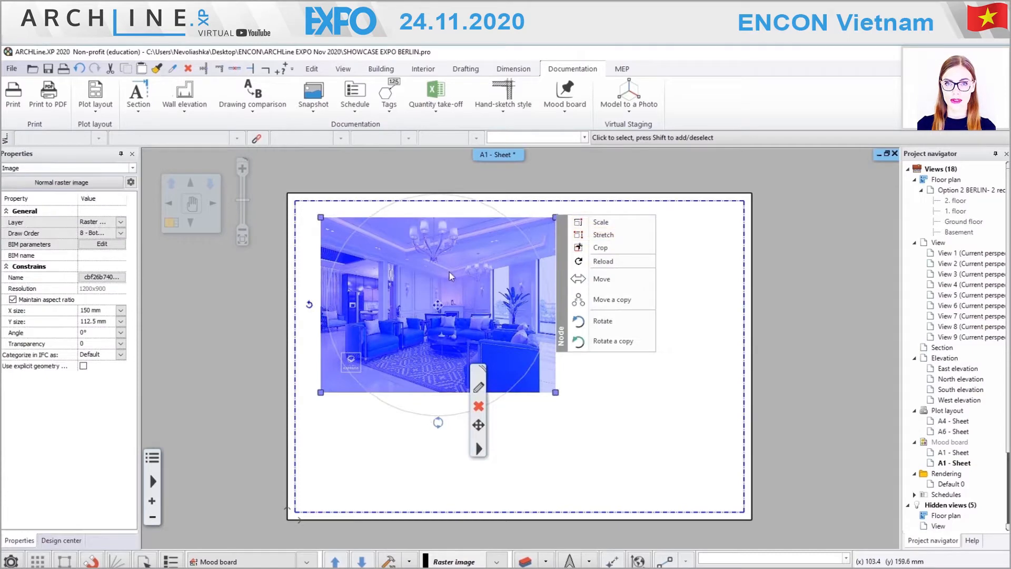
{"action": "left_click", "coordinate": [603, 222]}
{"action": "left_click", "coordinate": [516, 246]}
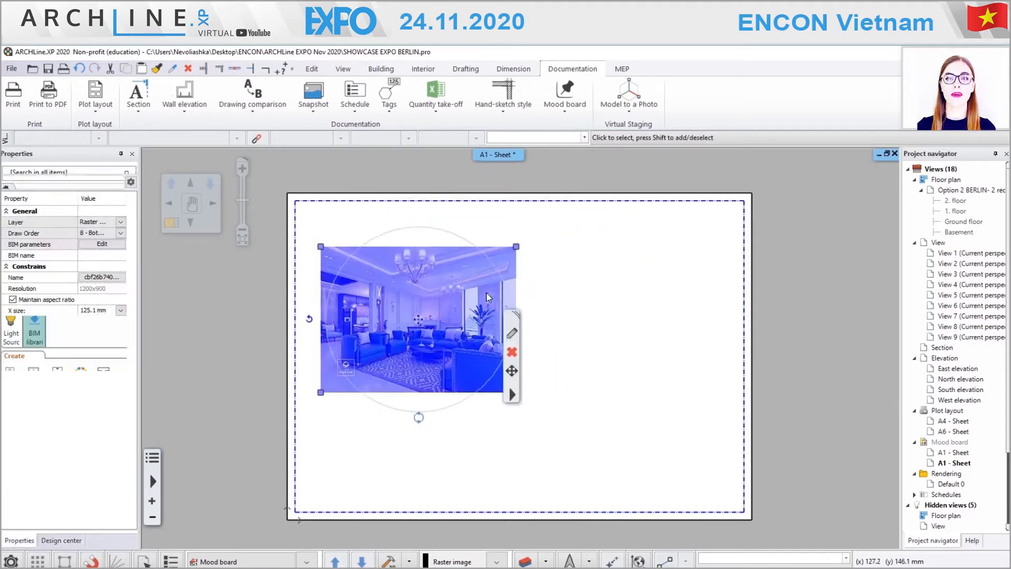
{"action": "left_click", "coordinate": [512, 334]}
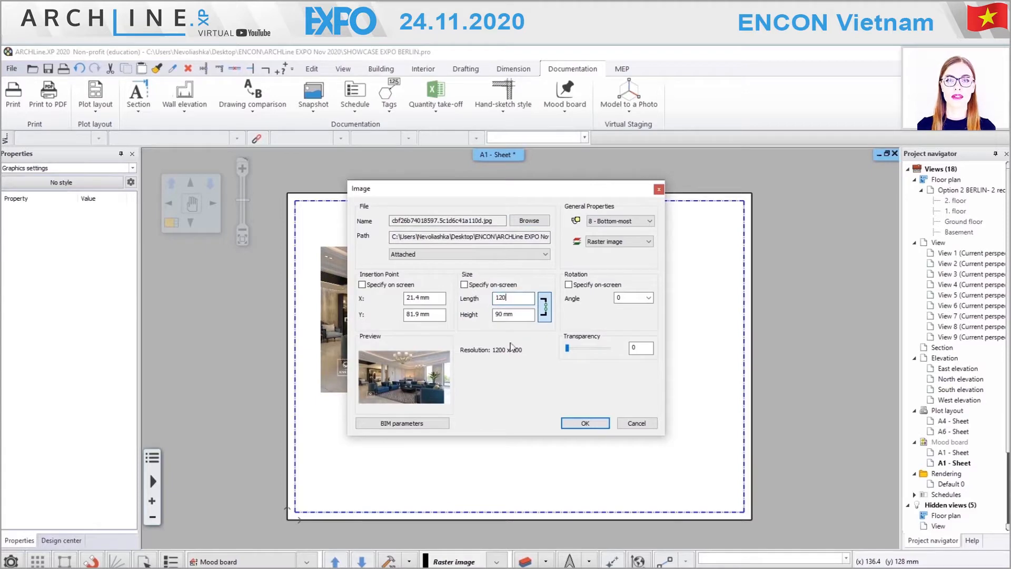
{"action": "left_click", "coordinate": [581, 424]}
- Move the living room image by its upper-left corner onto the upper-left corner of the sheet's margin
{"action": "left_click", "coordinate": [325, 250]}
{"action": "left_click", "coordinate": [363, 306]}
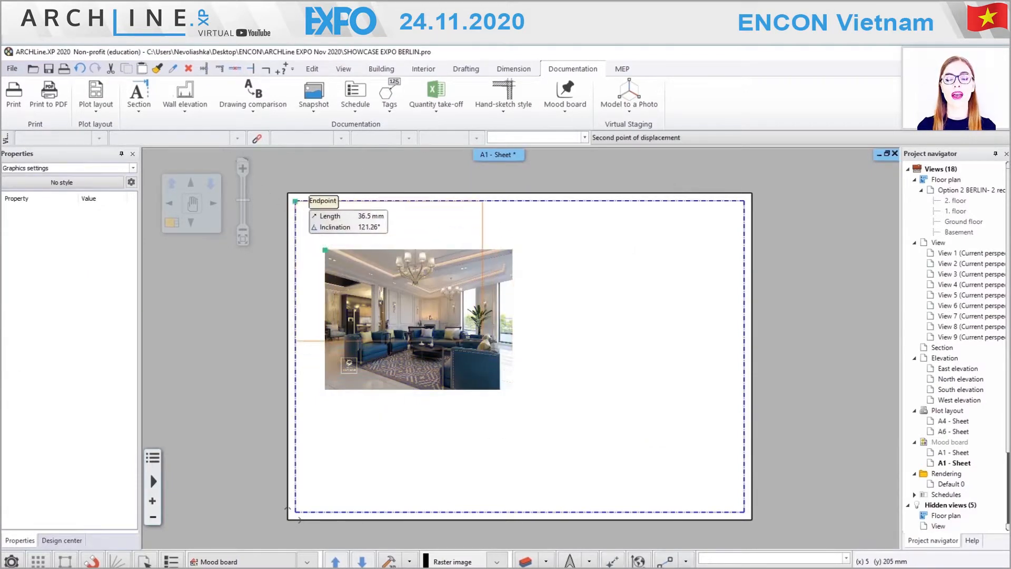
{"action": "left_click", "coordinate": [296, 201]}
- Switch to File Explorer and place the console-table JPG from PRE Design at the sheet's lower-left margin corner, about 120 mm wide
{"action": "left_click", "coordinate": [200, 568]}
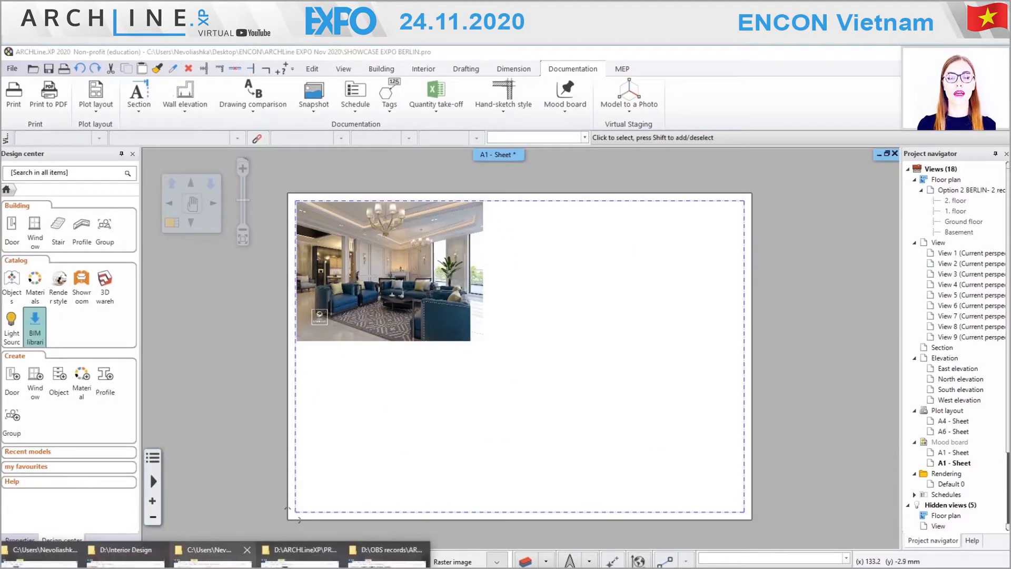
{"action": "left_click", "coordinate": [211, 553]}
{"action": "left_click", "coordinate": [628, 294]}
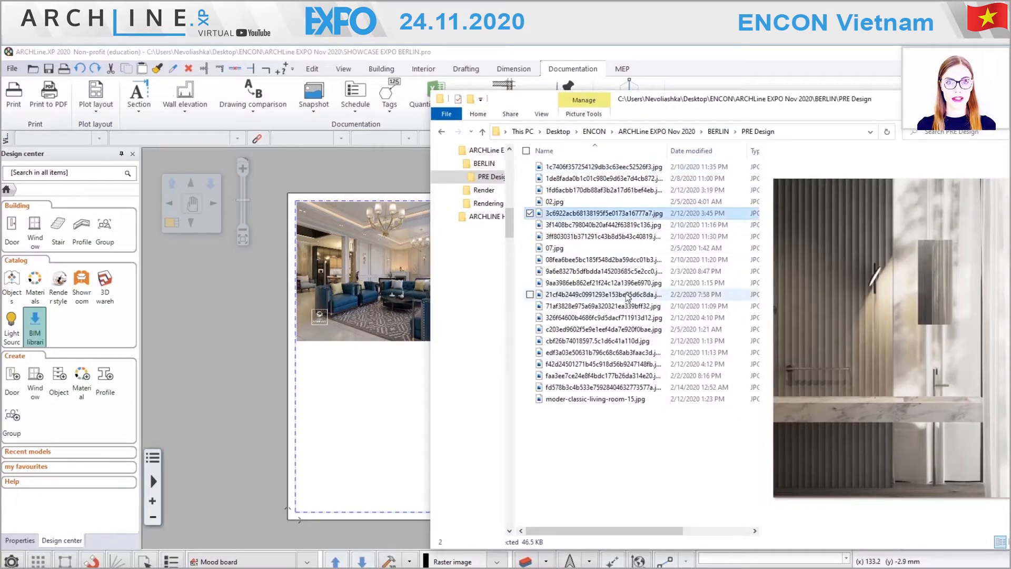
{"action": "left_click", "coordinate": [625, 341]}
{"action": "left_click", "coordinate": [609, 356]}
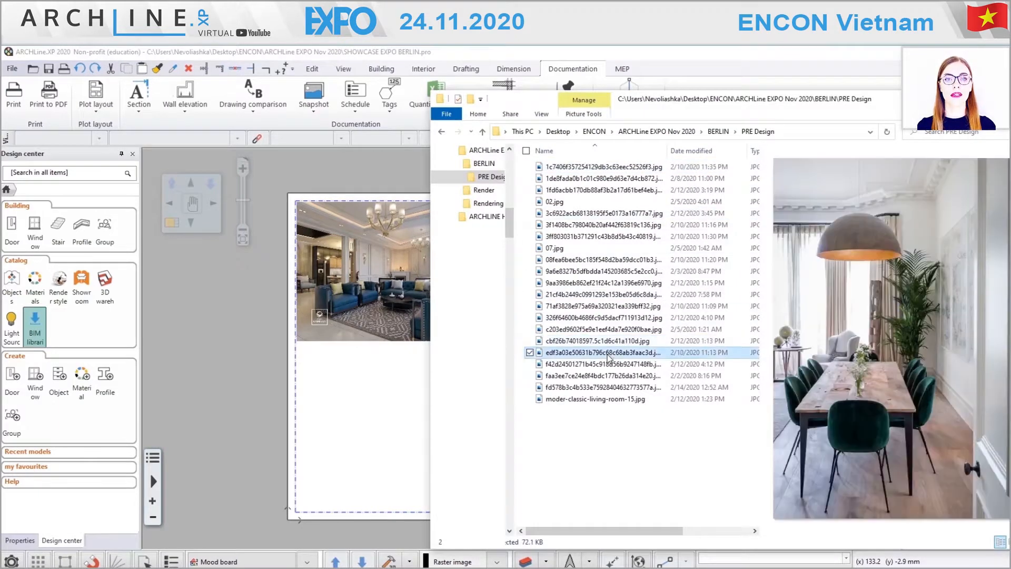
{"action": "left_click", "coordinate": [611, 367]}
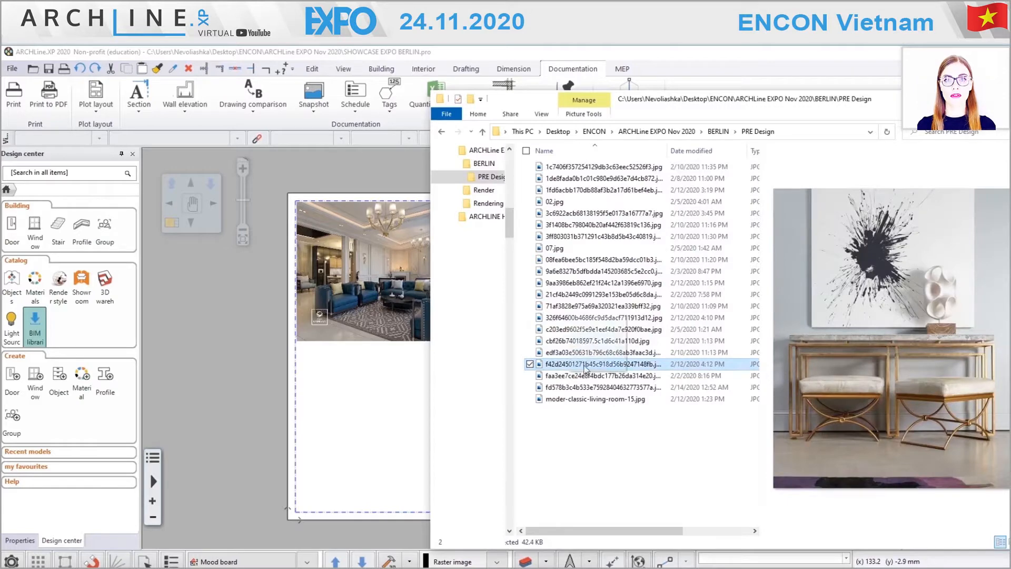
{"action": "left_click_drag", "start_coordinate": [399, 413], "coordinate": [298, 509]}
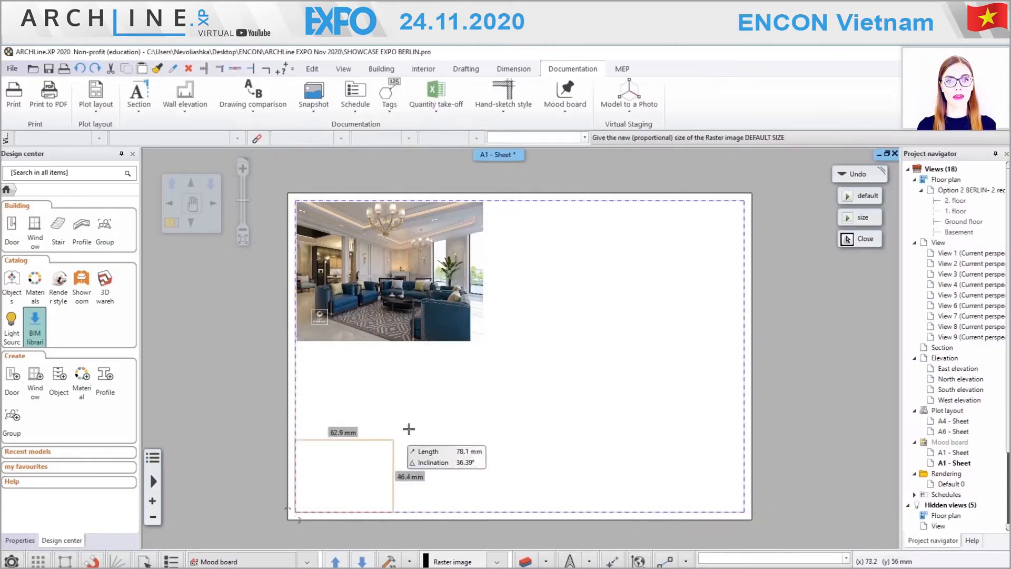
{"action": "left_click", "coordinate": [483, 341]}
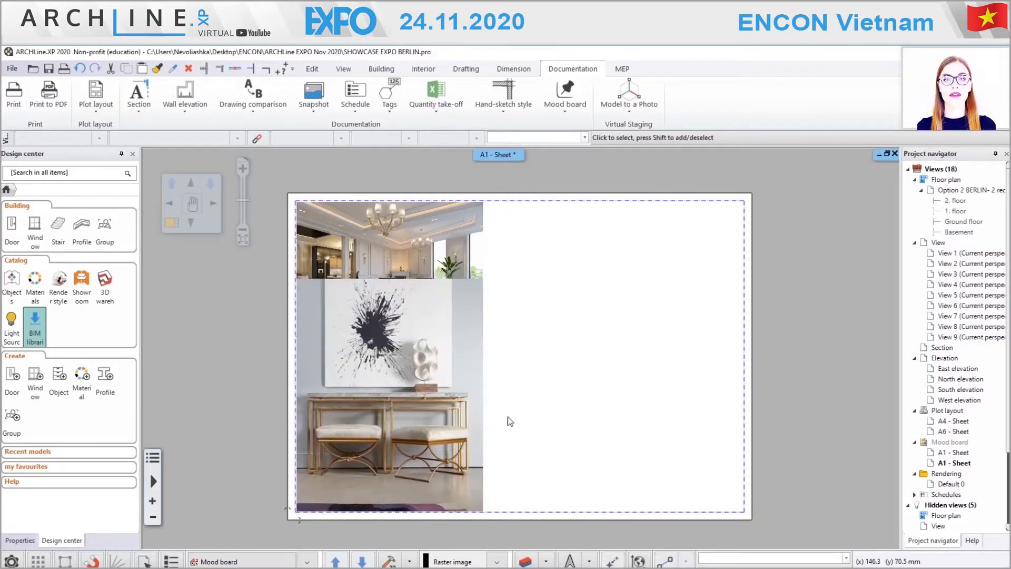
- Move the console-table image by its upper-left corner to the upper-right corner of the living room image
{"action": "left_click", "coordinate": [361, 275]}
{"action": "left_click", "coordinate": [296, 279]}
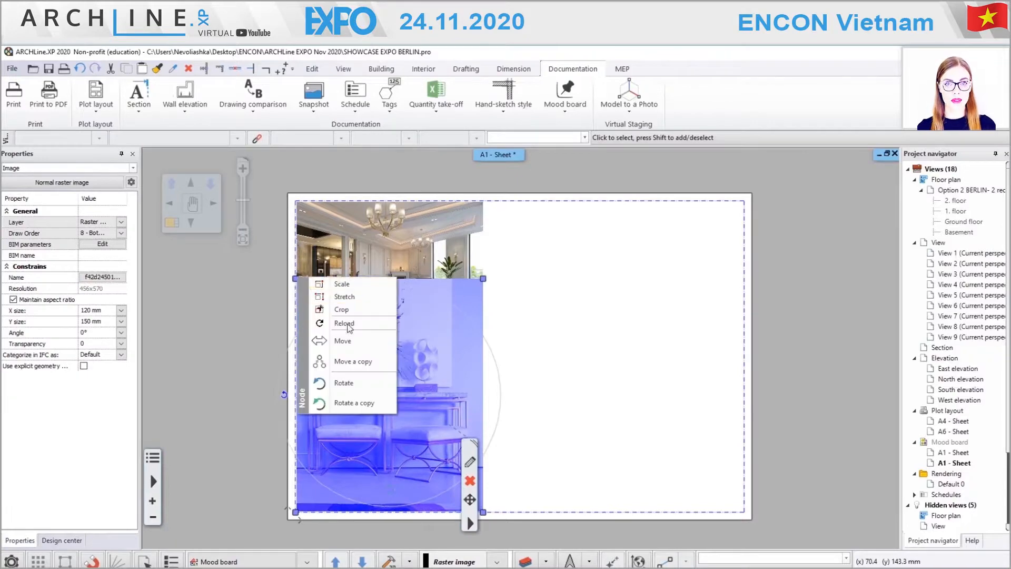
{"action": "left_click", "coordinate": [342, 341]}
{"action": "left_click", "coordinate": [483, 200]}
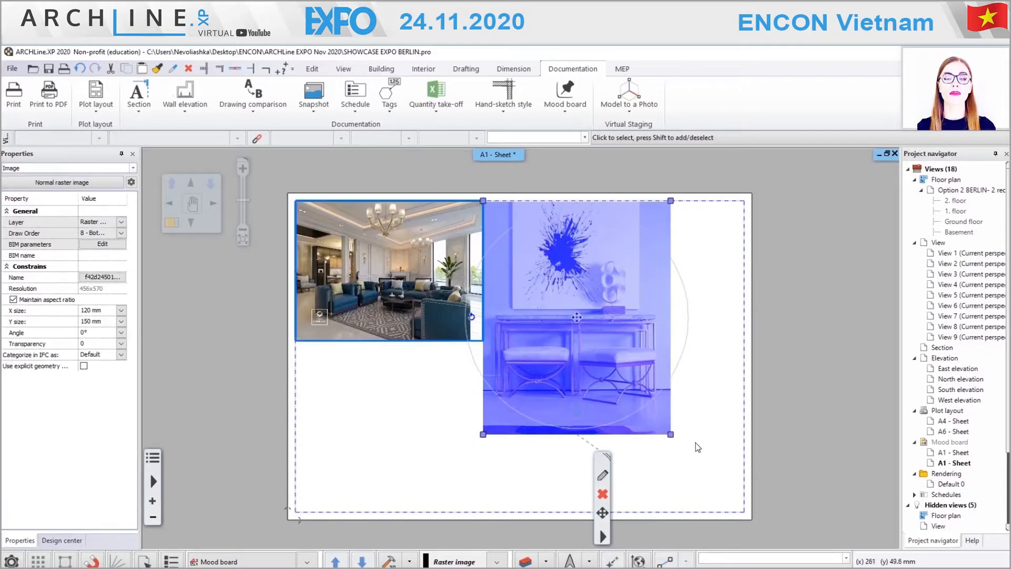
{"action": "left_click", "coordinate": [700, 444]}
- Crop the console-table image to remove the purple rug strip along its lower edge
{"action": "left_click", "coordinate": [617, 390]}
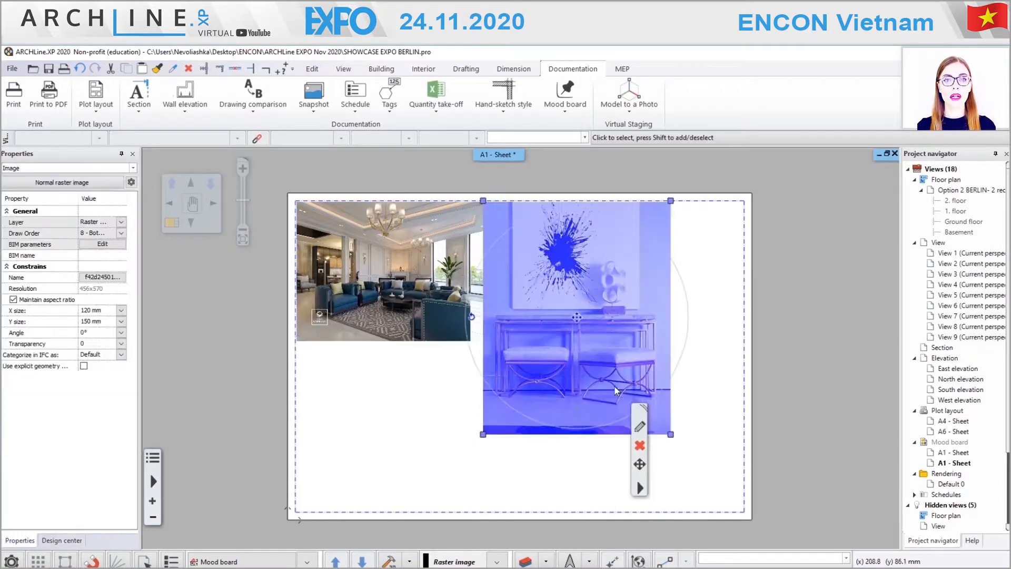
{"action": "left_click", "coordinate": [671, 201]}
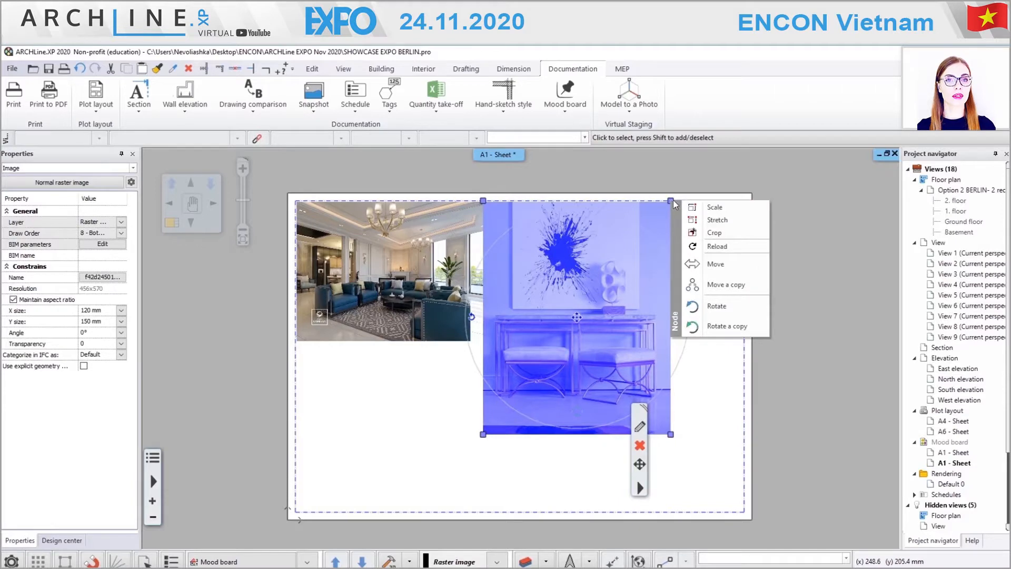
{"action": "left_click", "coordinate": [730, 232]}
{"action": "left_click", "coordinate": [670, 435]}
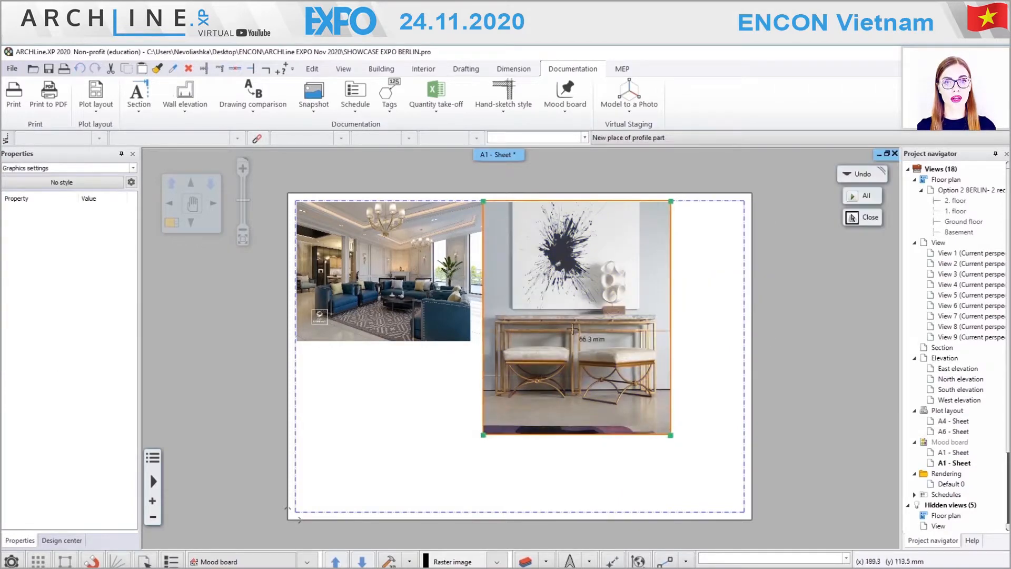
{"action": "left_click", "coordinate": [529, 256]}
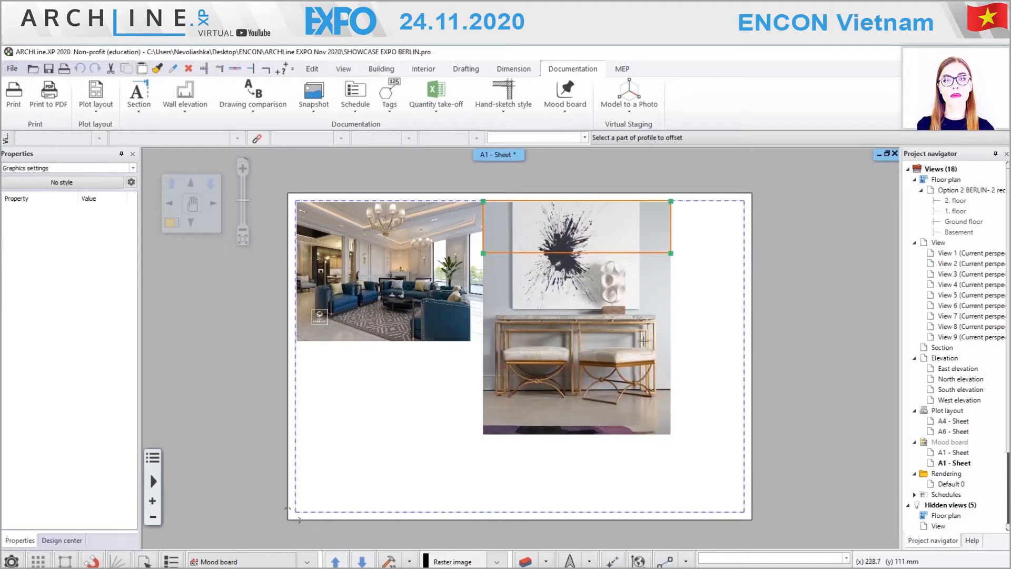
{"action": "left_click", "coordinate": [672, 253]}
{"action": "left_click", "coordinate": [682, 411]}
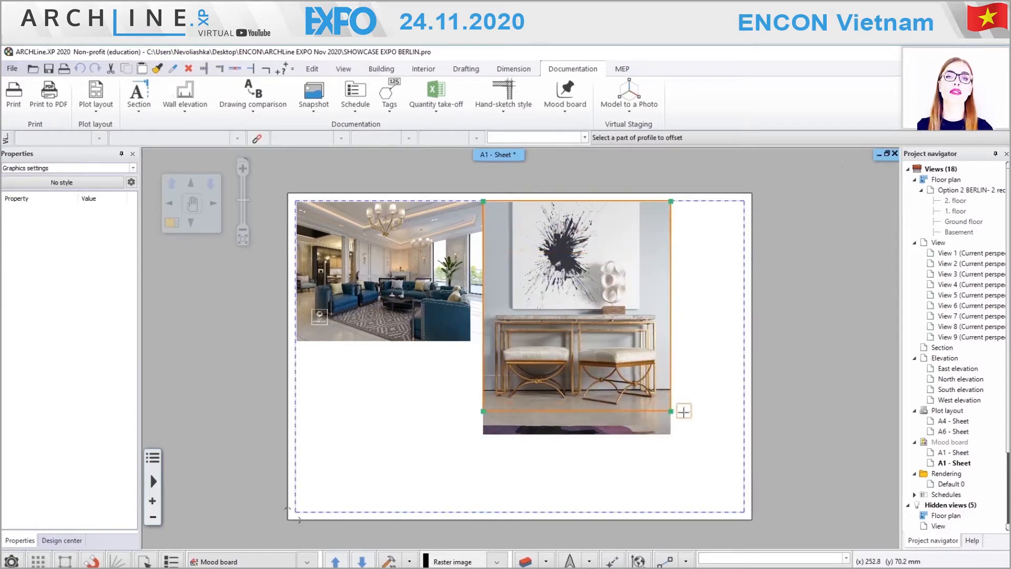
{"action": "right_click", "coordinate": [708, 391]}
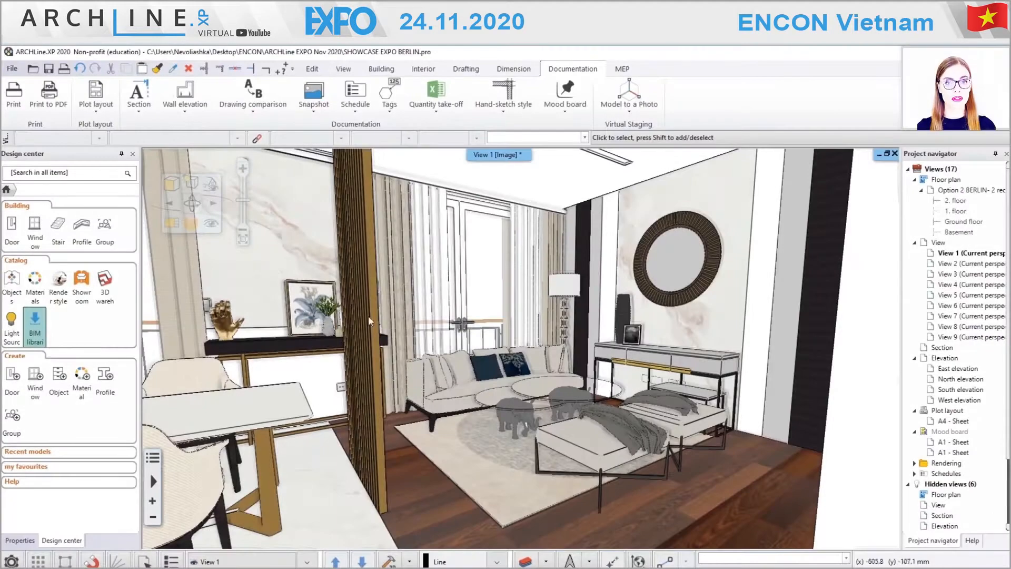
- Save a snapshot of the View 1 3D perspective as a PNG with a custom size of 2048 pixels
{"action": "left_click", "coordinate": [314, 105]}
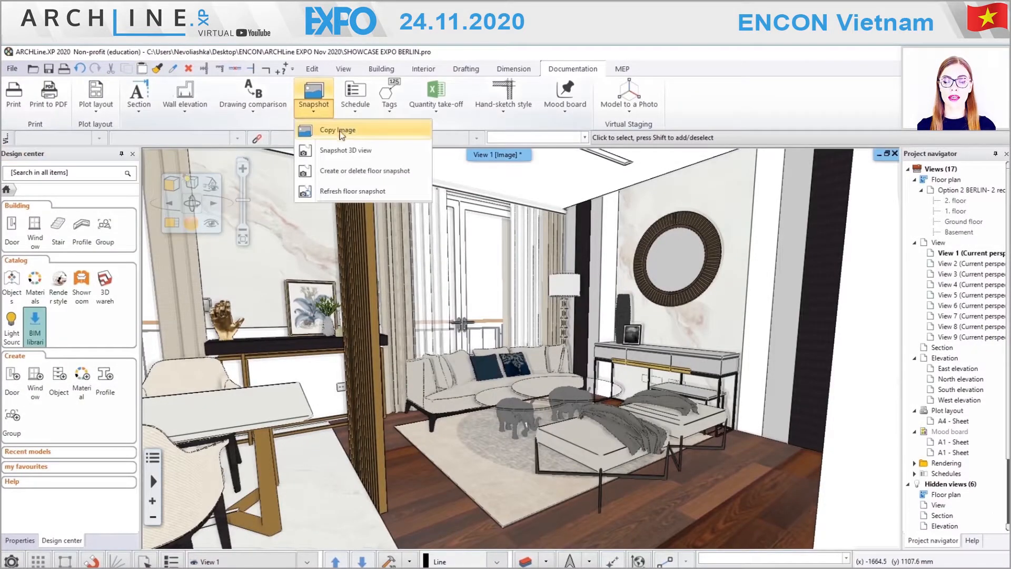
{"action": "left_click", "coordinate": [345, 151]}
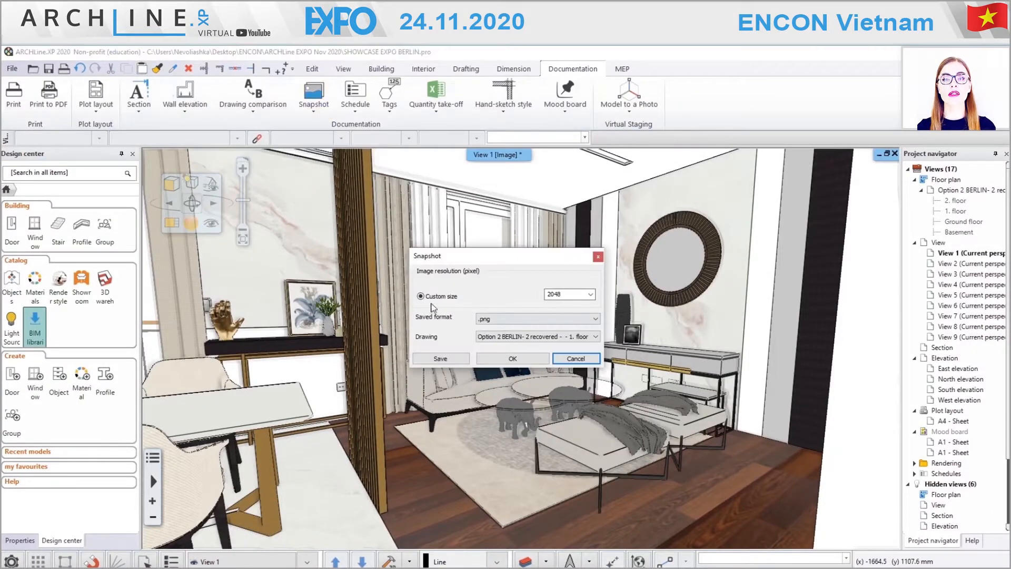
{"action": "left_click", "coordinate": [440, 358]}
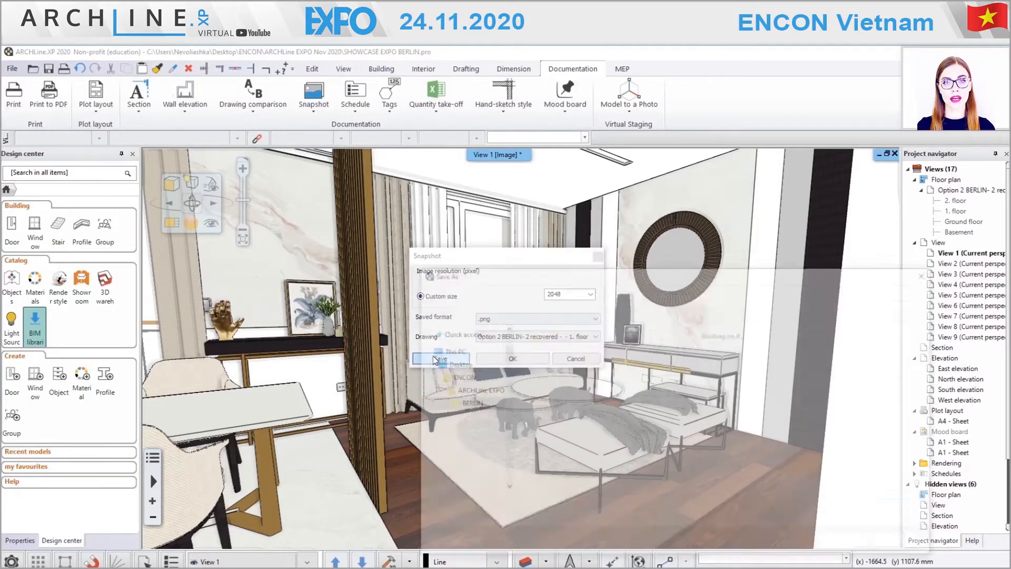
{"action": "left_click", "coordinate": [842, 544]}
{"action": "left_click", "coordinate": [572, 339]}
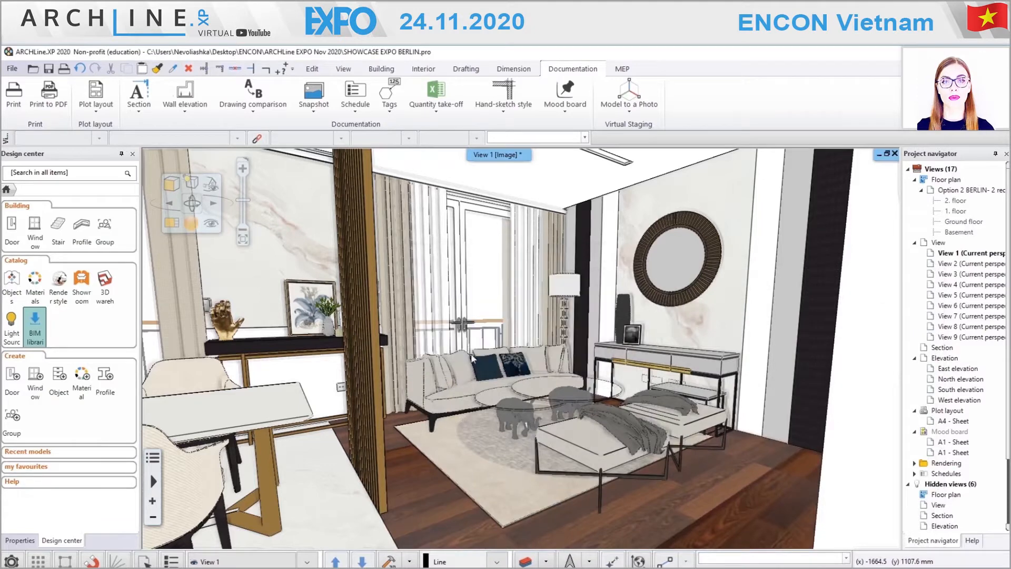
- Place SHOWCASE EXPO BERLIN.png on the new mood board's lower-left margin corner, about 130 mm wide, and open its move options
{"action": "double_click", "coordinate": [961, 452]}
{"action": "left_click", "coordinate": [563, 567]}
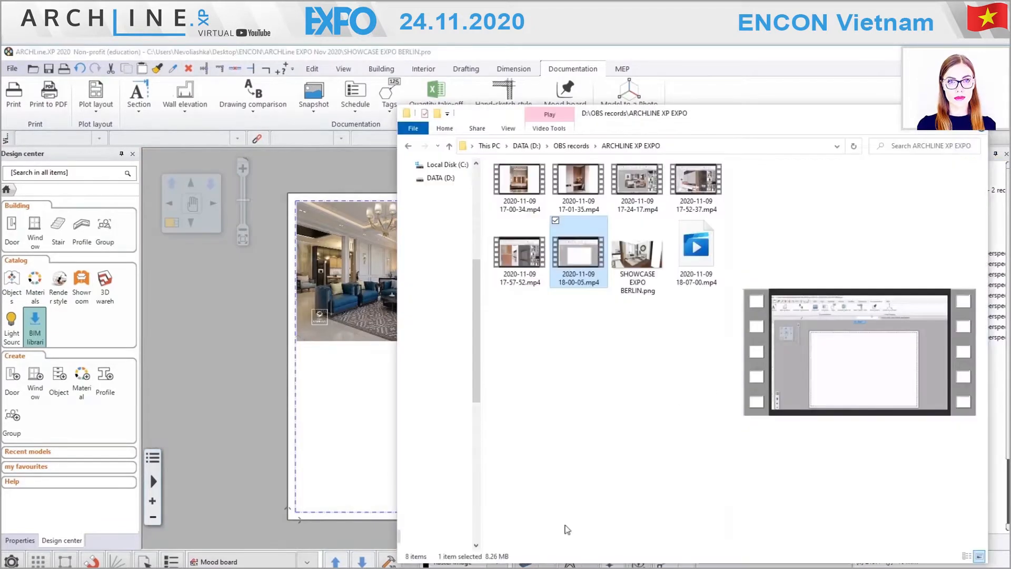
{"action": "left_click_drag", "start_coordinate": [647, 247], "coordinate": [349, 416]}
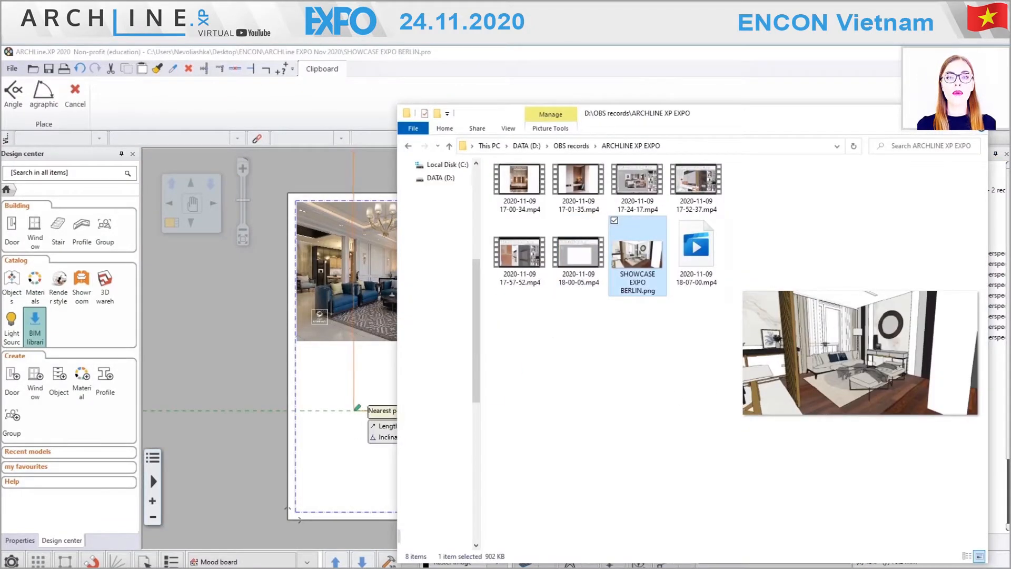
{"action": "left_click", "coordinate": [296, 511]}
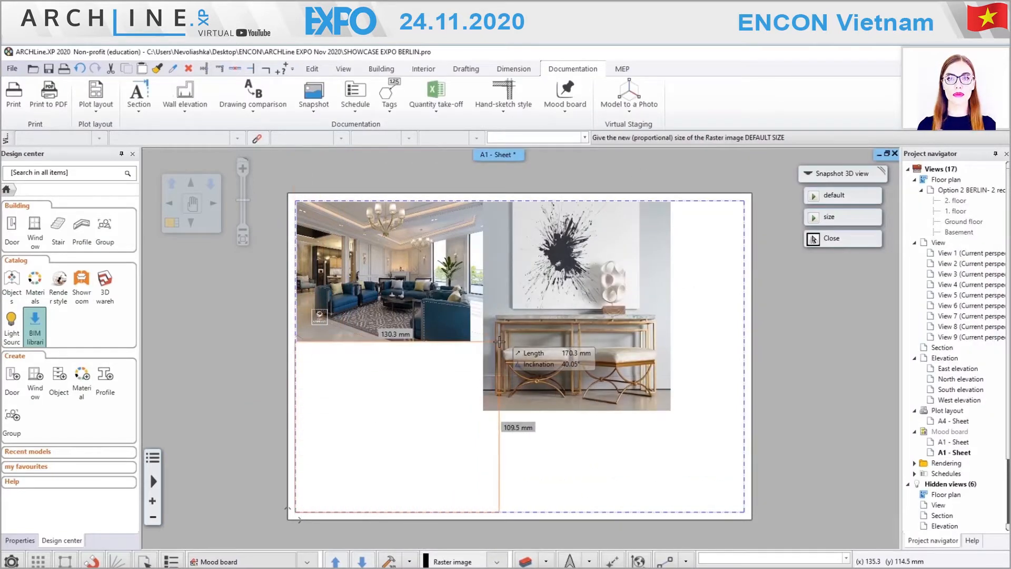
{"action": "left_click", "coordinate": [498, 404]}
{"action": "left_click", "coordinate": [451, 467]}
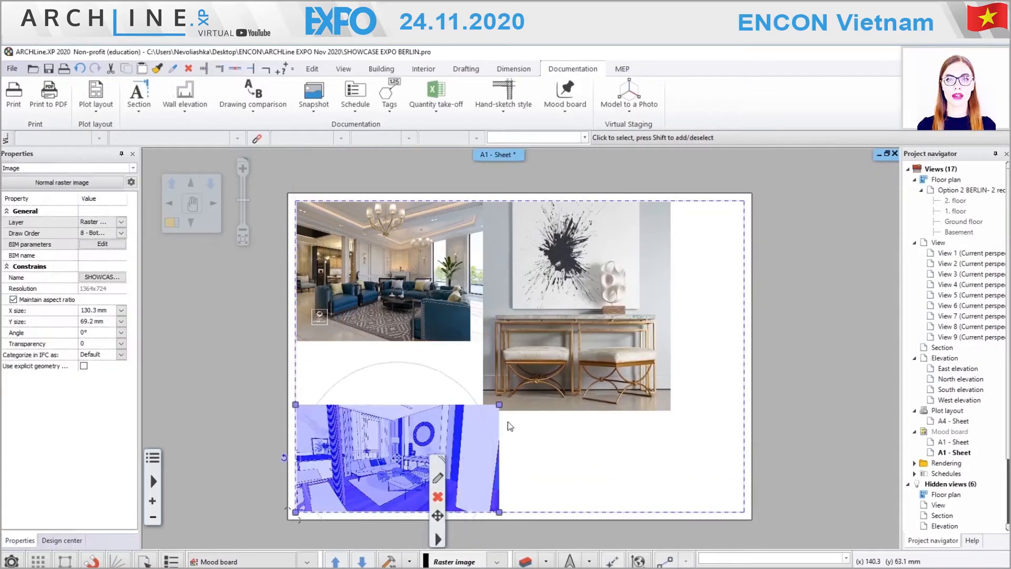
{"action": "left_click", "coordinate": [438, 515]}
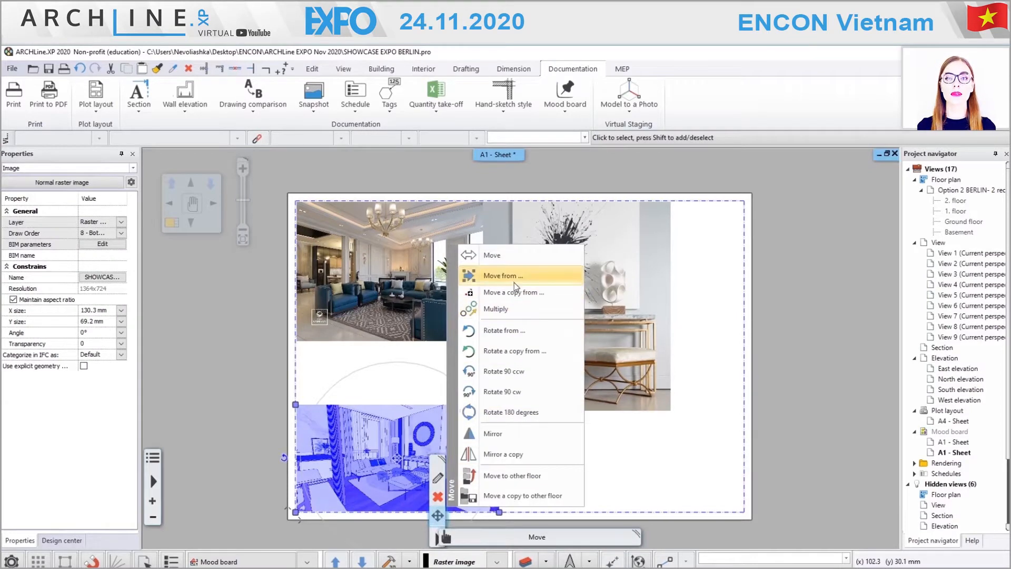
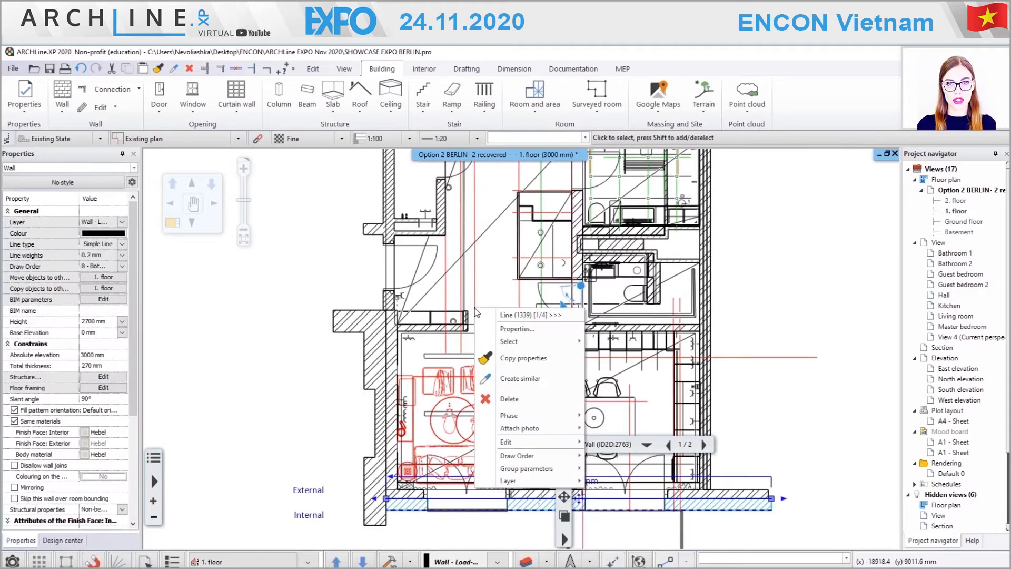
- Make Lighting - Interior the current layer in the Layer Manager
{"action": "right_click", "coordinate": [475, 308]}
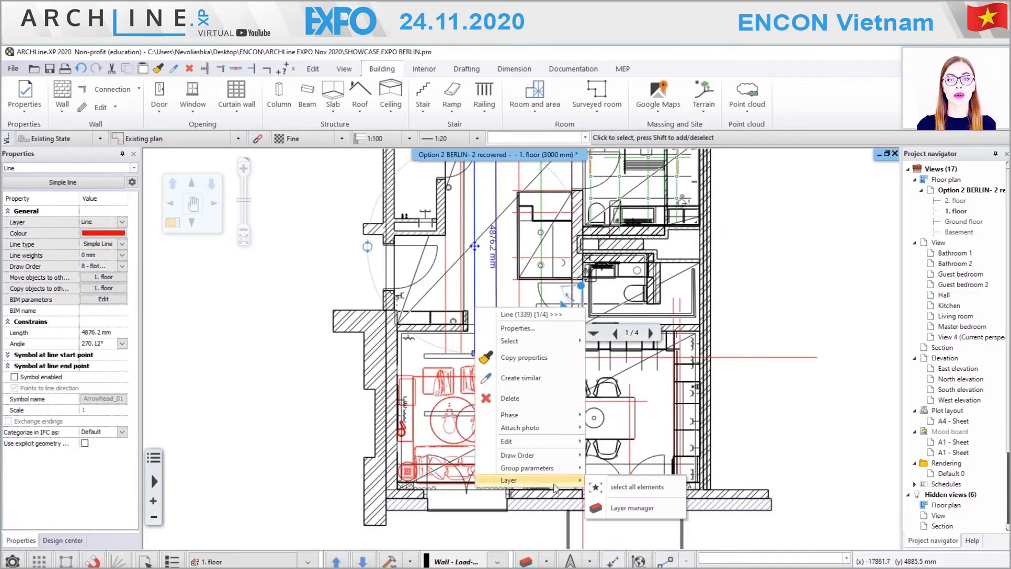
{"action": "left_click", "coordinate": [546, 562]}
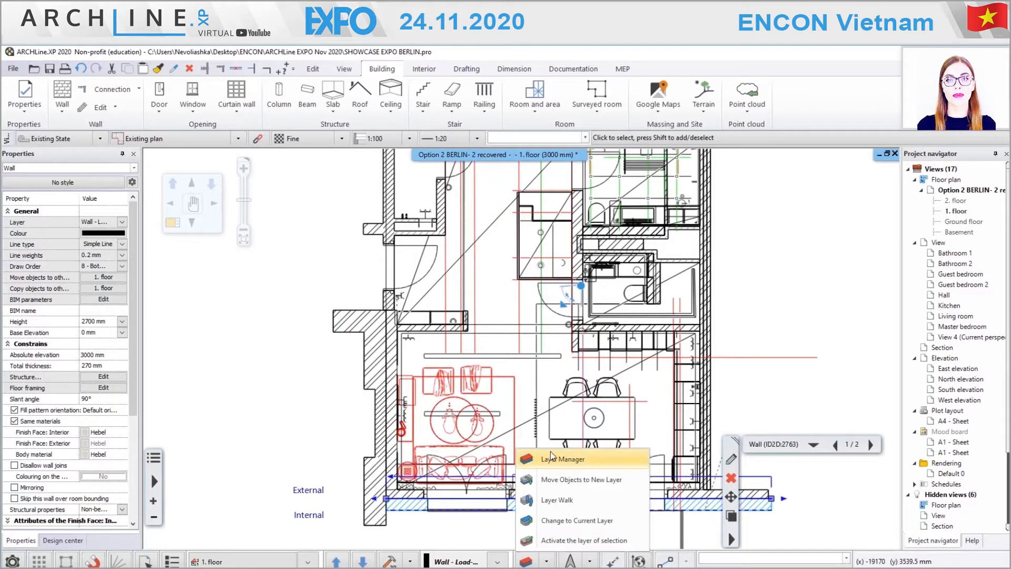
{"action": "left_click", "coordinate": [563, 459]}
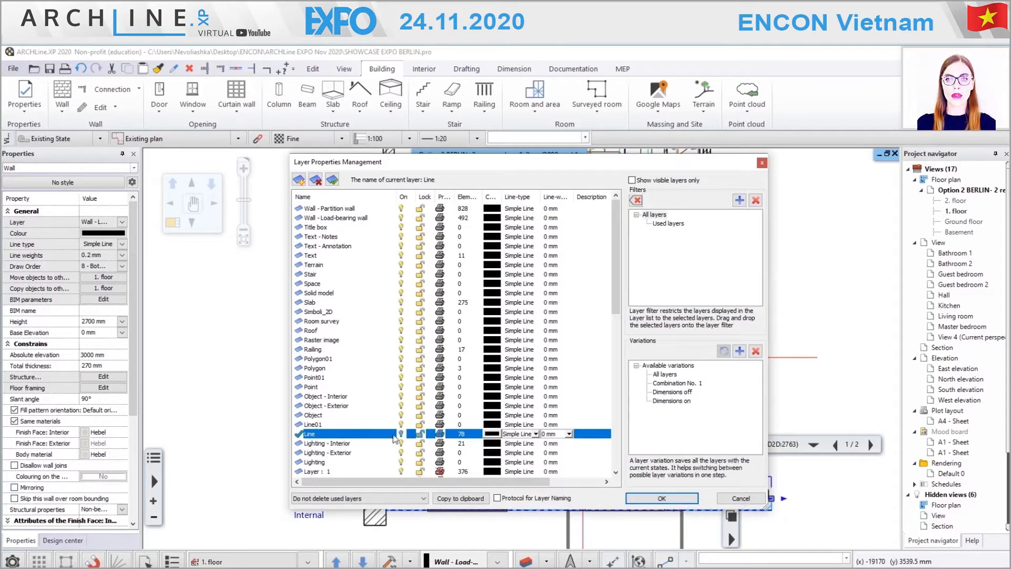
{"action": "left_click", "coordinate": [316, 444]}
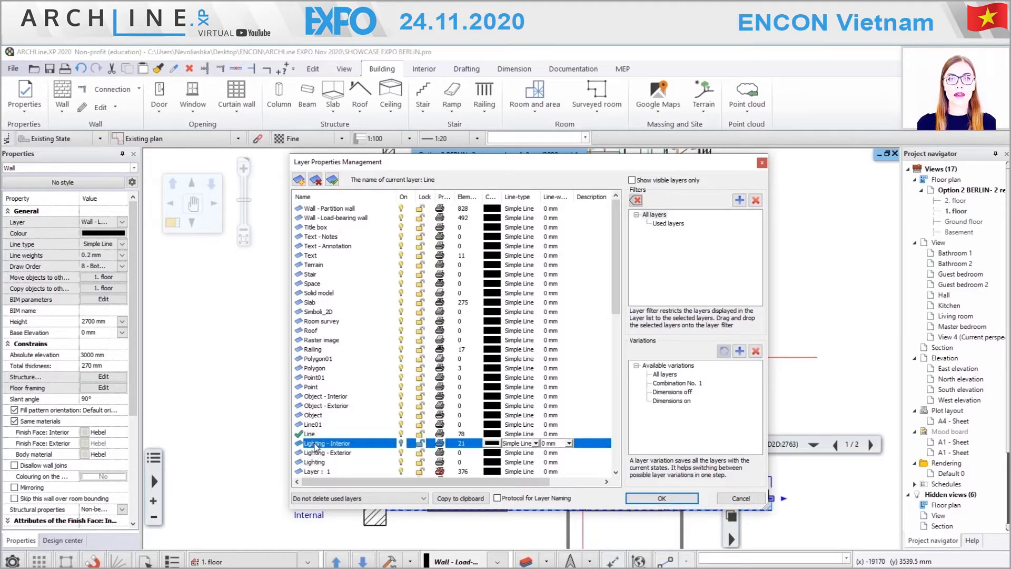
{"action": "left_click", "coordinate": [332, 180]}
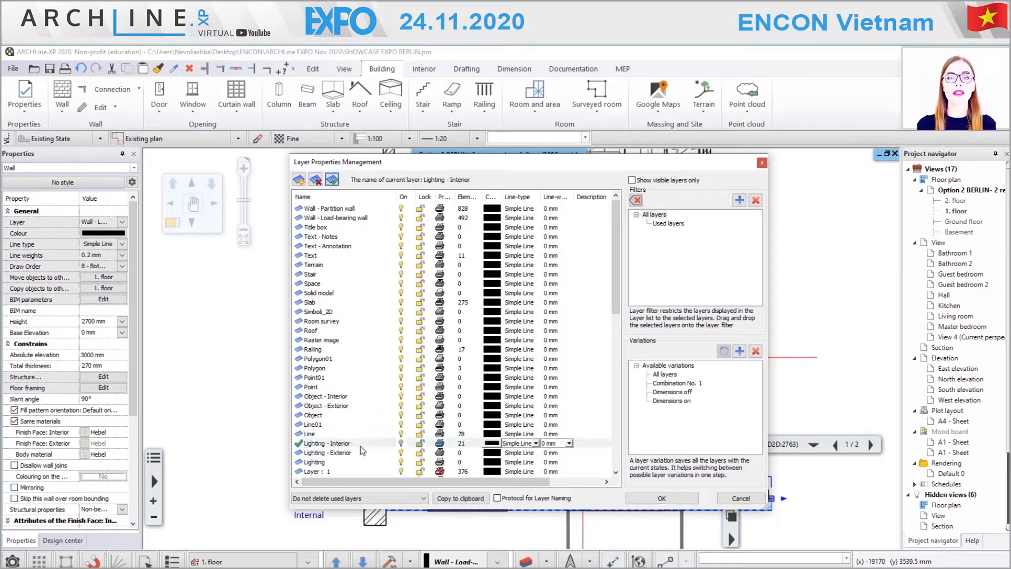
- Turn off the Line layer and apply the layer settings to the floor plan
{"action": "left_click", "coordinate": [410, 434]}
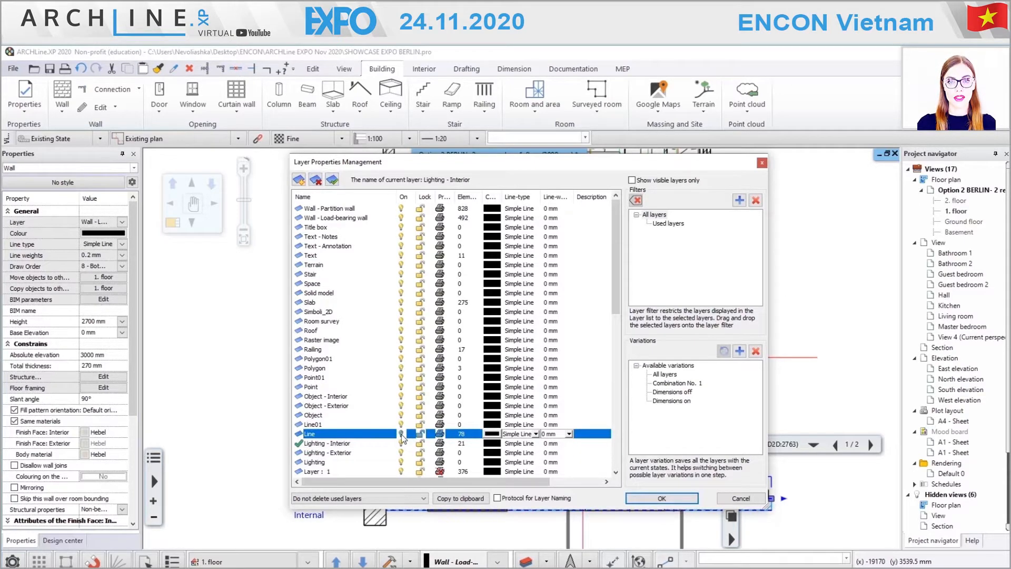
{"action": "left_click", "coordinate": [386, 443]}
{"action": "key", "text": "Return"}
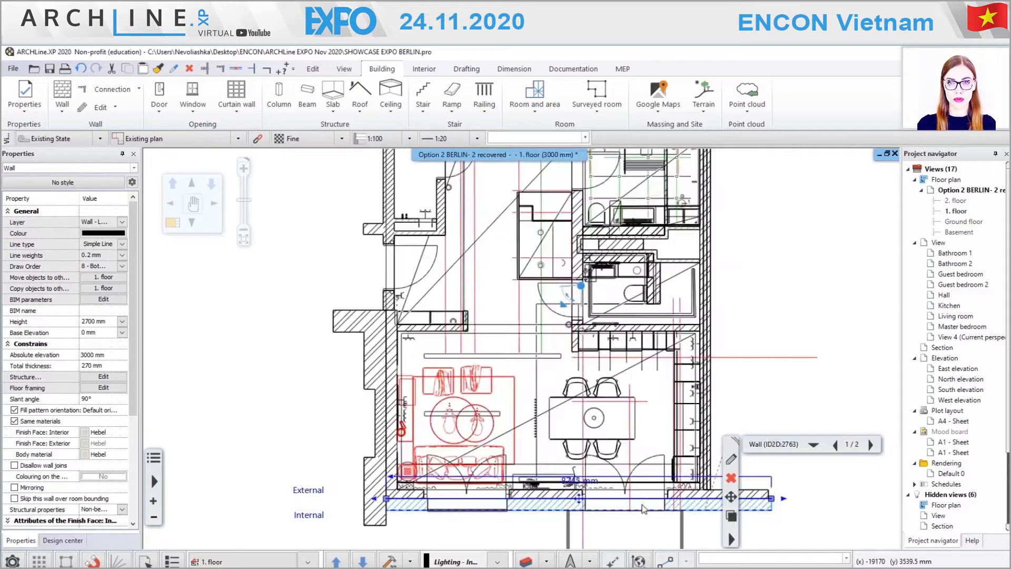
- Switch off the layer of the living room's plain ceiling on the floor plan
{"action": "left_click", "coordinate": [479, 432]}
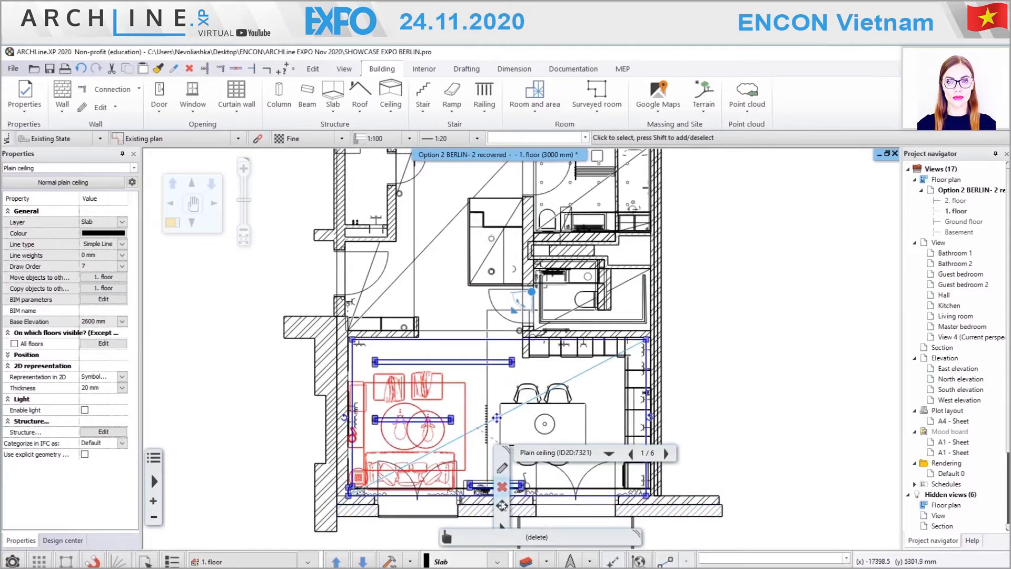
{"action": "right_click", "coordinate": [510, 531]}
{"action": "mouse_move", "coordinate": [571, 511]}
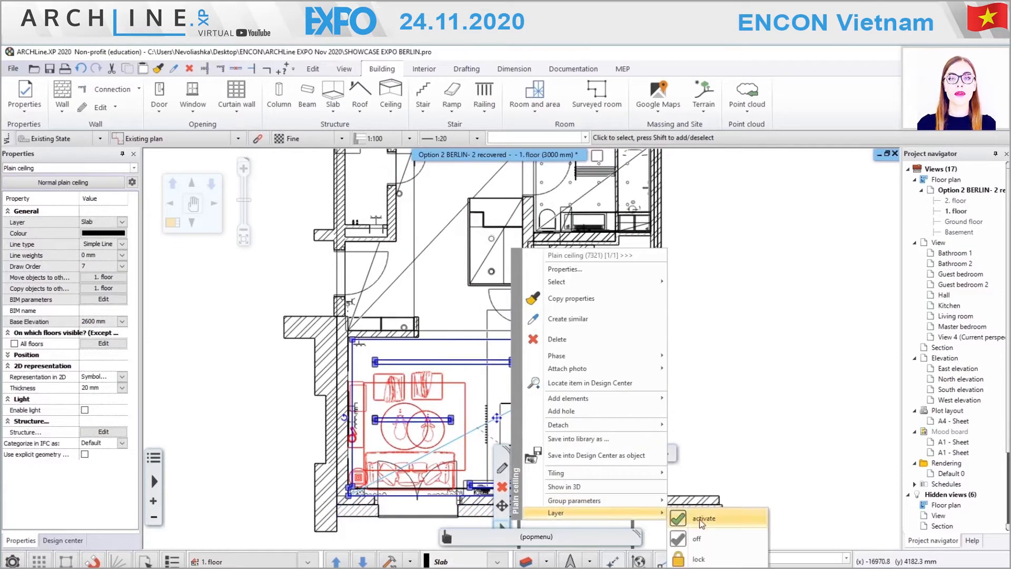
{"action": "left_click", "coordinate": [703, 519]}
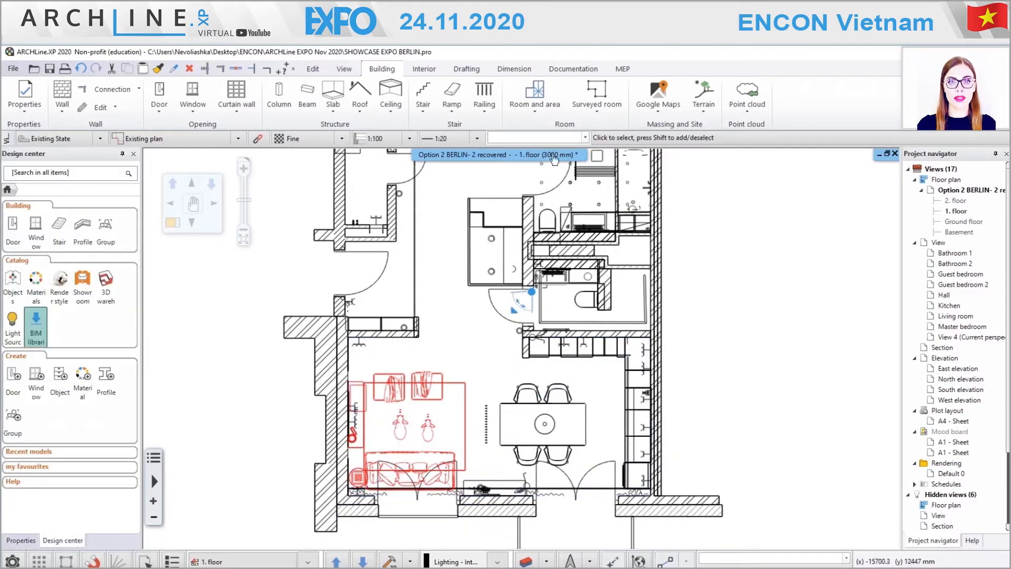
- Start a new wall using the Composite 140mm Blockwork style, with empty space beside the floor plan in view
{"action": "scroll", "coordinate": [481, 329], "scroll_direction": "down", "scroll_amount": 2}
{"action": "scroll", "coordinate": [329, 277], "scroll_direction": "up", "scroll_amount": 4}
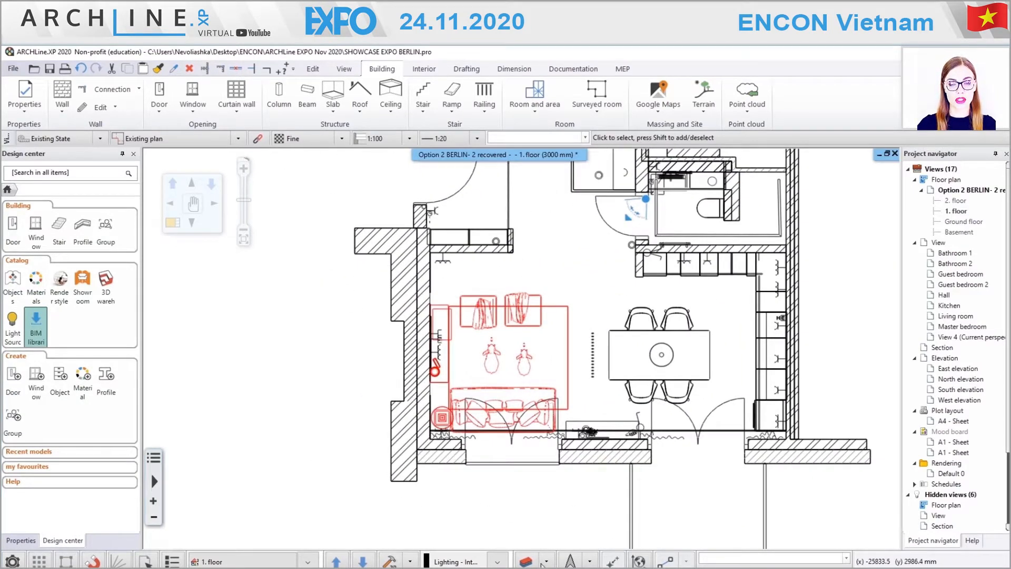
{"action": "scroll", "coordinate": [643, 418], "scroll_direction": "down", "scroll_amount": 2}
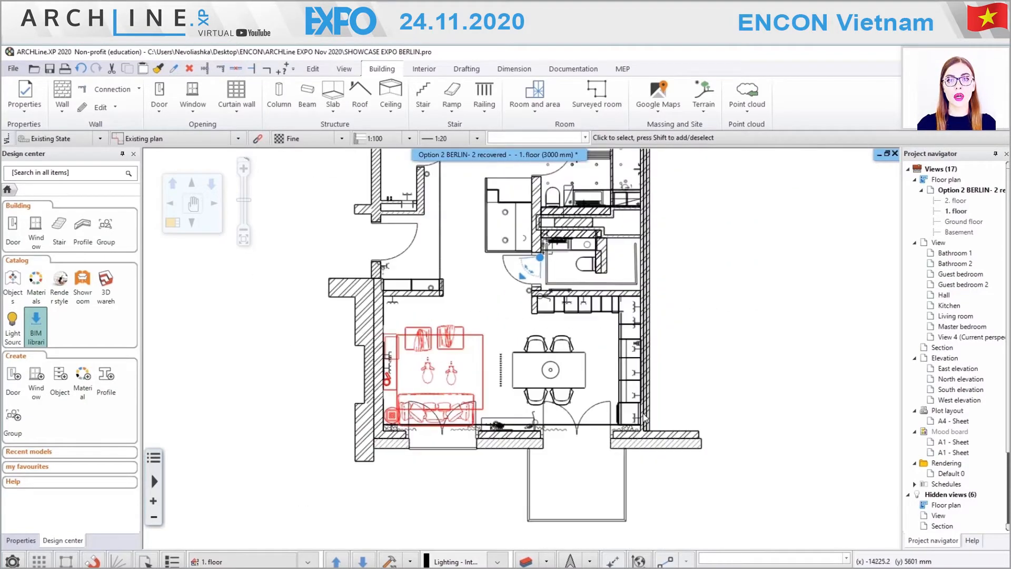
{"action": "middle_click_drag", "start_coordinate": [738, 256], "coordinate": [521, 312]}
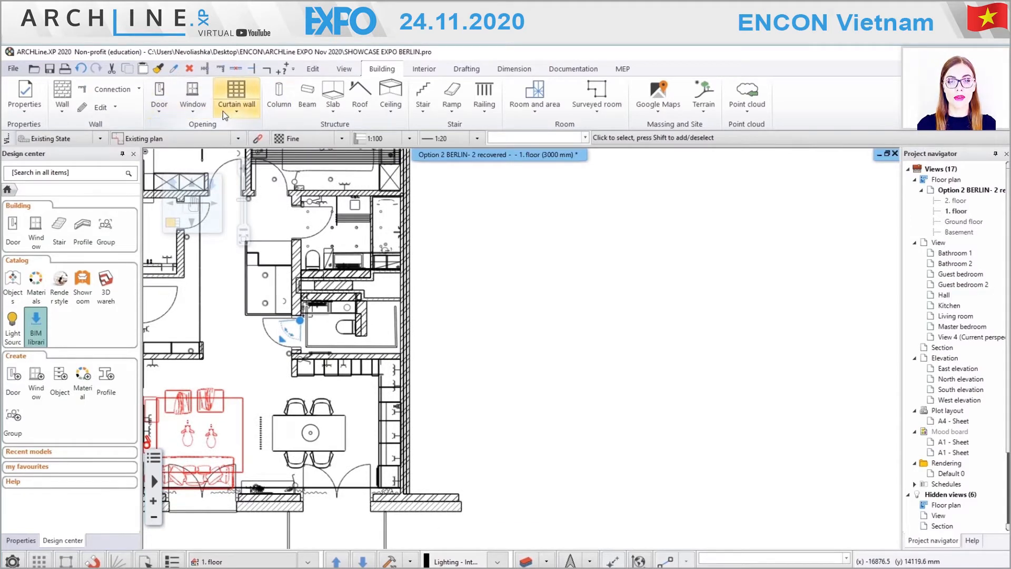
{"action": "left_click", "coordinate": [62, 106]}
{"action": "left_click", "coordinate": [90, 239]}
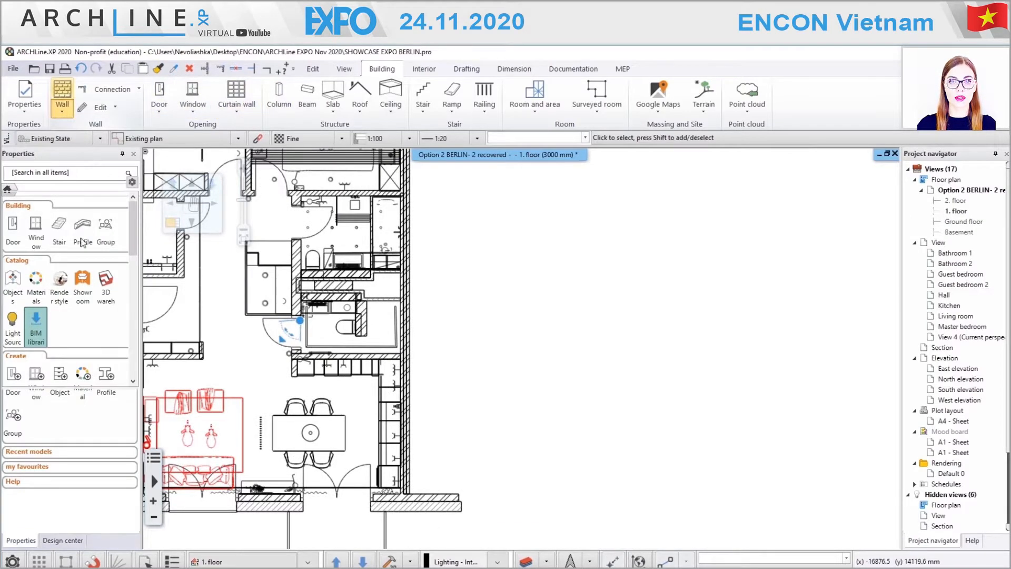
{"action": "left_click", "coordinate": [39, 211]}
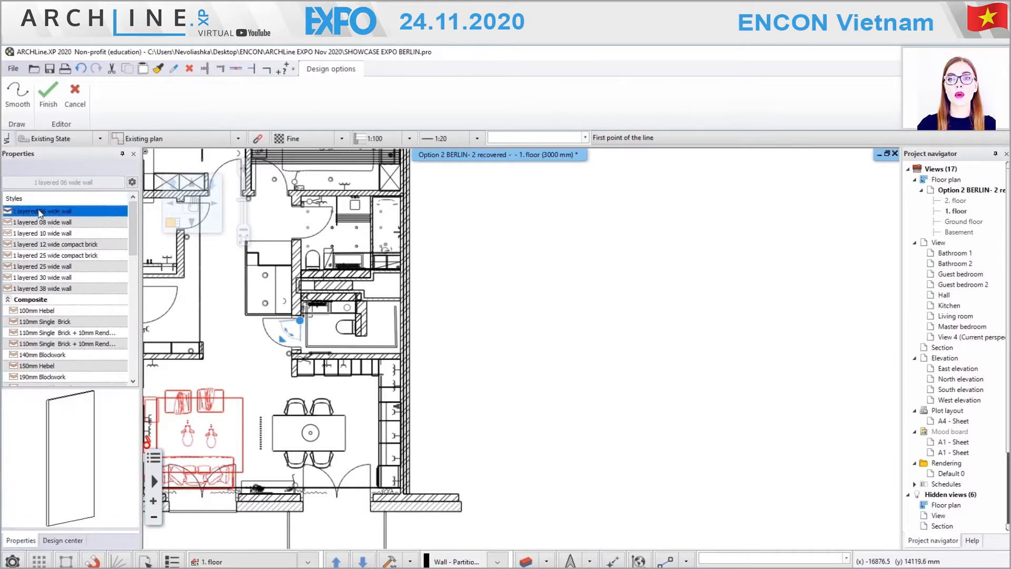
{"action": "left_click", "coordinate": [37, 223]}
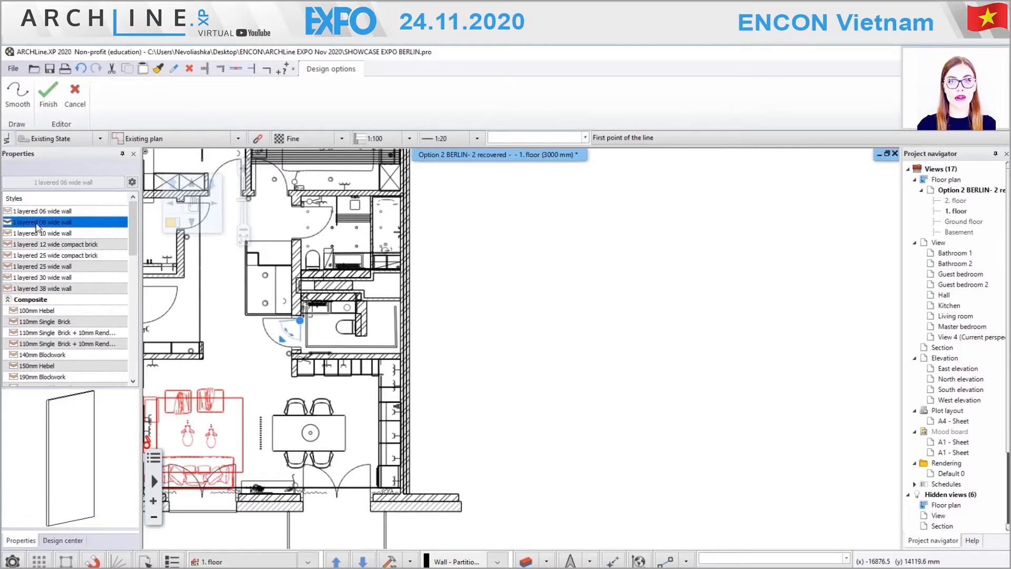
{"action": "left_click", "coordinate": [54, 333]}
{"action": "left_click", "coordinate": [55, 355]}
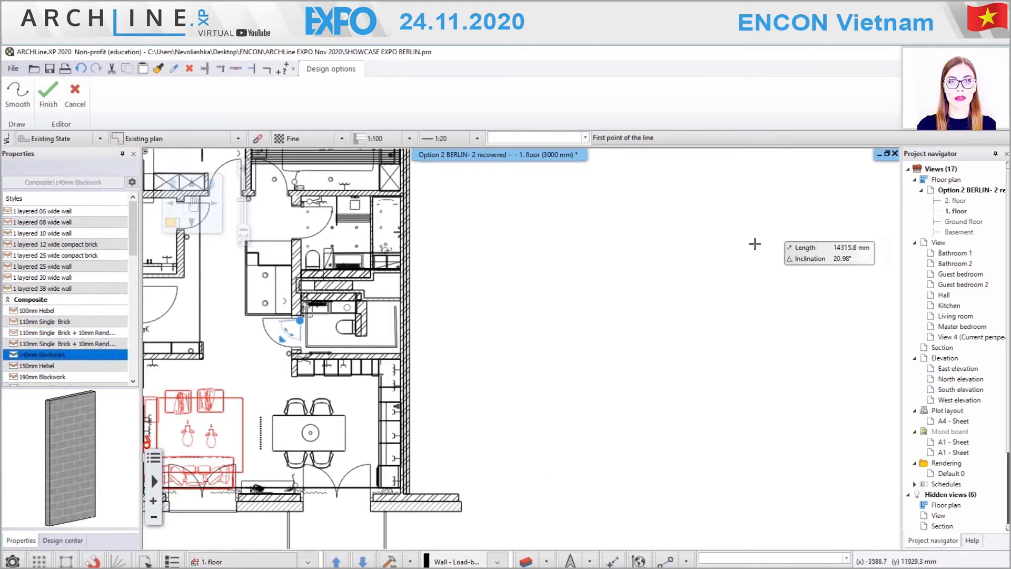
- Draw a closed rectangular room of four walls beside the plan, about 4000 mm wide and 5000 mm deep
{"action": "left_click", "coordinate": [603, 206]}
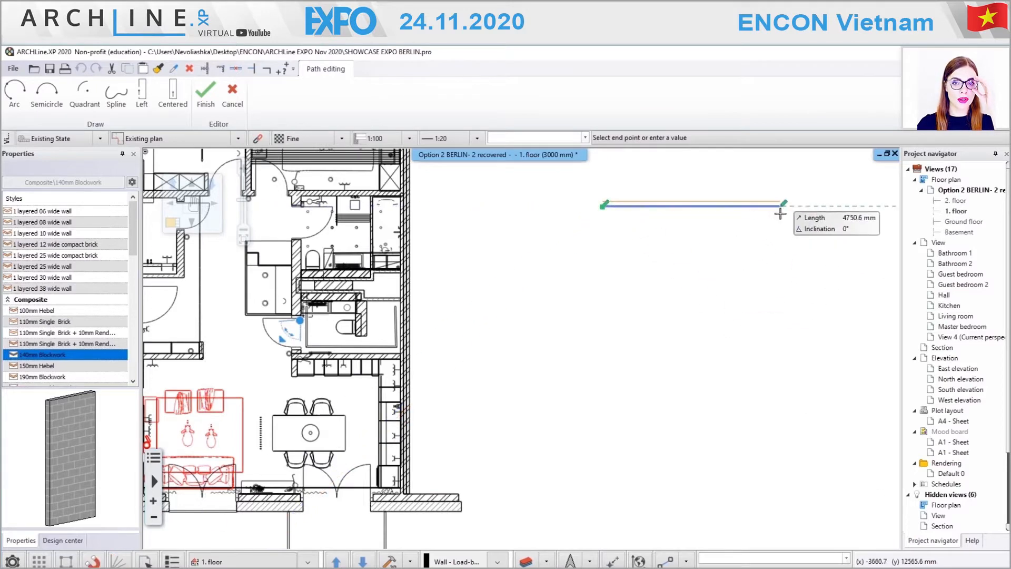
{"action": "left_click", "coordinate": [753, 205]}
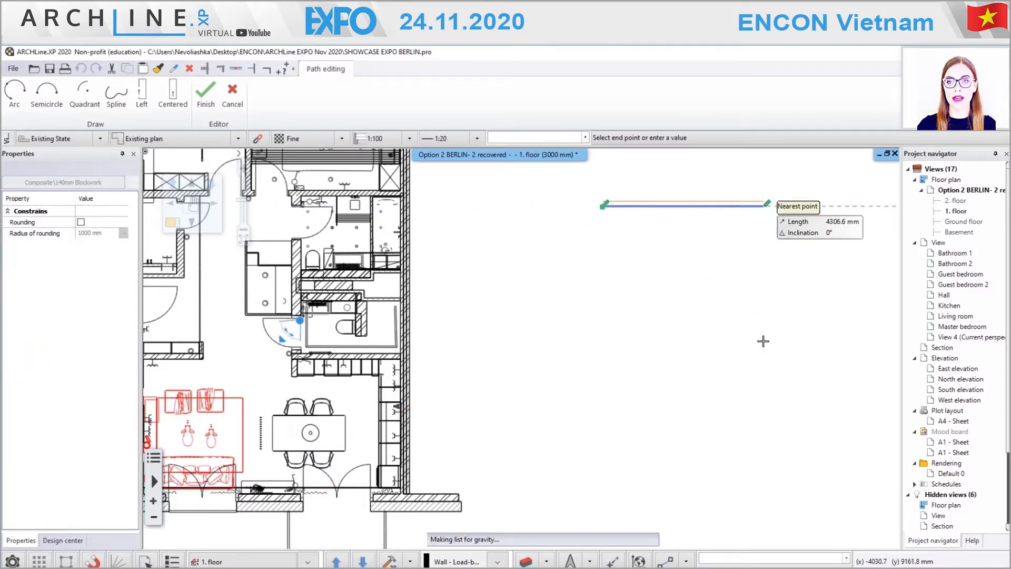
{"action": "type", "text": "5000"}
{"action": "key", "text": "Return"}
{"action": "type", "text": "4"}
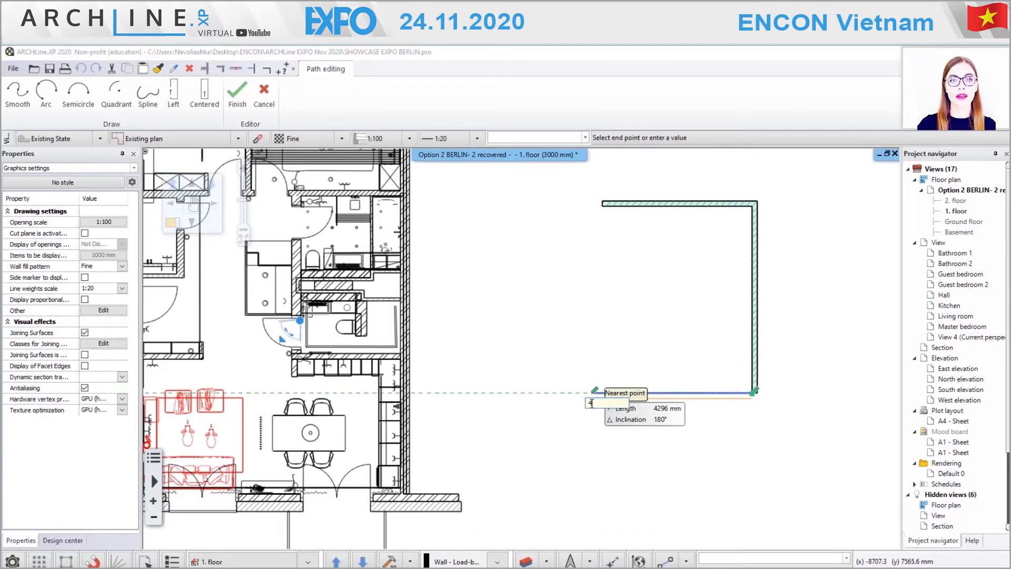
{"action": "key", "text": "Escape"}
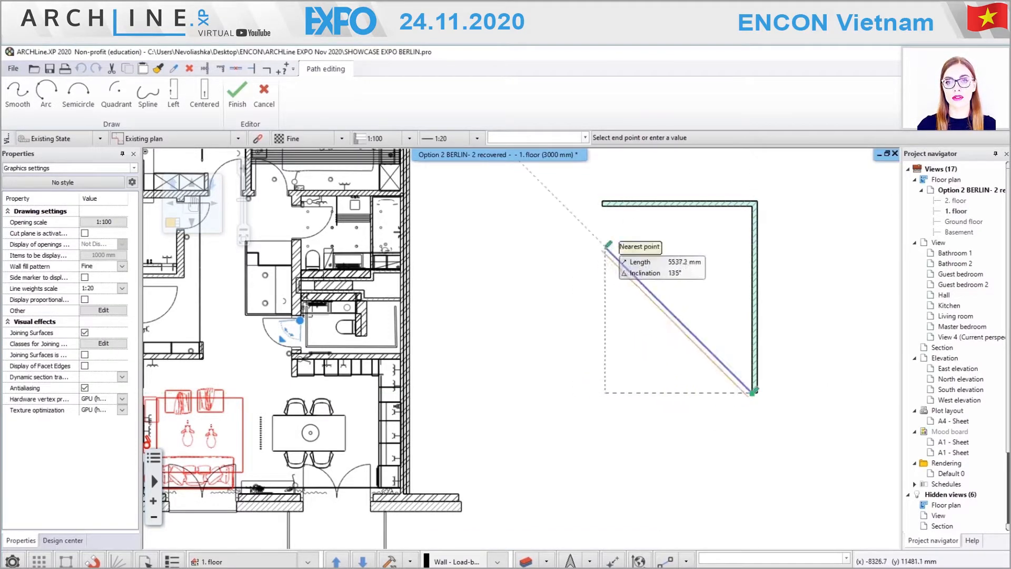
{"action": "key", "text": "shift"}
{"action": "left_click", "coordinate": [604, 214]}
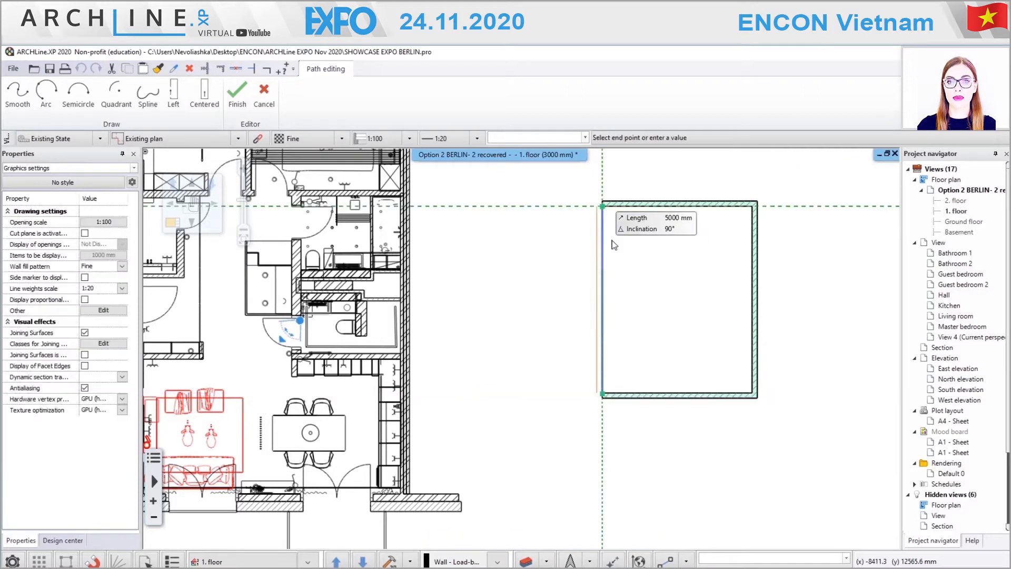
{"action": "left_click", "coordinate": [604, 202]}
{"action": "key", "text": "Escape"}
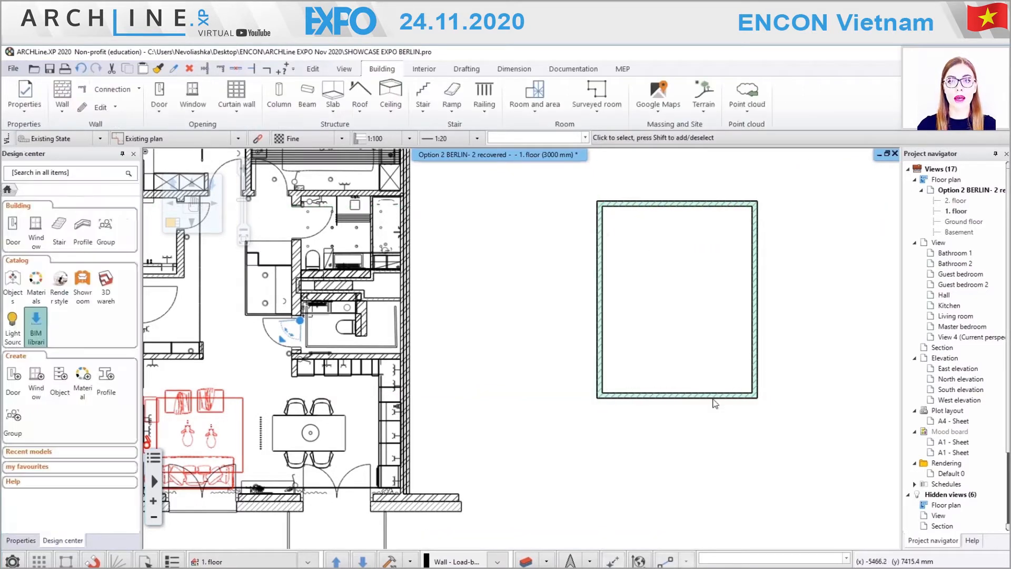
- Set the finish faces of the new room's lower wall to the Concrete_light material from Building, Concrete
{"action": "double_click", "coordinate": [720, 395]}
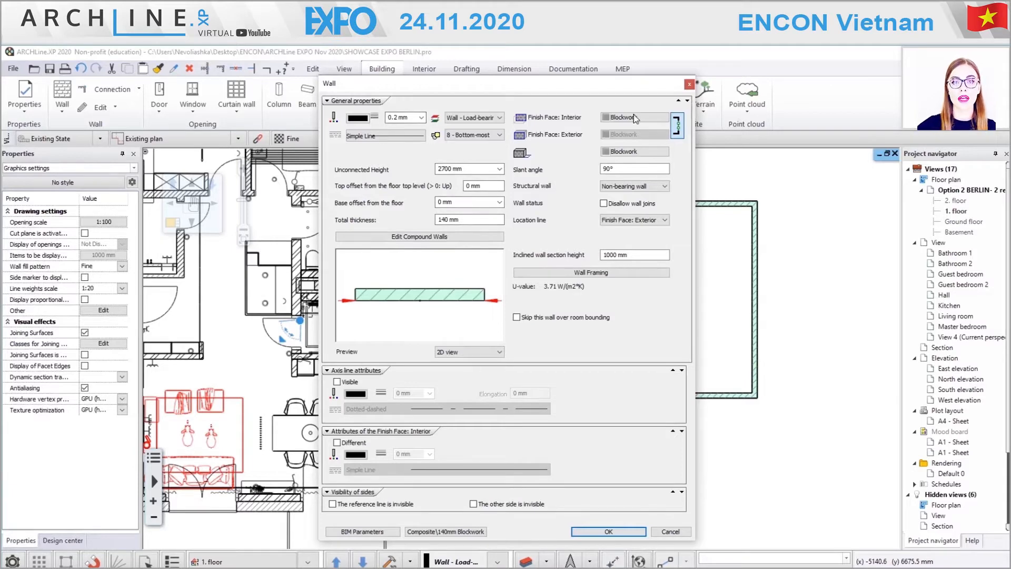
{"action": "left_click", "coordinate": [682, 130]}
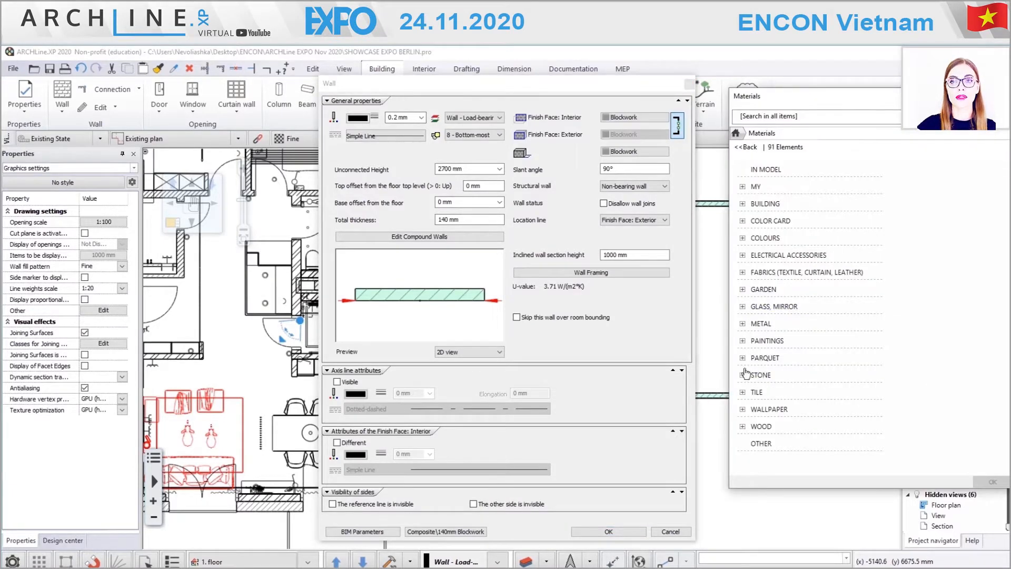
{"action": "left_click", "coordinate": [765, 204]}
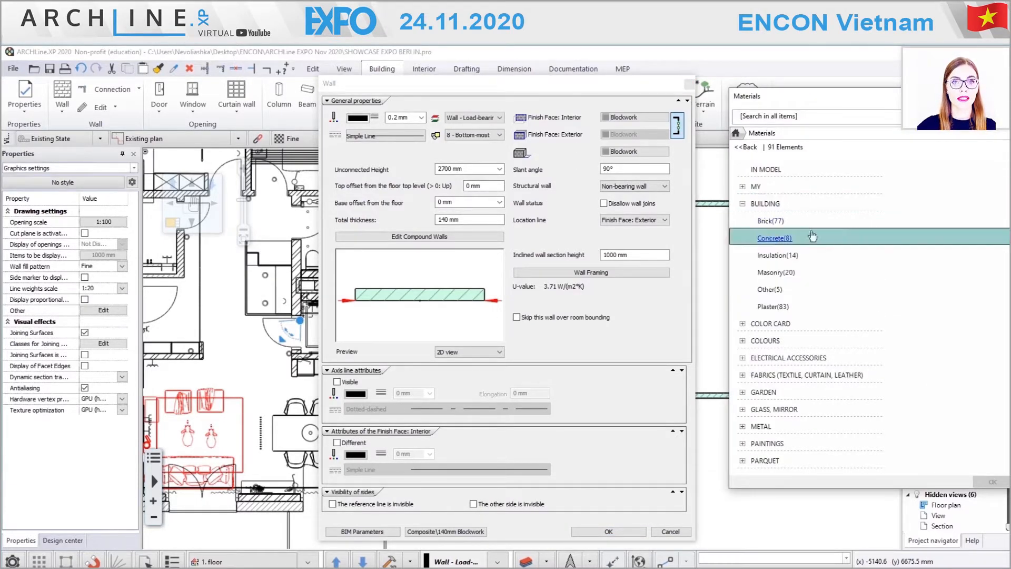
{"action": "left_click", "coordinate": [774, 238]}
{"action": "left_click", "coordinate": [757, 264]}
{"action": "left_click", "coordinate": [985, 482]}
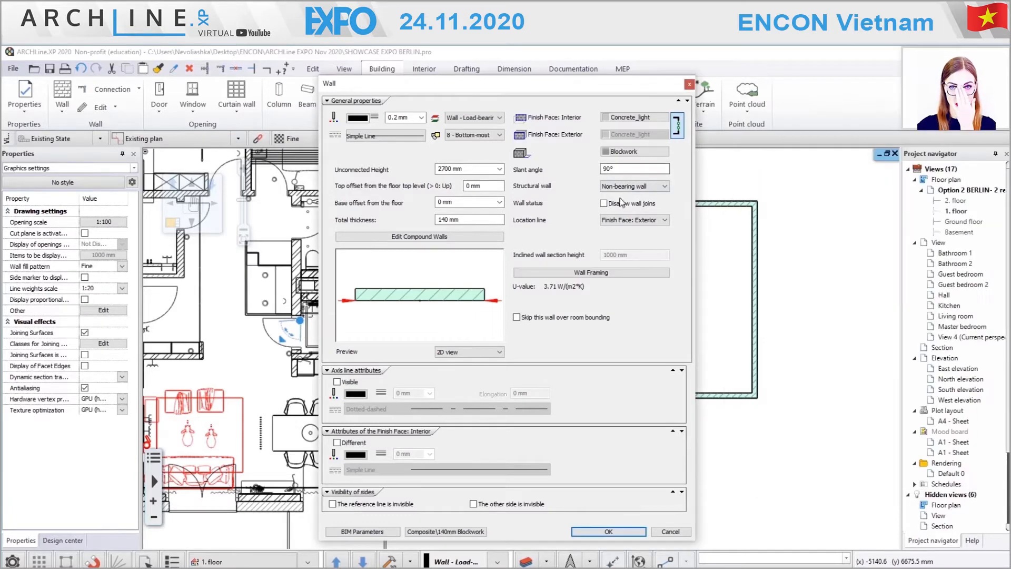
- Set the lower wall's total thickness to 200 mm, its unconnected height to 3000 mm and its line colour to blue
{"action": "left_click_drag", "start_coordinate": [463, 220], "coordinate": [370, 211]}
{"action": "key", "text": "Return"}
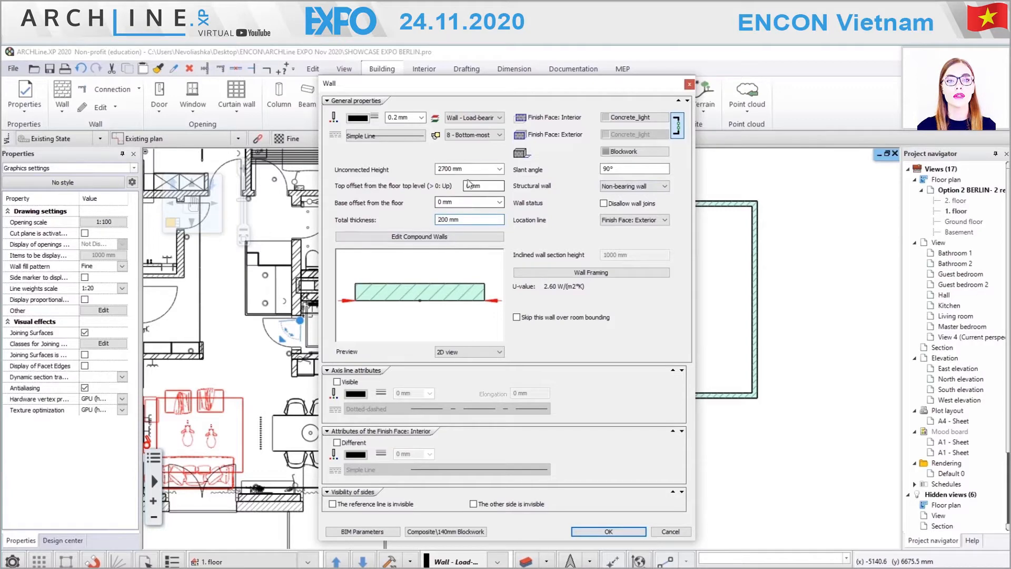
{"action": "left_click", "coordinate": [359, 119]}
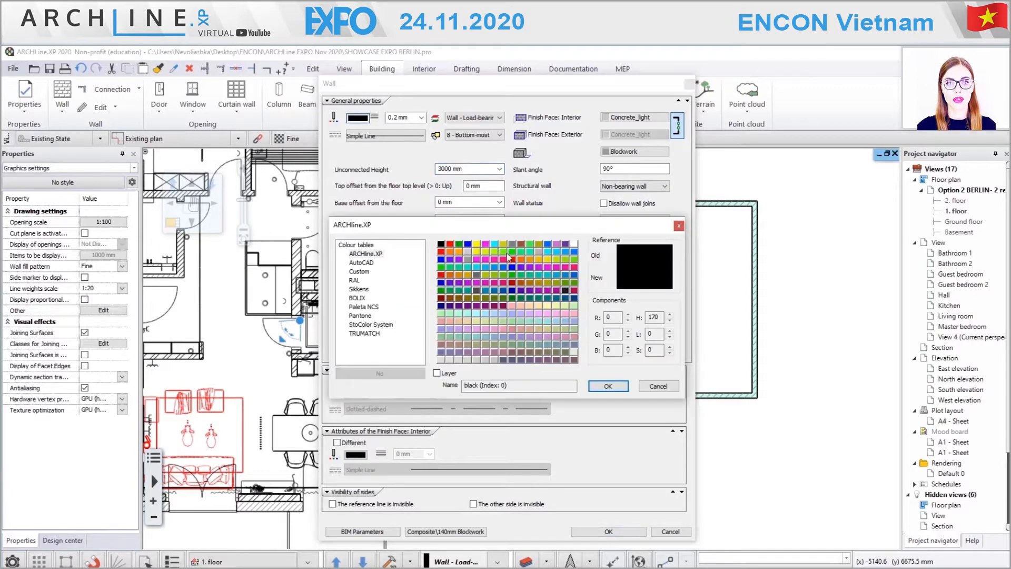
{"action": "left_click", "coordinate": [466, 245]}
{"action": "key", "text": "Return"}
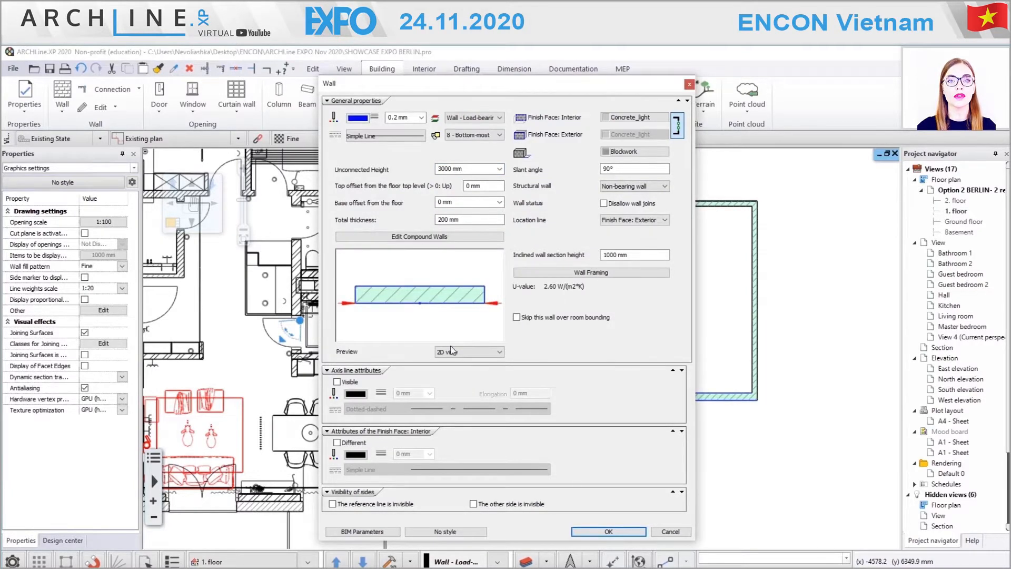
- Set the Blockwork layer's fill pattern to No hatch in the lower wall's compound structure and apply the wall changes
{"action": "left_click", "coordinate": [409, 238]}
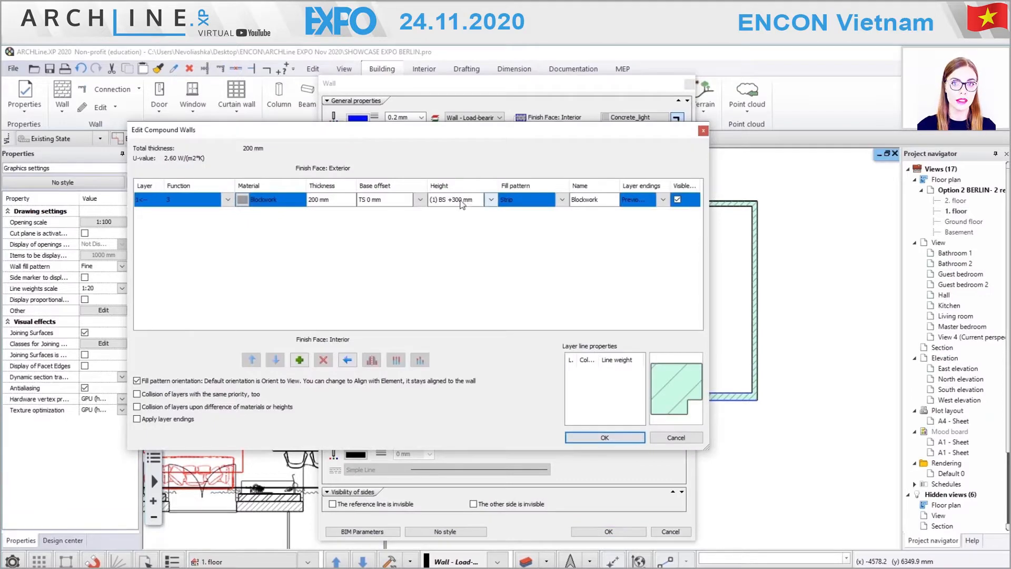
{"action": "left_click", "coordinate": [561, 200]}
{"action": "left_click", "coordinate": [517, 217]}
{"action": "left_click", "coordinate": [563, 200]}
{"action": "left_click", "coordinate": [557, 211]}
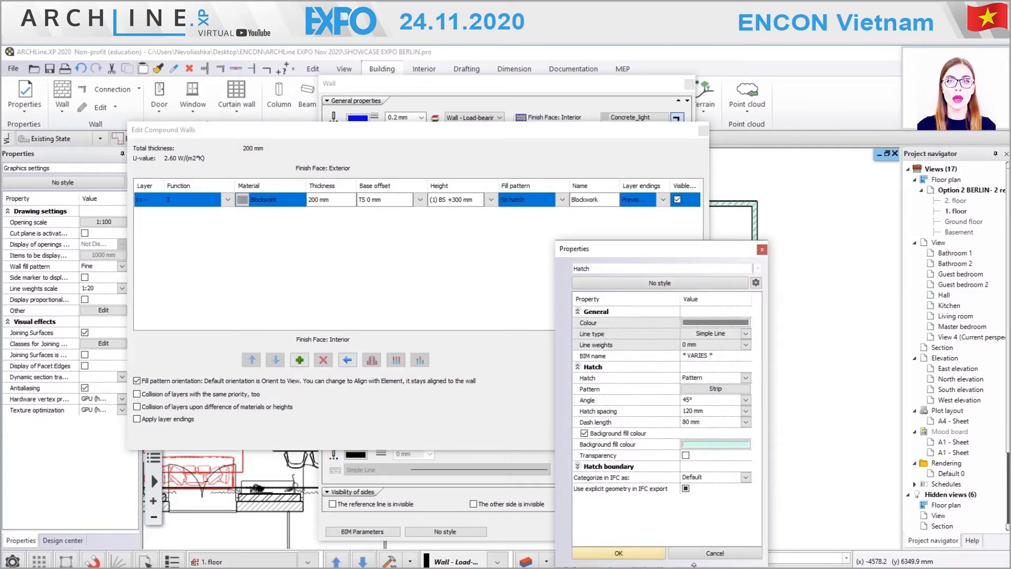
{"action": "left_click", "coordinate": [706, 555]}
{"action": "left_click", "coordinate": [609, 440]}
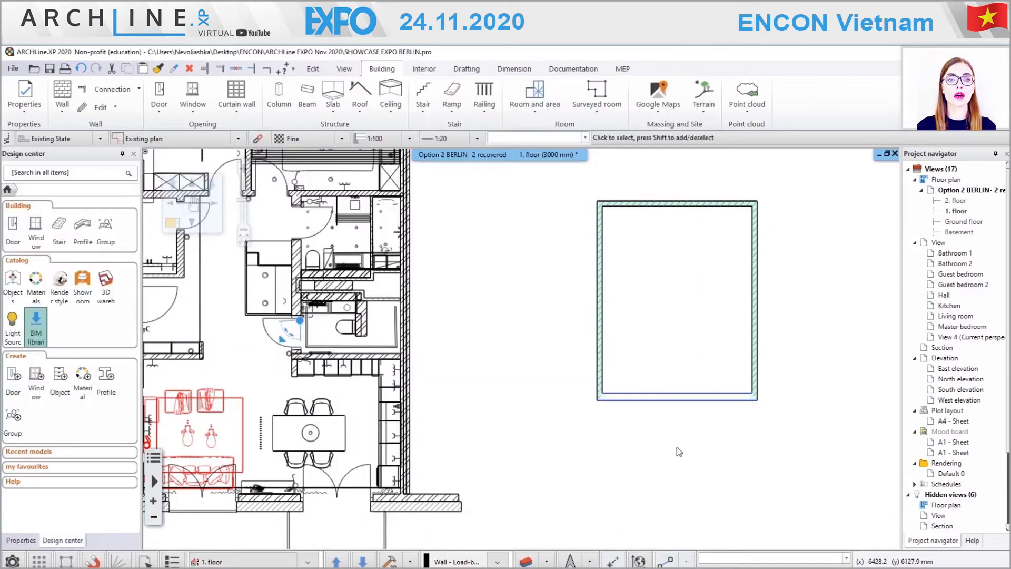
- Pick up the lower wall as the source for copying properties, with every wall property included
{"action": "double_click", "coordinate": [601, 265]}
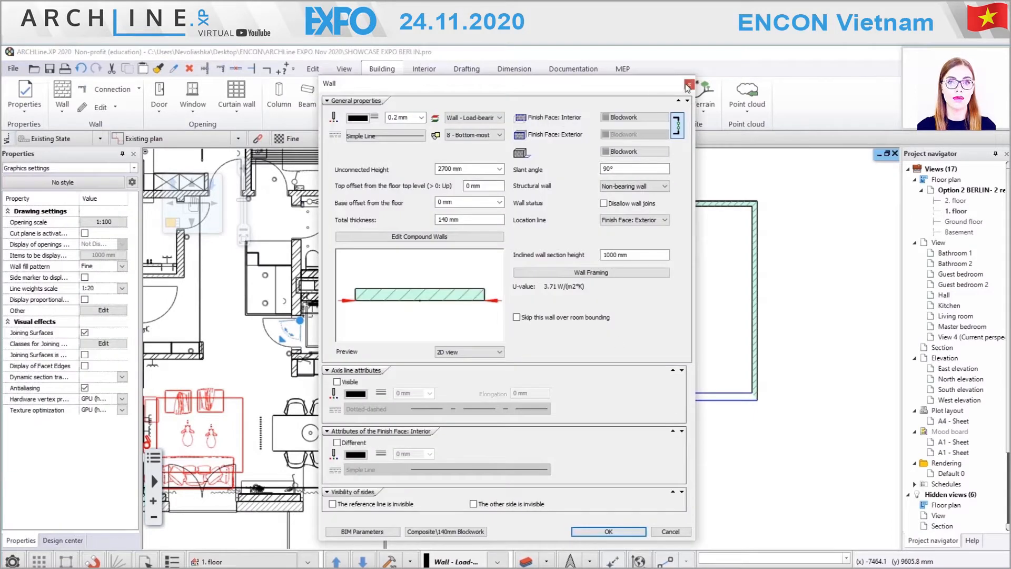
{"action": "left_click", "coordinate": [689, 85]}
{"action": "left_click", "coordinate": [174, 69]}
{"action": "left_click", "coordinate": [651, 393]}
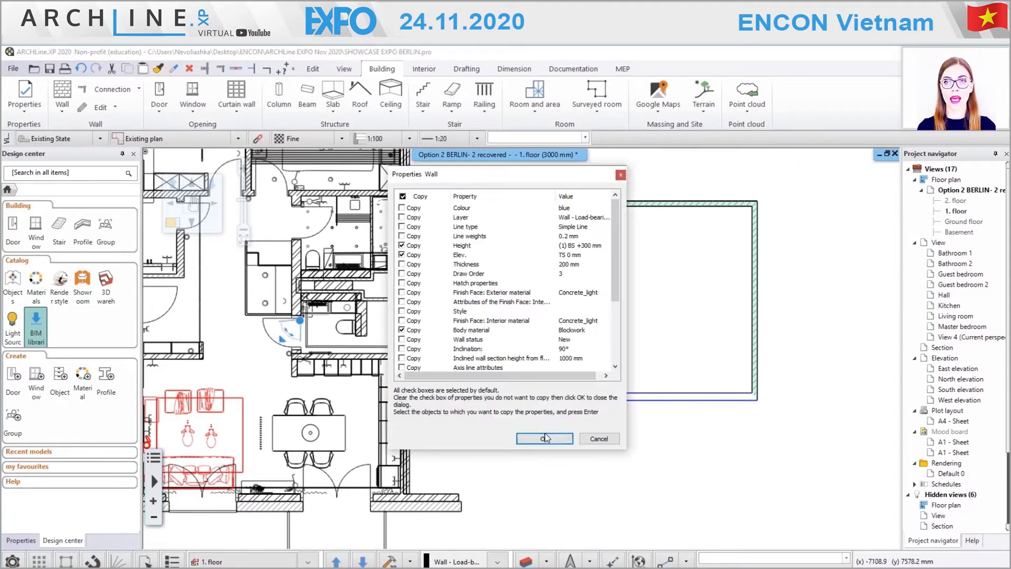
{"action": "left_click", "coordinate": [402, 209]}
{"action": "left_click", "coordinate": [402, 217]}
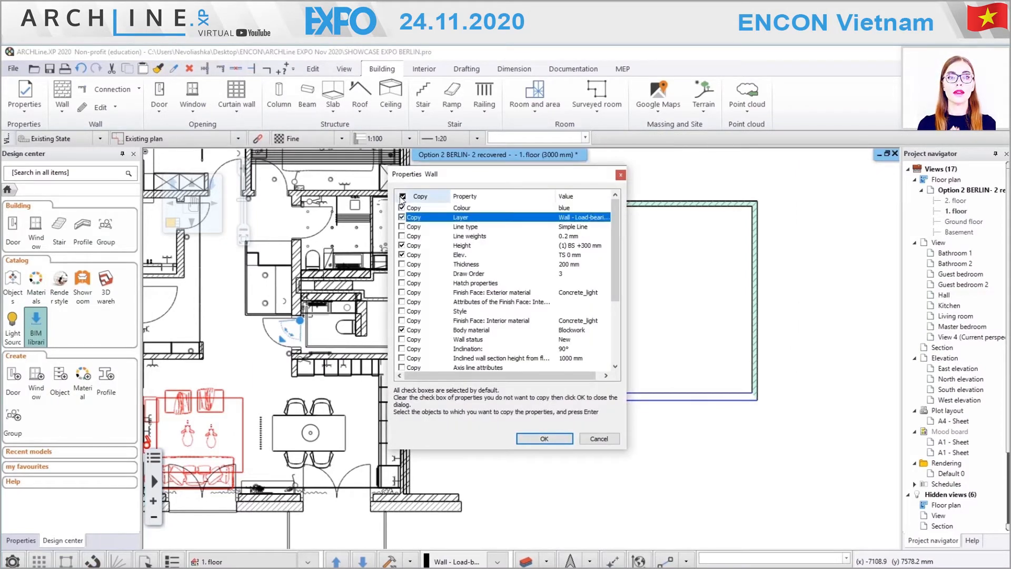
{"action": "scroll", "coordinate": [477, 325], "scroll_direction": "down", "scroll_amount": 3}
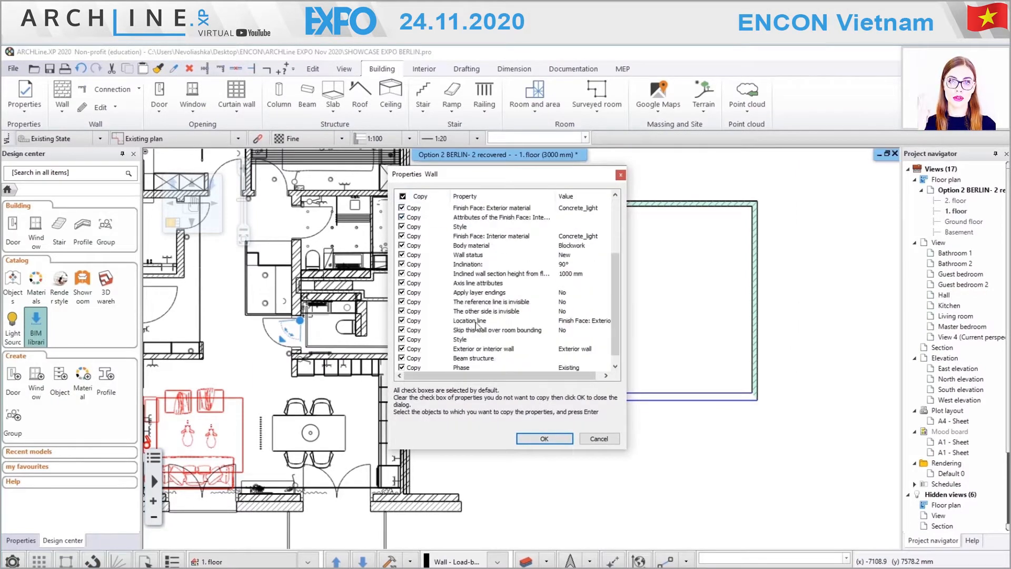
{"action": "left_click", "coordinate": [545, 439]}
- Apply the copied wall properties to the room's left, upper and right walls
{"action": "left_click", "coordinate": [605, 363]}
{"action": "left_click", "coordinate": [660, 207]}
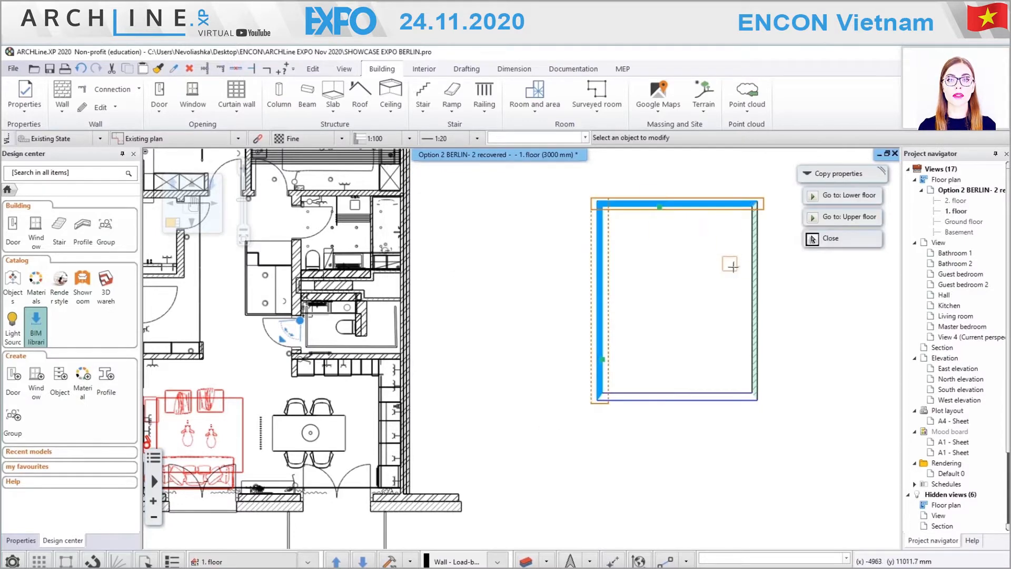
{"action": "left_click", "coordinate": [756, 279]}
{"action": "key", "text": "Escape"}
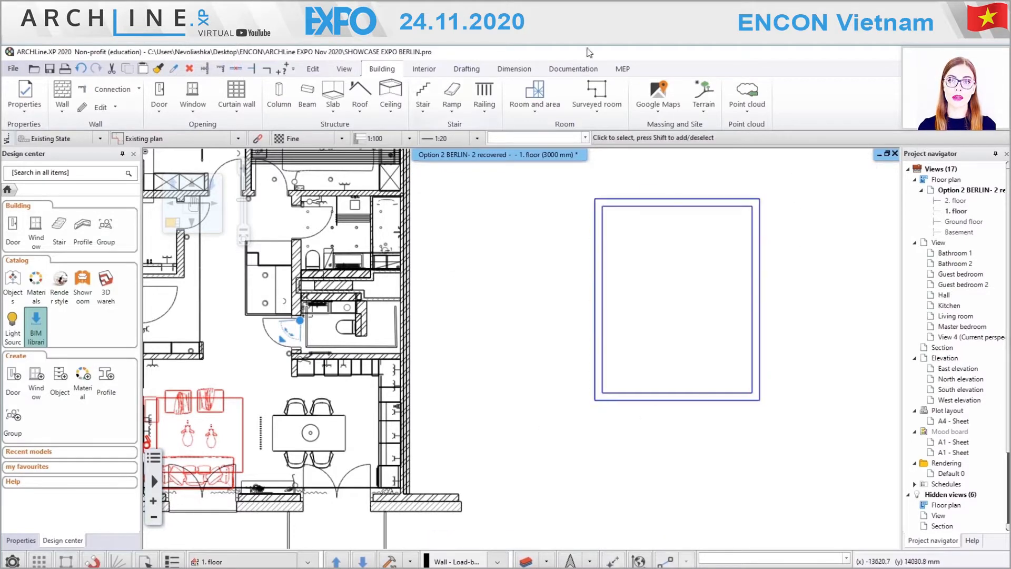
{"action": "left_click", "coordinate": [605, 325]}
{"action": "key", "text": "Escape"}
- Create a slab by walls under the new room from its four walls, in the 1 layered 30 r.c. style
{"action": "left_click", "coordinate": [334, 105]}
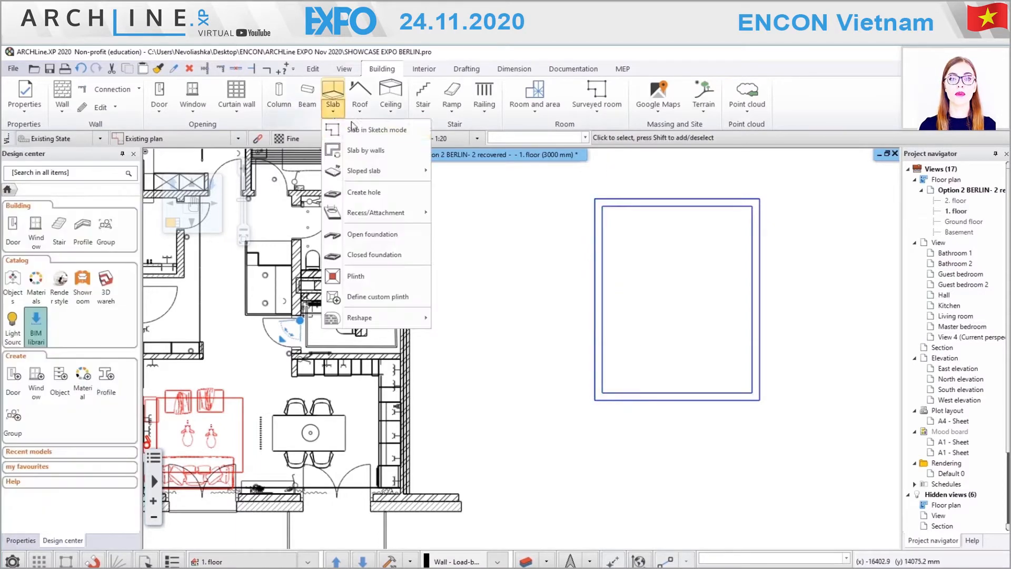
{"action": "left_click", "coordinate": [378, 149]}
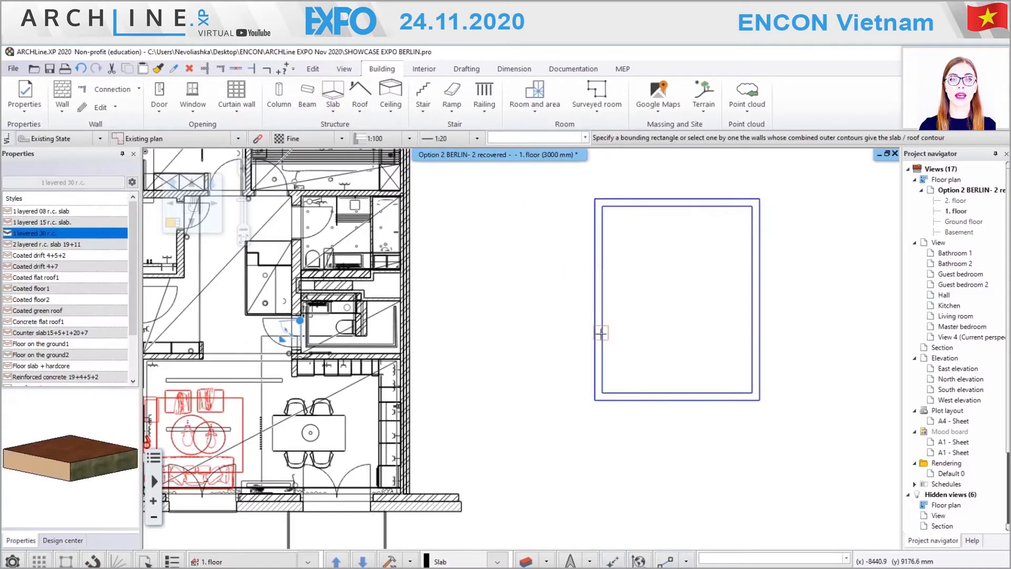
{"action": "left_click", "coordinate": [670, 202]}
{"action": "left_click", "coordinate": [753, 267]}
{"action": "left_click", "coordinate": [715, 398]}
{"action": "key", "text": "Return"}
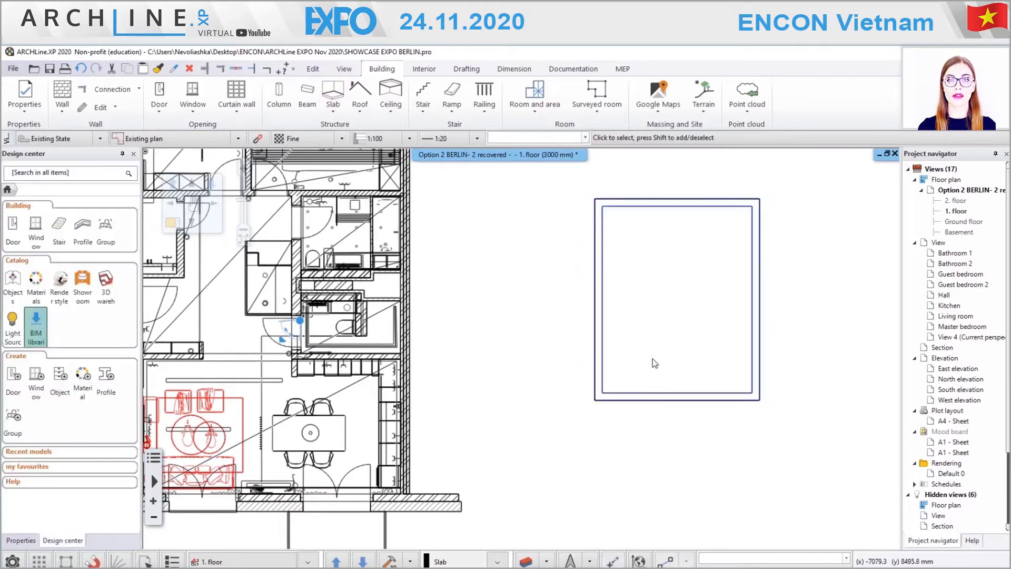
- Add a plain auto ceiling inside the new room
{"action": "left_click", "coordinate": [390, 100]}
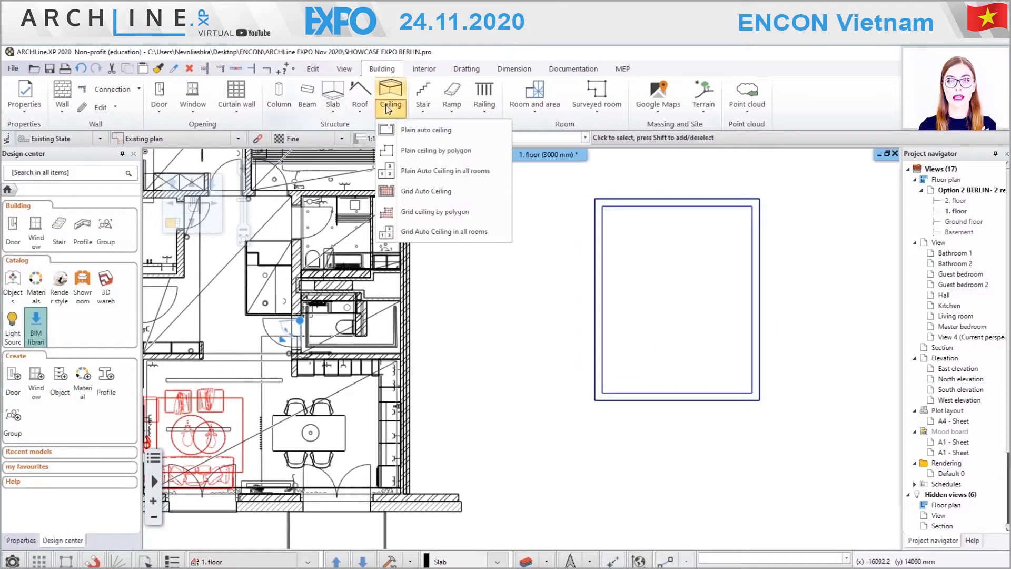
{"action": "left_click", "coordinate": [447, 150]}
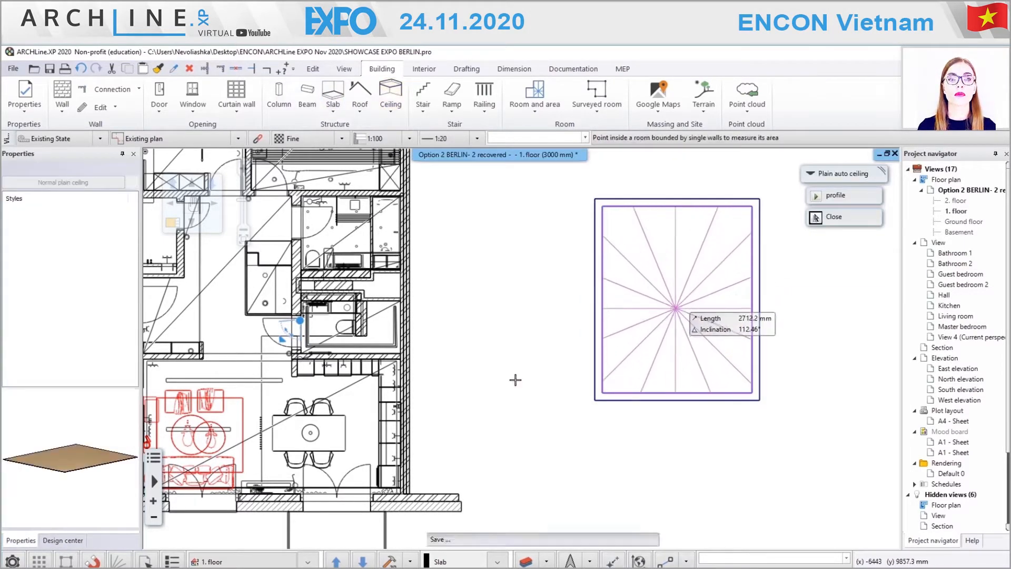
{"action": "left_click", "coordinate": [712, 279]}
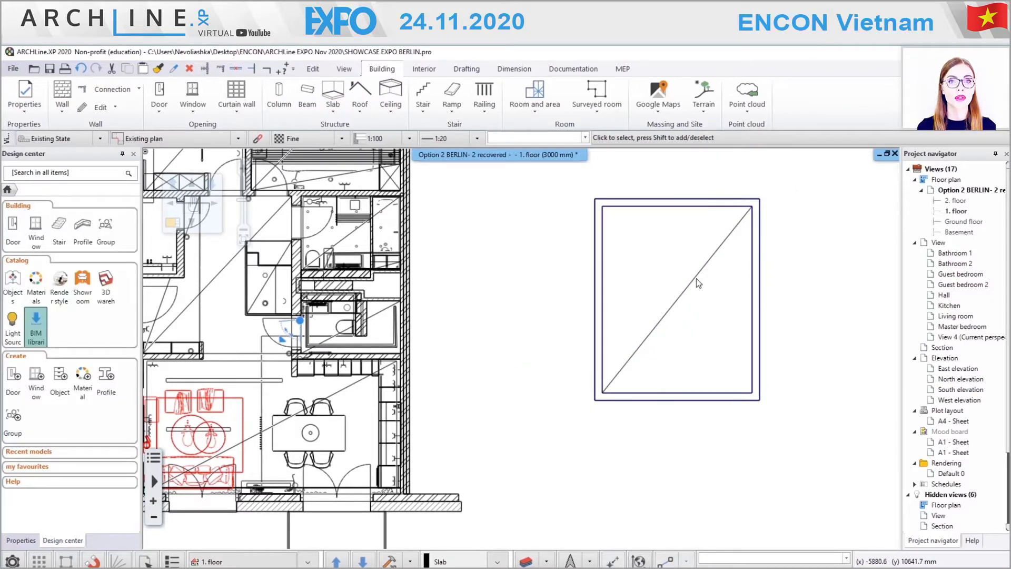
{"action": "left_click", "coordinate": [697, 280]}
- Open a new 3D view and delete the stray furniture objects standing outside the concrete room
{"action": "double_click", "coordinate": [938, 243]}
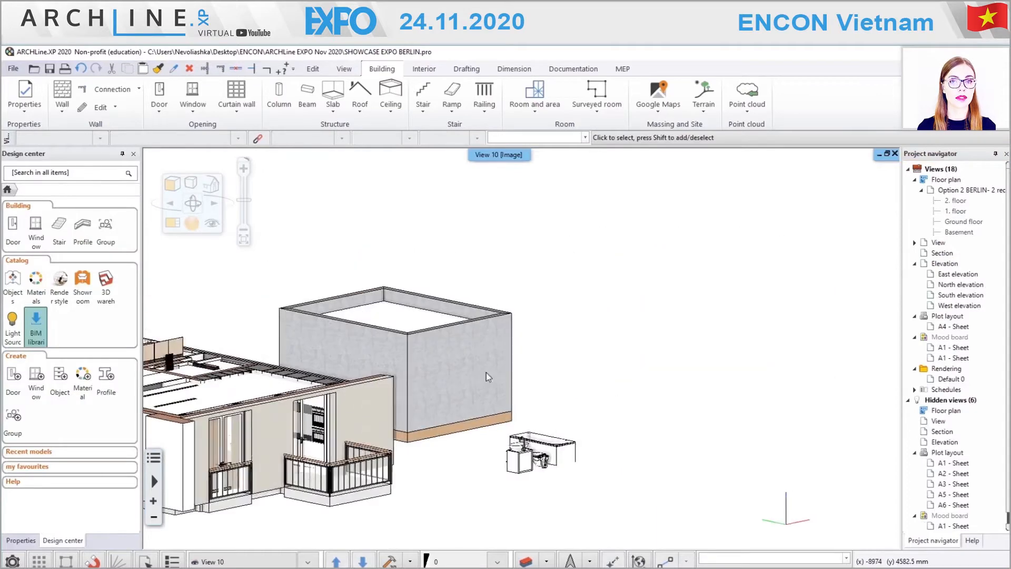
{"action": "scroll", "coordinate": [517, 464], "scroll_direction": "up", "scroll_amount": 3}
{"action": "left_click_drag", "start_coordinate": [704, 446], "coordinate": [503, 346]}
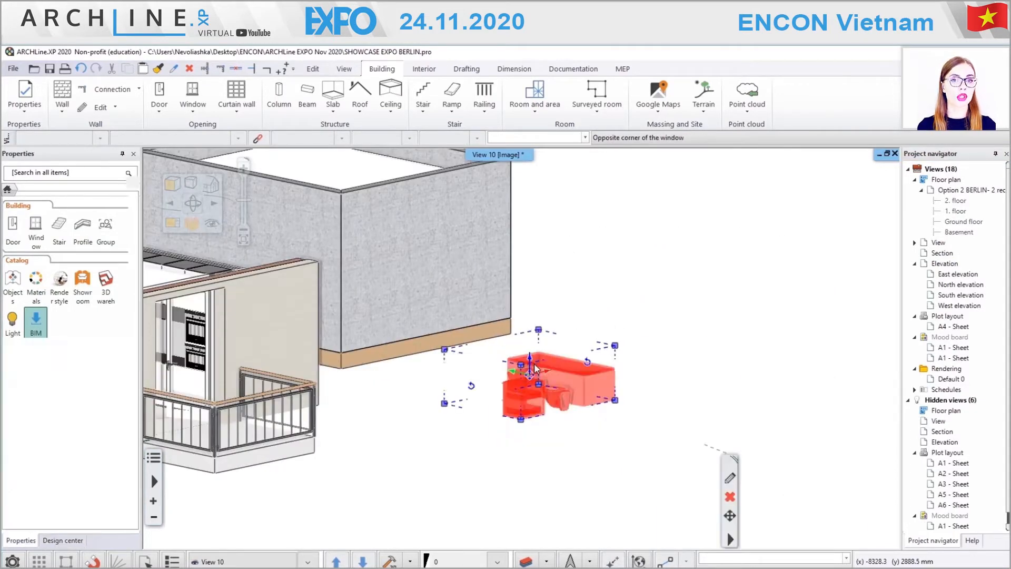
{"action": "key", "text": "Delete"}
- Set a perspective camera aimed at the new room from outside its corner, with the camera height at about 5300 mm
{"action": "middle_click_drag", "start_coordinate": [759, 317], "coordinate": [274, 403]}
{"action": "middle_click_drag", "start_coordinate": [221, 448], "coordinate": [403, 397]}
{"action": "right_click_drag", "start_coordinate": [492, 366], "coordinate": [607, 322]}
{"action": "middle_click_drag", "start_coordinate": [607, 322], "coordinate": [445, 347]}
{"action": "right_click_drag", "start_coordinate": [571, 322], "coordinate": [583, 342]}
{"action": "left_click", "coordinate": [215, 227]}
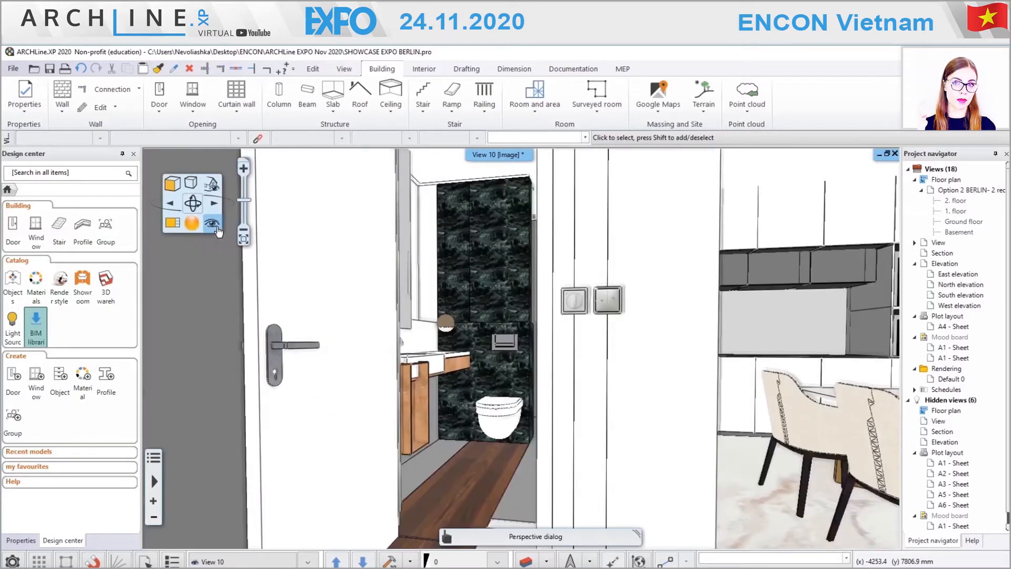
{"action": "mouse_move", "coordinate": [645, 293]}
{"action": "left_mouse_down"}
{"action": "mouse_move", "coordinate": [700, 300]}
{"action": "mouse_move", "coordinate": [722, 316]}
{"action": "mouse_move", "coordinate": [713, 283]}
{"action": "mouse_move", "coordinate": [759, 349]}
{"action": "left_mouse_up"}
{"action": "mouse_move", "coordinate": [744, 288]}
{"action": "left_mouse_down"}
{"action": "mouse_move", "coordinate": [759, 288]}
{"action": "mouse_move", "coordinate": [746, 286]}
{"action": "left_mouse_up"}
{"action": "mouse_move", "coordinate": [744, 247]}
{"action": "middle_mouse_down"}
{"action": "mouse_move", "coordinate": [662, 231]}
{"action": "mouse_move", "coordinate": [627, 245]}
{"action": "middle_mouse_up"}
{"action": "mouse_move", "coordinate": [645, 346]}
{"action": "left_mouse_down"}
{"action": "mouse_move", "coordinate": [722, 318]}
{"action": "mouse_move", "coordinate": [699, 329]}
{"action": "left_mouse_up"}
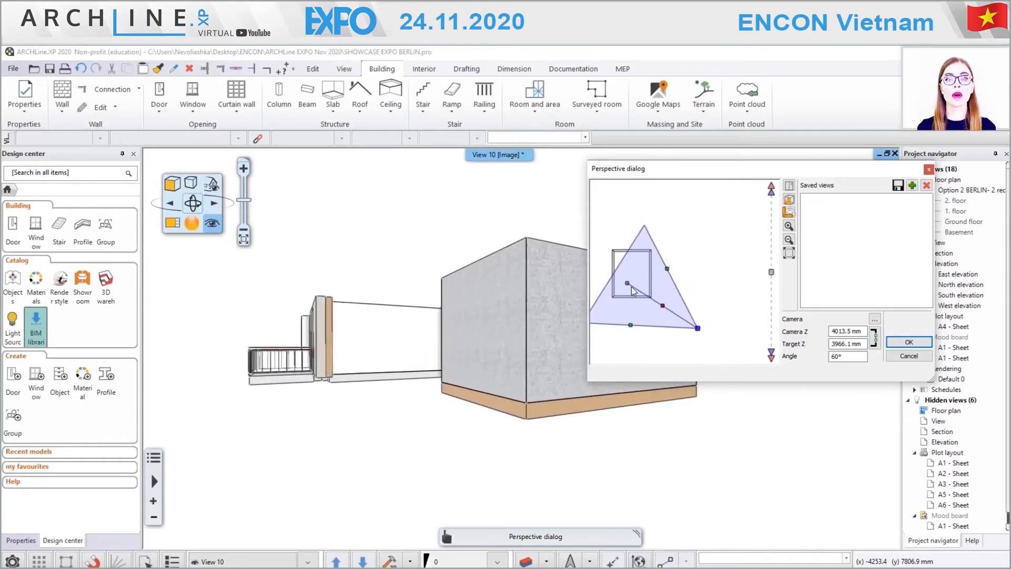
{"action": "mouse_move", "coordinate": [771, 276]}
{"action": "left_mouse_down"}
{"action": "mouse_move", "coordinate": [772, 237]}
{"action": "mouse_move", "coordinate": [772, 273]}
{"action": "left_mouse_up"}
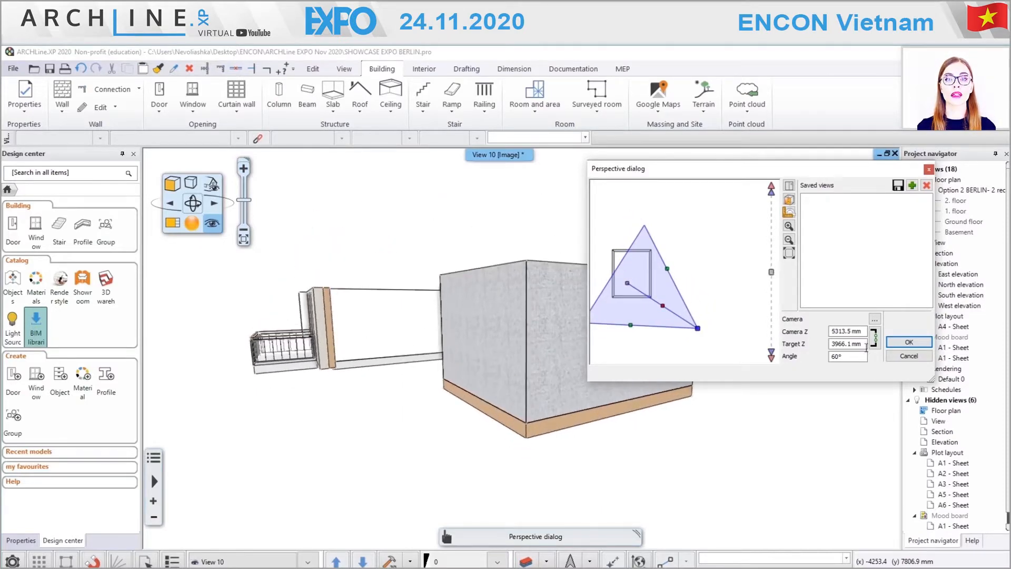
{"action": "left_click", "coordinate": [910, 342]}
- Place a 1200 mm x 1500 mm window on the concrete room's long outer wall in the 3D view
{"action": "left_click", "coordinate": [193, 103]}
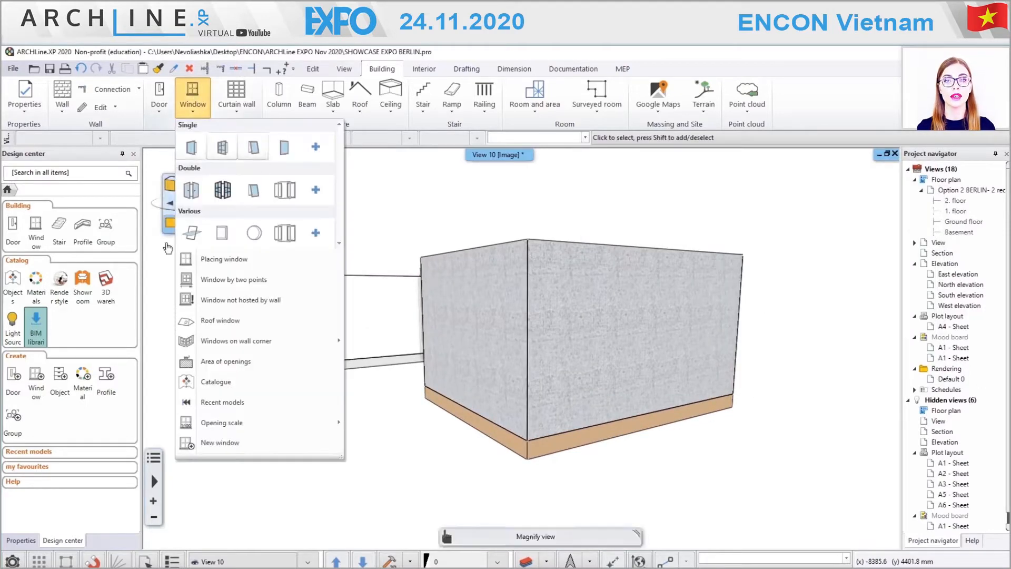
{"action": "left_click", "coordinate": [244, 261]}
{"action": "left_click", "coordinate": [285, 259]}
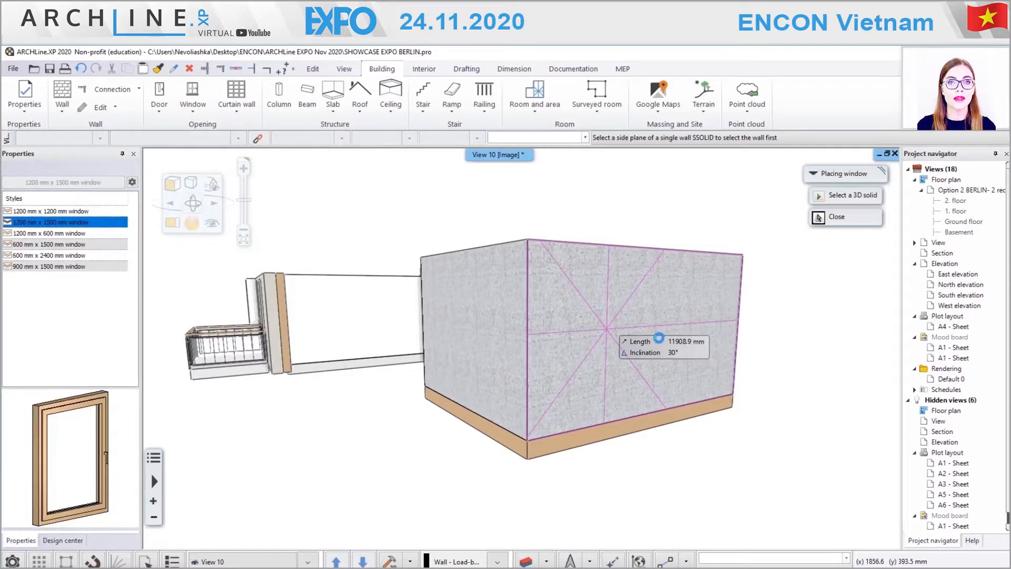
{"action": "left_click", "coordinate": [637, 336]}
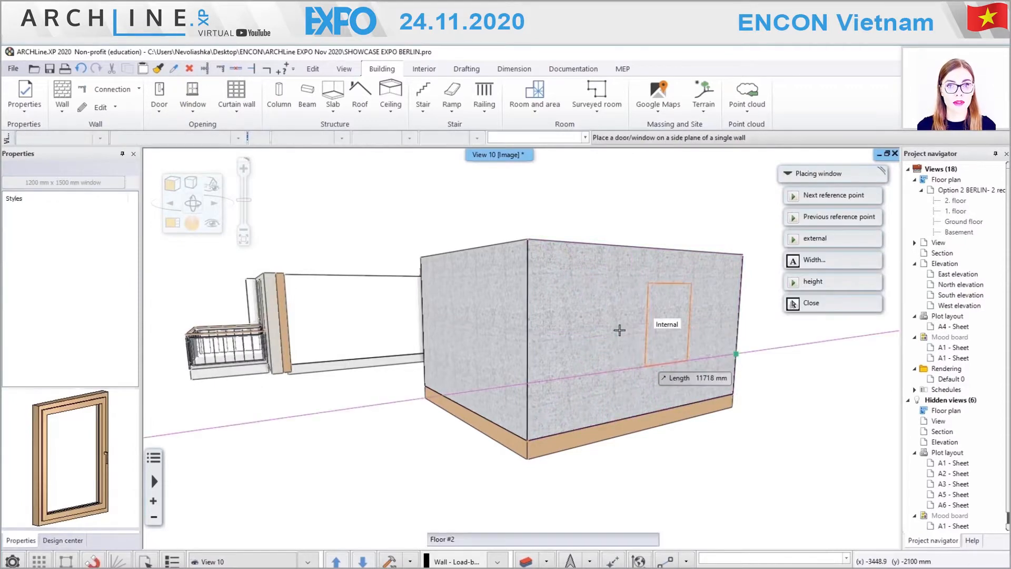
{"action": "left_click", "coordinate": [666, 343]}
{"action": "key", "text": "Escape"}
- Set the new window's width to 2500 mm
{"action": "middle_click_drag", "start_coordinate": [614, 373], "coordinate": [459, 285]}
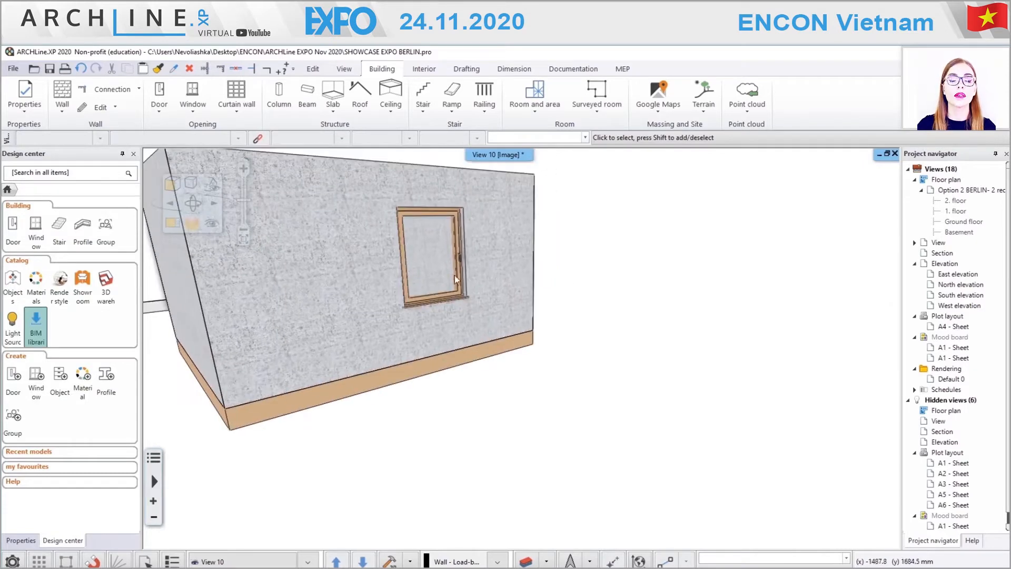
{"action": "left_click", "coordinate": [462, 292]}
{"action": "left_click", "coordinate": [487, 332]}
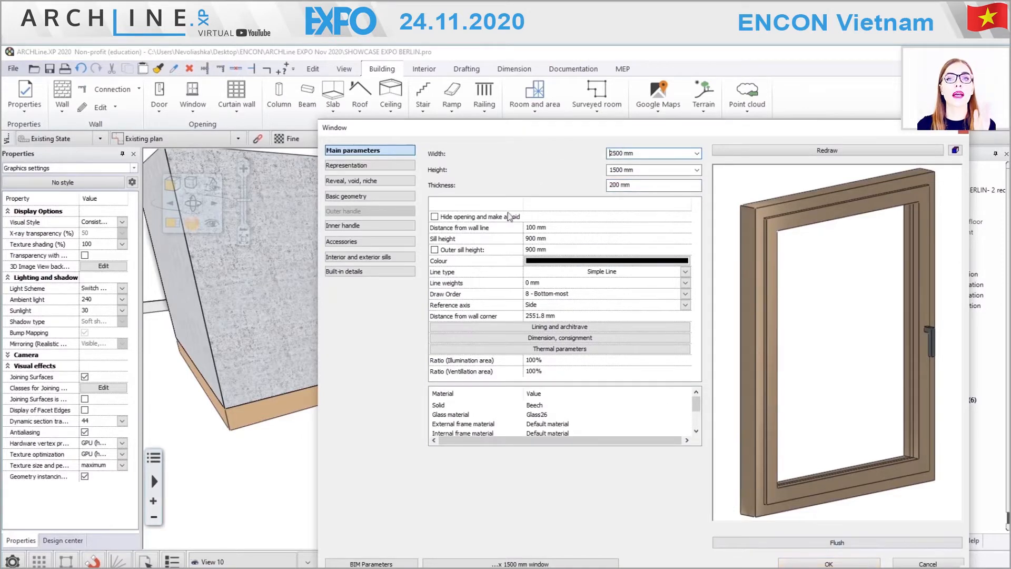
{"action": "left_click", "coordinate": [846, 563]}
{"action": "middle_click_drag", "start_coordinate": [541, 334], "coordinate": [573, 341]}
- Return to the 1. floor plan and place a 900 x 2100 mm load-bearing-wall door in the room's right wall below the window, swinging outward
{"action": "left_click", "coordinate": [63, 540]}
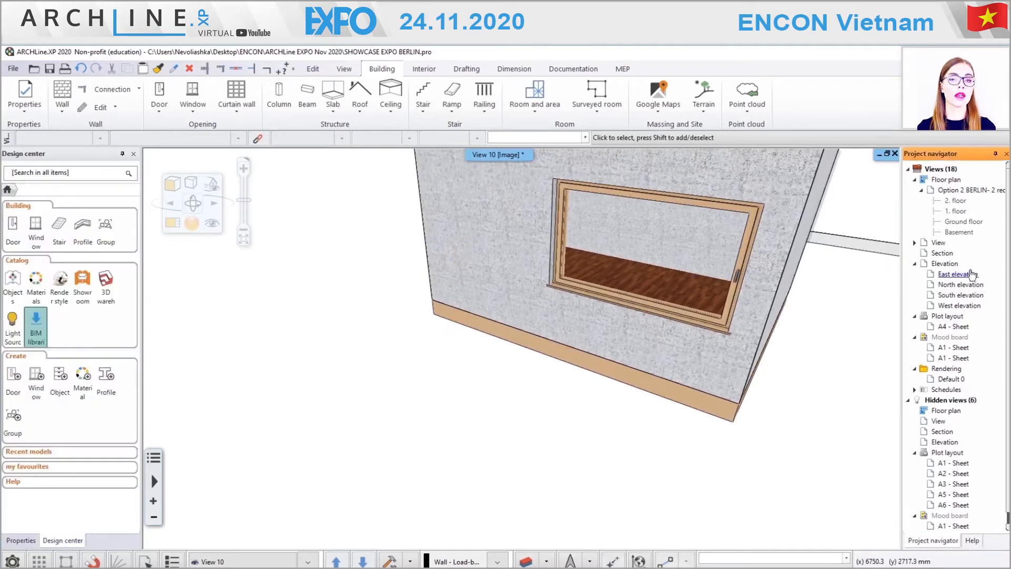
{"action": "double_click", "coordinate": [961, 211]}
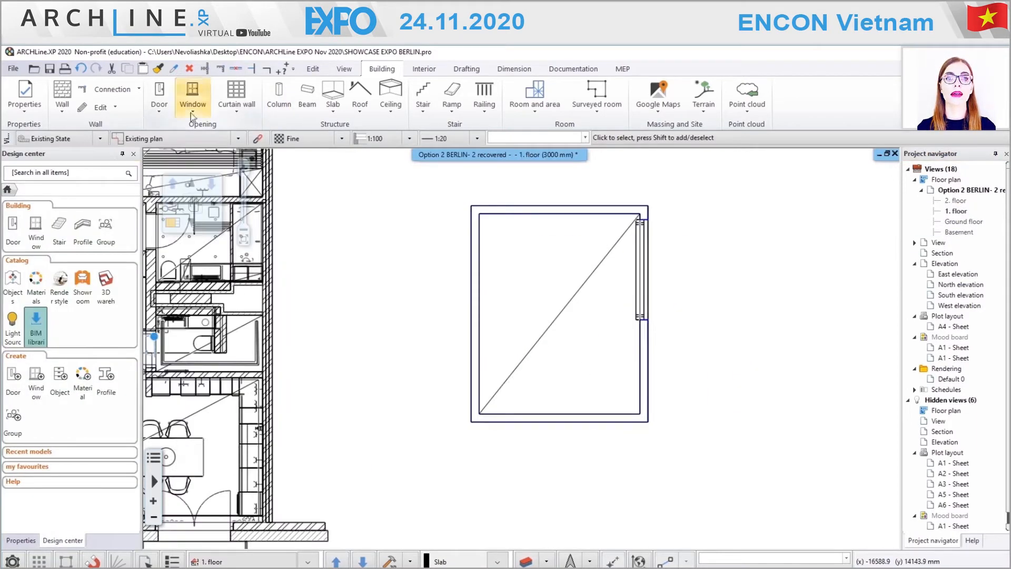
{"action": "left_click", "coordinate": [193, 104]}
{"action": "left_click", "coordinate": [159, 108]}
{"action": "left_click", "coordinate": [166, 143]}
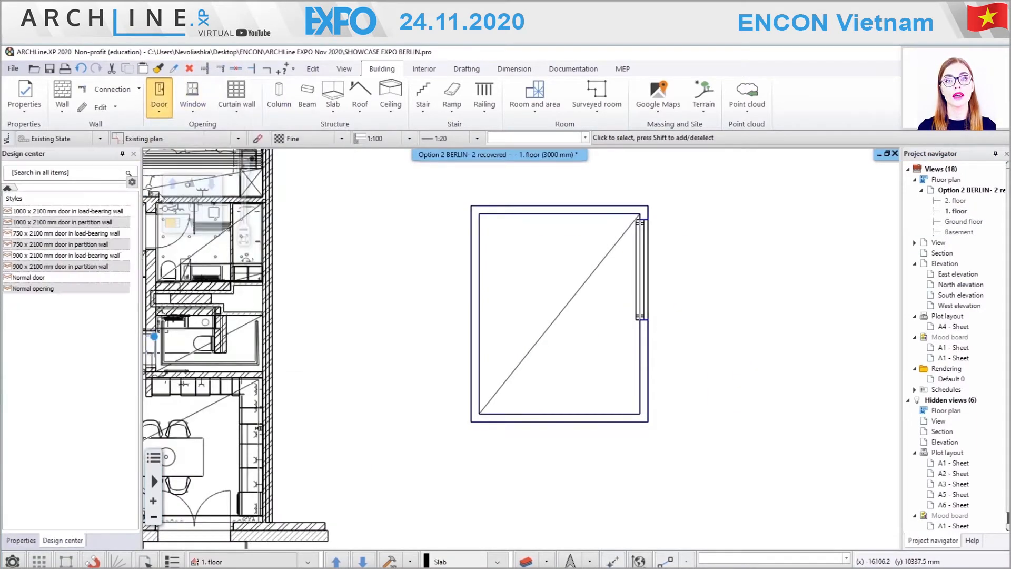
{"action": "left_click", "coordinate": [50, 213]}
{"action": "left_click", "coordinate": [57, 245]}
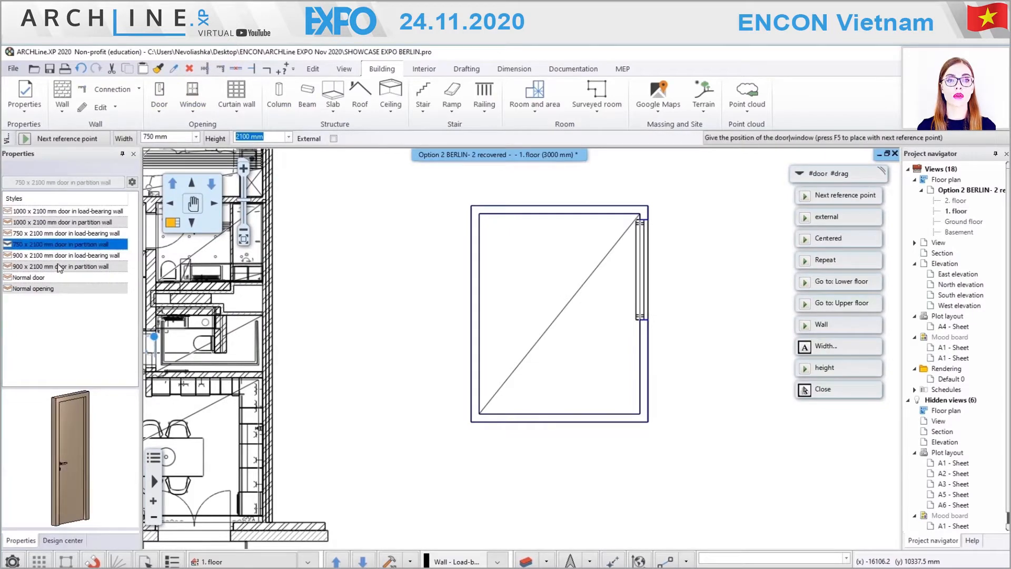
{"action": "left_click", "coordinate": [58, 256]}
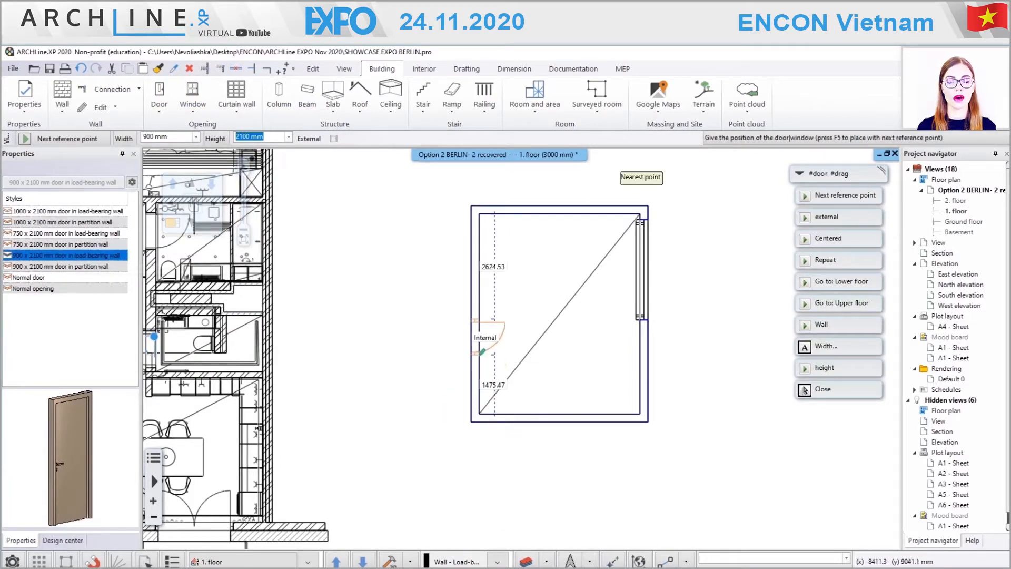
{"action": "left_click", "coordinate": [649, 384]}
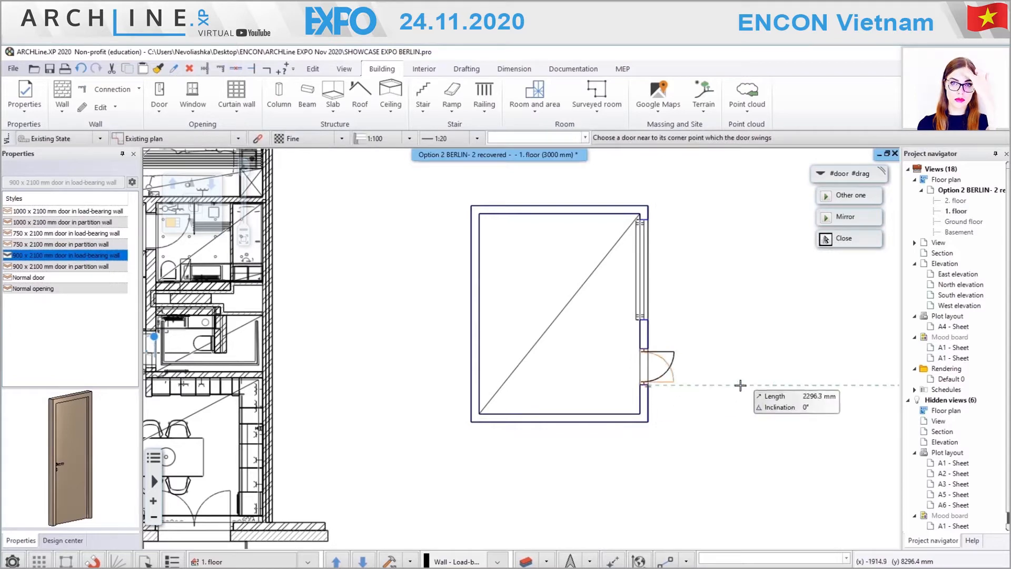
{"action": "left_click", "coordinate": [762, 384]}
{"action": "key", "text": "Escape"}
- Replace the new door's model with the 1-leaf glass balcony door horizontally divided from Indoor, Single, keeping the previously set dimensions
{"action": "left_click", "coordinate": [660, 383]}
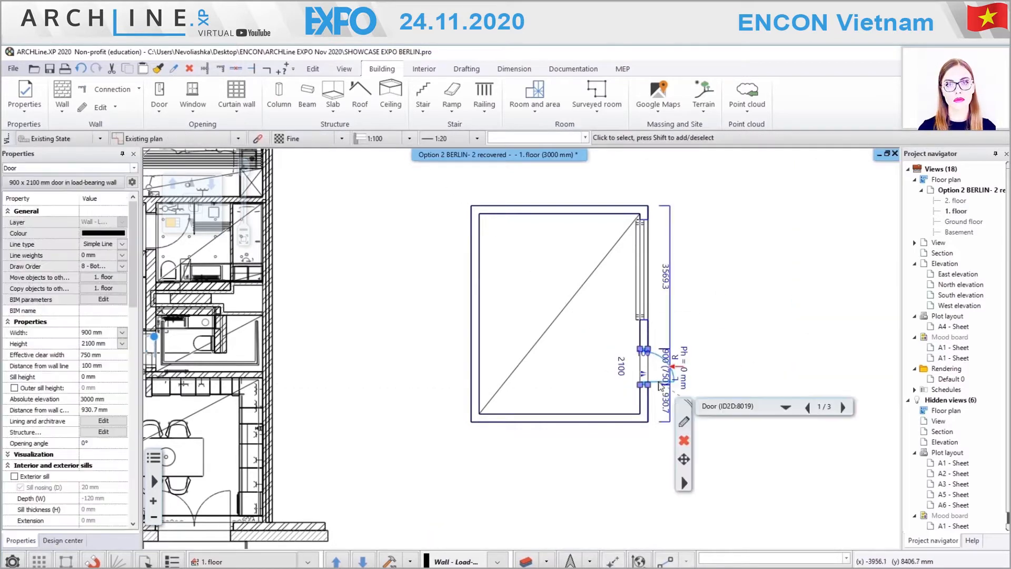
{"action": "left_click", "coordinate": [686, 425]}
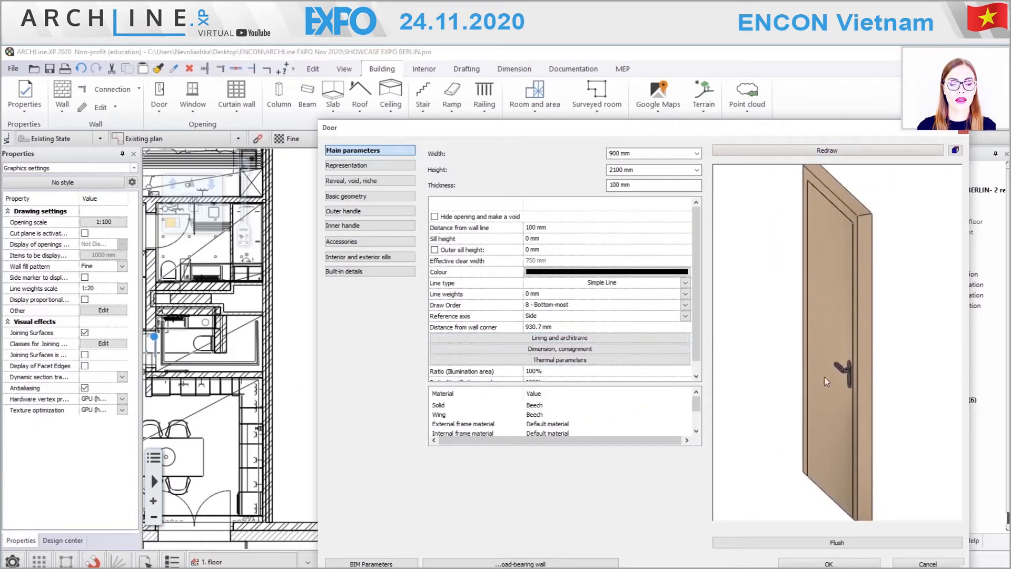
{"action": "left_click", "coordinate": [820, 545]}
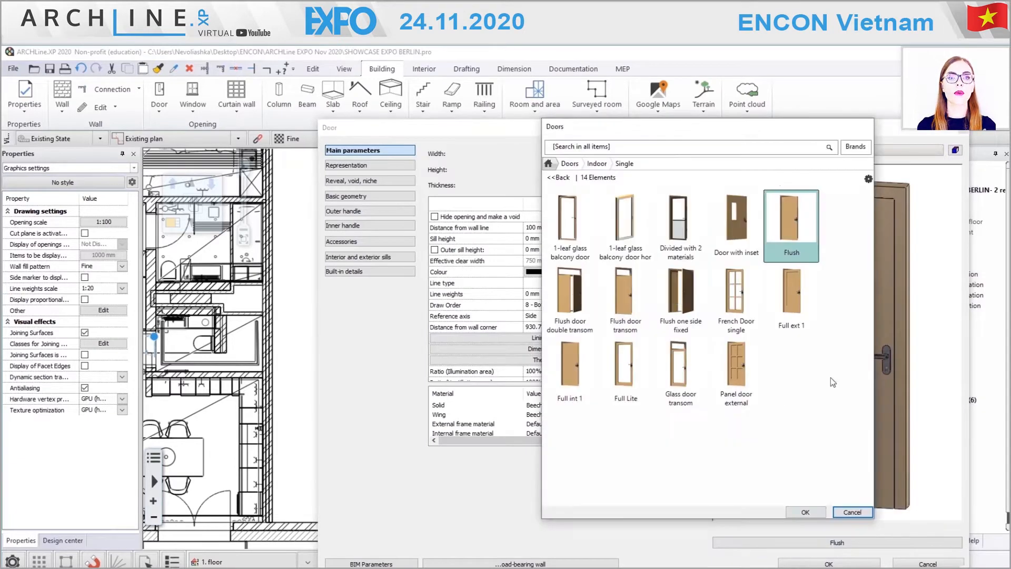
{"action": "left_click", "coordinate": [681, 224]}
{"action": "left_click", "coordinate": [562, 178]}
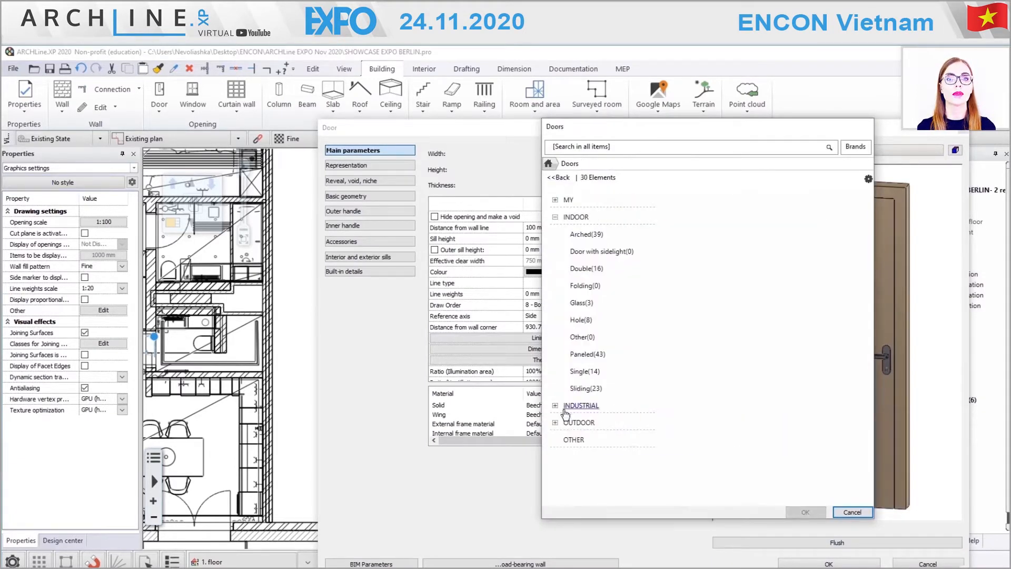
{"action": "left_click", "coordinate": [584, 371]}
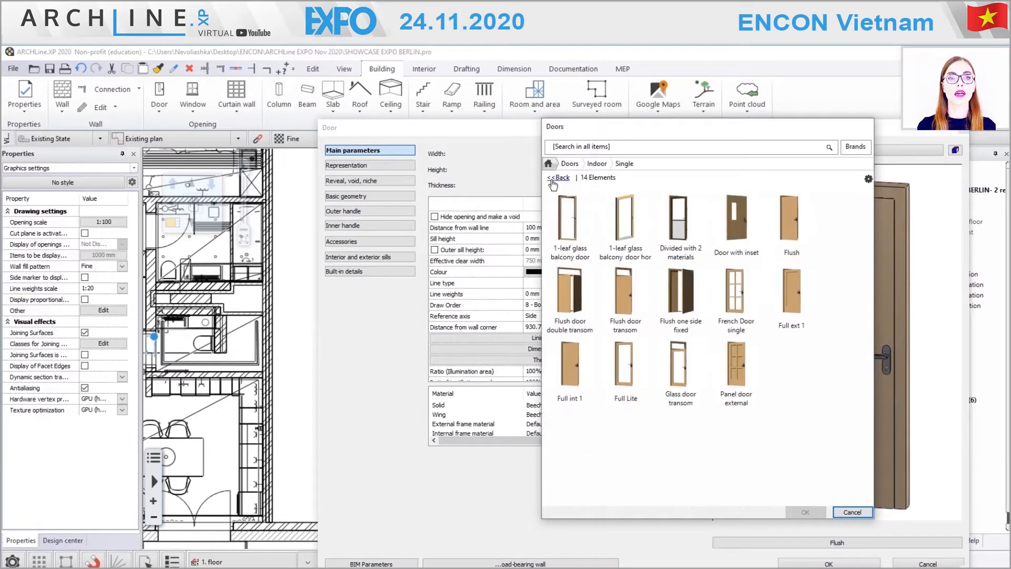
{"action": "left_click", "coordinate": [625, 219]}
{"action": "left_click", "coordinate": [806, 512]}
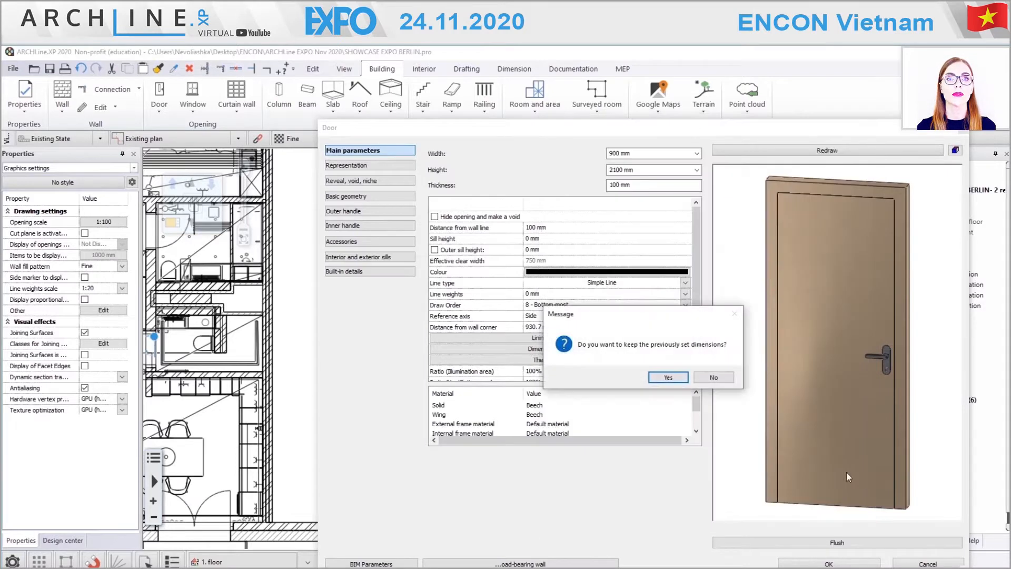
{"action": "left_click", "coordinate": [664, 378]}
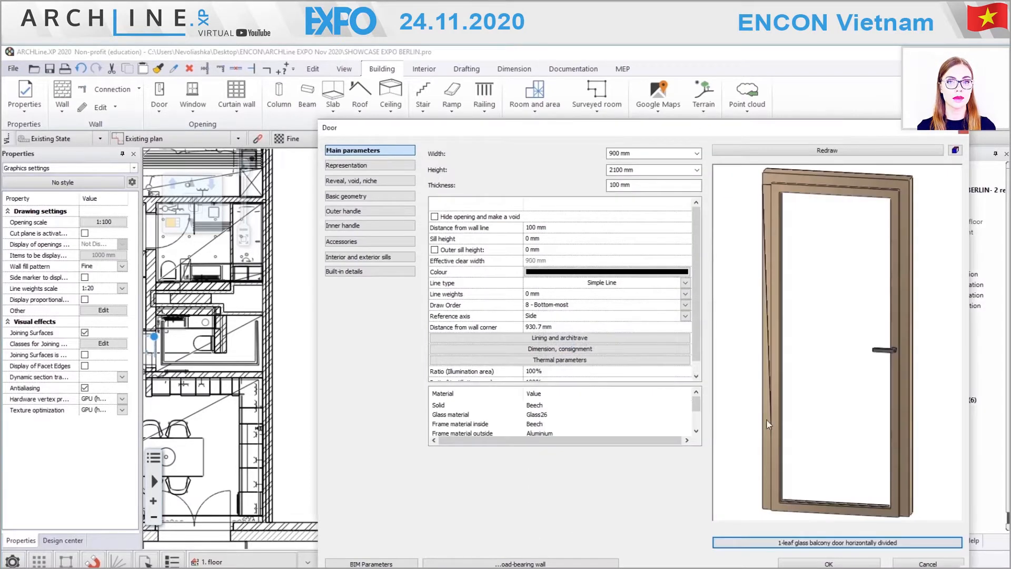
- Set the balcony door's inside divider material to PANTONE-S98-2_K from the Pantone colours and apply the door settings
{"action": "scroll", "coordinate": [558, 419], "scroll_direction": "down", "scroll_amount": 1}
{"action": "left_click", "coordinate": [541, 424]}
{"action": "left_click", "coordinate": [542, 425]}
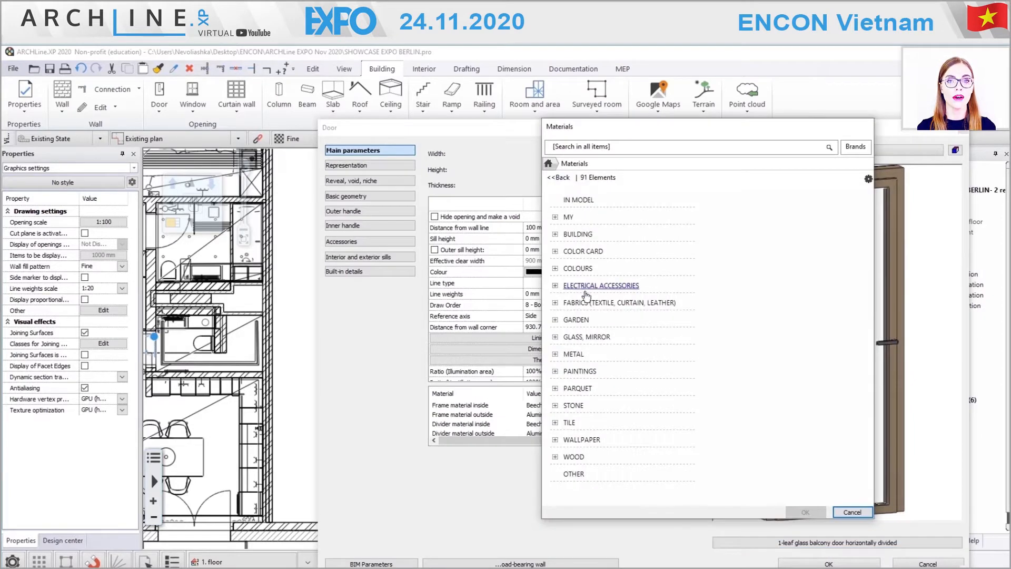
{"action": "left_click", "coordinate": [578, 371]}
{"action": "left_click", "coordinate": [580, 371]}
{"action": "left_click", "coordinate": [578, 268]}
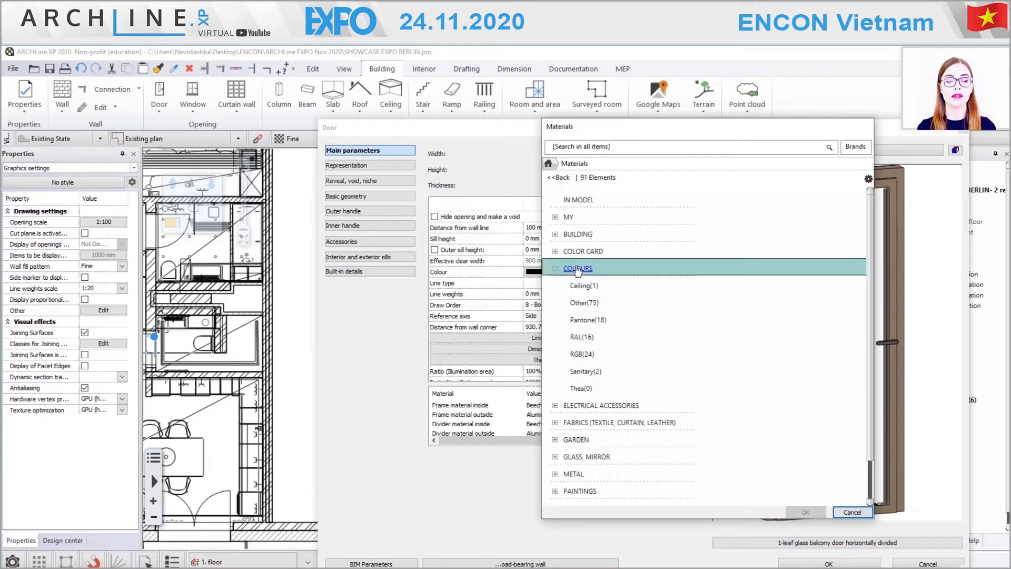
{"action": "left_click", "coordinate": [586, 320]}
{"action": "left_click", "coordinate": [685, 364]}
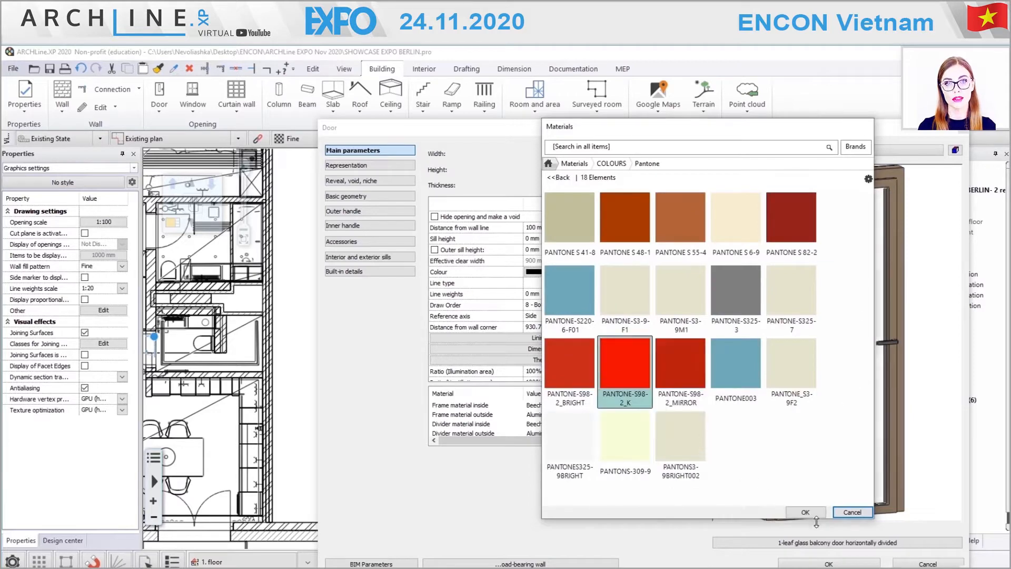
{"action": "left_click", "coordinate": [814, 513]}
{"action": "left_click_drag", "start_coordinate": [815, 467], "coordinate": [869, 416]}
{"action": "left_click", "coordinate": [829, 564]}
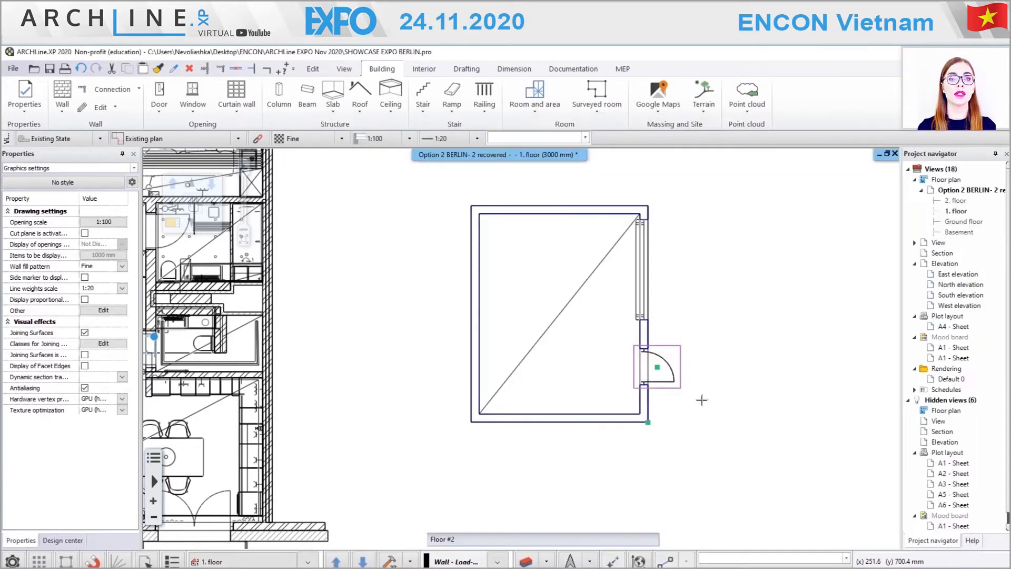
- Open the View 10 perspective and position its camera inside the concrete room, looking towards the window and the balcony door
{"action": "left_click", "coordinate": [916, 243]}
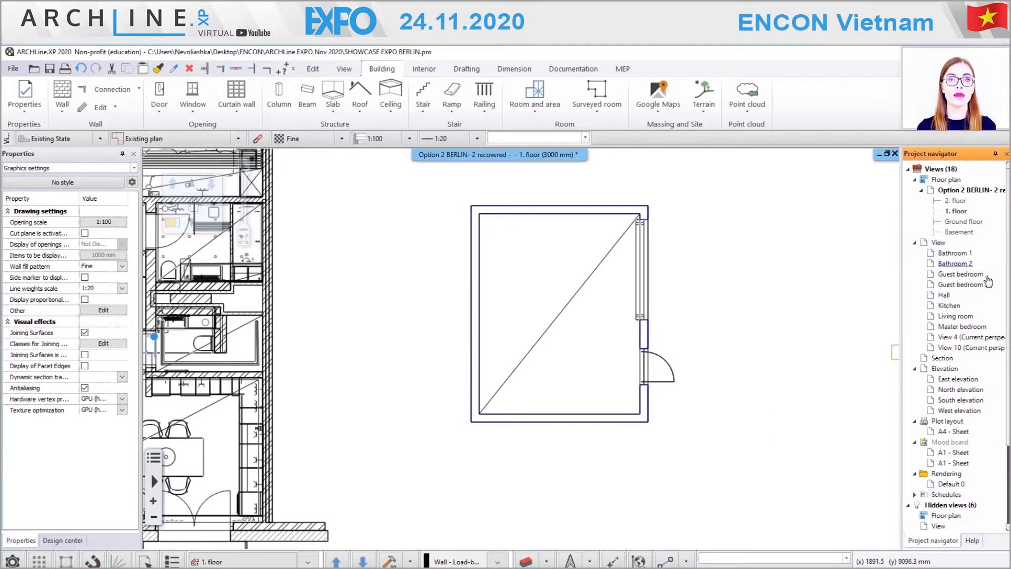
{"action": "double_click", "coordinate": [967, 348]}
{"action": "middle_click_drag", "start_coordinate": [609, 312], "coordinate": [314, 308]}
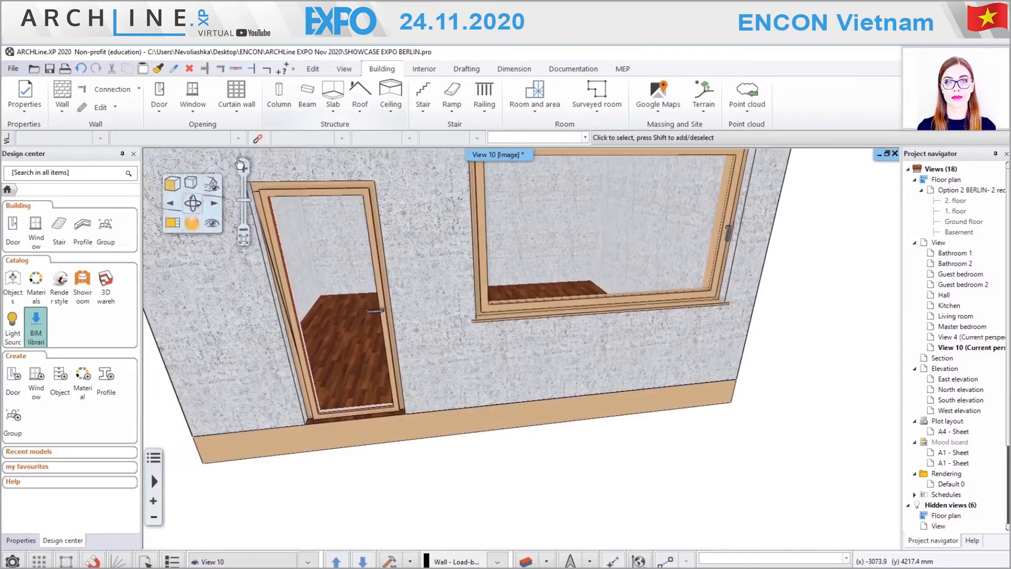
{"action": "left_click", "coordinate": [212, 224]}
{"action": "mouse_move", "coordinate": [771, 278]}
{"action": "left_mouse_down"}
{"action": "mouse_move", "coordinate": [723, 287]}
{"action": "mouse_move", "coordinate": [746, 252]}
{"action": "mouse_move", "coordinate": [772, 277]}
{"action": "left_mouse_up"}
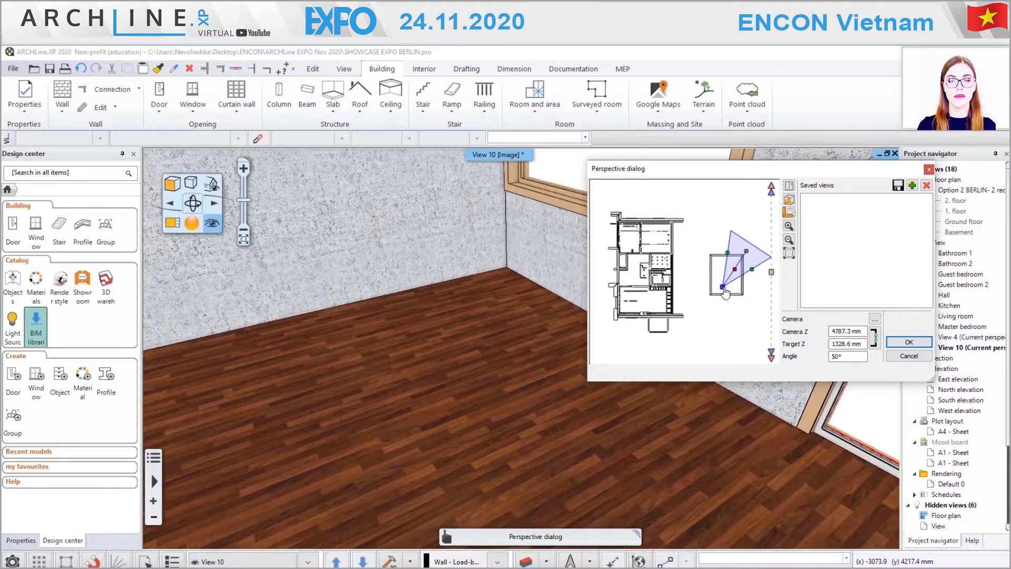
{"action": "left_click", "coordinate": [909, 342]}
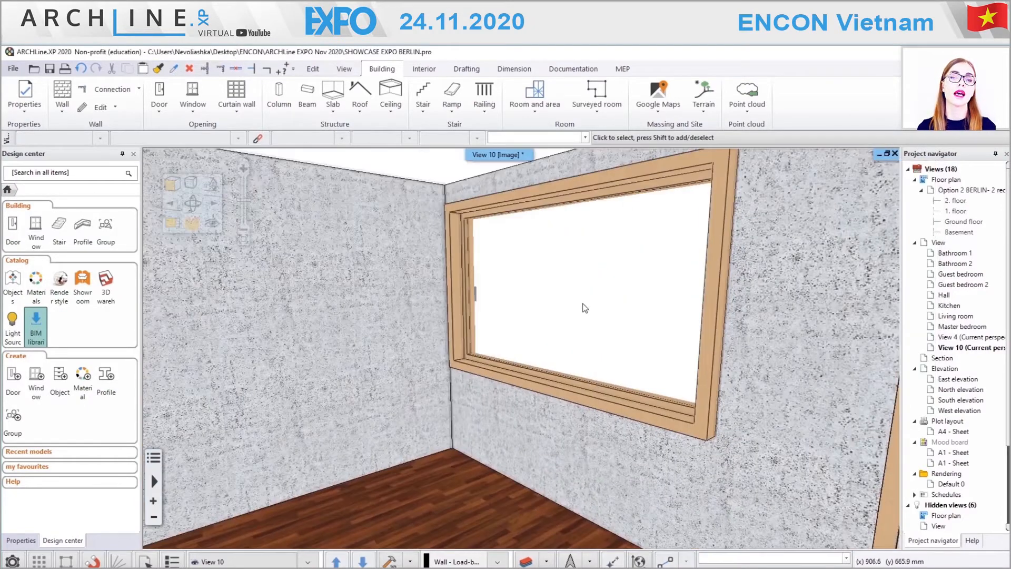
{"action": "scroll", "coordinate": [583, 304], "scroll_direction": "down", "scroll_amount": 3}
{"action": "middle_click_drag", "start_coordinate": [569, 347], "coordinate": [666, 421]}
{"action": "left_click", "coordinate": [213, 219]}
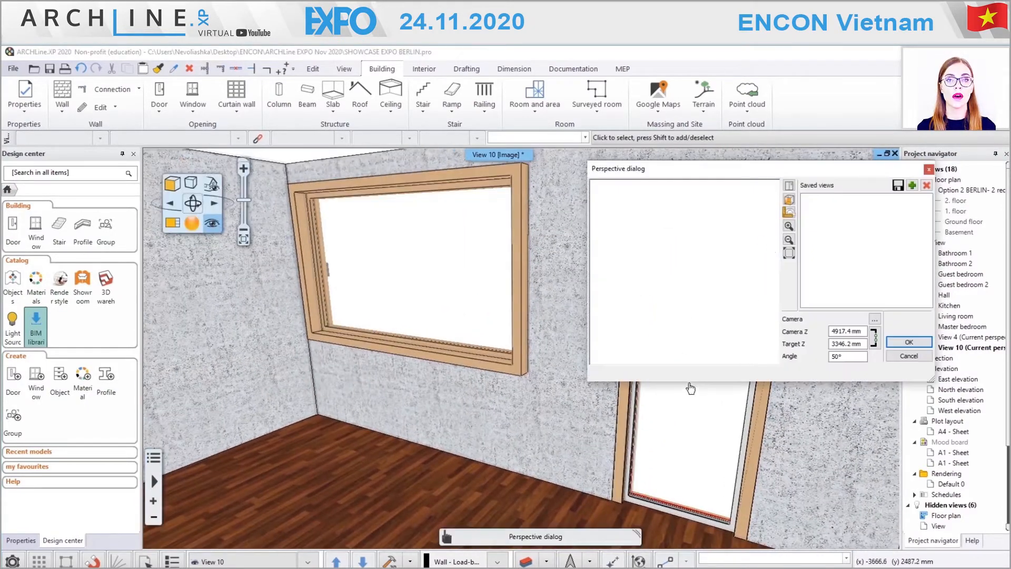
{"action": "left_click", "coordinate": [920, 346]}
{"action": "middle_click_drag", "start_coordinate": [580, 316], "coordinate": [344, 56]}
- Look through the interior content sources: the lighting commands, the 3D Warehouse with its account options, and the Showroom BIM library
{"action": "left_click", "coordinate": [424, 69]}
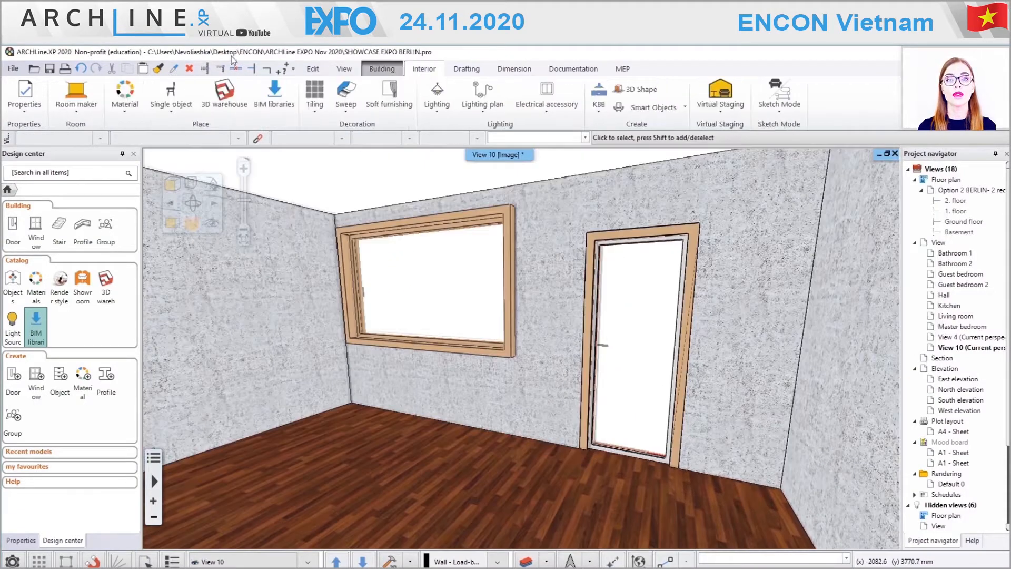
{"action": "left_click", "coordinate": [437, 95]}
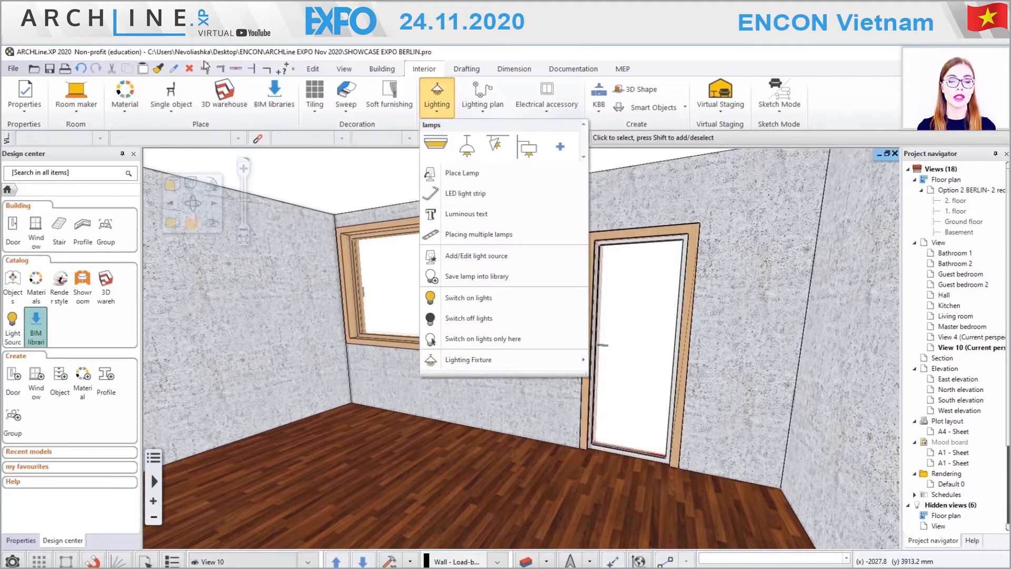
{"action": "left_click", "coordinate": [225, 91]}
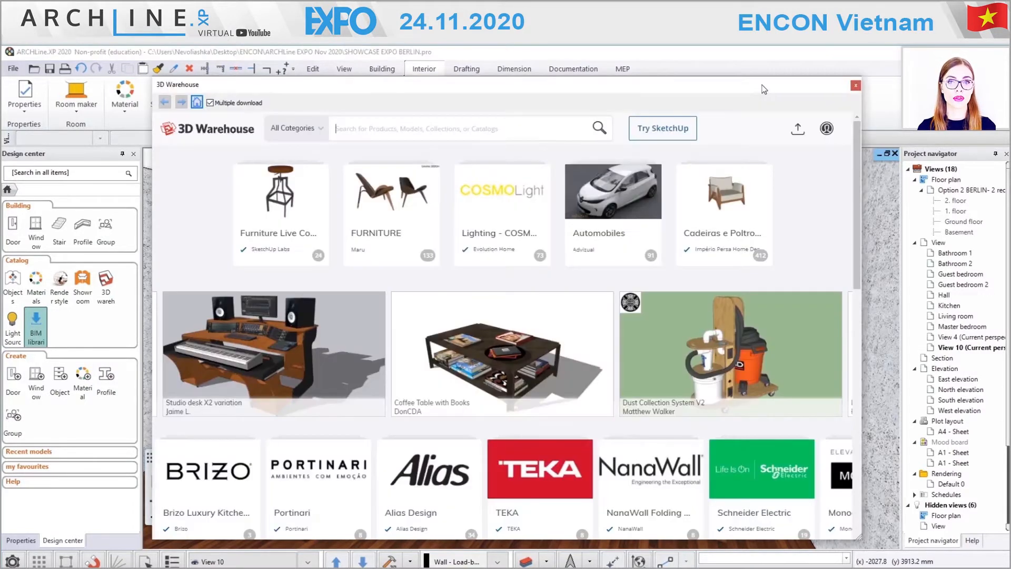
{"action": "left_click", "coordinate": [826, 129]}
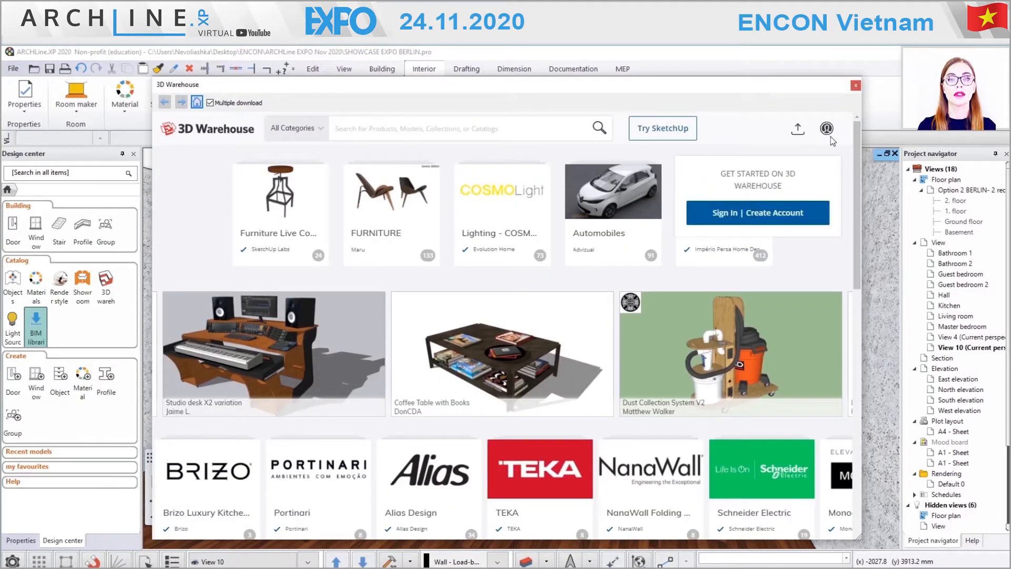
{"action": "left_click", "coordinate": [855, 86]}
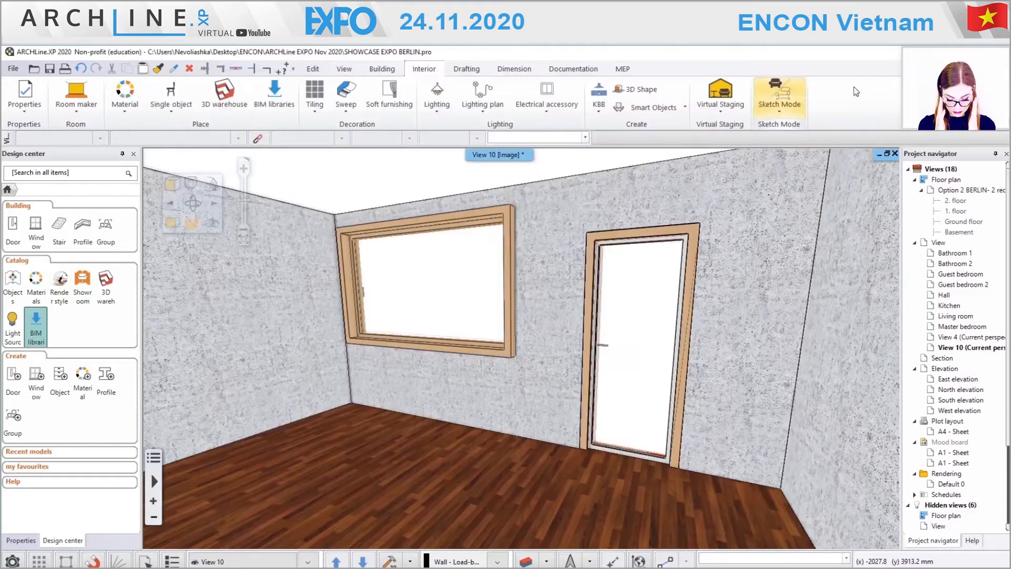
{"action": "left_click", "coordinate": [275, 94]}
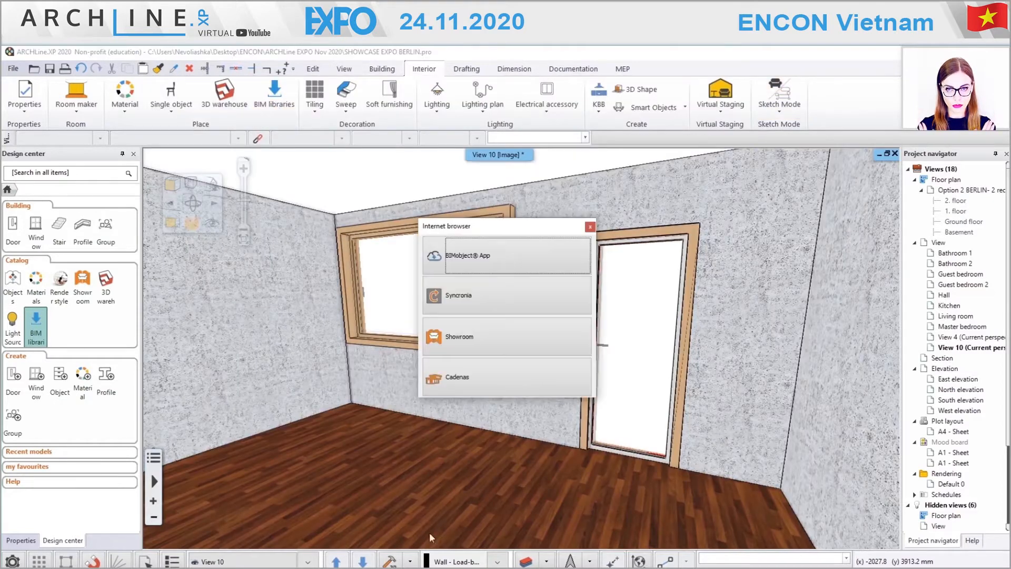
{"action": "left_click", "coordinate": [471, 345]}
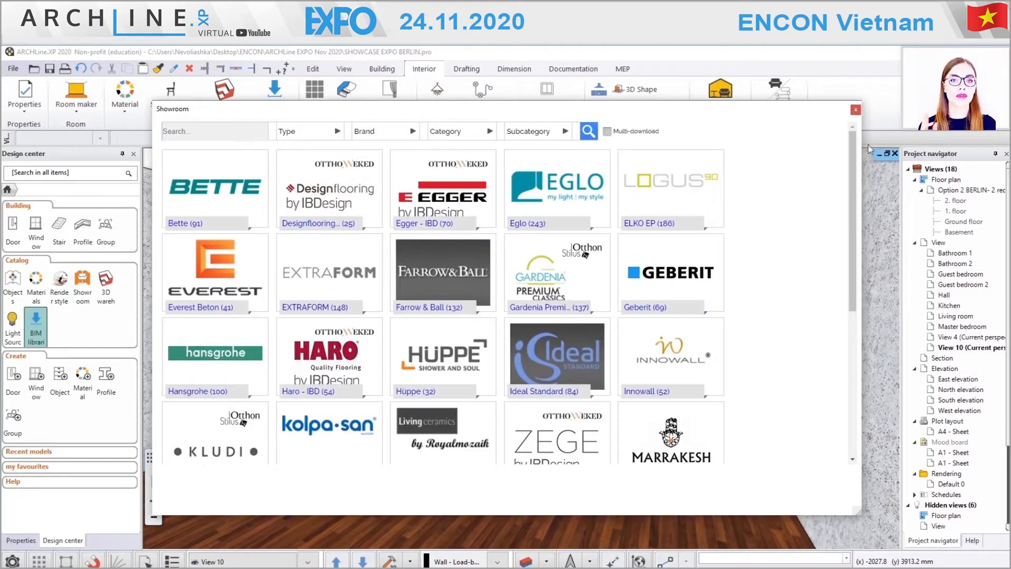
{"action": "left_click", "coordinate": [855, 109]}
- Place the round marble-top side table, 600 mm wide and 400 mm high, from the object library on the floor near the window corner
{"action": "left_click", "coordinate": [170, 97]}
{"action": "left_click", "coordinate": [190, 203]}
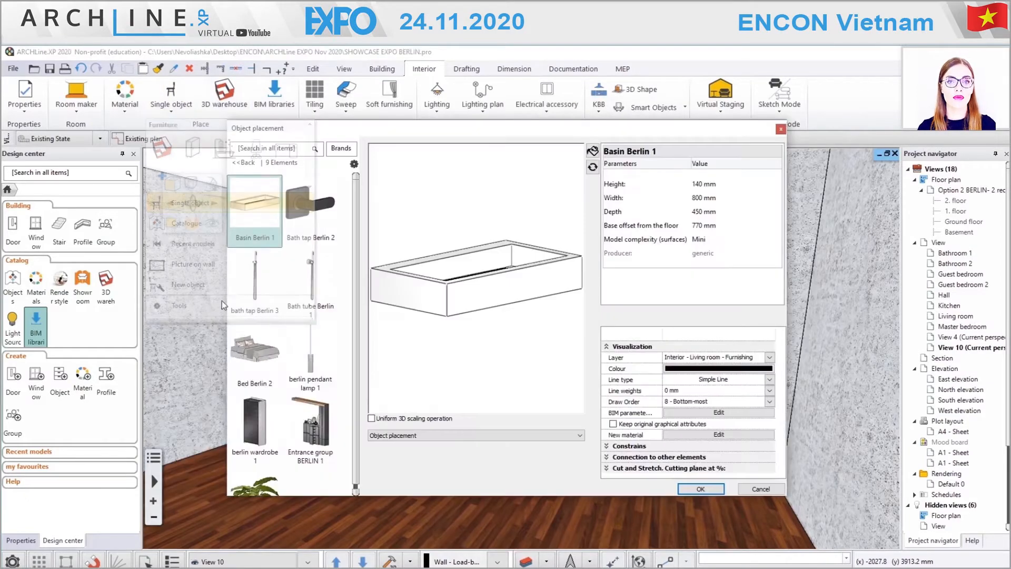
{"action": "scroll", "coordinate": [279, 361], "scroll_direction": "down", "scroll_amount": 1}
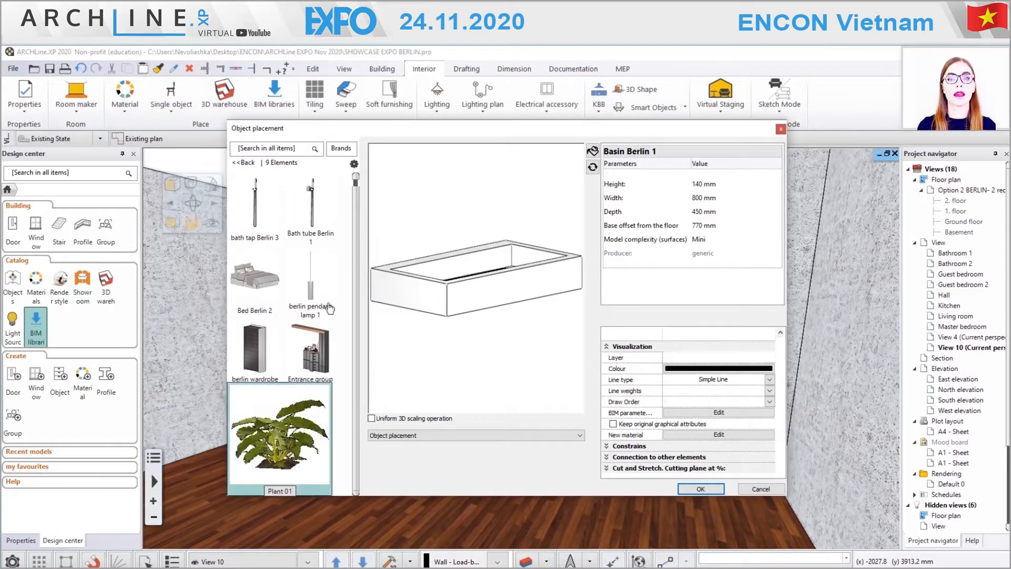
{"action": "left_click", "coordinate": [243, 164]}
{"action": "left_click", "coordinate": [265, 271]}
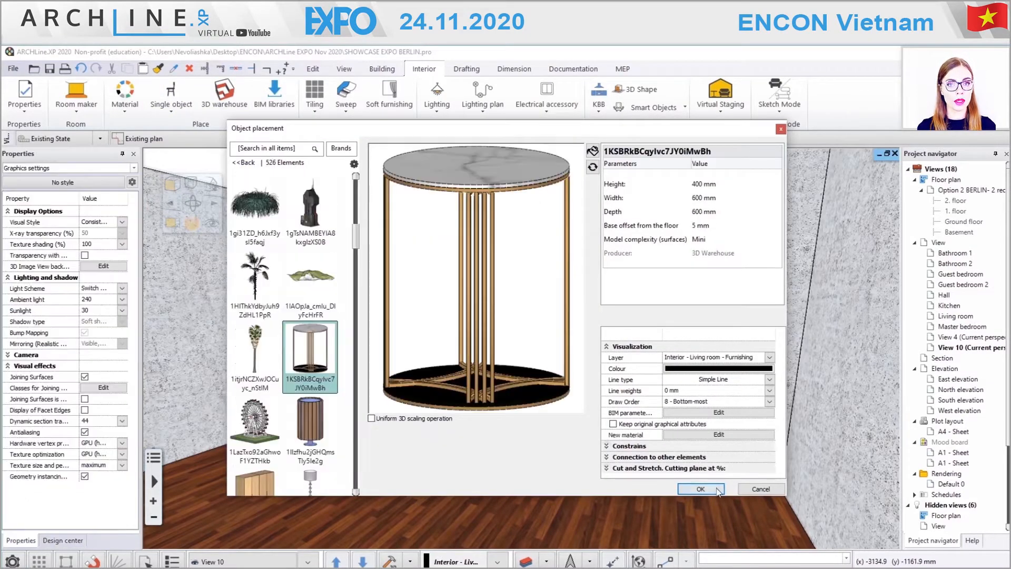
{"action": "left_click", "coordinate": [700, 488]}
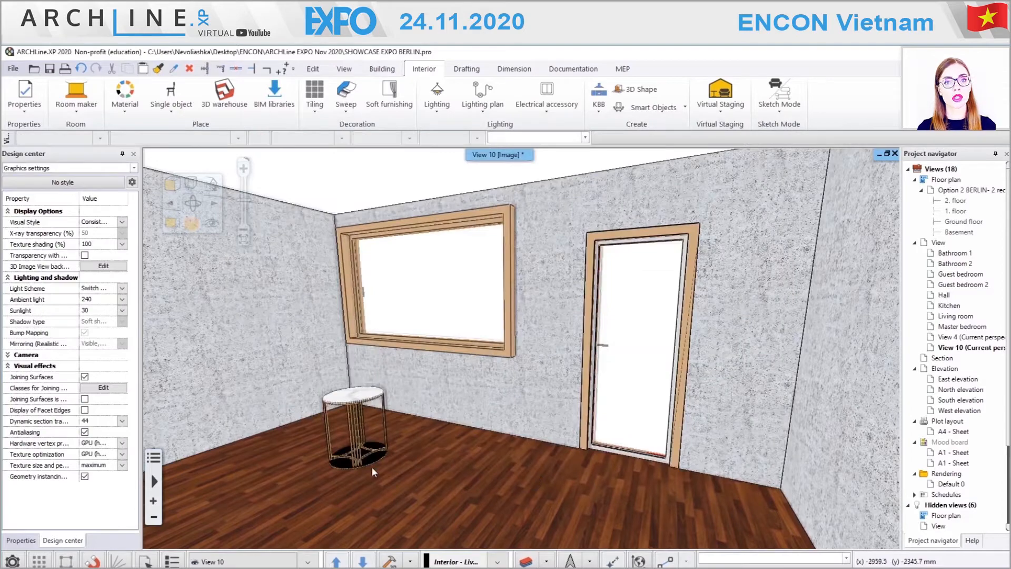
{"action": "left_click", "coordinate": [371, 466]}
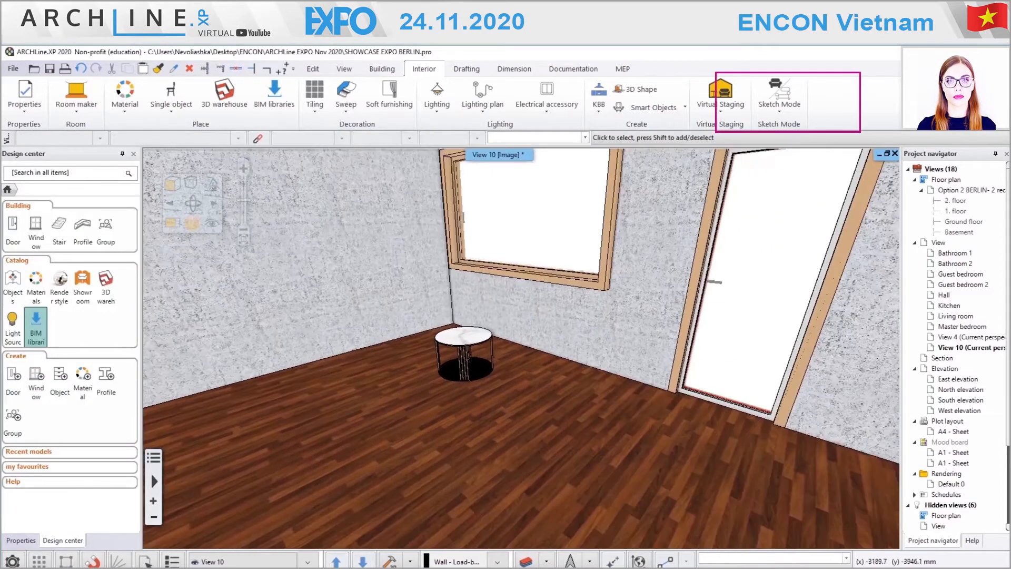
{"action": "middle_click_drag", "start_coordinate": [468, 359], "coordinate": [463, 483]}
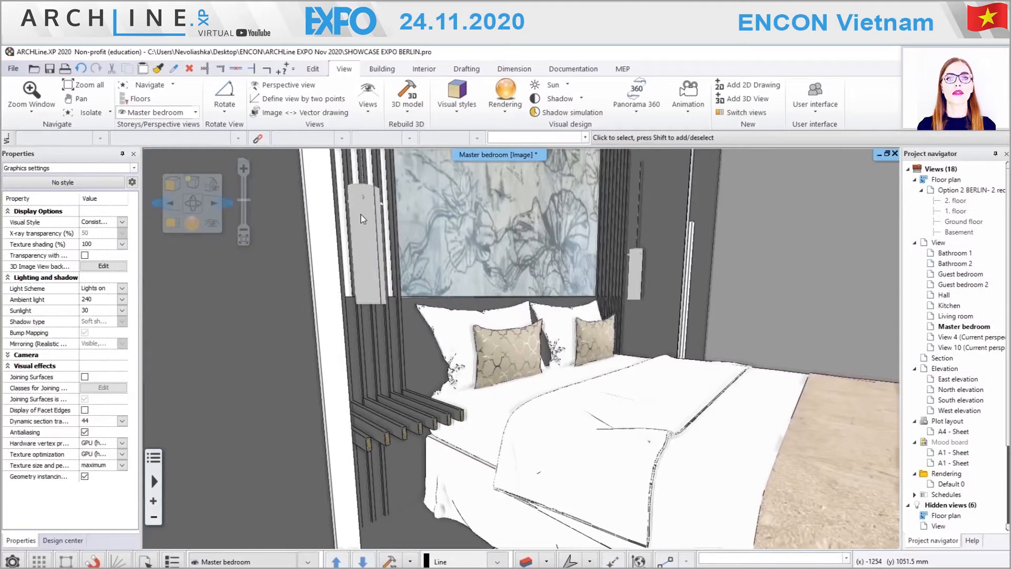
- Select the wall lamp beside the master bedroom's bed and examine its light source properties and spotlight direction
{"action": "left_click", "coordinate": [370, 283]}
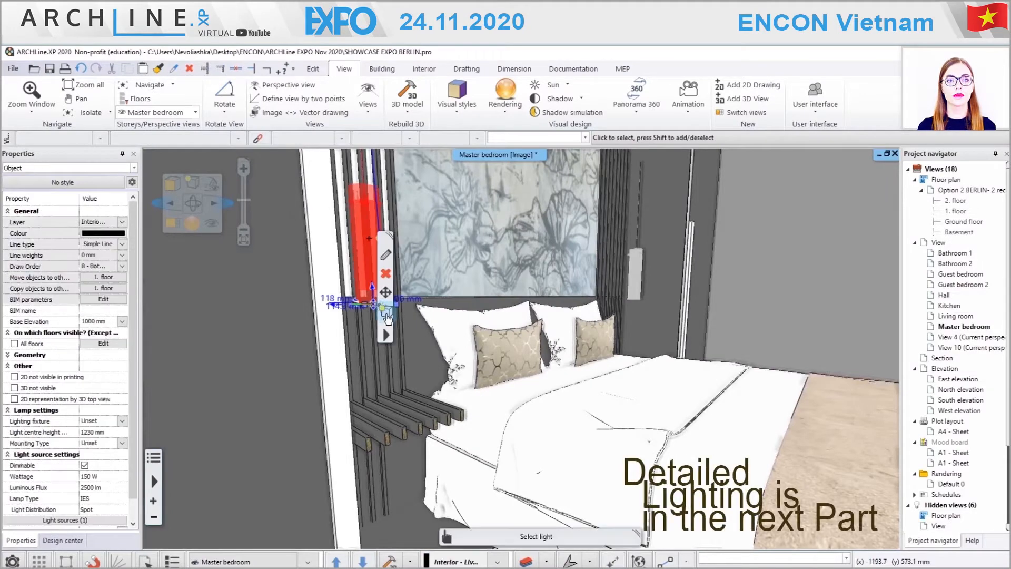
{"action": "left_click", "coordinate": [386, 315]}
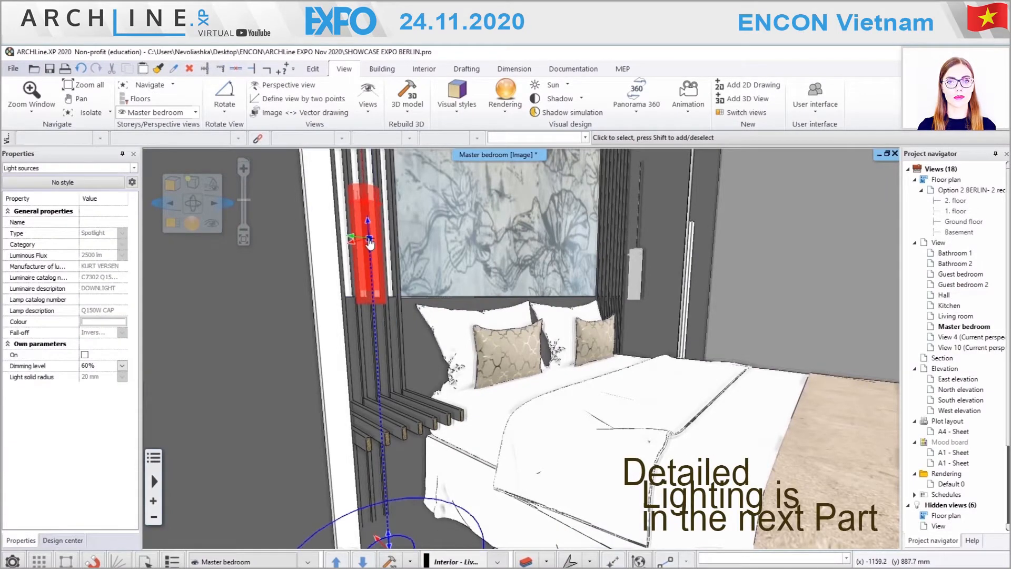
{"action": "right_click_drag", "start_coordinate": [452, 429], "coordinate": [472, 517]}
{"action": "right_click_drag", "start_coordinate": [396, 536], "coordinate": [382, 475]}
{"action": "right_click_drag", "start_coordinate": [448, 330], "coordinate": [476, 287]}
{"action": "key", "text": "Escape"}
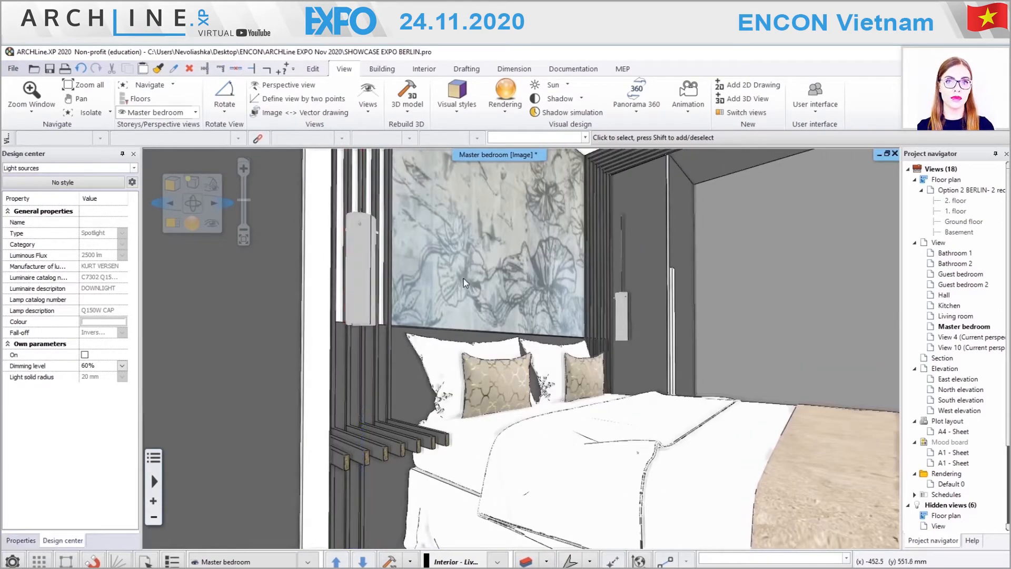
- Examine the physical and appearance properties of the floral picture panel's material above the bed, trying a bump scale of -0.56 without keeping it
{"action": "right_click_drag", "start_coordinate": [599, 381], "coordinate": [550, 275]}
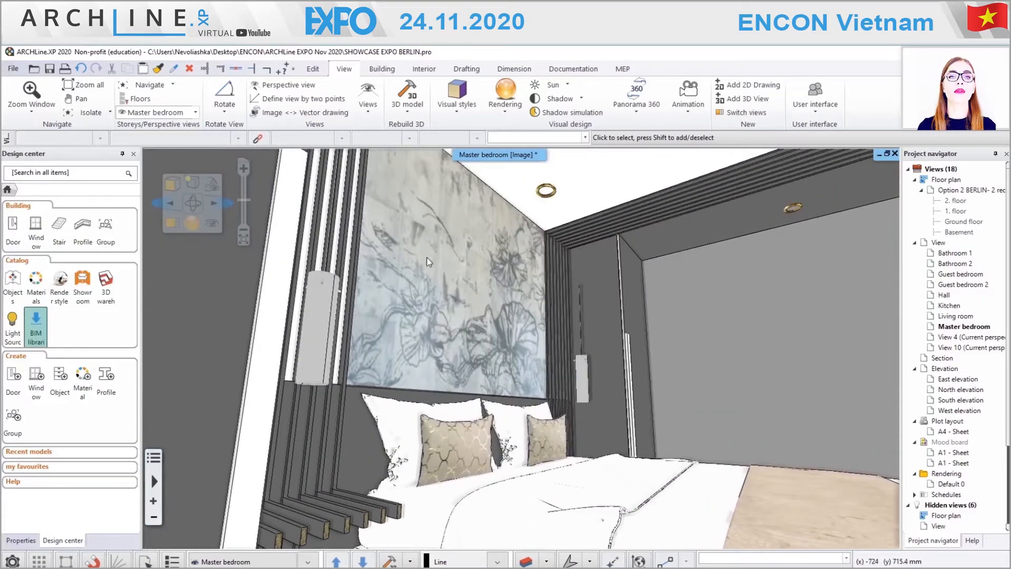
{"action": "left_click", "coordinate": [442, 304]}
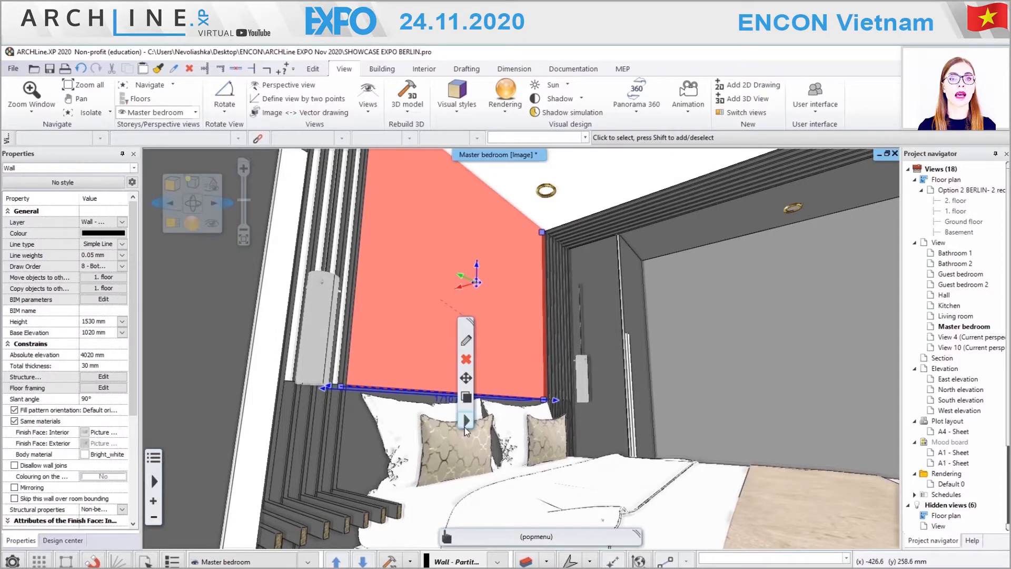
{"action": "left_click", "coordinate": [466, 420]}
{"action": "left_click", "coordinate": [529, 194]}
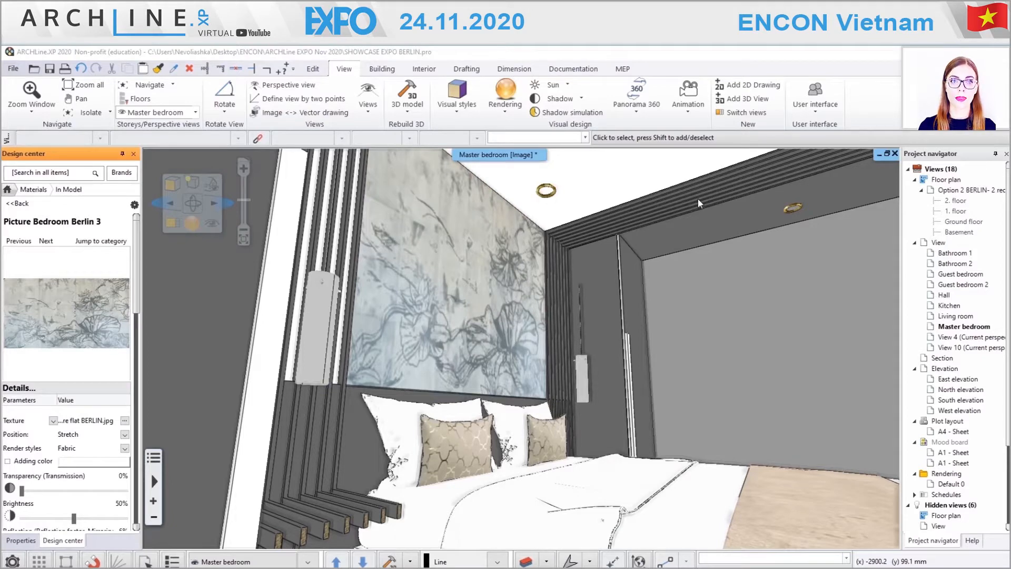
{"action": "left_click", "coordinate": [551, 195]}
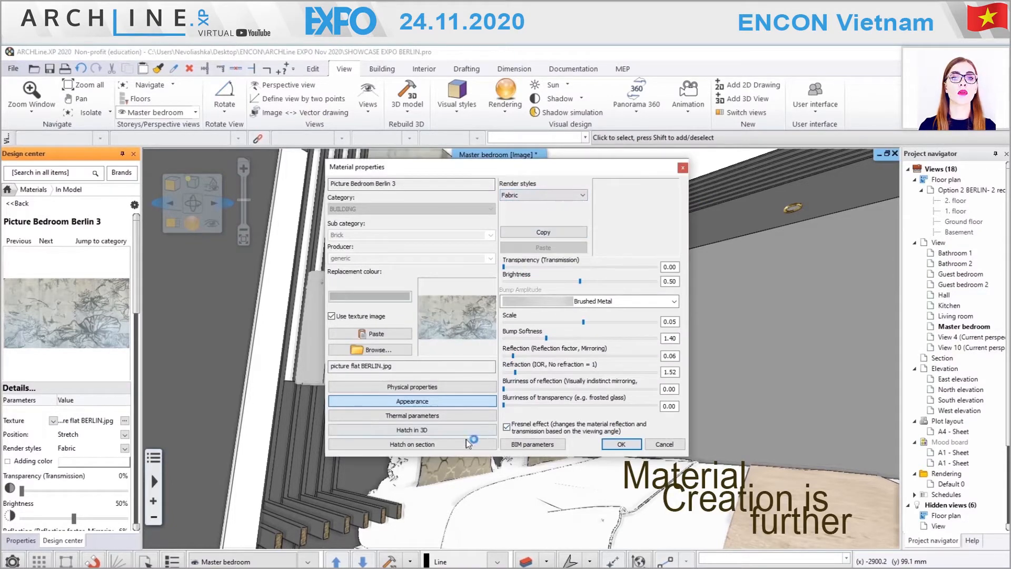
{"action": "left_click", "coordinate": [358, 388]}
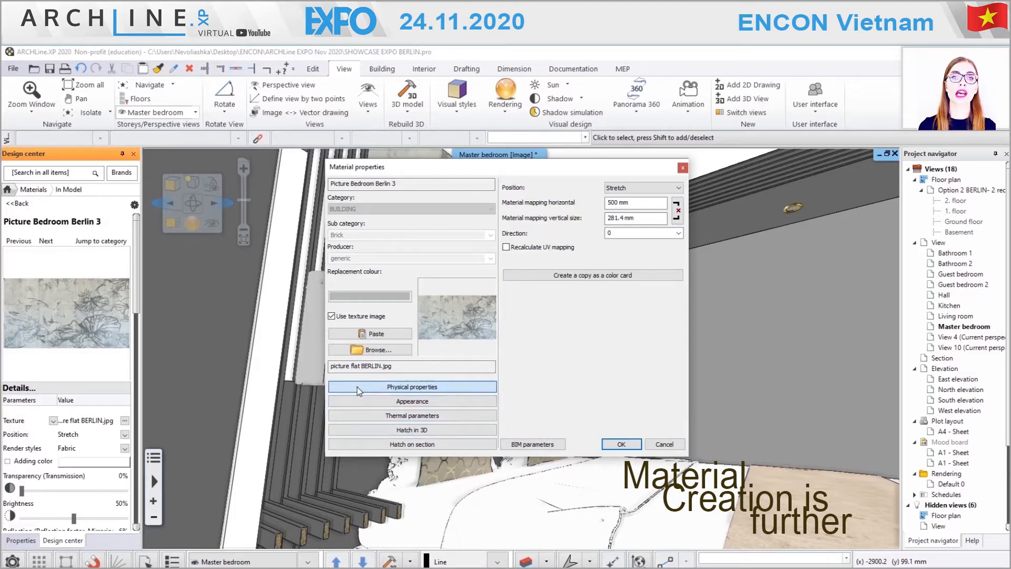
{"action": "left_click", "coordinate": [362, 401]}
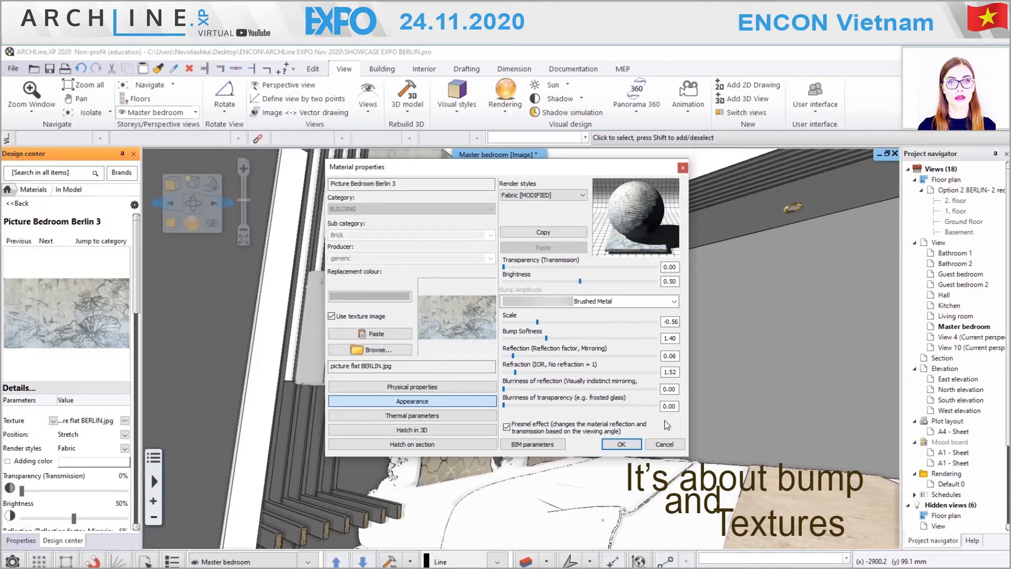
{"action": "left_click", "coordinate": [666, 445]}
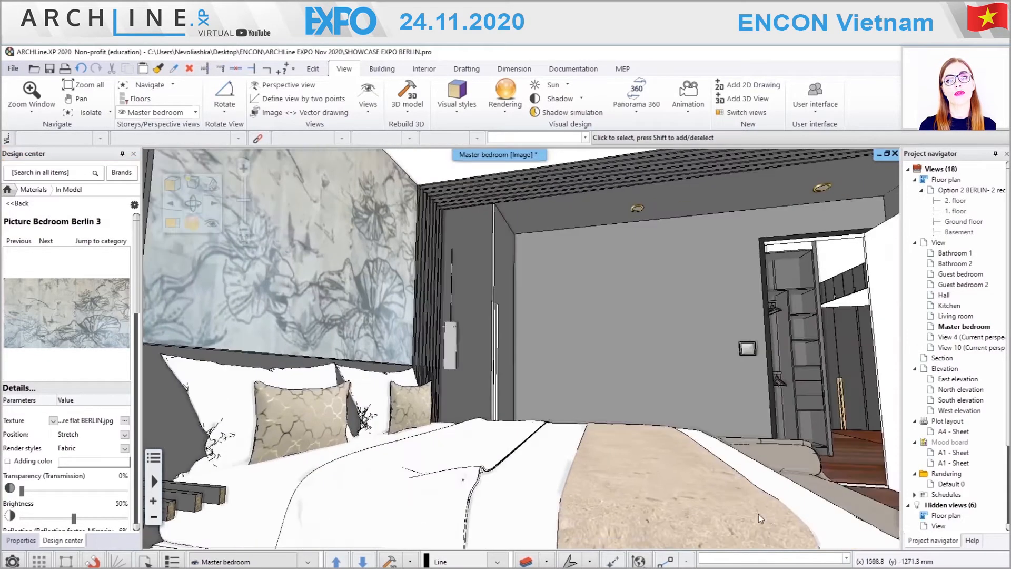
- Examine the properties of the decor bottles on the master bedroom's dresser and the object library's categories, without changing anything
{"action": "middle_click_drag", "start_coordinate": [761, 519], "coordinate": [487, 515]}
{"action": "middle_click_drag", "start_coordinate": [443, 340], "coordinate": [723, 355]}
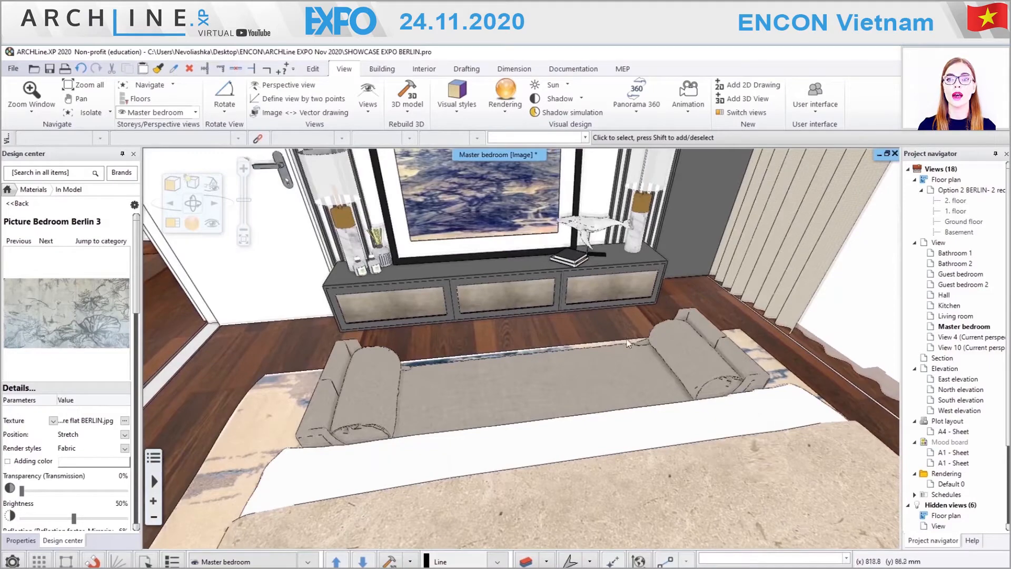
{"action": "middle_click_drag", "start_coordinate": [416, 373], "coordinate": [490, 477]}
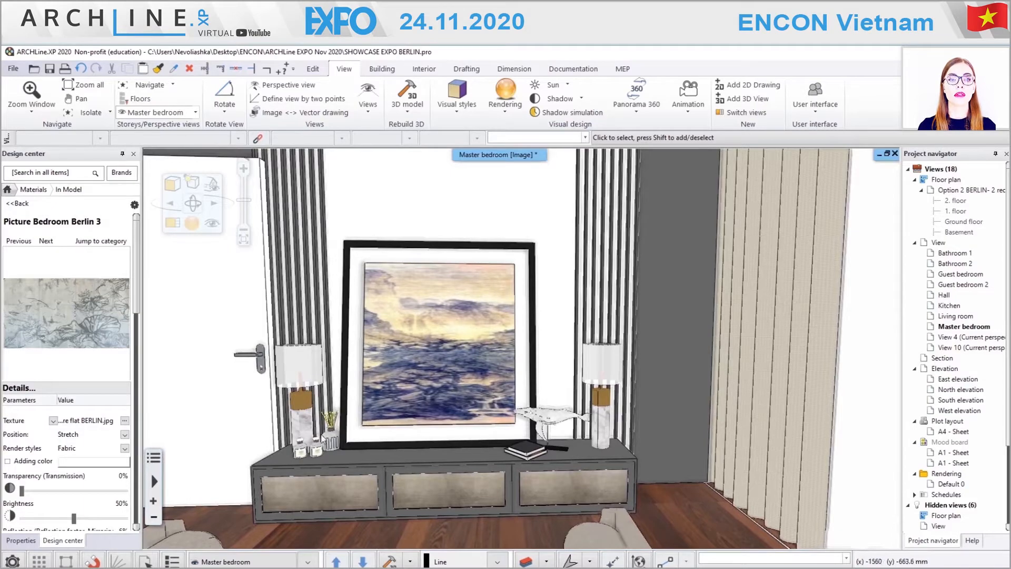
{"action": "left_click", "coordinate": [331, 441]}
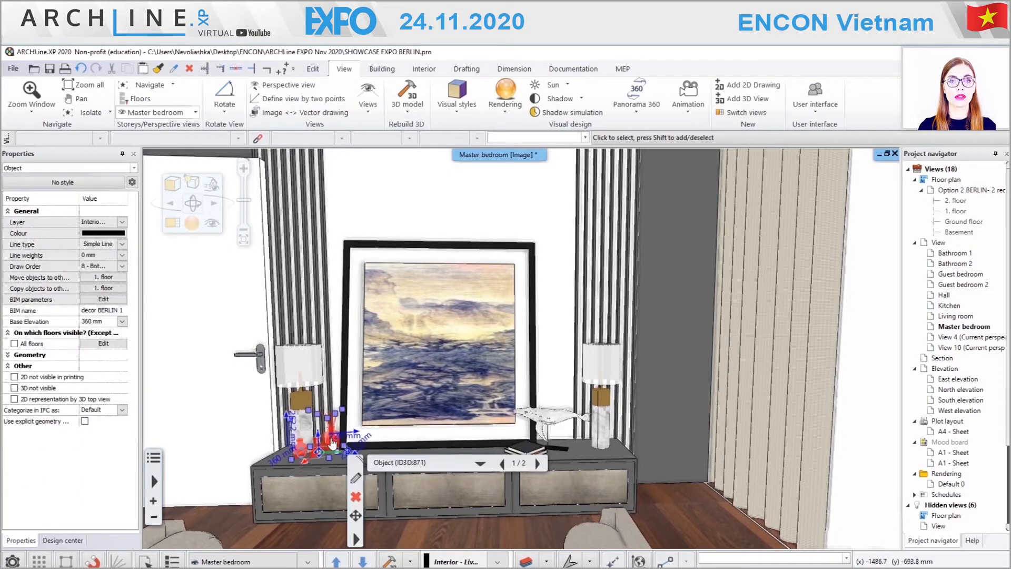
{"action": "left_click", "coordinate": [357, 539]}
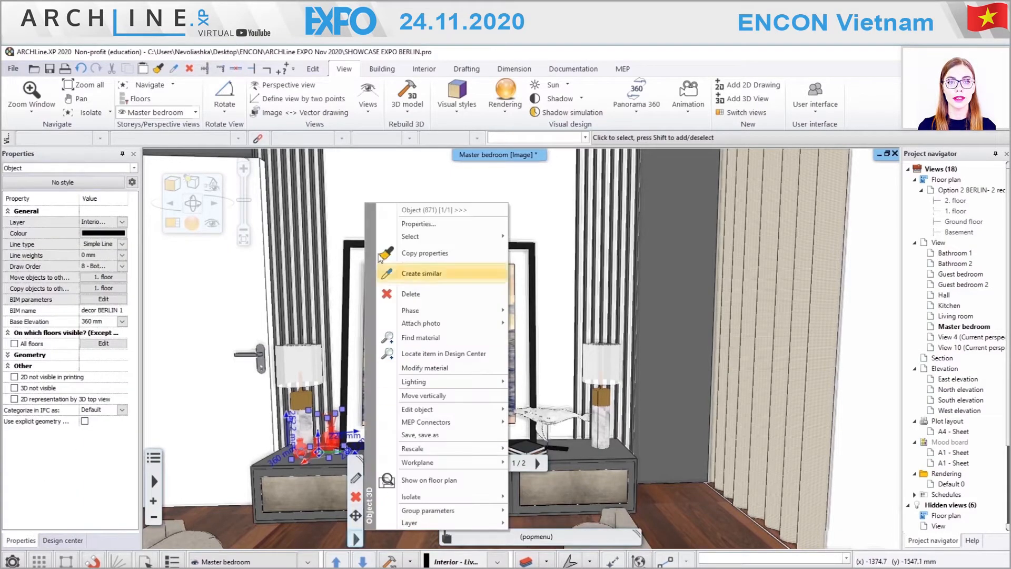
{"action": "left_click", "coordinate": [421, 224]}
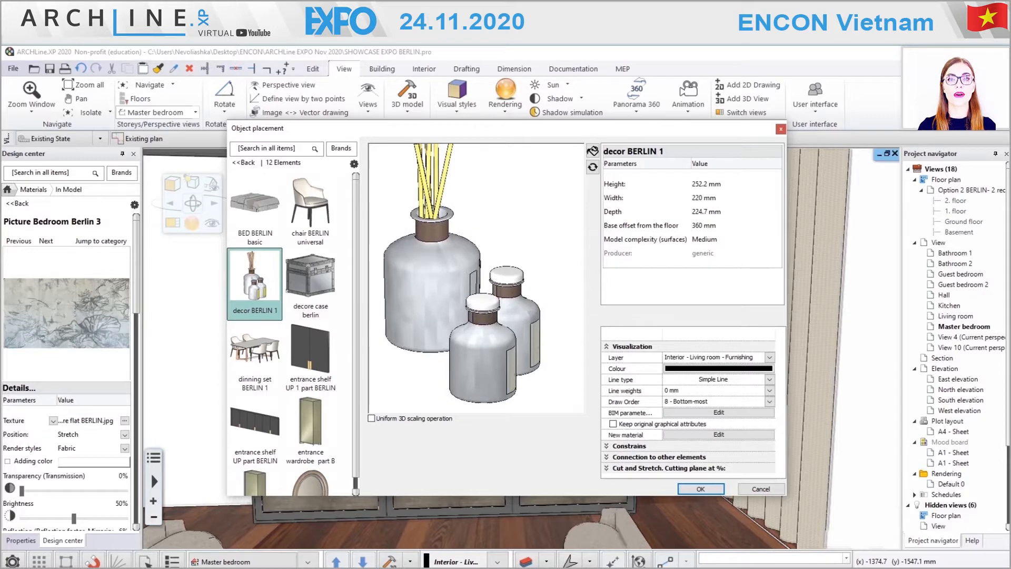
{"action": "scroll", "coordinate": [331, 348], "scroll_direction": "down", "scroll_amount": 2}
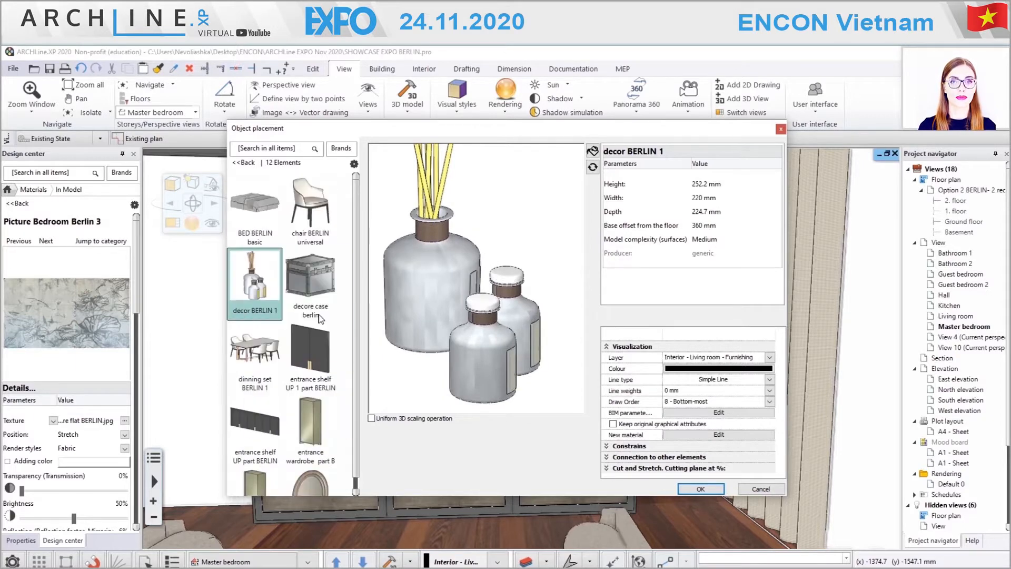
{"action": "left_click", "coordinate": [248, 163]}
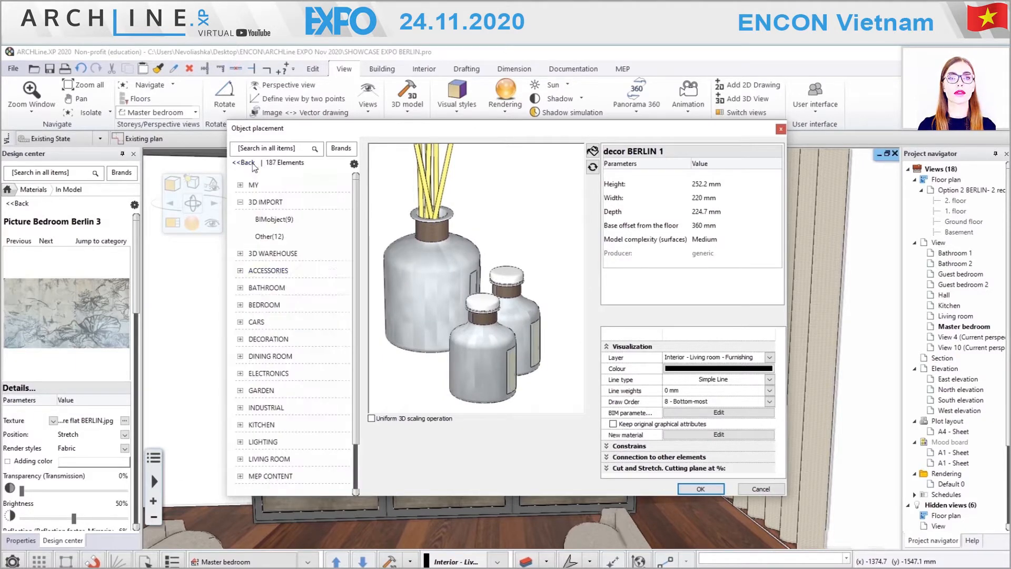
{"action": "left_click", "coordinate": [781, 130]}
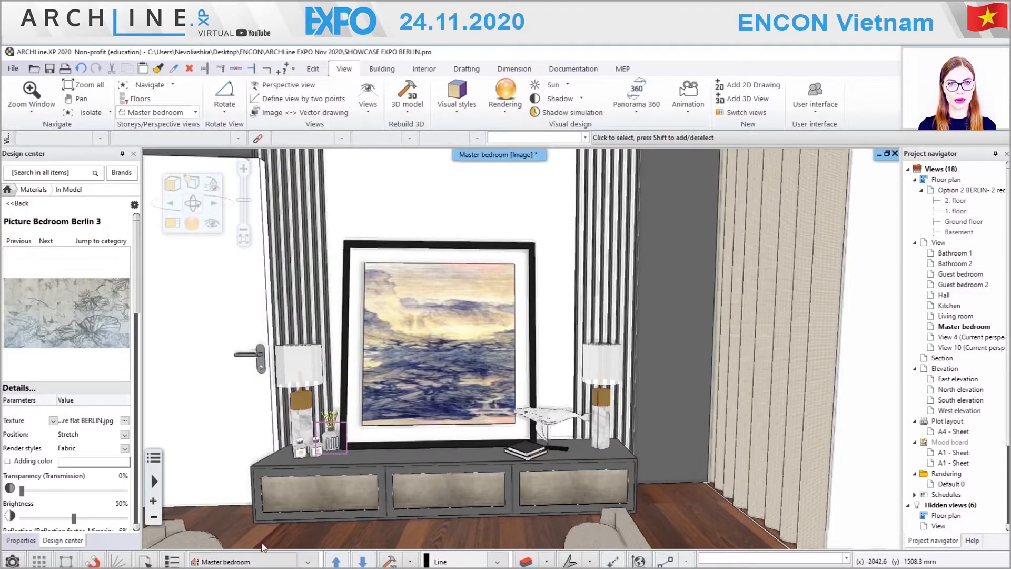
- Delete the tall cabinet door to the right of the bed in the master bedroom
{"action": "middle_click_drag", "start_coordinate": [635, 459], "coordinate": [201, 468]}
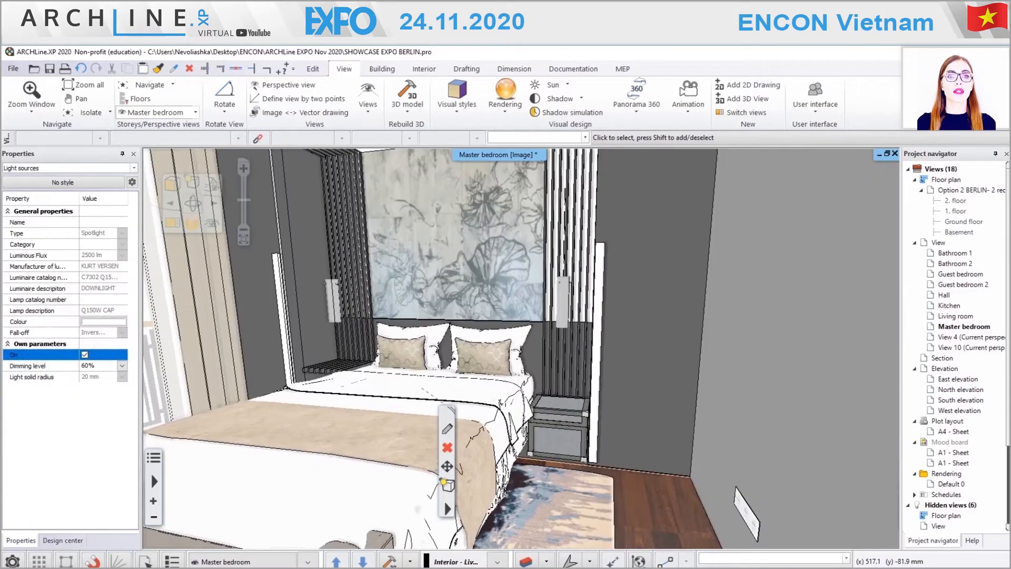
{"action": "scroll", "coordinate": [542, 454], "scroll_direction": "up", "scroll_amount": 3}
{"action": "middle_click_drag", "start_coordinate": [542, 454], "coordinate": [621, 381]}
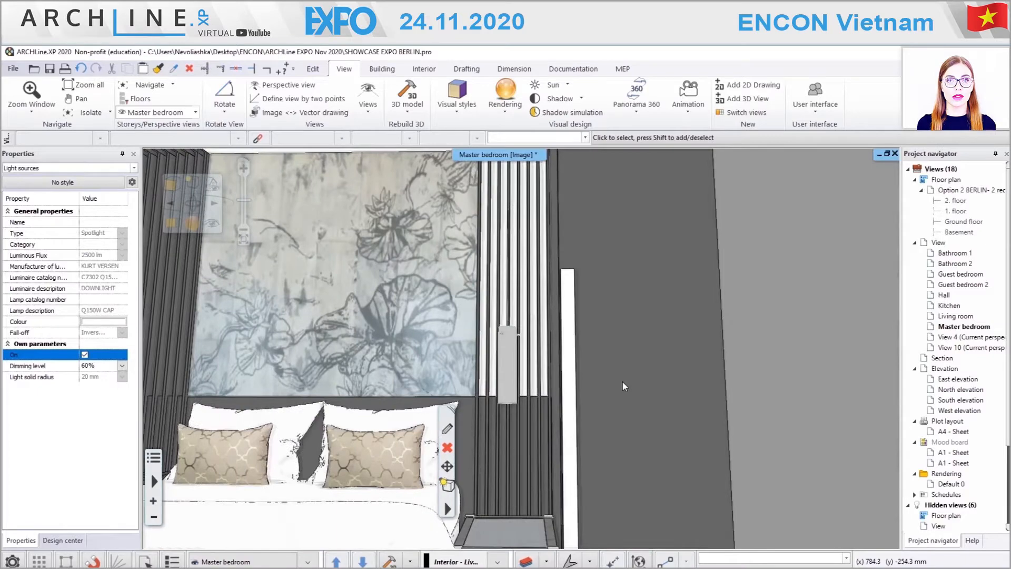
{"action": "left_click", "coordinate": [621, 381]}
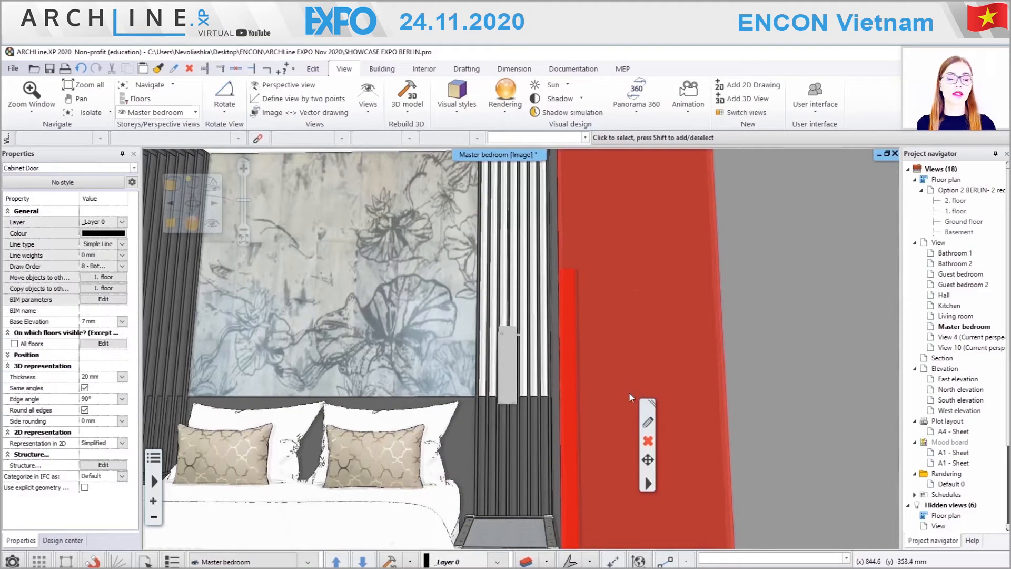
{"action": "key", "text": "Delete"}
- Open the doorless tall cabinet beside the bed for editing and turn its preview to show the shelves inside
{"action": "middle_click_drag", "start_coordinate": [616, 386], "coordinate": [660, 294]}
{"action": "left_click", "coordinate": [610, 305]}
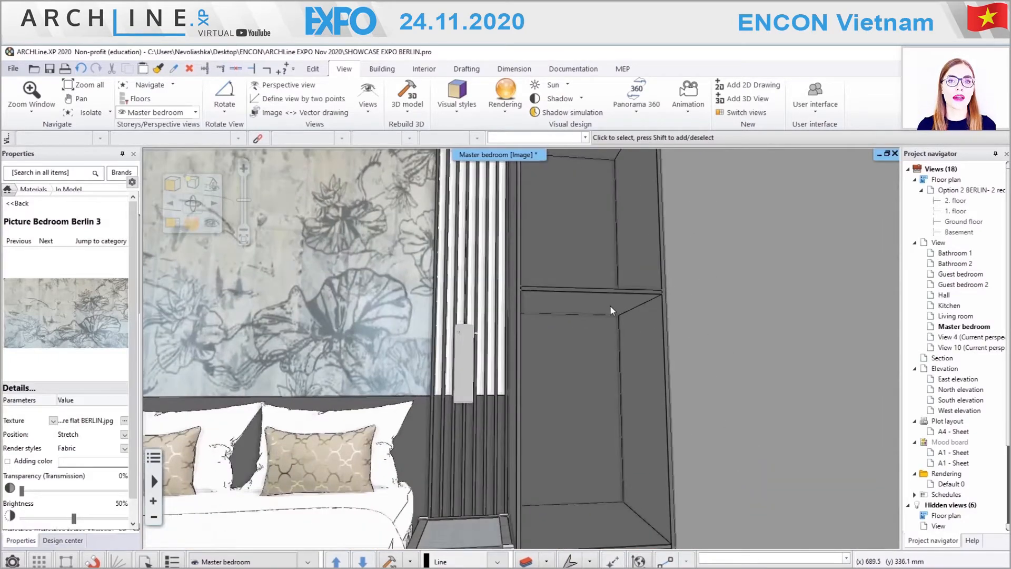
{"action": "left_click", "coordinate": [635, 360]}
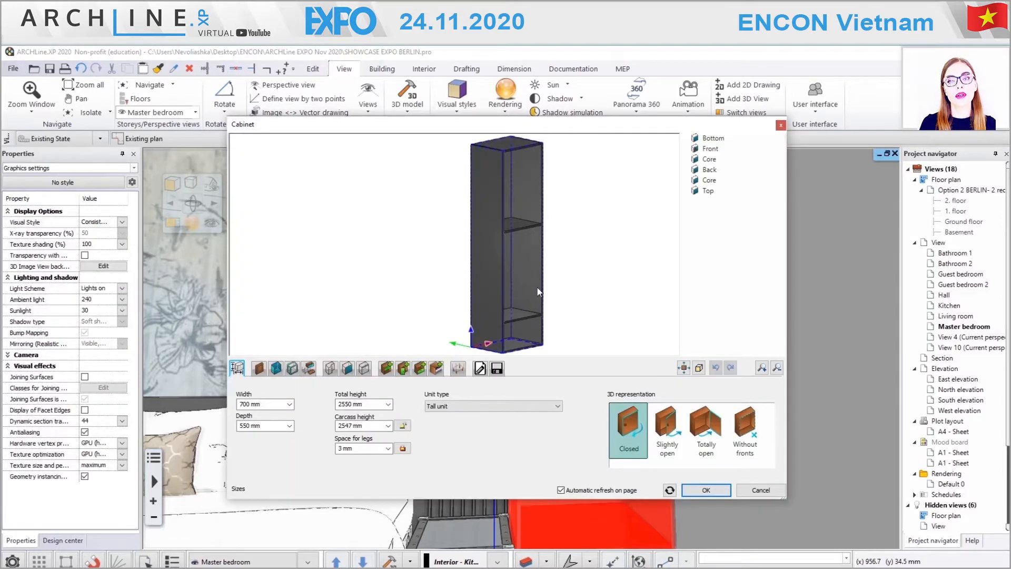
{"action": "left_click_drag", "start_coordinate": [538, 291], "coordinate": [443, 293]}
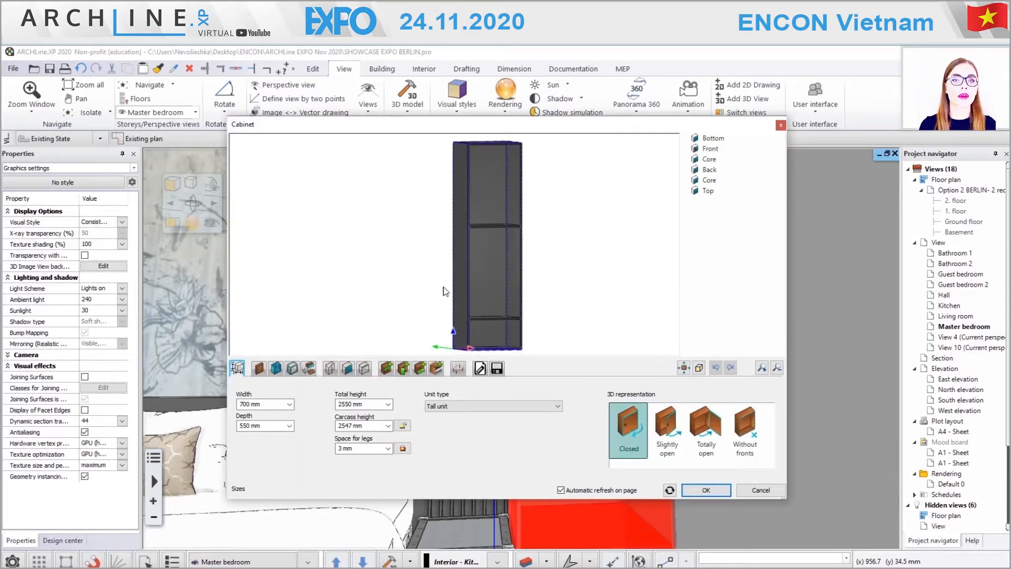
{"action": "scroll", "coordinate": [500, 295], "scroll_direction": "up", "scroll_amount": 2}
{"action": "left_click_drag", "start_coordinate": [507, 279], "coordinate": [517, 294]}
{"action": "left_click", "coordinate": [517, 295]}
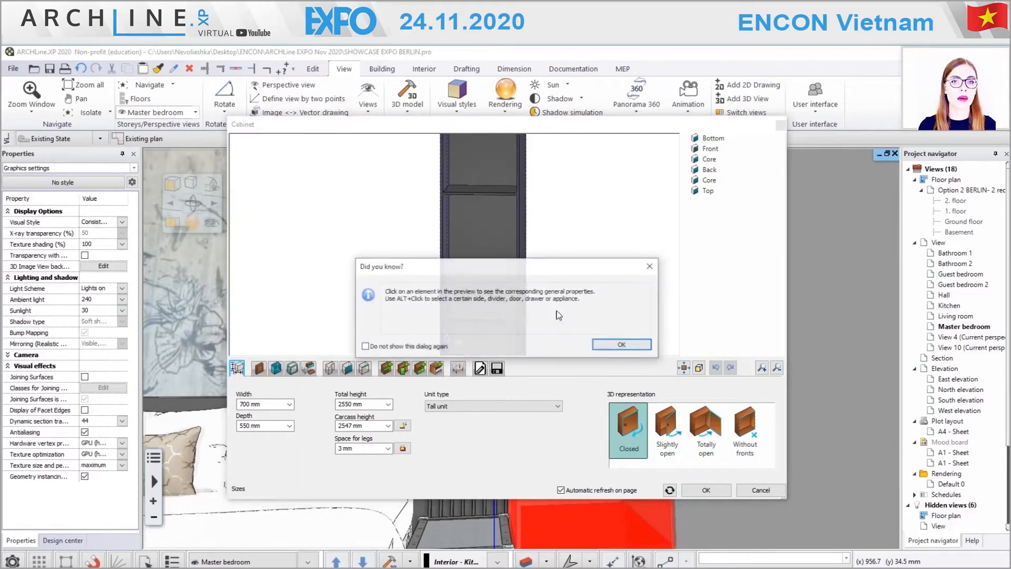
{"action": "left_click", "coordinate": [622, 345]}
{"action": "left_click", "coordinate": [500, 295], "text": "alt"}
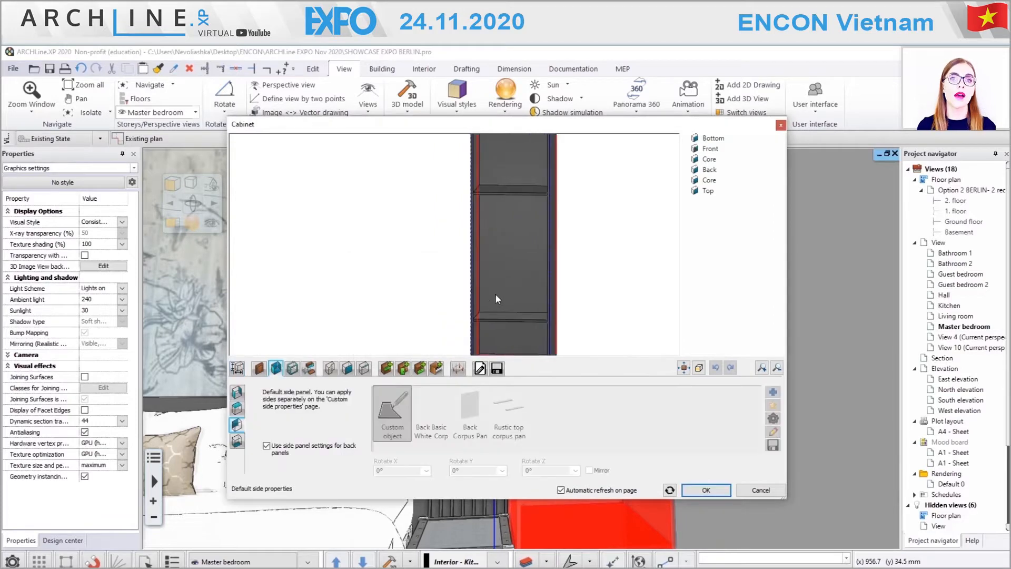
- Add a single horizontal shelf in the cabinet's middle compartment, 800 mm below the upper shelf
{"action": "left_click", "coordinate": [386, 369]}
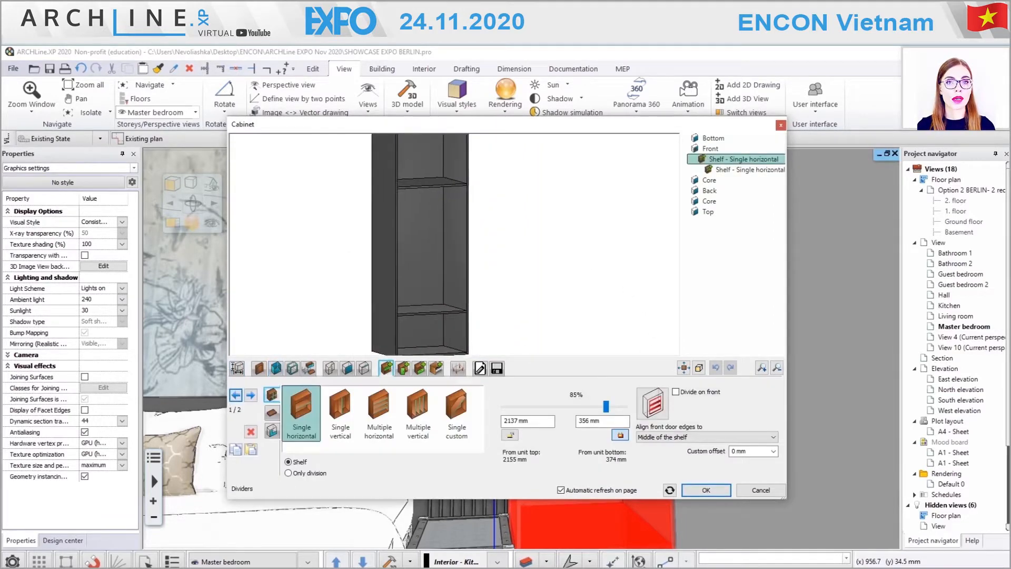
{"action": "left_click", "coordinate": [418, 283]}
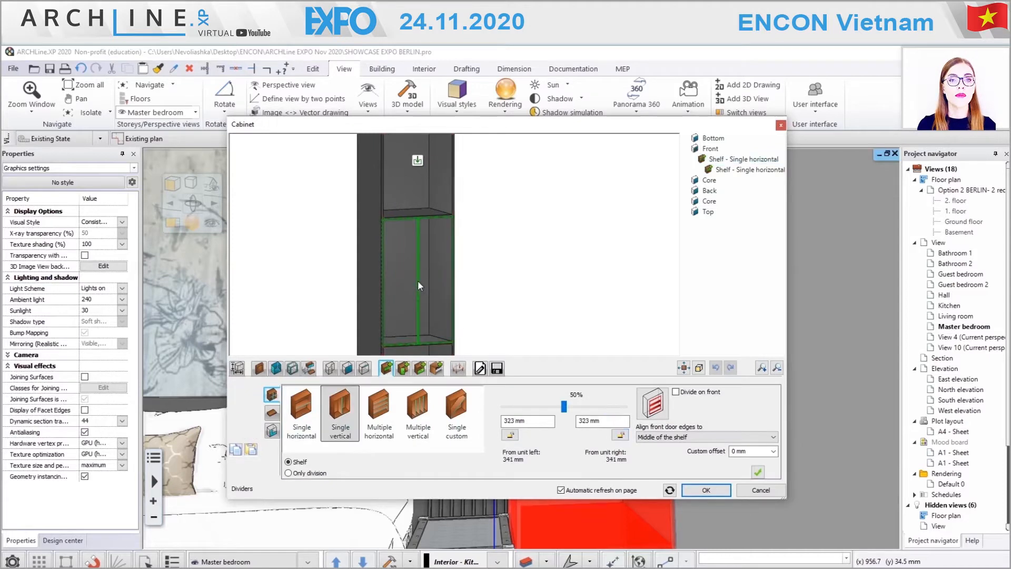
{"action": "left_click", "coordinate": [301, 413]}
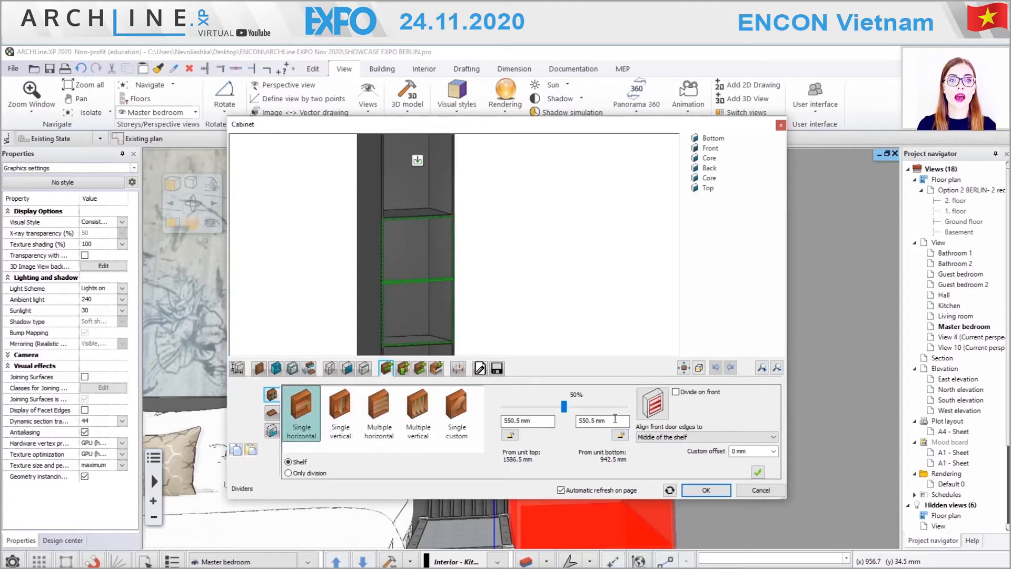
{"action": "left_click", "coordinate": [541, 420]}
{"action": "type", "text": "800"}
{"action": "key", "text": "Return"}
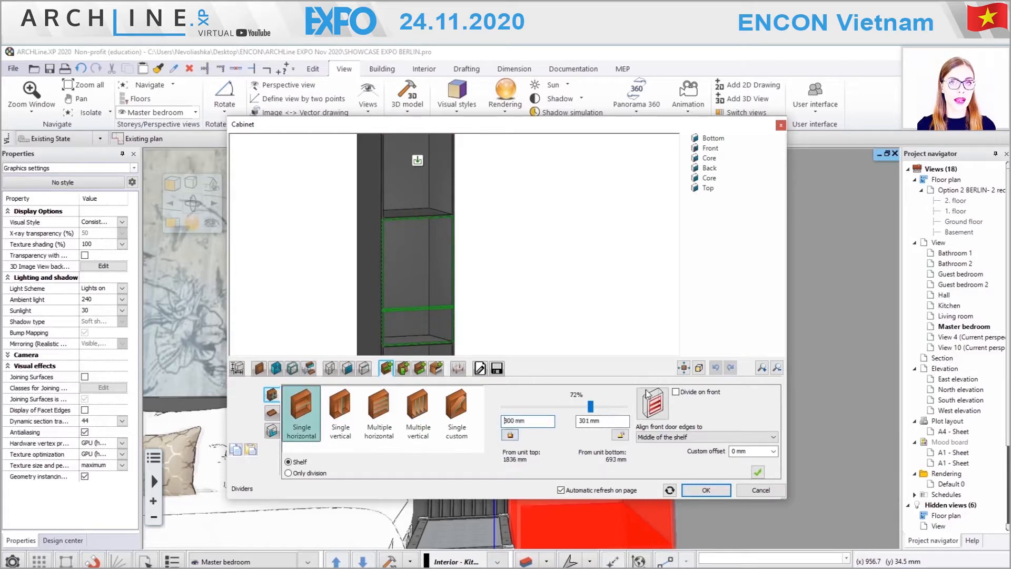
{"action": "left_click", "coordinate": [758, 471]}
- Add a single vertical divider 300 mm from the left side in the compartment directly below the new shelf
{"action": "middle_click_drag", "start_coordinate": [477, 247], "coordinate": [481, 172]}
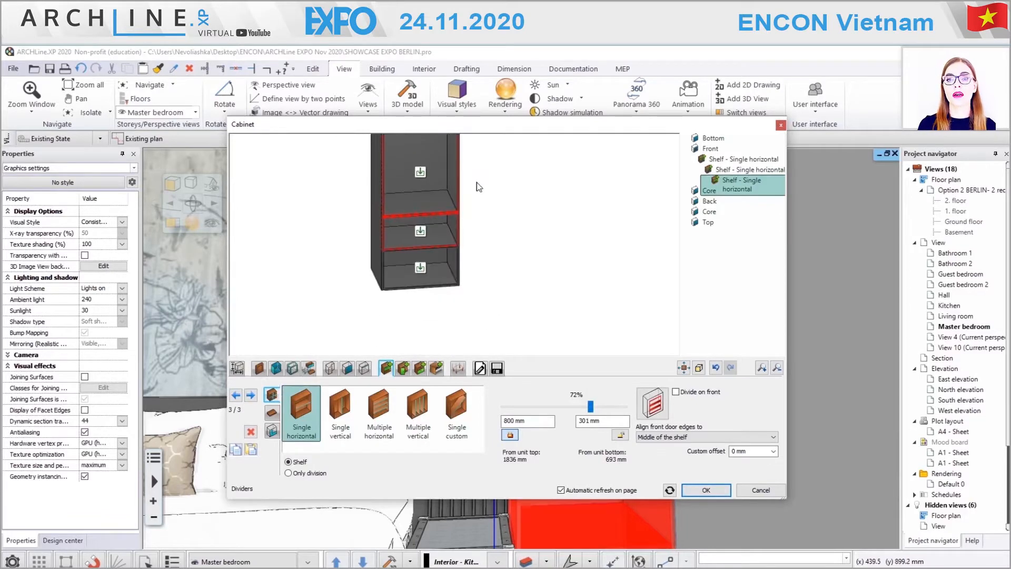
{"action": "left_click", "coordinate": [420, 232]}
{"action": "left_click", "coordinate": [340, 410]}
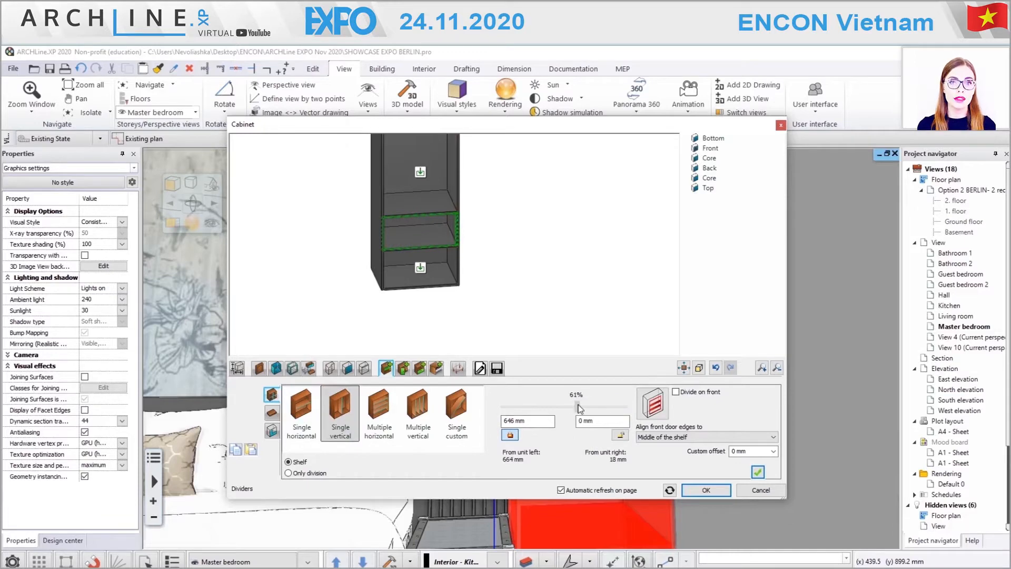
{"action": "left_click", "coordinate": [510, 435]}
{"action": "type", "text": "500"}
{"action": "key", "text": "Return"}
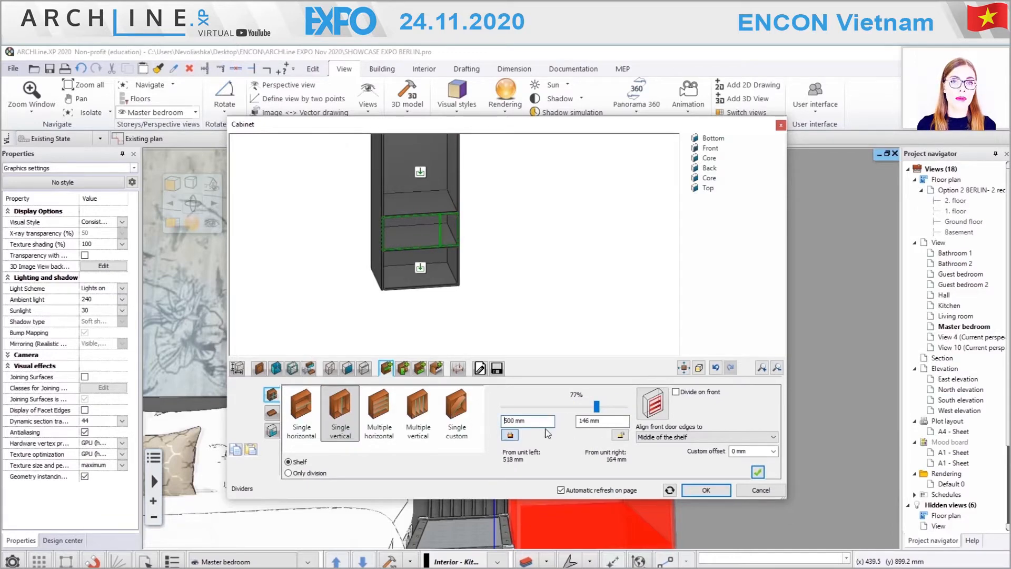
{"action": "left_click_drag", "start_coordinate": [536, 422], "coordinate": [475, 418]}
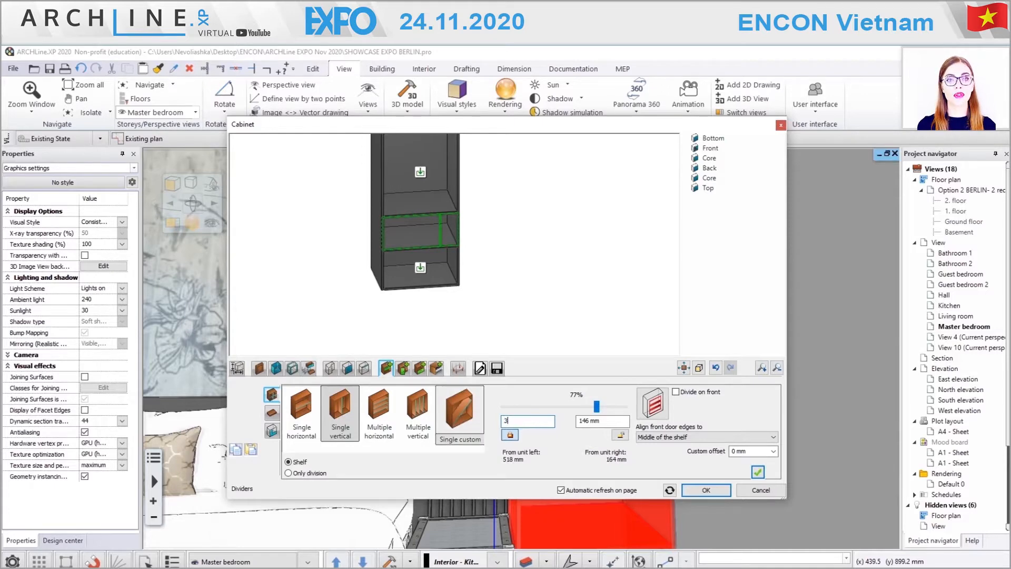
{"action": "type", "text": "300"}
{"action": "key", "text": "Return"}
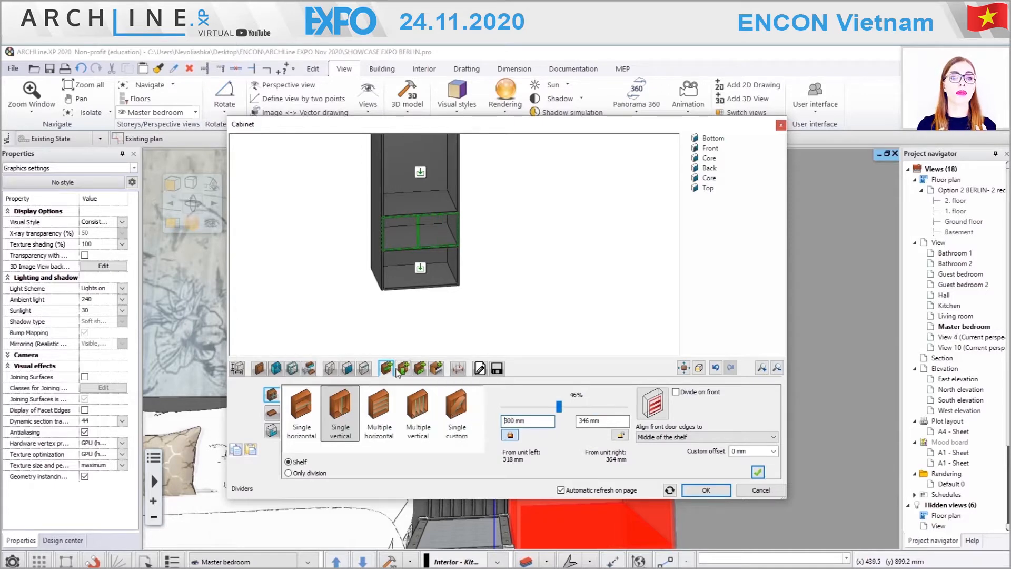
{"action": "left_click", "coordinate": [755, 473]}
- Look at the custom panel objects available for the vertical divider, keeping the default panel
{"action": "middle_click_drag", "start_coordinate": [550, 289], "coordinate": [427, 248]}
{"action": "left_click", "coordinate": [272, 413]}
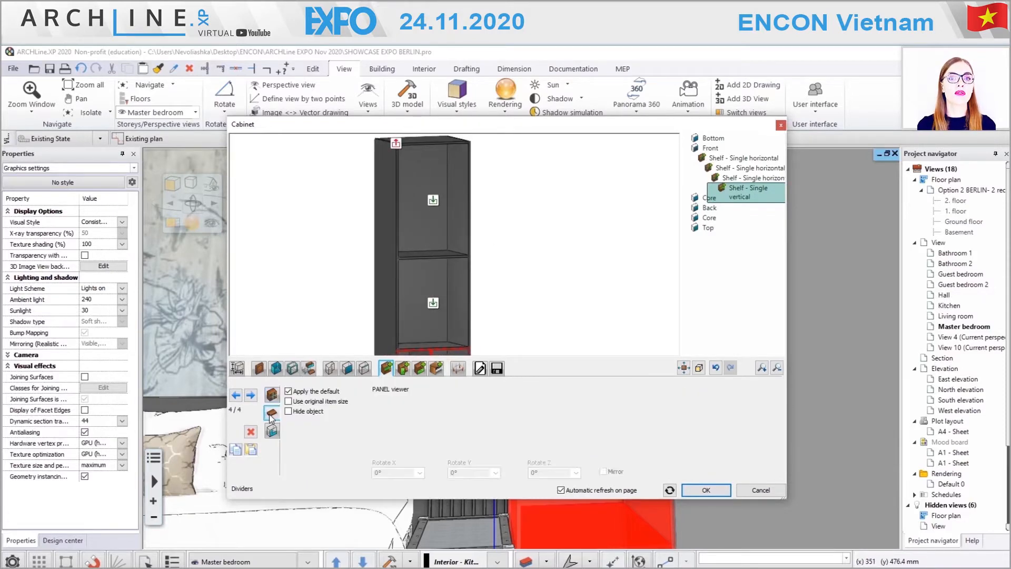
{"action": "left_click", "coordinate": [289, 392]}
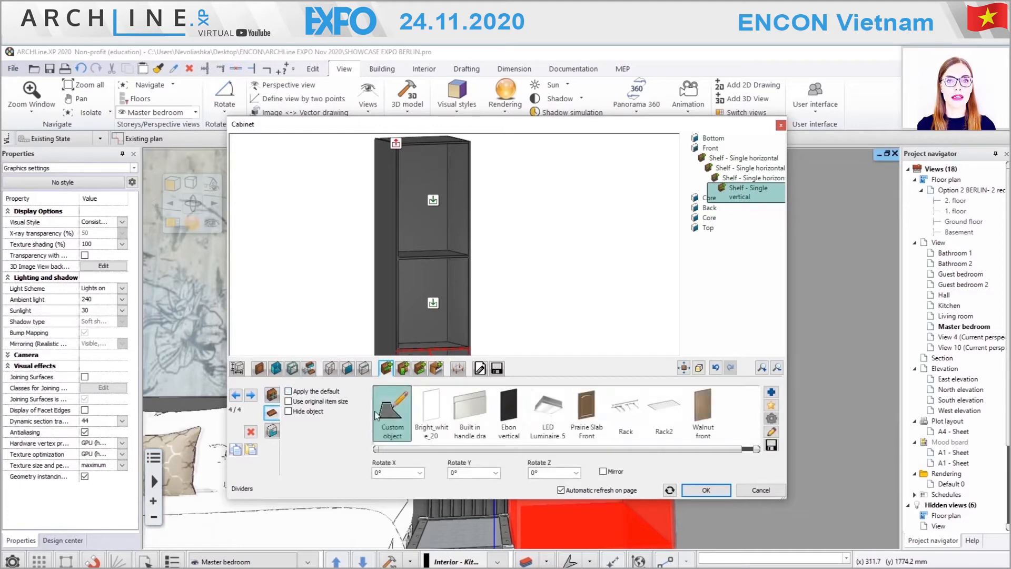
{"action": "left_click", "coordinate": [290, 391]}
- Examine the cabinet's settings for door fronts and handles, sizes, side panels, drawers, legs and back panel
{"action": "left_click", "coordinate": [238, 370]}
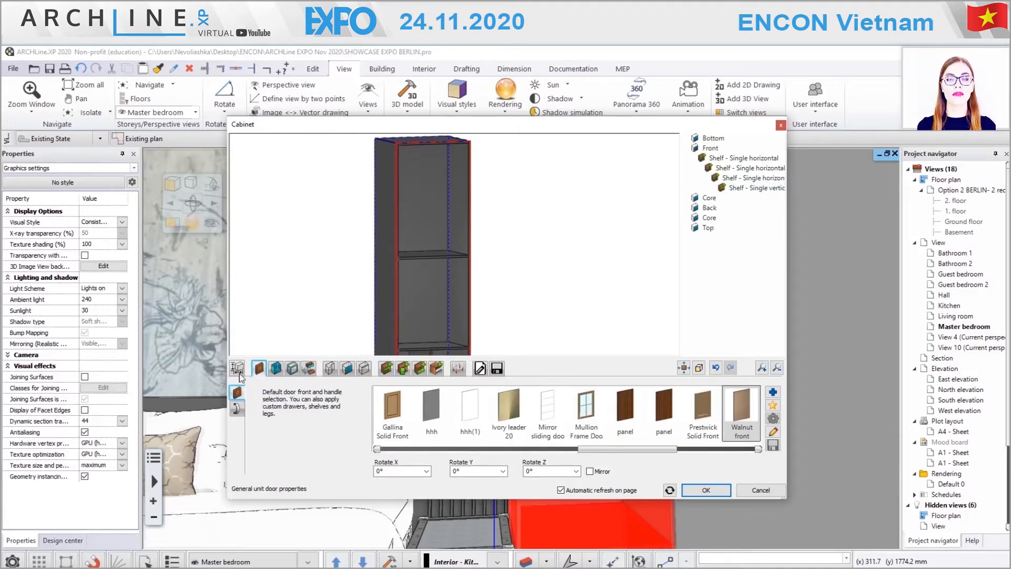
{"action": "left_click", "coordinate": [238, 409]}
{"action": "left_click", "coordinate": [237, 367]}
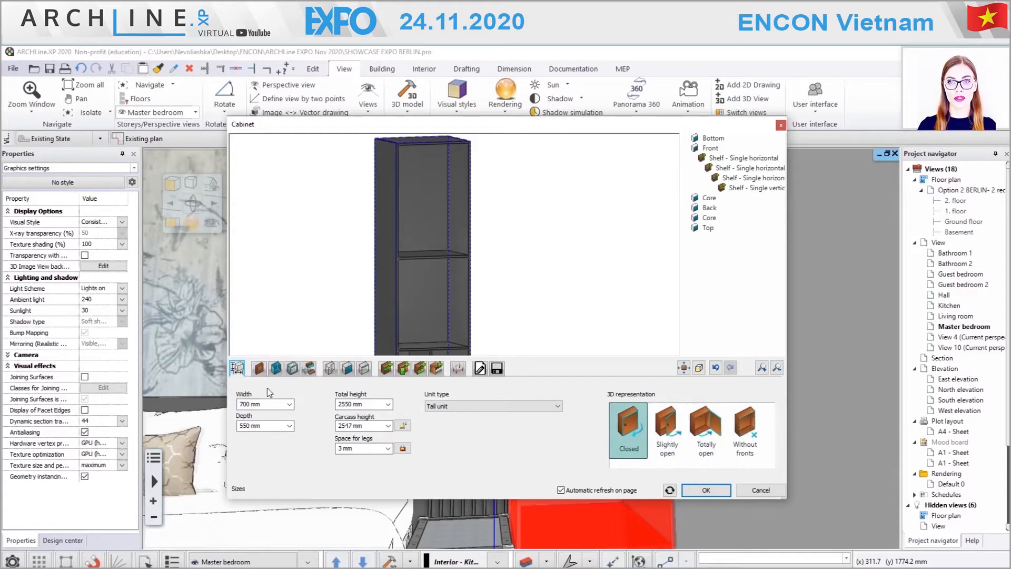
{"action": "left_click", "coordinate": [275, 368]}
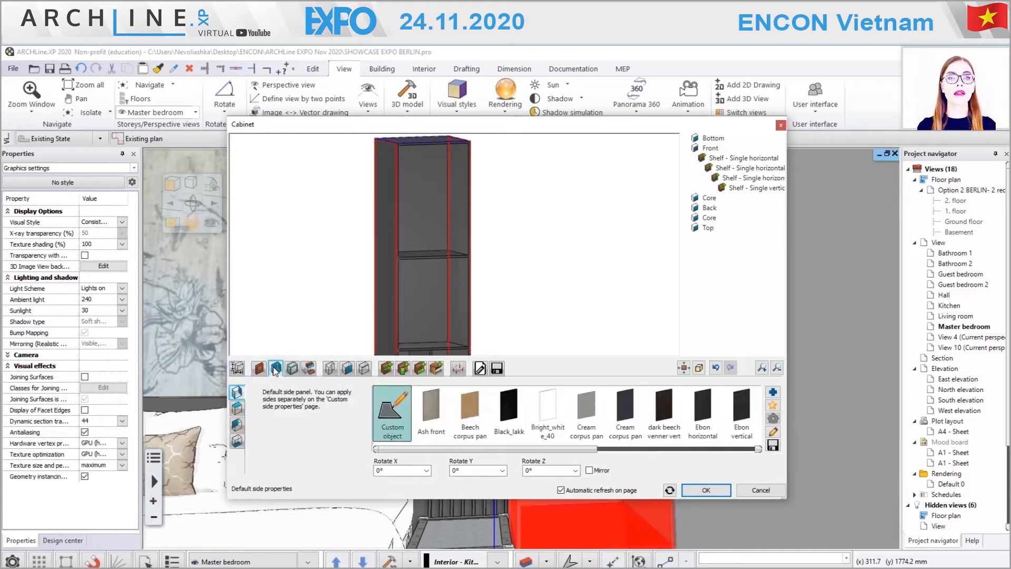
{"action": "left_click", "coordinate": [309, 368]}
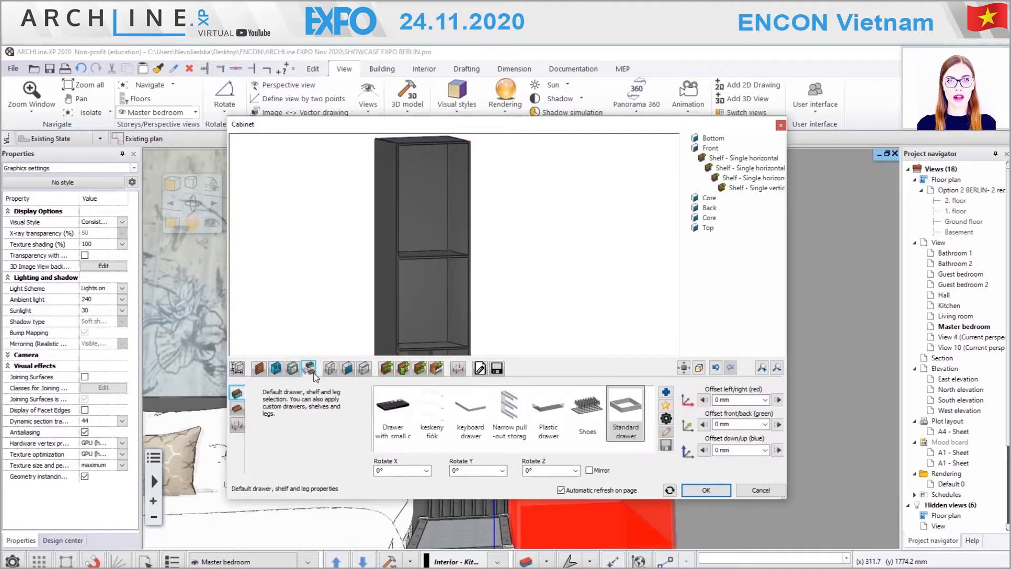
{"action": "left_click", "coordinate": [237, 425]}
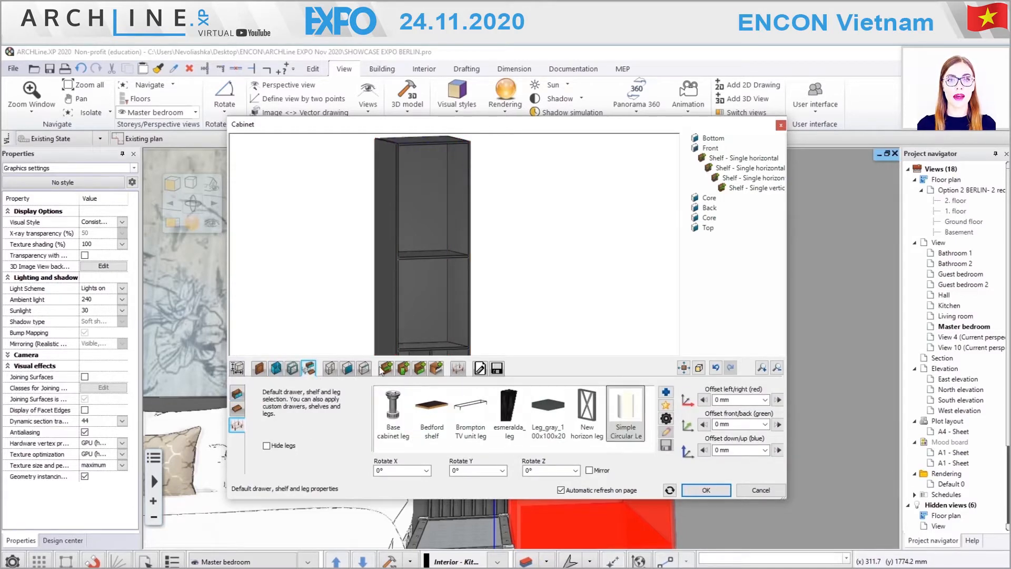
{"action": "left_click", "coordinate": [459, 369]}
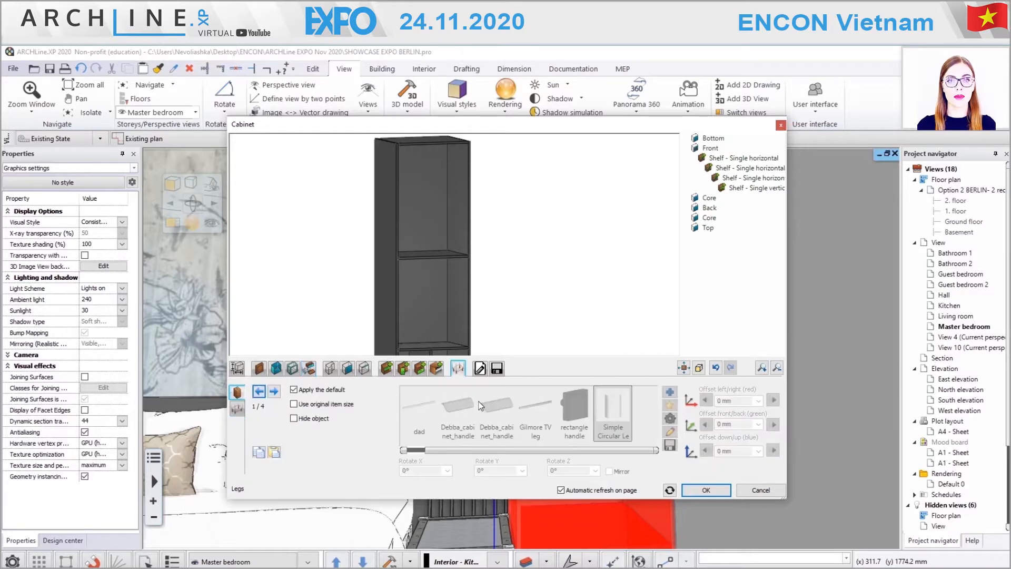
{"action": "left_click", "coordinate": [275, 368]}
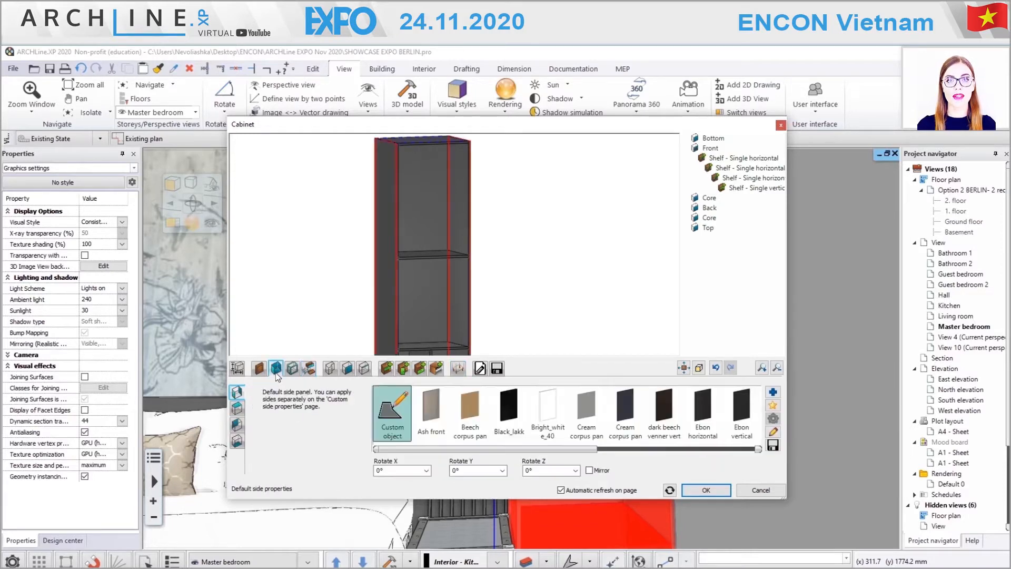
{"action": "left_click", "coordinate": [237, 425]}
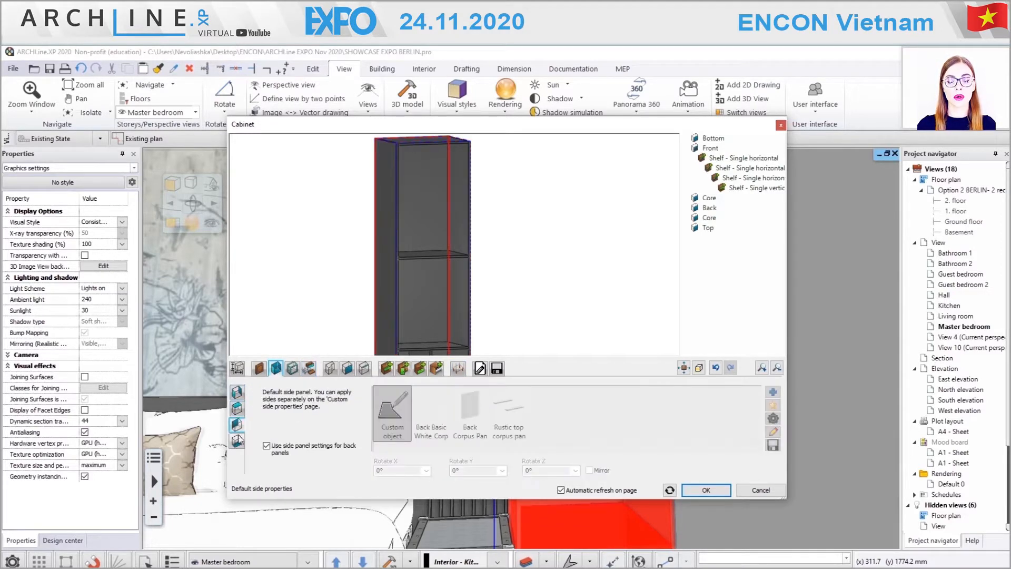
- Review the cabinet's settings for fronts and handles, overall sizes, default side panels and edge connections
{"action": "left_click", "coordinate": [259, 368]}
{"action": "left_click", "coordinate": [237, 409]}
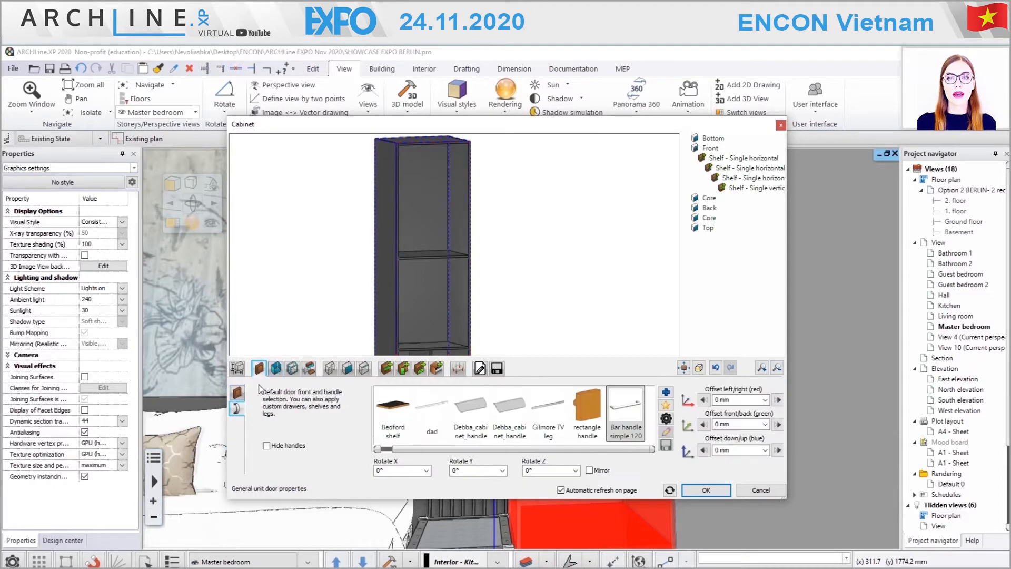
{"action": "left_click", "coordinate": [237, 368]}
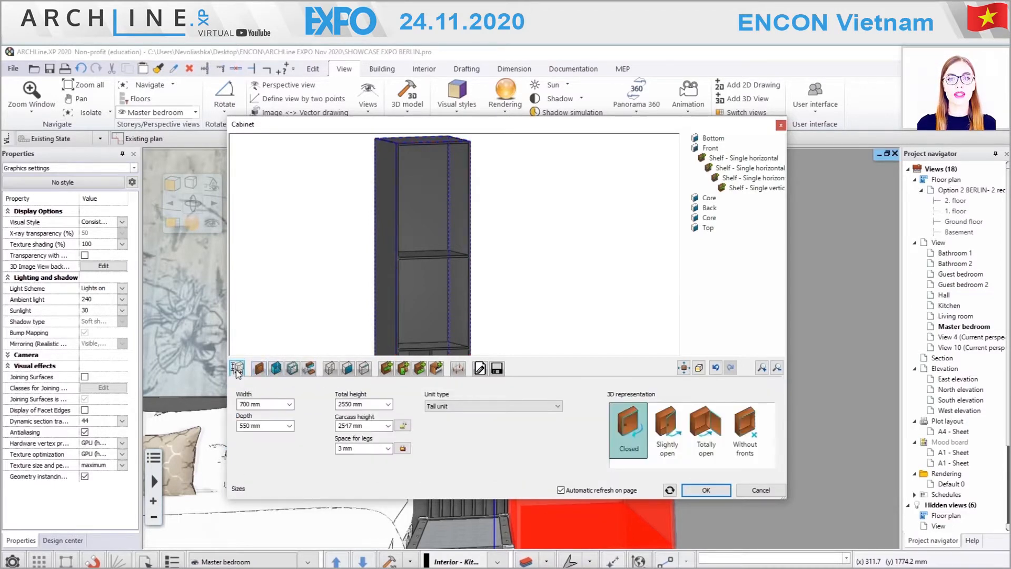
{"action": "left_click", "coordinate": [277, 369]}
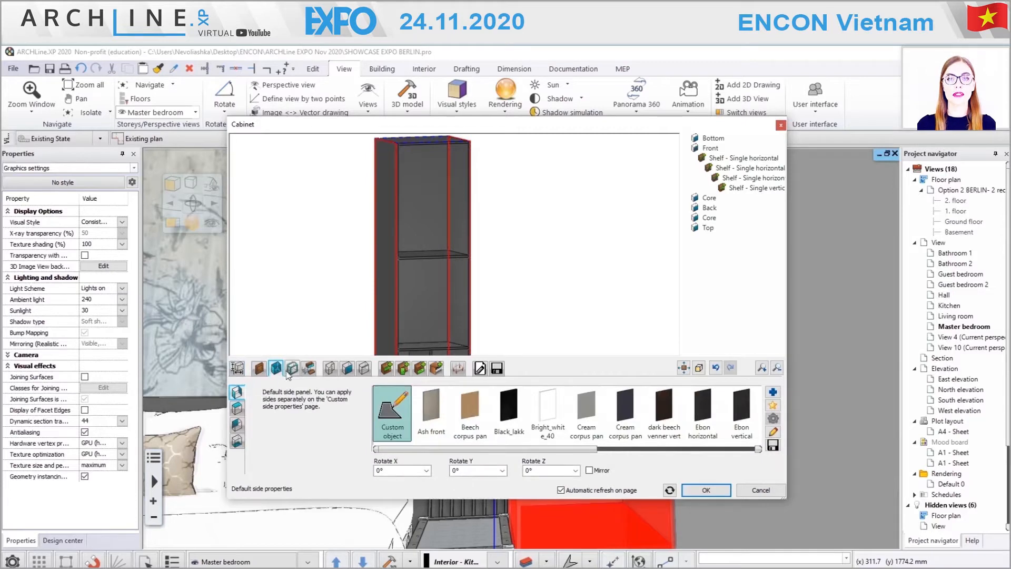
{"action": "left_click", "coordinate": [293, 368]}
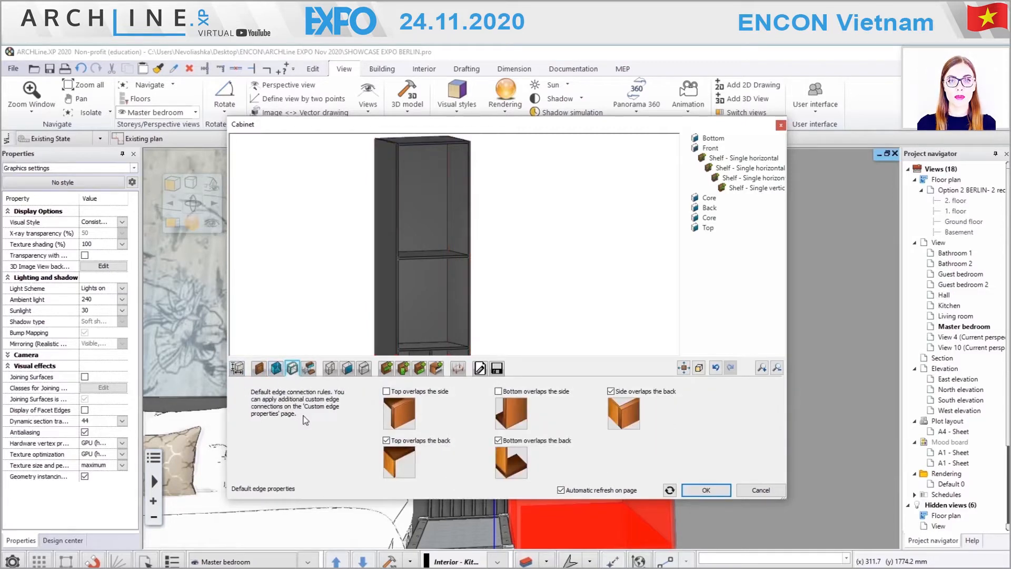
- Try letting the cabinet's top overlap the side, and revert to the original edge connection
{"action": "middle_click_drag", "start_coordinate": [416, 274], "coordinate": [441, 312]}
{"action": "scroll", "coordinate": [432, 301], "scroll_direction": "up", "scroll_amount": 5}
{"action": "left_click", "coordinate": [387, 391]}
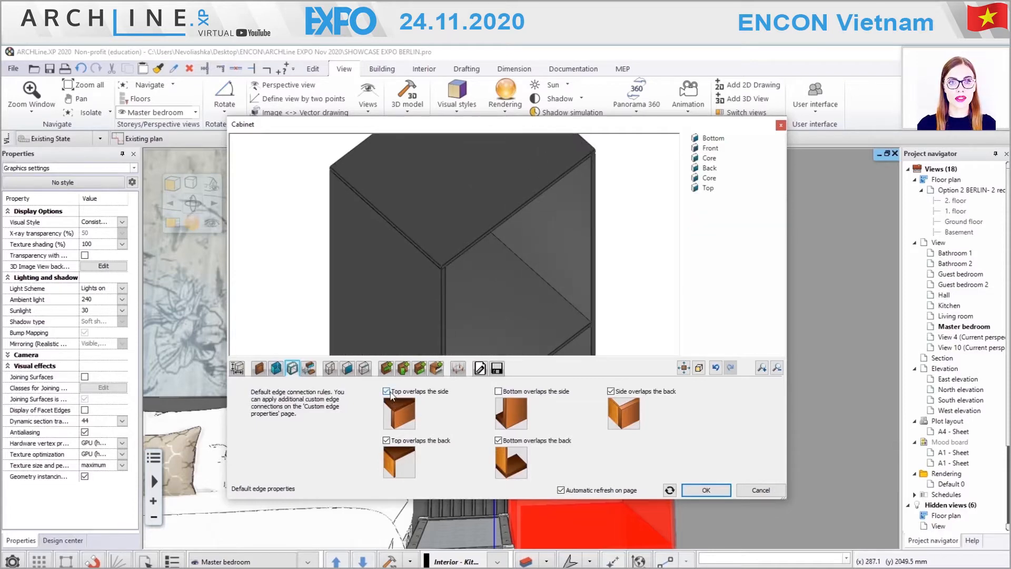
{"action": "left_click", "coordinate": [387, 392]}
{"action": "mouse_move", "coordinate": [453, 279]}
{"action": "middle_mouse_down"}
{"action": "mouse_move", "coordinate": [441, 210]}
{"action": "mouse_move", "coordinate": [442, 257]}
{"action": "mouse_move", "coordinate": [470, 275]}
{"action": "mouse_move", "coordinate": [474, 322]}
{"action": "middle_mouse_up"}
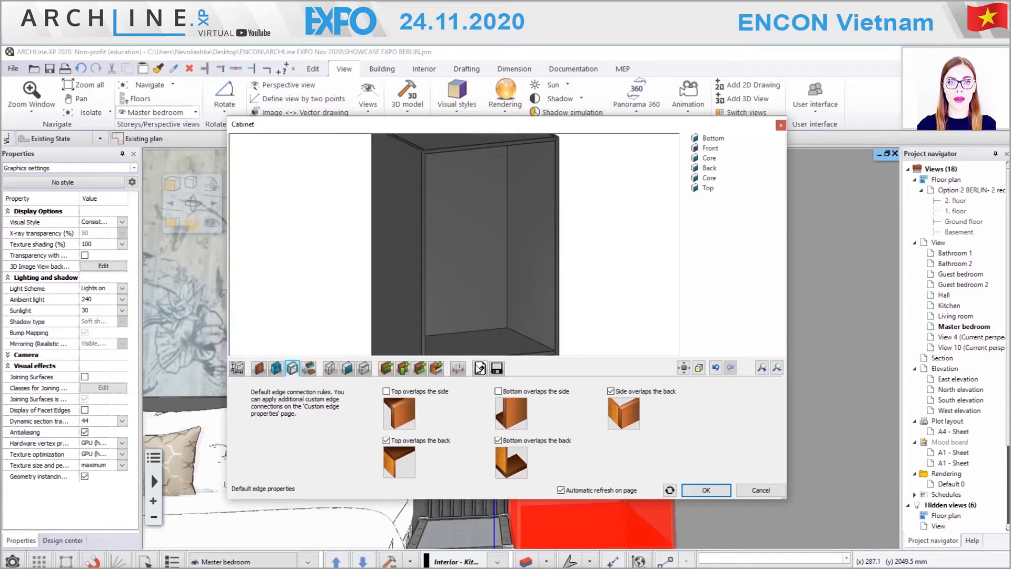
- Discard all edits made to the cabinet and undo the last change in the model
{"action": "left_click", "coordinate": [480, 368]}
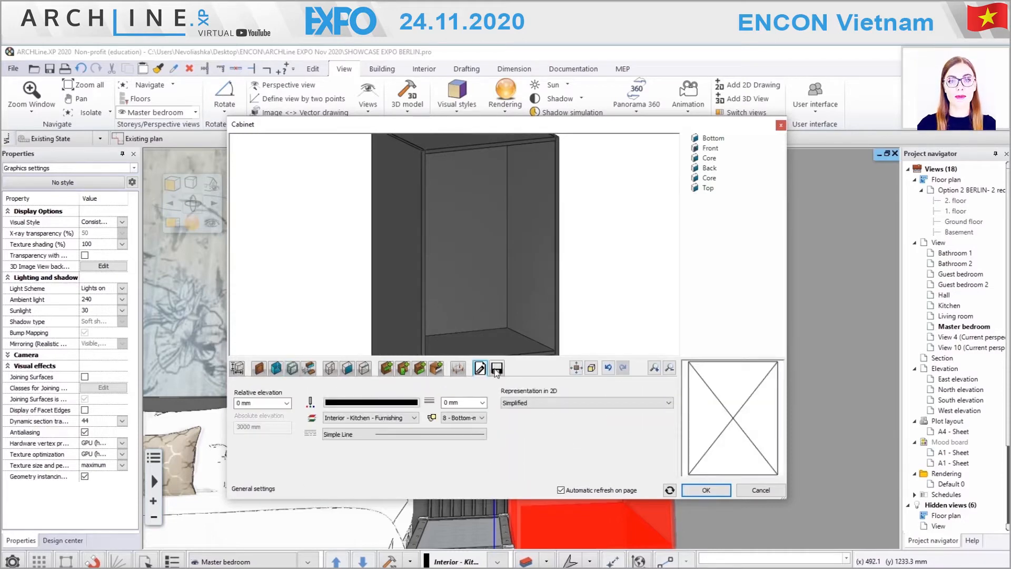
{"action": "left_click", "coordinate": [760, 490]}
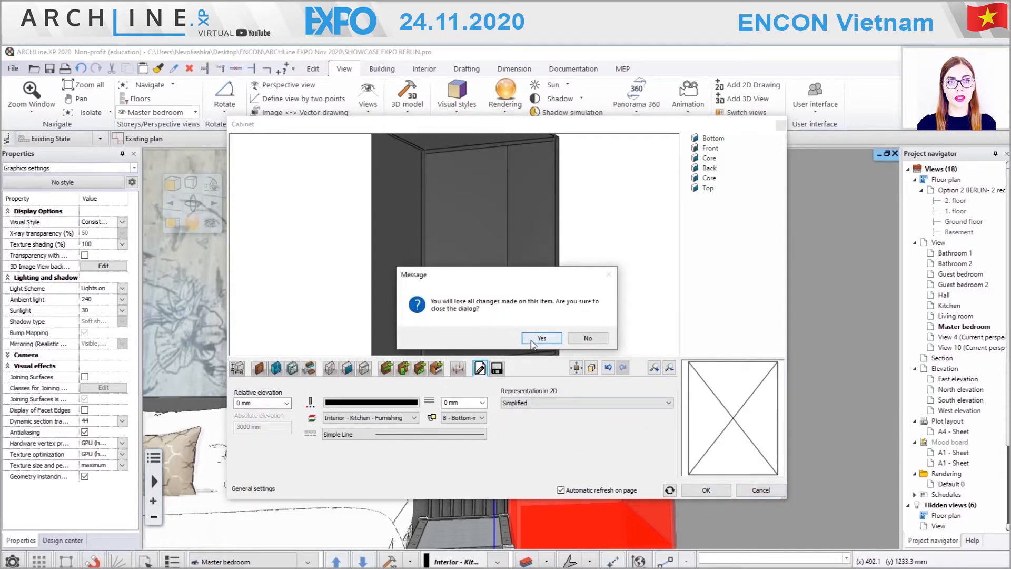
{"action": "left_click", "coordinate": [587, 335]}
{"action": "key", "text": "Escape"}
{"action": "scroll", "coordinate": [583, 393], "scroll_direction": "down", "scroll_amount": 6}
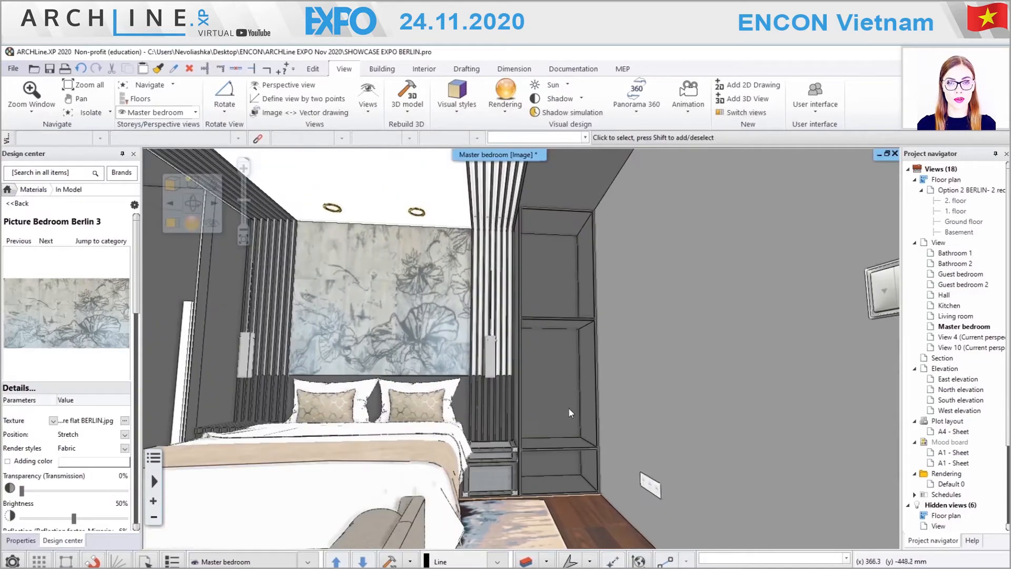
{"action": "middle_click_drag", "start_coordinate": [572, 403], "coordinate": [572, 445]}
{"action": "left_click", "coordinate": [80, 69]}
- Open the properties of the beige curtain in the master bedroom and inspect its fabric and folds up close
{"action": "middle_click_drag", "start_coordinate": [480, 345], "coordinate": [350, 305]}
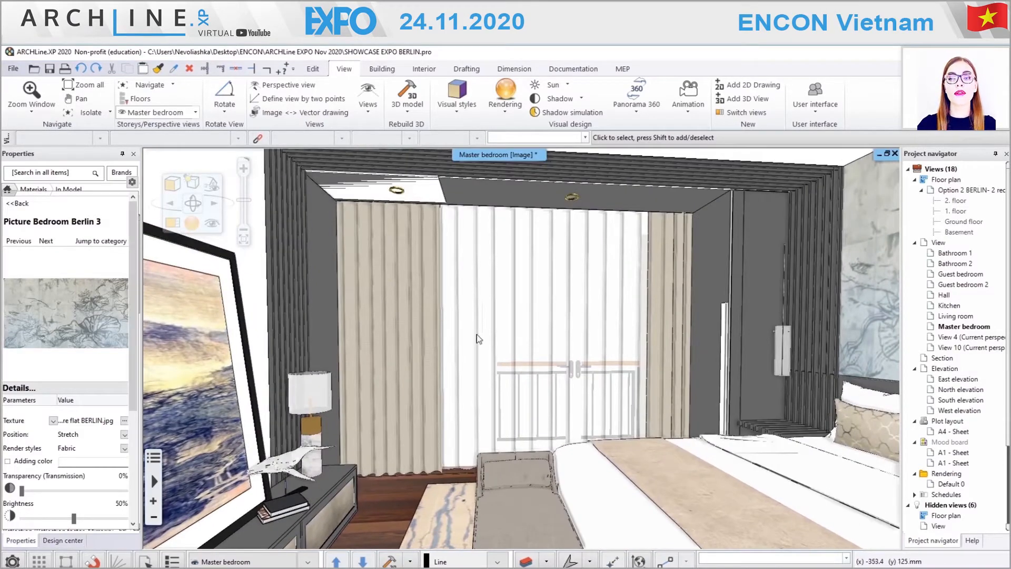
{"action": "left_click", "coordinate": [386, 286]}
{"action": "left_click", "coordinate": [410, 322]}
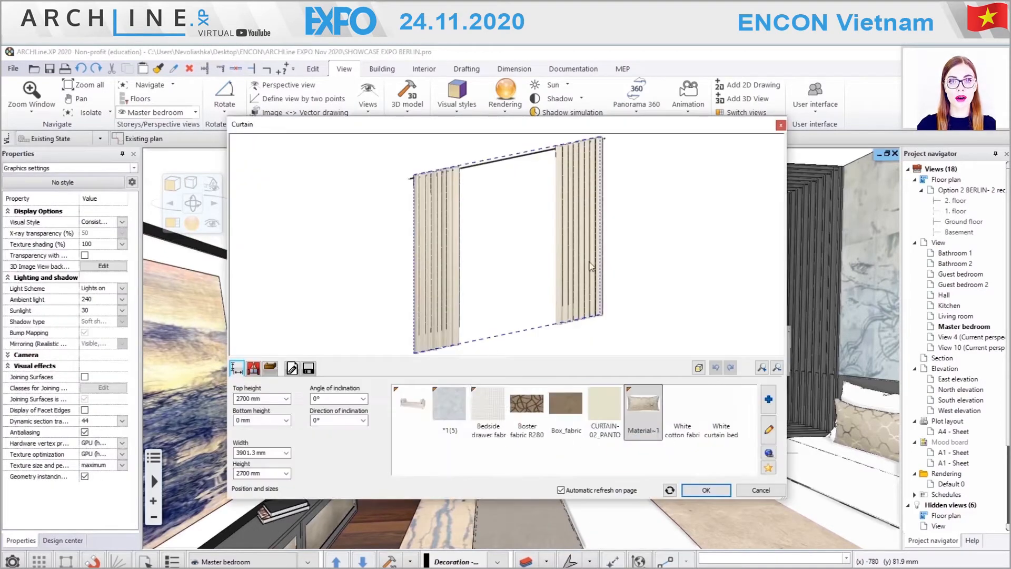
{"action": "left_click_drag", "start_coordinate": [590, 266], "coordinate": [512, 314]}
{"action": "scroll", "coordinate": [420, 256], "scroll_direction": "up", "scroll_amount": 6}
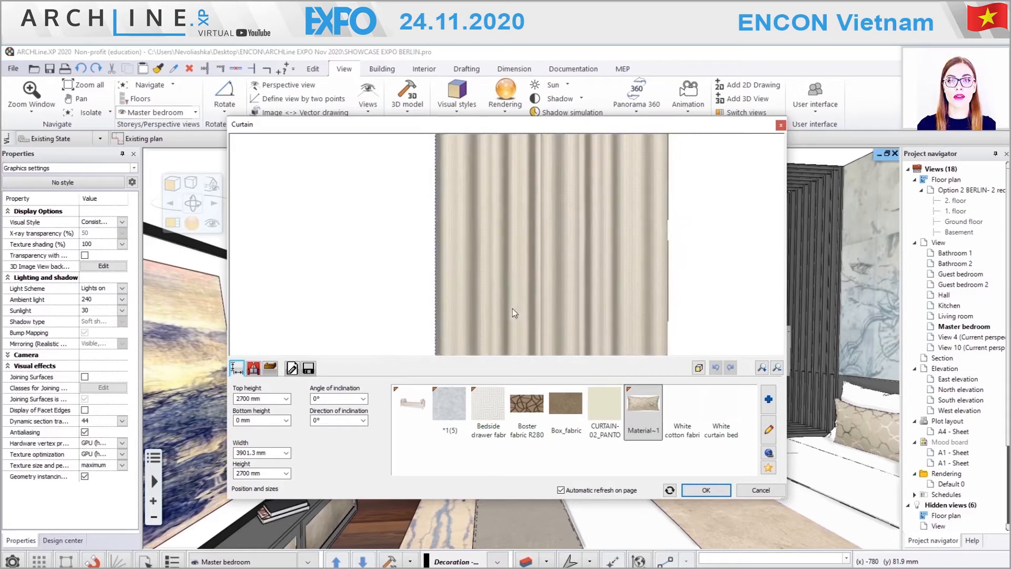
{"action": "scroll", "coordinate": [515, 313], "scroll_direction": "down", "scroll_amount": 5}
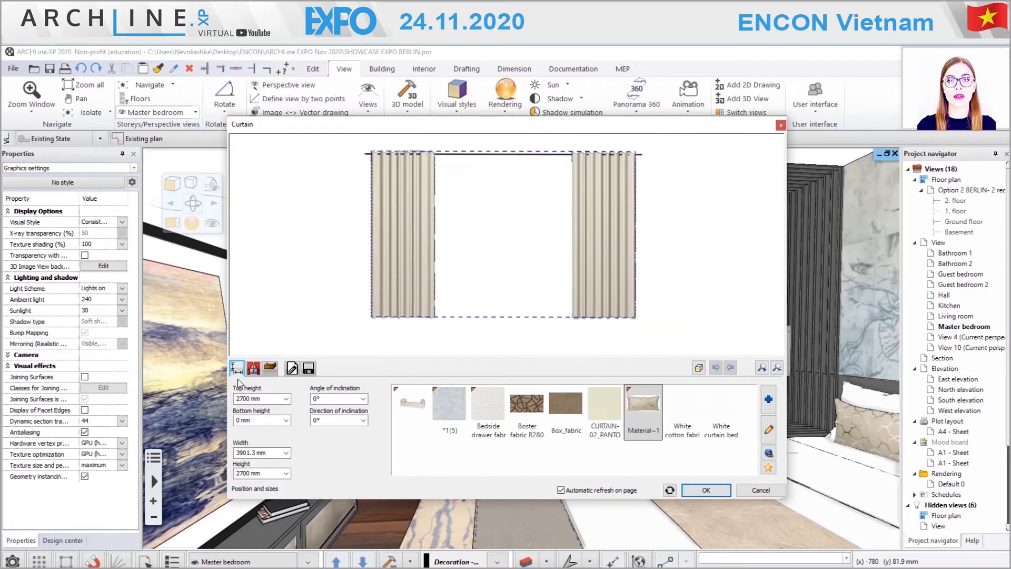
- Reshape the curtain with pleats 65, retraction in the middle 44, gravity 3 and gap between sides 0
{"action": "left_click", "coordinate": [254, 371]}
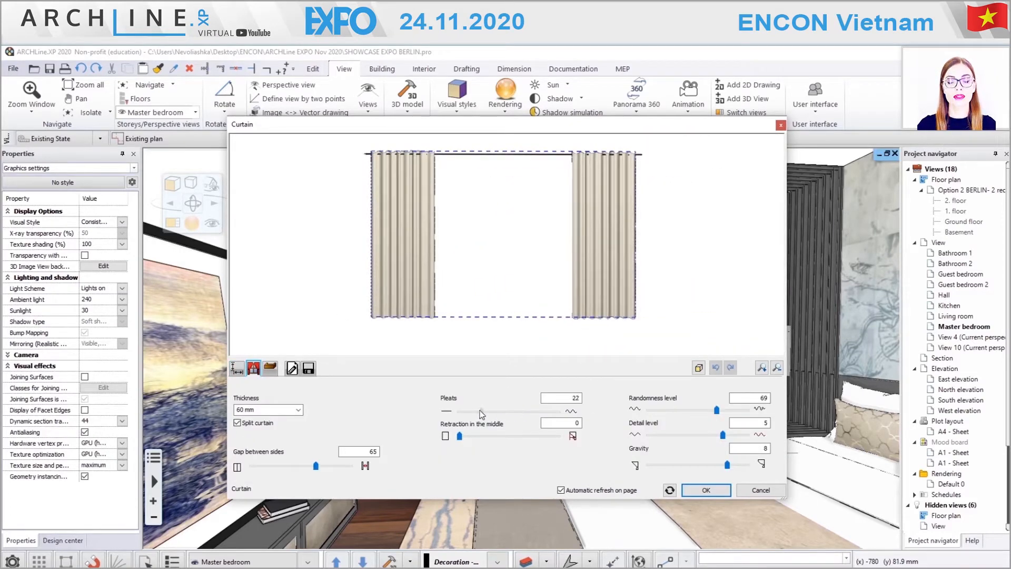
{"action": "left_click_drag", "start_coordinate": [472, 412], "coordinate": [523, 412]}
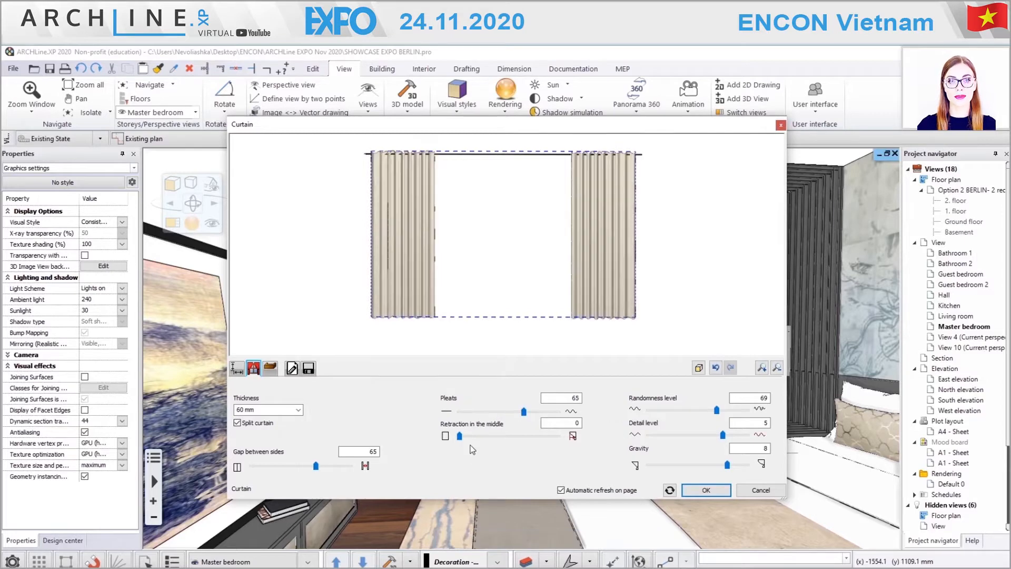
{"action": "left_click_drag", "start_coordinate": [462, 436], "coordinate": [503, 437]}
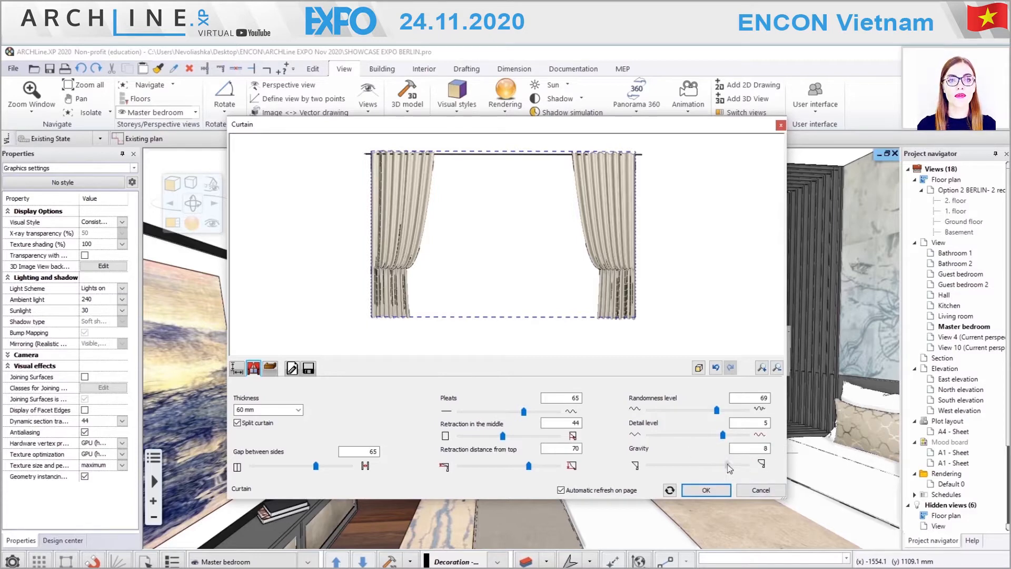
{"action": "left_click_drag", "start_coordinate": [686, 475], "coordinate": [677, 474]}
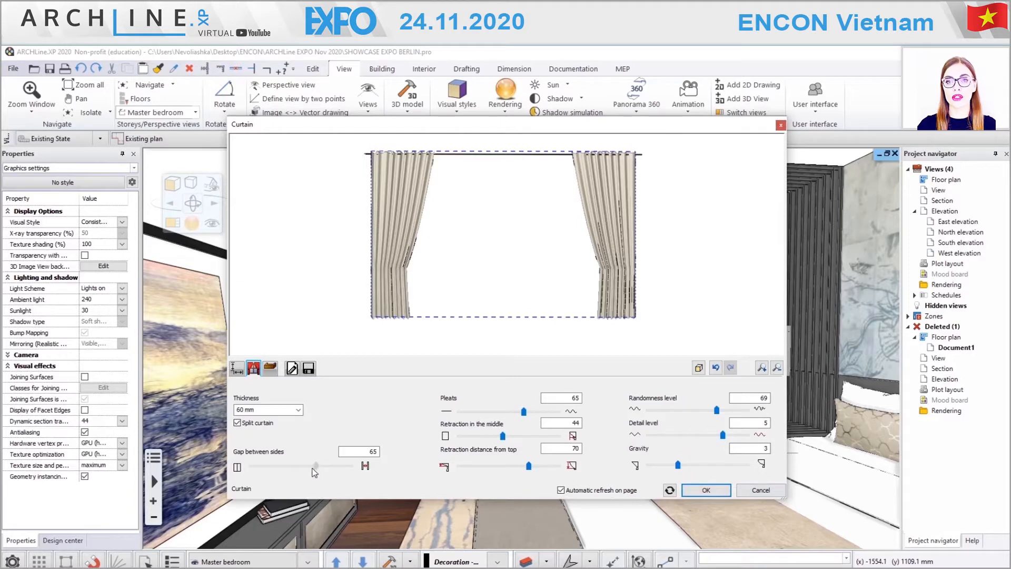
{"action": "left_click_drag", "start_coordinate": [276, 468], "coordinate": [238, 466]}
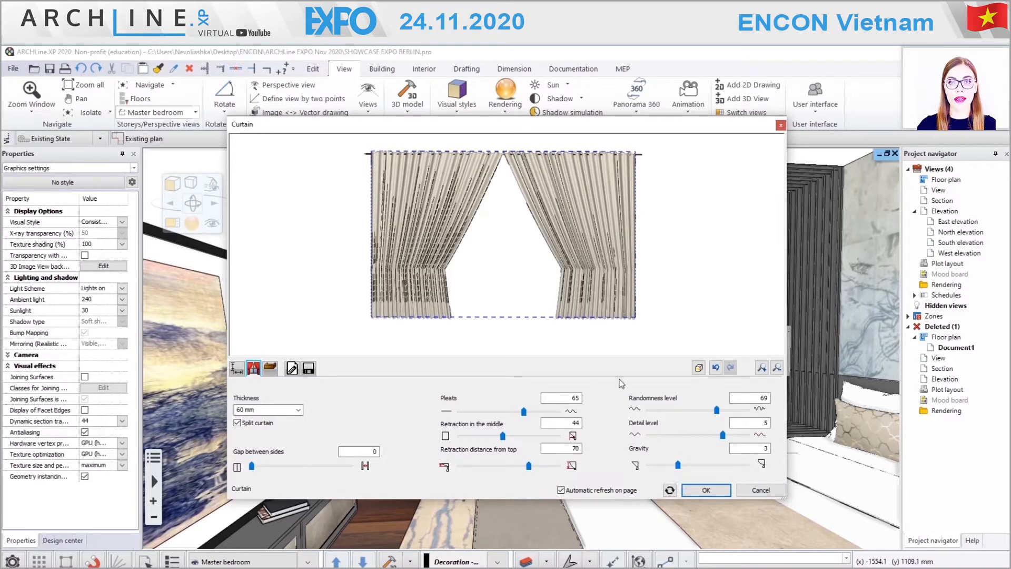
- Look at the curtain's pelmet settings and discard all changes made to the curtain
{"action": "left_click", "coordinate": [271, 369]}
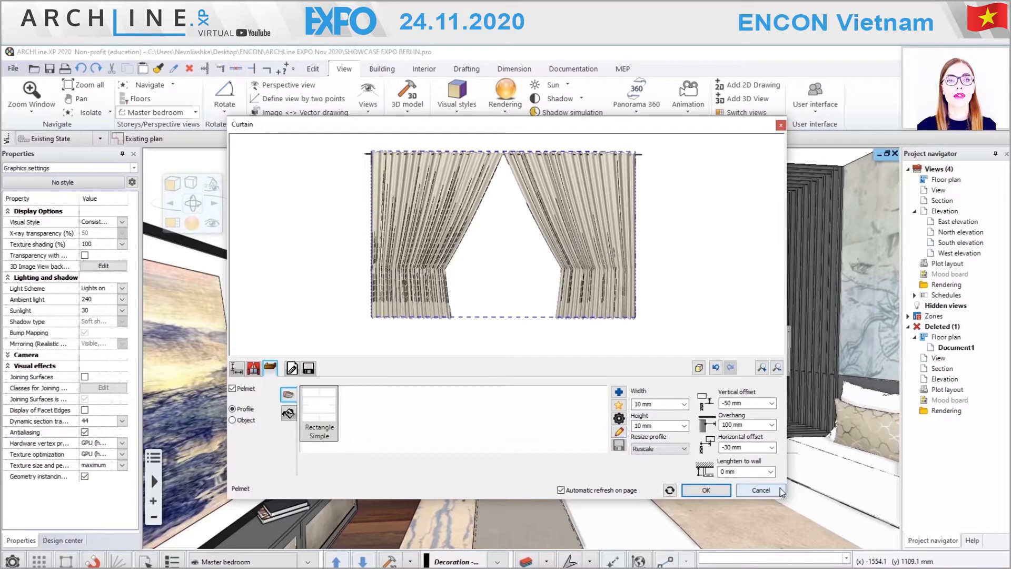
{"action": "left_click", "coordinate": [761, 490]}
{"action": "left_click", "coordinate": [541, 338]}
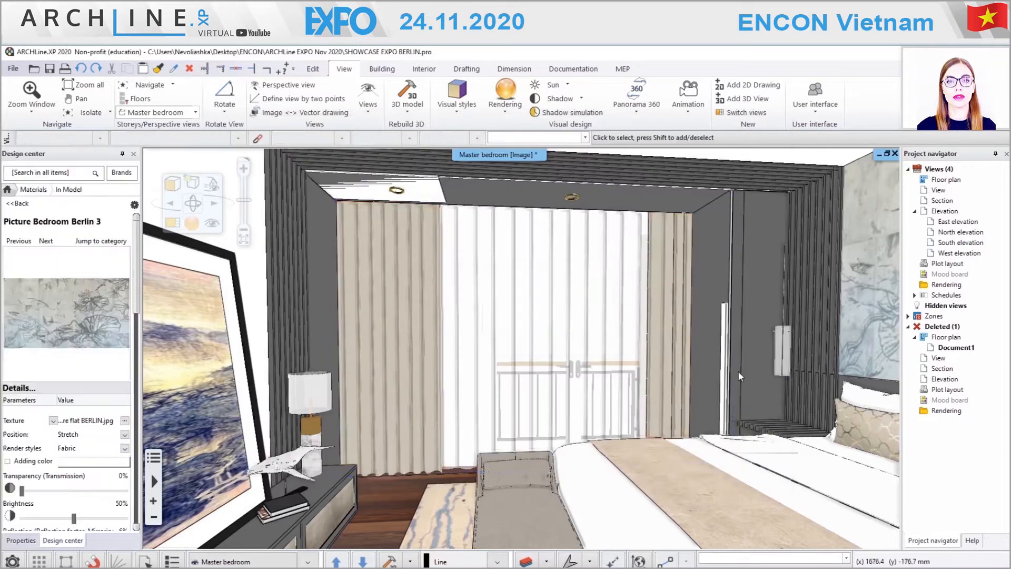
- Set the master bedroom's perspective camera to look over the bed toward the framed picture and low dresser, with a 60° angle
{"action": "scroll", "coordinate": [731, 371], "scroll_direction": "up", "scroll_amount": 3}
{"action": "middle_click_drag", "start_coordinate": [637, 394], "coordinate": [260, 435]}
{"action": "middle_click_drag", "start_coordinate": [500, 400], "coordinate": [534, 384]}
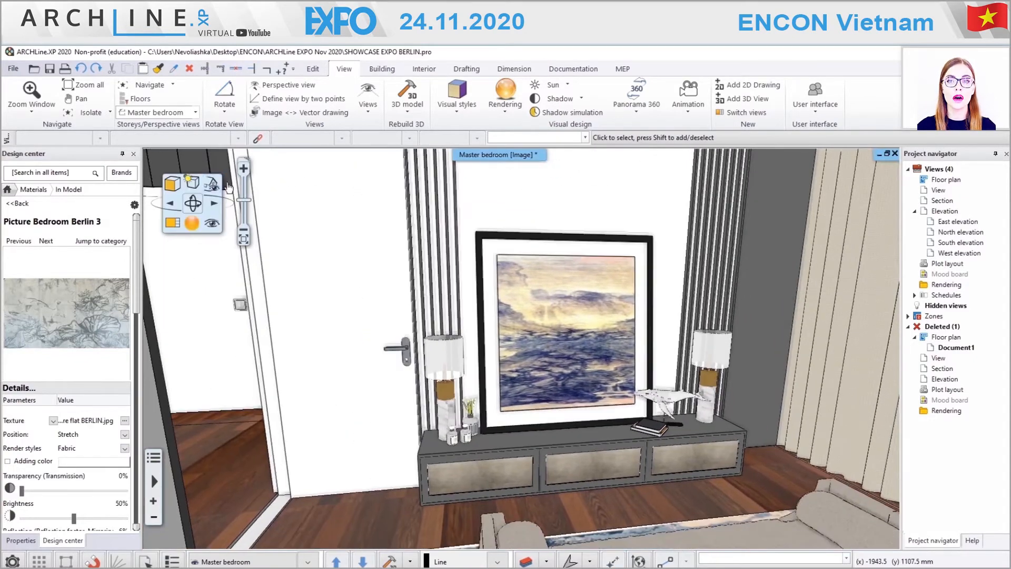
{"action": "left_click", "coordinate": [211, 226]}
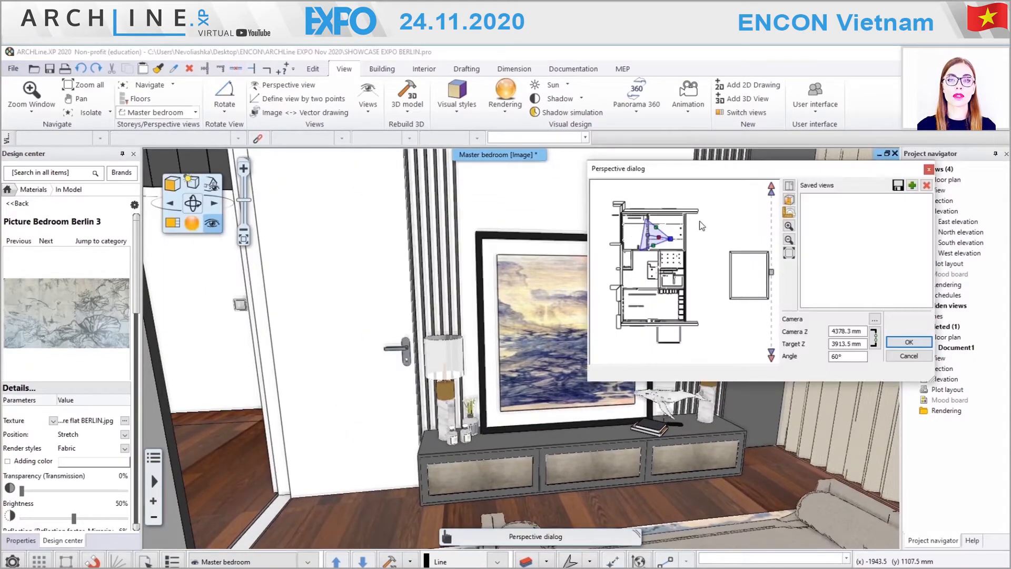
{"action": "scroll", "coordinate": [662, 241], "scroll_direction": "up", "scroll_amount": 3}
{"action": "left_click_drag", "start_coordinate": [683, 266], "coordinate": [705, 255]}
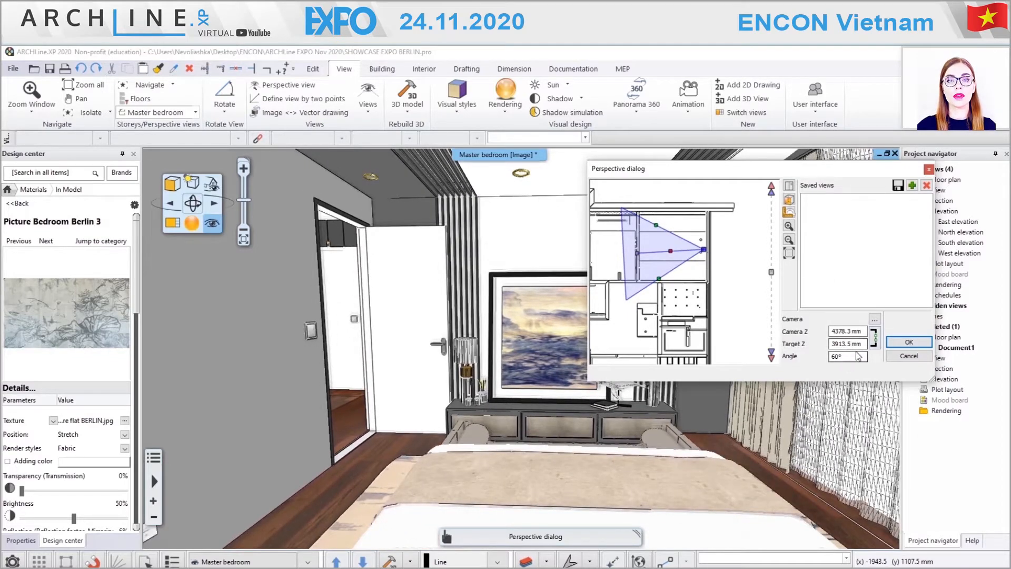
{"action": "mouse_move", "coordinate": [638, 258]}
{"action": "left_mouse_down"}
{"action": "mouse_move", "coordinate": [700, 254]}
{"action": "mouse_move", "coordinate": [649, 252]}
{"action": "left_mouse_up"}
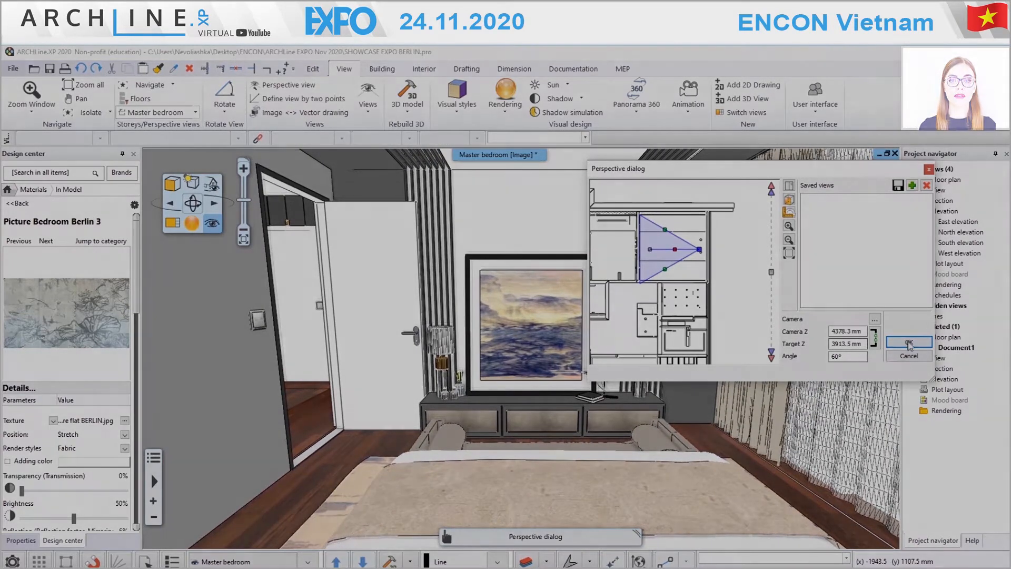
{"action": "left_click", "coordinate": [910, 343]}
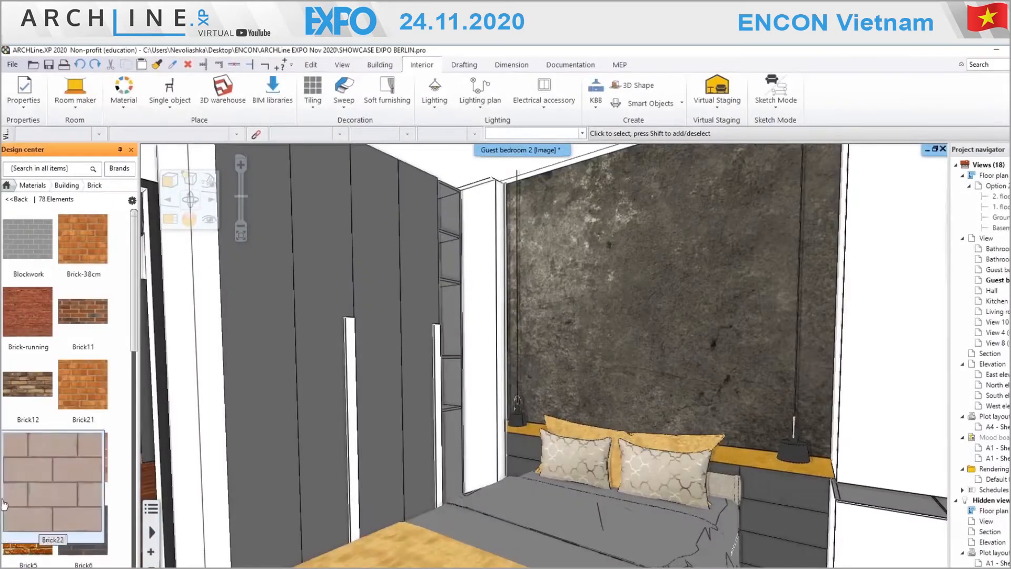
- Apply the Brick-38cm material as painting to the wall behind the bed in Guest bedroom 2
{"action": "mouse_move", "coordinate": [11, 235]}
{"action": "left_click", "coordinate": [79, 259]}
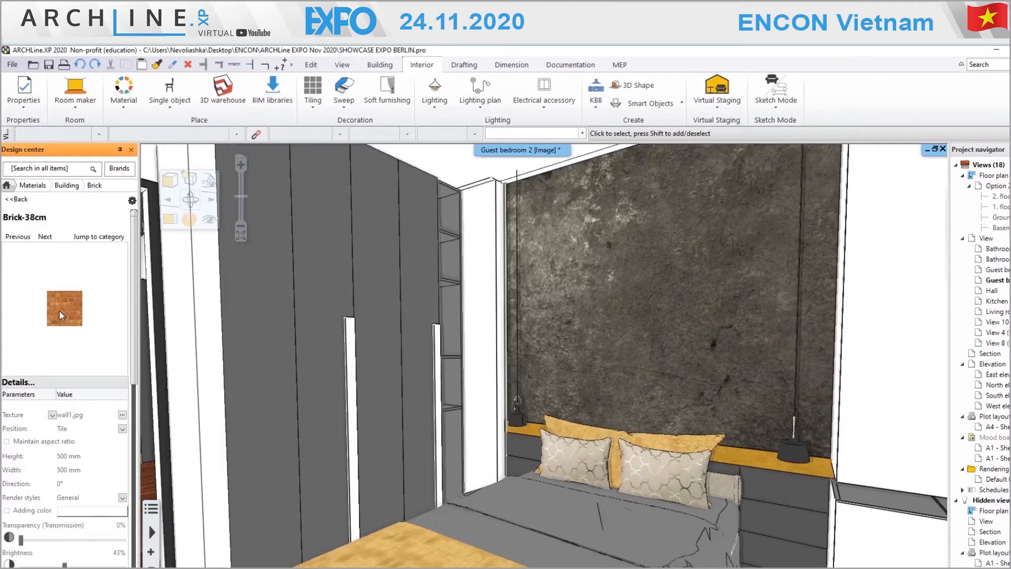
{"action": "mouse_move", "coordinate": [72, 309]}
{"action": "left_mouse_down"}
{"action": "mouse_move", "coordinate": [620, 331]}
{"action": "mouse_move", "coordinate": [652, 306]}
{"action": "left_mouse_up"}
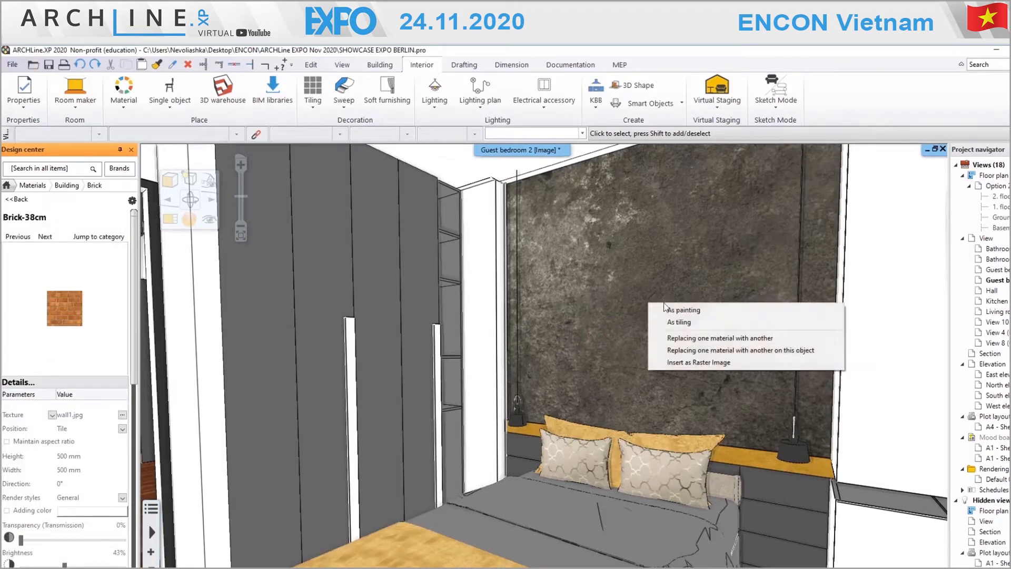
{"action": "left_click", "coordinate": [657, 311]}
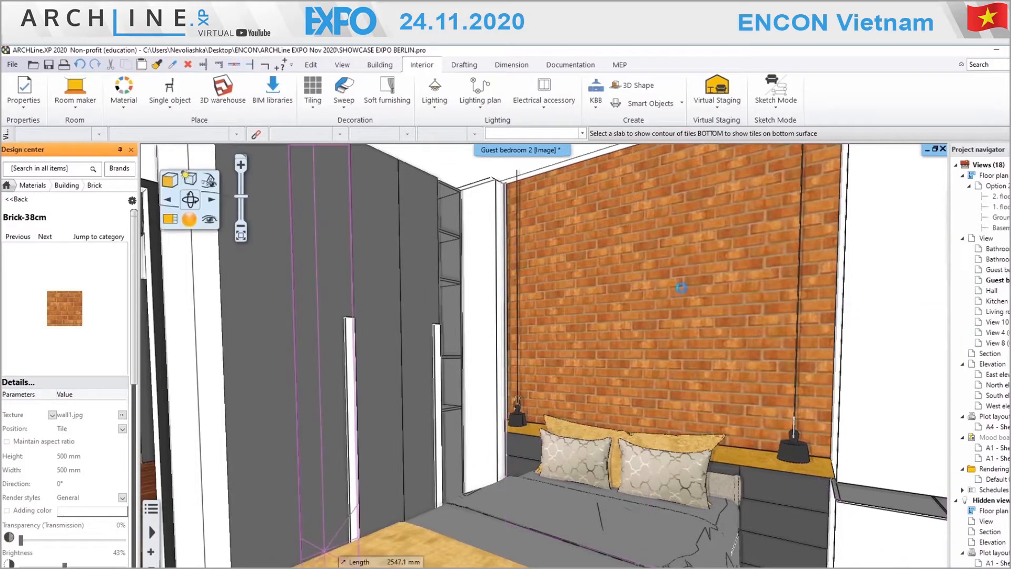
{"action": "key", "text": "Escape"}
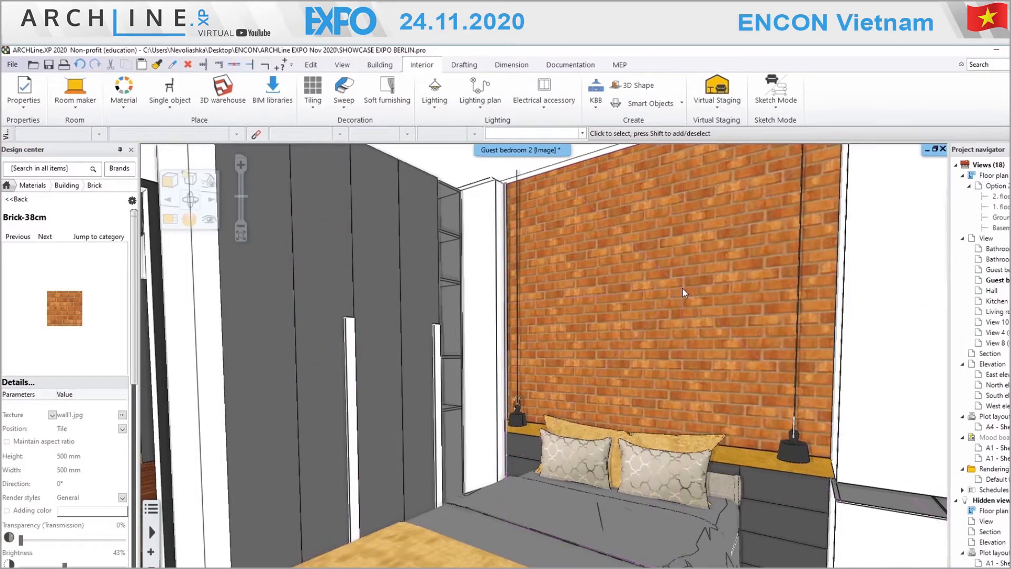
- Open the brick wall's material details and examine its texture size, brightness, reflection, transparency and bump parameters
{"action": "left_click", "coordinate": [681, 289]}
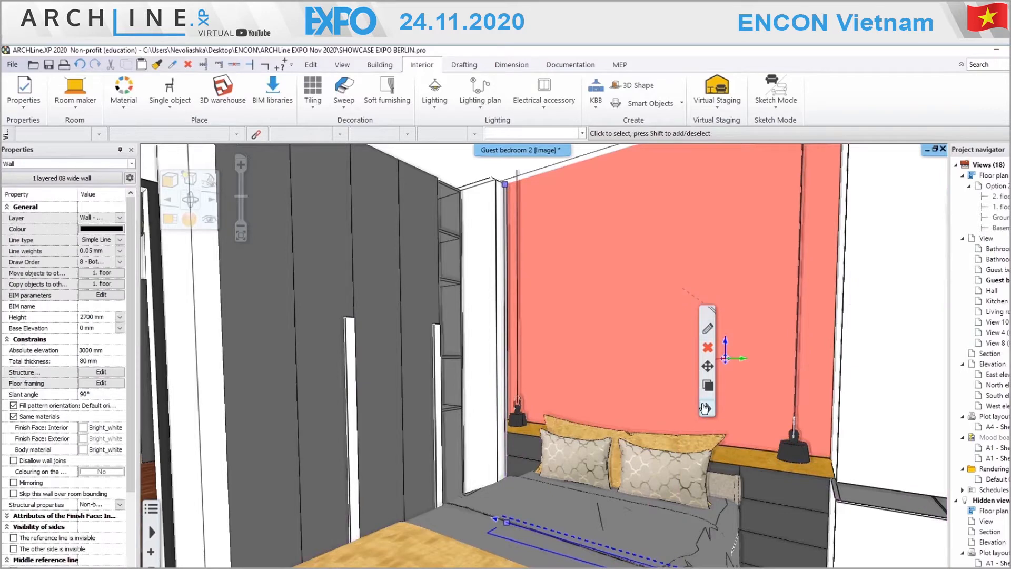
{"action": "left_click", "coordinate": [705, 408]}
{"action": "left_click", "coordinate": [781, 184]}
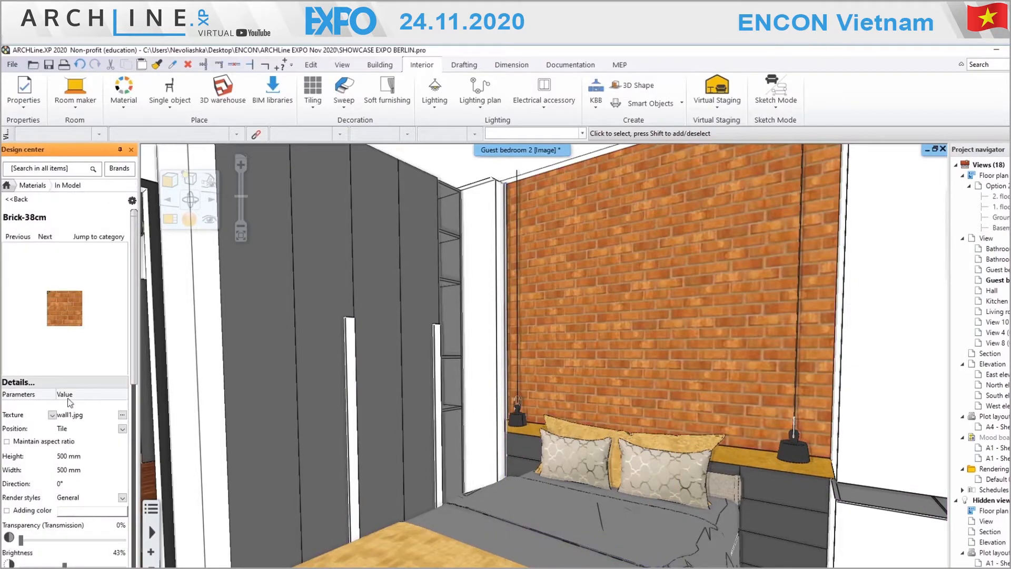
{"action": "scroll", "coordinate": [55, 482], "scroll_direction": "down", "scroll_amount": 3}
{"action": "scroll", "coordinate": [59, 506], "scroll_direction": "up", "scroll_amount": 3}
{"action": "scroll", "coordinate": [89, 345], "scroll_direction": "down", "scroll_amount": 6}
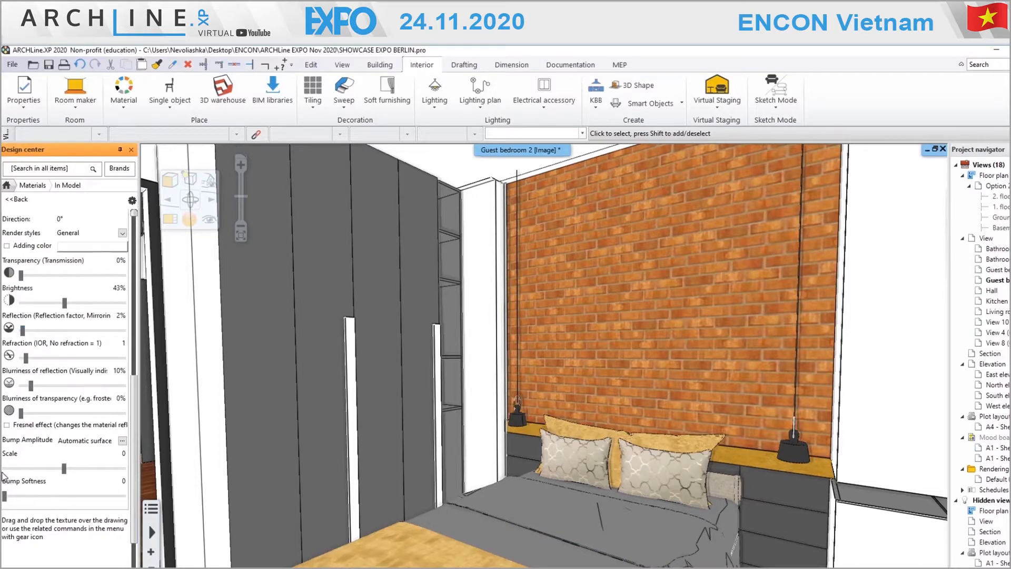
- Undo the brick painting on the wall and return to the list of material categories
{"action": "left_click", "coordinate": [79, 64]}
{"action": "left_click", "coordinate": [79, 64]}
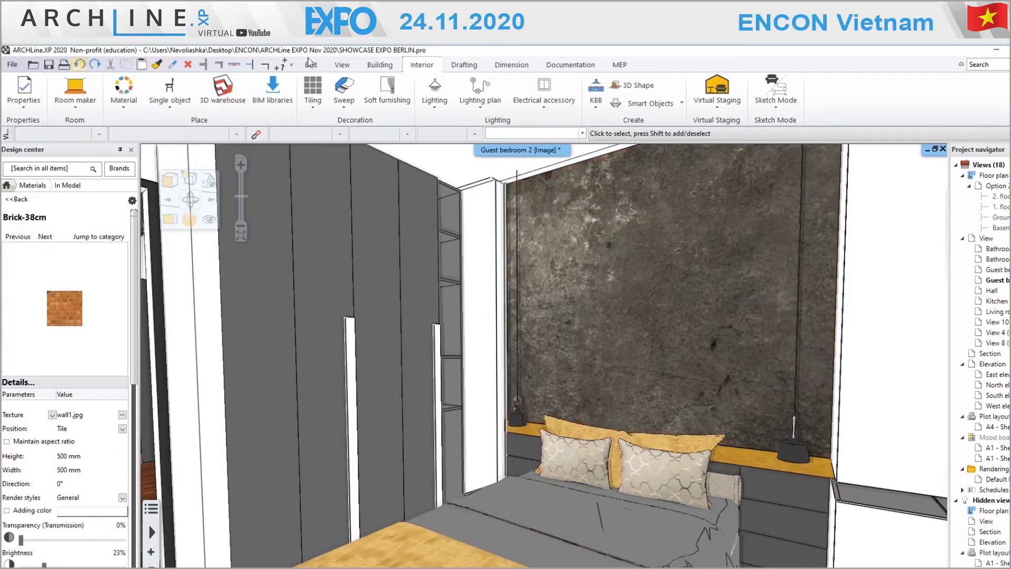
{"action": "left_click", "coordinate": [50, 375]}
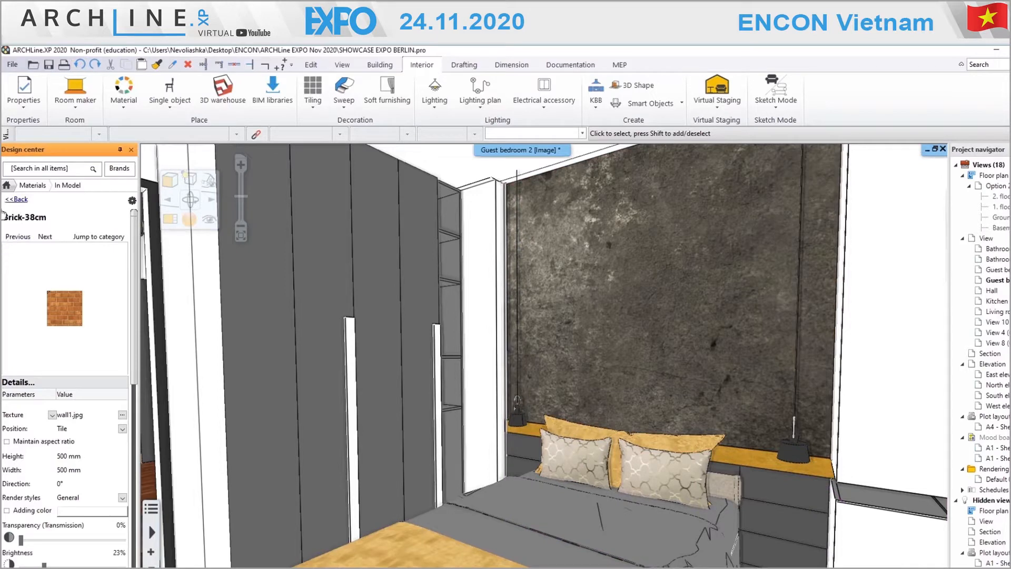
{"action": "left_click", "coordinate": [20, 200]}
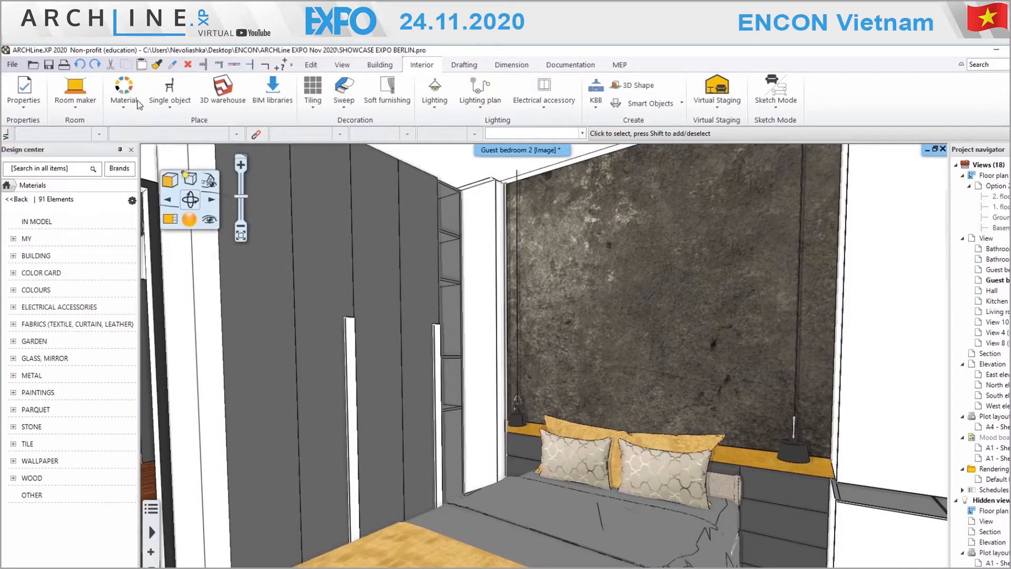
- Start a new material and set its category to MY
{"action": "left_click", "coordinate": [132, 200]}
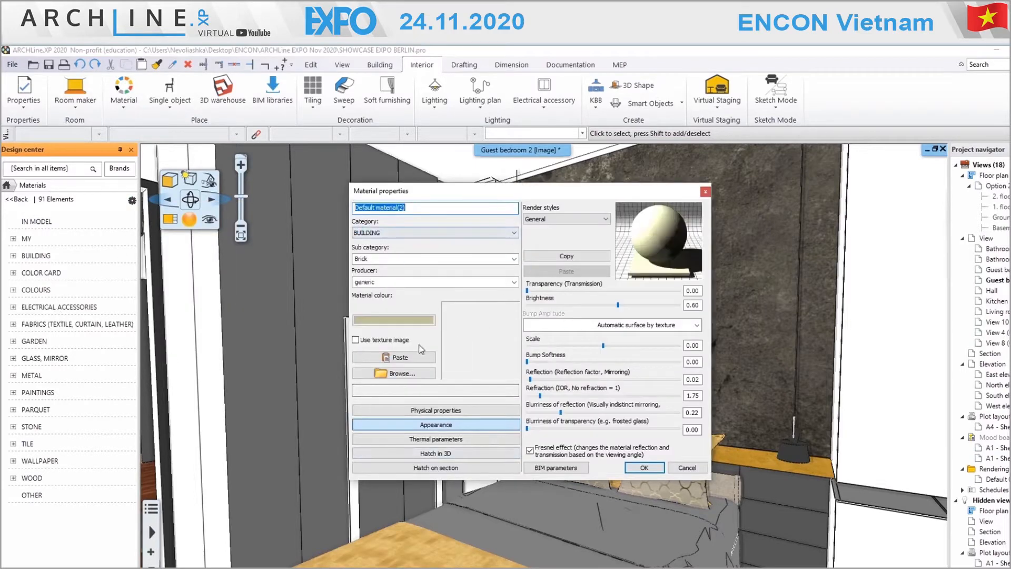
{"action": "left_click", "coordinate": [418, 233]}
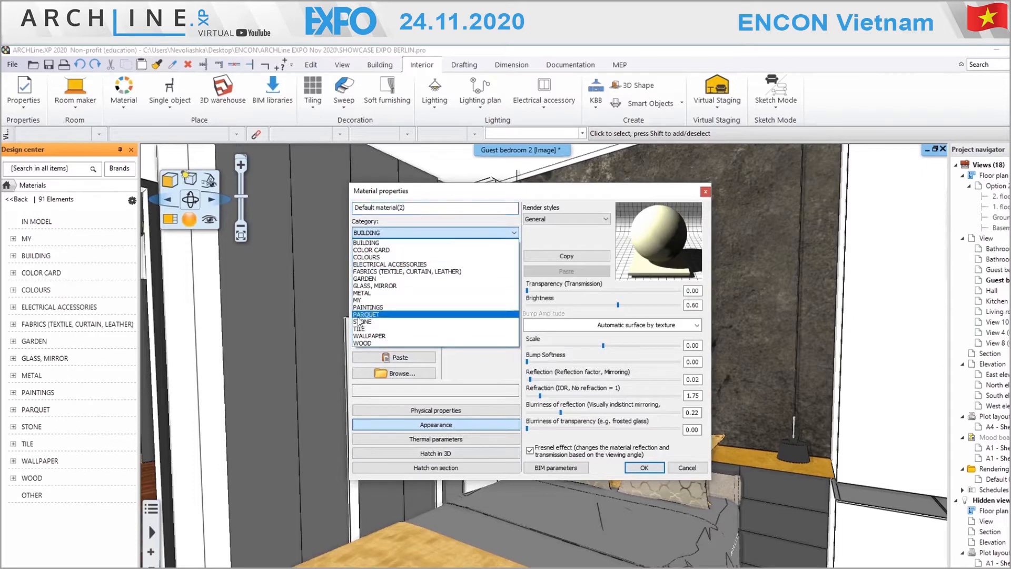
{"action": "left_click", "coordinate": [359, 299]}
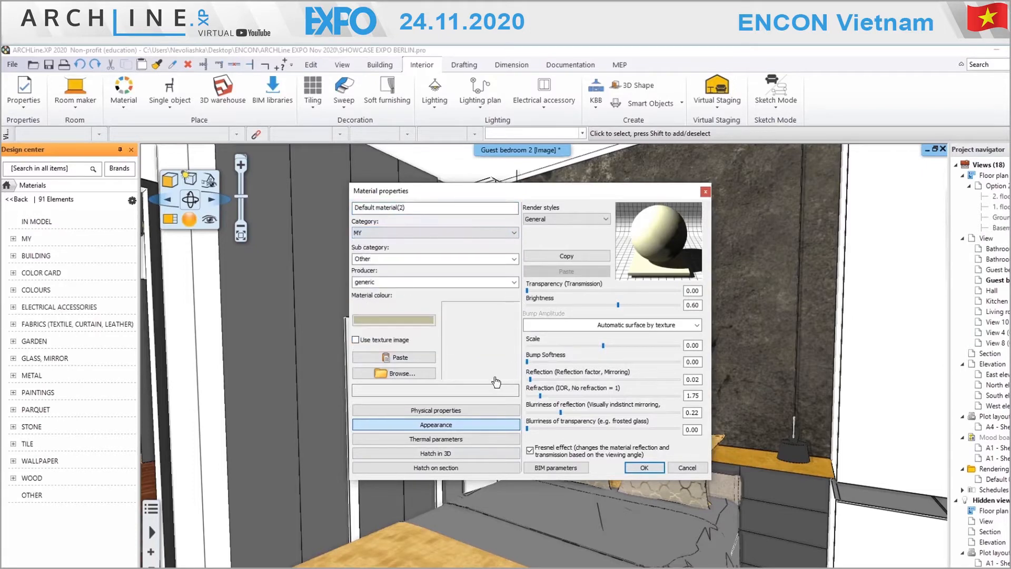
- Load triangles-2160x1920-colorful-hd-5505.jpg from the backgrounds folder as the new material's texture image
{"action": "left_click", "coordinate": [413, 376]}
{"action": "scroll", "coordinate": [493, 376], "scroll_direction": "down", "scroll_amount": 5}
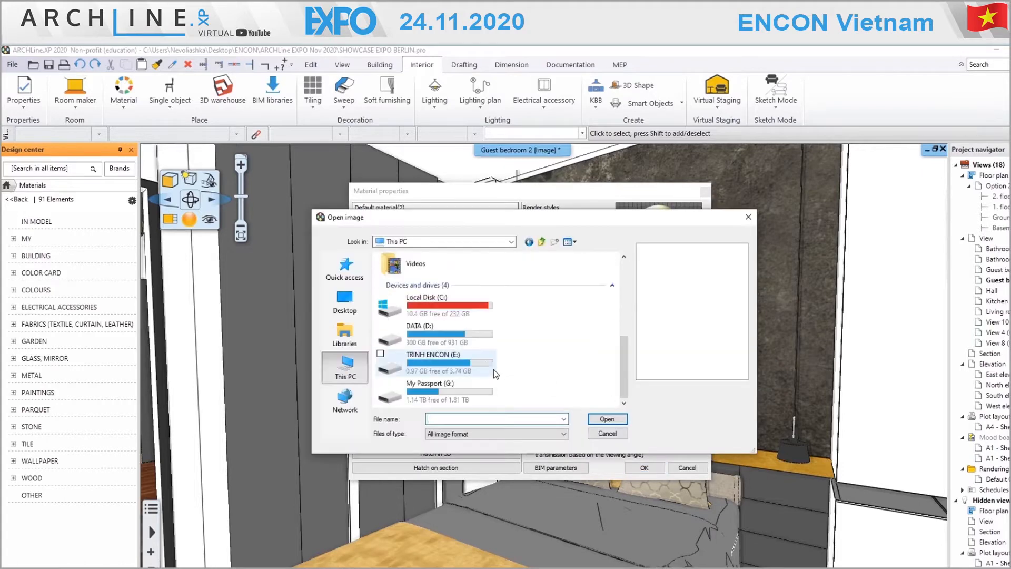
{"action": "double_click", "coordinate": [448, 360]}
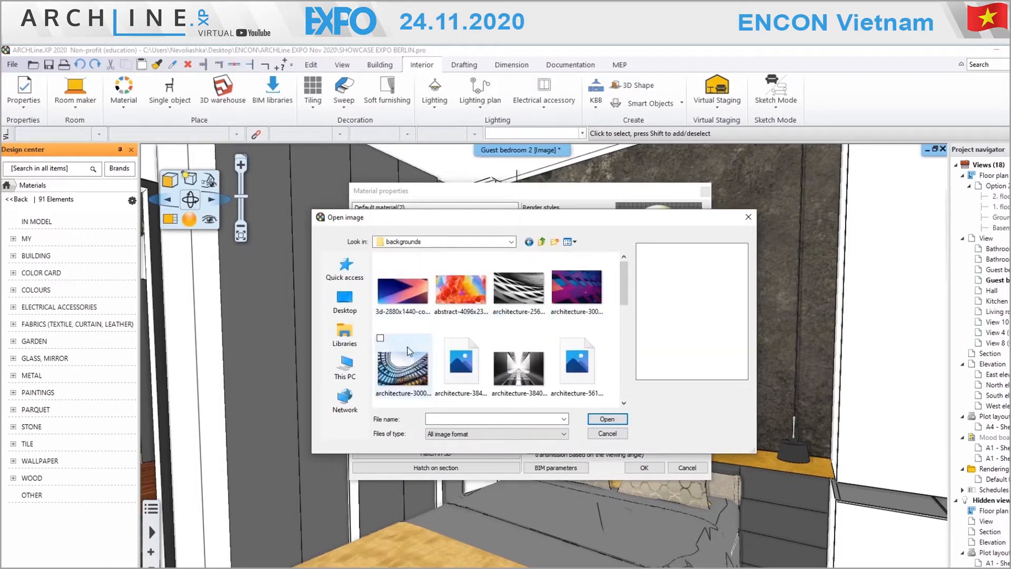
{"action": "scroll", "coordinate": [495, 324], "scroll_direction": "down", "scroll_amount": 3}
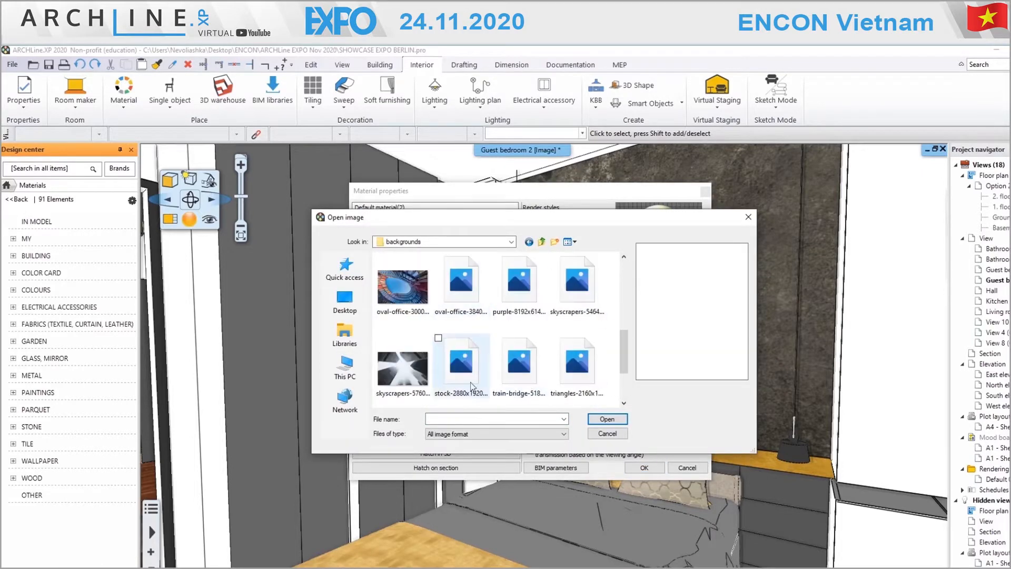
{"action": "left_click", "coordinate": [577, 364]}
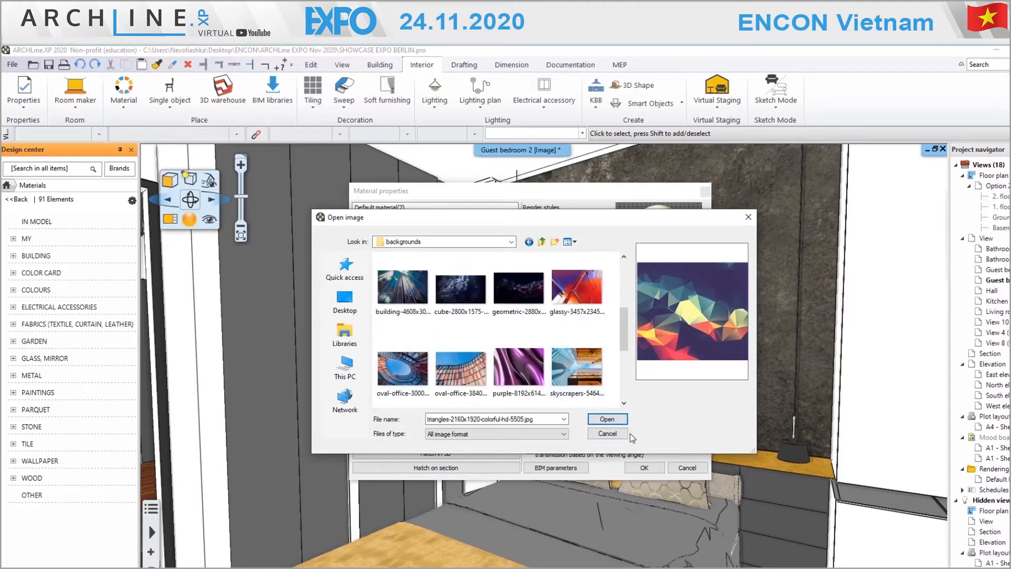
{"action": "left_click", "coordinate": [607, 419]}
{"action": "left_click", "coordinate": [555, 361]}
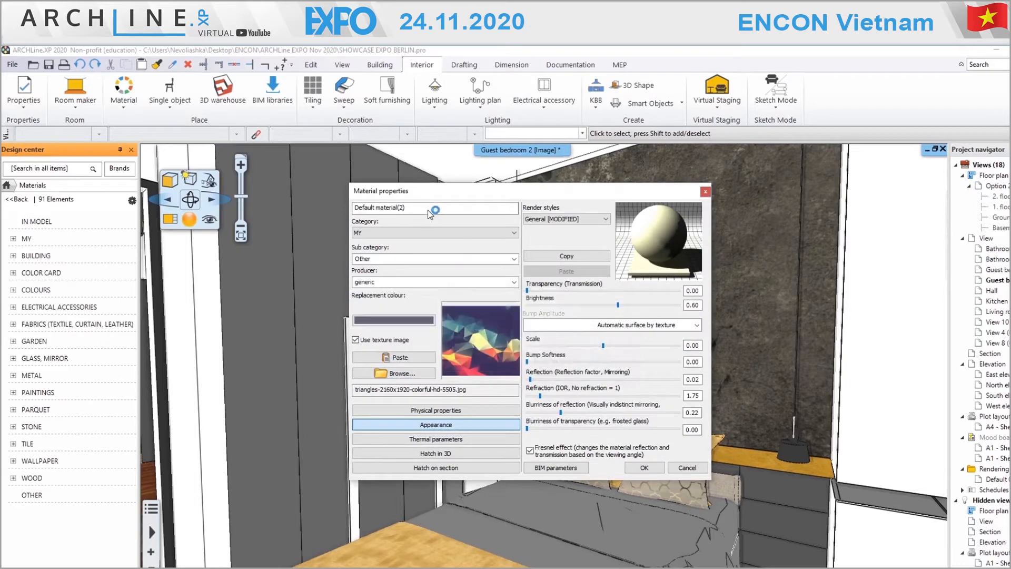
- Name the new material Archlinexp WALL and set its texture position to Stretch
{"action": "left_click_drag", "start_coordinate": [413, 211], "coordinate": [337, 207]}
{"action": "type", "text": "Archlinexp WALL"}
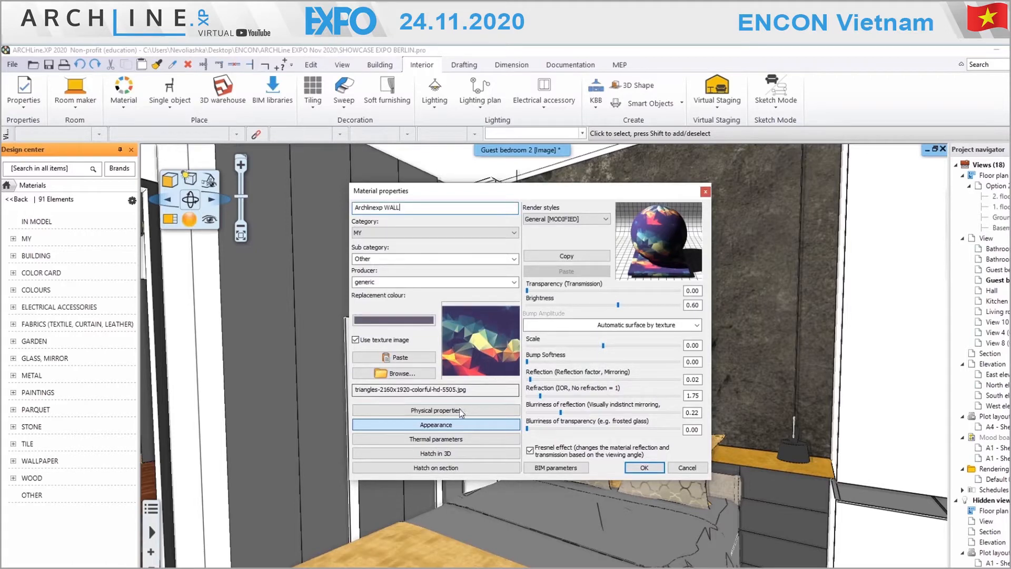
{"action": "left_click", "coordinate": [436, 411]}
{"action": "left_click", "coordinate": [667, 212]}
{"action": "left_click", "coordinate": [639, 229]}
- Try the Parquet and Metal render styles on the material, return it to General and save the material
{"action": "left_click", "coordinate": [436, 425]}
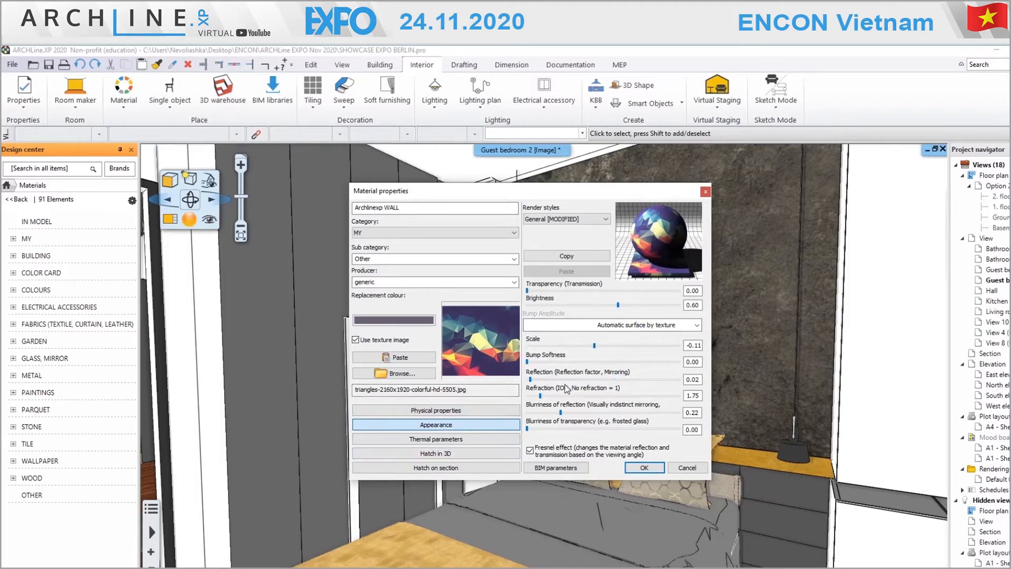
{"action": "left_click", "coordinate": [586, 220]}
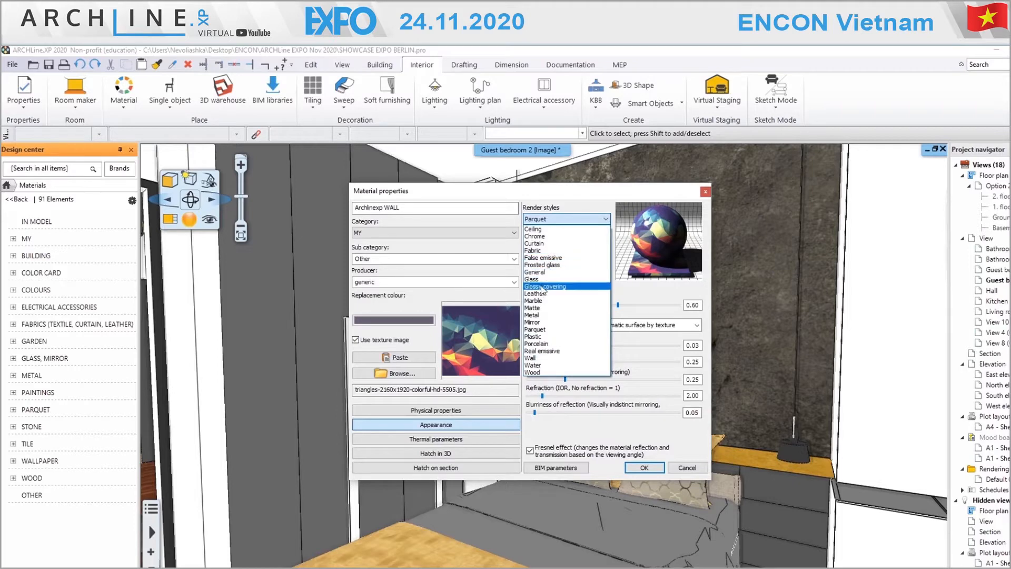
{"action": "left_click", "coordinate": [543, 315]}
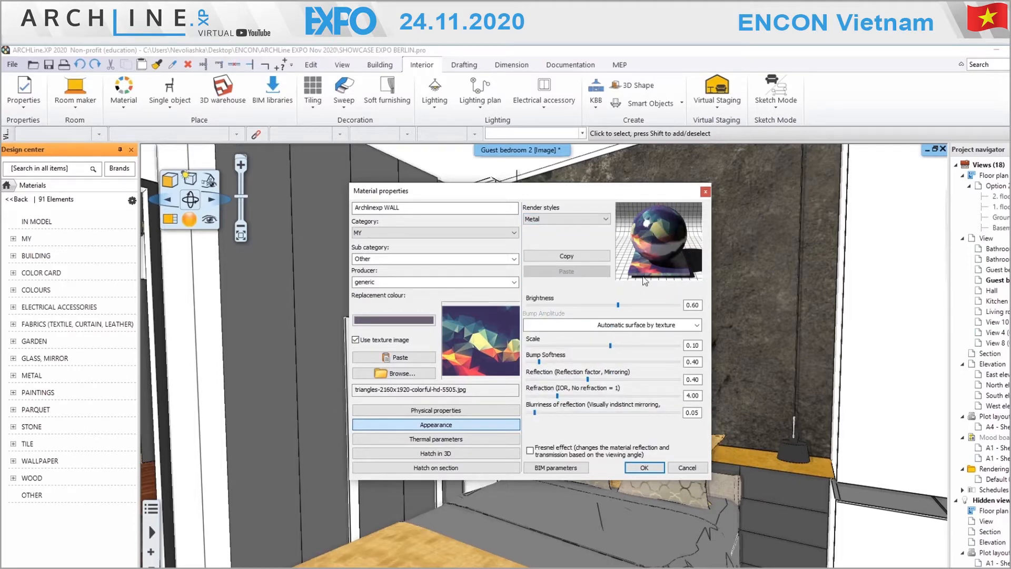
{"action": "left_click", "coordinate": [554, 223]}
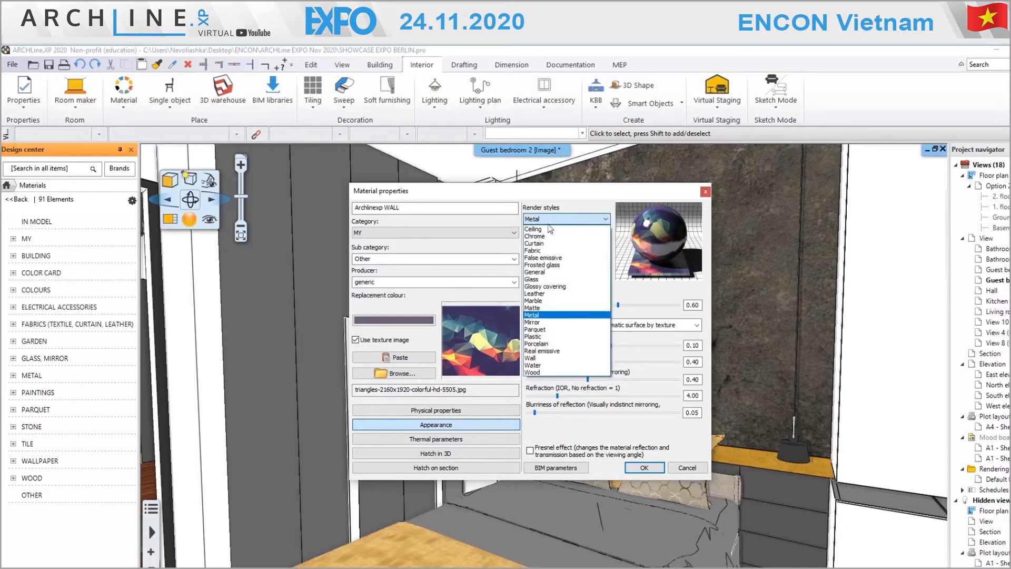
{"action": "left_click", "coordinate": [553, 275]}
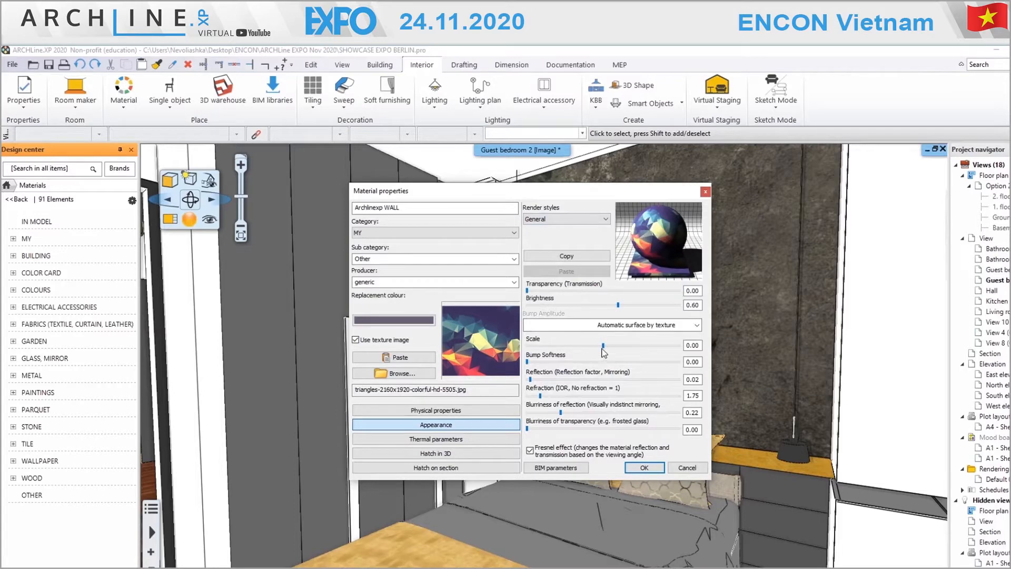
{"action": "left_click", "coordinate": [644, 467]}
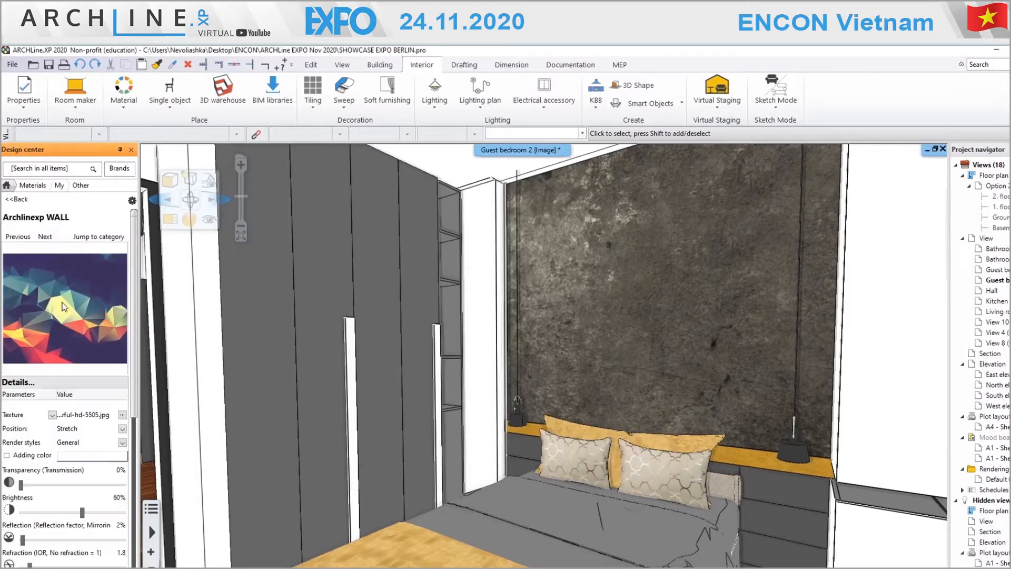
- Apply the Archlinexp WALL material as painting to the wall behind the bed in Guest bedroom 2
{"action": "left_click_drag", "start_coordinate": [43, 311], "coordinate": [624, 299]}
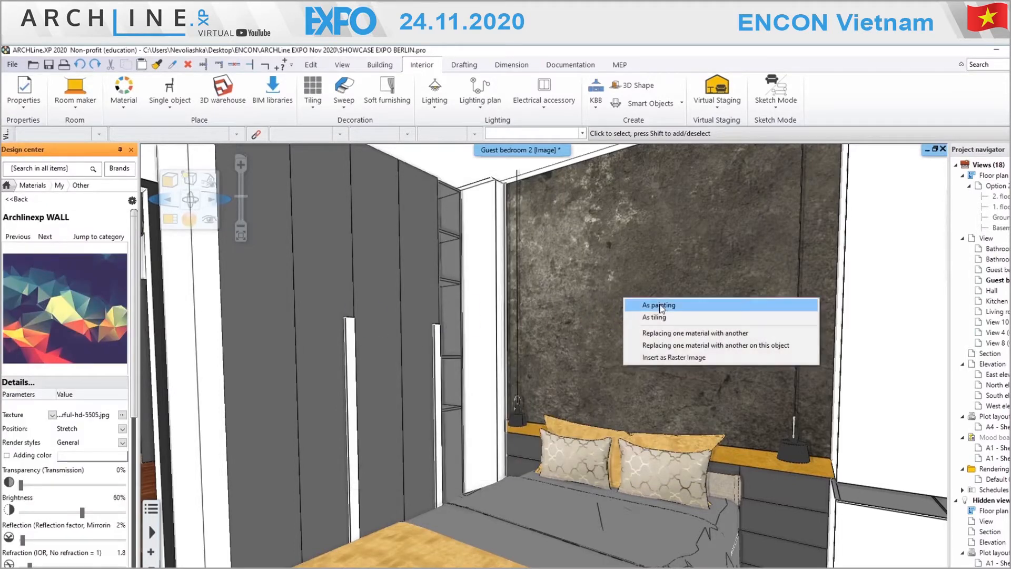
{"action": "left_click", "coordinate": [653, 317]}
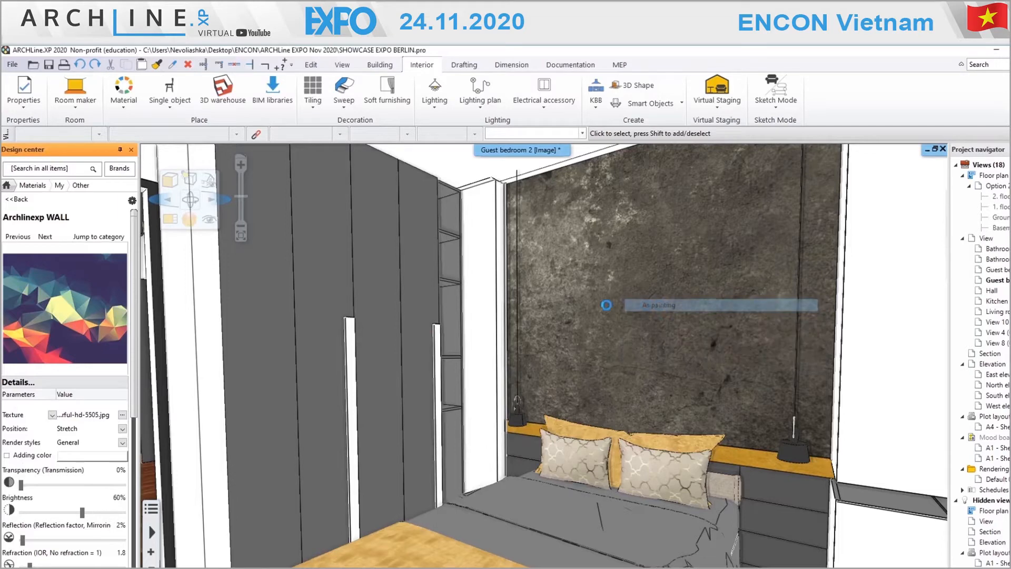
{"action": "left_click", "coordinate": [595, 313]}
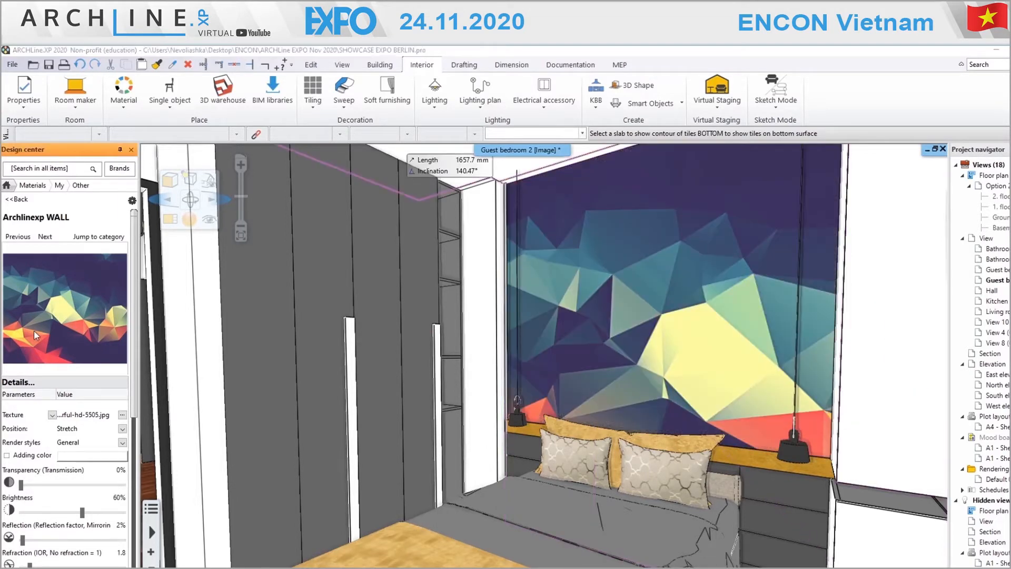
- Set the Archlinexp WALL texture position to Tile with a mapping size of 300 mm by 300 mm
{"action": "left_click", "coordinate": [474, 410]}
{"action": "left_click", "coordinate": [653, 212]}
{"action": "left_click", "coordinate": [648, 221]}
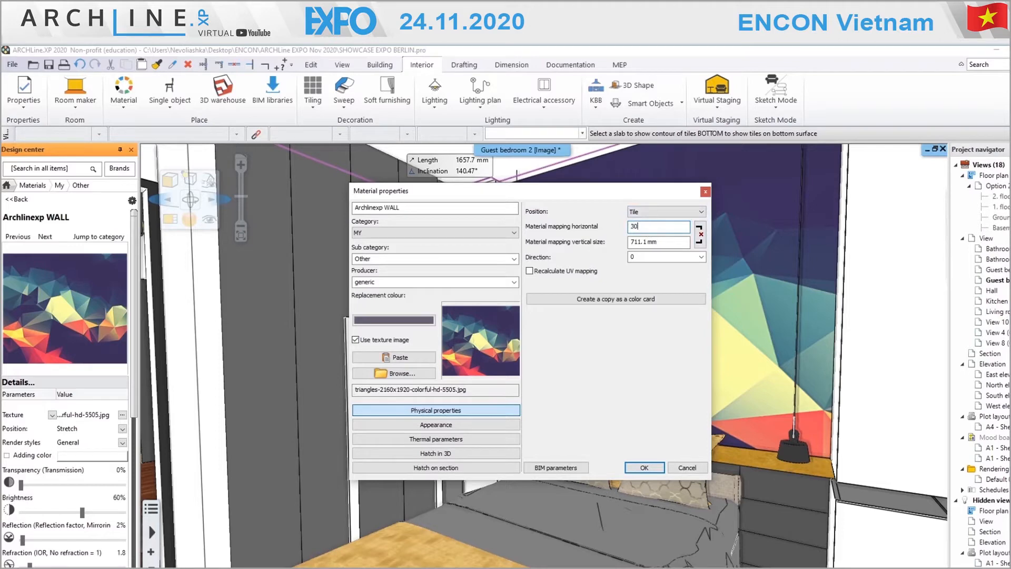
{"action": "left_click", "coordinate": [680, 243]}
{"action": "left_click_drag", "start_coordinate": [674, 246], "coordinate": [603, 247]}
{"action": "left_click", "coordinate": [644, 469]}
{"action": "left_click", "coordinate": [545, 362]}
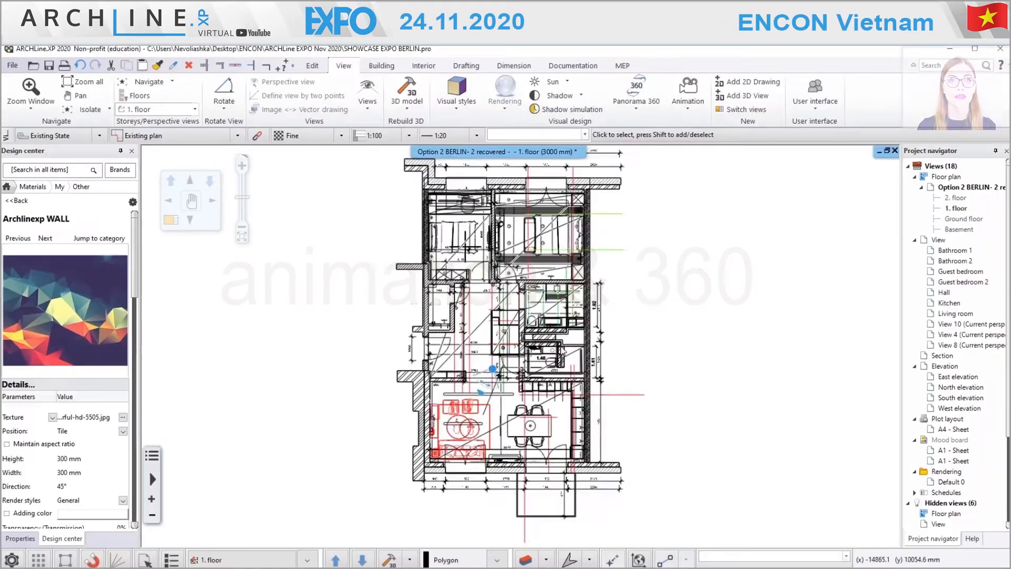
- Define a five-point animation path looping around the dining table on the 1. floor plan, ending at its start point
{"action": "scroll", "coordinate": [522, 348], "scroll_direction": "up", "scroll_amount": 5}
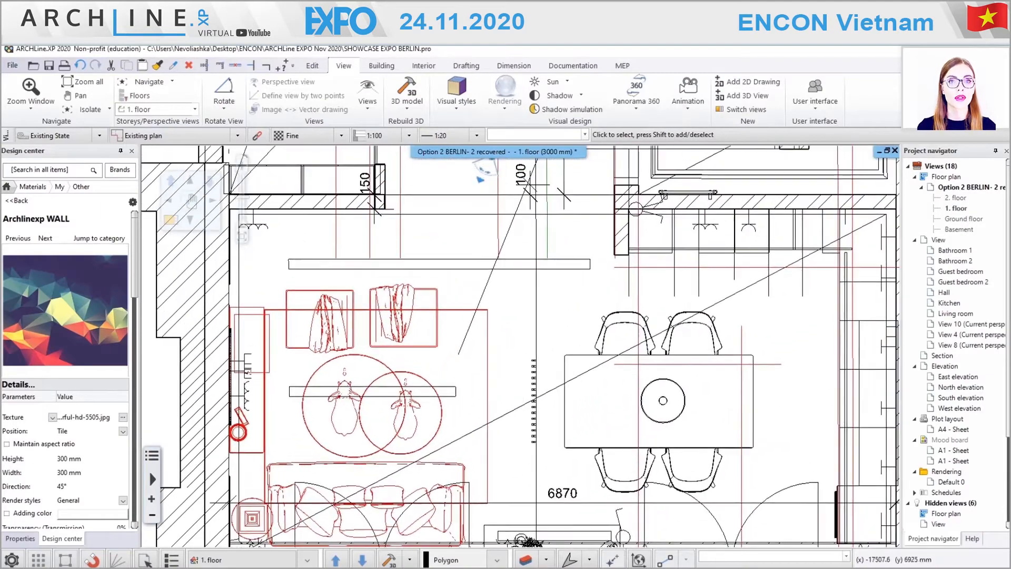
{"action": "scroll", "coordinate": [471, 429], "scroll_direction": "down", "scroll_amount": 2}
{"action": "left_click", "coordinate": [688, 95]}
{"action": "mouse_move", "coordinate": [706, 147]}
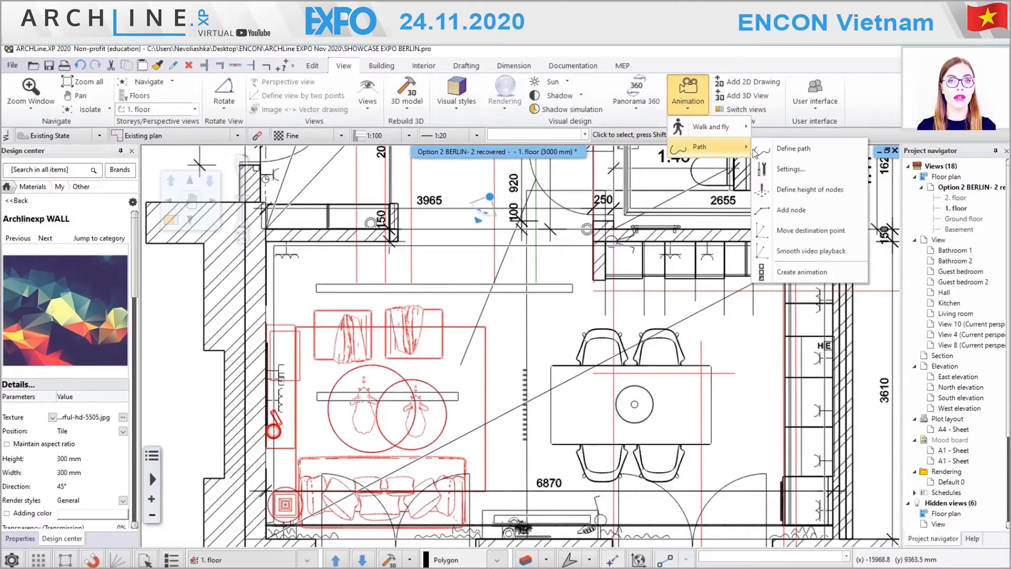
{"action": "left_click", "coordinate": [793, 149]}
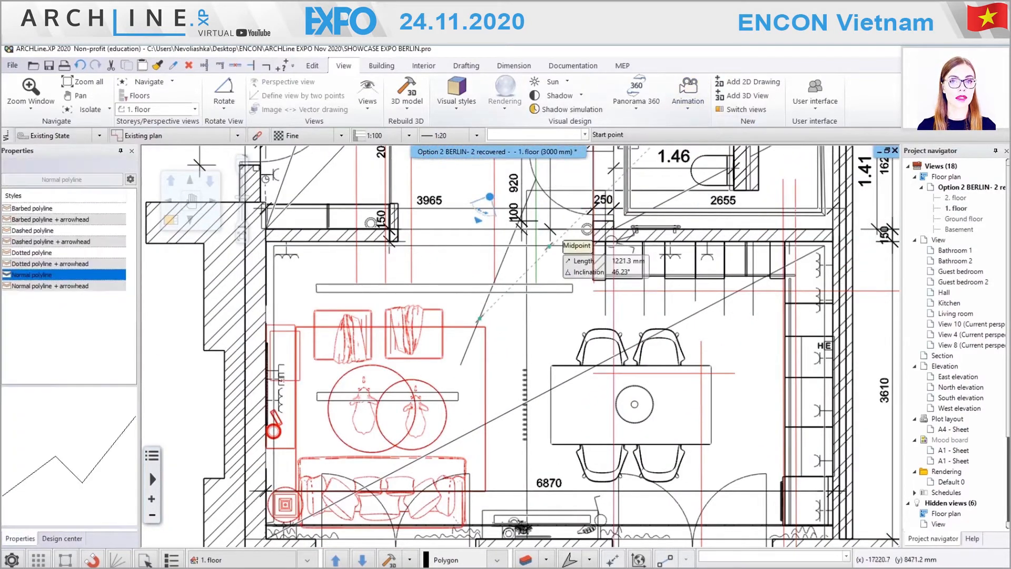
{"action": "left_click", "coordinate": [508, 319]}
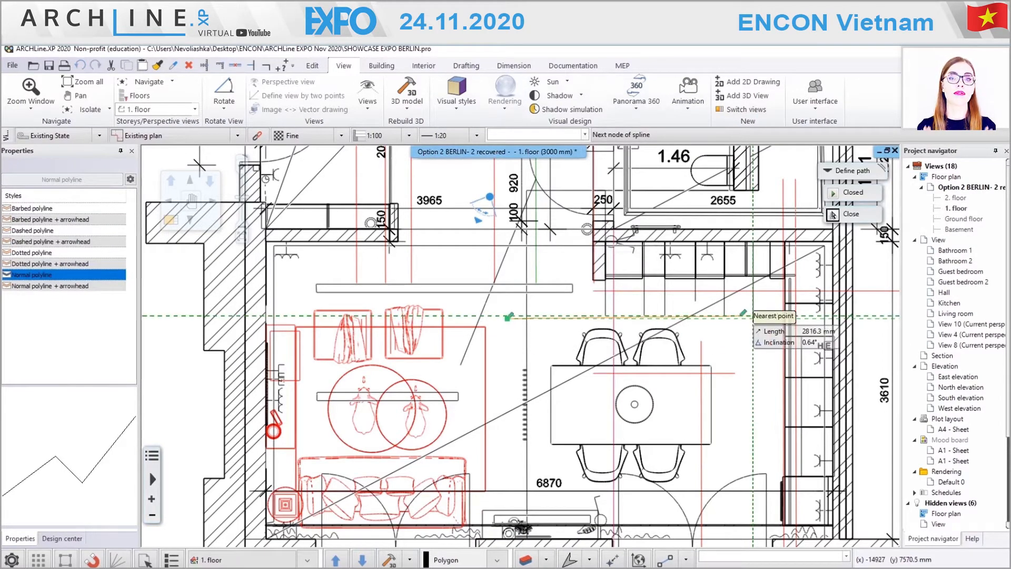
{"action": "left_click", "coordinate": [743, 318]}
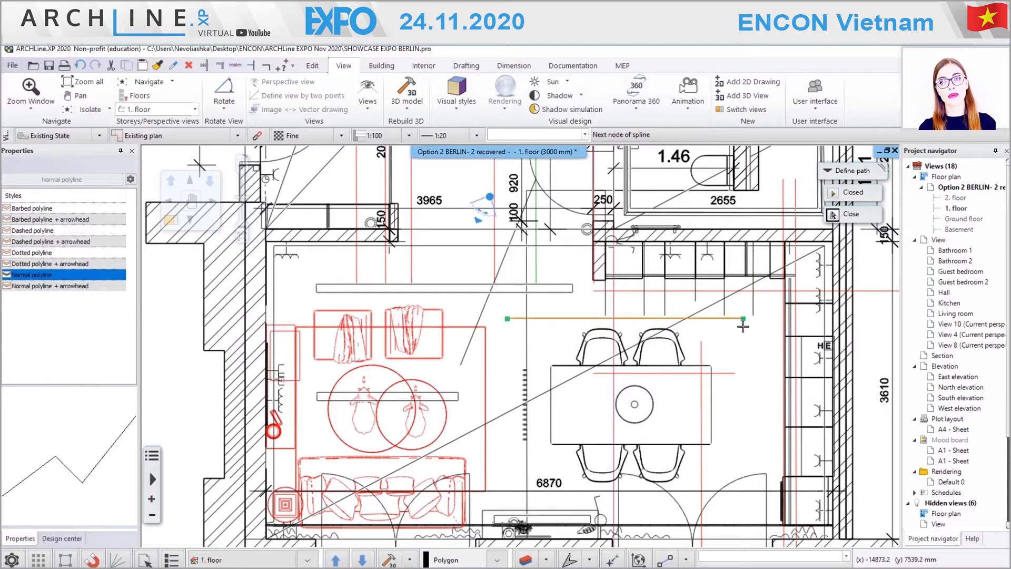
{"action": "left_click", "coordinate": [725, 459]}
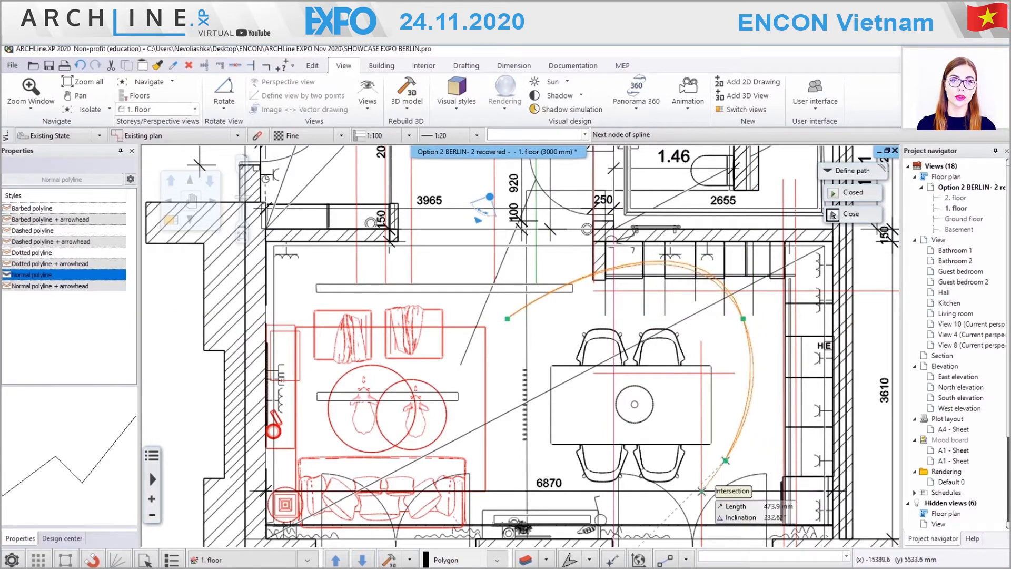
{"action": "left_click", "coordinate": [549, 491]}
{"action": "left_click", "coordinate": [507, 319]}
{"action": "key", "text": "Return"}
- Place the animation's target point near the dining table's upper-right chair and accept the observer and target heights
{"action": "left_click", "coordinate": [702, 341]}
{"action": "key", "text": "Return"}
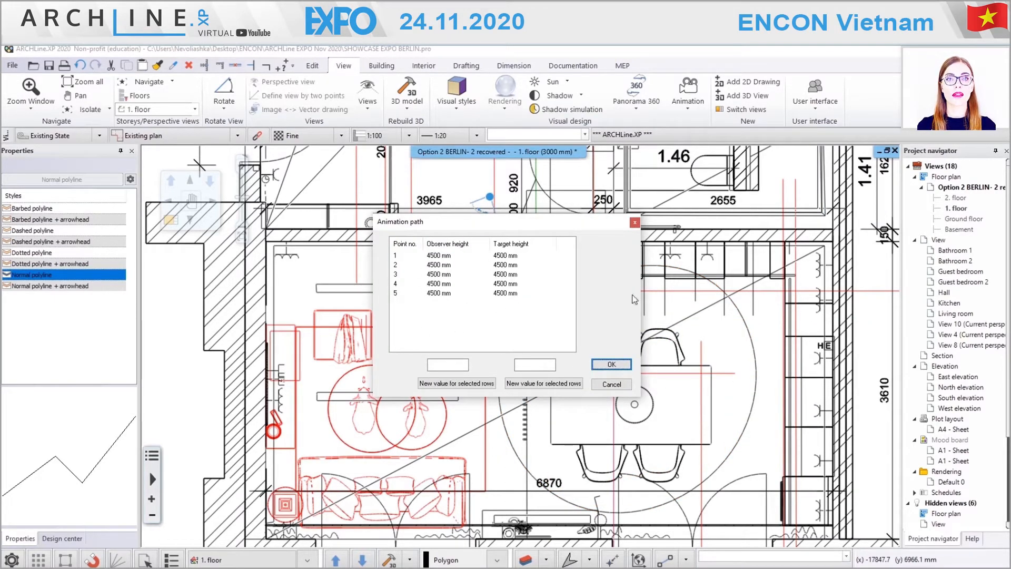
{"action": "left_click", "coordinate": [611, 365]}
- Preview the path animation and lengthen its time in the animation settings
{"action": "left_click", "coordinate": [223, 537]}
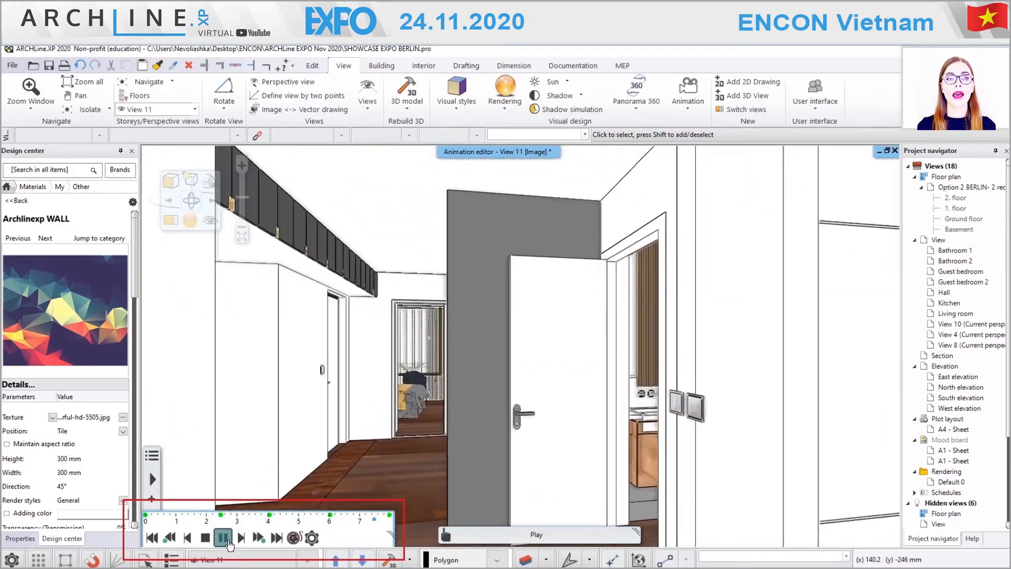
{"action": "left_click", "coordinate": [226, 541]}
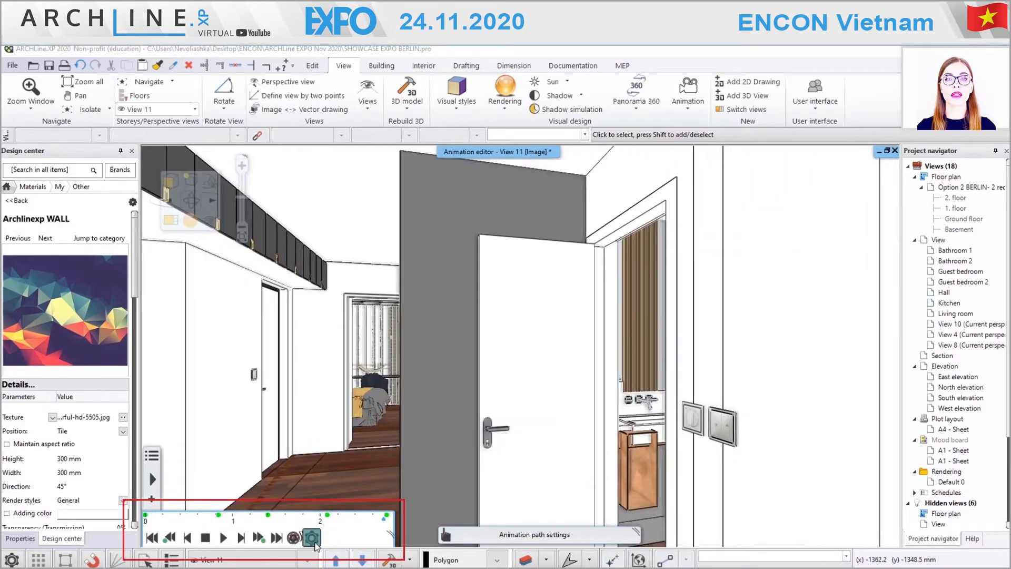
{"action": "left_click", "coordinate": [314, 541]}
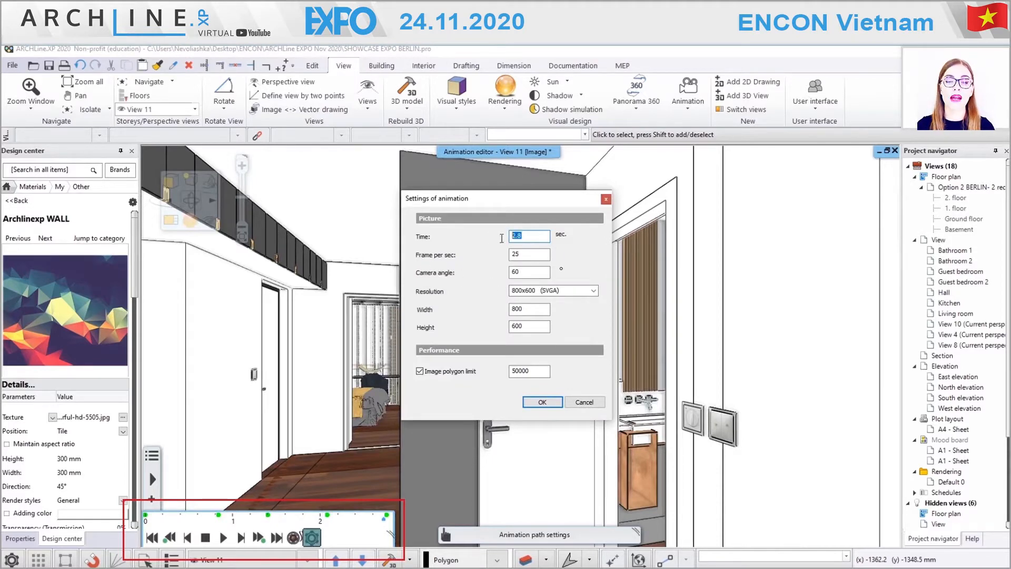
{"action": "key", "text": "Return"}
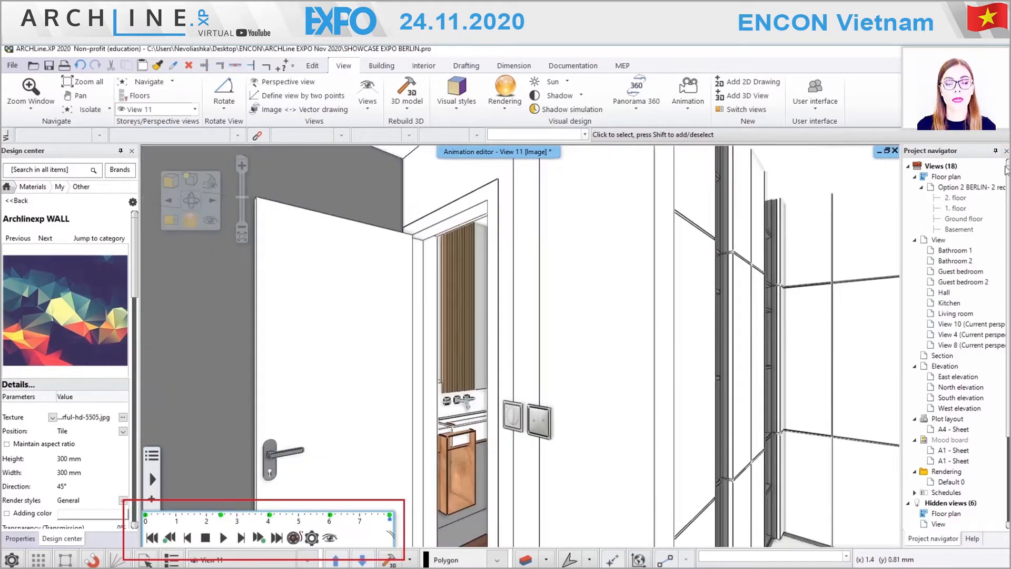
- Set the opening angle of the glazed double door below the dining table on the 1. floor plan to 0
{"action": "double_click", "coordinate": [955, 208]}
{"action": "scroll", "coordinate": [564, 490], "scroll_direction": "up", "scroll_amount": 5}
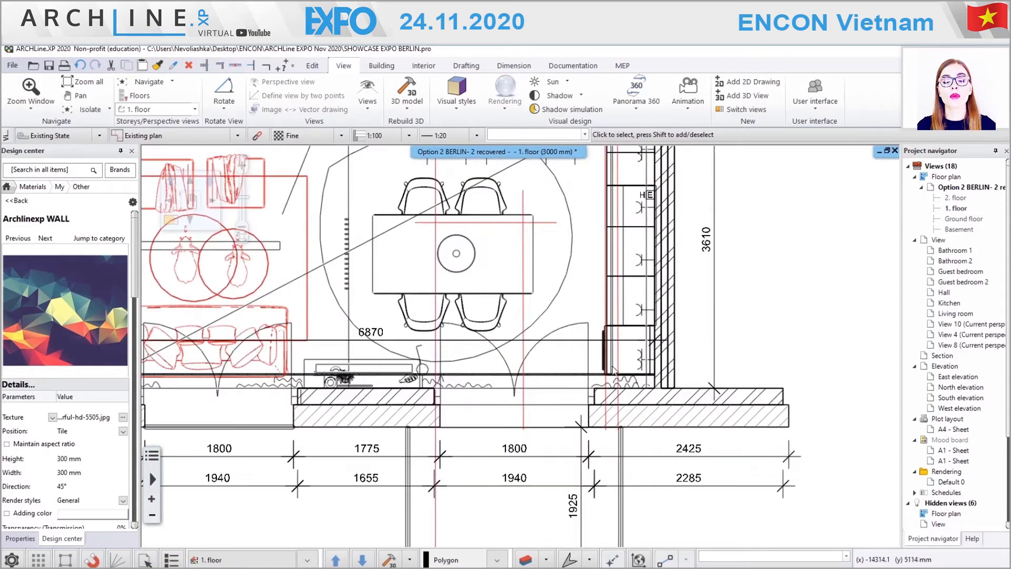
{"action": "left_click", "coordinate": [588, 362]}
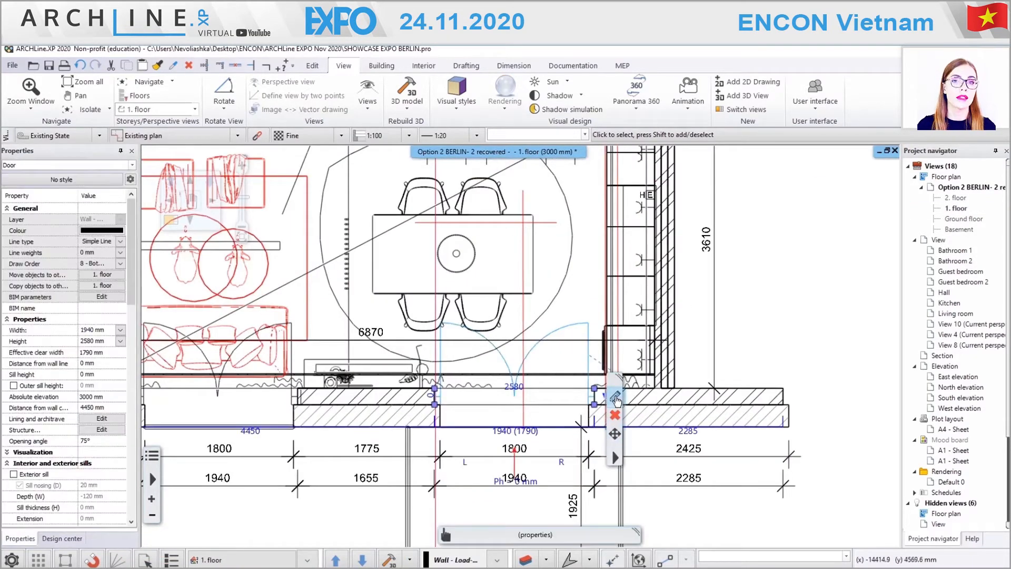
{"action": "left_click", "coordinate": [616, 396]}
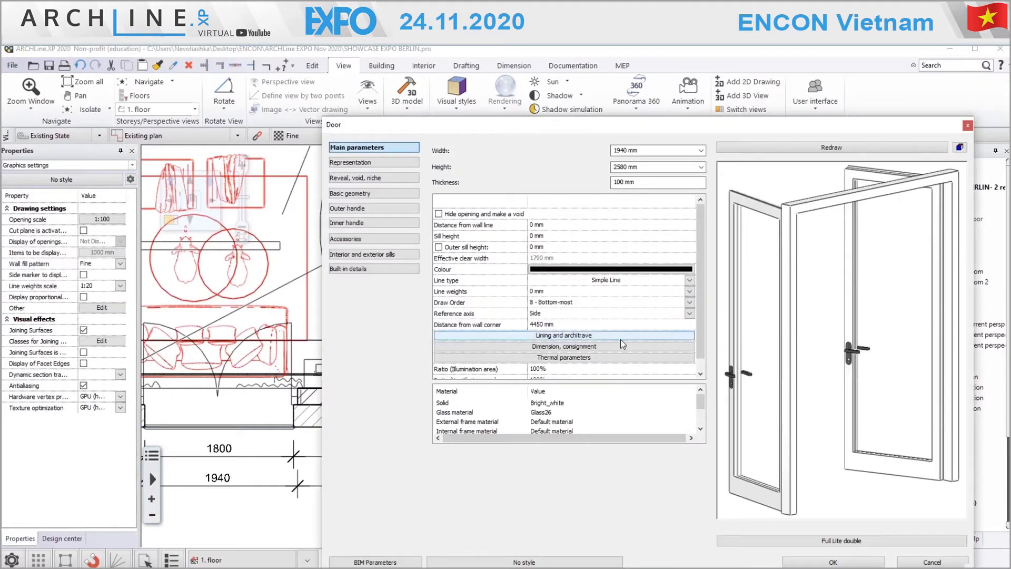
{"action": "left_click", "coordinate": [361, 194]}
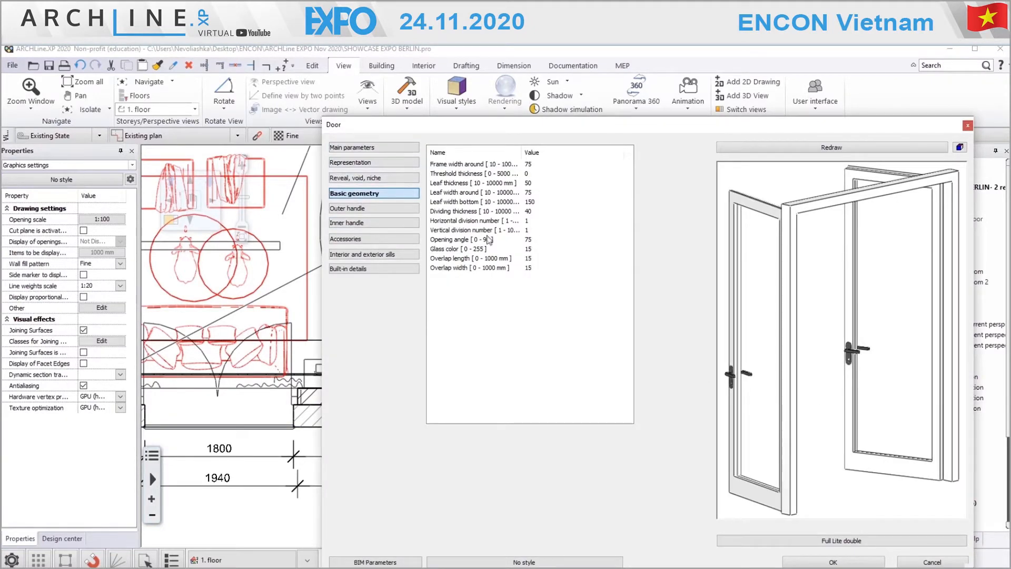
{"action": "left_click", "coordinate": [537, 239]}
{"action": "type", "text": "0"}
{"action": "left_click", "coordinate": [846, 562]}
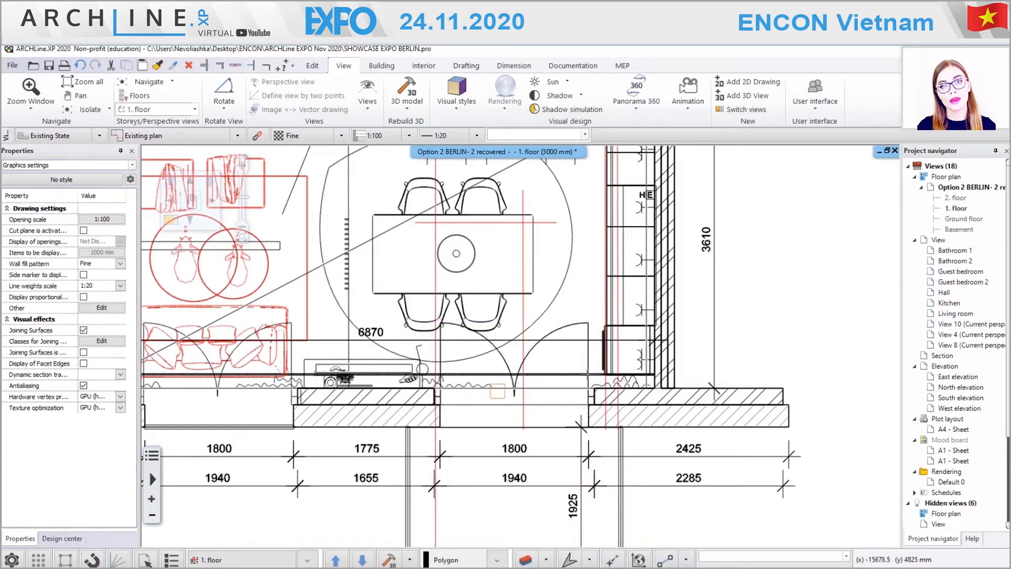
- Create an animation from the spline path around the dining table and play it
{"action": "left_click", "coordinate": [541, 321]}
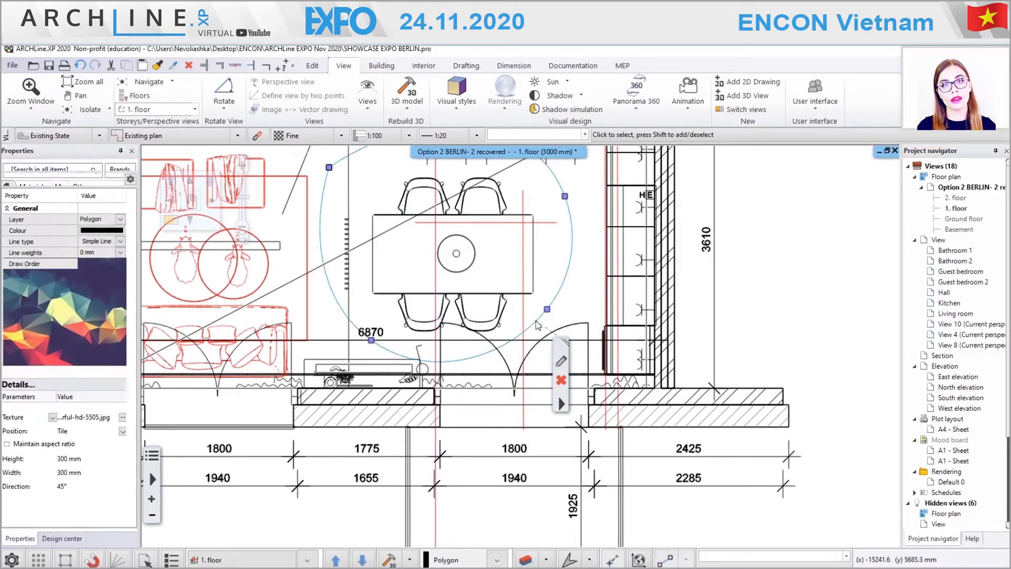
{"action": "right_click", "coordinate": [528, 333]}
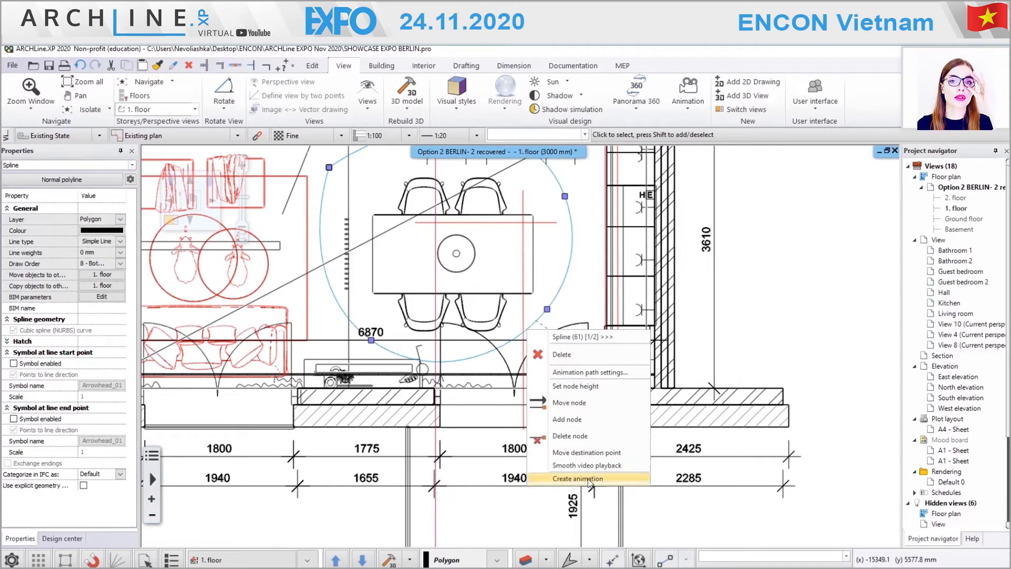
{"action": "left_click", "coordinate": [569, 483]}
{"action": "left_click", "coordinate": [225, 541]}
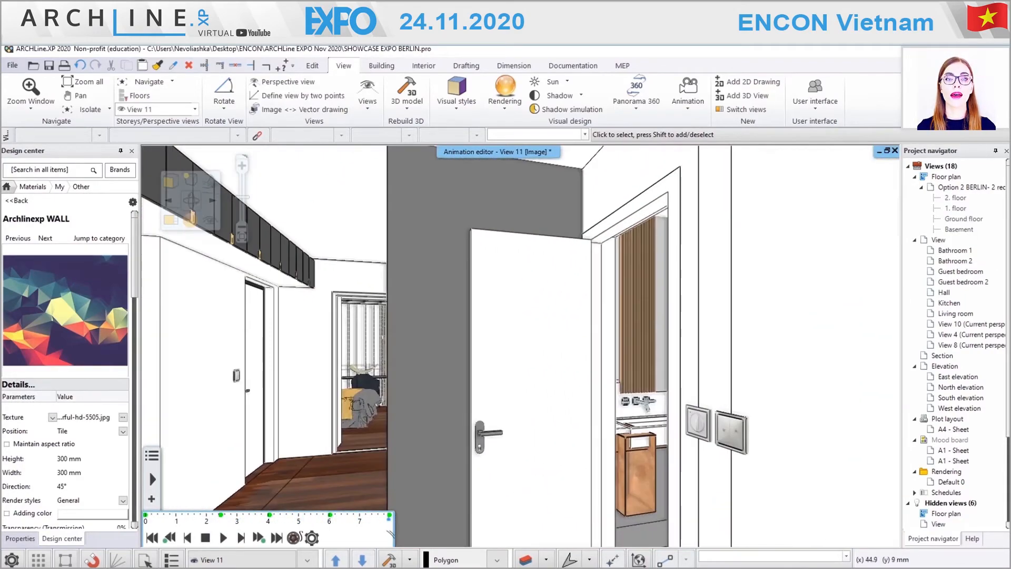
- Check the observer and target heights of the straight animation path on the 1. floor plan and accept them
{"action": "double_click", "coordinate": [964, 210]}
{"action": "left_click", "coordinate": [450, 375]}
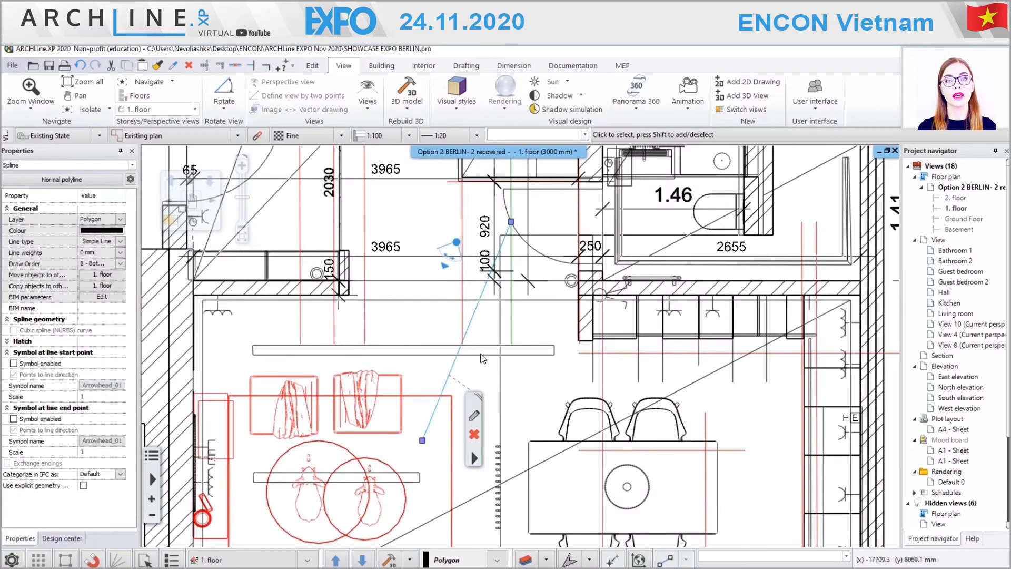
{"action": "left_click", "coordinate": [688, 95]}
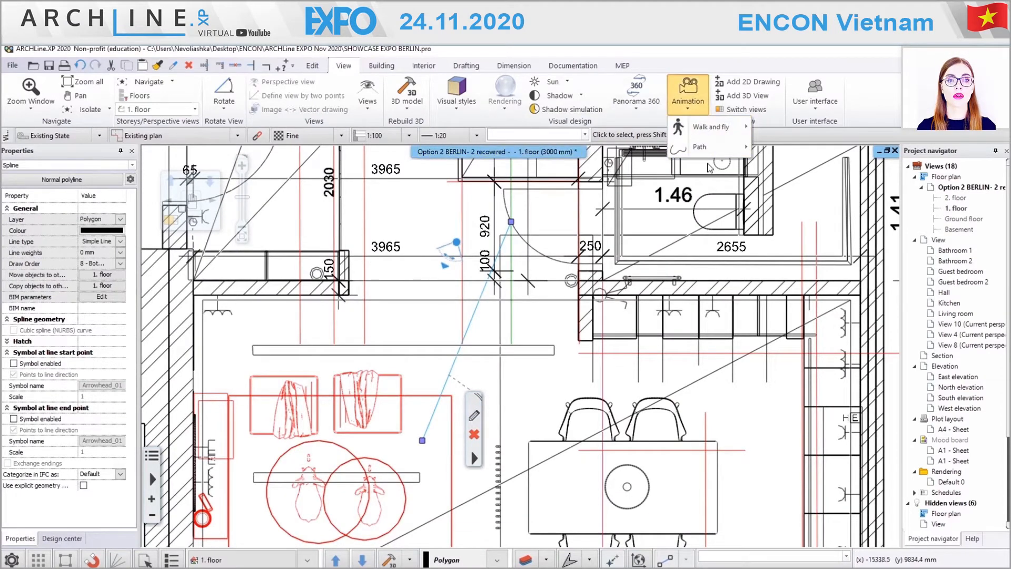
{"action": "mouse_move", "coordinate": [706, 147]}
{"action": "left_click", "coordinate": [803, 195]}
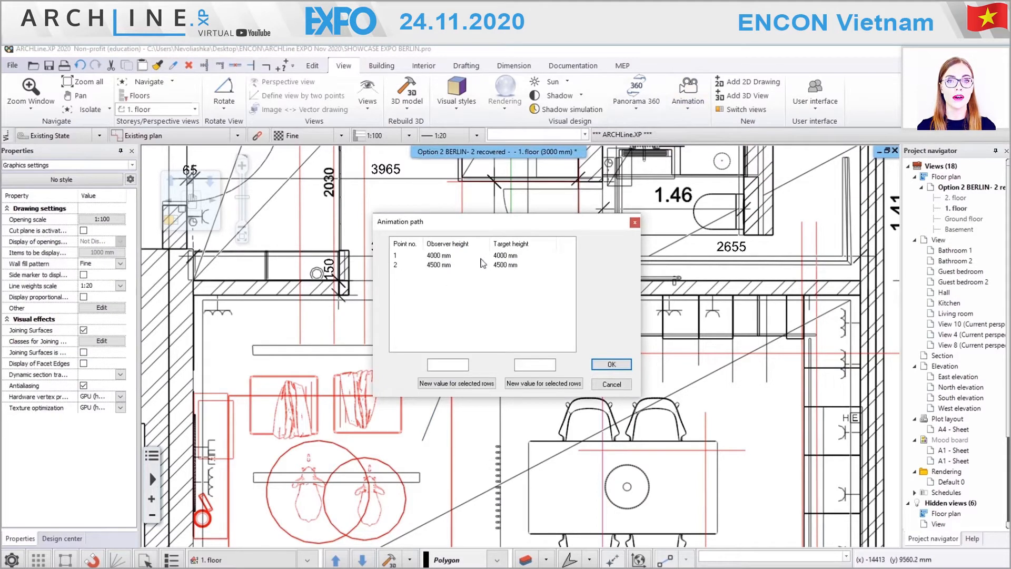
{"action": "left_click", "coordinate": [612, 365]}
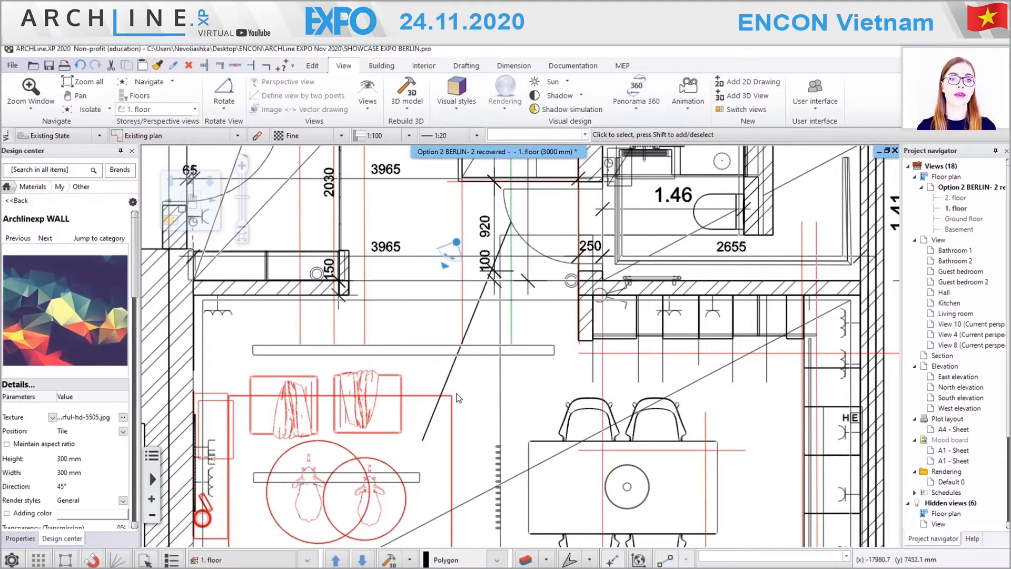
- Create an animation from the straight path leading into the living room and play it
{"action": "left_click", "coordinate": [448, 382]}
{"action": "right_click", "coordinate": [475, 464]}
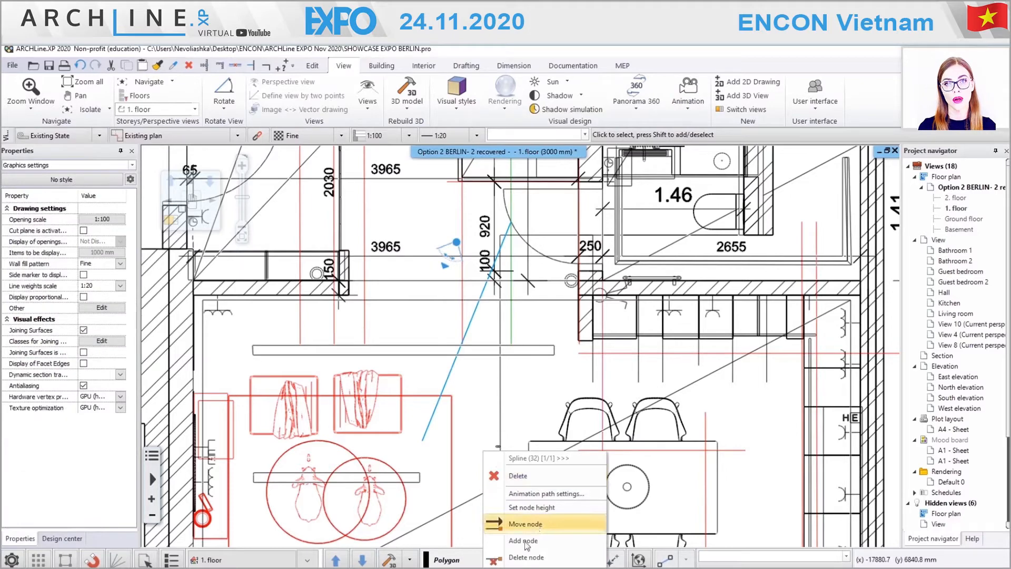
{"action": "left_click", "coordinate": [546, 494]}
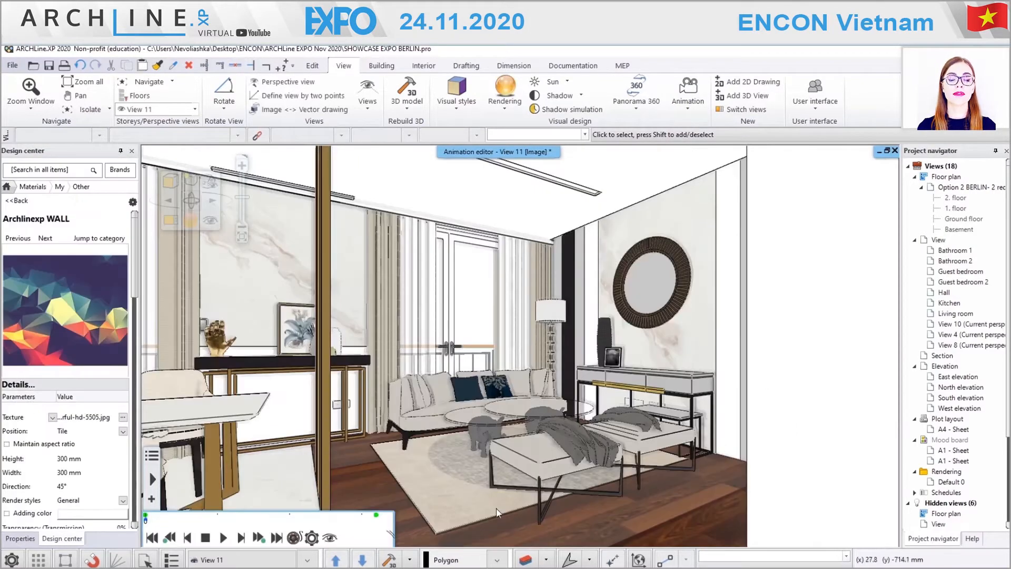
{"action": "left_click", "coordinate": [221, 538]}
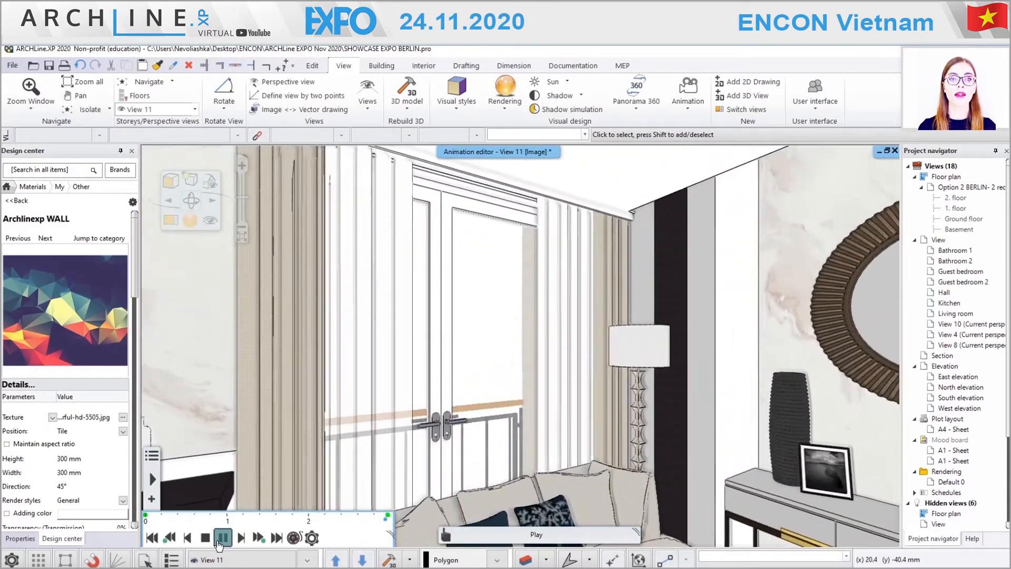
- Export the animation as the AVI file "BERLIN ARCHLINEXP.avi" in the BERLIN folder
{"action": "left_click", "coordinate": [294, 537]}
{"action": "type", "text": "BERLIN ARCHLINEXP.avi"}
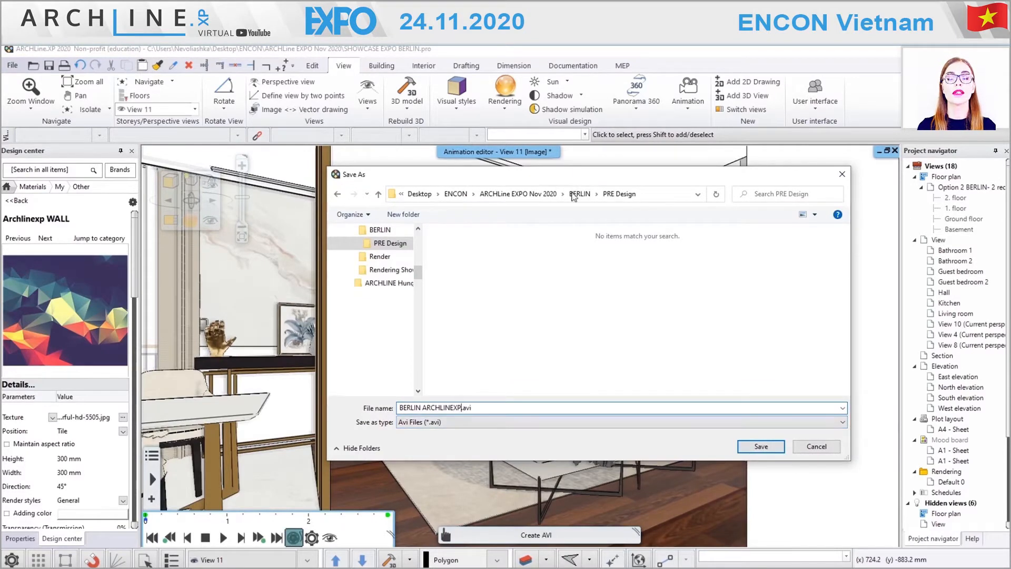
{"action": "left_click", "coordinate": [579, 194]}
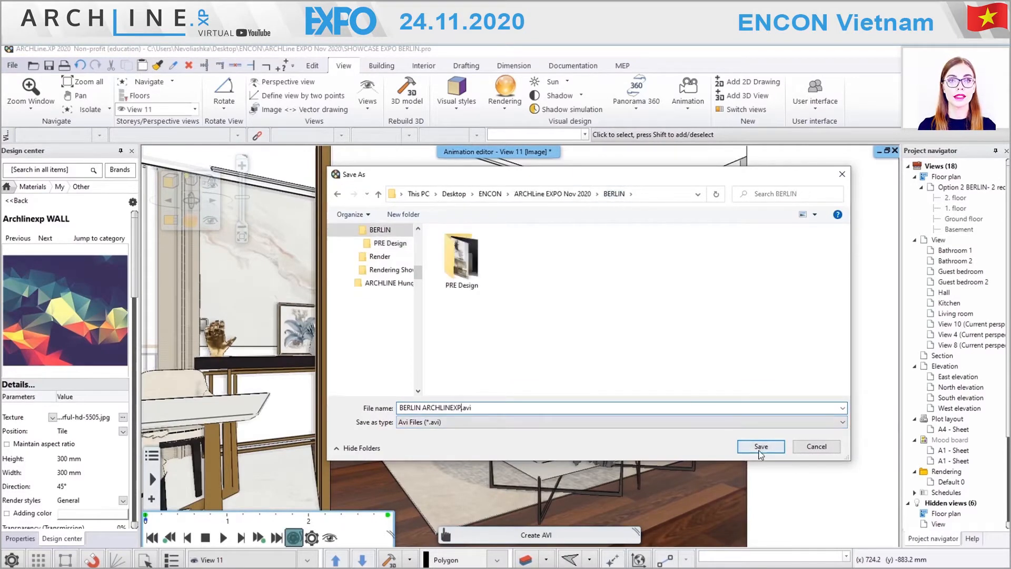
{"action": "left_click", "coordinate": [762, 446]}
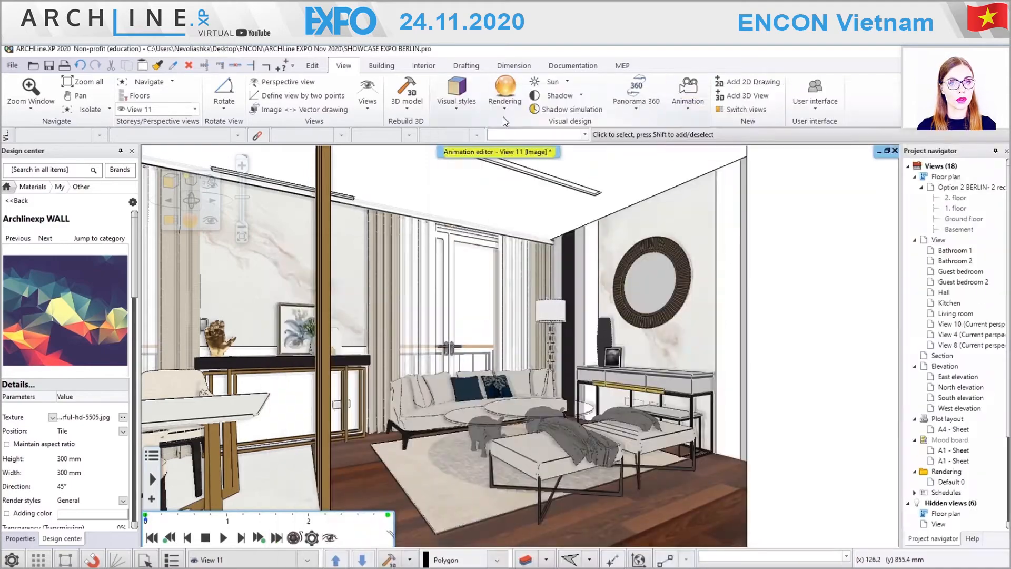
- Place a Panorama 360 camera on the living room plan and move it onto the round coffee tables
{"action": "left_click", "coordinate": [503, 112]}
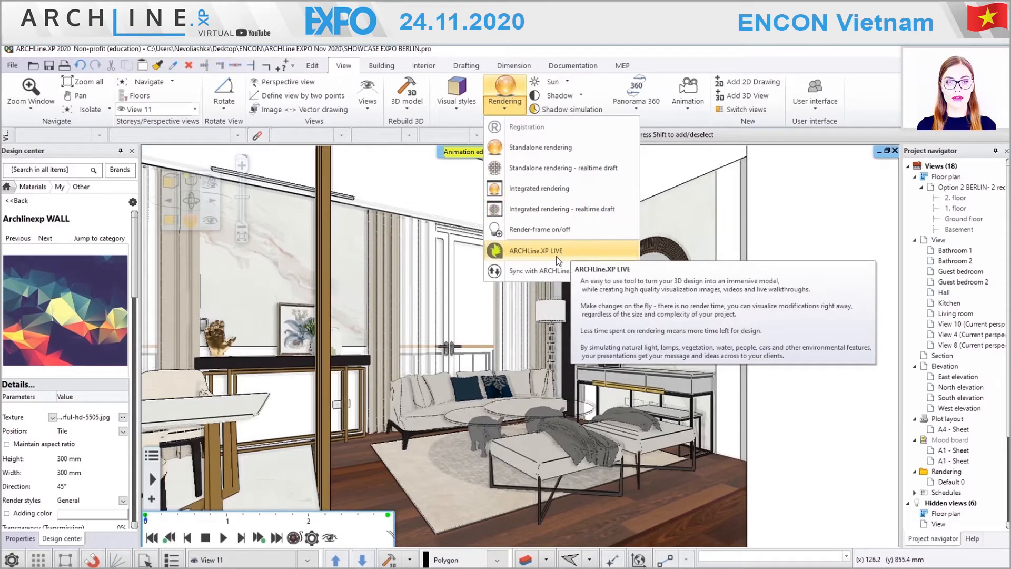
{"action": "left_click", "coordinate": [636, 94]}
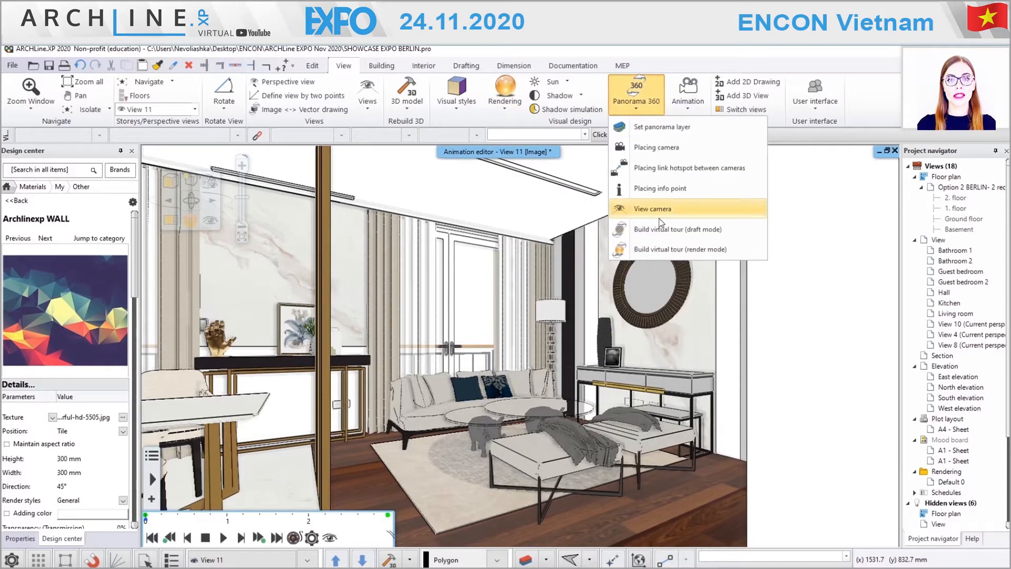
{"action": "left_click", "coordinate": [671, 173]}
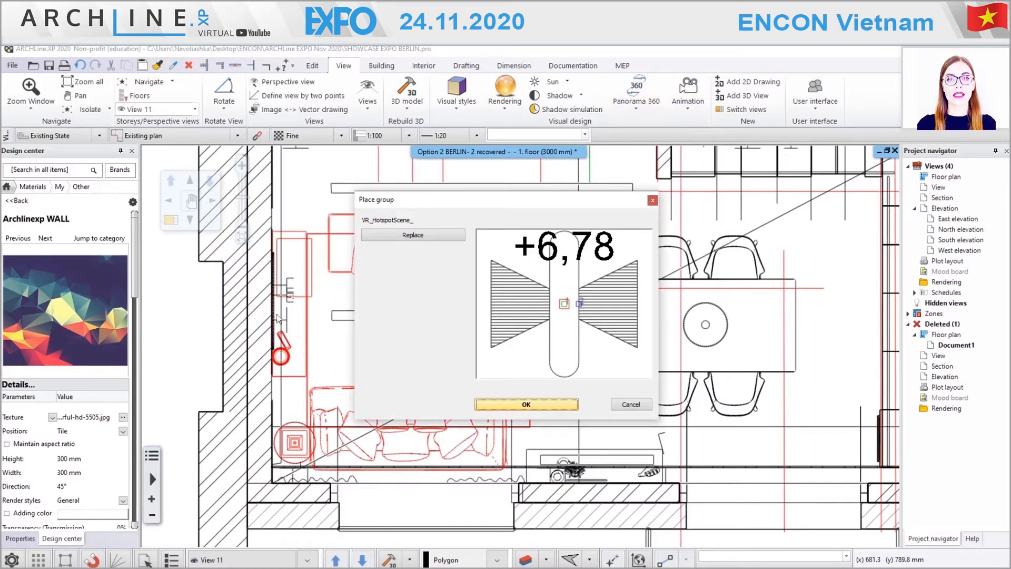
{"action": "left_click", "coordinate": [570, 404]}
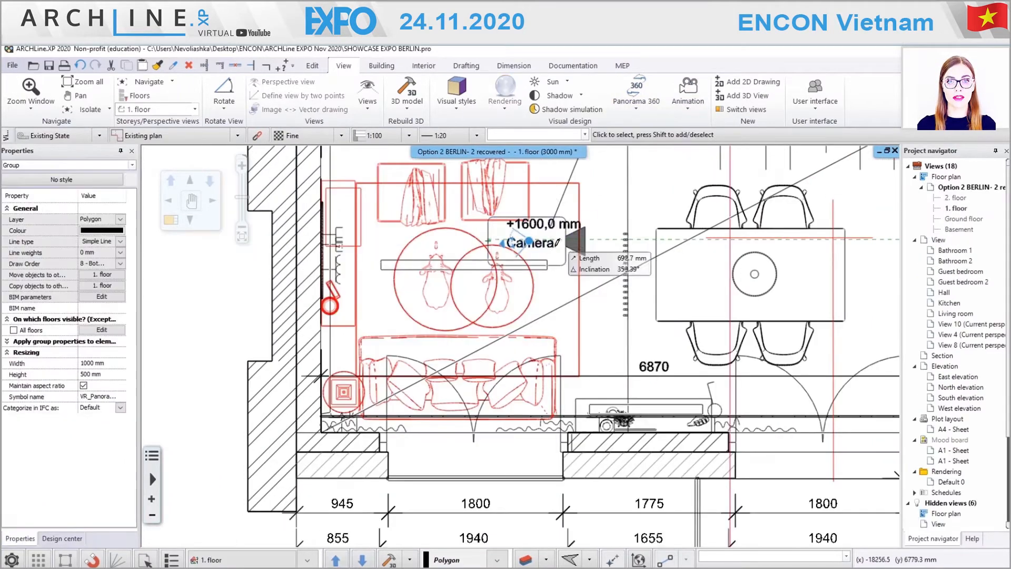
{"action": "left_click", "coordinate": [566, 247]}
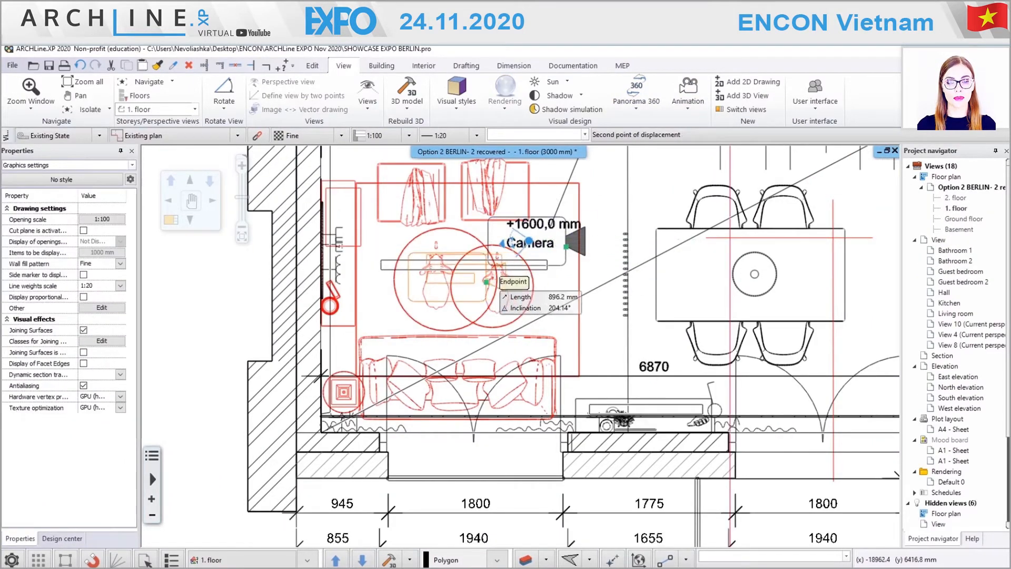
{"action": "left_click", "coordinate": [486, 282]}
- Build the virtual tour in draft mode and look around the living room in the browser panorama
{"action": "left_click", "coordinate": [636, 94]}
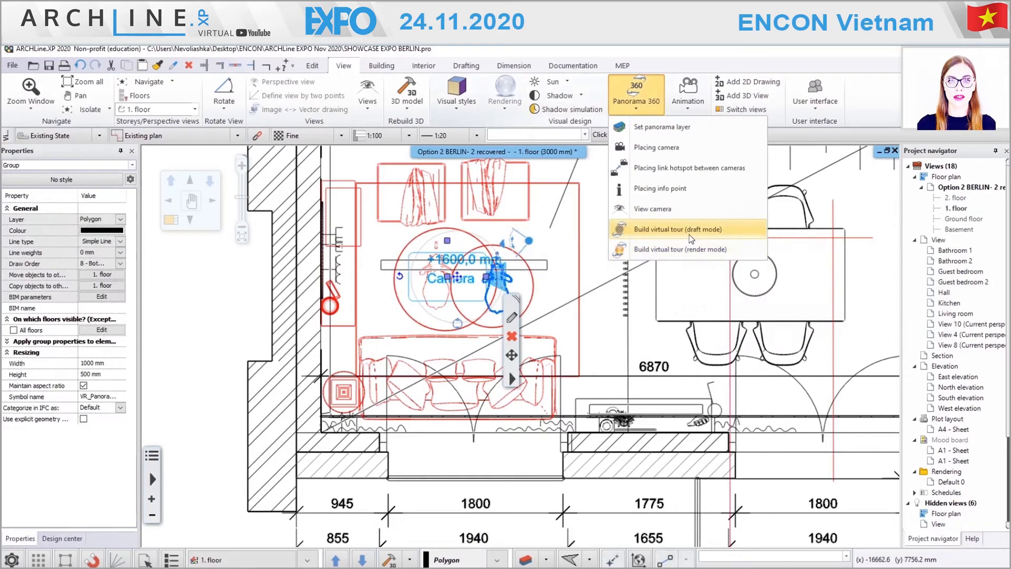
{"action": "left_click", "coordinate": [689, 235]}
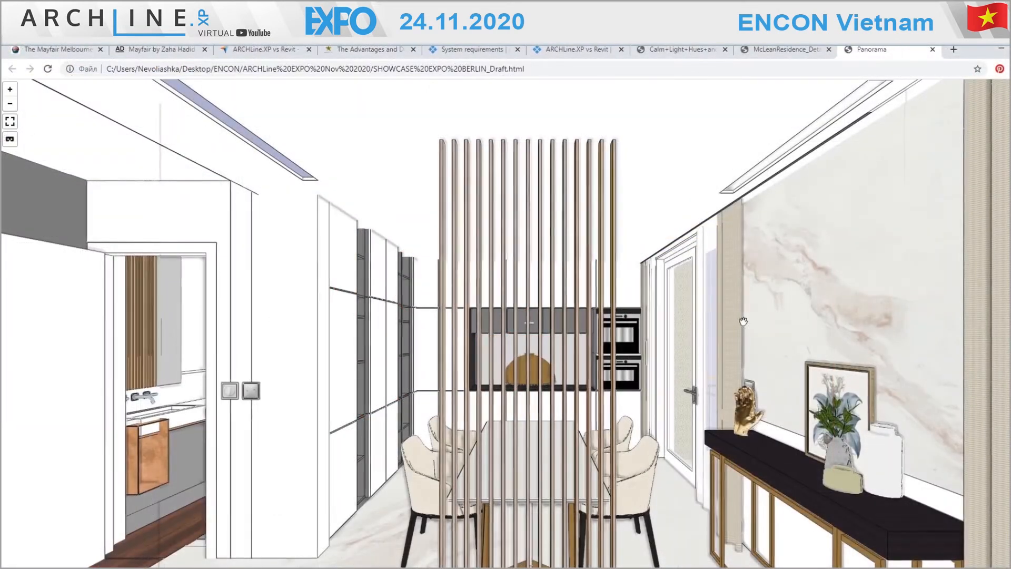
{"action": "left_click_drag", "start_coordinate": [743, 320], "coordinate": [30, 231]}
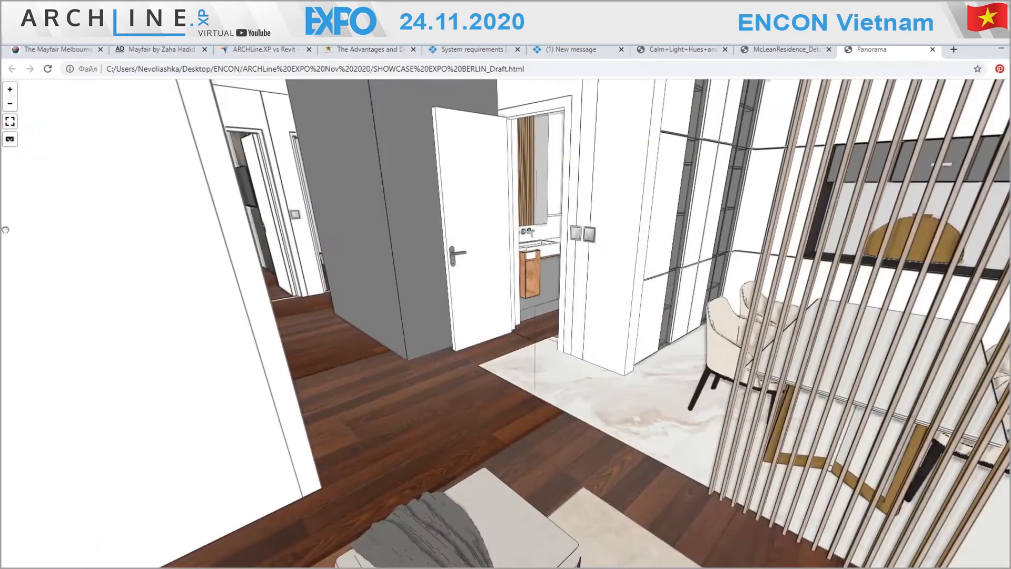
{"action": "left_click_drag", "start_coordinate": [664, 294], "coordinate": [67, 373]}
{"action": "left_click_drag", "start_coordinate": [659, 395], "coordinate": [248, 348]}
{"action": "left_click_drag", "start_coordinate": [784, 390], "coordinate": [77, 315]}
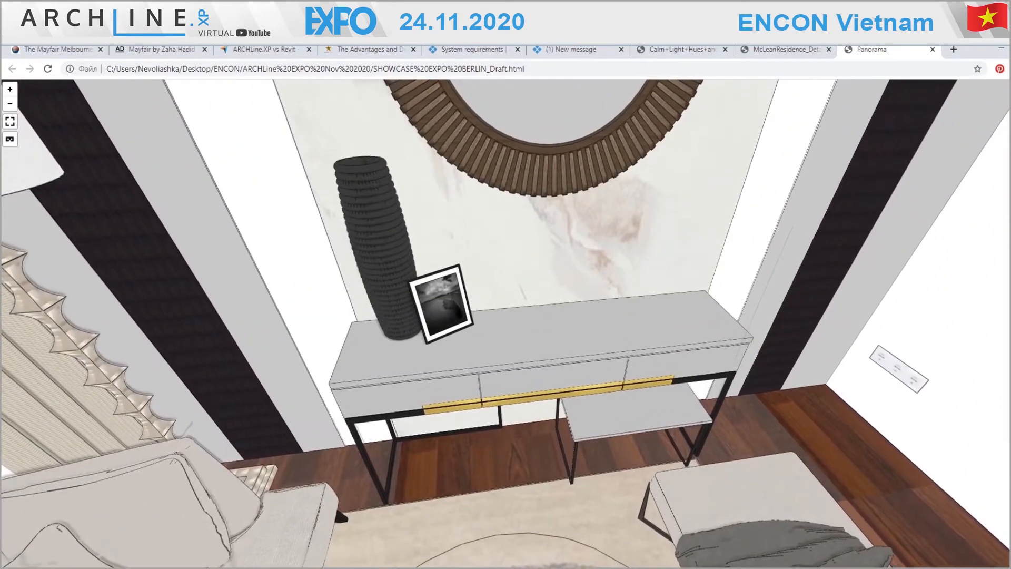
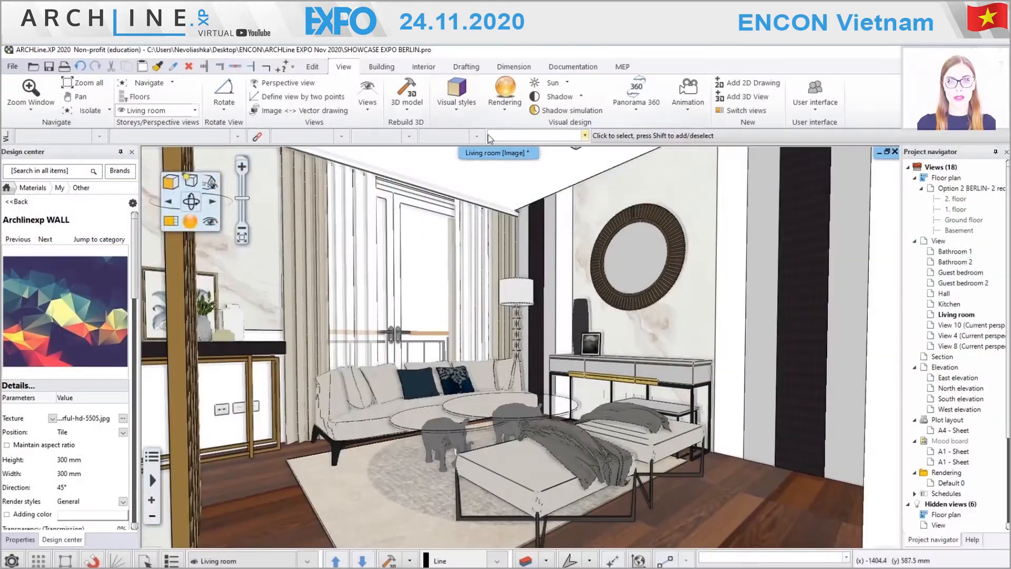
- Turn on shadows in the Living room view and set the sun position's local time to 15:30
{"action": "left_click", "coordinate": [190, 180]}
{"action": "left_click", "coordinate": [223, 245]}
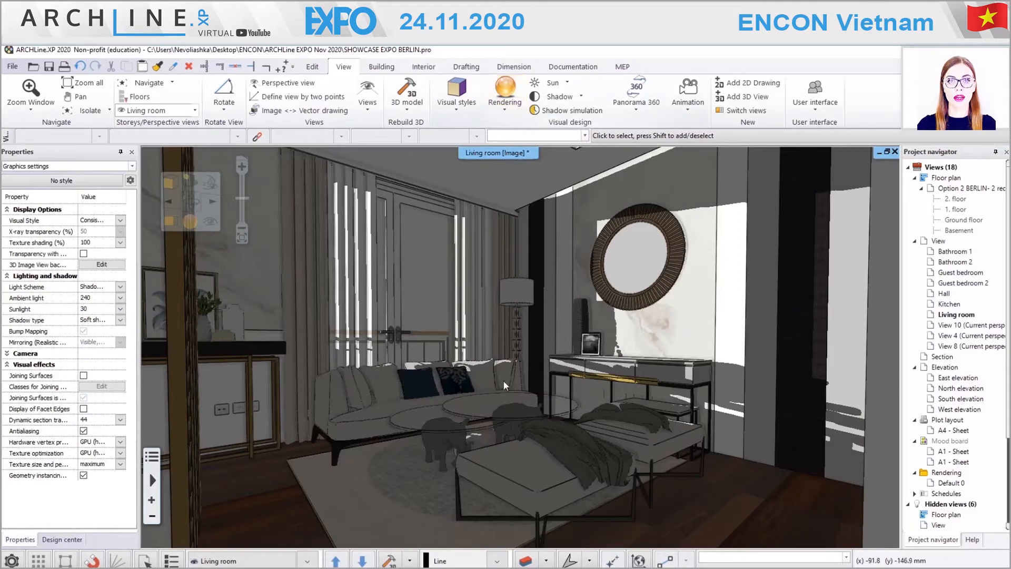
{"action": "left_click", "coordinate": [557, 85]}
{"action": "left_click", "coordinate": [573, 120]}
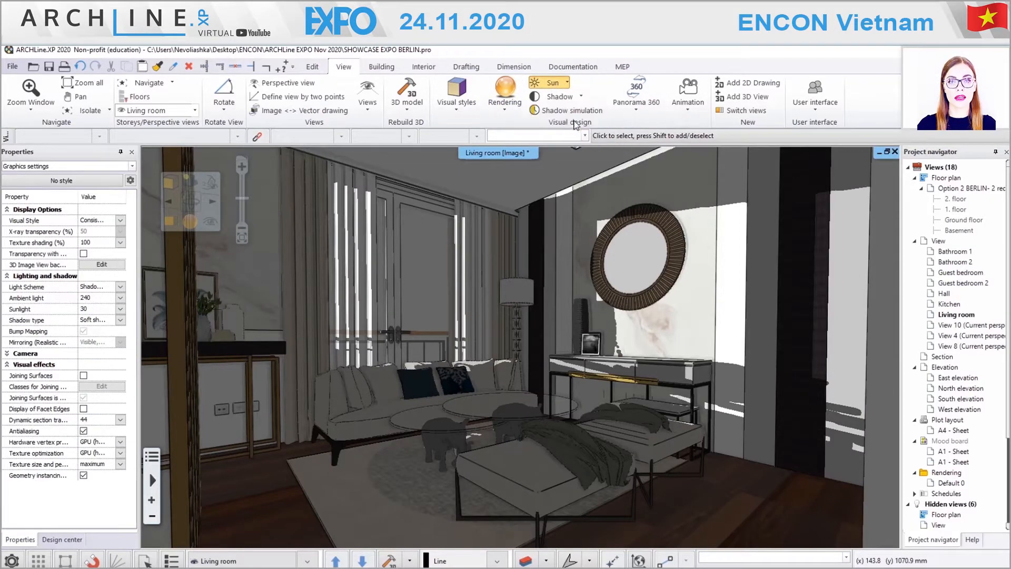
{"action": "left_click_drag", "start_coordinate": [550, 219], "coordinate": [796, 208]}
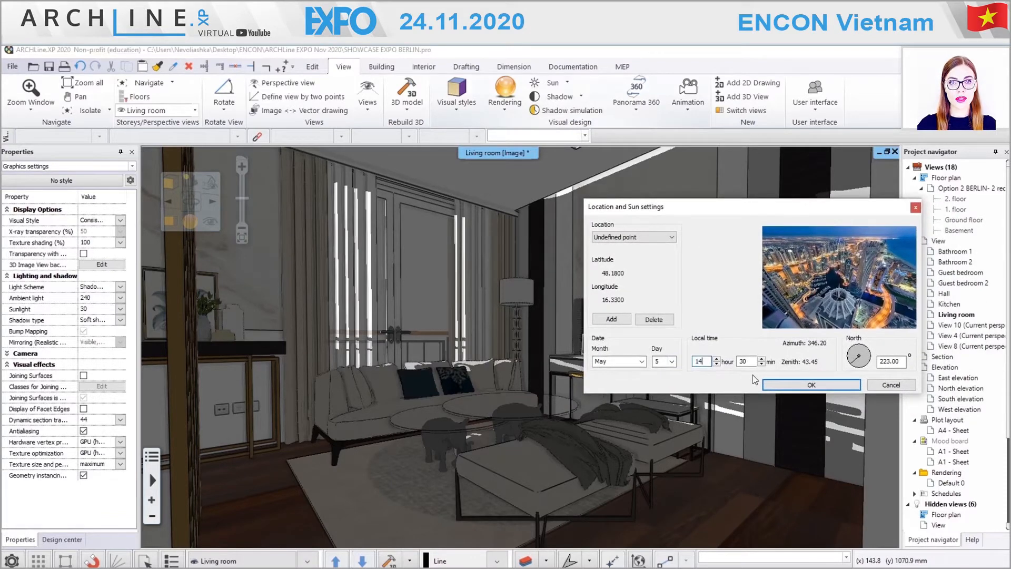
{"action": "left_click", "coordinate": [810, 385]}
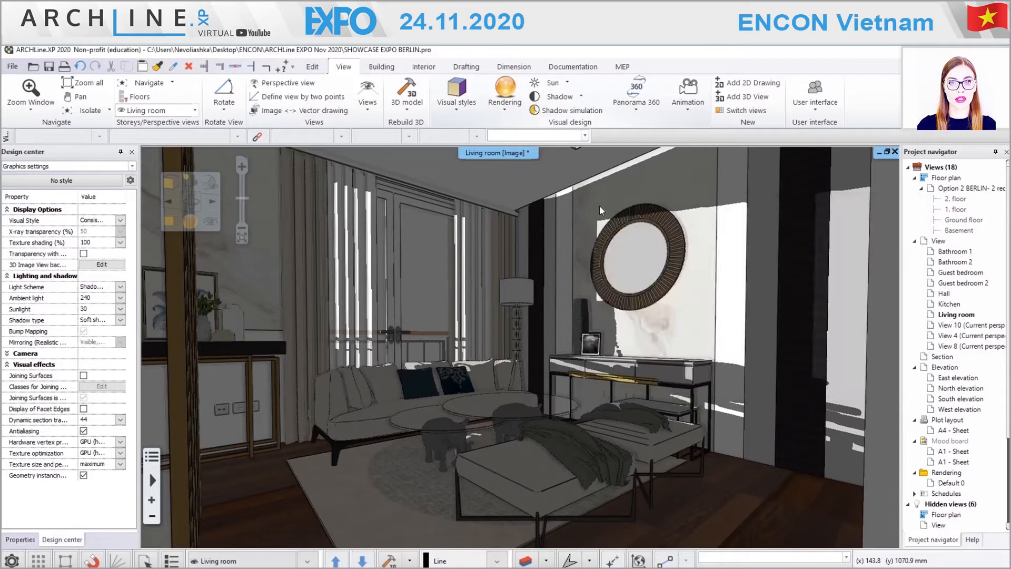
{"action": "left_click", "coordinate": [553, 83]}
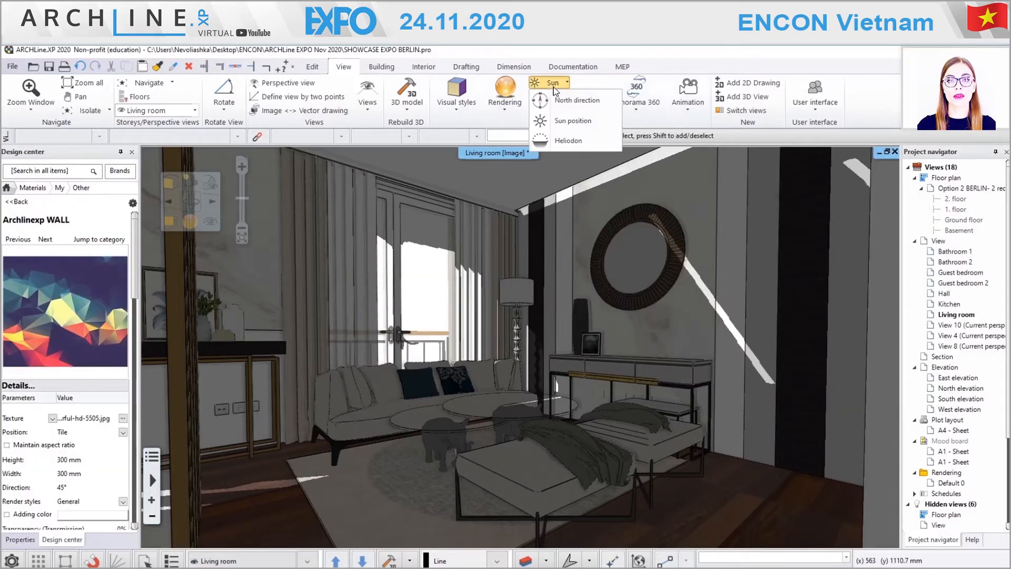
{"action": "left_click", "coordinate": [574, 117]}
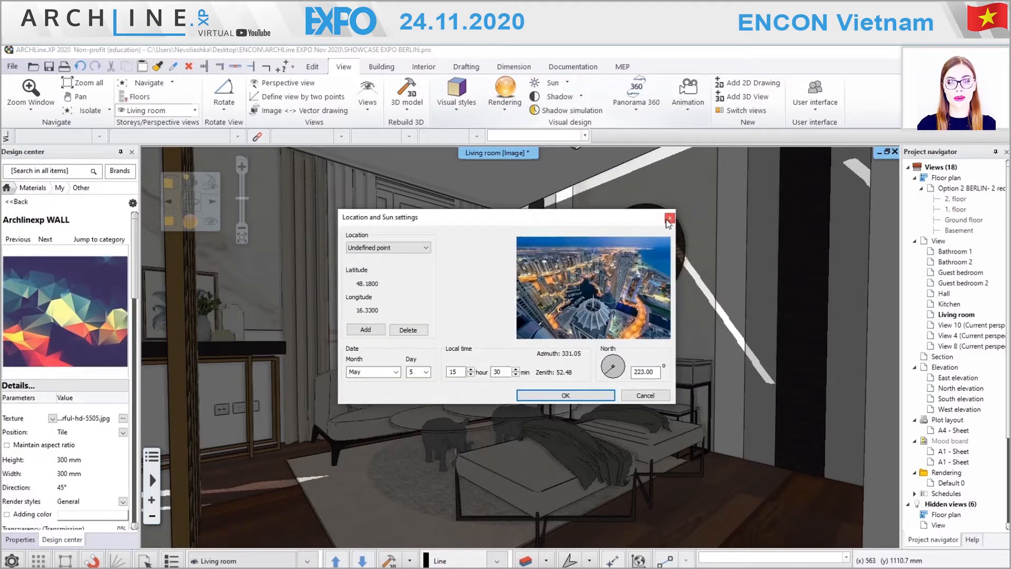
{"action": "left_click", "coordinate": [668, 219]}
- Rotate the north direction so sunlight falls across the coffee tables and benches in the Living room view
{"action": "left_click", "coordinate": [563, 83]}
{"action": "left_click", "coordinate": [568, 103]}
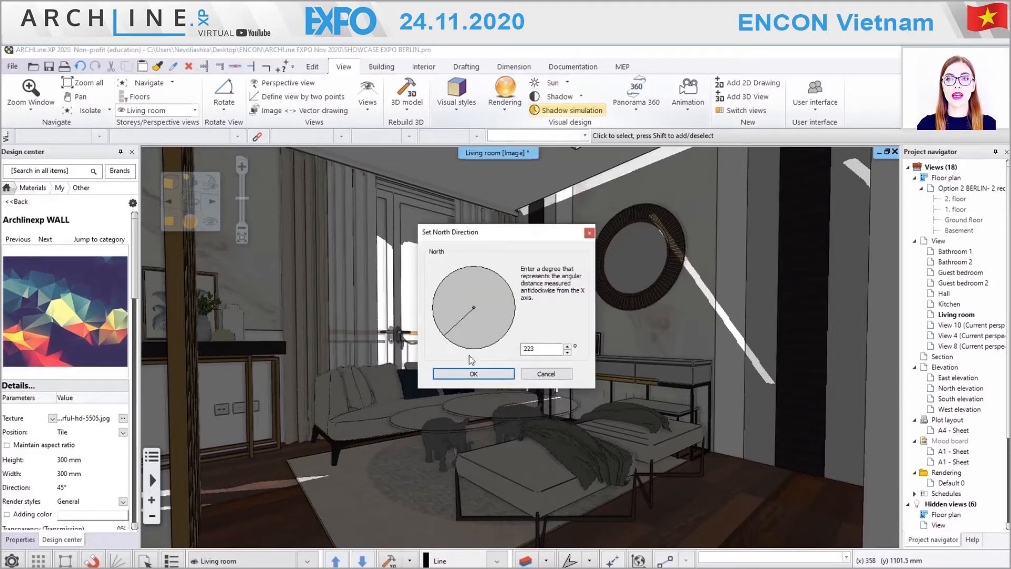
{"action": "left_click_drag", "start_coordinate": [448, 341], "coordinate": [435, 314]}
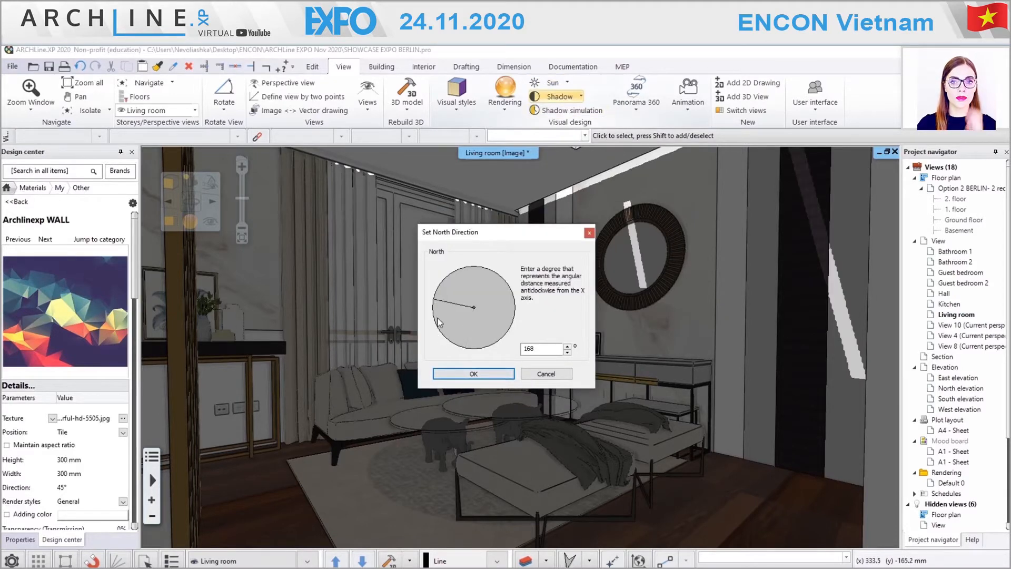
{"action": "left_click", "coordinate": [473, 374]}
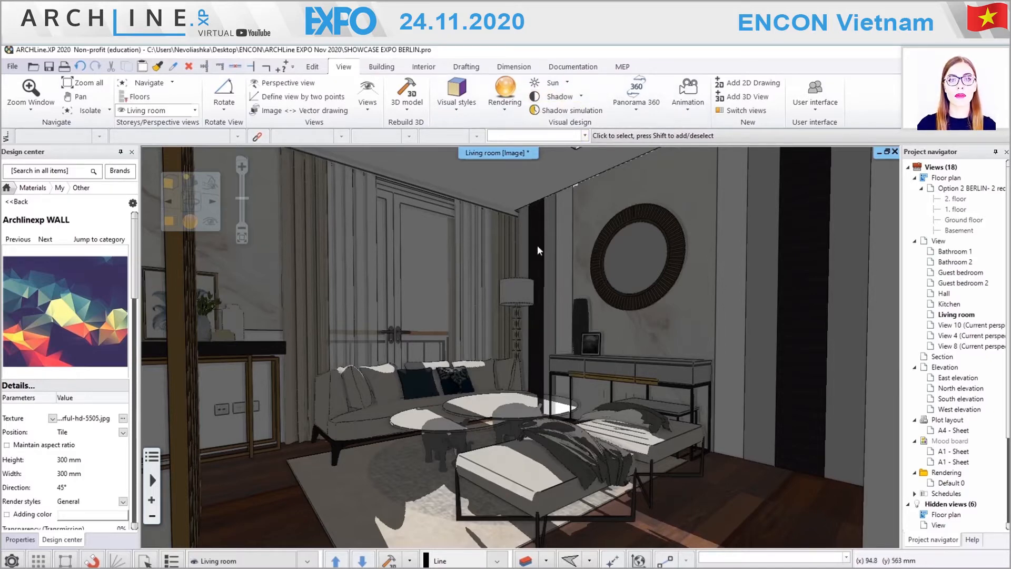
- Select the floor lamp beside the sofa in the Living room view
{"action": "left_click", "coordinate": [520, 293]}
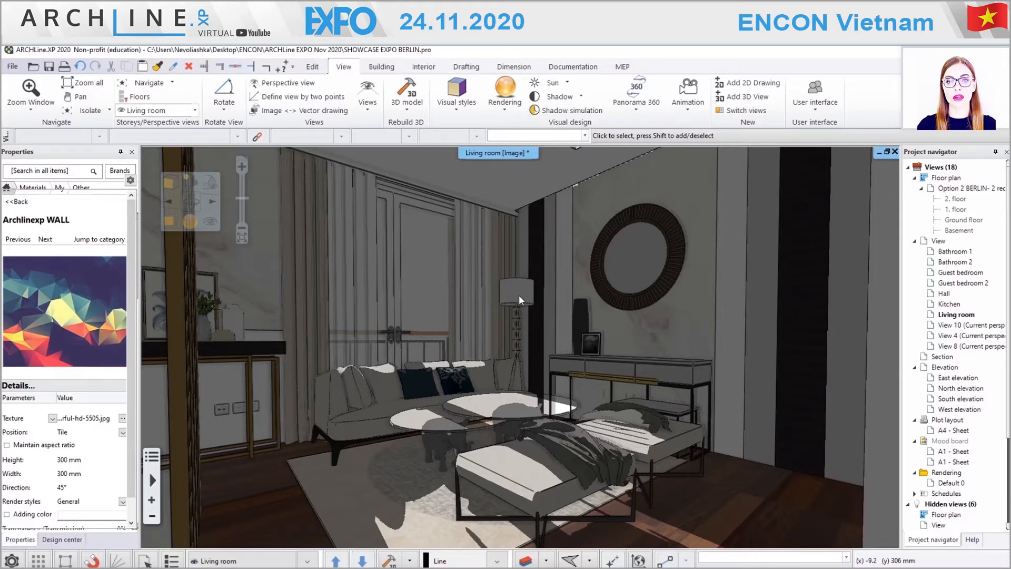
{"action": "left_click", "coordinate": [519, 295]}
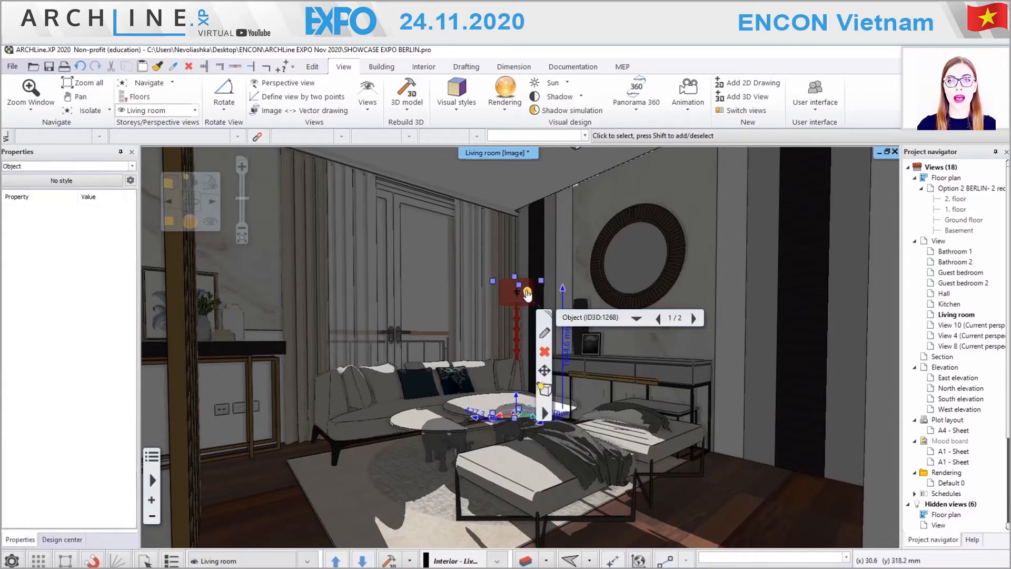
- Inspect the spotlight sources of the living room floor lamp and clear the selection
{"action": "left_click", "coordinate": [529, 296]}
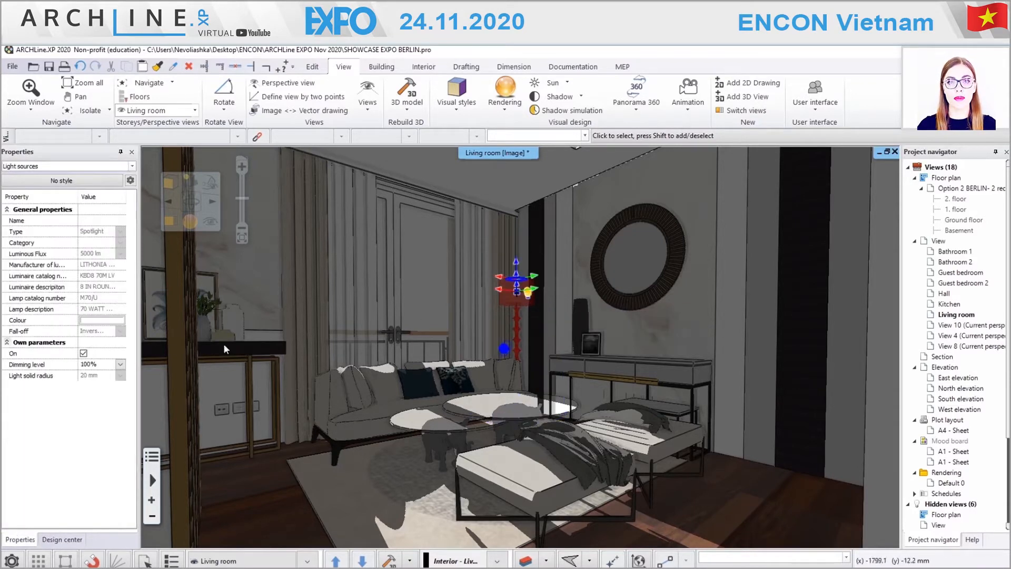
{"action": "left_click", "coordinate": [527, 301]}
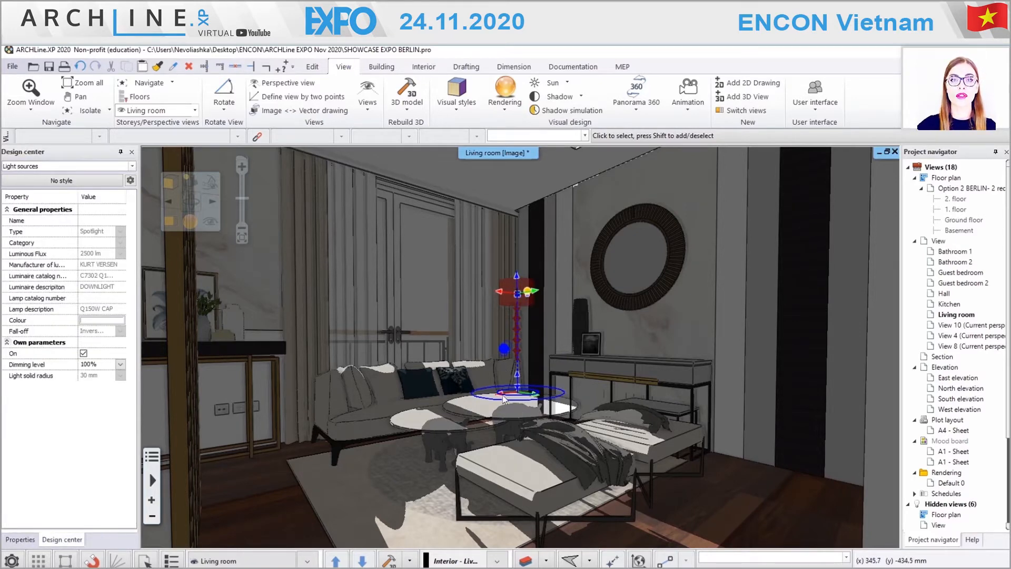
{"action": "key", "text": "Escape"}
- Open the Hall view and build a Panorama 360 virtual tour in render mode, closing the completion notice
{"action": "double_click", "coordinate": [944, 293]}
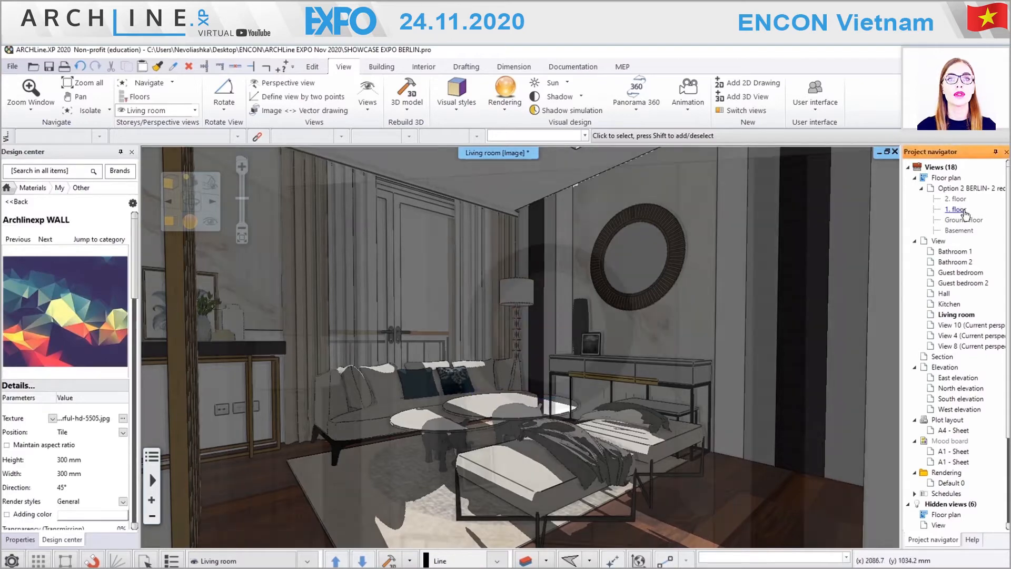
{"action": "left_click", "coordinate": [636, 97]}
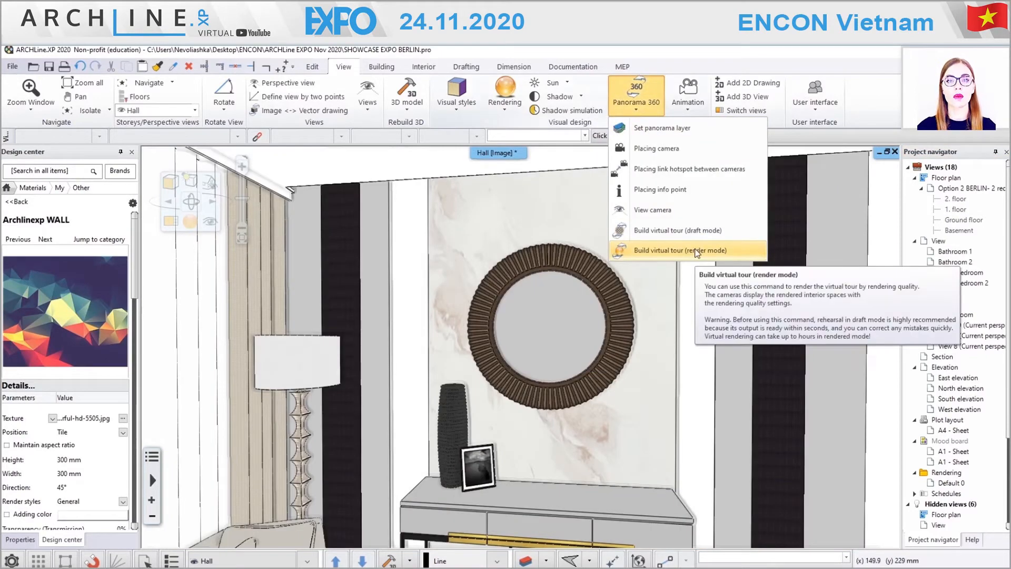
{"action": "left_click", "coordinate": [50, 67]}
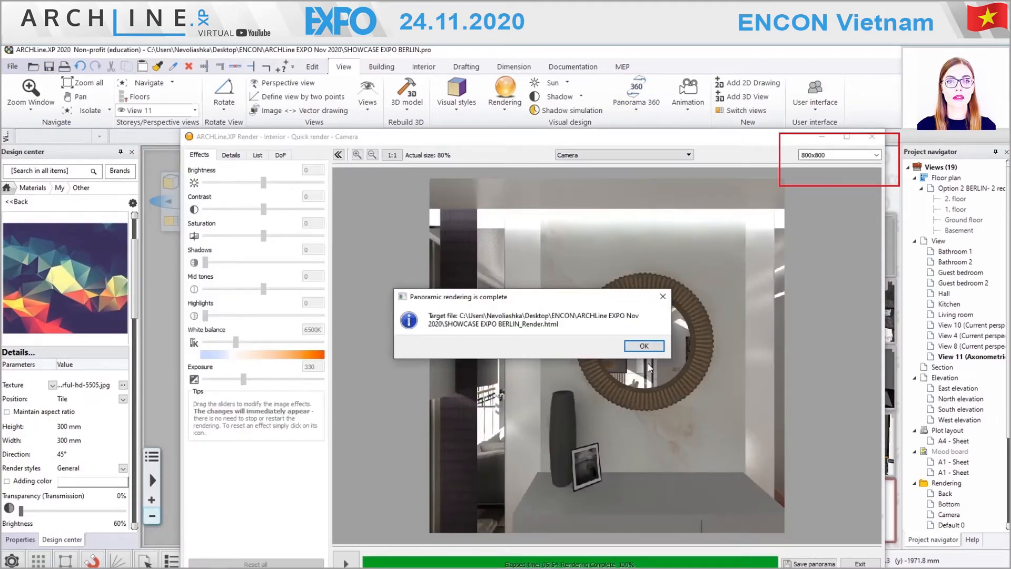
{"action": "left_click", "coordinate": [644, 346]}
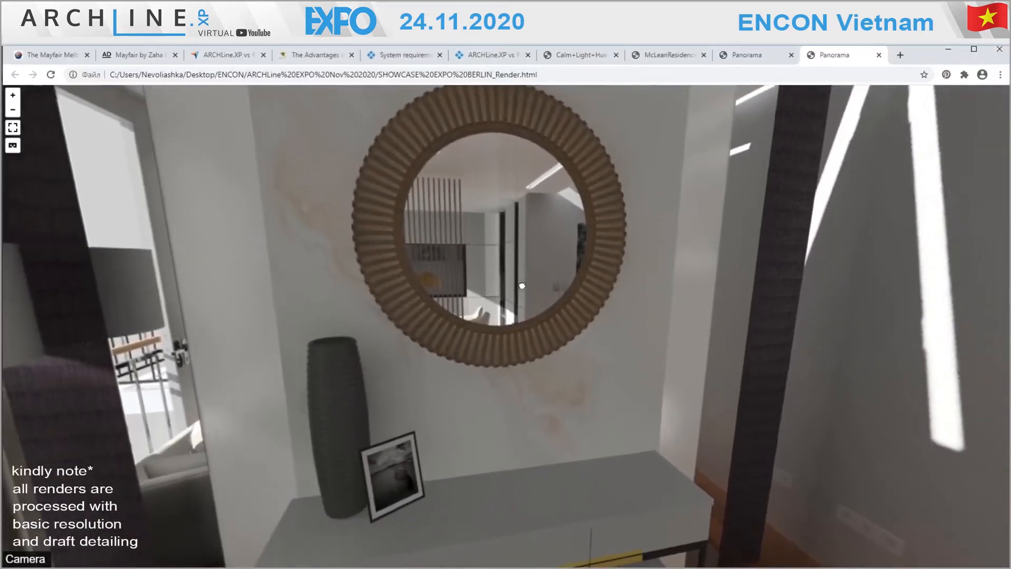
- Look around the rendered panorama from the mirror and console to the dining area, the sofa and the corridor
{"action": "left_click_drag", "start_coordinate": [522, 286], "coordinate": [463, 240]}
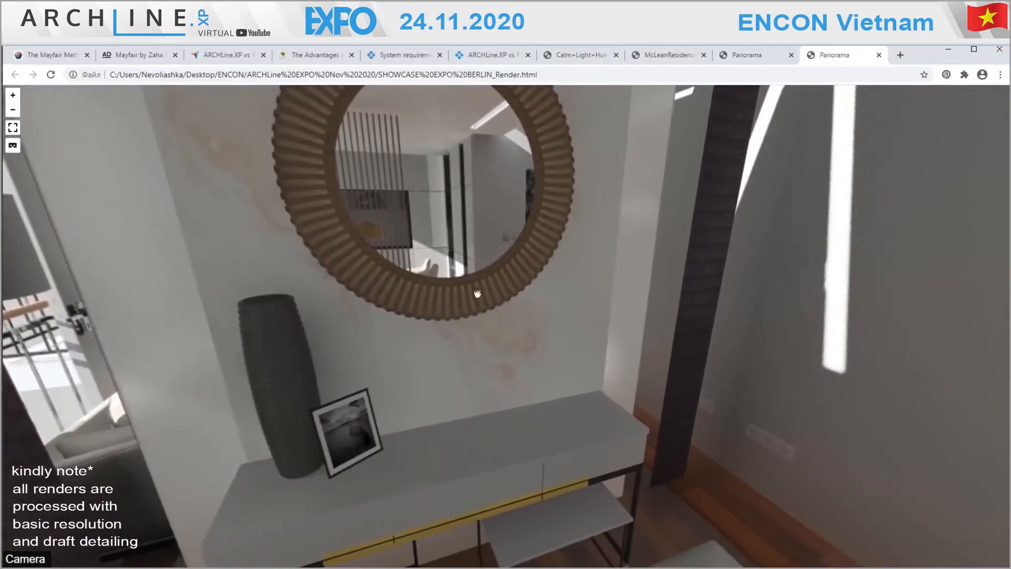
{"action": "left_click_drag", "start_coordinate": [709, 357], "coordinate": [258, 291]}
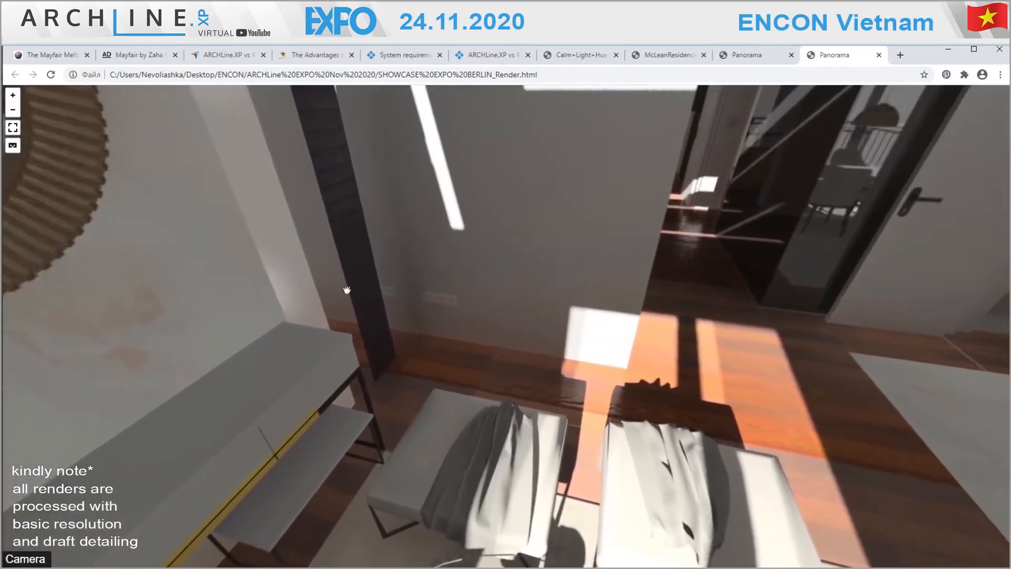
{"action": "left_click_drag", "start_coordinate": [762, 283], "coordinate": [155, 390]}
{"action": "left_click_drag", "start_coordinate": [823, 347], "coordinate": [579, 338]}
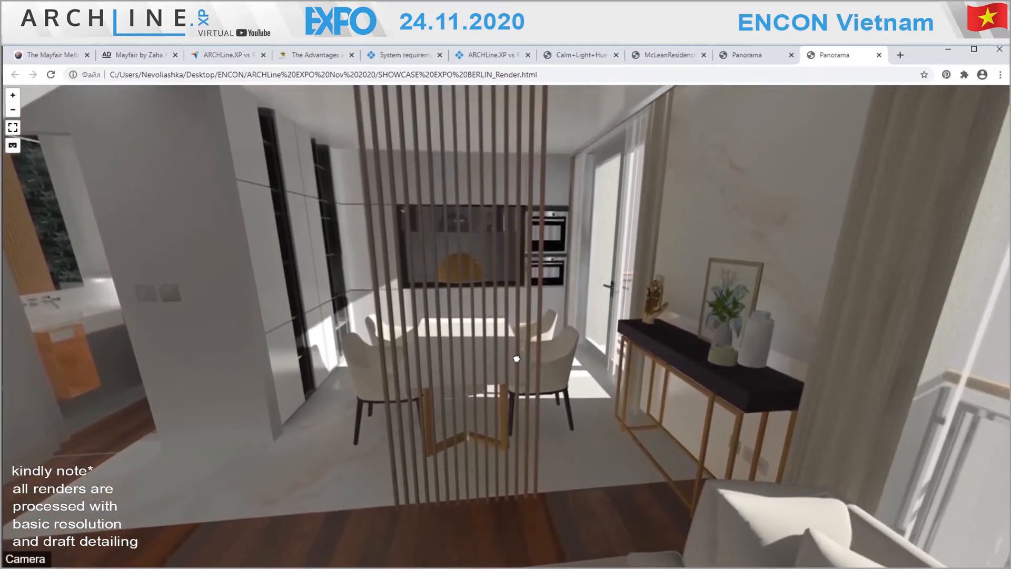
{"action": "scroll", "coordinate": [466, 388], "scroll_direction": "down", "scroll_amount": 3}
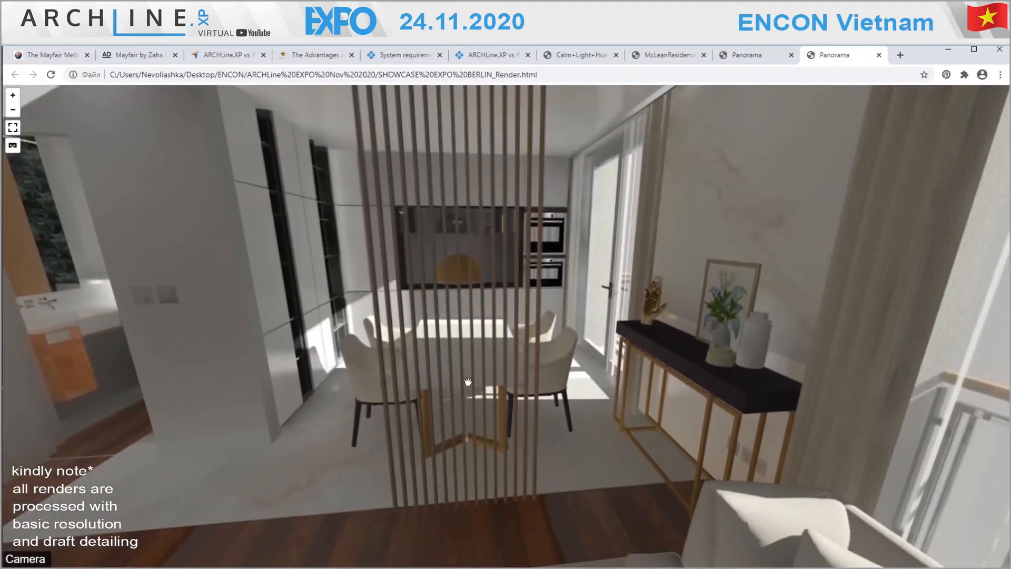
{"action": "left_click_drag", "start_coordinate": [836, 423], "coordinate": [410, 401]}
{"action": "left_click_drag", "start_coordinate": [908, 441], "coordinate": [417, 378]}
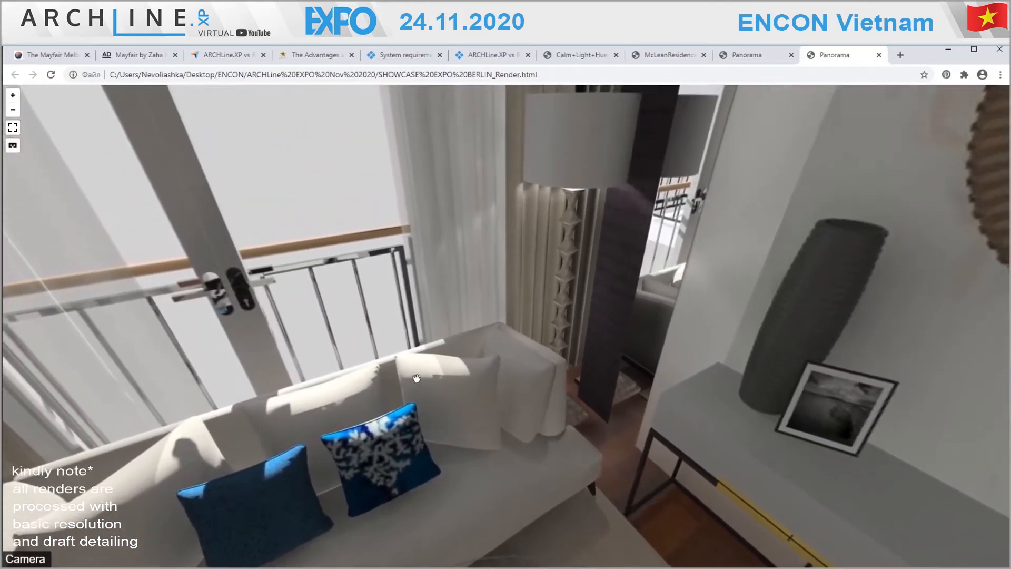
{"action": "left_click_drag", "start_coordinate": [774, 333], "coordinate": [521, 397]}
{"action": "left_click_drag", "start_coordinate": [892, 422], "coordinate": [564, 388]}
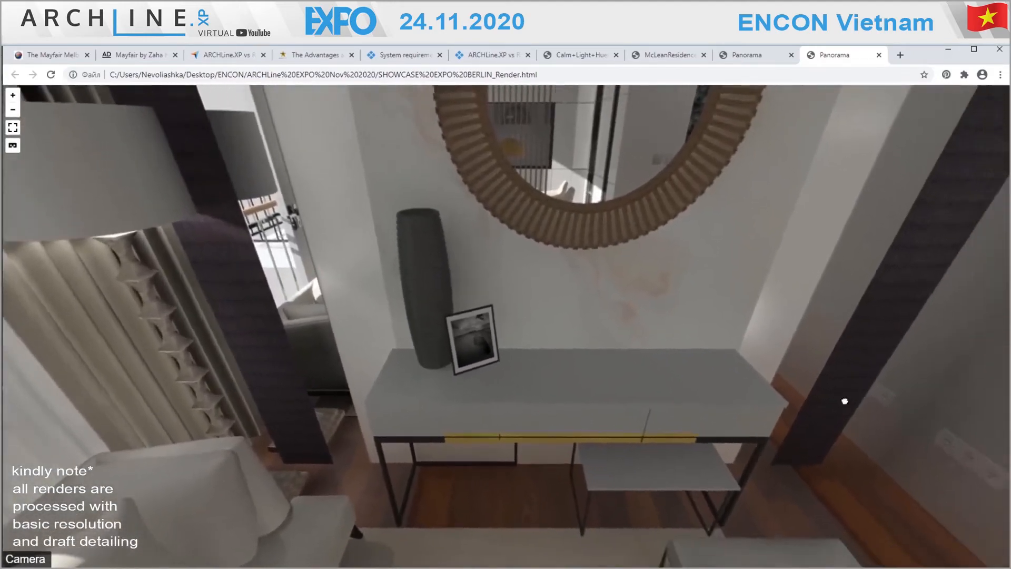
{"action": "left_click_drag", "start_coordinate": [842, 397], "coordinate": [467, 361]}
{"action": "left_click_drag", "start_coordinate": [869, 408], "coordinate": [590, 433]}
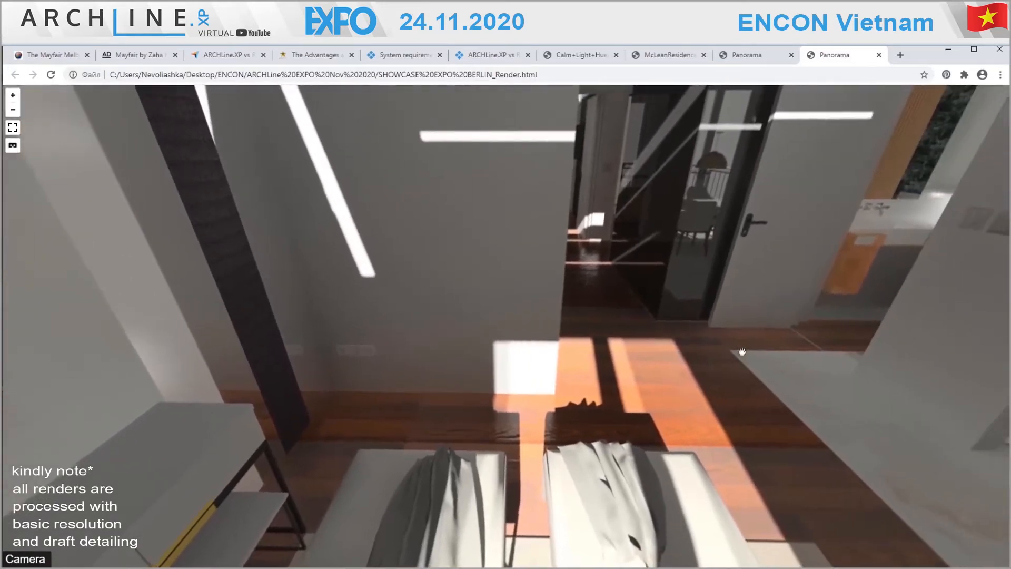
{"action": "left_click_drag", "start_coordinate": [887, 373], "coordinate": [513, 368]}
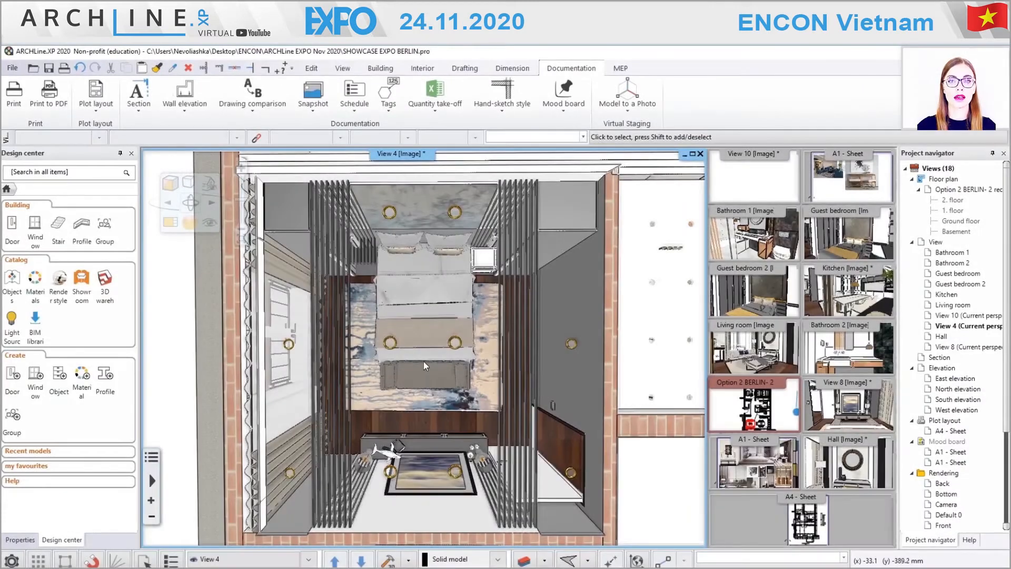
- Try the Shadow on scheme in the bedroom's View 4 and switch its light scheme to Lights on
{"action": "left_click", "coordinate": [168, 184]}
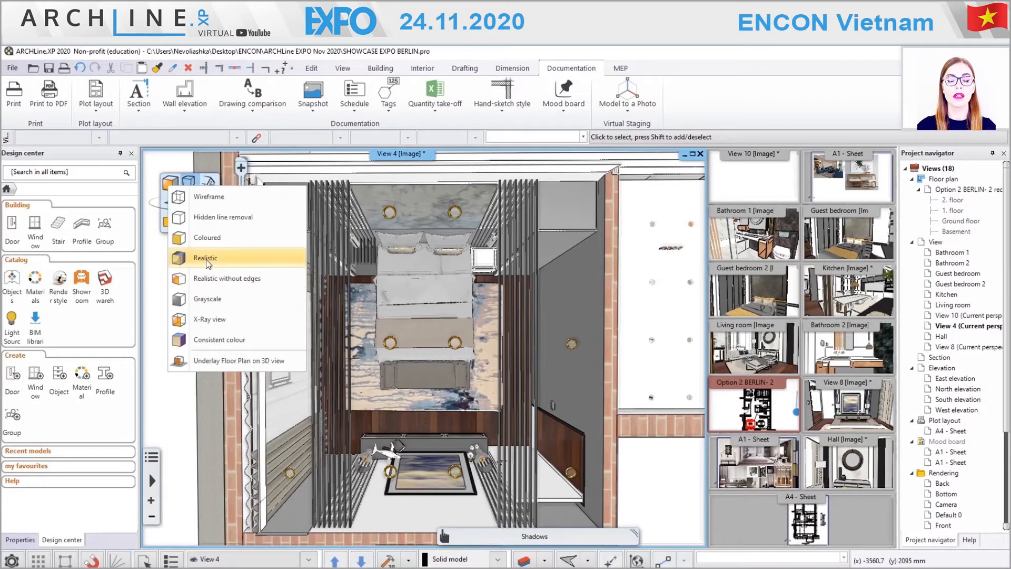
{"action": "left_click", "coordinate": [191, 185]}
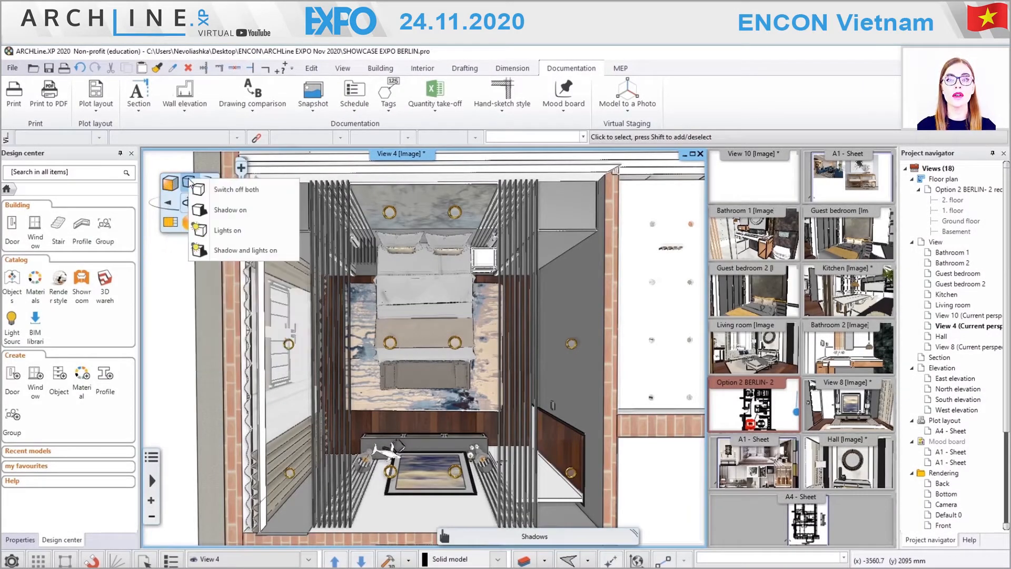
{"action": "left_click", "coordinate": [233, 212]}
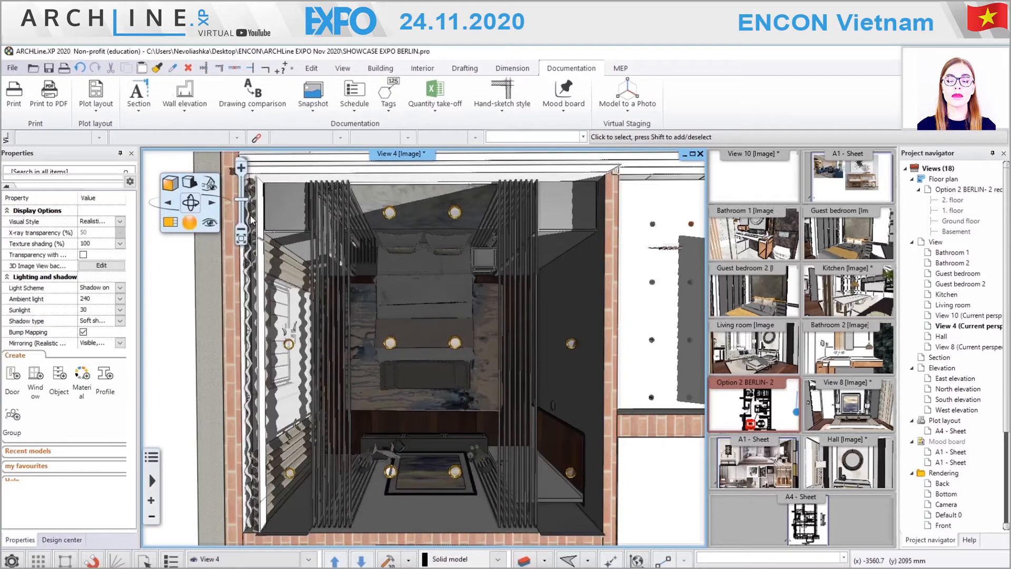
{"action": "left_click", "coordinate": [191, 186]}
{"action": "left_click", "coordinate": [224, 240]}
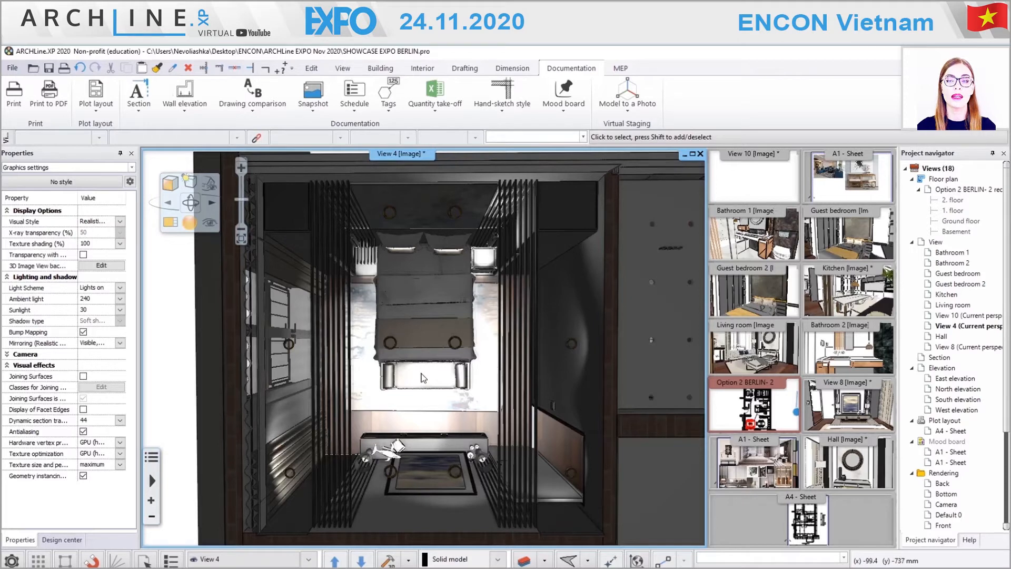
- Toggle the On setting for a light source of the downlight above the foot of the bed
{"action": "left_click", "coordinate": [391, 348]}
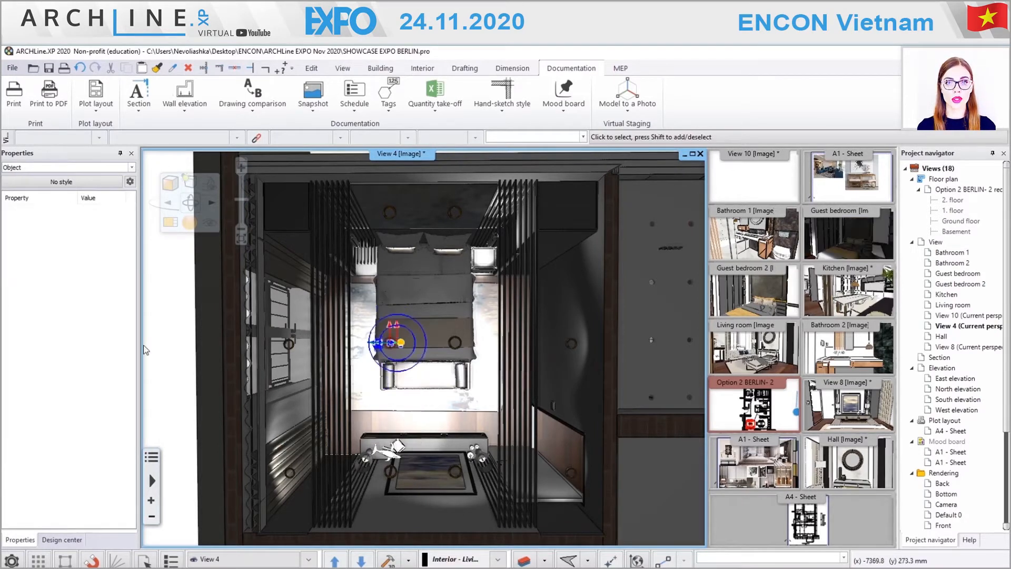
{"action": "left_click", "coordinate": [82, 354]}
{"action": "key", "text": "Escape"}
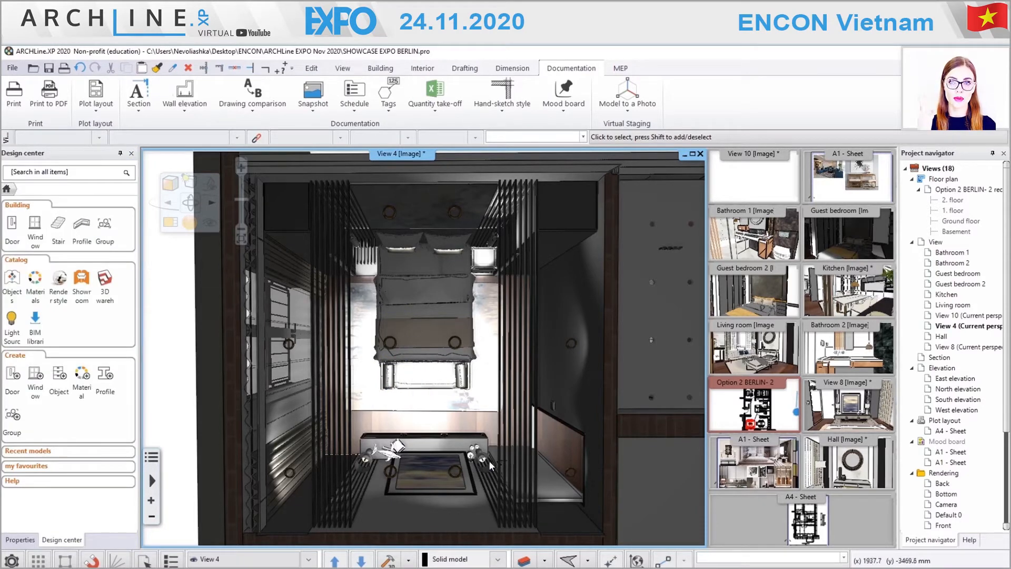
- Inspect the LED spotlight settings of the downlight near the wall picture and clear the selection
{"action": "left_click", "coordinate": [394, 479]}
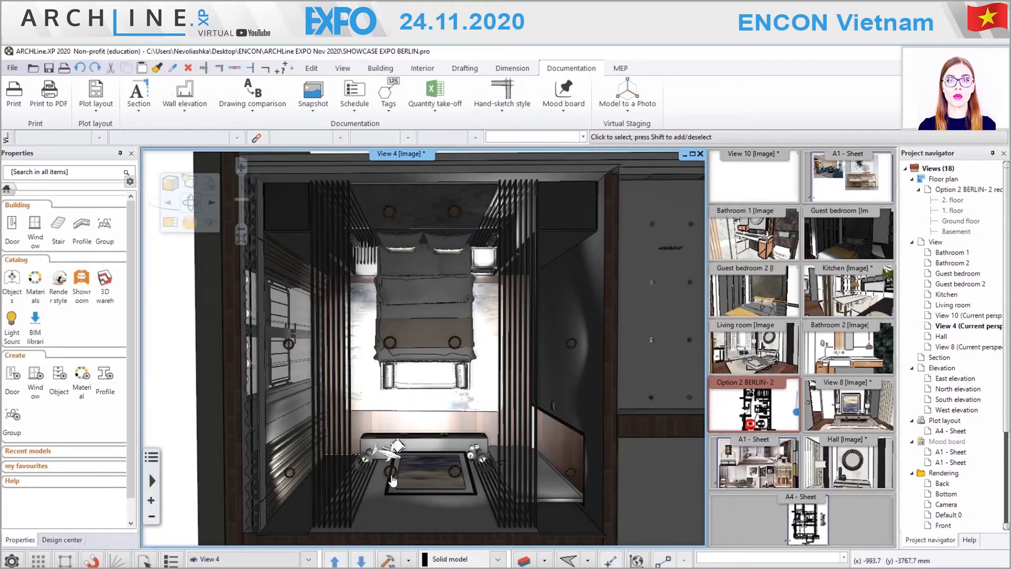
{"action": "left_click", "coordinate": [389, 473]}
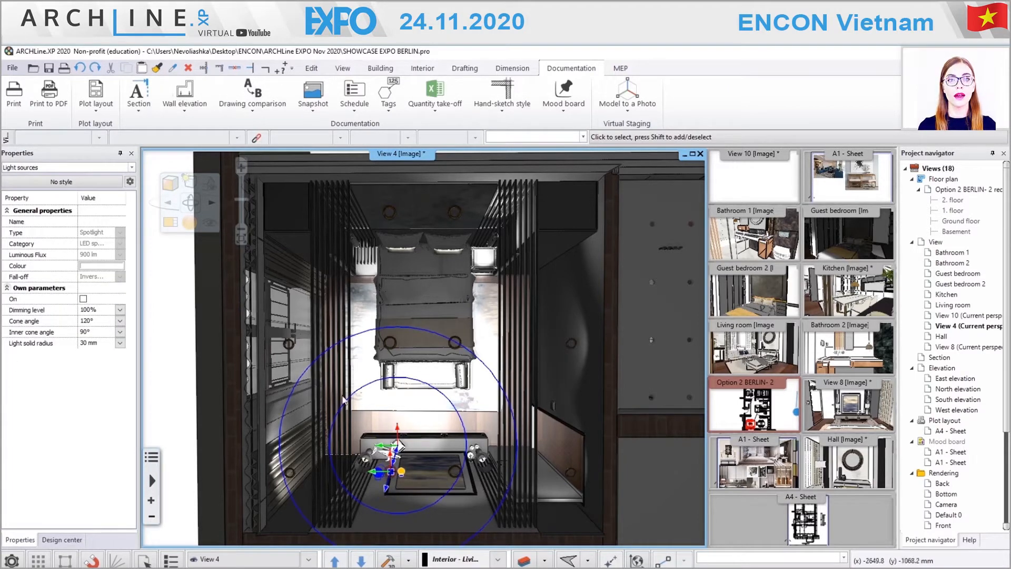
{"action": "key", "text": "Escape"}
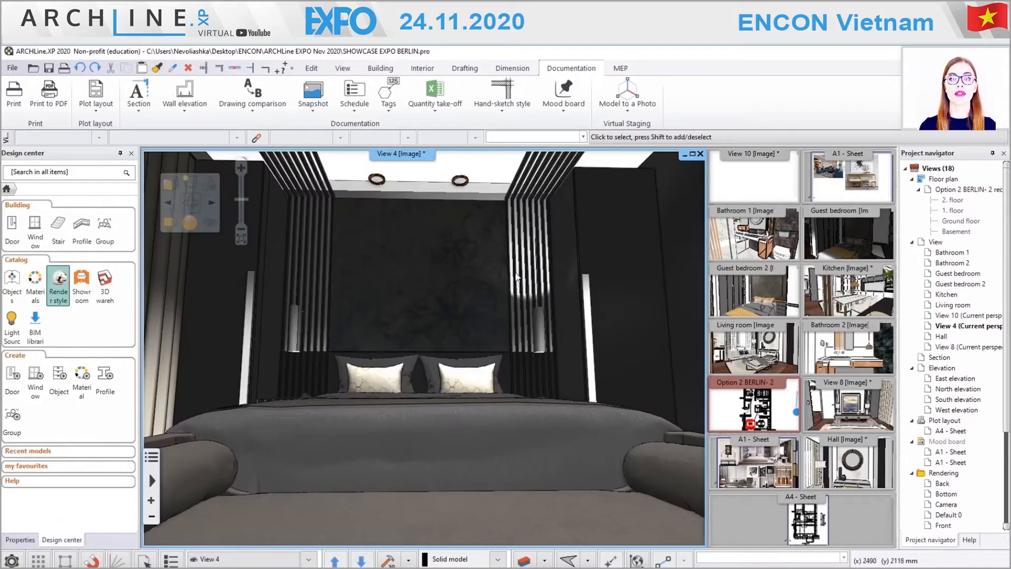
- Select the ceiling downlight beside the bedroom's balcony door and open its light sources for editing
{"action": "left_click", "coordinate": [188, 183]}
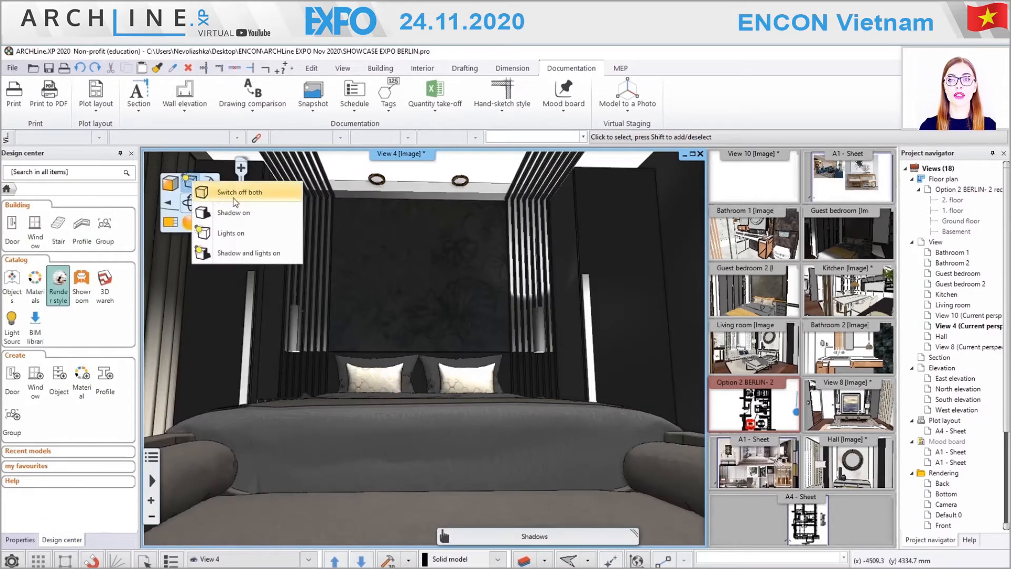
{"action": "middle_click_drag", "start_coordinate": [394, 337], "coordinate": [486, 319]}
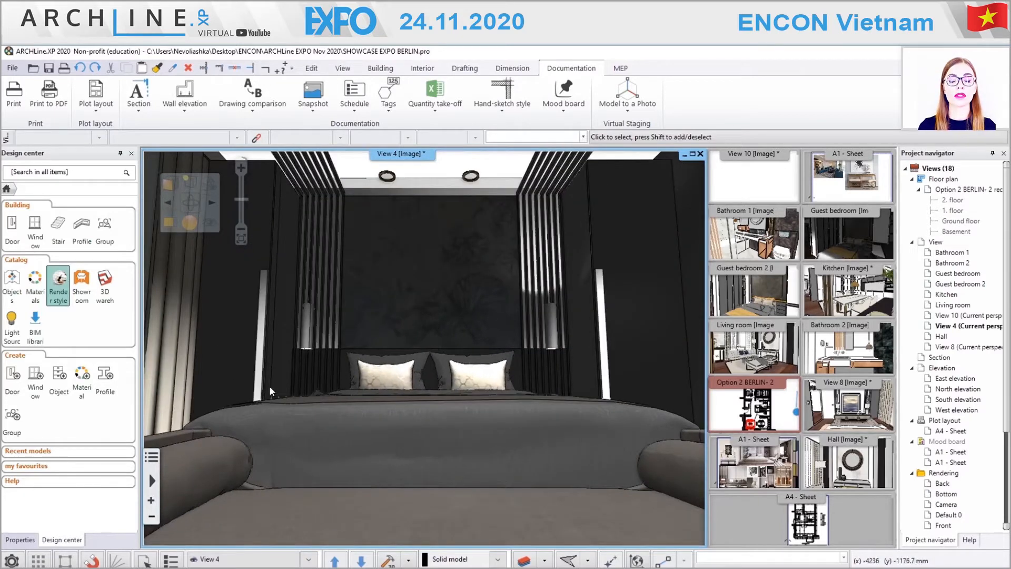
{"action": "middle_click_drag", "start_coordinate": [403, 371], "coordinate": [395, 190]}
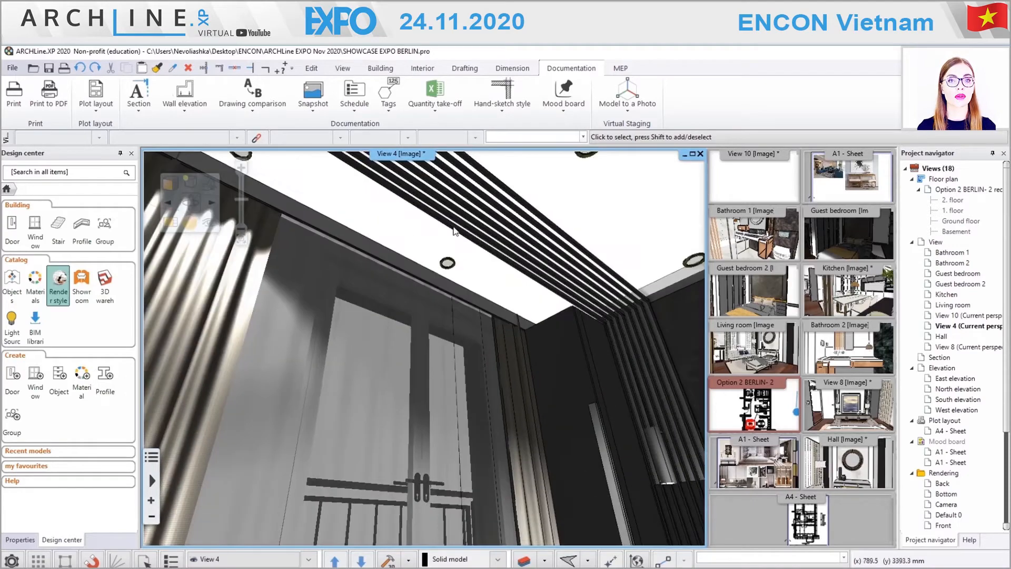
{"action": "left_click", "coordinate": [394, 189]}
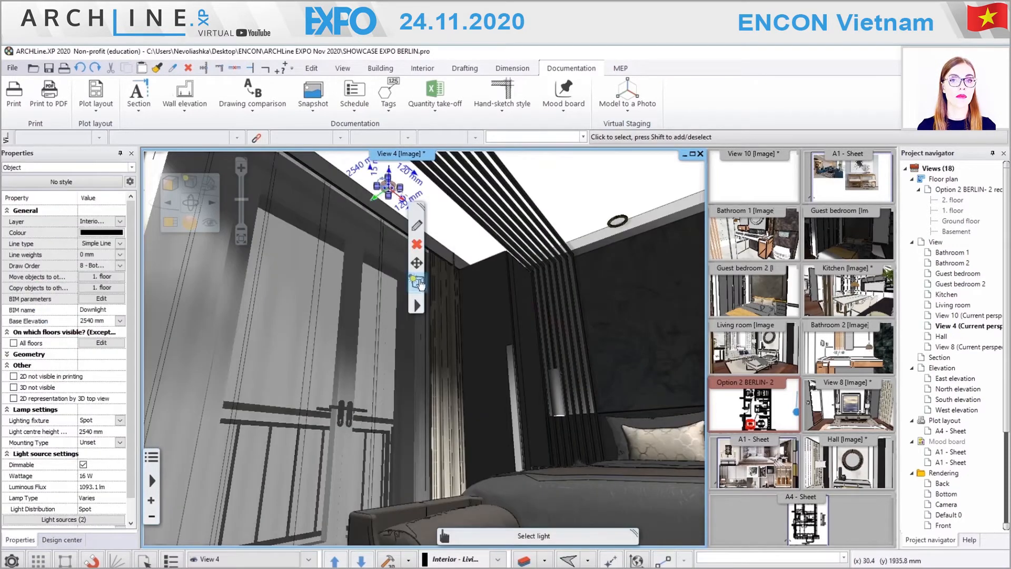
{"action": "left_click", "coordinate": [417, 283]}
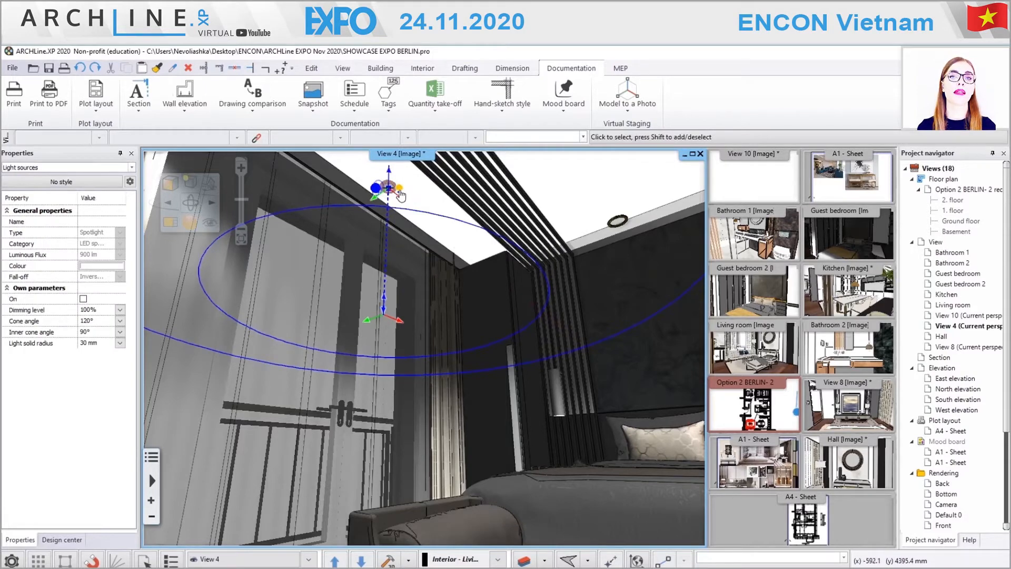
- Move the target point of the downlight's GE BBP210 spotlight straight down toward the floor
{"action": "left_click", "coordinate": [383, 323]}
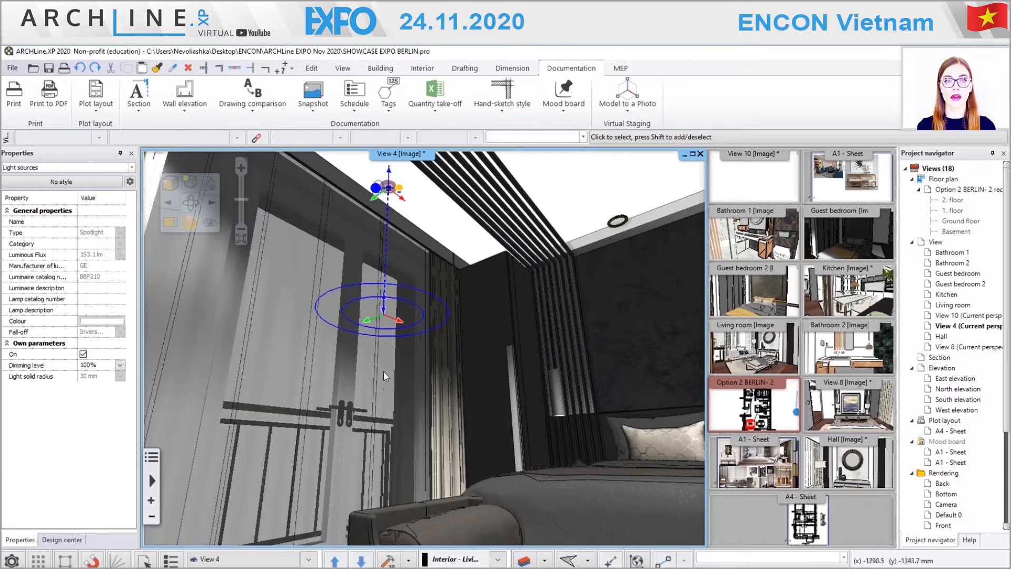
{"action": "left_click", "coordinate": [383, 311]}
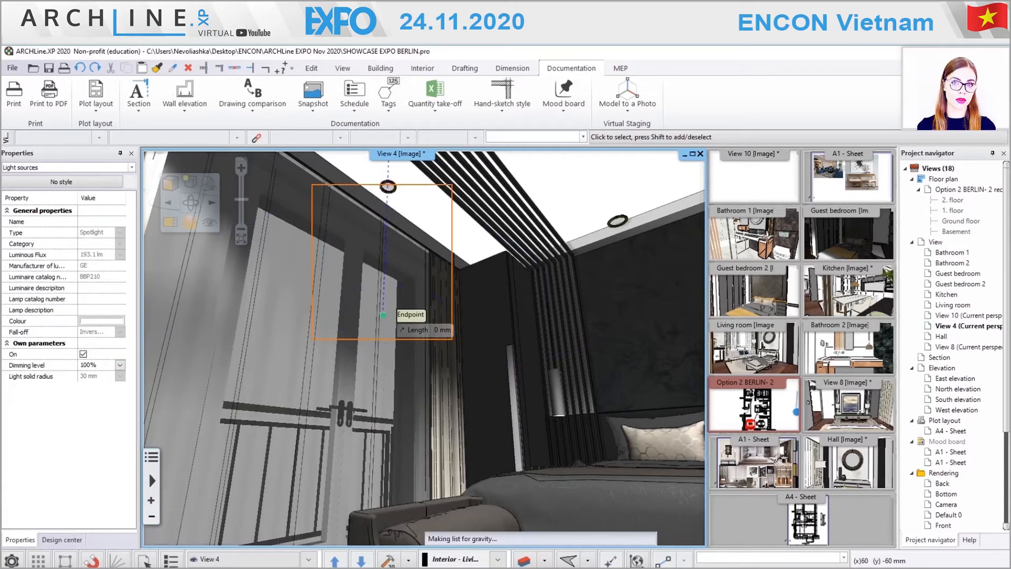
{"action": "left_click", "coordinate": [381, 461]}
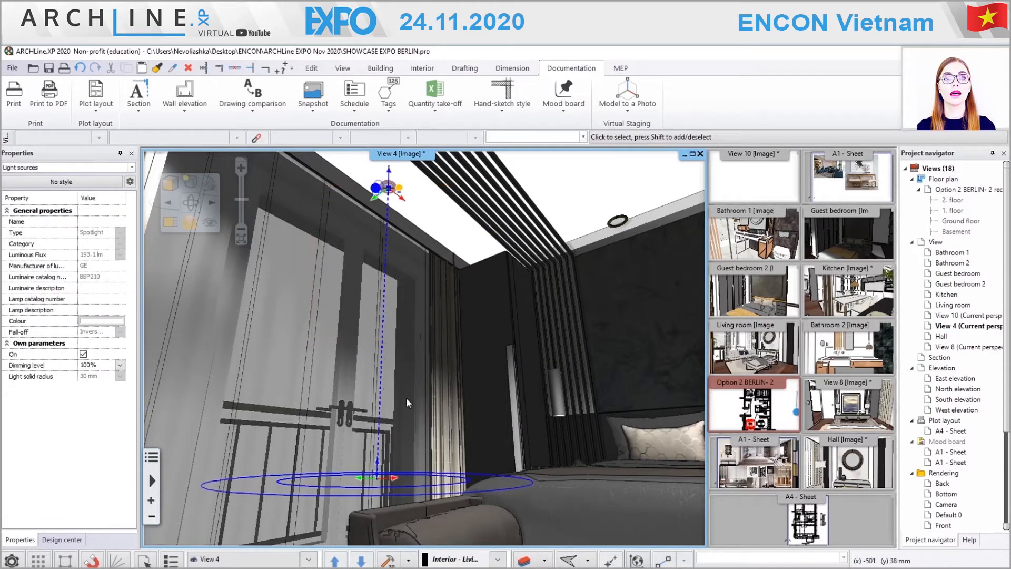
- Switch on the downlight's LED spotlight sources and check the lighting around the bedroom
{"action": "right_click", "coordinate": [413, 432]}
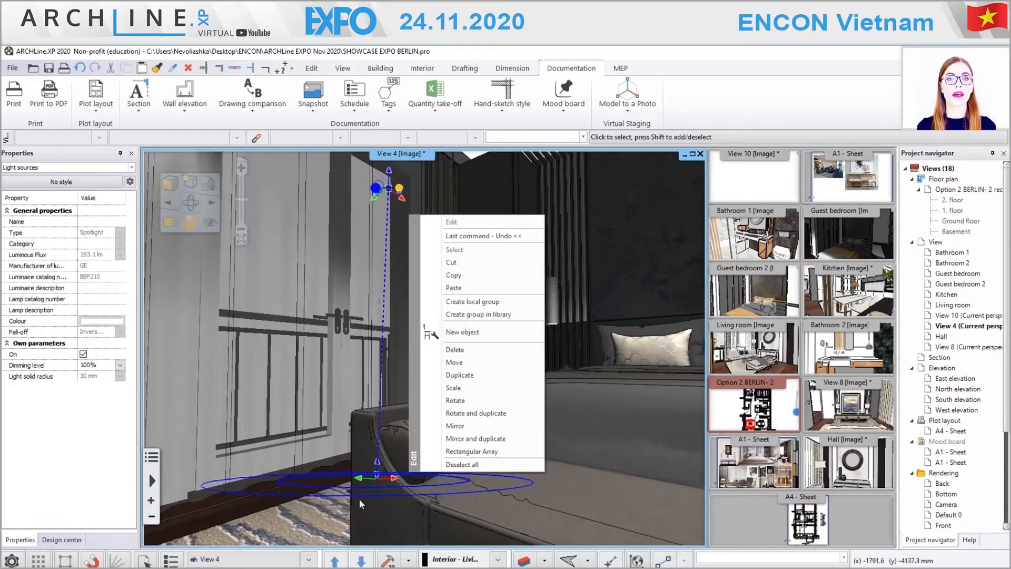
{"action": "right_click_drag", "start_coordinate": [336, 319], "coordinate": [366, 244]}
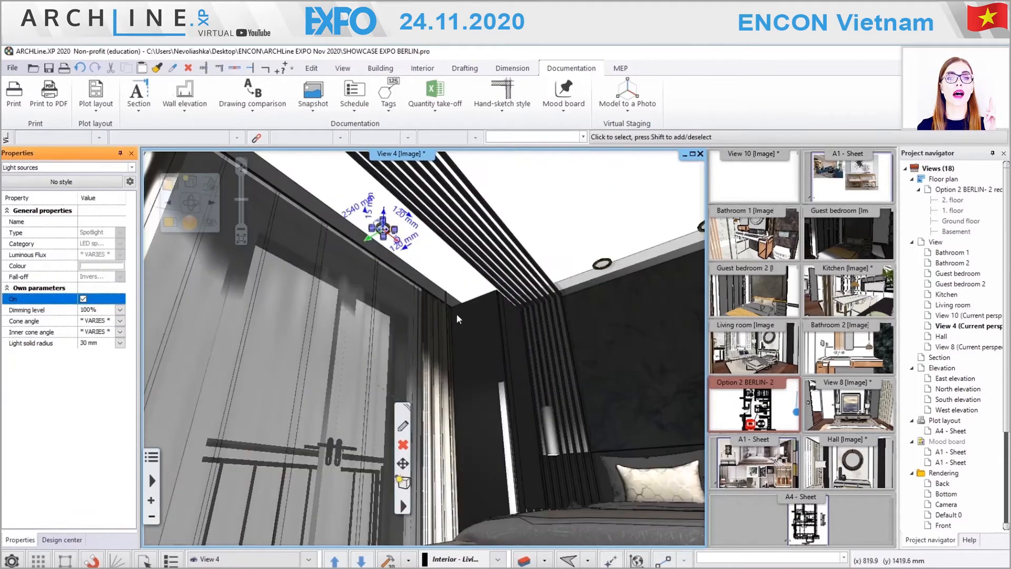
{"action": "right_click_drag", "start_coordinate": [473, 354], "coordinate": [416, 274]}
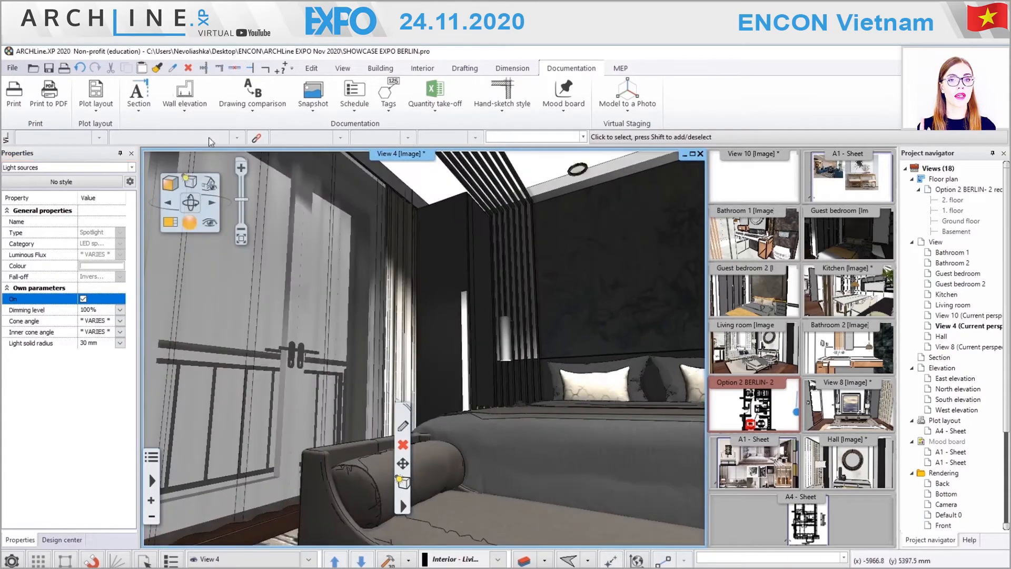
{"action": "right_click_drag", "start_coordinate": [586, 419], "coordinate": [297, 250]}
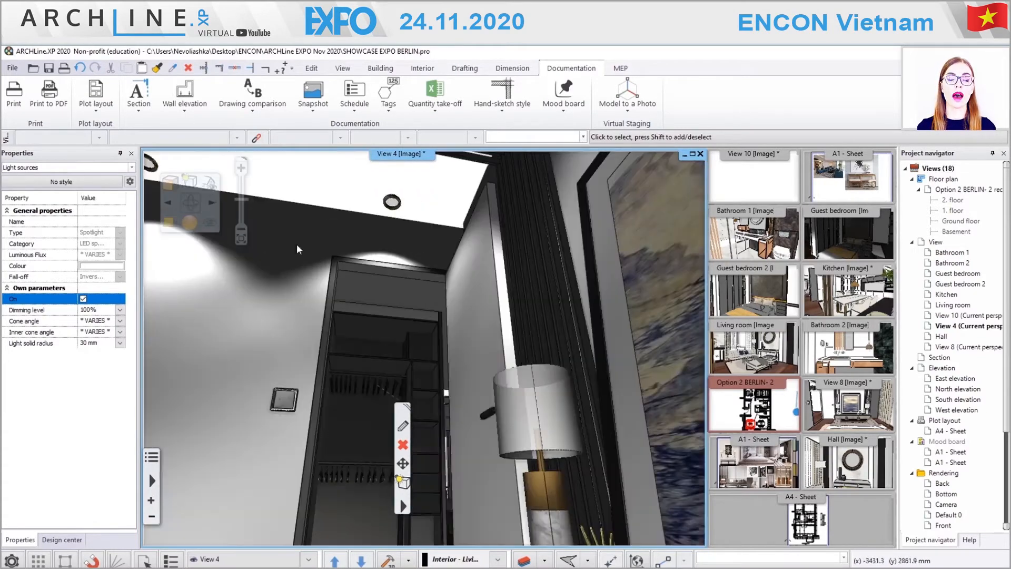
{"action": "left_click", "coordinate": [401, 202]}
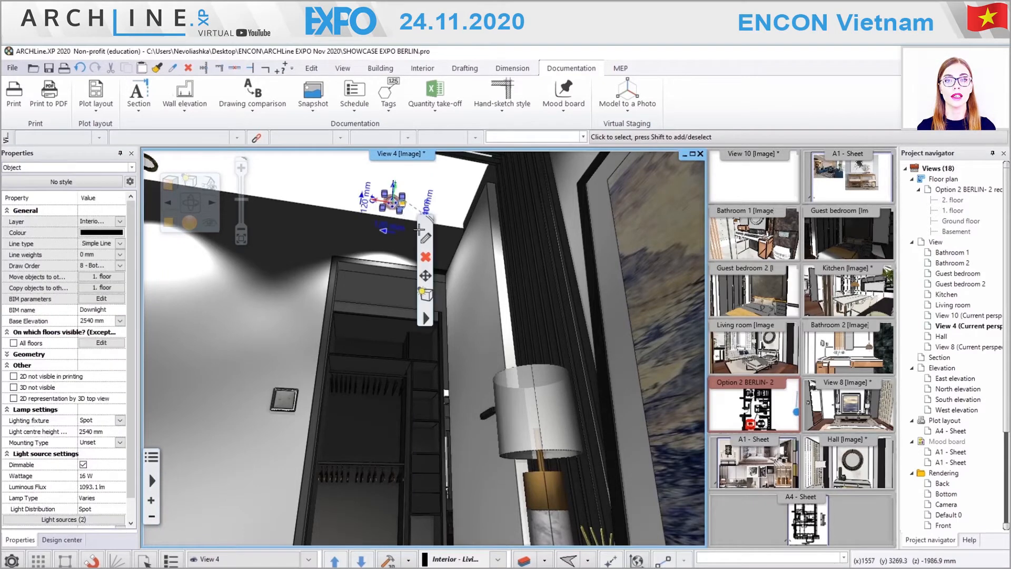
{"action": "left_click", "coordinate": [403, 207]}
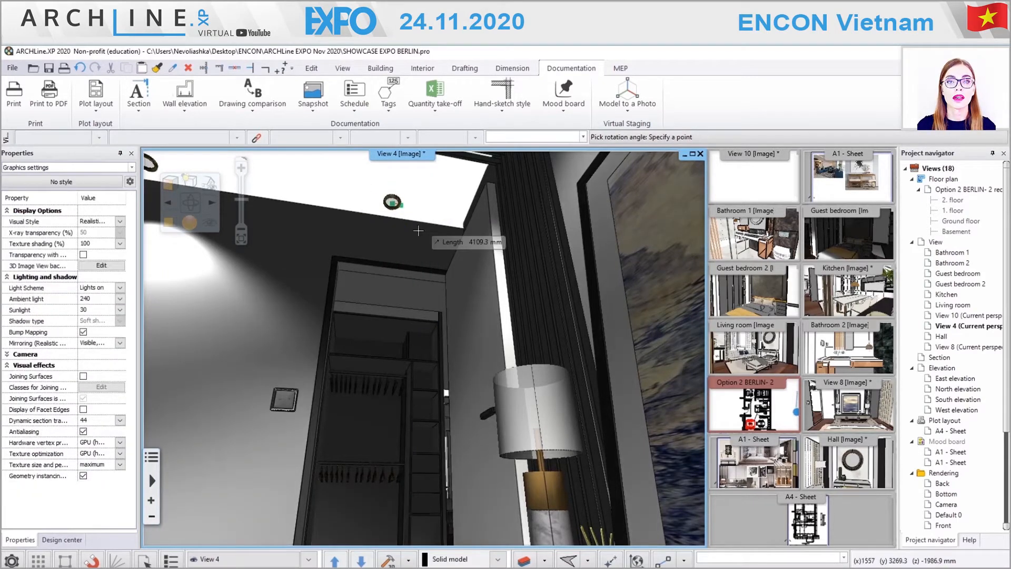
{"action": "key", "text": "Escape"}
- Move the ceiling downlight's LED spotlight target about 773 mm onto the wall beside the wardrobe opening, and undo the move
{"action": "left_click", "coordinate": [399, 205]}
{"action": "left_click", "coordinate": [399, 204]}
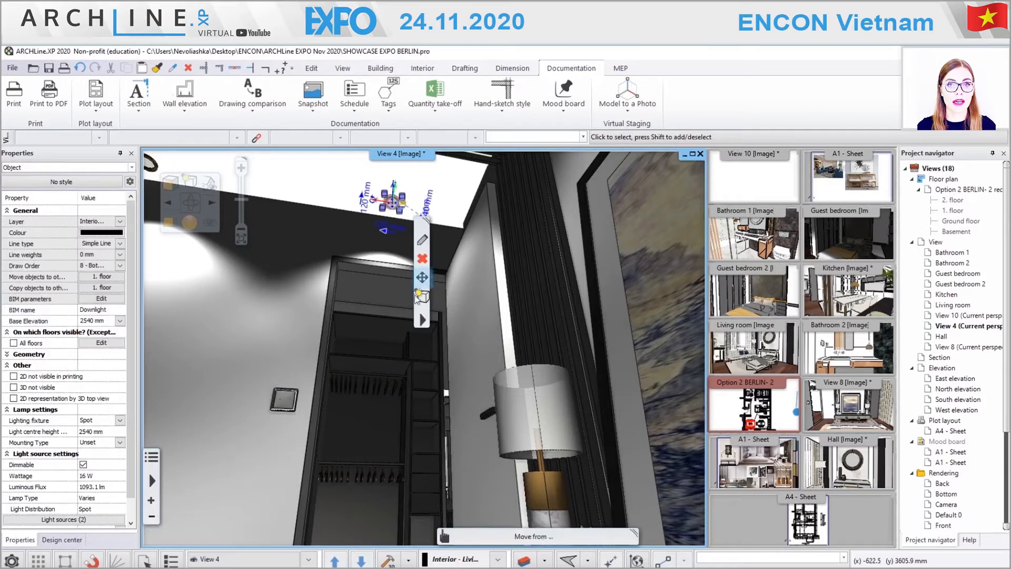
{"action": "left_click", "coordinate": [422, 299]}
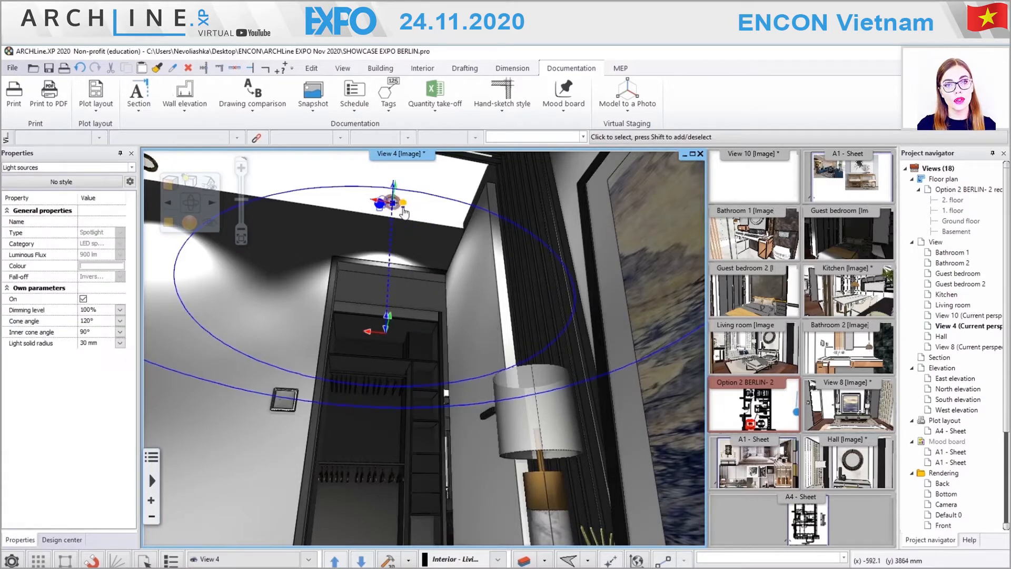
{"action": "left_click", "coordinate": [385, 327]}
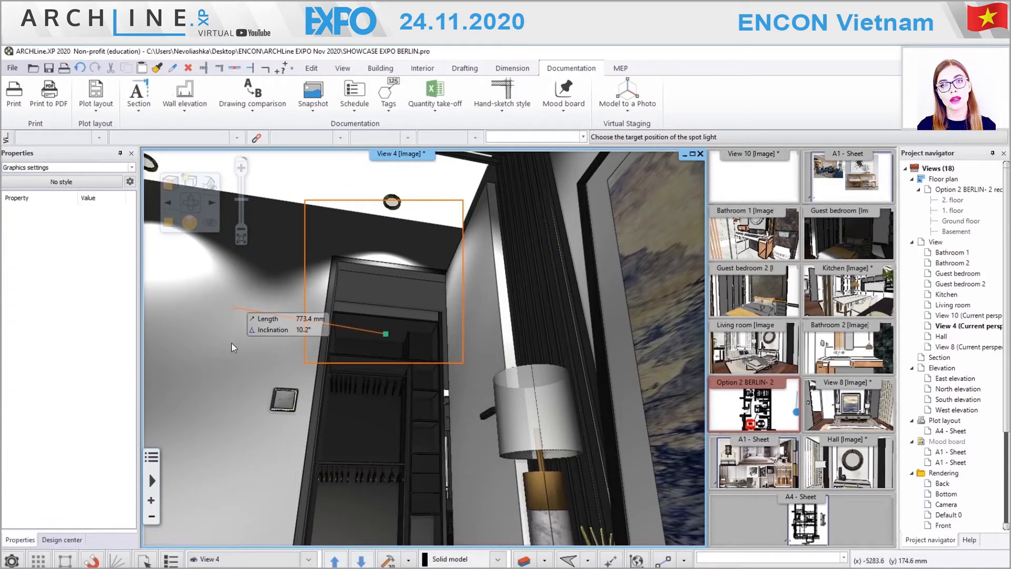
{"action": "left_click", "coordinate": [232, 345]}
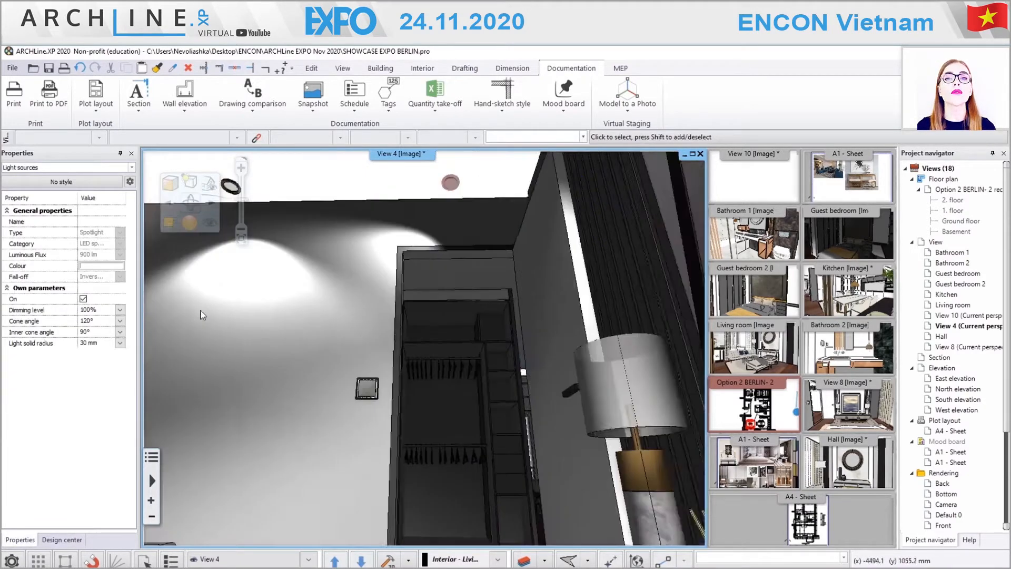
{"action": "middle_click_drag", "start_coordinate": [200, 310], "coordinate": [365, 268]}
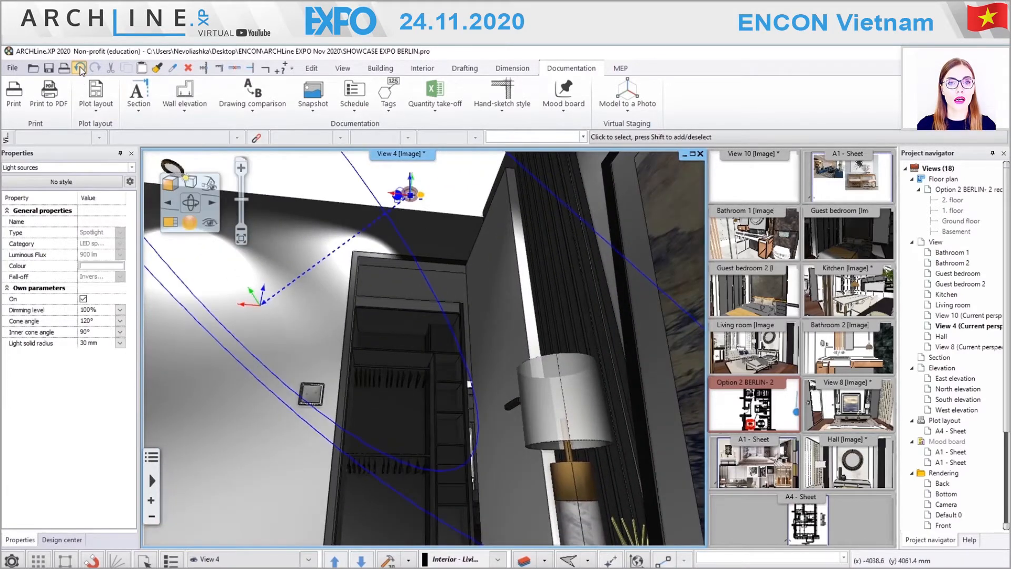
{"action": "left_click", "coordinate": [80, 69]}
- Reselect the ceiling downlight in front of the wardrobe opening and open its light sources in the Light manager
{"action": "left_click", "coordinate": [413, 197]}
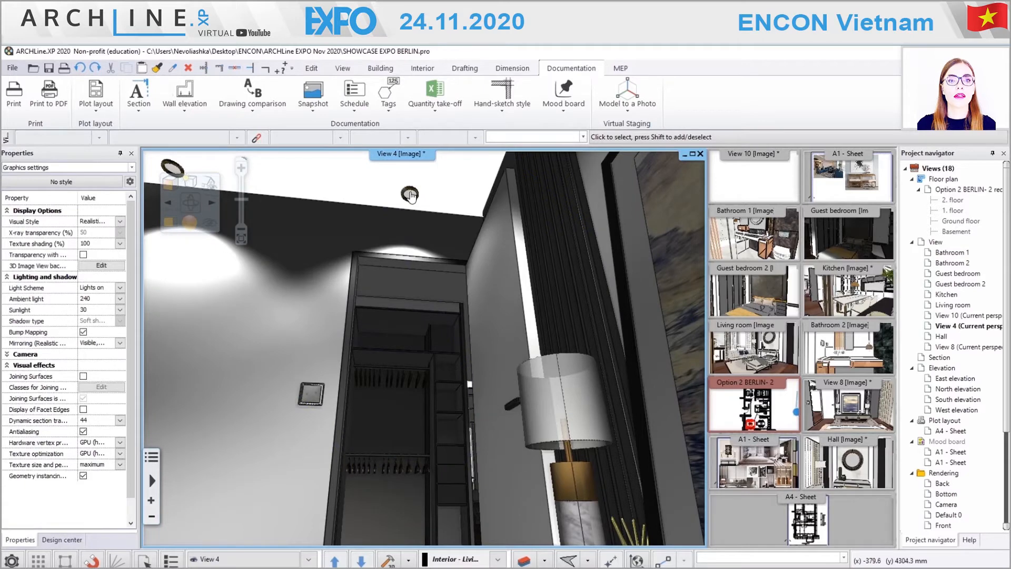
{"action": "right_click", "coordinate": [446, 318]}
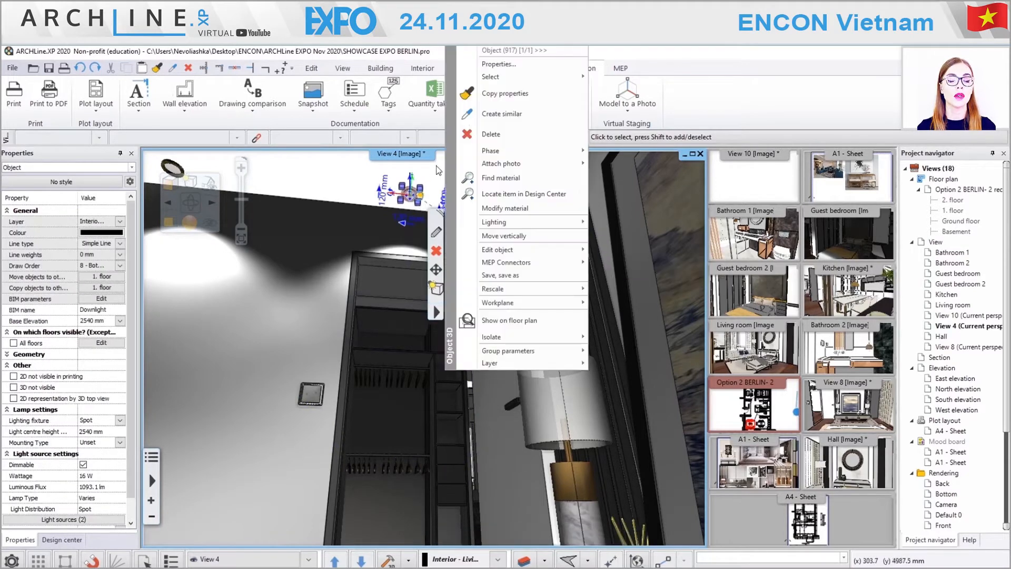
{"action": "mouse_move", "coordinate": [518, 223]}
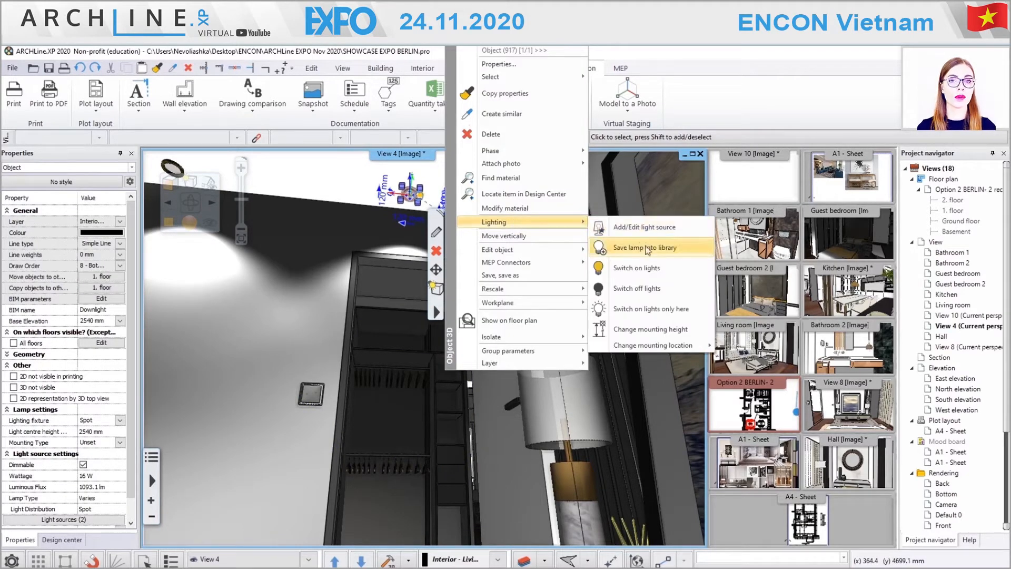
{"action": "mouse_move", "coordinate": [637, 345]}
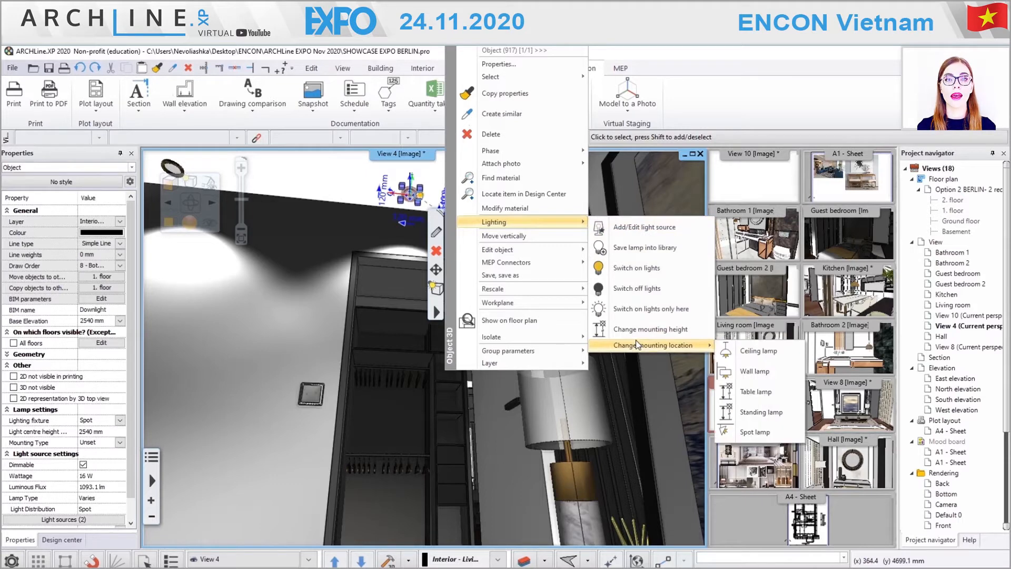
{"action": "left_click", "coordinate": [654, 225]}
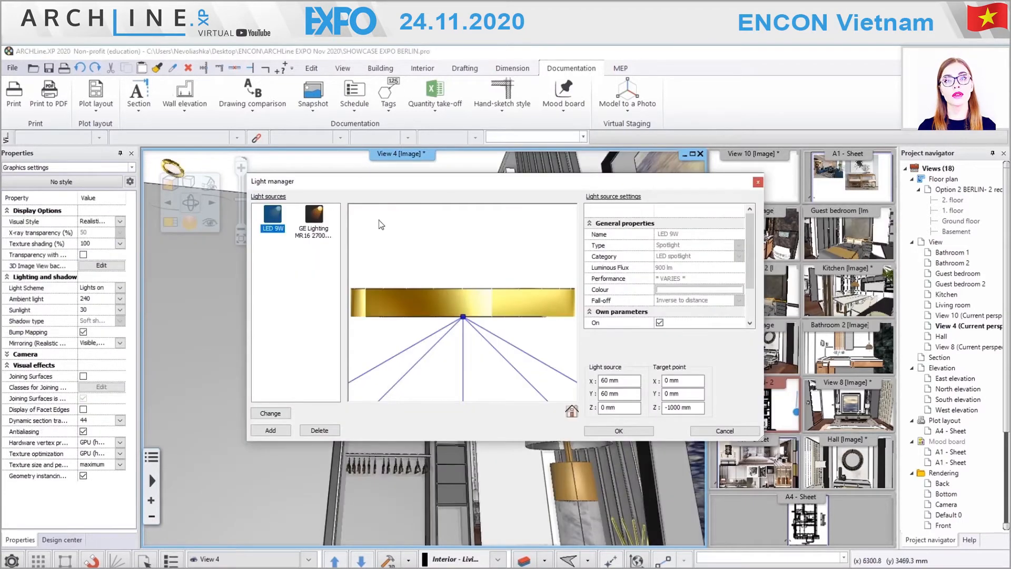
- Narrow the light cone of the downlight's LED 9W spotlight in the preview and select the GE Lighting MR16 2700K source
{"action": "left_click_drag", "start_coordinate": [420, 185], "coordinate": [530, 108]}
{"action": "scroll", "coordinate": [544, 190], "scroll_direction": "down", "scroll_amount": 4}
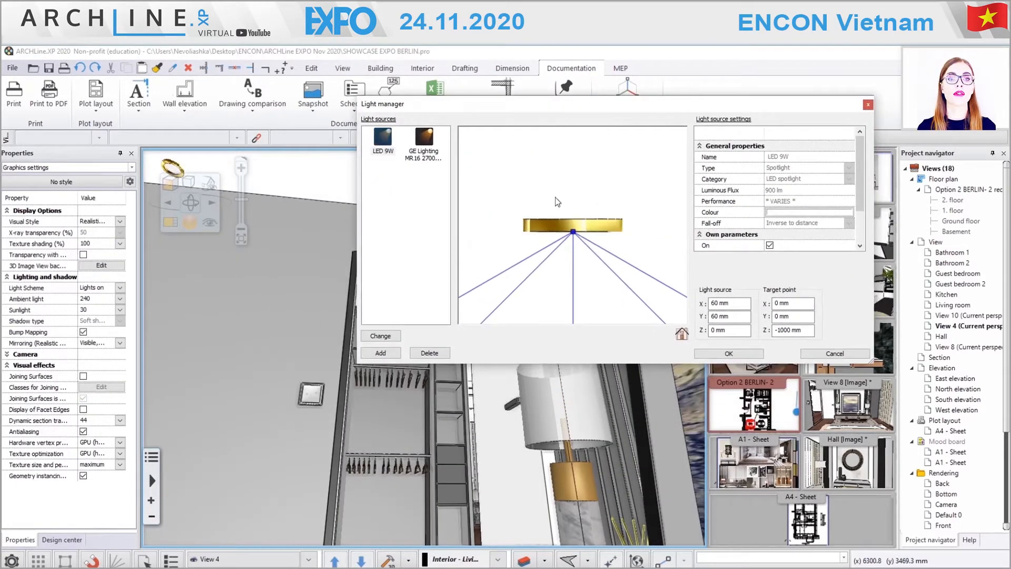
{"action": "scroll", "coordinate": [584, 214], "scroll_direction": "down", "scroll_amount": 5}
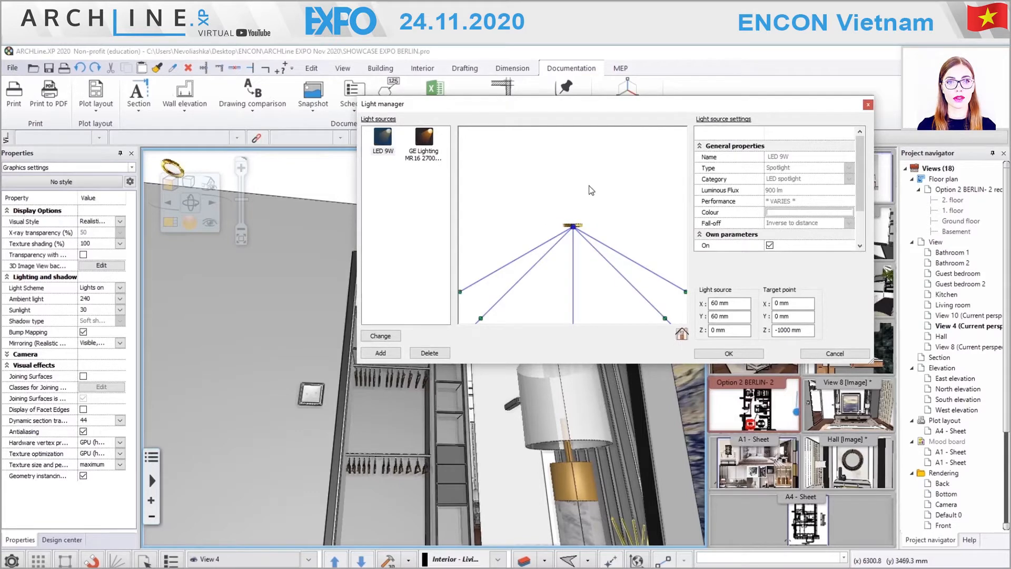
{"action": "left_click_drag", "start_coordinate": [557, 249], "coordinate": [550, 246]}
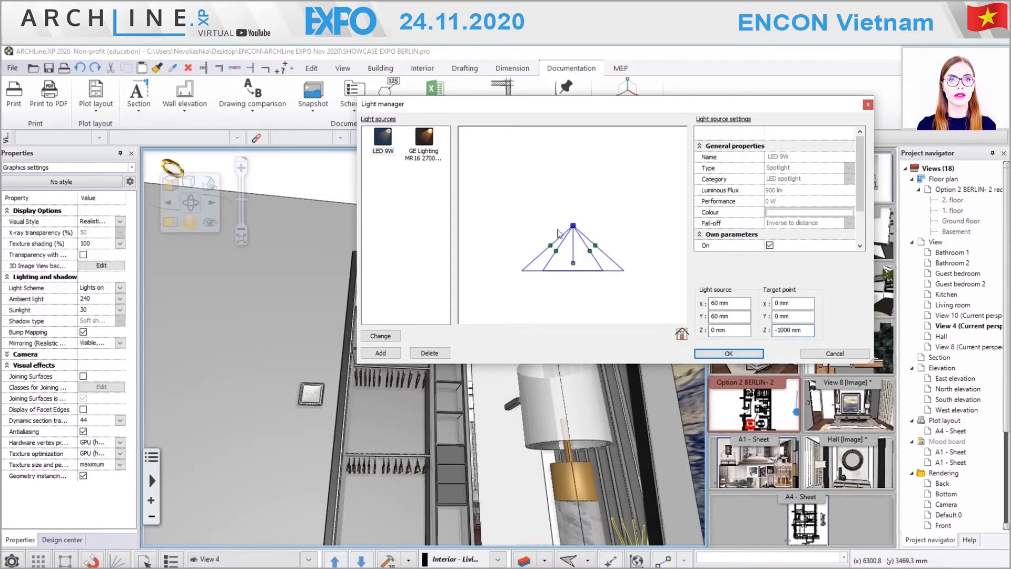
{"action": "left_click", "coordinate": [424, 142]}
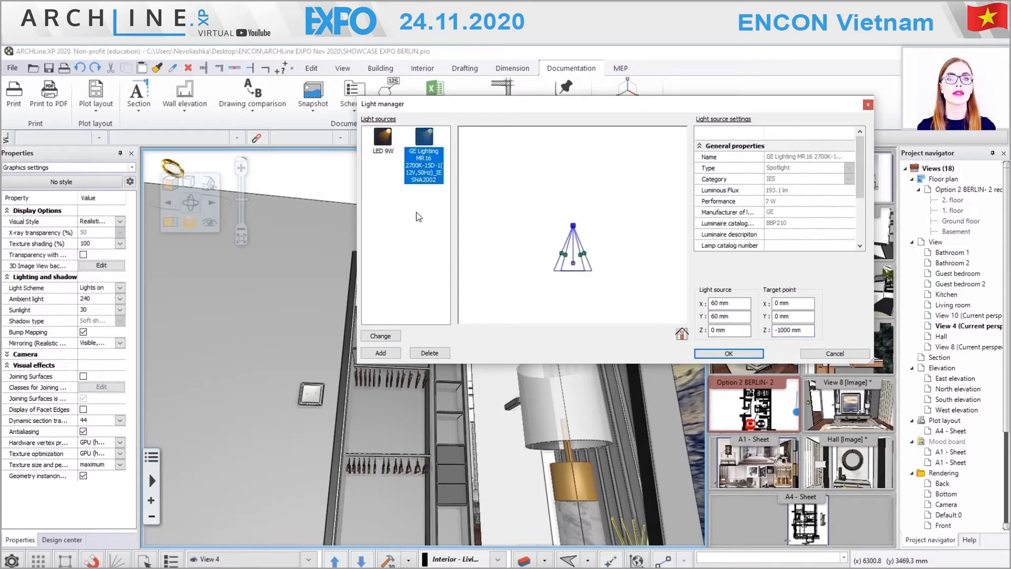
- Browse the project and global light sources available to add, including the LED spot, Linear light and IES categories
{"action": "left_click", "coordinate": [385, 352]}
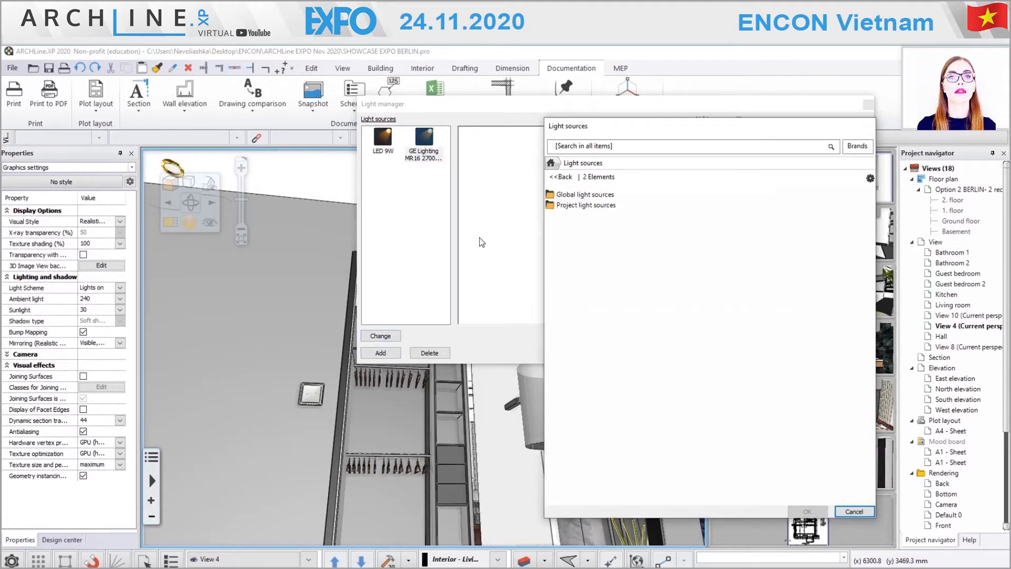
{"action": "left_click", "coordinate": [553, 208]}
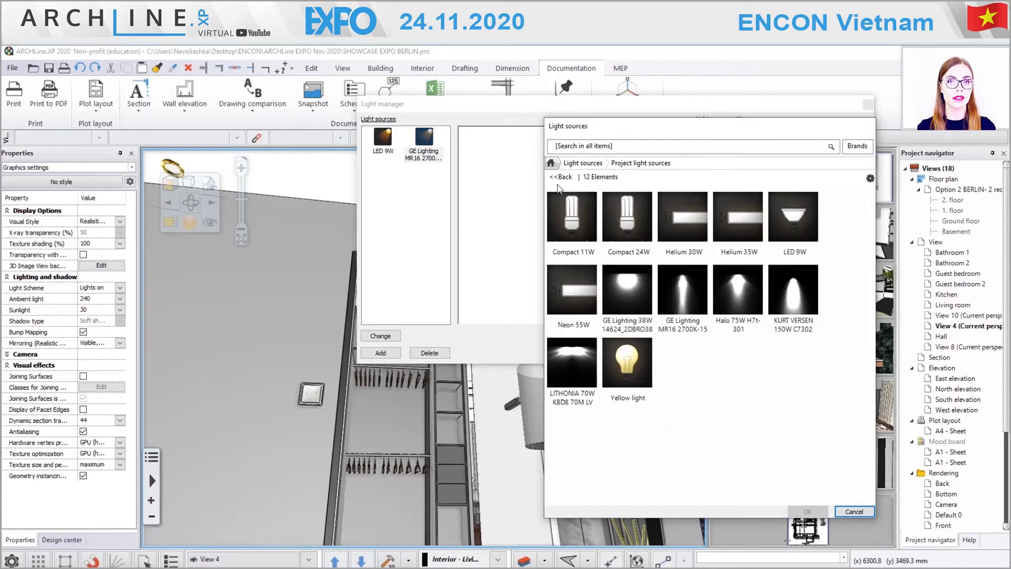
{"action": "left_click", "coordinate": [562, 177]}
{"action": "double_click", "coordinate": [576, 196]}
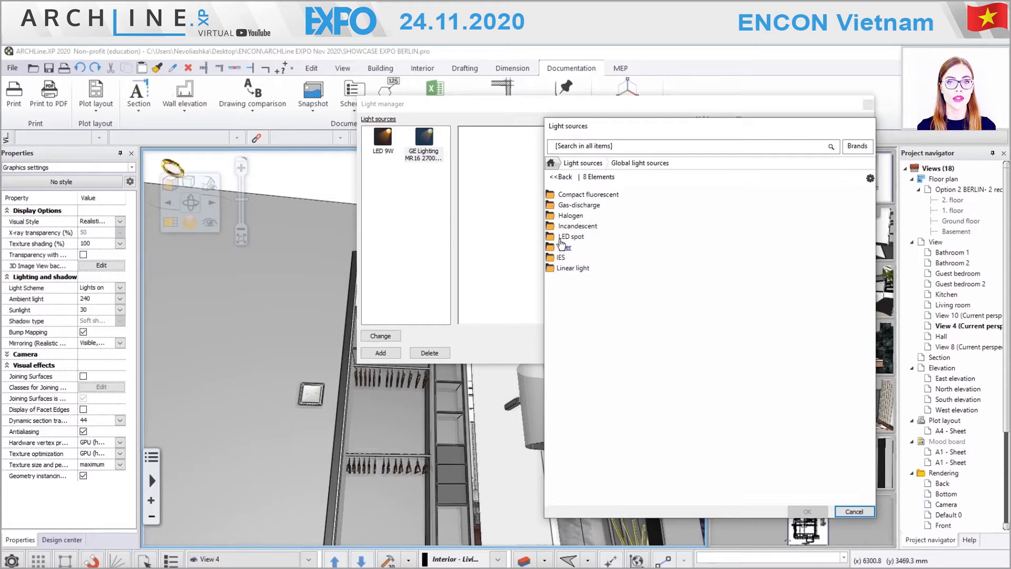
{"action": "double_click", "coordinate": [564, 237]}
{"action": "left_click", "coordinate": [561, 177]}
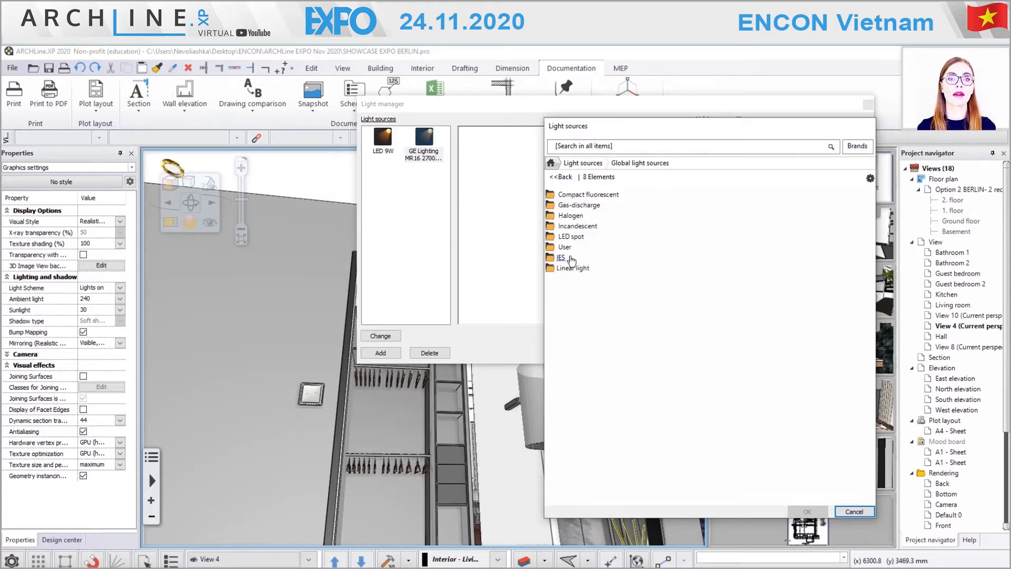
{"action": "double_click", "coordinate": [573, 269]}
{"action": "left_click", "coordinate": [563, 177]}
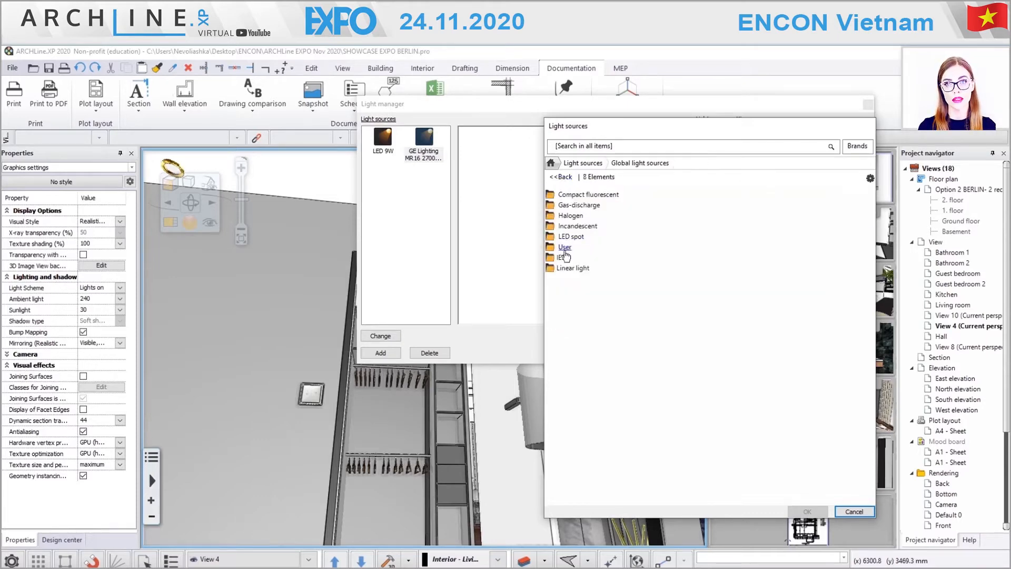
{"action": "double_click", "coordinate": [560, 257]}
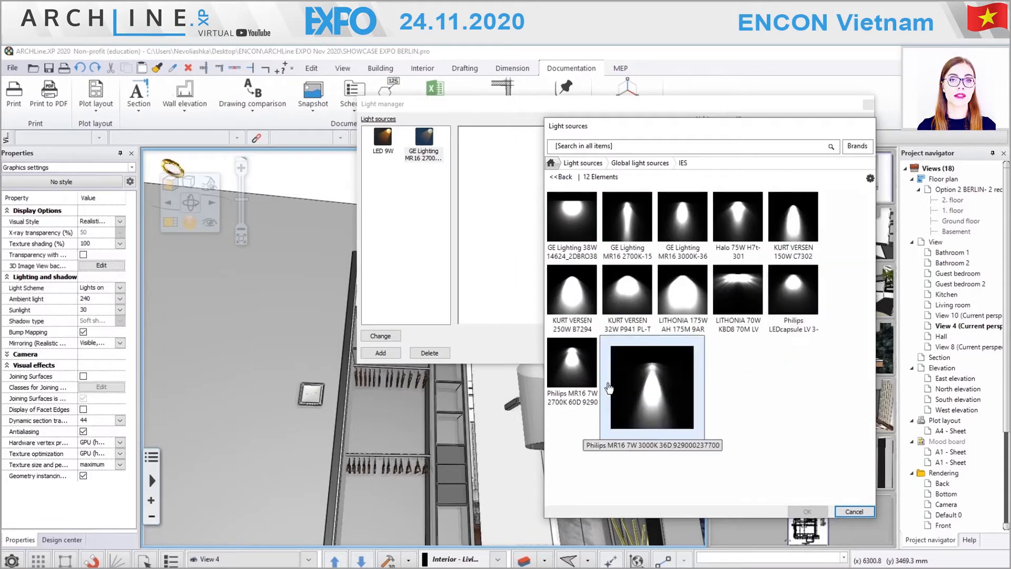
{"action": "left_click", "coordinate": [841, 509]}
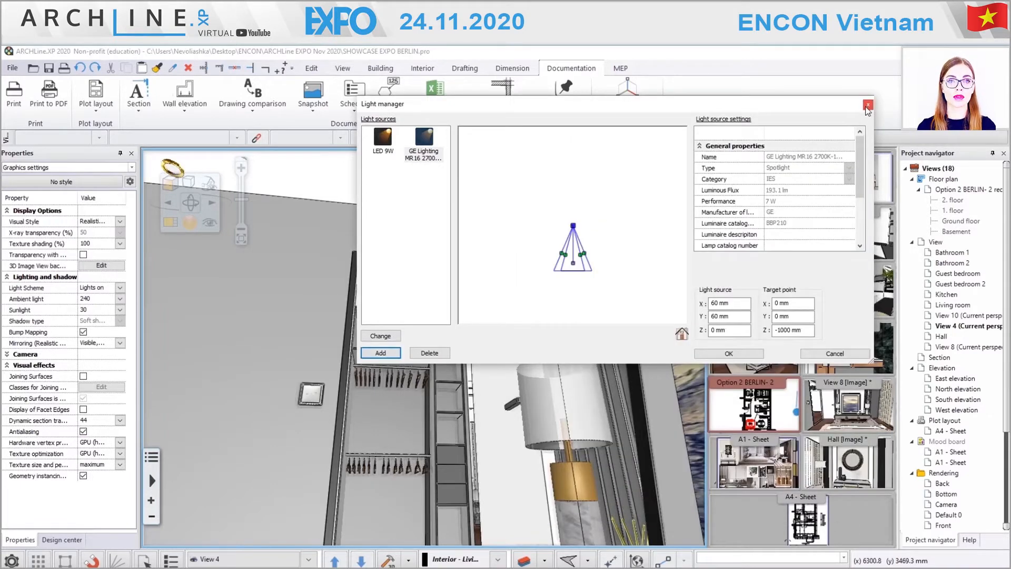
- Shift the GE Lighting MR16 spotlight's target point to X 168 mm with Z at -1000 mm, and apply the light settings
{"action": "left_click_drag", "start_coordinate": [574, 263], "coordinate": [580, 293]}
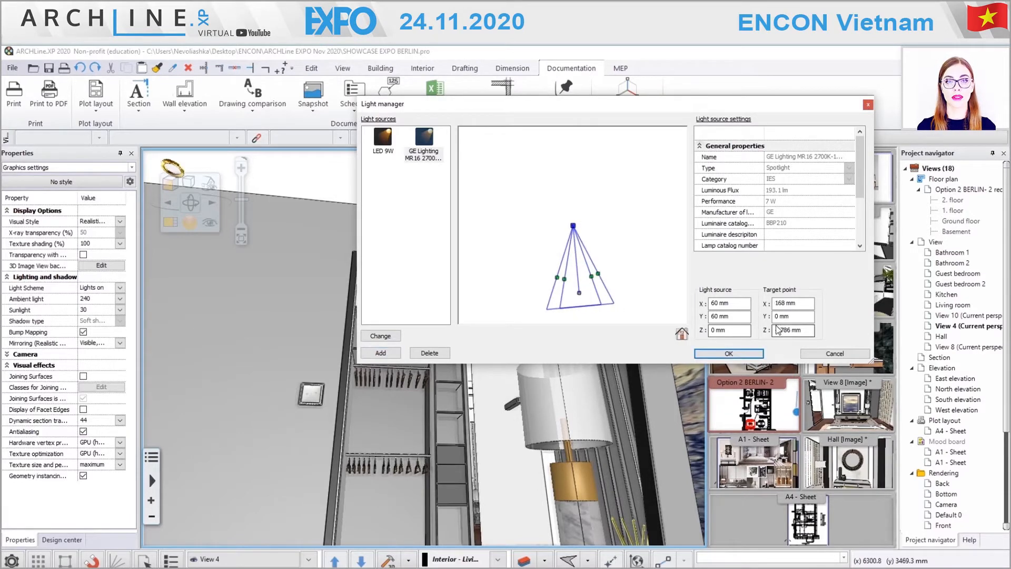
{"action": "type", "text": "-1000"}
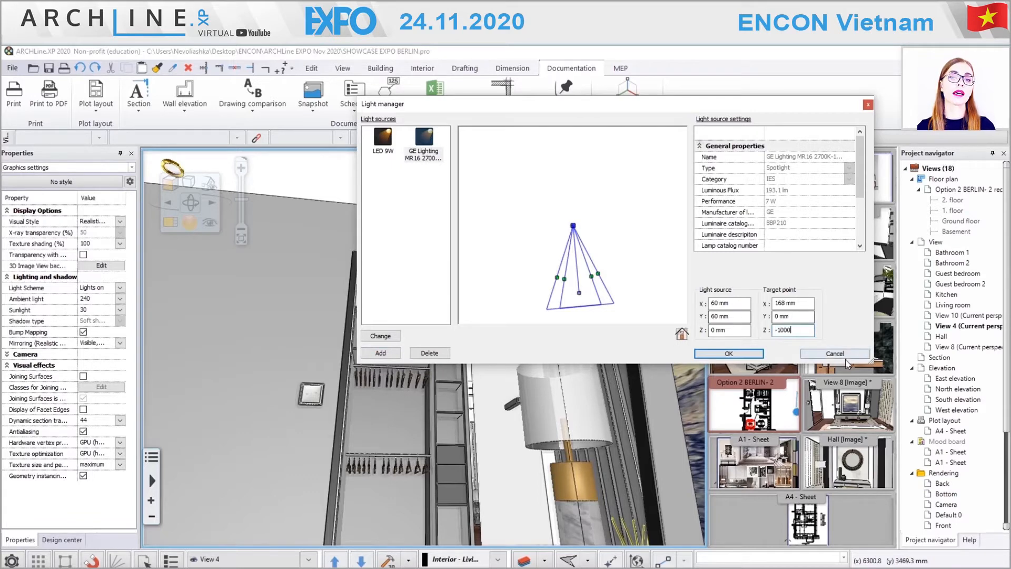
{"action": "left_click", "coordinate": [735, 354]}
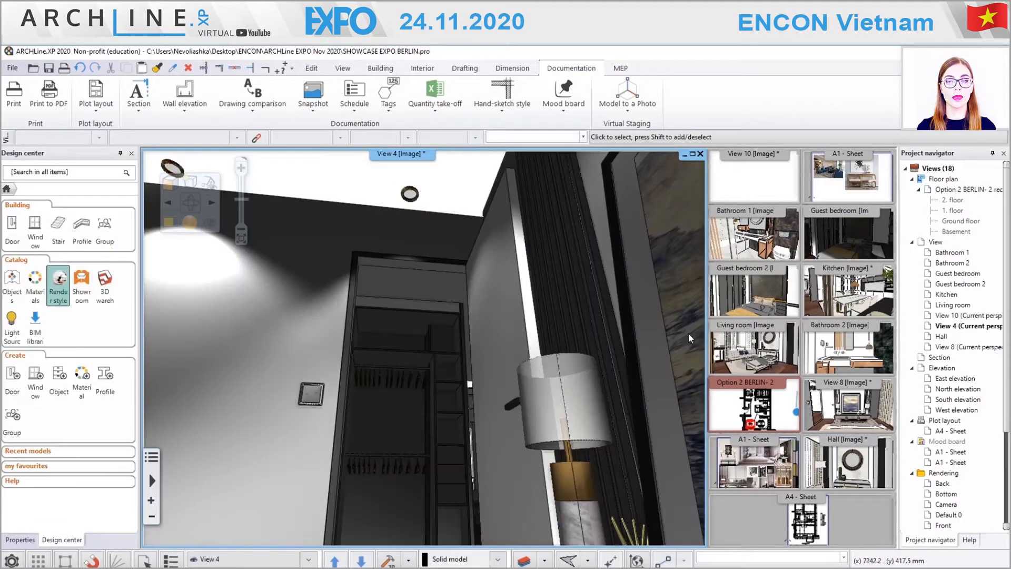
- Select the table lamp on the cabinet beside the framed picture and open its spherical light source for editing
{"action": "middle_click_drag", "start_coordinate": [537, 277], "coordinate": [501, 299]}
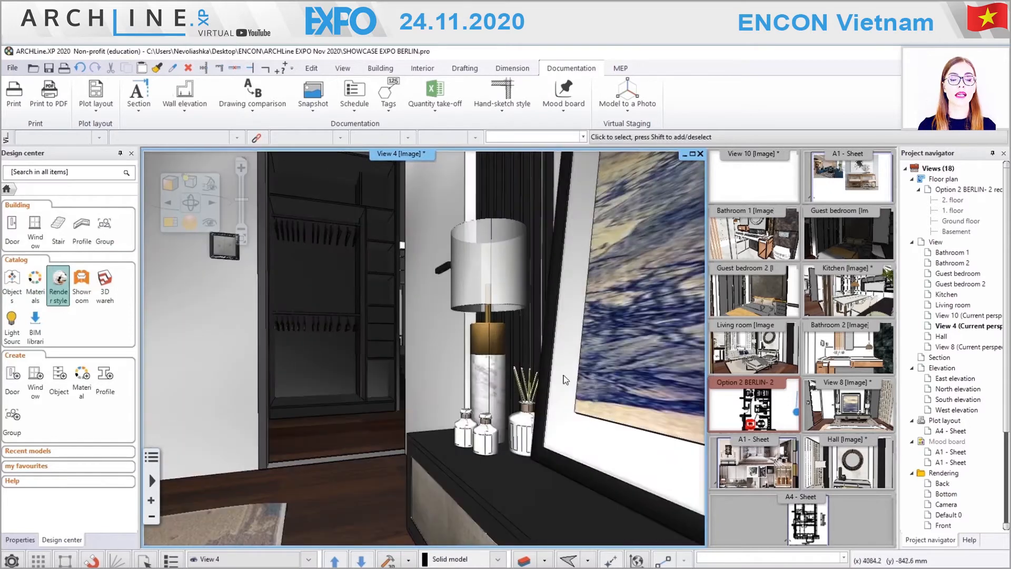
{"action": "left_click", "coordinate": [501, 299]}
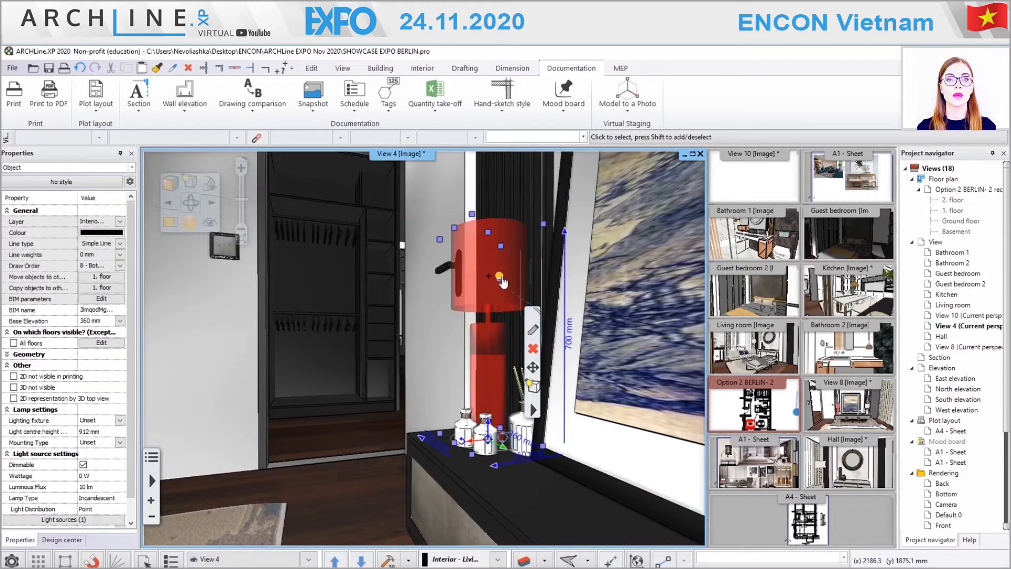
{"action": "left_click", "coordinate": [520, 289]}
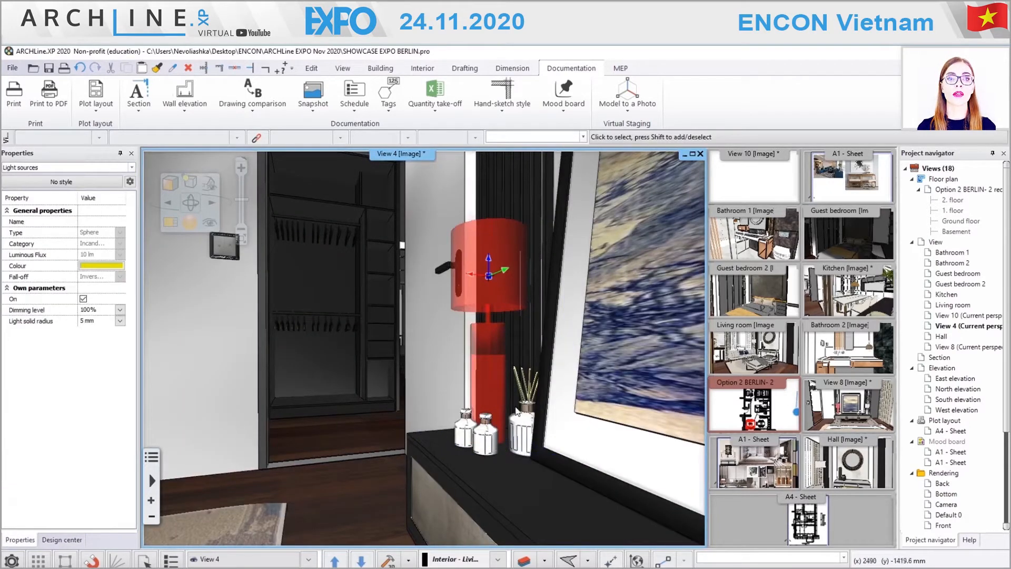
- Switch the table lamp's incandescent light source off and back on
{"action": "right_click", "coordinate": [490, 284]}
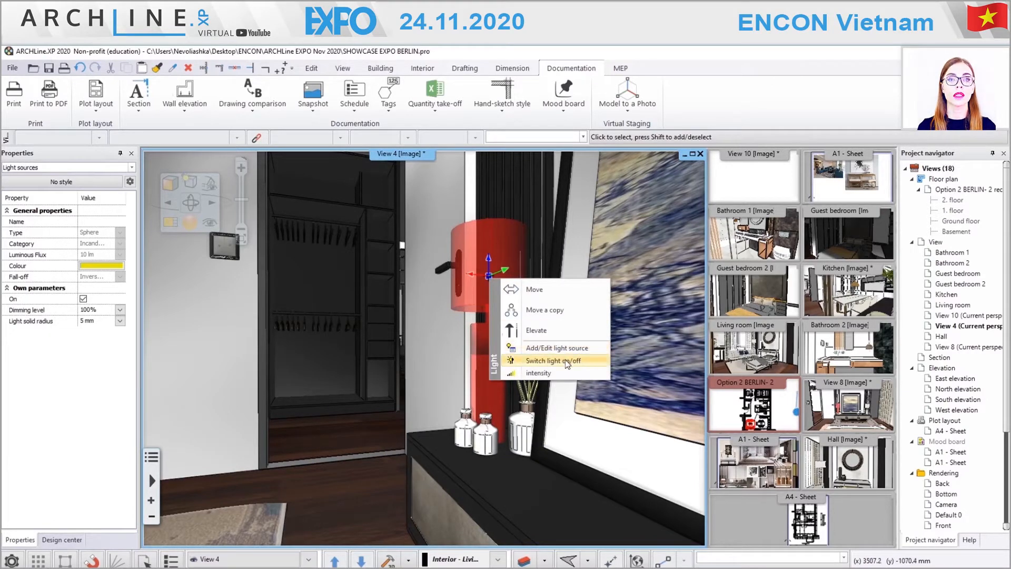
{"action": "left_click", "coordinate": [538, 373]}
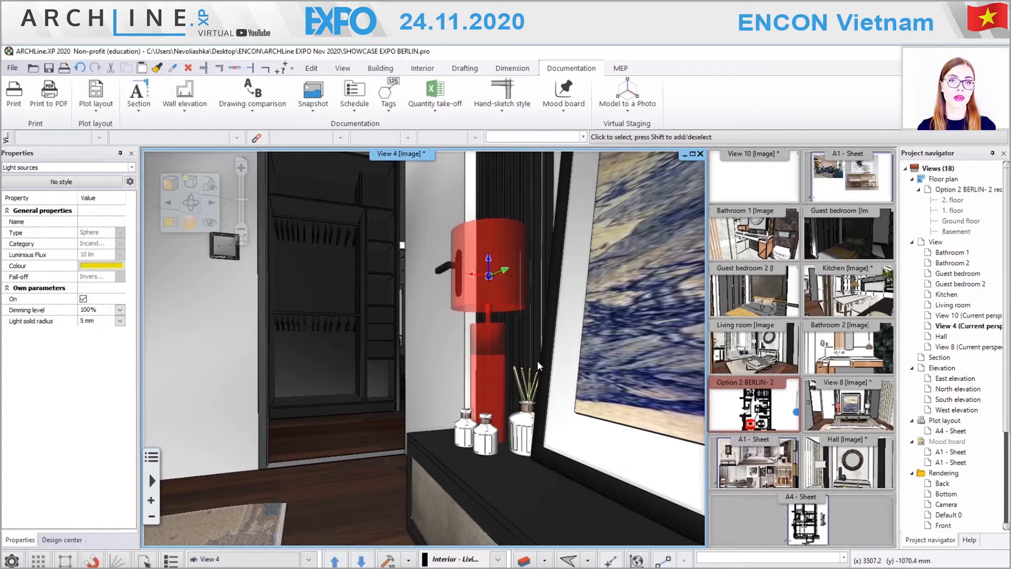
{"action": "left_click", "coordinate": [492, 276]}
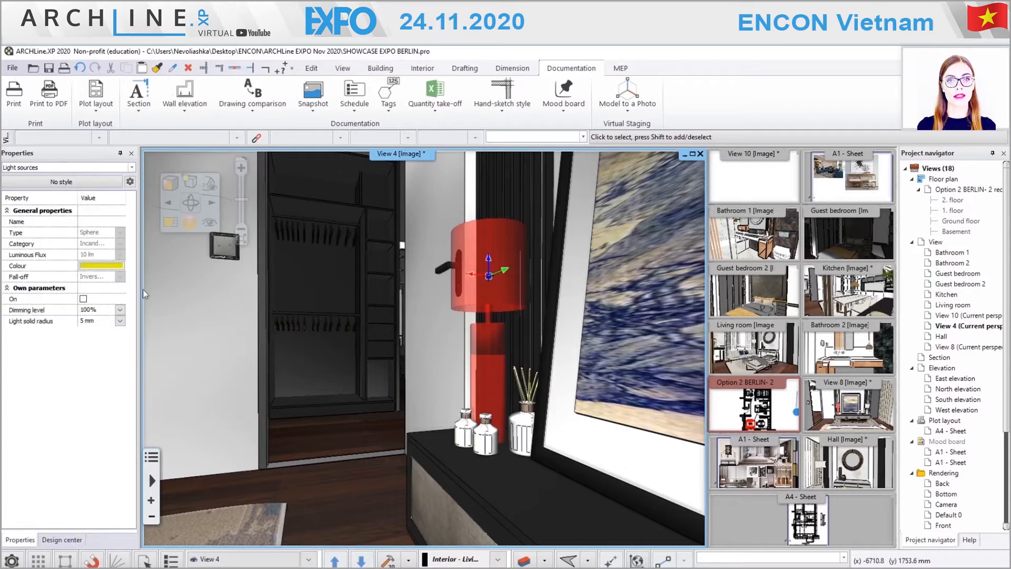
{"action": "left_click", "coordinate": [83, 299]}
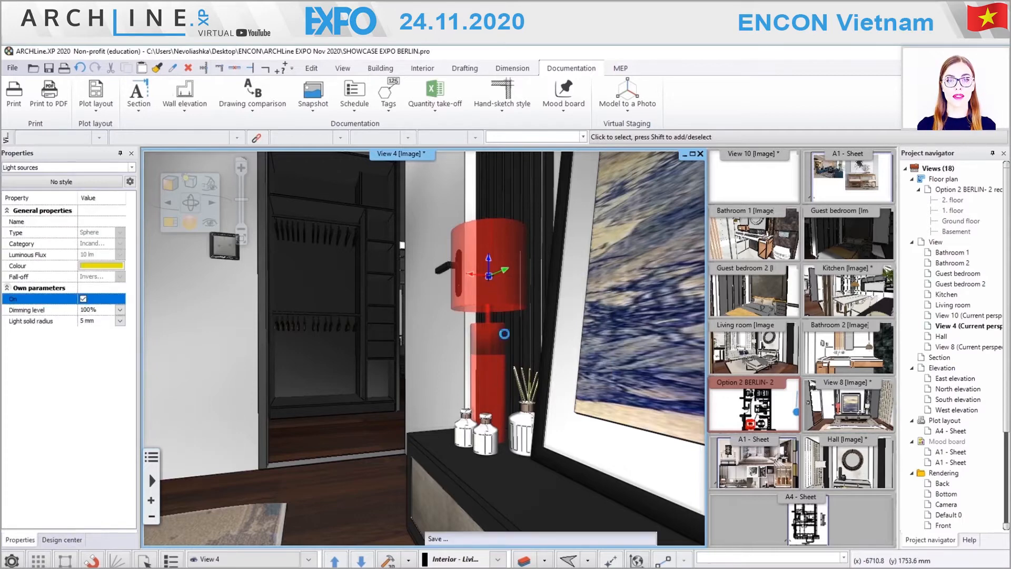
- Set the table lamp's light intensity to 120% and reopen its light source to check the dimming level
{"action": "right_click", "coordinate": [492, 277]}
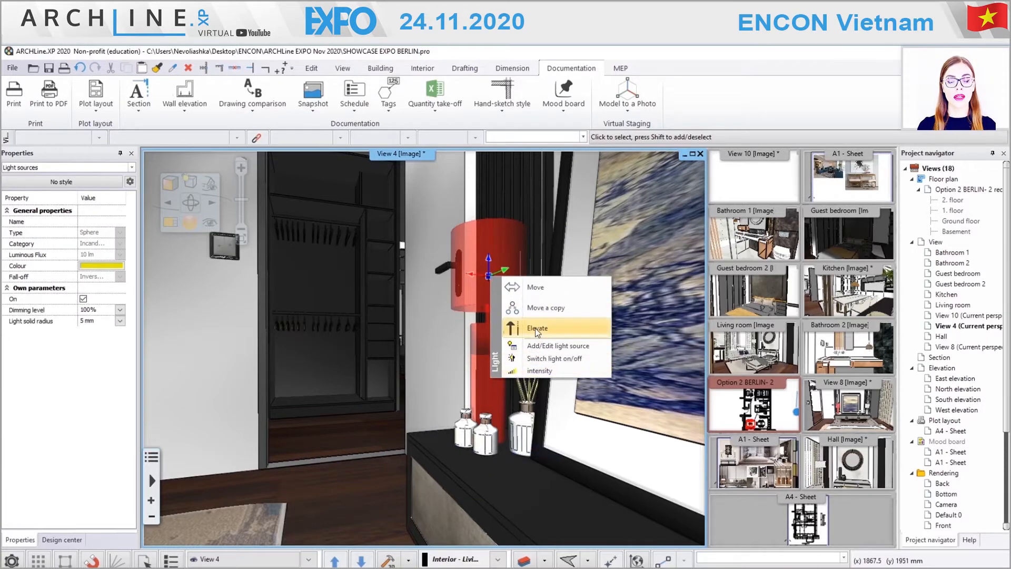
{"action": "left_click", "coordinate": [540, 370]}
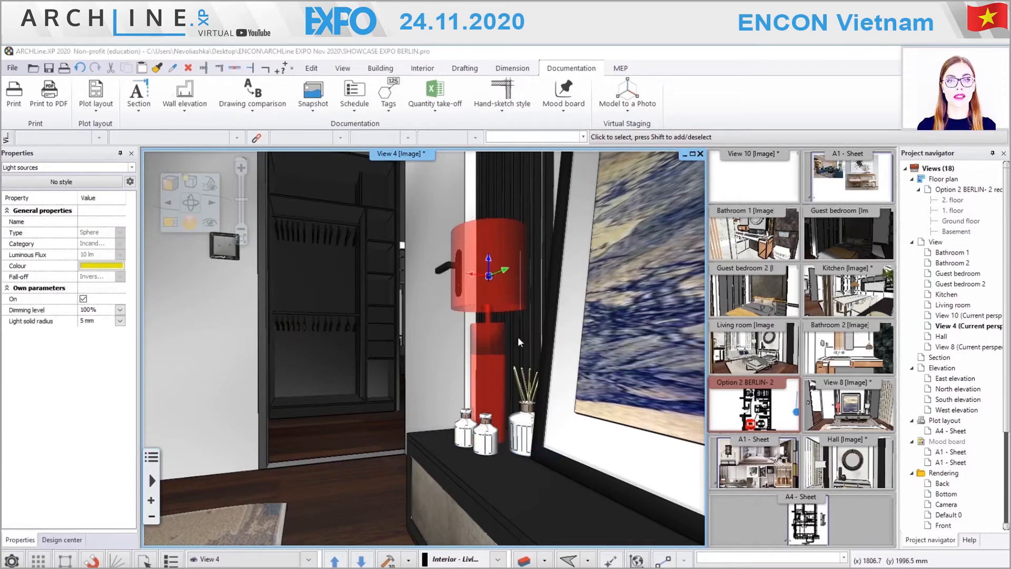
{"action": "left_click_drag", "start_coordinate": [560, 372], "coordinate": [531, 371]}
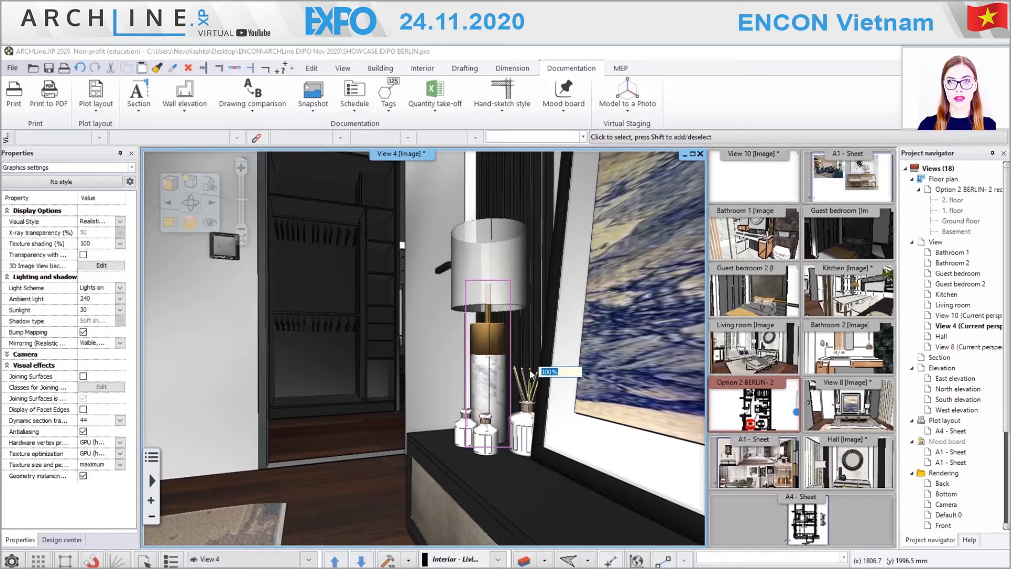
{"action": "type", "text": "200"}
{"action": "key", "text": "Return"}
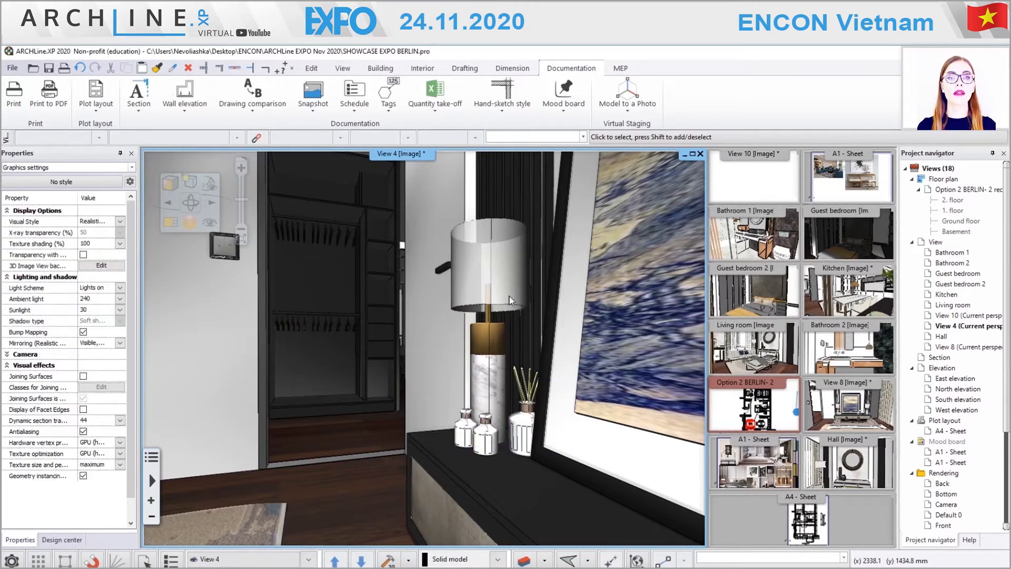
{"action": "left_click", "coordinate": [509, 297]}
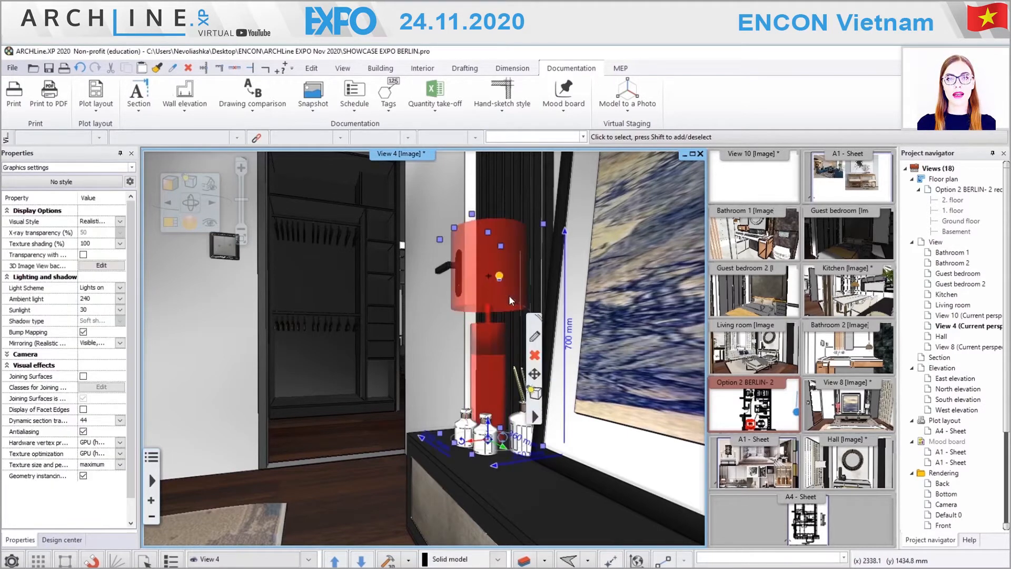
{"action": "left_click", "coordinate": [533, 395]}
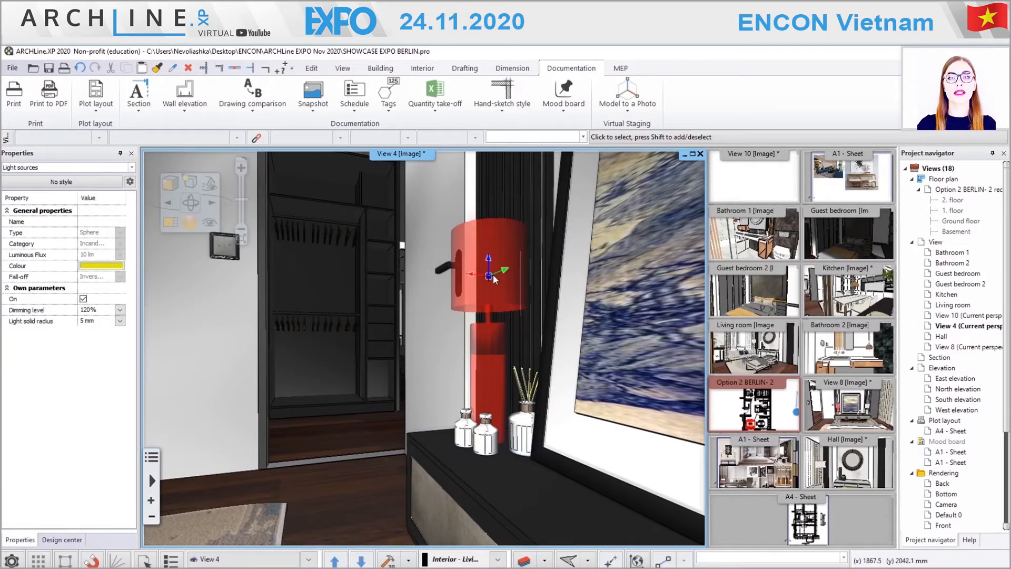
{"action": "key", "text": "Escape"}
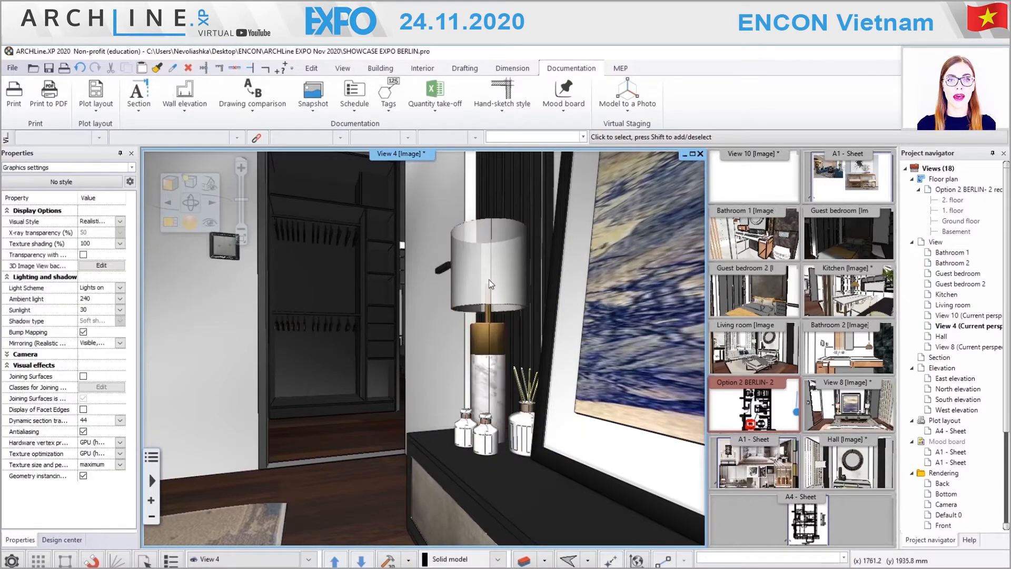
- Open the Light manager for the table lamp and browse the global IES light sources available to add
{"action": "left_click", "coordinate": [490, 284]}
{"action": "right_click", "coordinate": [533, 401]}
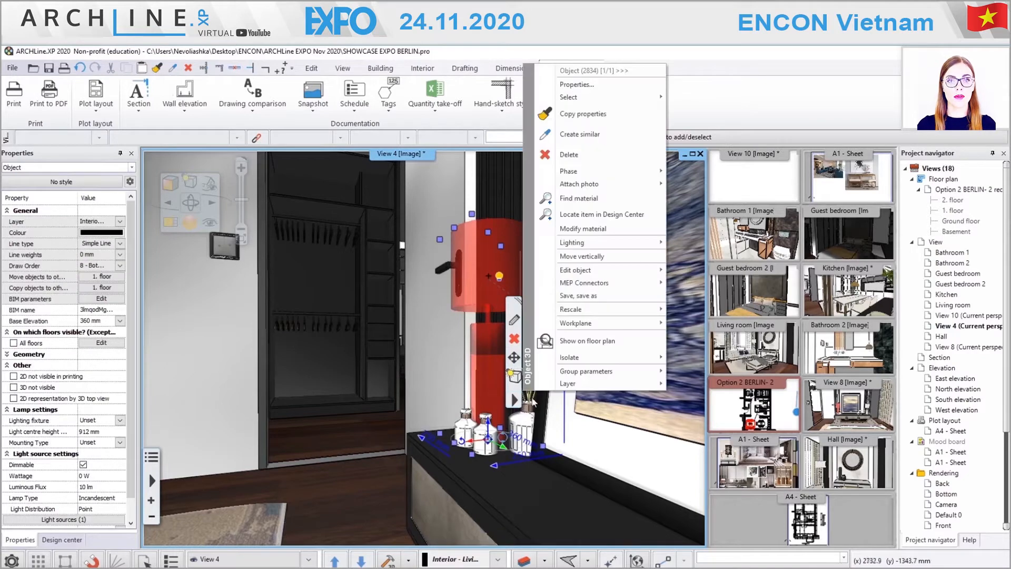
{"action": "mouse_move", "coordinate": [605, 242]}
{"action": "left_click", "coordinate": [718, 250]}
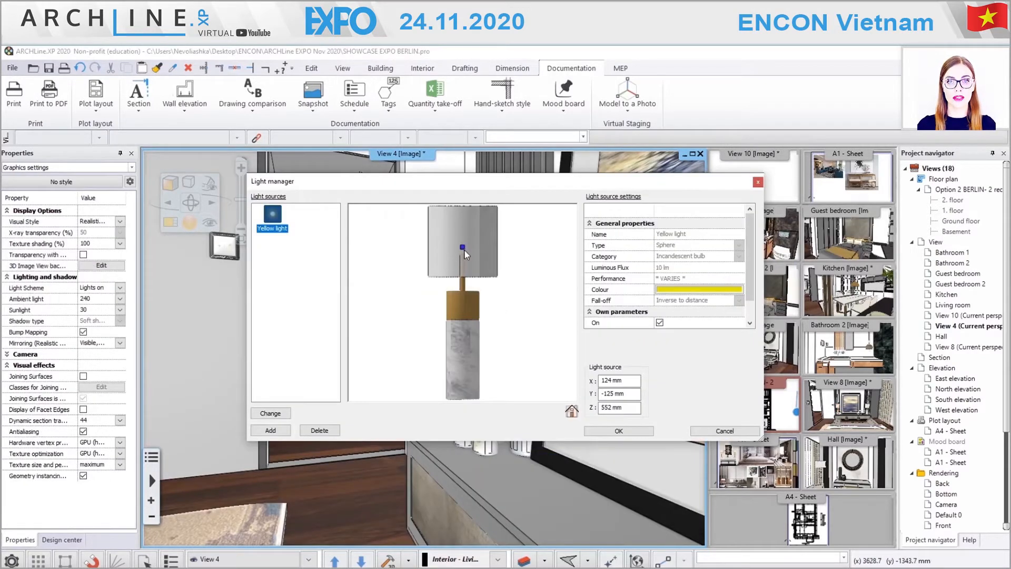
{"action": "scroll", "coordinate": [530, 285], "scroll_direction": "down", "scroll_amount": 3}
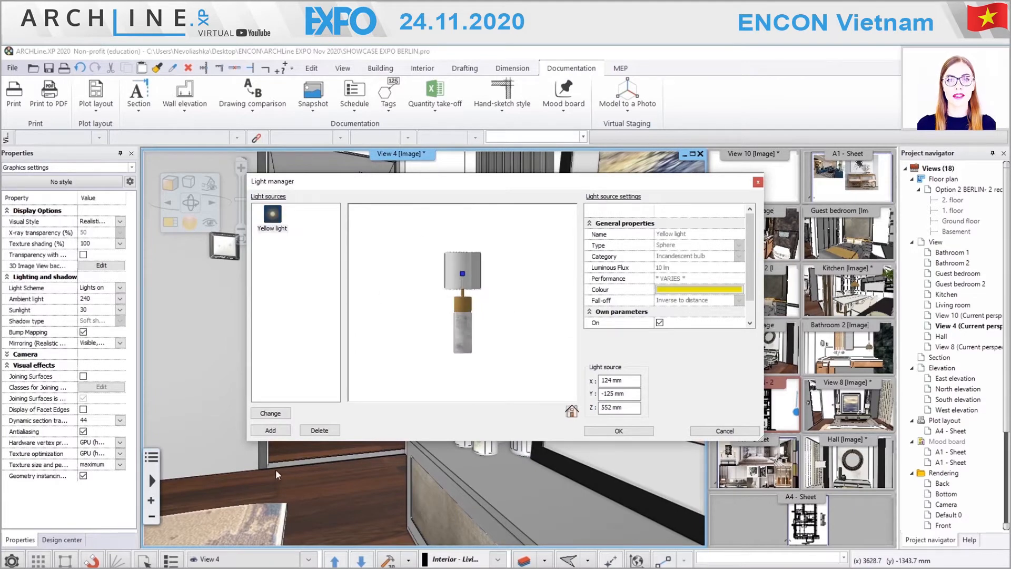
{"action": "left_click", "coordinate": [271, 430]}
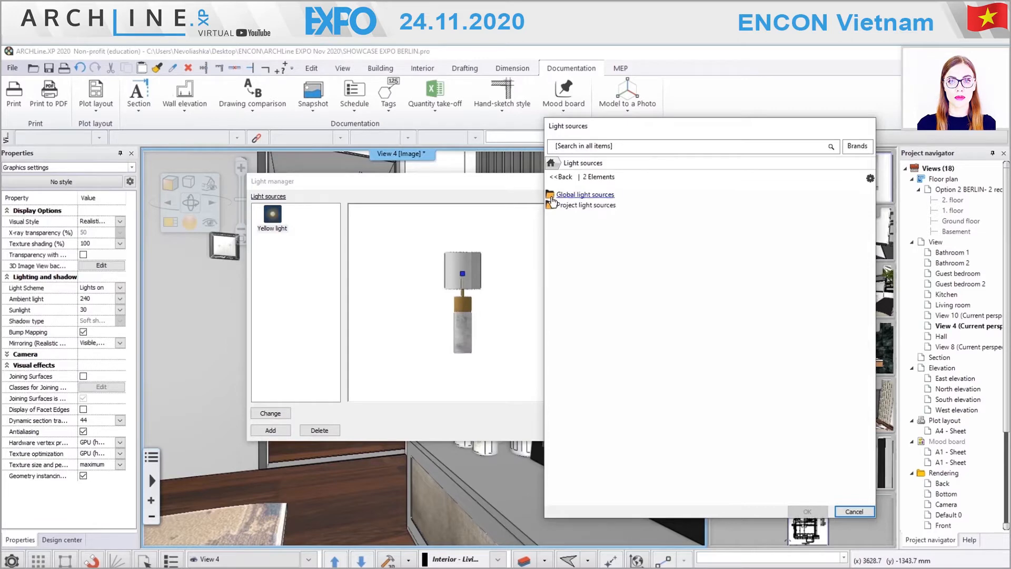
{"action": "double_click", "coordinate": [584, 195]}
{"action": "double_click", "coordinate": [559, 258]}
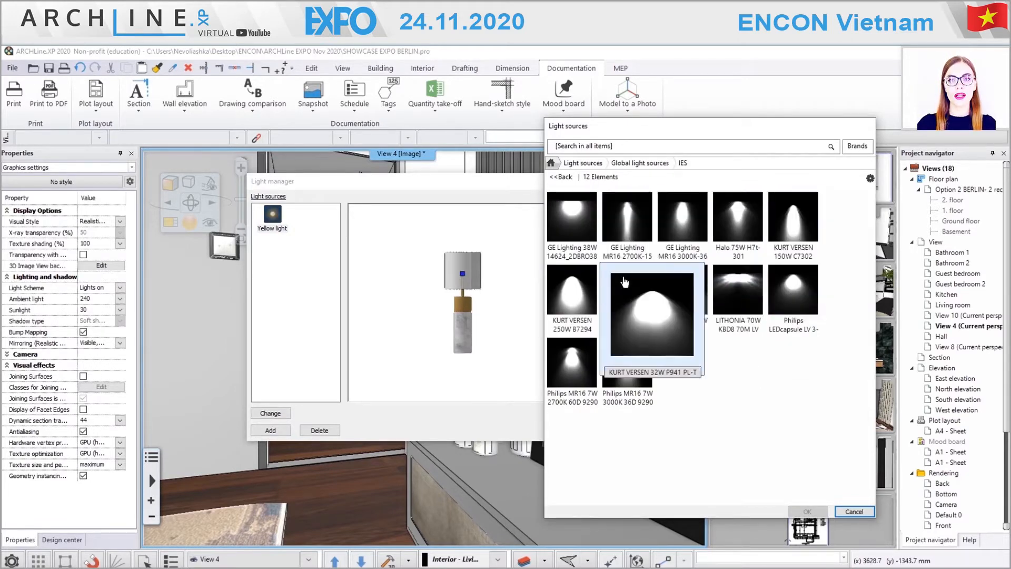
{"action": "mouse_move", "coordinate": [578, 370]}
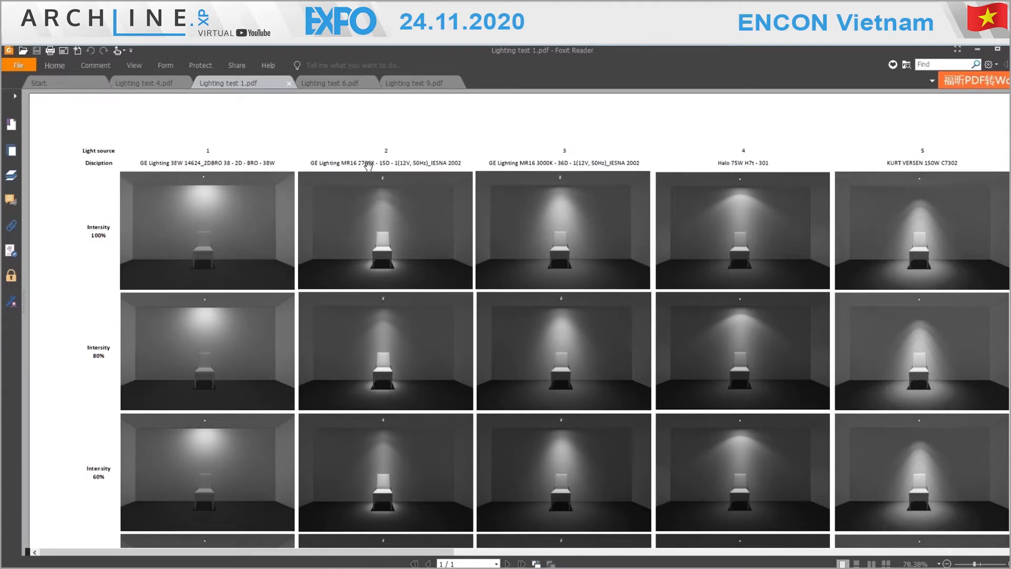
- Switch to Foxit Reader and examine the lighting test PDFs comparing IES light sources at different intensities and target positions
{"action": "scroll", "coordinate": [389, 222], "scroll_direction": "down", "scroll_amount": 4}
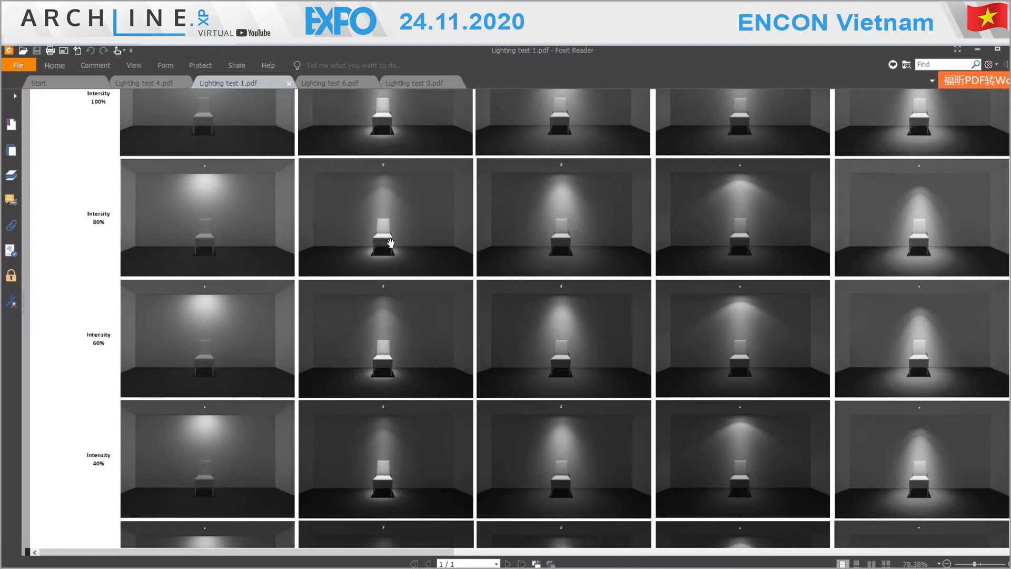
{"action": "scroll", "coordinate": [392, 242], "scroll_direction": "down", "scroll_amount": 3}
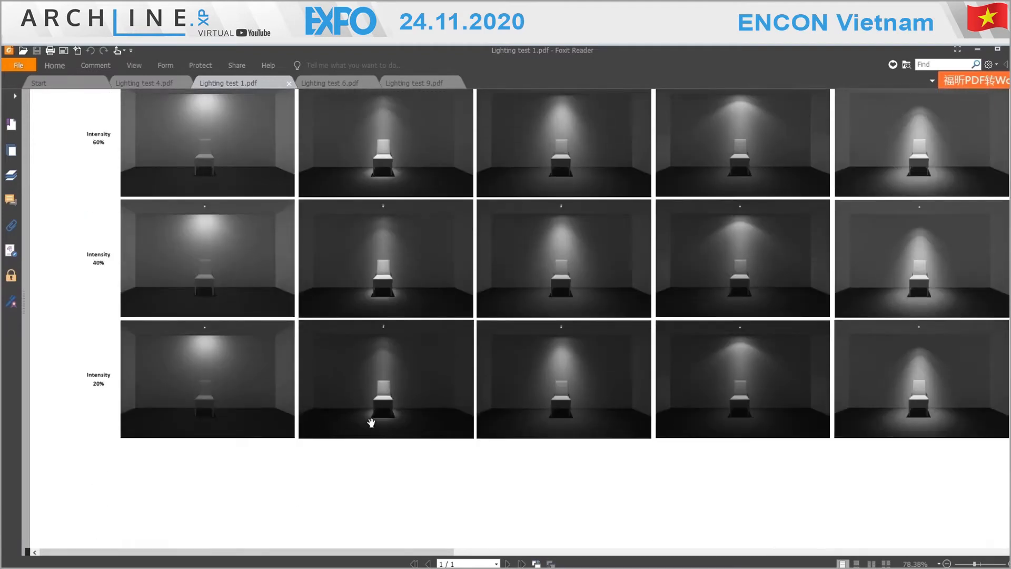
{"action": "scroll", "coordinate": [384, 430], "scroll_direction": "up", "scroll_amount": 6}
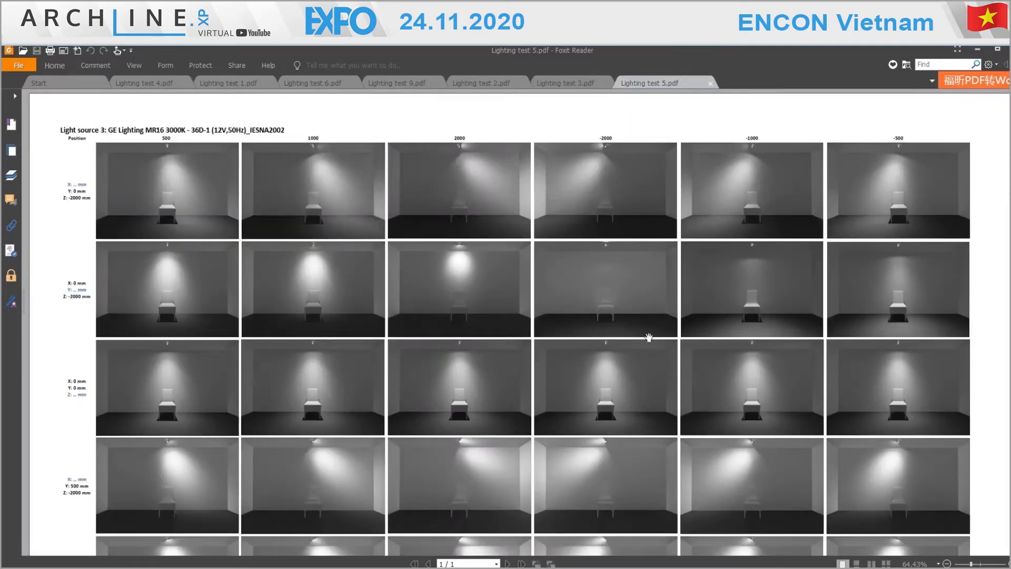
{"action": "scroll", "coordinate": [975, 347], "scroll_direction": "down", "scroll_amount": 10}
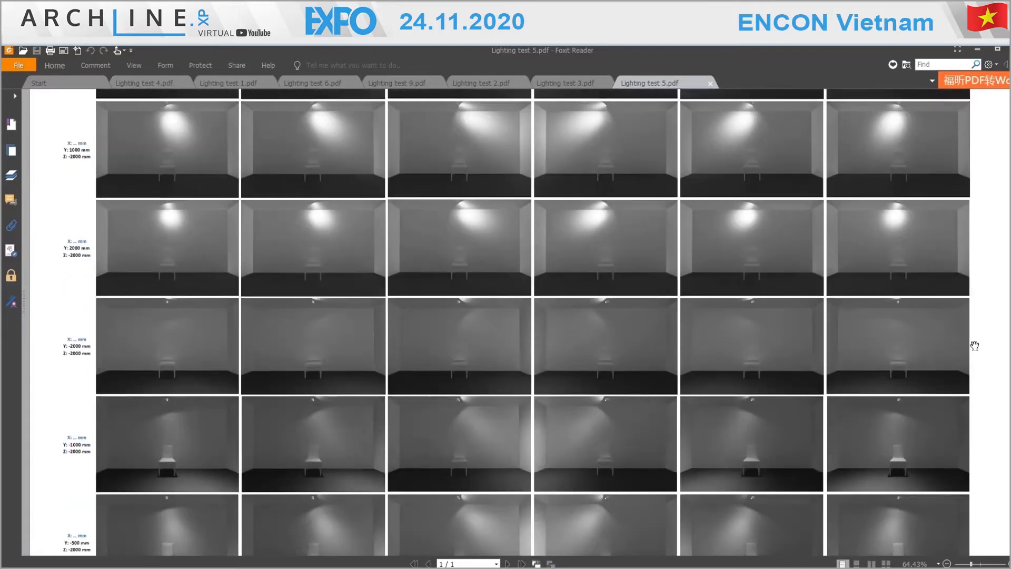
{"action": "scroll", "coordinate": [975, 347], "scroll_direction": "down", "scroll_amount": 5}
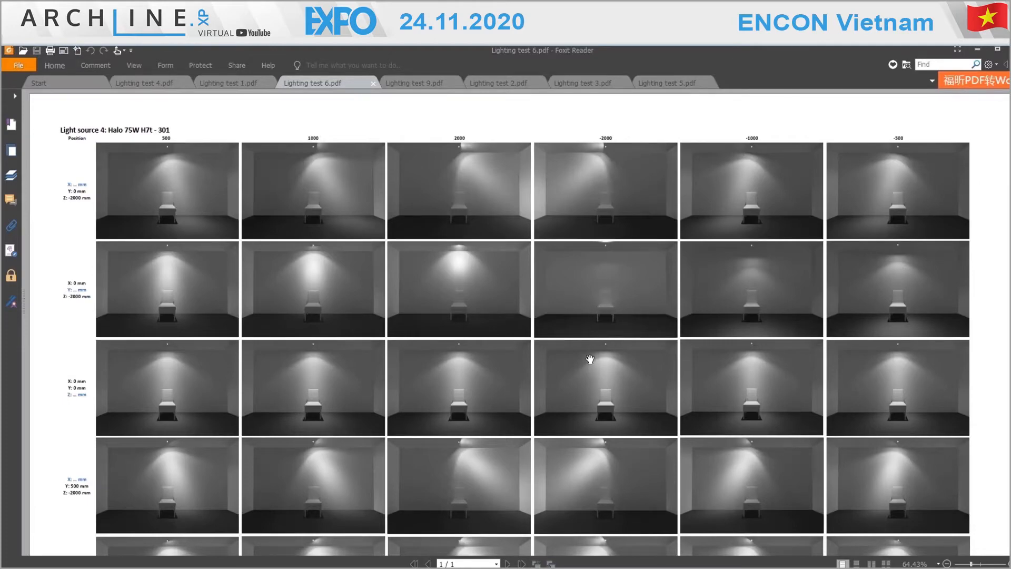
{"action": "scroll", "coordinate": [590, 359], "scroll_direction": "down", "scroll_amount": 6}
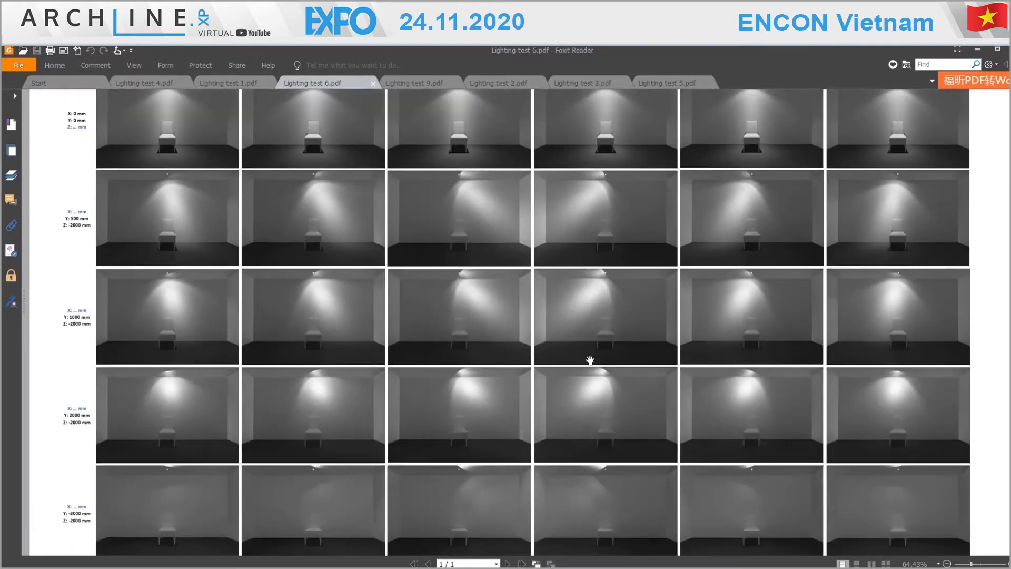
{"action": "scroll", "coordinate": [590, 361], "scroll_direction": "down", "scroll_amount": 3}
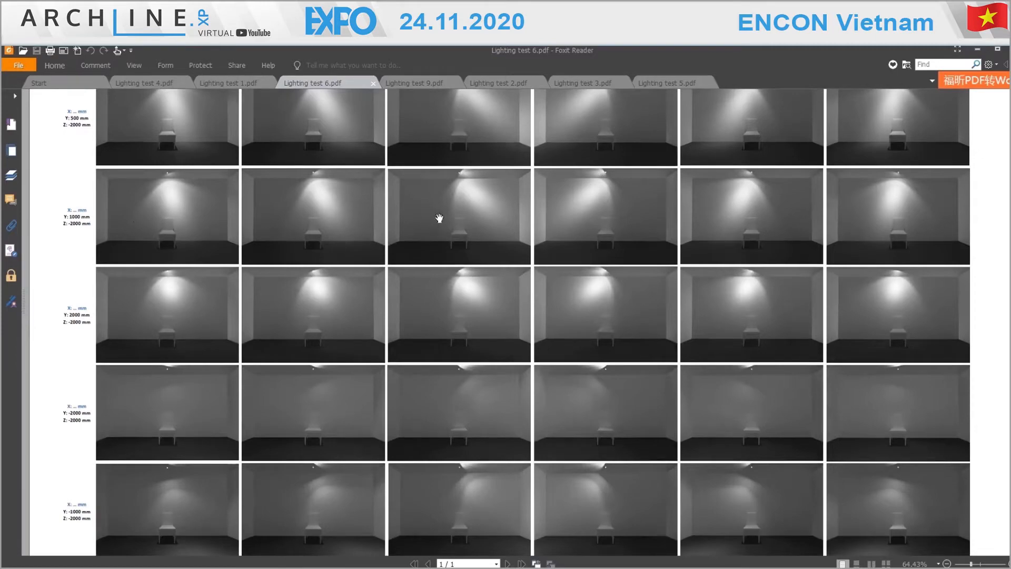
{"action": "scroll", "coordinate": [905, 409], "scroll_direction": "down", "scroll_amount": 8}
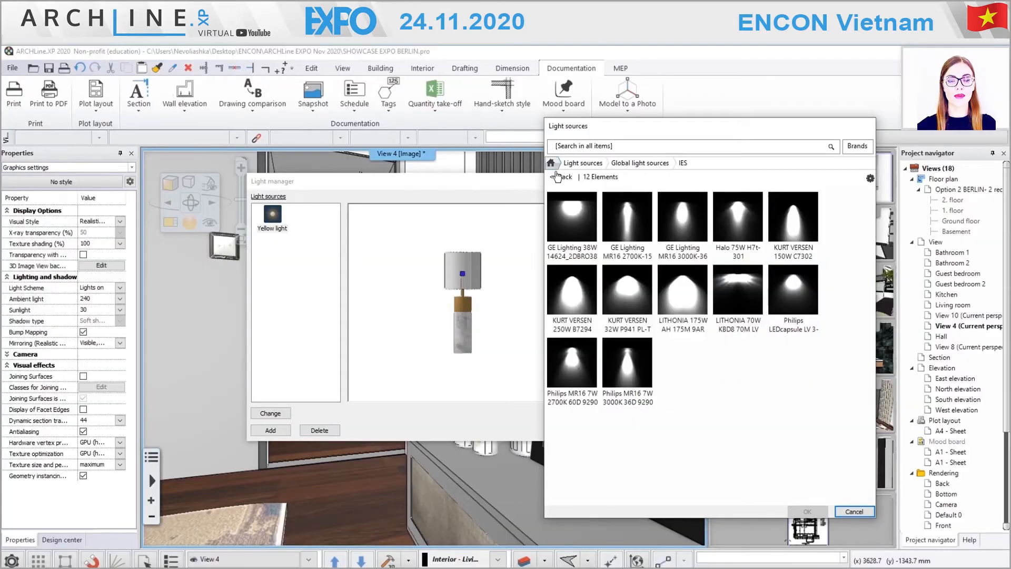
- Try adding the Regular 100W incandescent light source inside the table lamp's base, and delete it from the lamp
{"action": "left_click", "coordinate": [562, 177]}
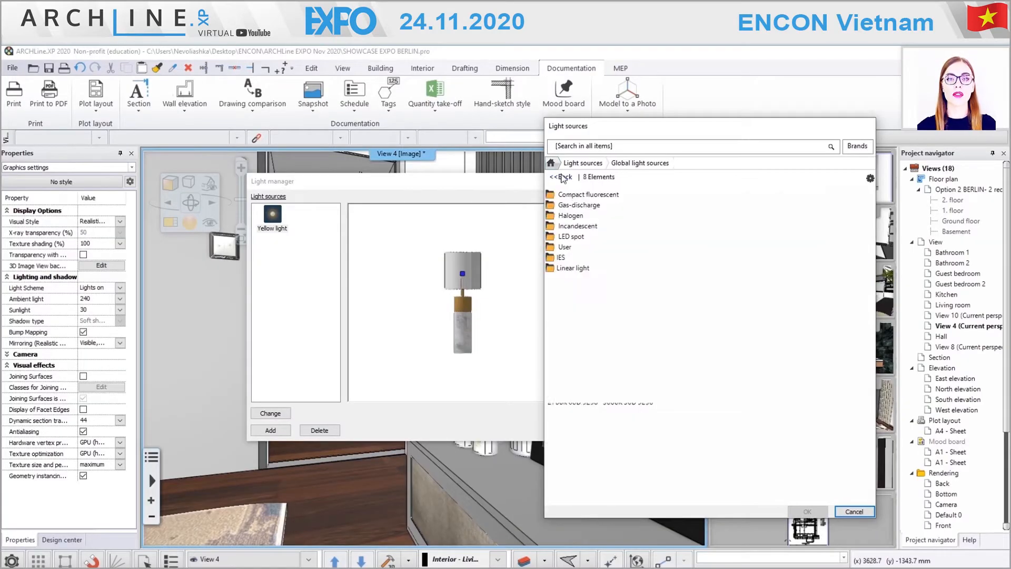
{"action": "double_click", "coordinate": [552, 227]}
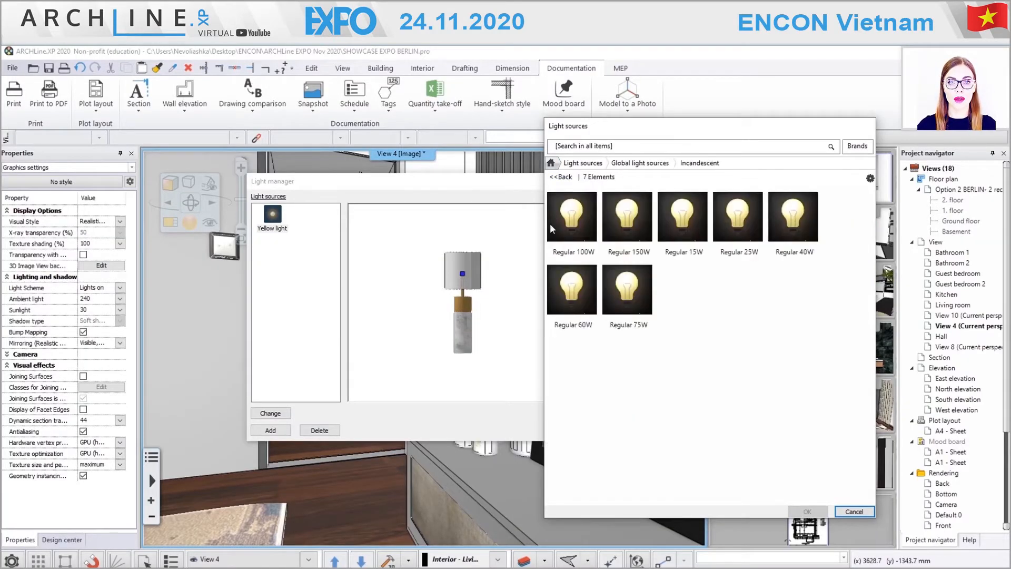
{"action": "left_click", "coordinate": [583, 224]}
{"action": "left_click", "coordinate": [807, 511]}
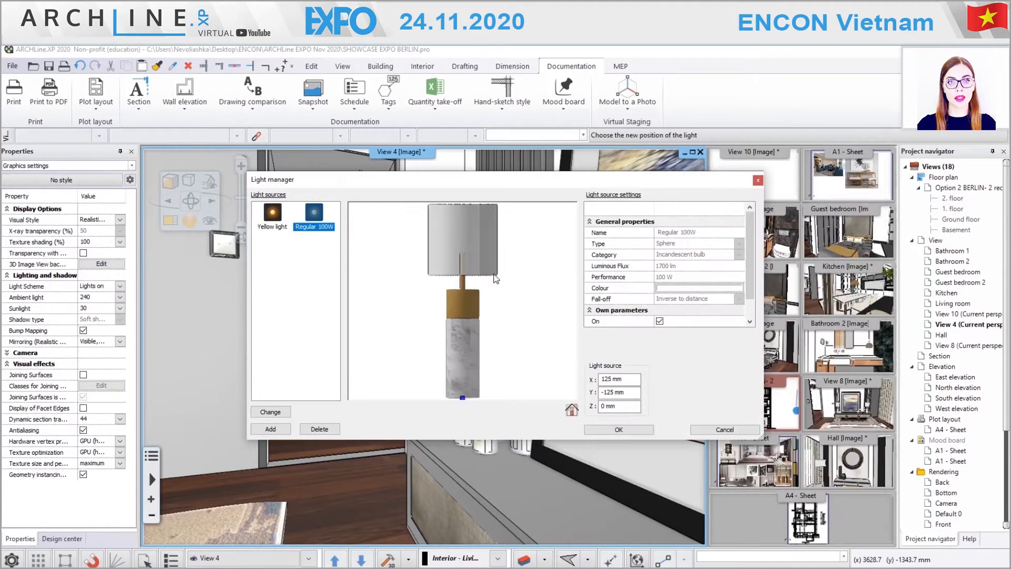
{"action": "scroll", "coordinate": [480, 369], "scroll_direction": "down", "scroll_amount": 2}
{"action": "left_click_drag", "start_coordinate": [462, 364], "coordinate": [463, 326]}
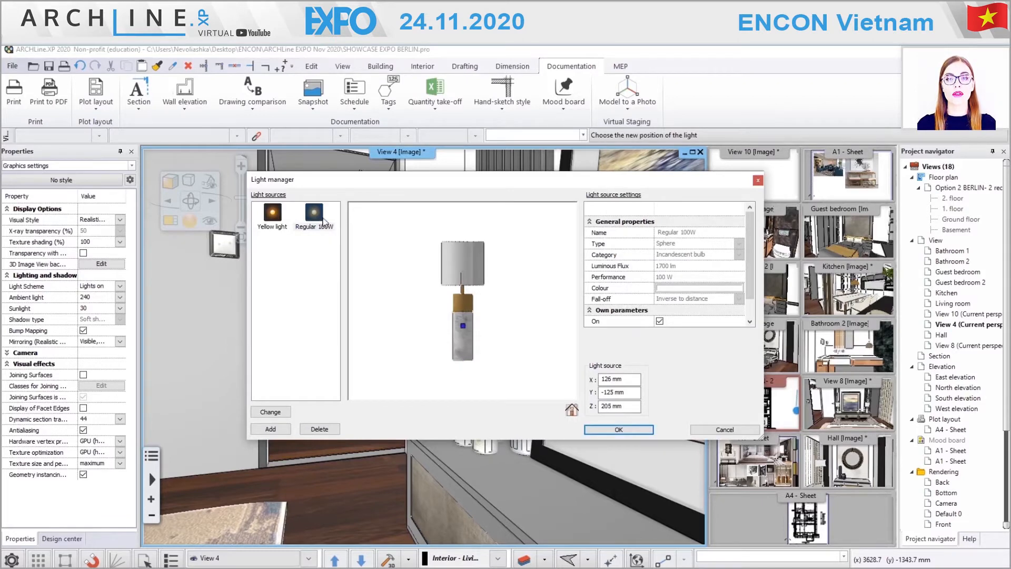
{"action": "left_click", "coordinate": [320, 429]}
- Add the GE Lighting 38W IES spotlight to the table lamp and position it inside the lampshade at X 134, Z 616 mm
{"action": "left_click", "coordinate": [271, 430]}
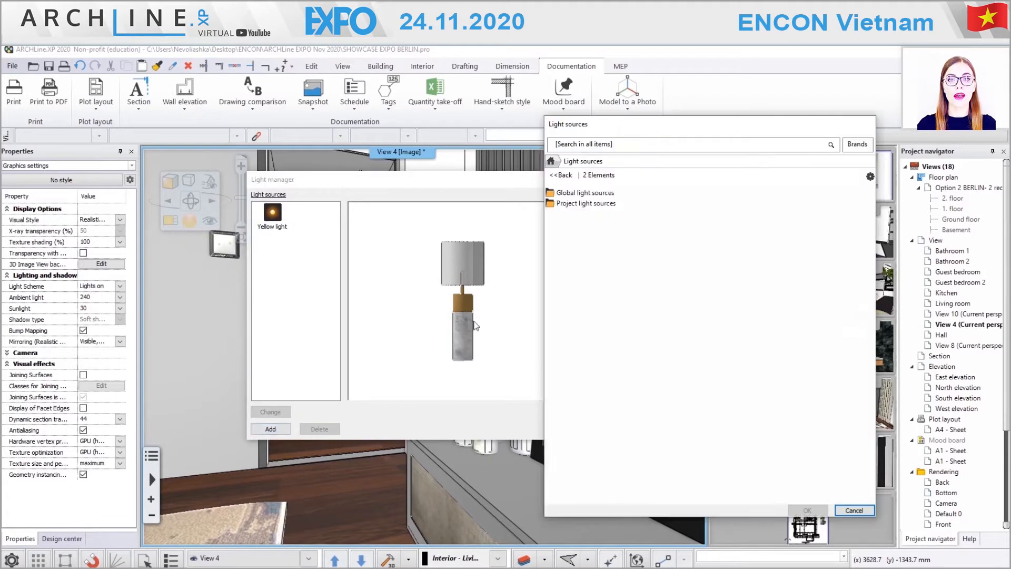
{"action": "double_click", "coordinate": [585, 193]}
{"action": "double_click", "coordinate": [569, 259]}
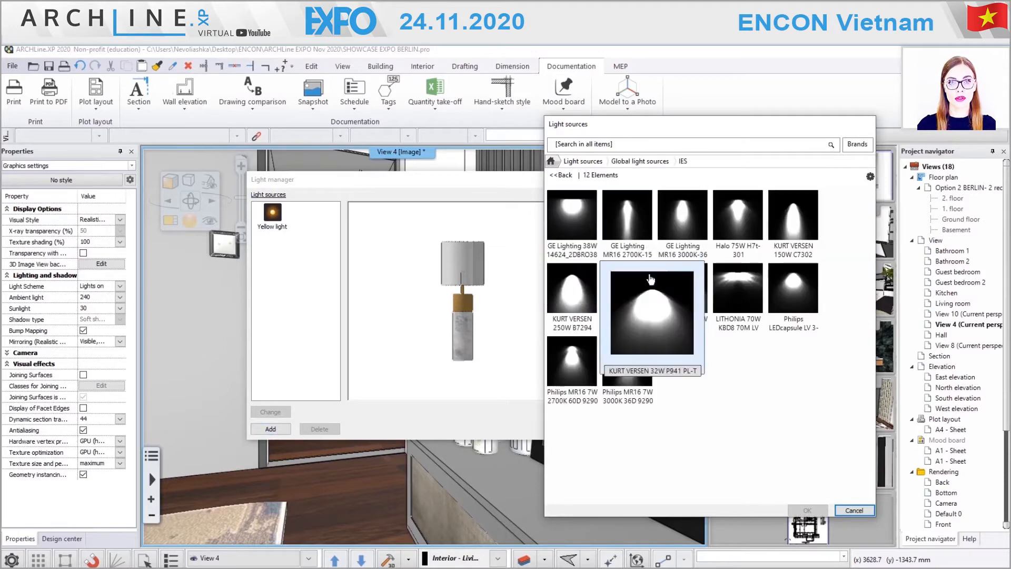
{"action": "double_click", "coordinate": [572, 215]}
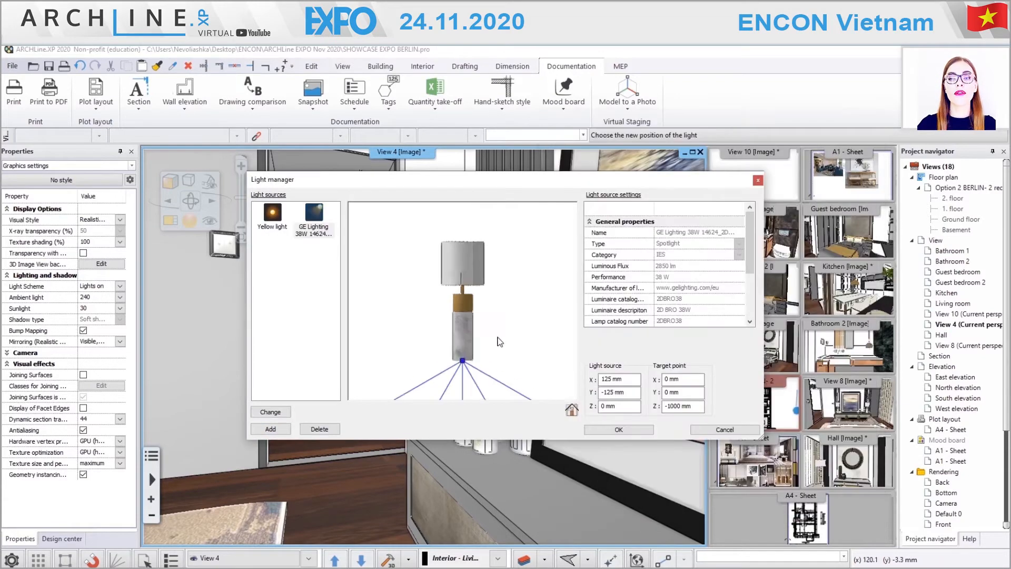
{"action": "left_click_drag", "start_coordinate": [462, 278], "coordinate": [465, 261]}
{"action": "scroll", "coordinate": [443, 298], "scroll_direction": "down", "scroll_amount": 4}
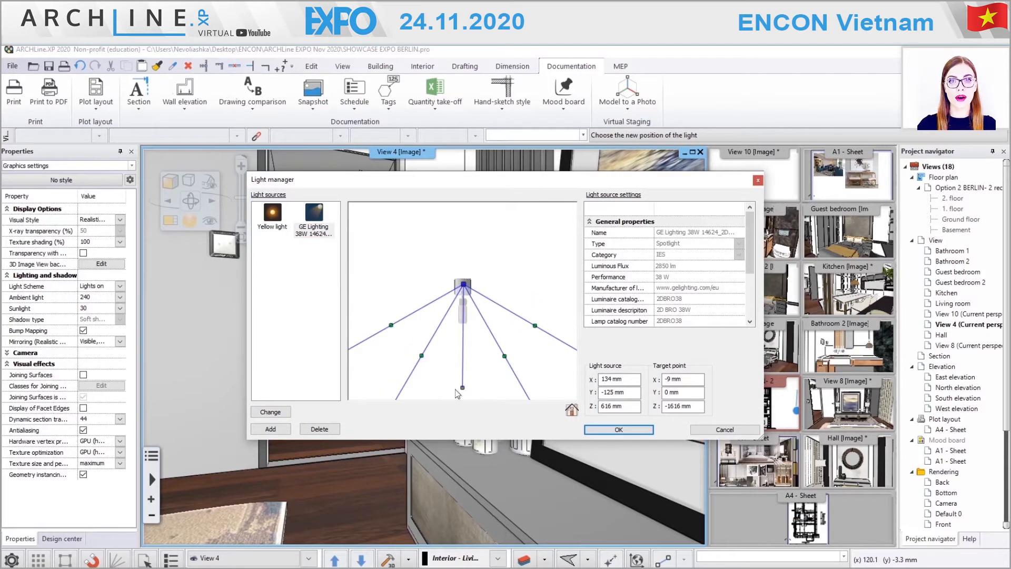
- Shorten the GE Lighting 38W spotlight's beam by setting its target point to Z -300 mm, and apply the light settings
{"action": "left_click_drag", "start_coordinate": [463, 388], "coordinate": [463, 323]}
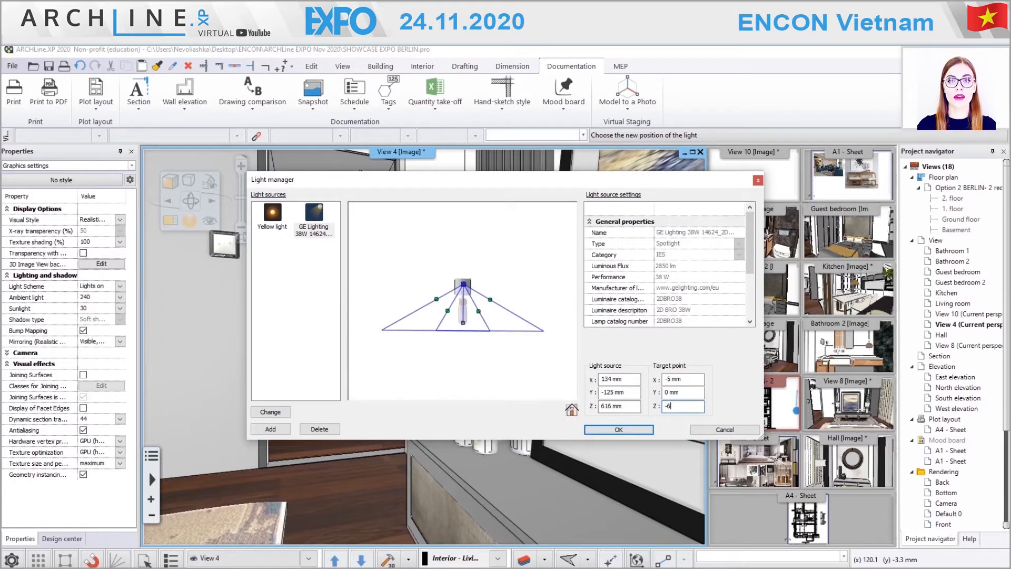
{"action": "left_click", "coordinate": [691, 393]}
{"action": "left_click_drag", "start_coordinate": [447, 311], "coordinate": [497, 282]}
{"action": "scroll", "coordinate": [431, 320], "scroll_direction": "up", "scroll_amount": 4}
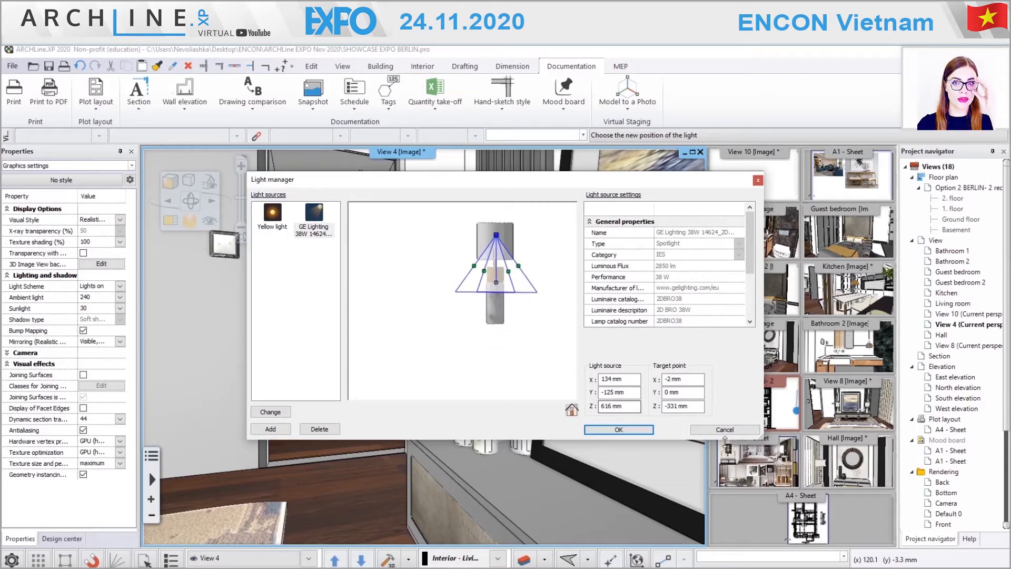
{"action": "left_click_drag", "start_coordinate": [696, 406], "coordinate": [633, 396]}
{"action": "type", "text": "-300"}
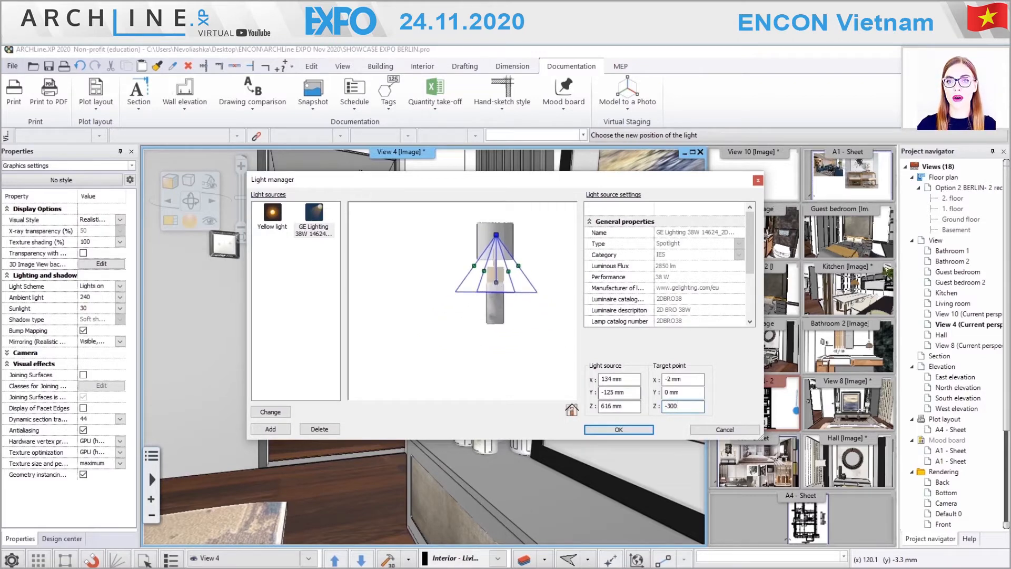
{"action": "left_click", "coordinate": [619, 429]}
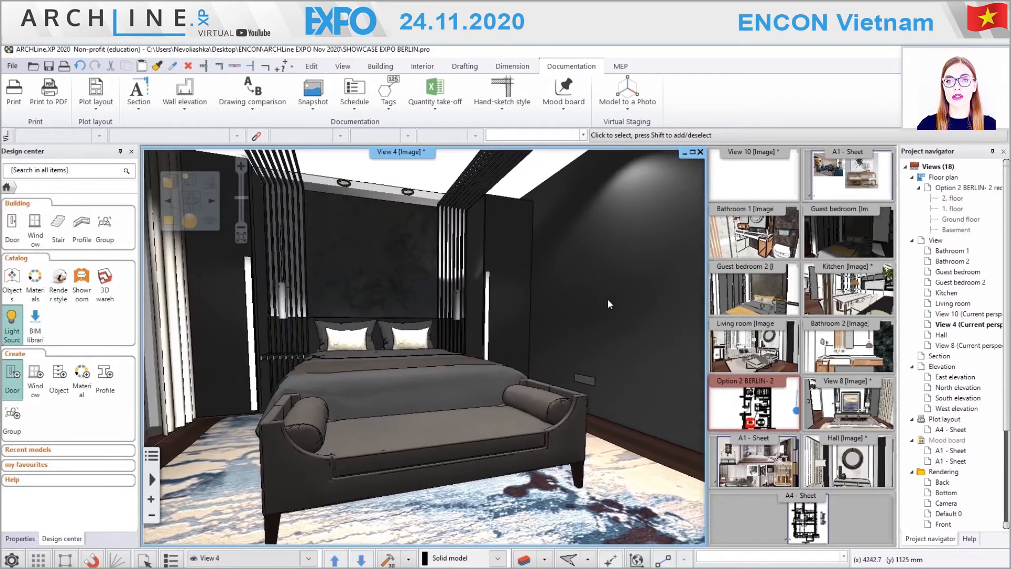
- Render the bedroom view photorealistically at 800x600 with Interior - Quick render quality, and examine the lighting around the bed
{"action": "middle_click_drag", "start_coordinate": [609, 305], "coordinate": [482, 335]}
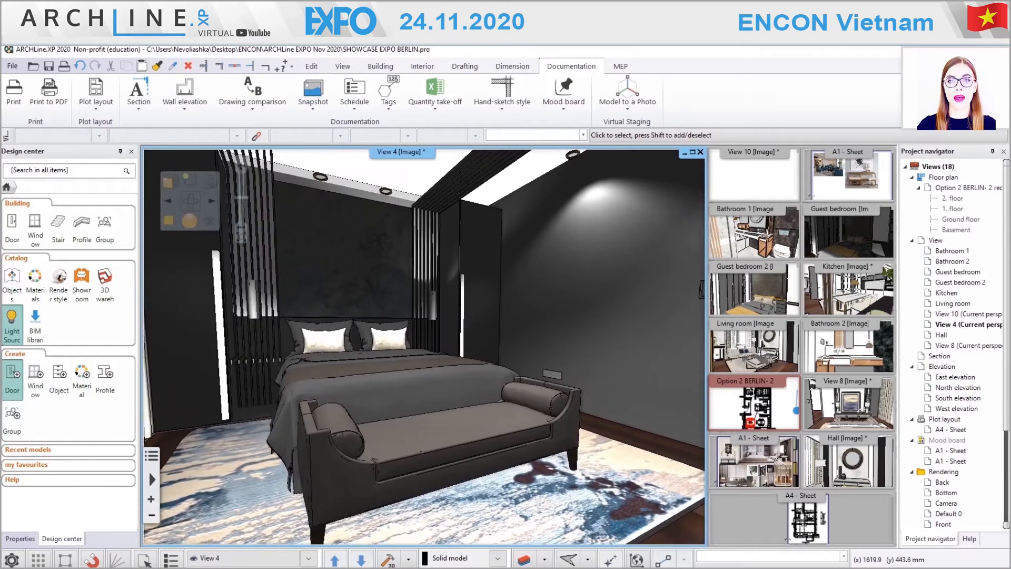
{"action": "left_click", "coordinate": [348, 65]}
{"action": "left_click", "coordinate": [502, 111]}
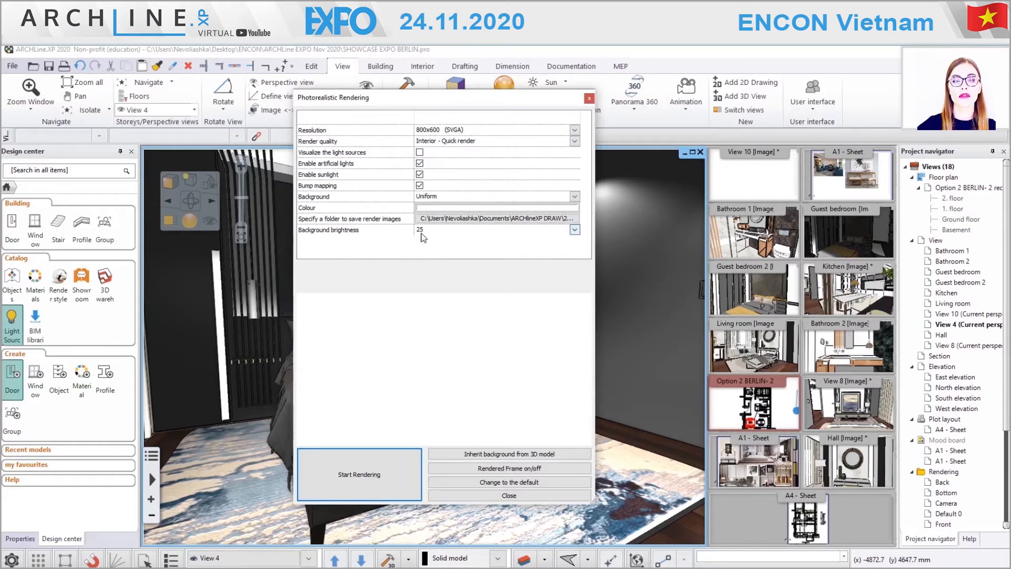
{"action": "left_click", "coordinate": [358, 474]}
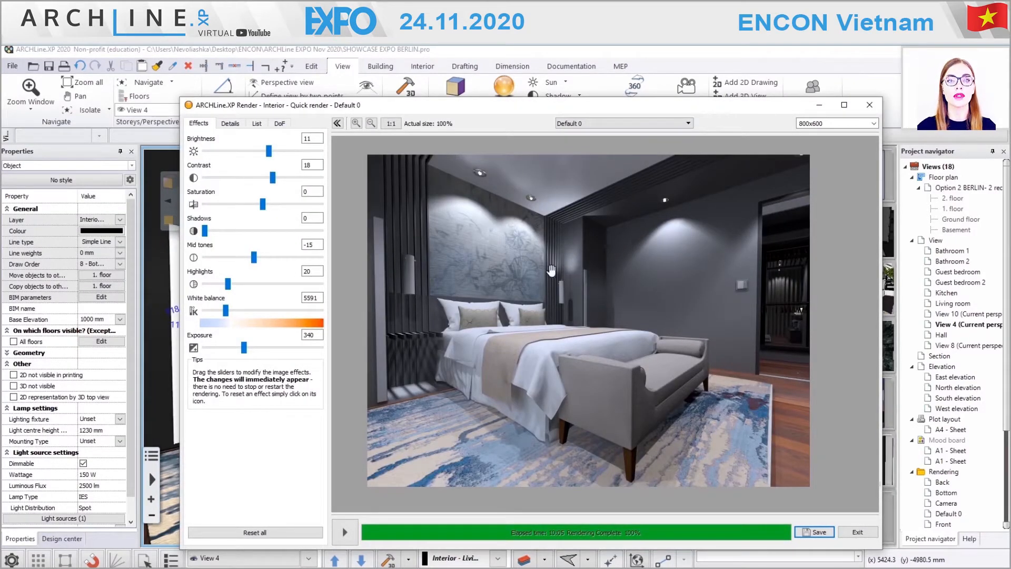
{"action": "scroll", "coordinate": [565, 284], "scroll_direction": "up", "scroll_amount": 3}
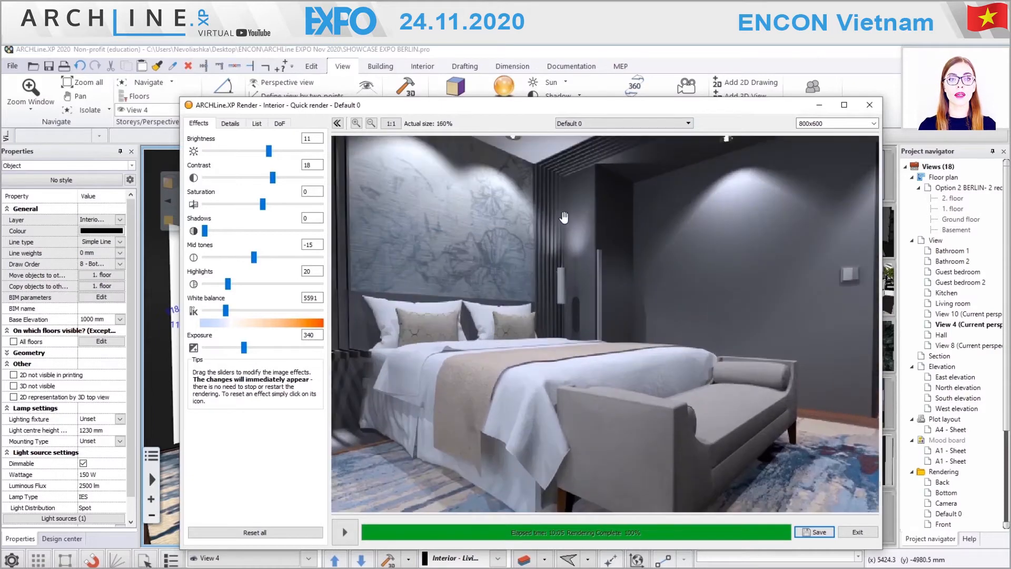
{"action": "left_click_drag", "start_coordinate": [523, 330], "coordinate": [523, 289]}
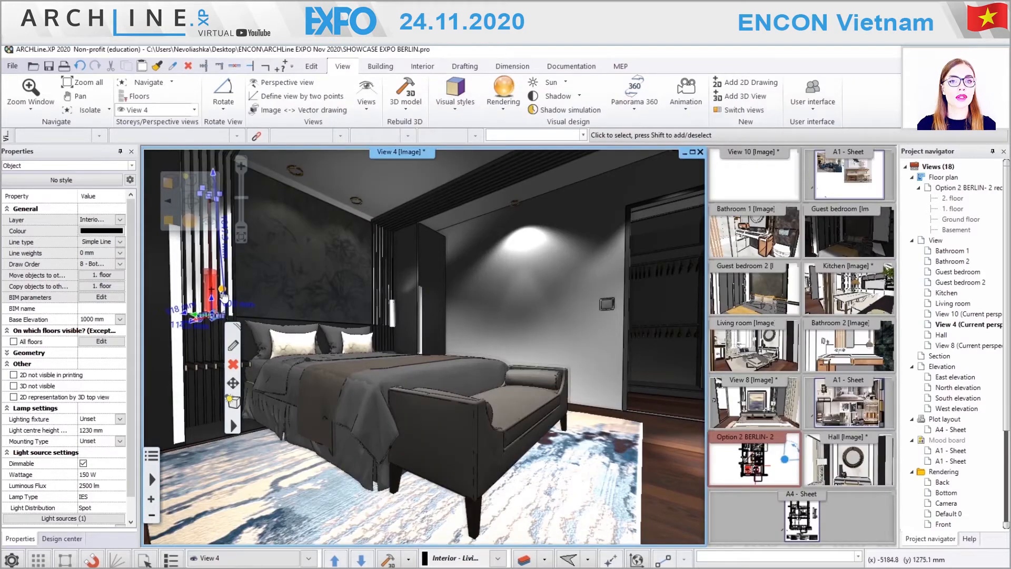
- Edit the light source of the bedside pendant lamp, moving the KURT VERSEN 150W spotlight inside the cylinder to X 60, Z 134 mm
{"action": "left_click", "coordinate": [232, 403]}
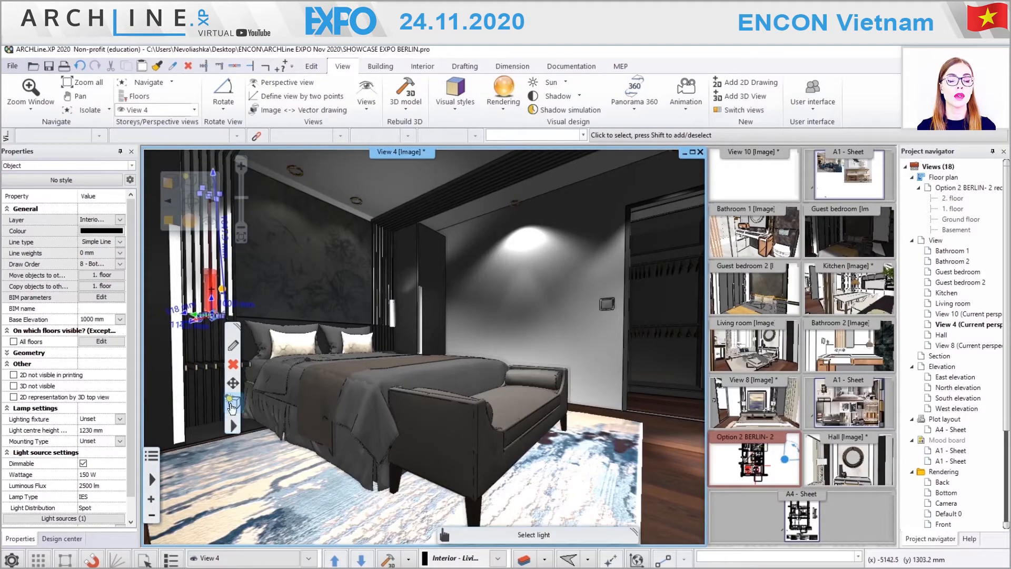
{"action": "left_click", "coordinate": [236, 440]}
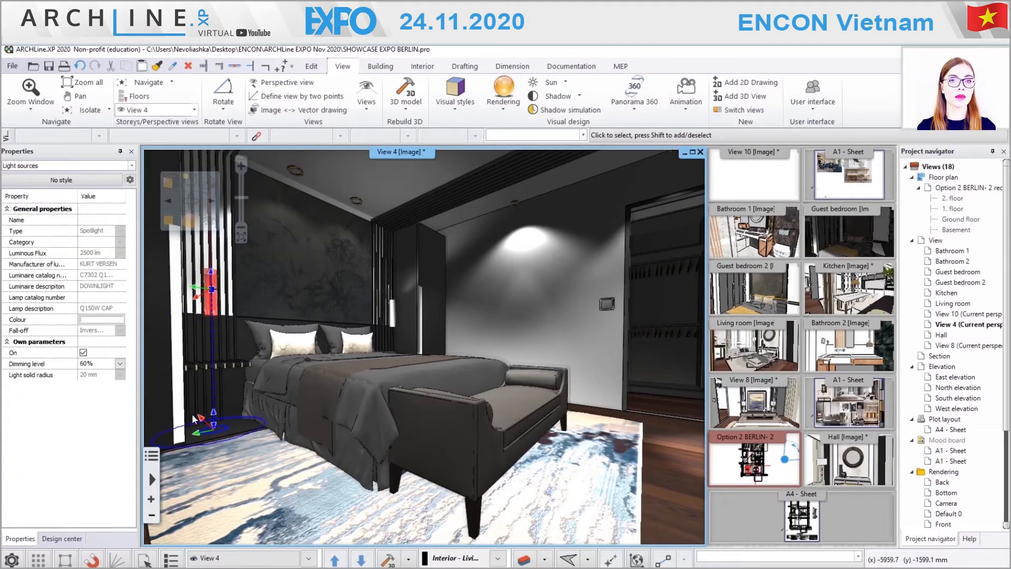
{"action": "left_click", "coordinate": [211, 303]}
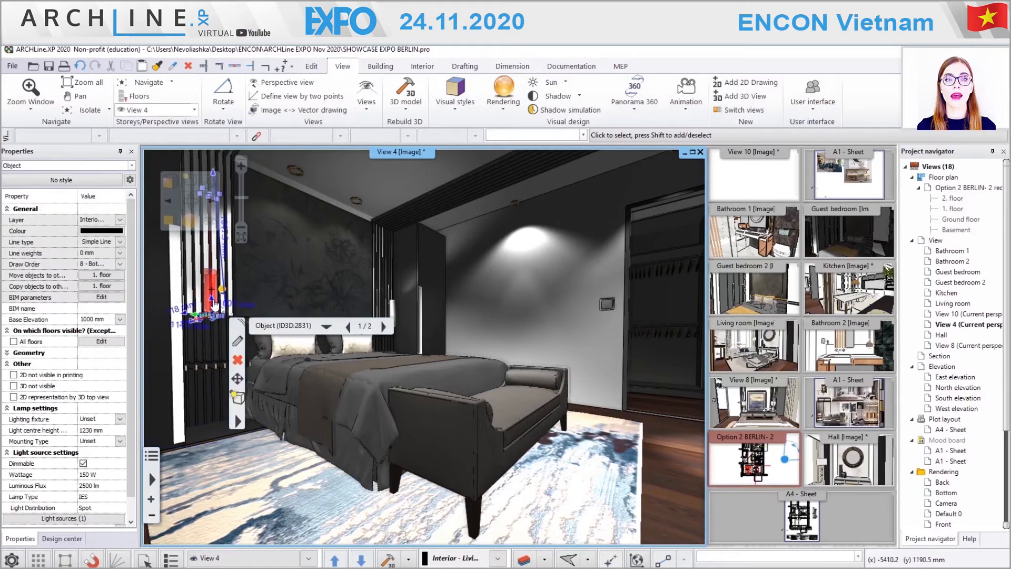
{"action": "left_click", "coordinate": [237, 420]}
{"action": "mouse_move", "coordinate": [329, 263]}
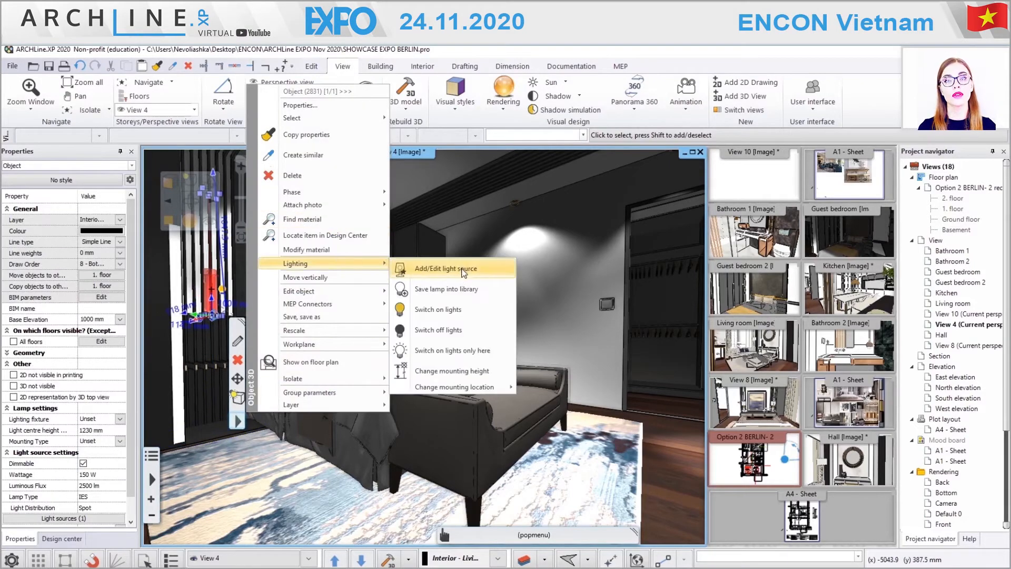
{"action": "left_click", "coordinate": [461, 268]}
{"action": "middle_click_drag", "start_coordinate": [493, 342], "coordinate": [508, 262]}
{"action": "scroll", "coordinate": [480, 311], "scroll_direction": "up", "scroll_amount": 1}
{"action": "left_click_drag", "start_coordinate": [468, 266], "coordinate": [470, 289]}
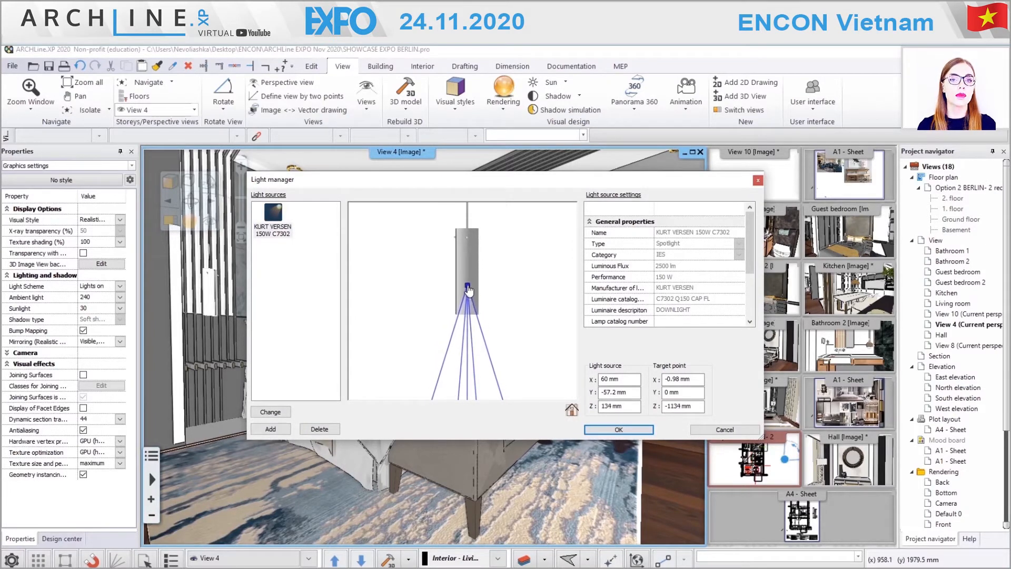
- Shorten and widen the KURT VERSEN spotlight's beam, setting its target point to X 0 mm and Z -200 mm
{"action": "scroll", "coordinate": [469, 284], "scroll_direction": "down", "scroll_amount": 4}
{"action": "middle_click_drag", "start_coordinate": [499, 385], "coordinate": [487, 368]}
{"action": "left_click_drag", "start_coordinate": [459, 354], "coordinate": [464, 283]}
{"action": "scroll", "coordinate": [463, 282], "scroll_direction": "up", "scroll_amount": 4}
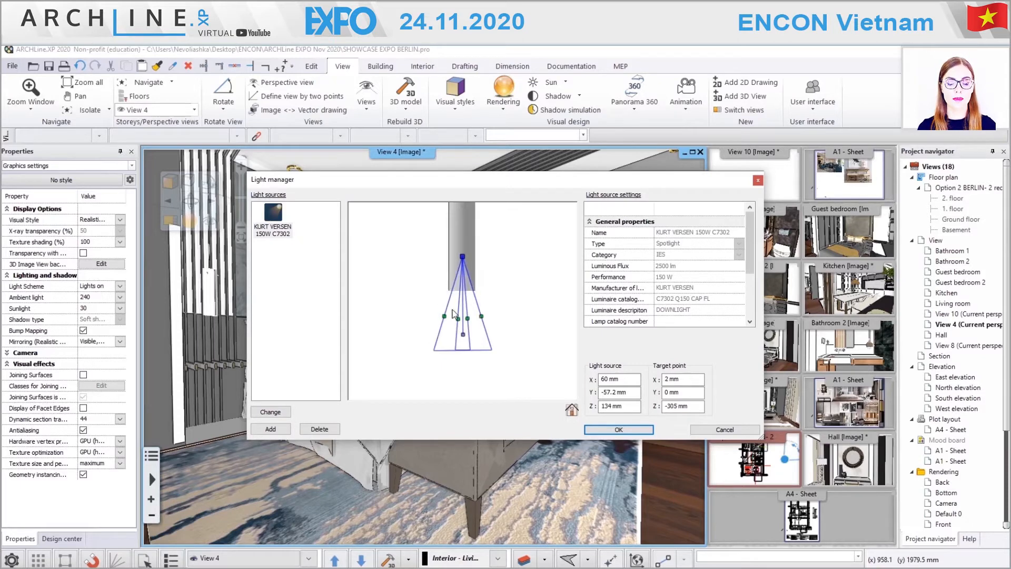
{"action": "left_click_drag", "start_coordinate": [445, 317], "coordinate": [440, 320]}
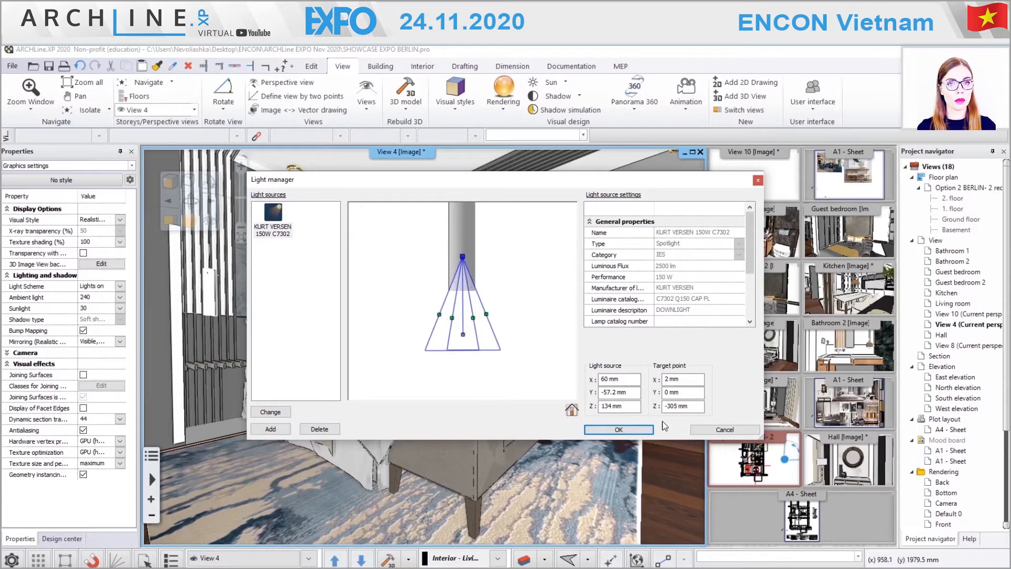
{"action": "type", "text": "0"}
{"action": "left_click_drag", "start_coordinate": [684, 379], "coordinate": [654, 406]}
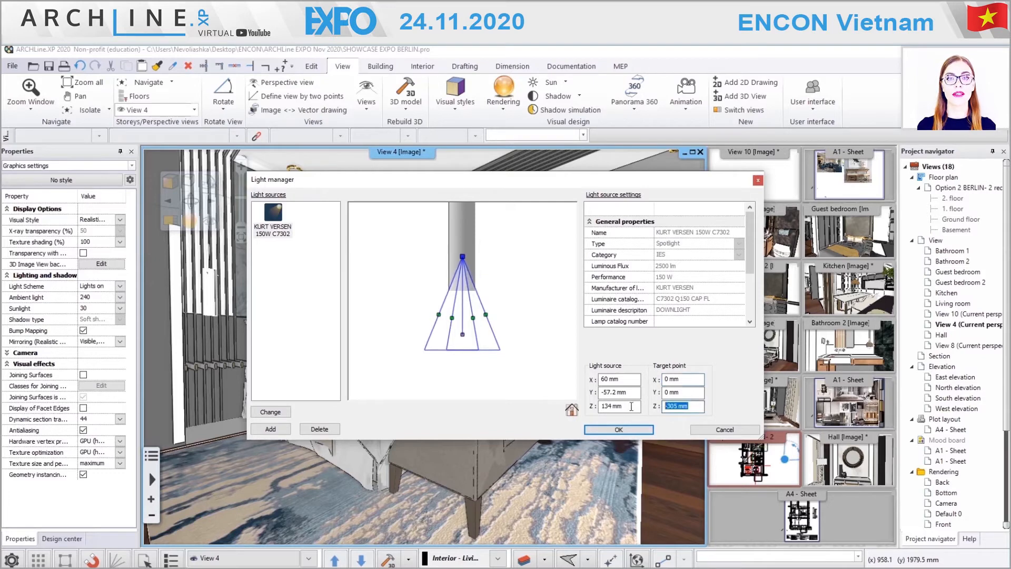
{"action": "type", "text": "-300"}
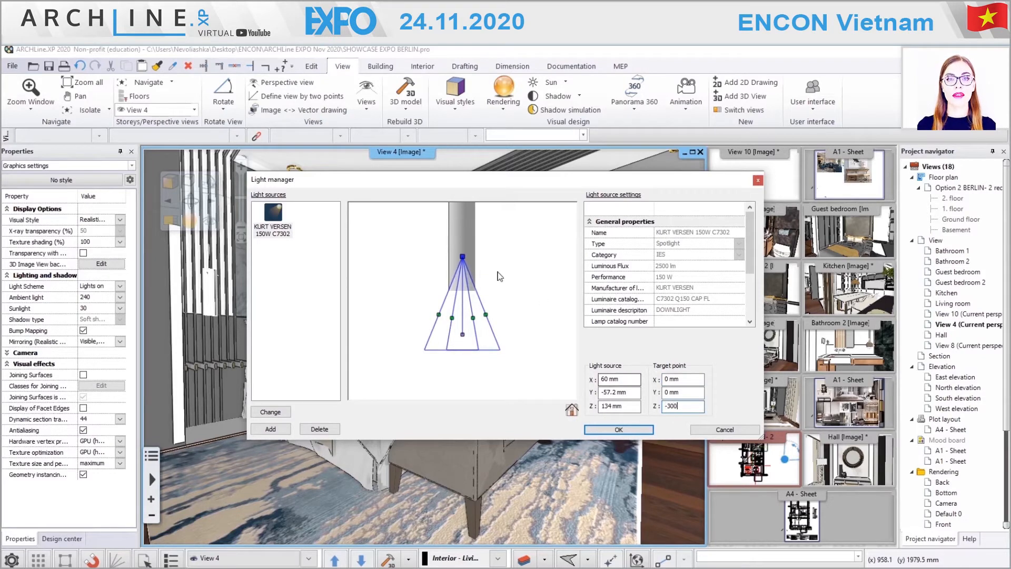
{"action": "key", "text": "Return"}
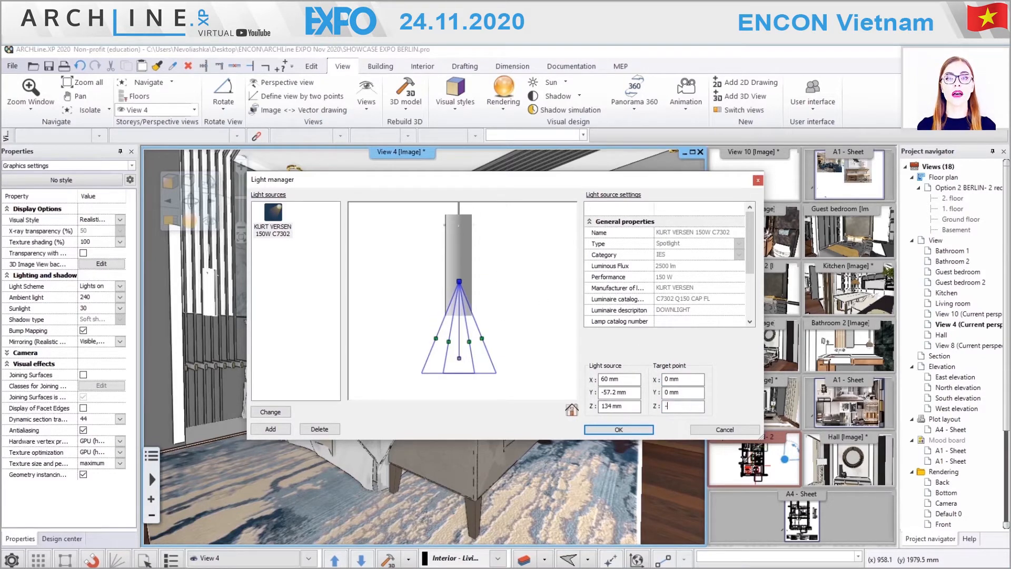
{"action": "type", "text": "-200"}
{"action": "key", "text": "Return"}
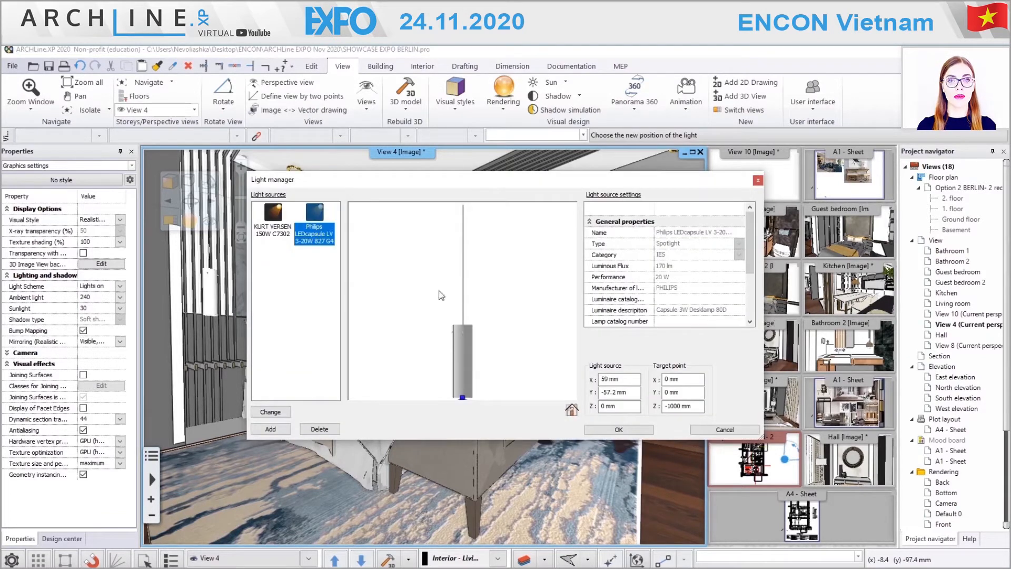
- Move the Philips LEDcapsule spotlight to the upper end of the pendant cylinder at X 55, Z 334 mm and aim it upward
{"action": "scroll", "coordinate": [483, 314], "scroll_direction": "down", "scroll_amount": 2}
{"action": "middle_click_drag", "start_coordinate": [465, 361], "coordinate": [474, 317]}
{"action": "scroll", "coordinate": [474, 318], "scroll_direction": "down", "scroll_amount": 3}
{"action": "left_click_drag", "start_coordinate": [468, 373], "coordinate": [467, 264]}
{"action": "scroll", "coordinate": [468, 303], "scroll_direction": "up", "scroll_amount": 3}
{"action": "left_click_drag", "start_coordinate": [451, 327], "coordinate": [451, 282]}
- Set the Philips LEDcapsule's target point to X 0 and Z 120 mm, and check its remaining parameters
{"action": "left_click_drag", "start_coordinate": [689, 379], "coordinate": [642, 380]}
{"action": "type", "text": "0"}
{"action": "left_click", "coordinate": [690, 410]}
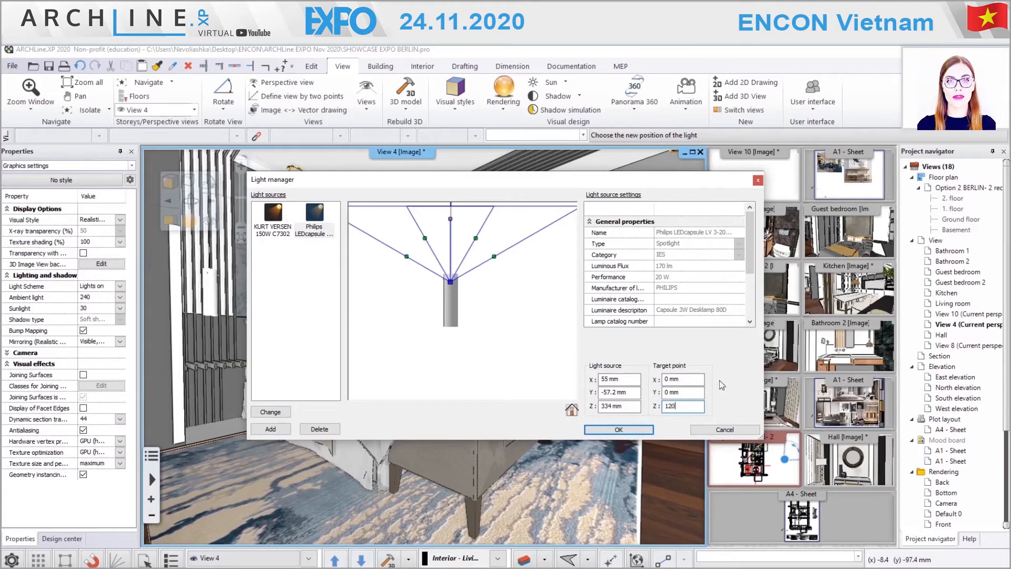
{"action": "left_click", "coordinate": [685, 384]}
{"action": "scroll", "coordinate": [466, 258], "scroll_direction": "up", "scroll_amount": 3}
{"action": "left_click_drag", "start_coordinate": [409, 323], "coordinate": [452, 315]}
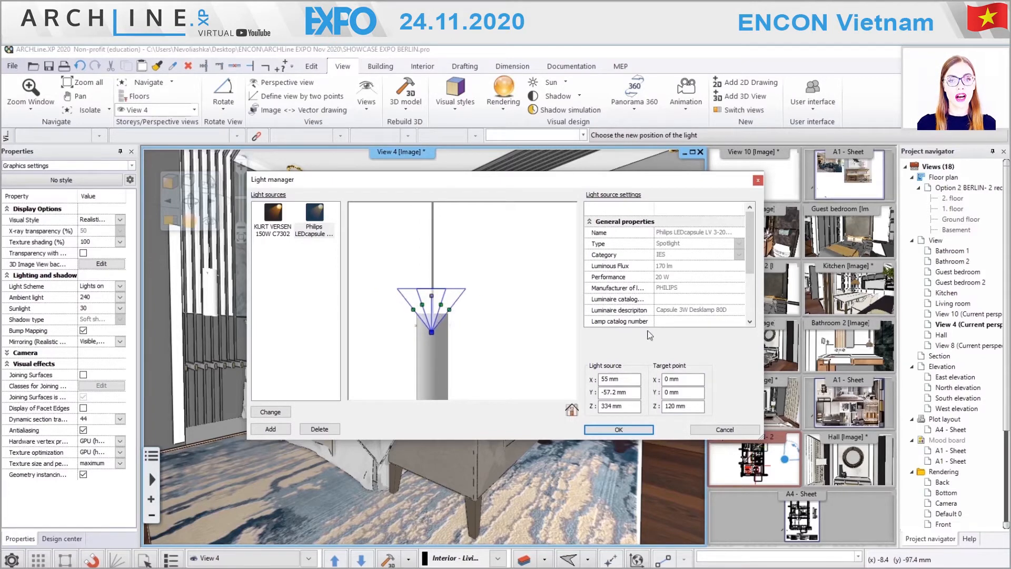
{"action": "scroll", "coordinate": [669, 274], "scroll_direction": "down", "scroll_amount": 3}
{"action": "left_click", "coordinate": [676, 266]}
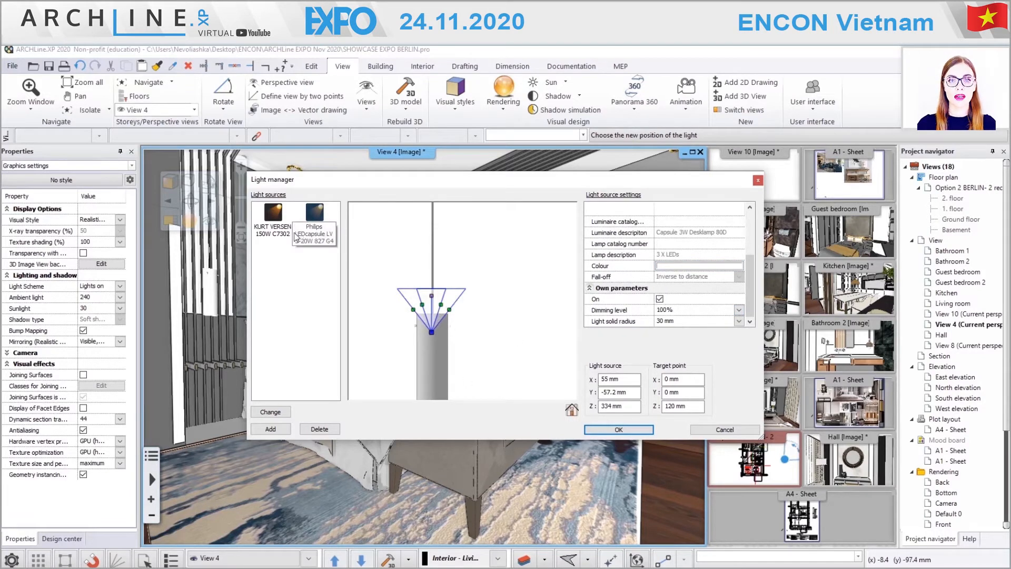
- Add the Yellow light from the User light sources to the pendant and place it inside the cylinder's upper end at X 66, Z 355 mm
{"action": "left_click", "coordinate": [270, 429]}
{"action": "left_click", "coordinate": [585, 192]}
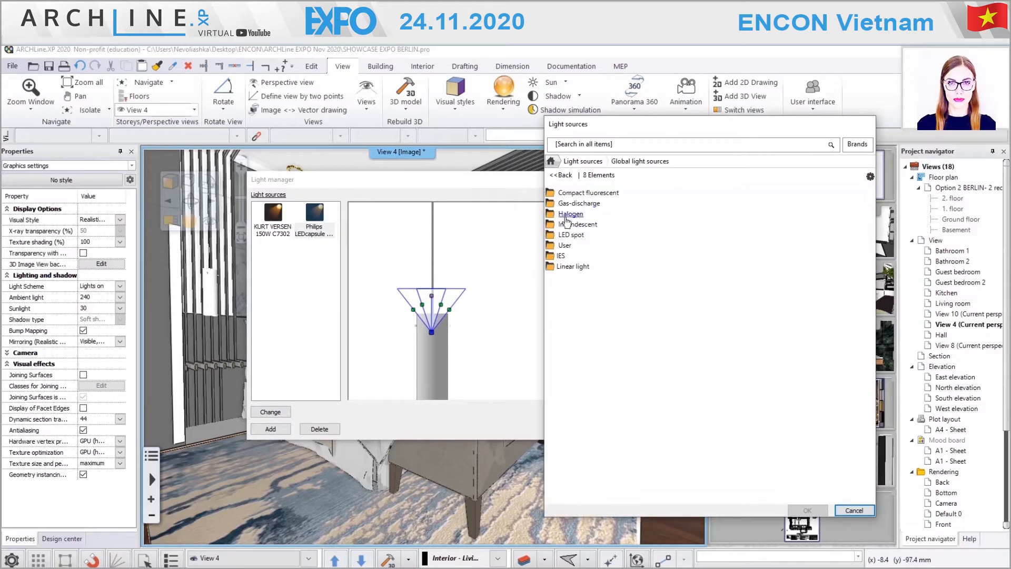
{"action": "left_click", "coordinate": [551, 246]}
{"action": "left_click", "coordinate": [550, 246]}
{"action": "left_click", "coordinate": [638, 295]}
{"action": "left_click", "coordinate": [807, 510]}
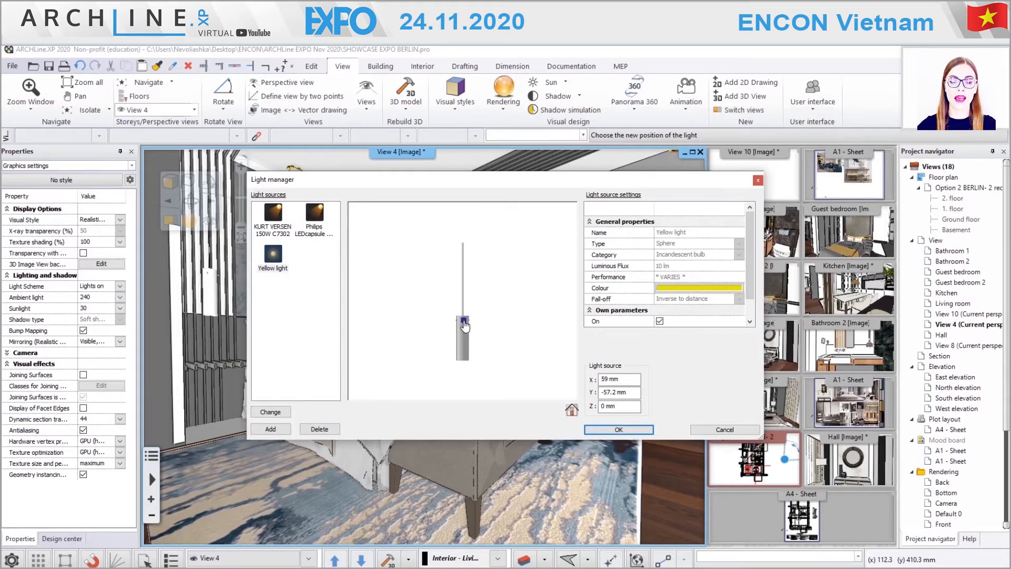
{"action": "left_click", "coordinate": [464, 322]}
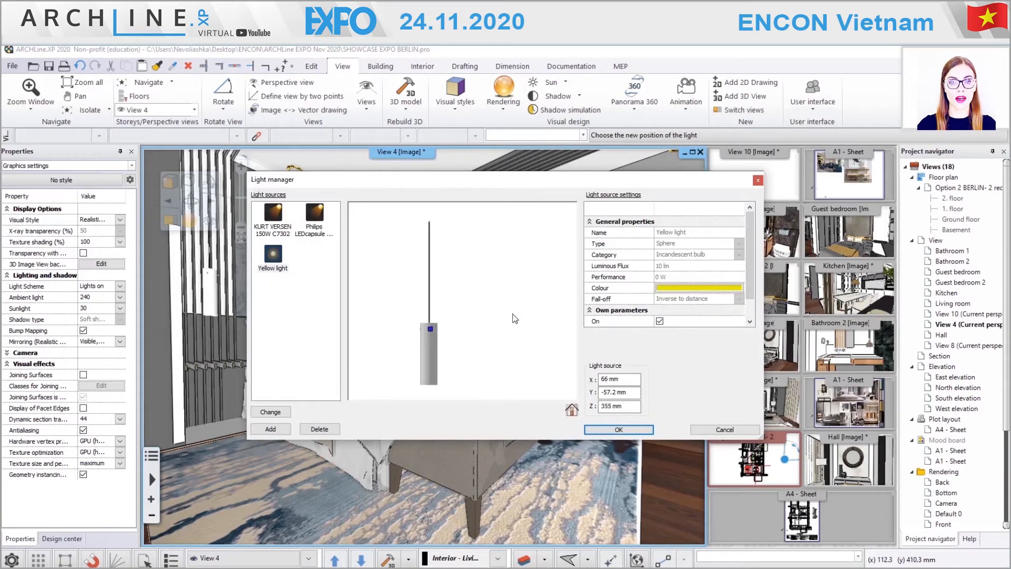
- Set the Philips LEDcapsule's dimming level to 65% and apply the pendant's light settings
{"action": "left_click", "coordinate": [303, 217]}
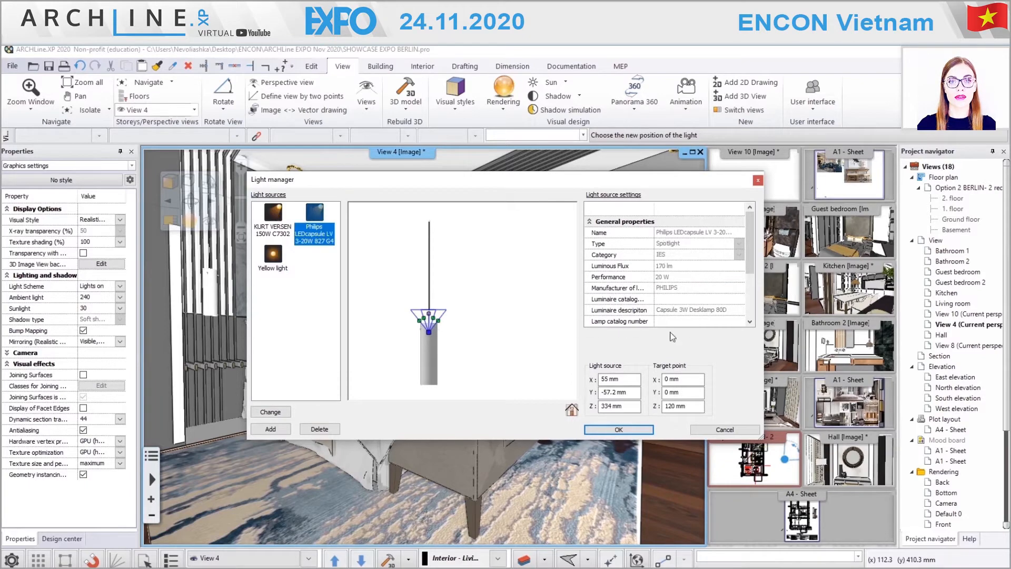
{"action": "scroll", "coordinate": [682, 322], "scroll_direction": "down", "scroll_amount": 3}
{"action": "left_click", "coordinate": [676, 311]}
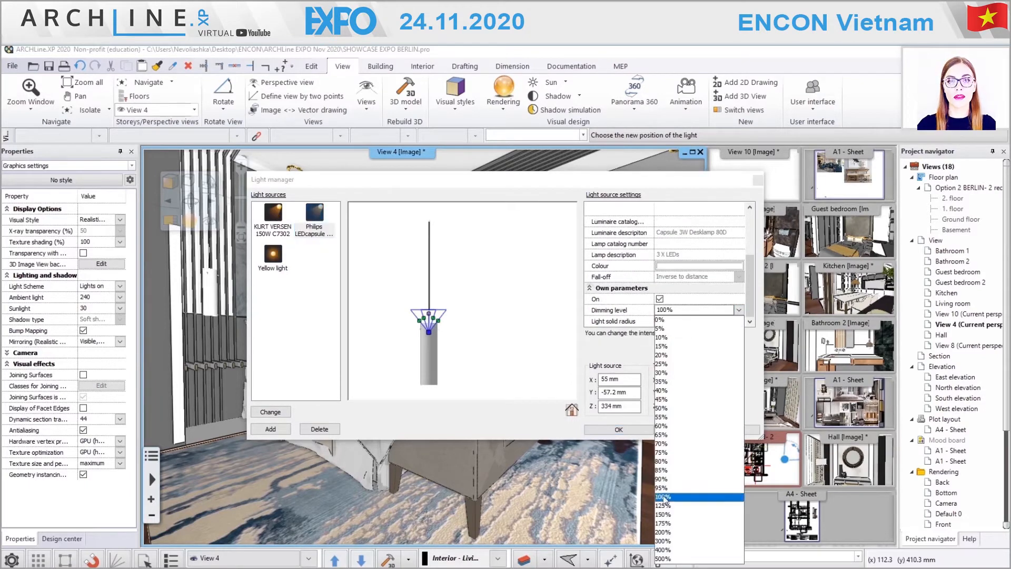
{"action": "left_click", "coordinate": [663, 434]}
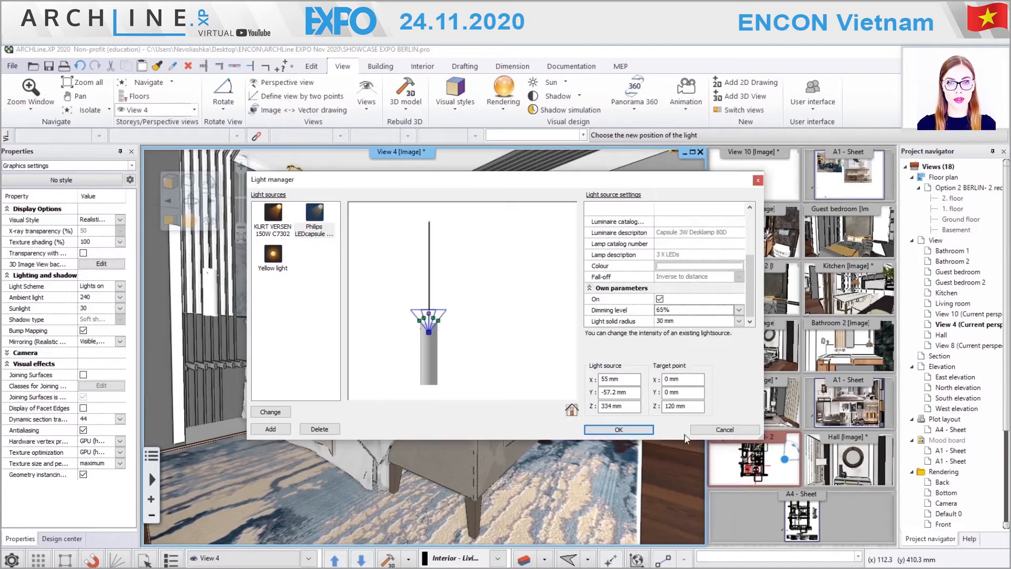
{"action": "left_click", "coordinate": [630, 429]}
- Choose the Pine_011 material from the colour card for the wall panelling beside the bed, and close the card
{"action": "left_click", "coordinate": [393, 316]}
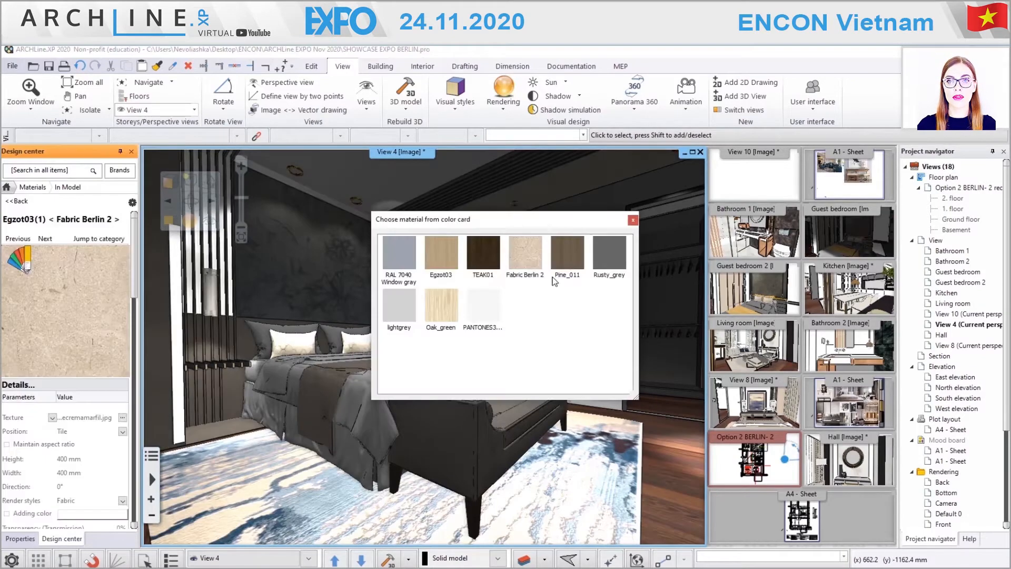
{"action": "left_click", "coordinate": [567, 266]}
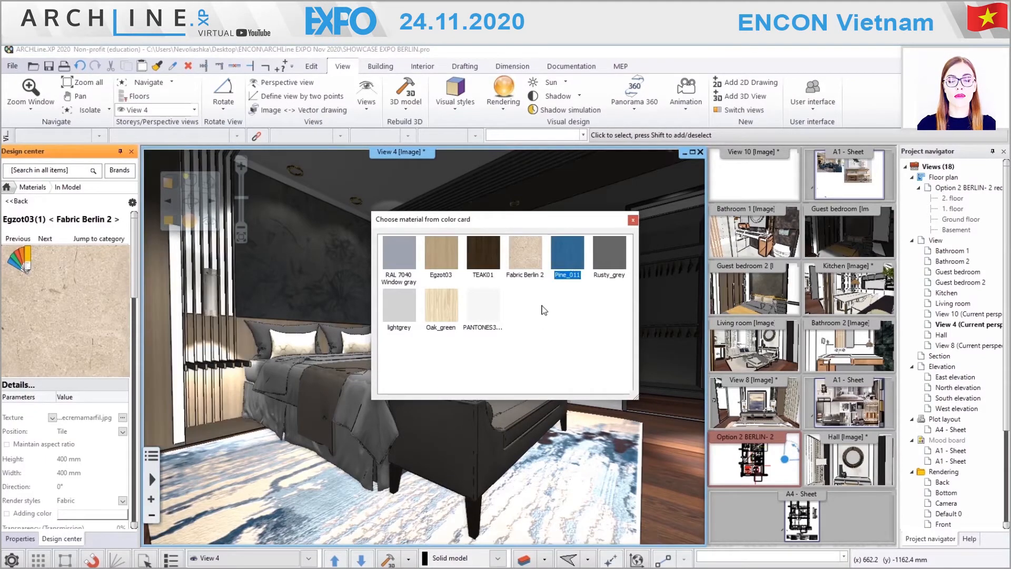
{"action": "left_click", "coordinate": [632, 220]}
- Examine the light source settings and available commands of the two ceiling downlights above the bed
{"action": "left_click", "coordinate": [298, 172]}
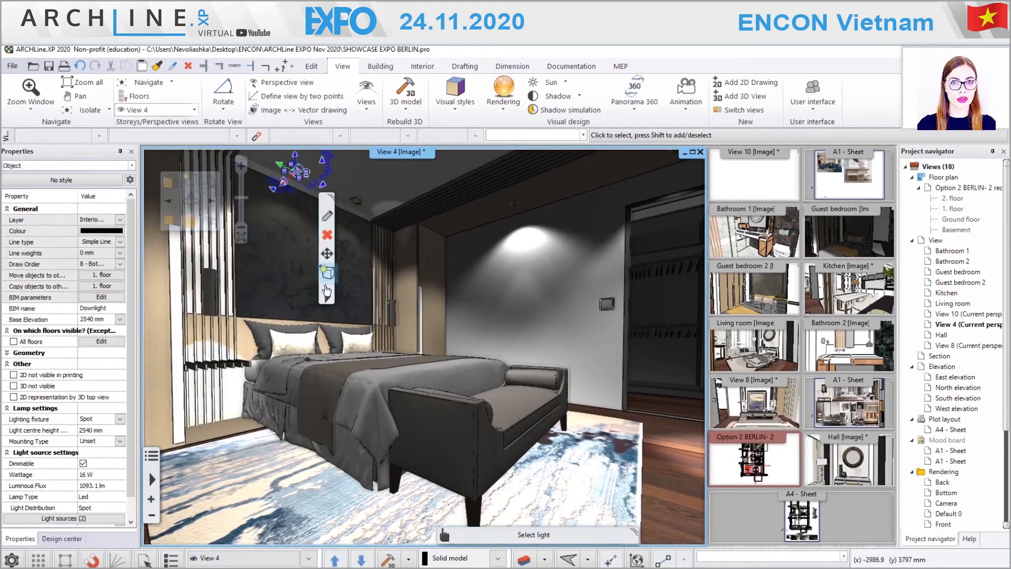
{"action": "left_click", "coordinate": [326, 278]}
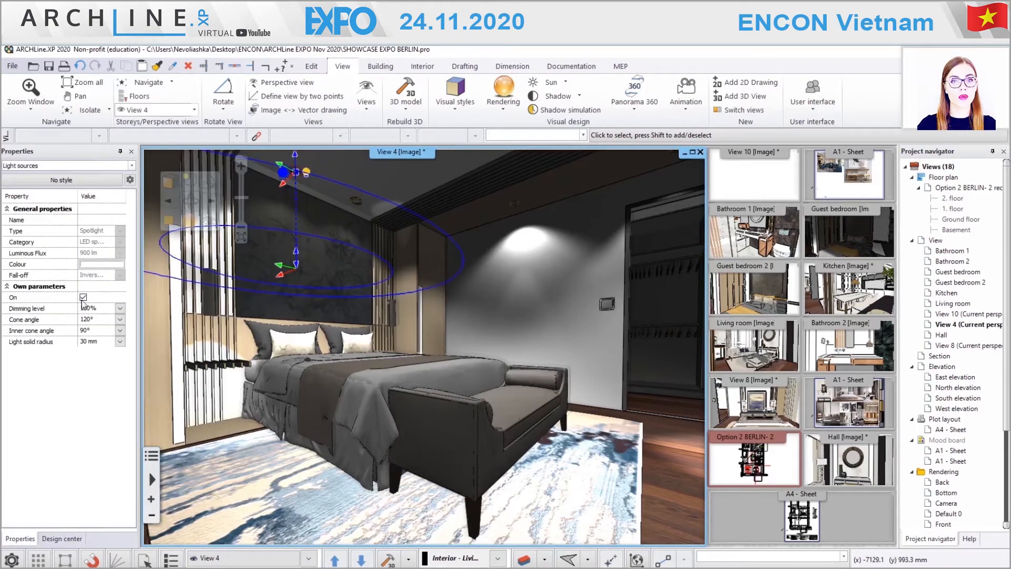
{"action": "left_click", "coordinate": [358, 202]}
{"action": "left_click", "coordinate": [386, 325]}
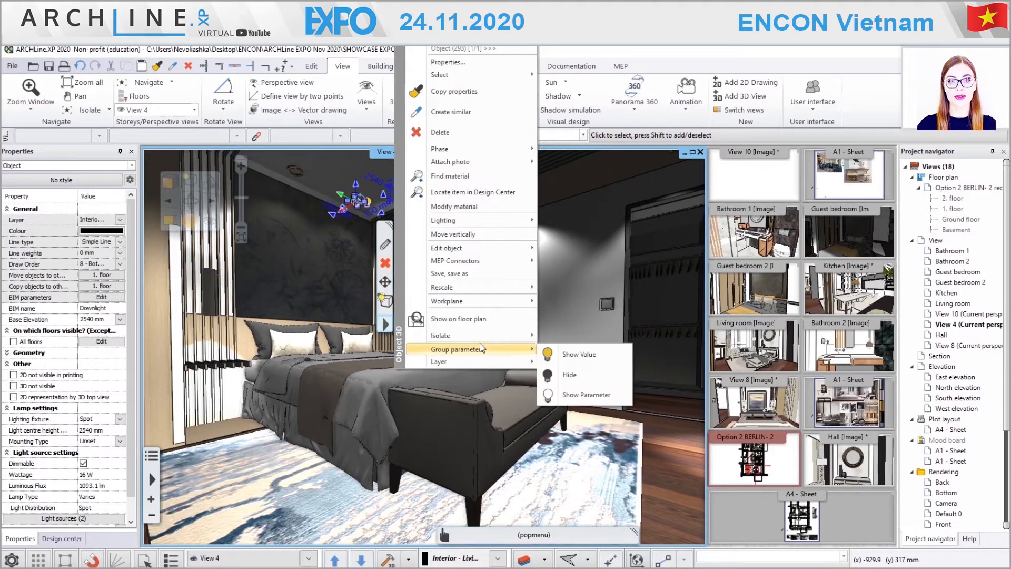
- Render the bedroom at 800x600 as Interior - Quick render with light sources visualized, and open the depth of field presets
{"action": "left_click", "coordinate": [503, 95]}
{"action": "left_click", "coordinate": [525, 167]}
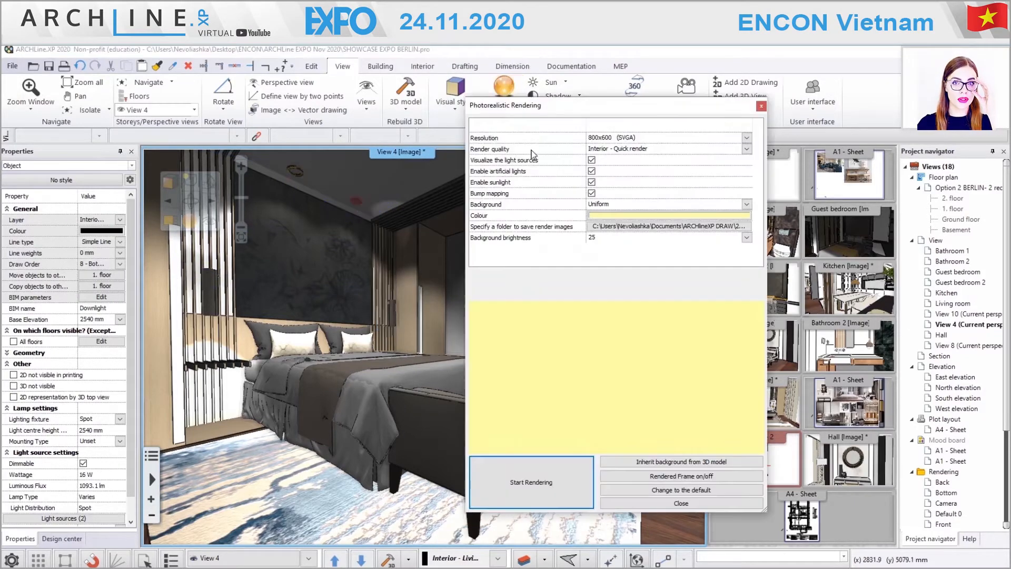
{"action": "left_click", "coordinate": [531, 482]}
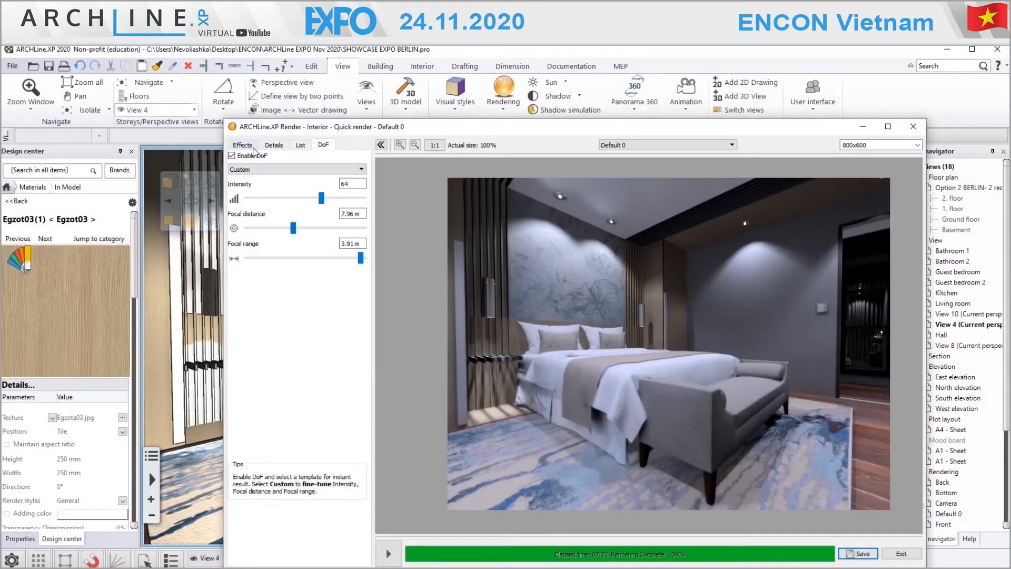
{"action": "left_click", "coordinate": [240, 172]}
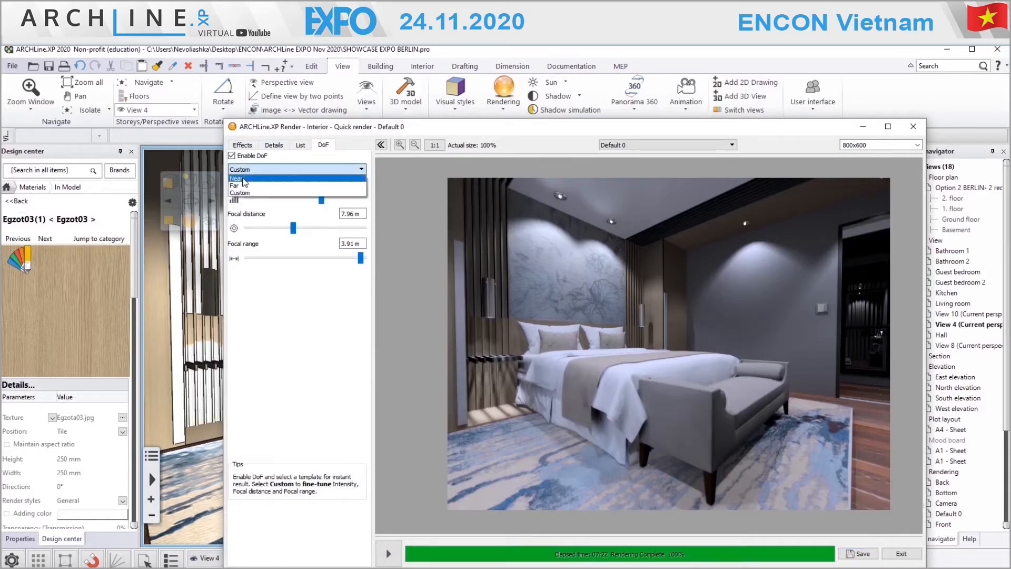
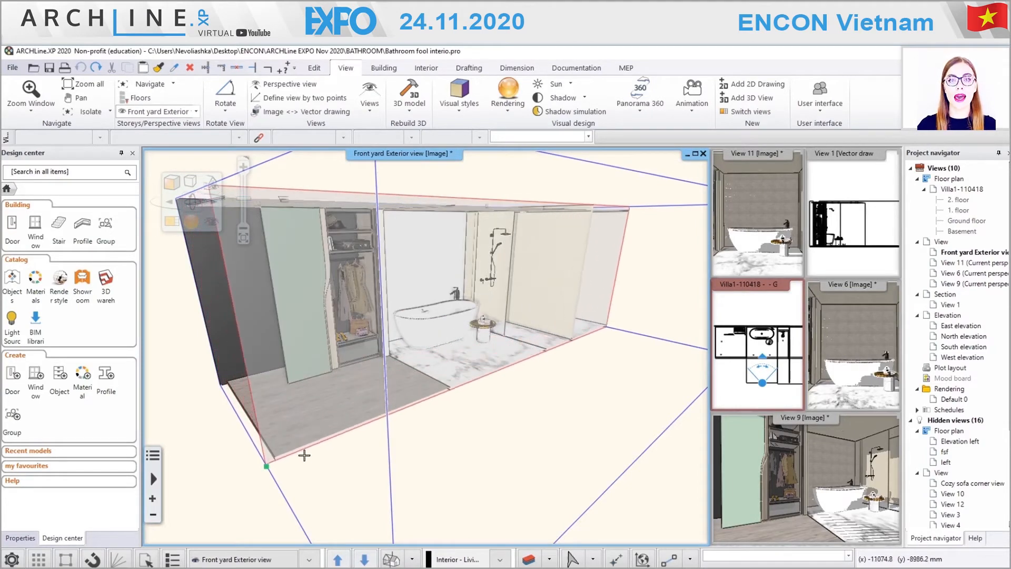
- Place the front face of the section box so that it cuts open the wardrobe and bathroom model
{"action": "left_click", "coordinate": [321, 469]}
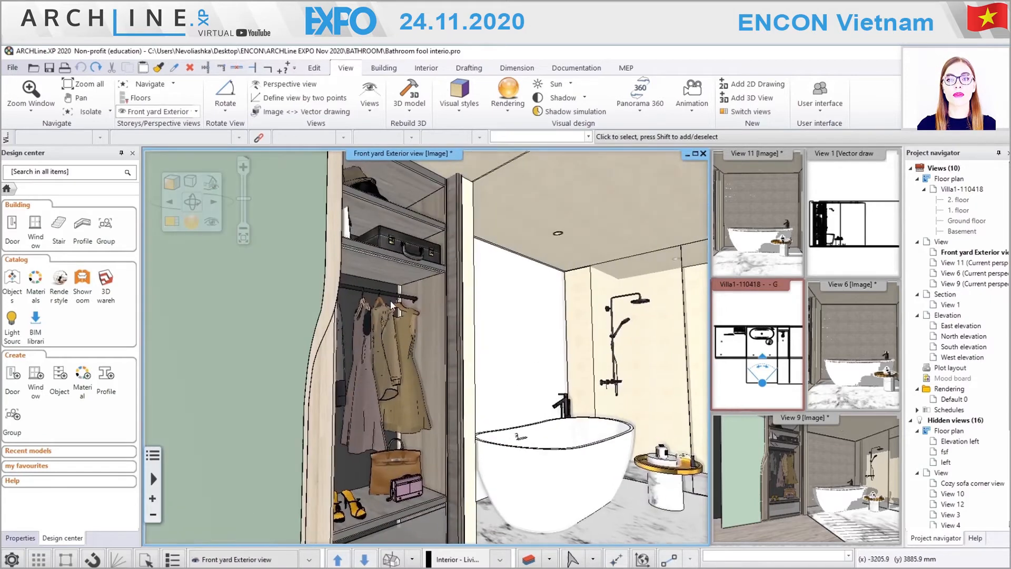
- Set the perspective camera angle to 70 for the 3D view of the wardrobe and bathroom
{"action": "middle_click_drag", "start_coordinate": [390, 300], "coordinate": [381, 311]}
{"action": "left_click", "coordinate": [202, 227]}
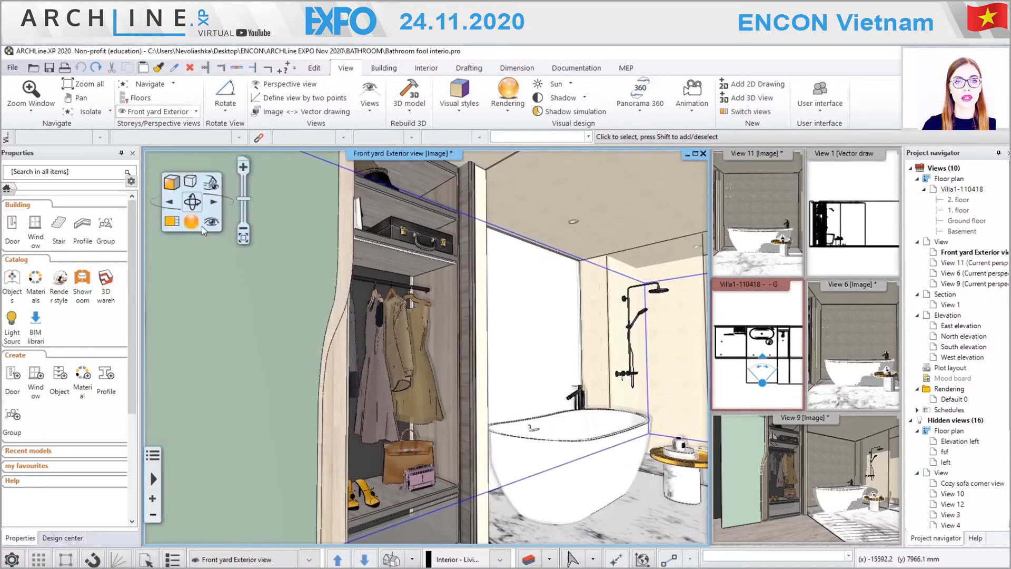
{"action": "left_click", "coordinate": [214, 227]}
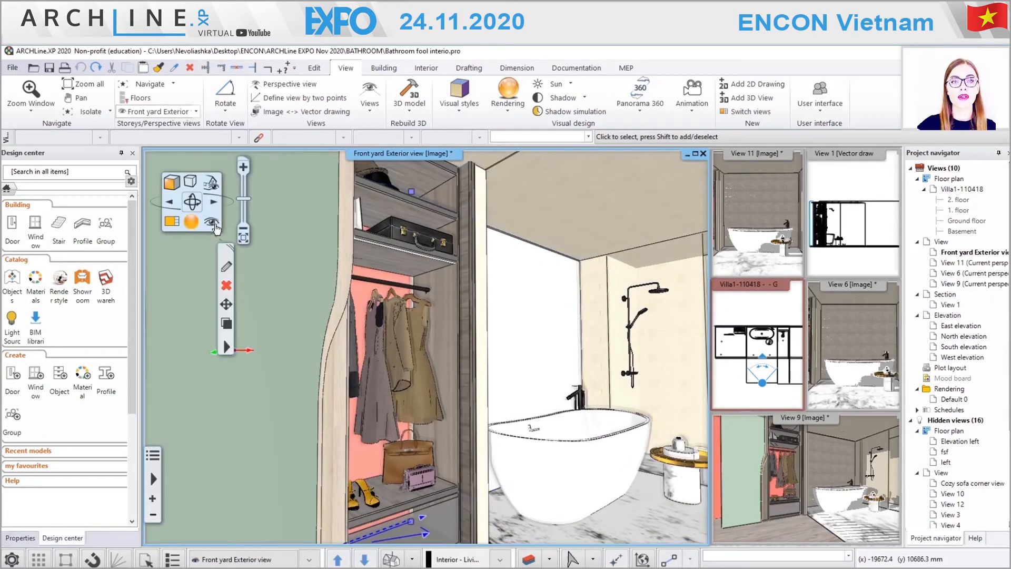
{"action": "left_click", "coordinate": [214, 223]}
{"action": "left_click_drag", "start_coordinate": [748, 190], "coordinate": [667, 292]}
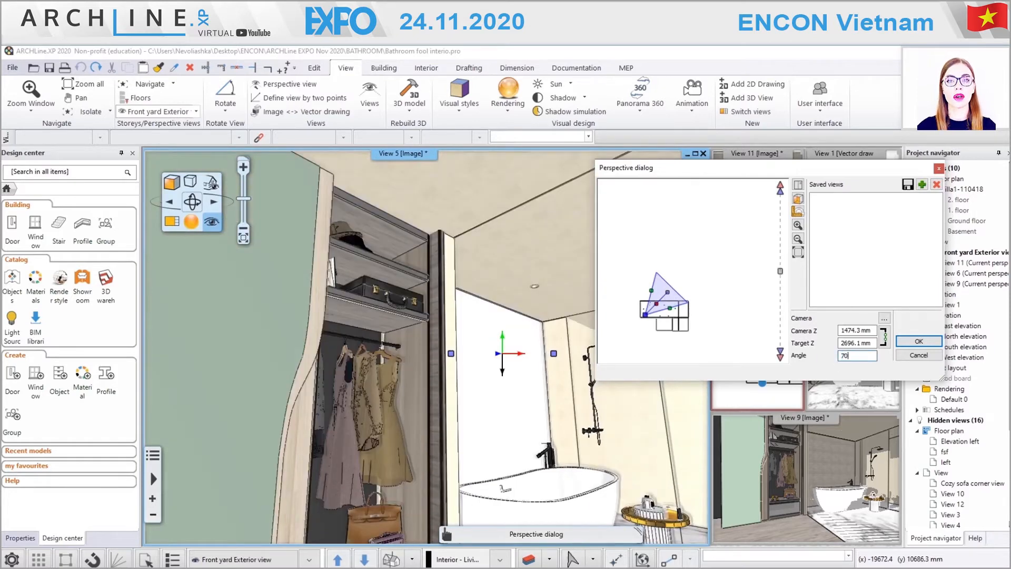
{"action": "left_click", "coordinate": [913, 345]}
{"action": "mouse_move", "coordinate": [472, 400]}
{"action": "middle_mouse_down"}
{"action": "mouse_move", "coordinate": [451, 449]}
{"action": "mouse_move", "coordinate": [460, 387]}
{"action": "middle_mouse_up"}
{"action": "left_click", "coordinate": [460, 387]}
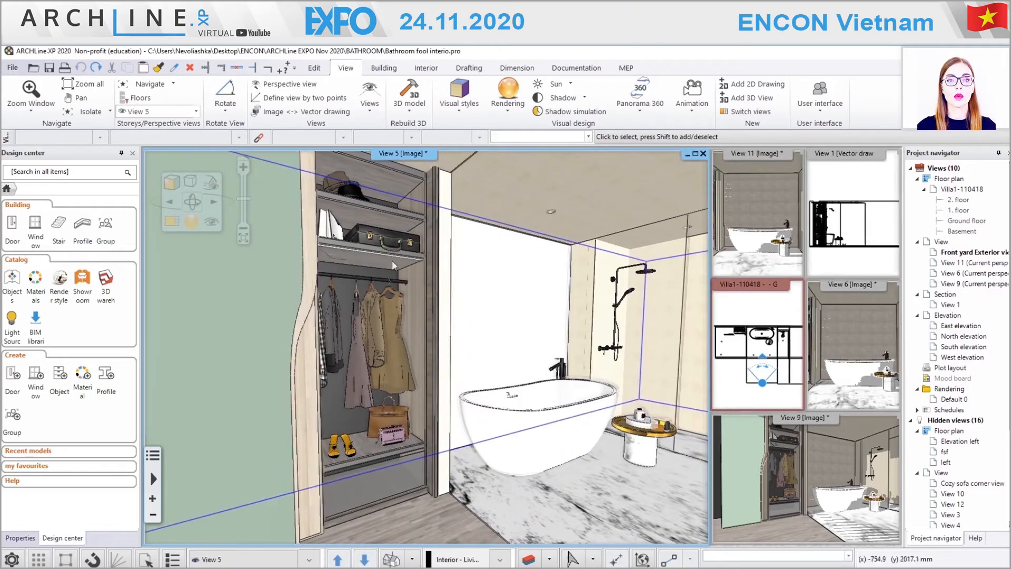
- Examine the custom frontal profile of the curved cabinet door beside the wardrobe in its Cabinet Door settings, and close them
{"action": "left_click", "coordinate": [304, 331]}
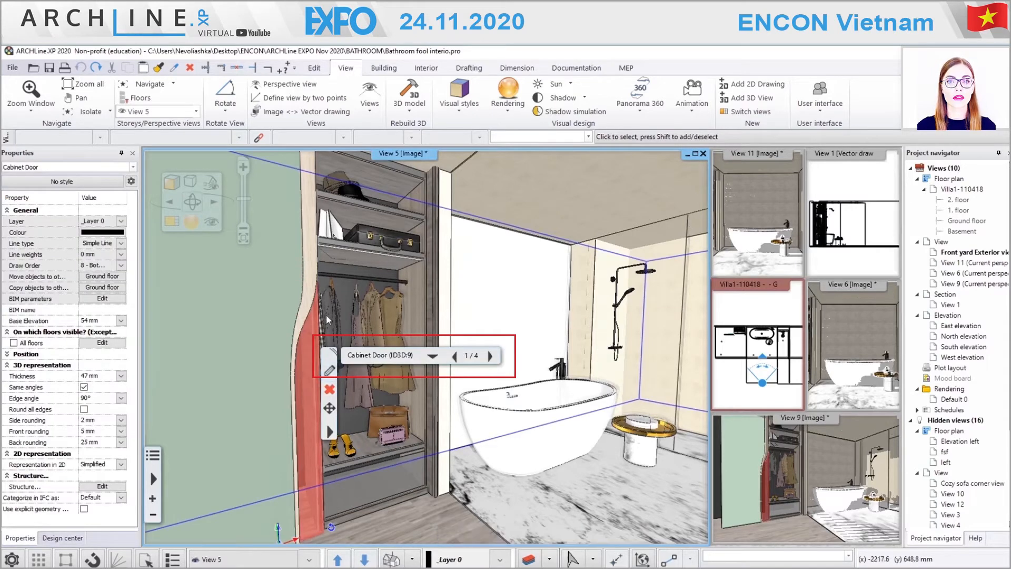
{"action": "left_click", "coordinate": [313, 288]}
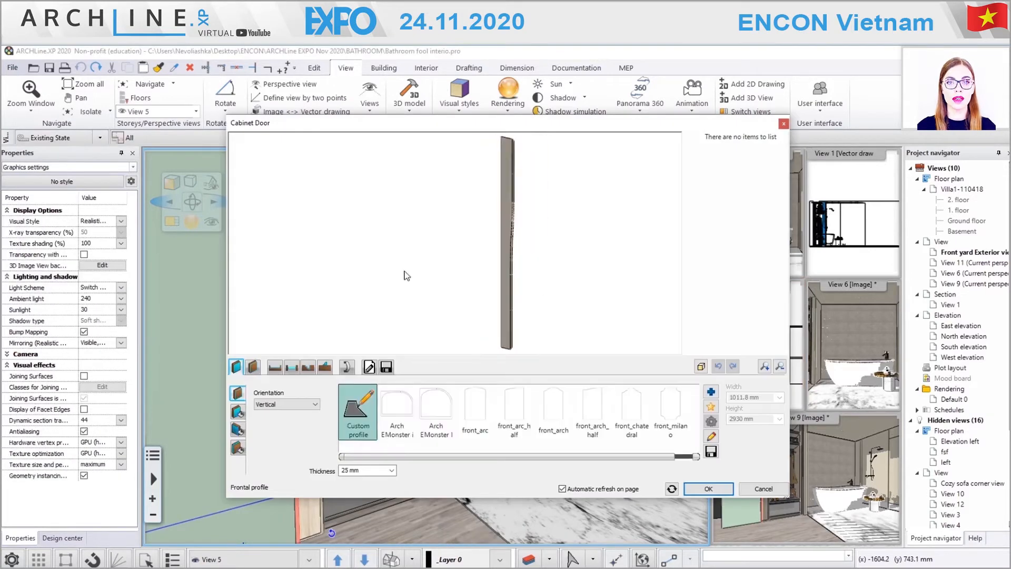
{"action": "left_click_drag", "start_coordinate": [407, 276], "coordinate": [538, 226]}
{"action": "left_click_drag", "start_coordinate": [484, 457], "coordinate": [391, 453]}
{"action": "left_click", "coordinate": [358, 411]}
{"action": "mouse_move", "coordinate": [546, 234]}
{"action": "left_mouse_down"}
{"action": "mouse_move", "coordinate": [611, 226]}
{"action": "mouse_move", "coordinate": [411, 232]}
{"action": "mouse_move", "coordinate": [538, 247]}
{"action": "left_mouse_up"}
{"action": "left_click", "coordinate": [708, 489]}
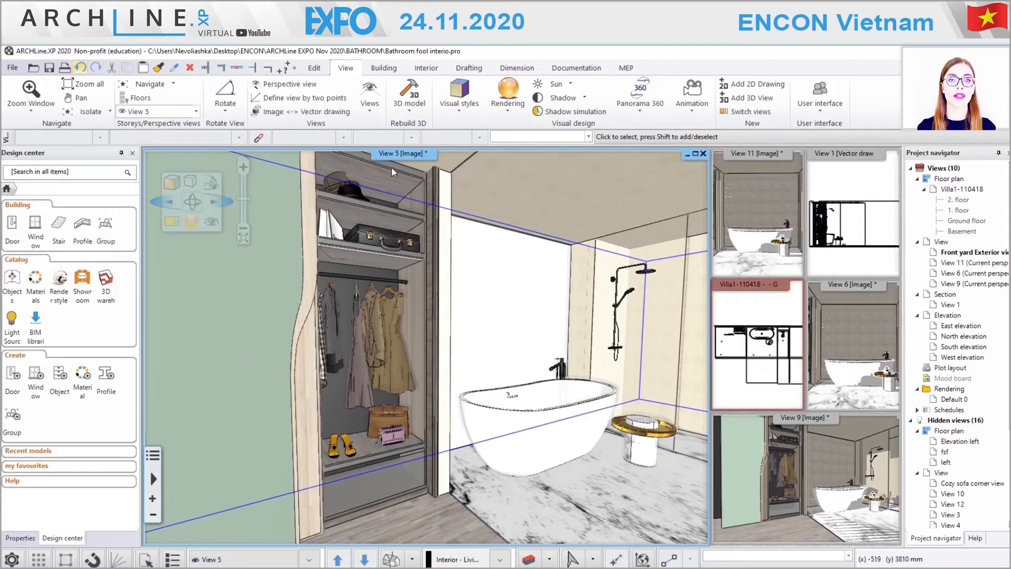
- Replace the Carpet_Loop_Pattern material of the dress hanging in the wardrobe with material *1(7)
{"action": "middle_click_drag", "start_coordinate": [489, 290], "coordinate": [371, 242]}
{"action": "left_click", "coordinate": [336, 393]}
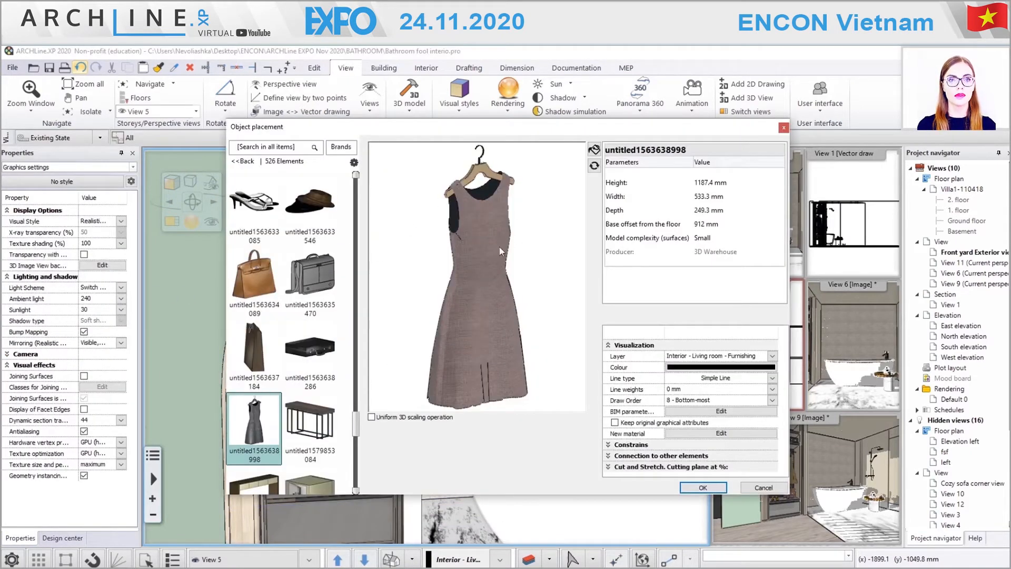
{"action": "left_click_drag", "start_coordinate": [500, 247], "coordinate": [355, 307]}
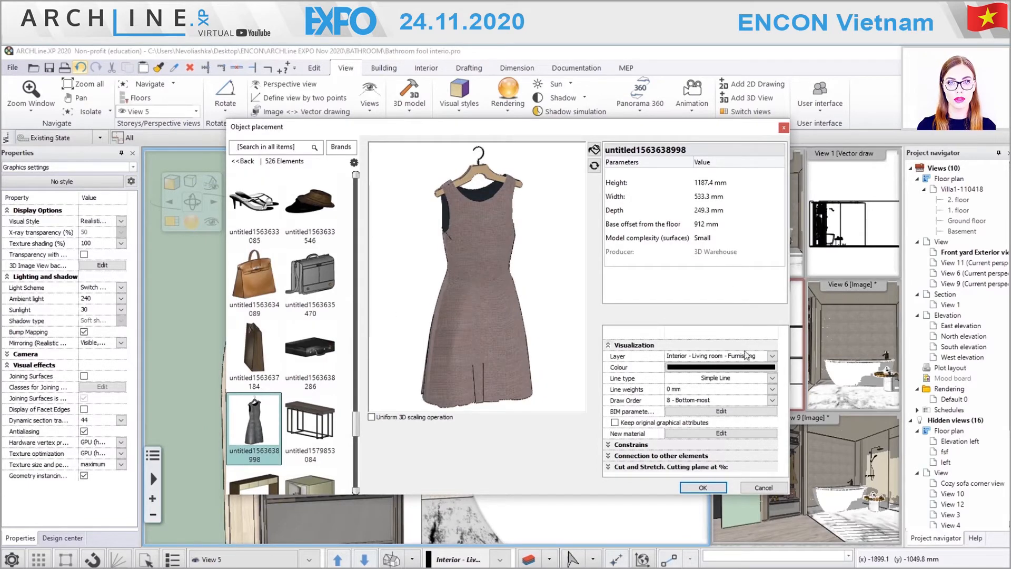
{"action": "left_click", "coordinate": [687, 432]}
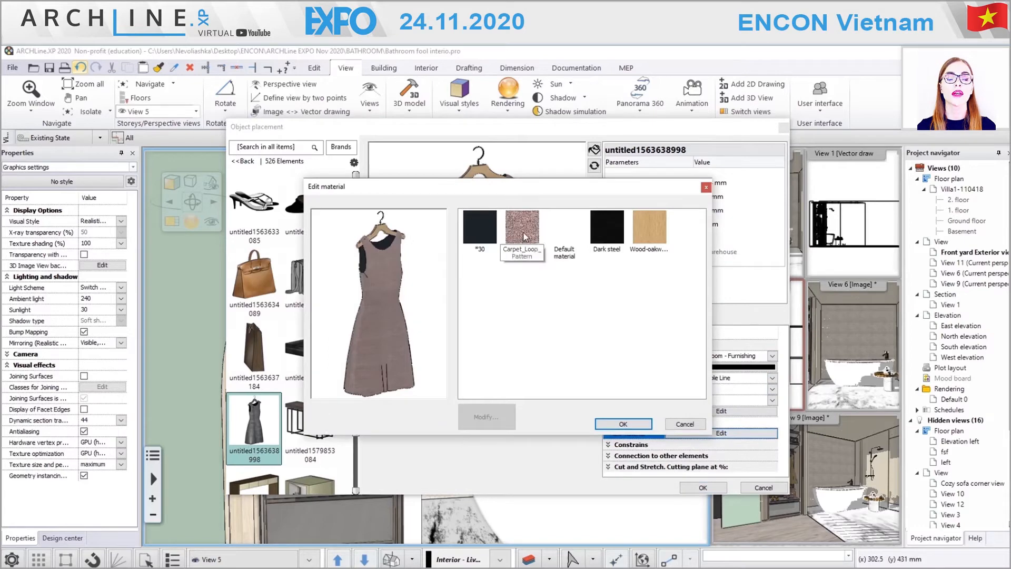
{"action": "left_click", "coordinate": [523, 236]}
{"action": "left_click", "coordinate": [484, 416]}
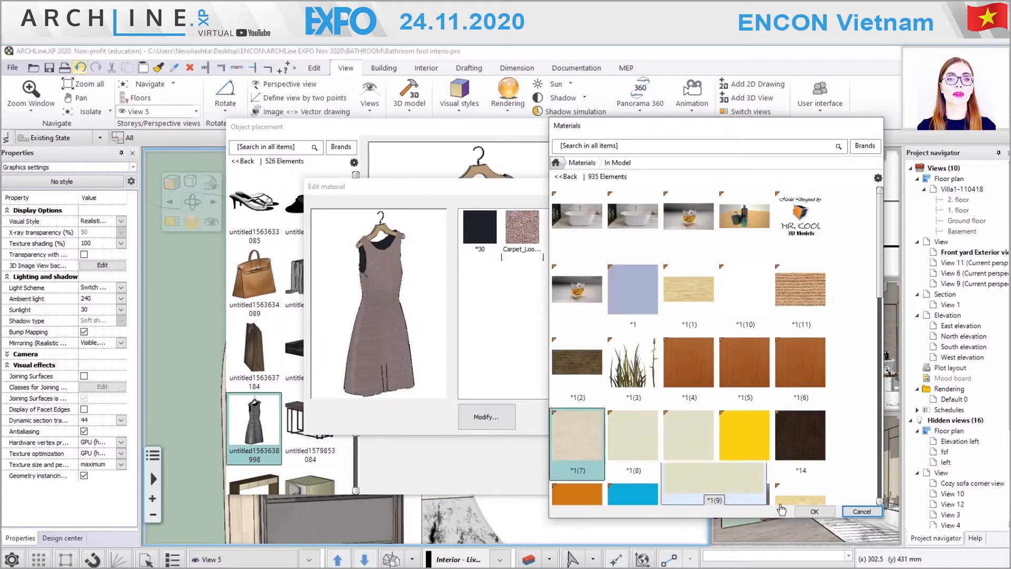
{"action": "left_click", "coordinate": [816, 512]}
{"action": "left_click_drag", "start_coordinate": [408, 307], "coordinate": [448, 318]}
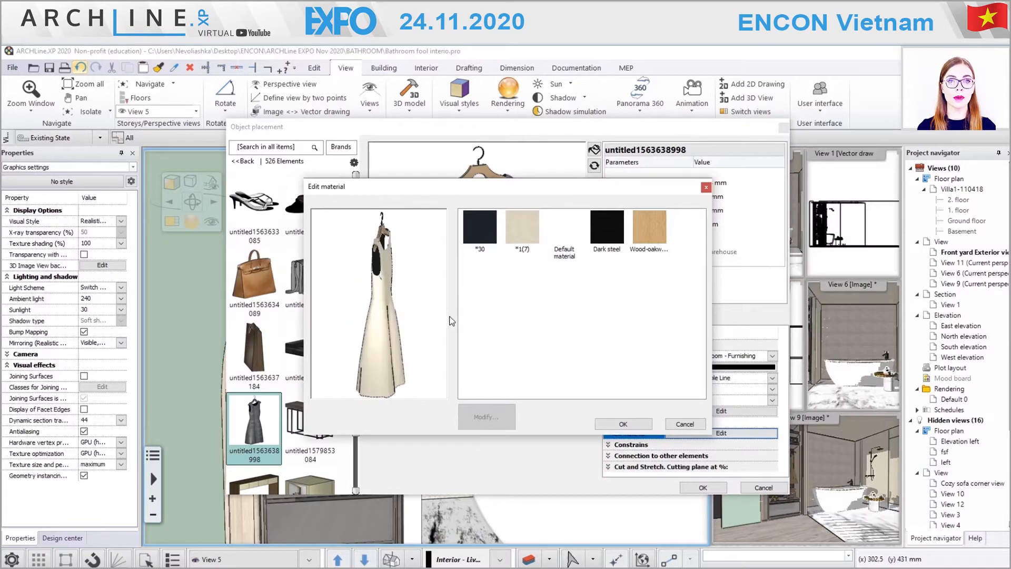
{"action": "left_click", "coordinate": [639, 421]}
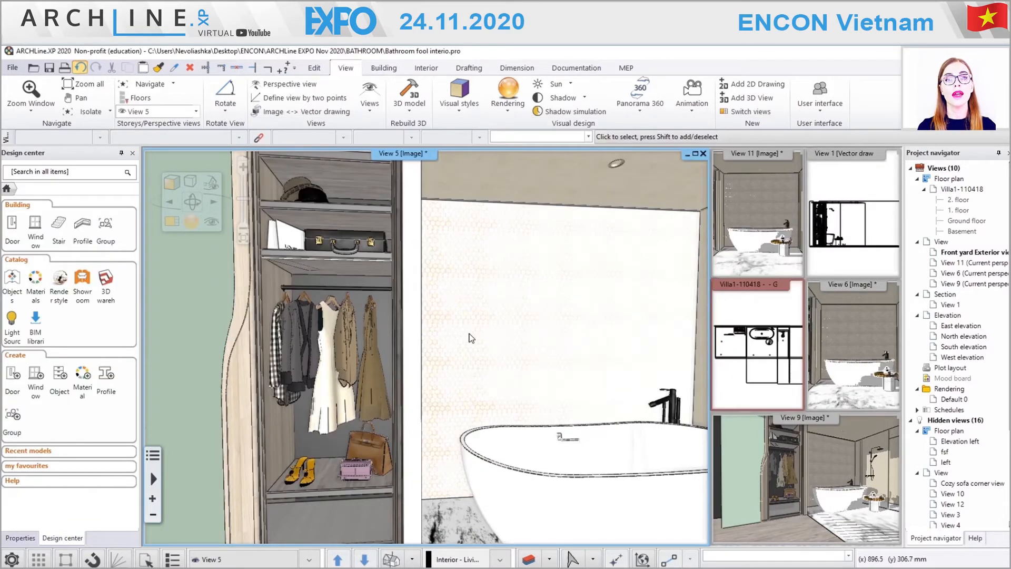
- Examine the freestanding bathtub tap's 3D model and its material list, and leave both dialogs without changes
{"action": "mouse_move", "coordinate": [440, 343]}
{"action": "middle_mouse_down"}
{"action": "mouse_move", "coordinate": [389, 347]}
{"action": "mouse_move", "coordinate": [423, 350]}
{"action": "middle_mouse_up"}
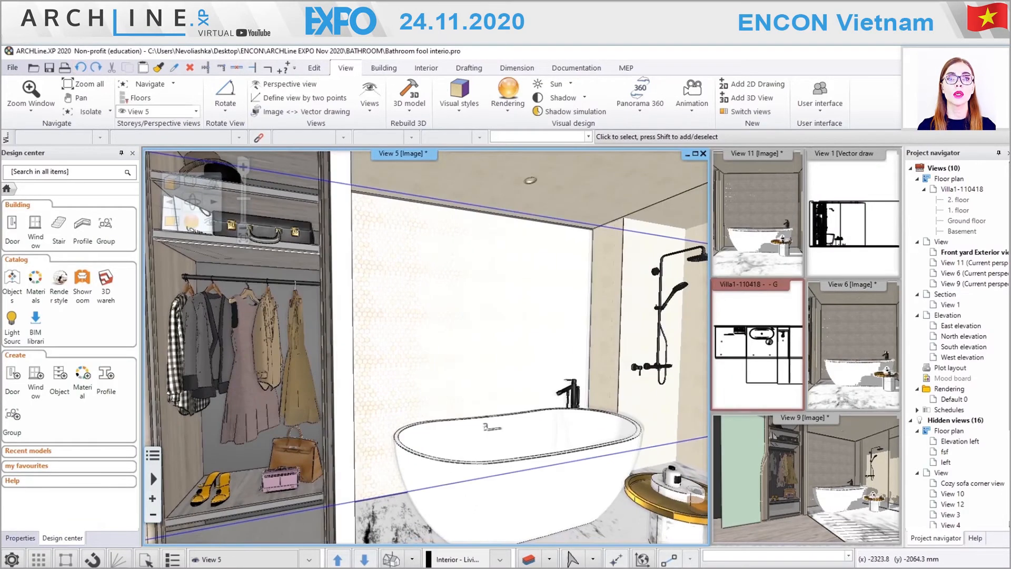
{"action": "left_click", "coordinate": [62, 538]}
{"action": "middle_click_drag", "start_coordinate": [485, 397], "coordinate": [514, 363]}
{"action": "left_click", "coordinate": [502, 345]}
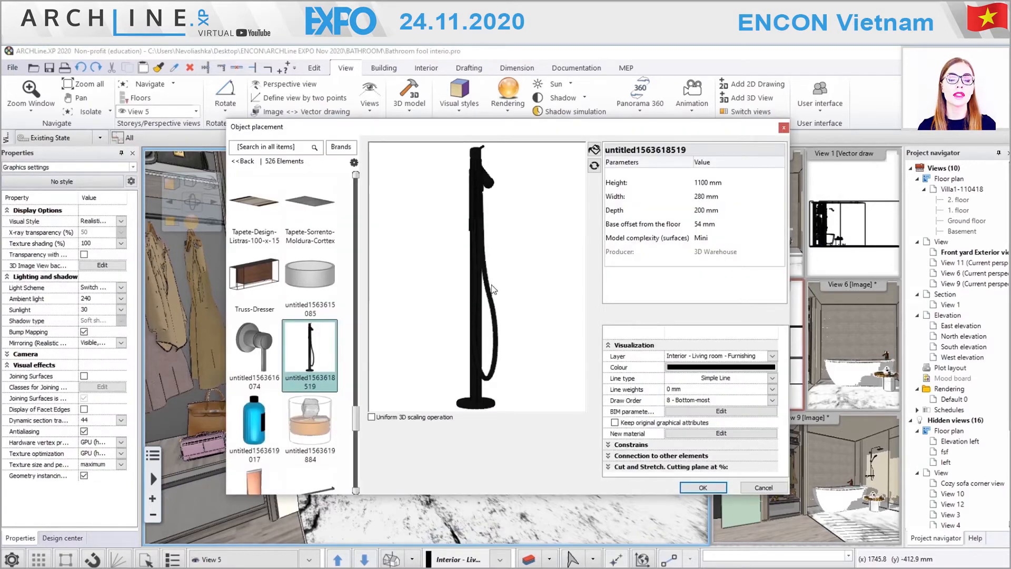
{"action": "left_click_drag", "start_coordinate": [494, 290], "coordinate": [372, 302]}
{"action": "left_click_drag", "start_coordinate": [544, 284], "coordinate": [576, 298]}
{"action": "left_click_drag", "start_coordinate": [467, 361], "coordinate": [620, 373]}
{"action": "left_click_drag", "start_coordinate": [411, 312], "coordinate": [409, 315]}
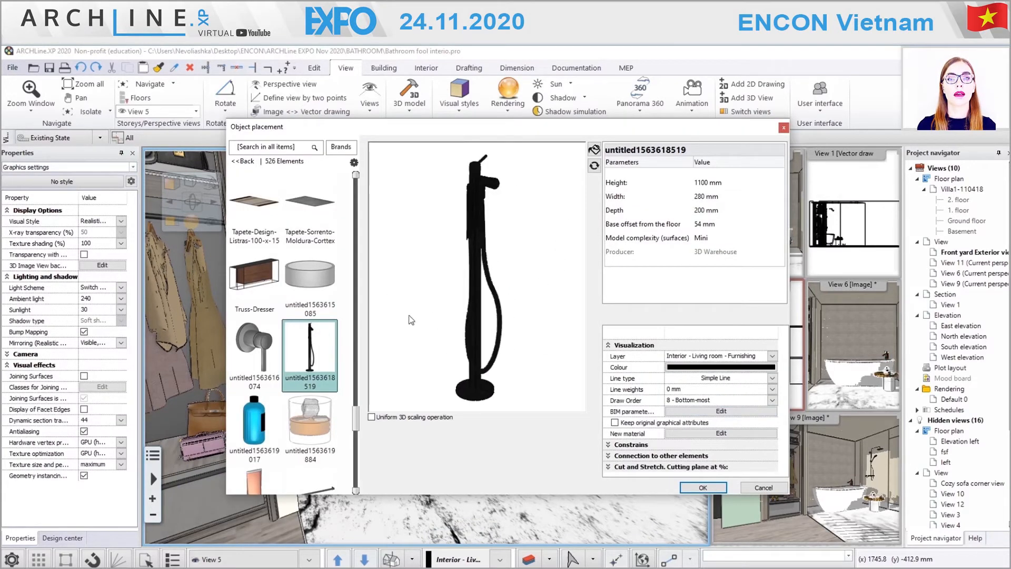
{"action": "left_click", "coordinate": [757, 434]}
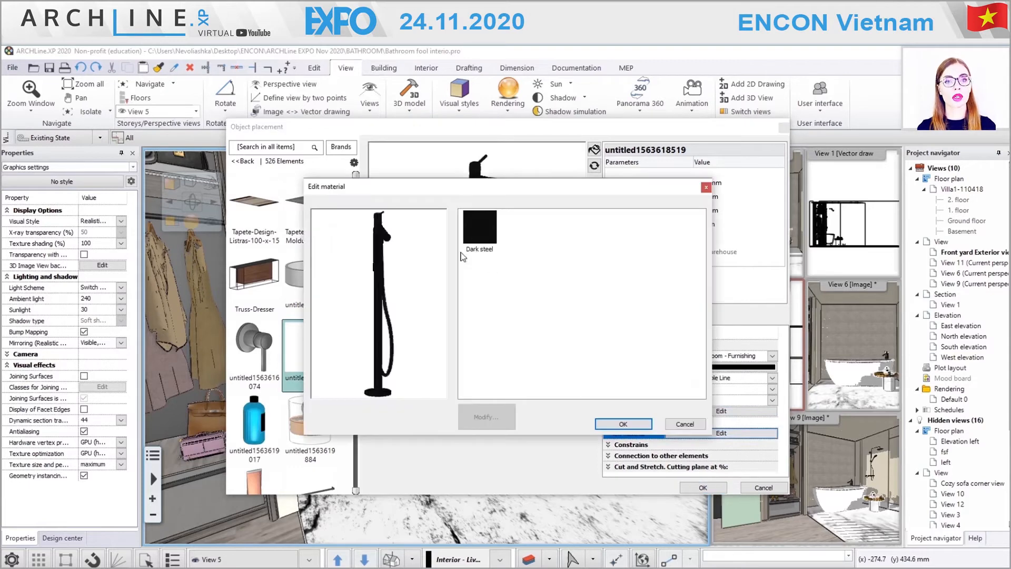
{"action": "left_click", "coordinate": [684, 425]}
{"action": "left_click", "coordinate": [764, 488]}
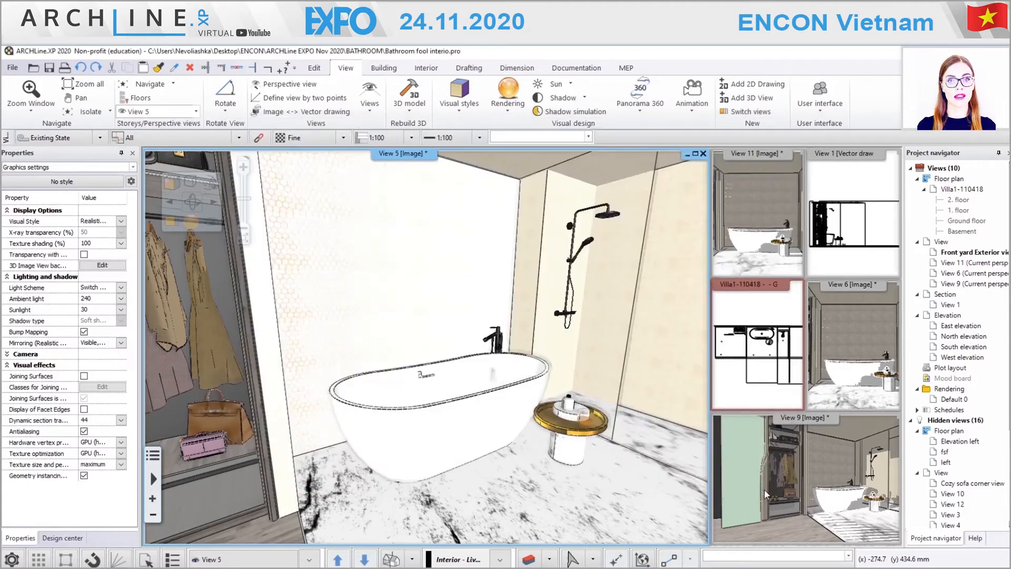
- Examine the bathtub's object placement settings and 3D preview, and leave them without changes
{"action": "left_click", "coordinate": [444, 439]}
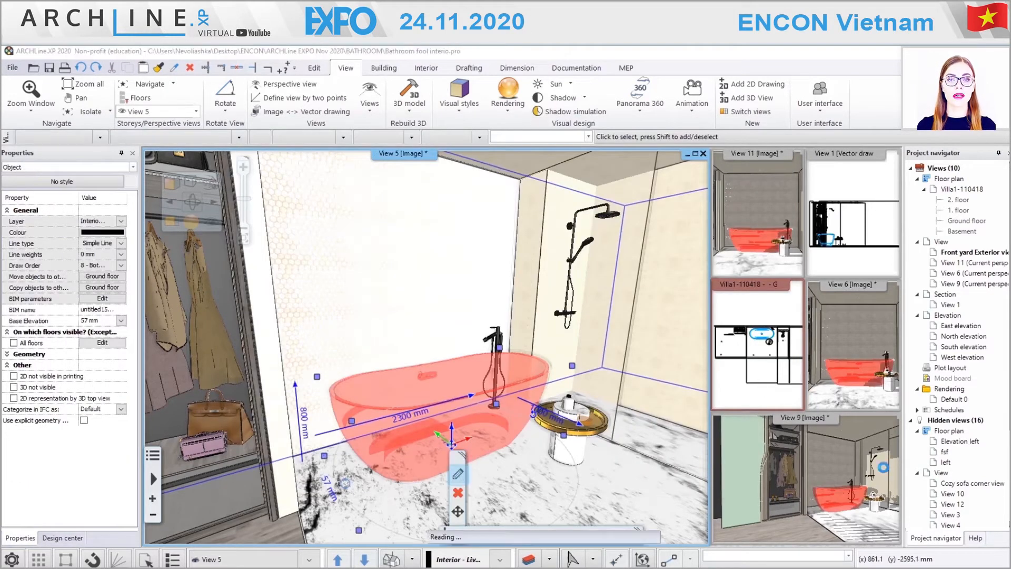
{"action": "left_click", "coordinate": [457, 474]}
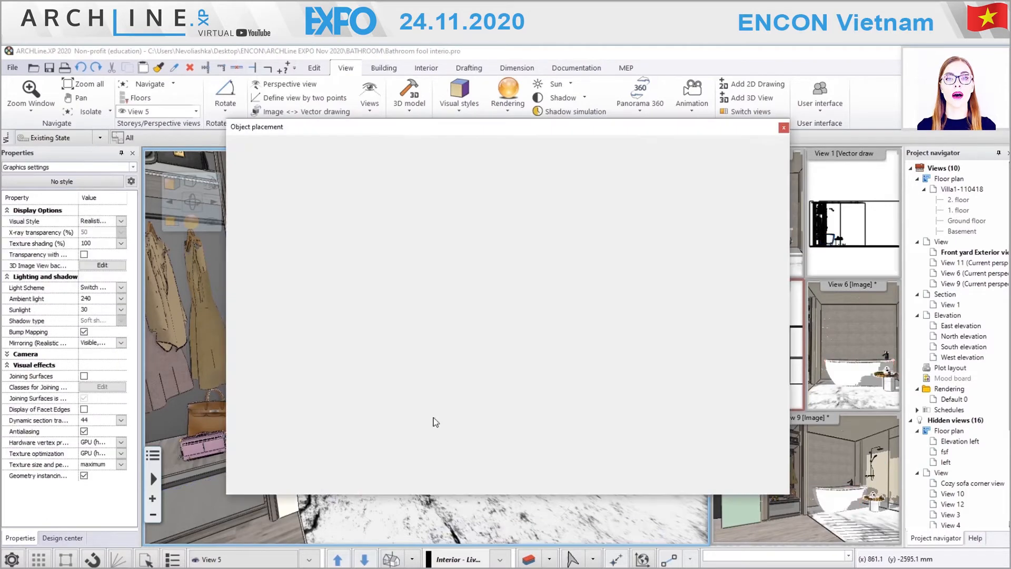
{"action": "mouse_move", "coordinate": [557, 336]}
{"action": "left_mouse_down"}
{"action": "mouse_move", "coordinate": [514, 341]}
{"action": "mouse_move", "coordinate": [540, 340]}
{"action": "left_mouse_up"}
{"action": "left_click", "coordinate": [783, 489]}
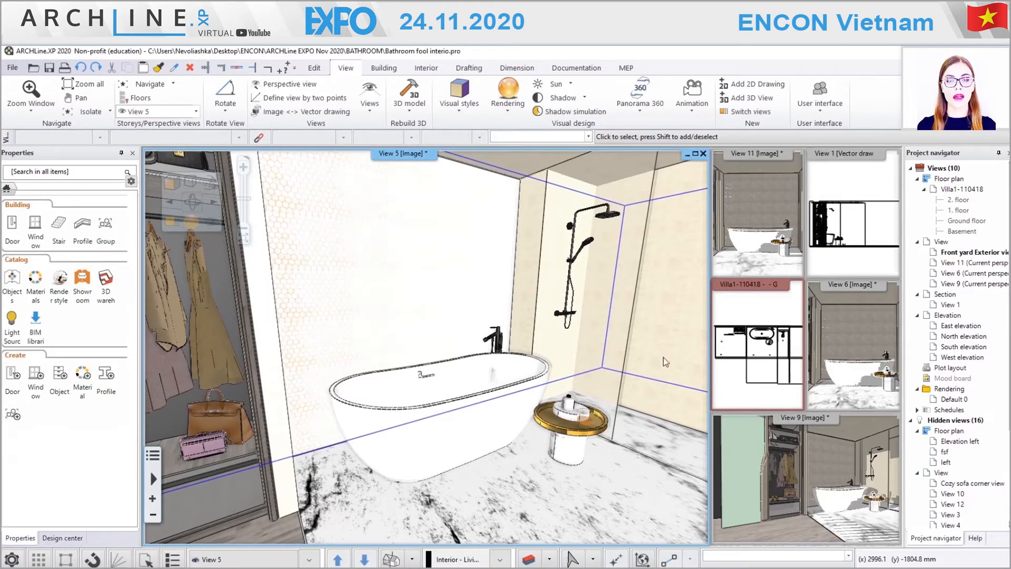
- Examine the Column settings of the round side table's base beside the bathtub, and close them
{"action": "left_click", "coordinate": [572, 459]}
{"action": "left_click", "coordinate": [738, 456]}
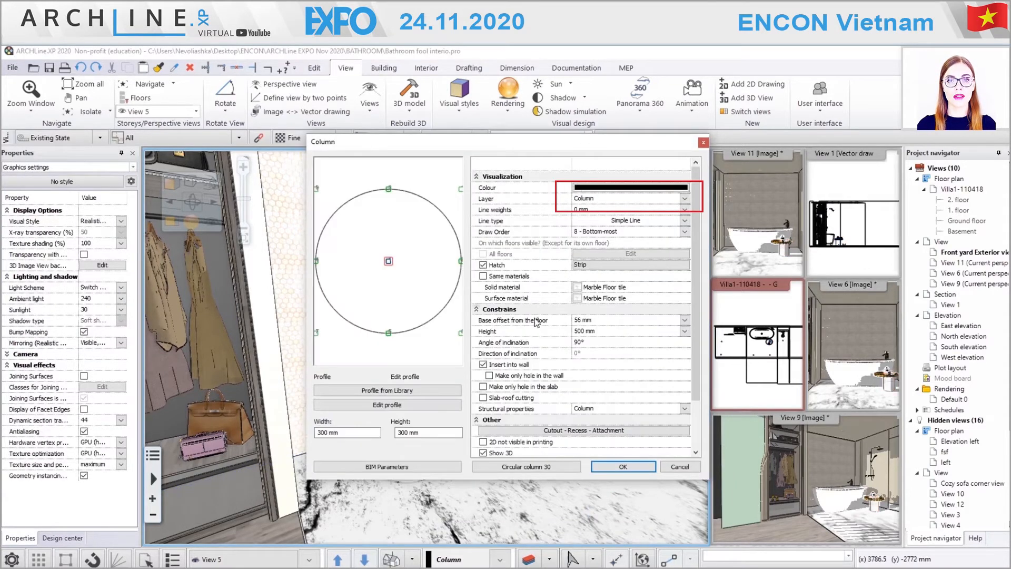
{"action": "left_click", "coordinate": [641, 467]}
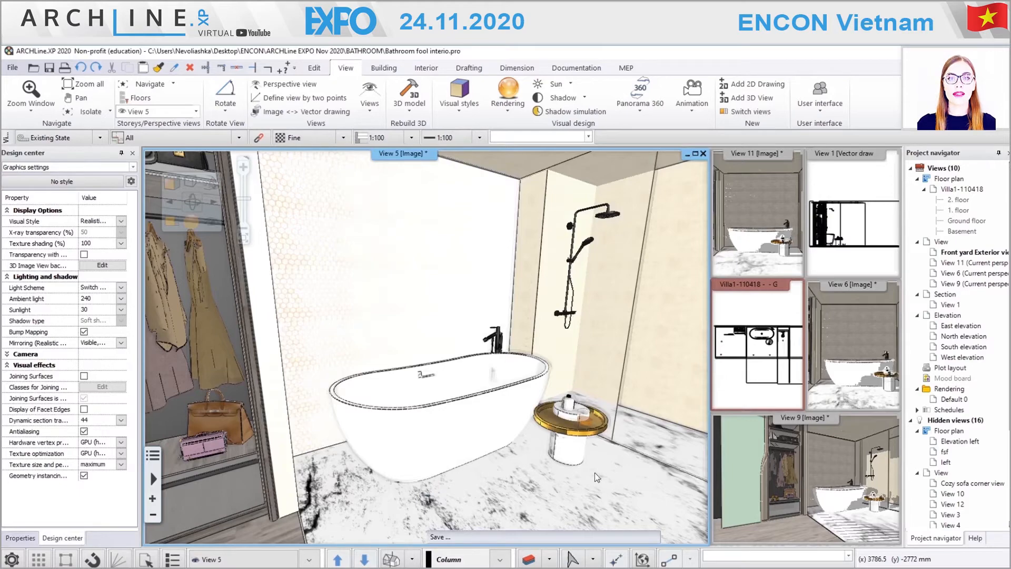
- Inspect the light source properties of the ceiling downlight above the bathtub, and clear the selection
{"action": "middle_click_drag", "start_coordinate": [498, 483], "coordinate": [413, 204]}
{"action": "left_click", "coordinate": [425, 188]}
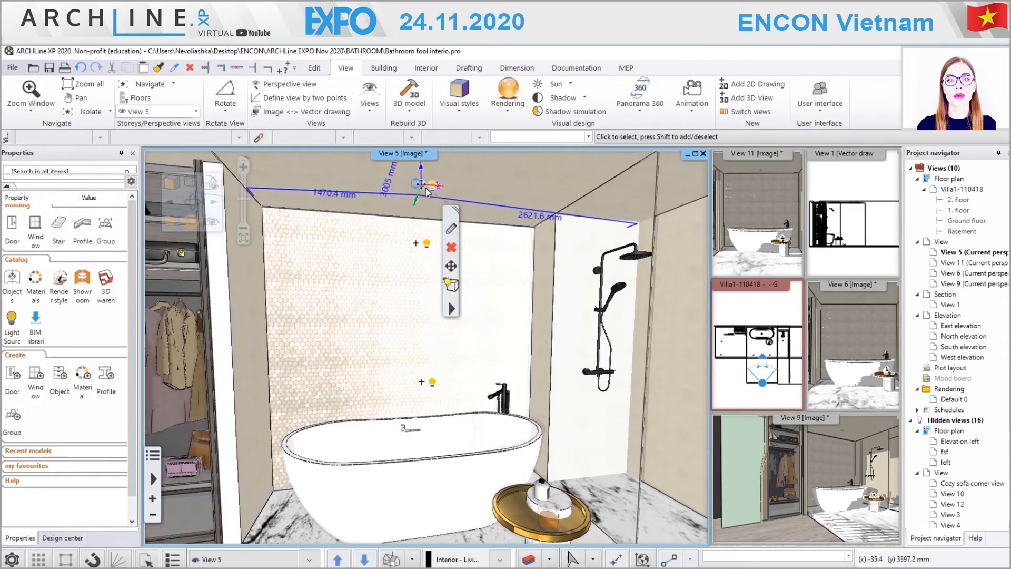
{"action": "left_click", "coordinate": [427, 245]}
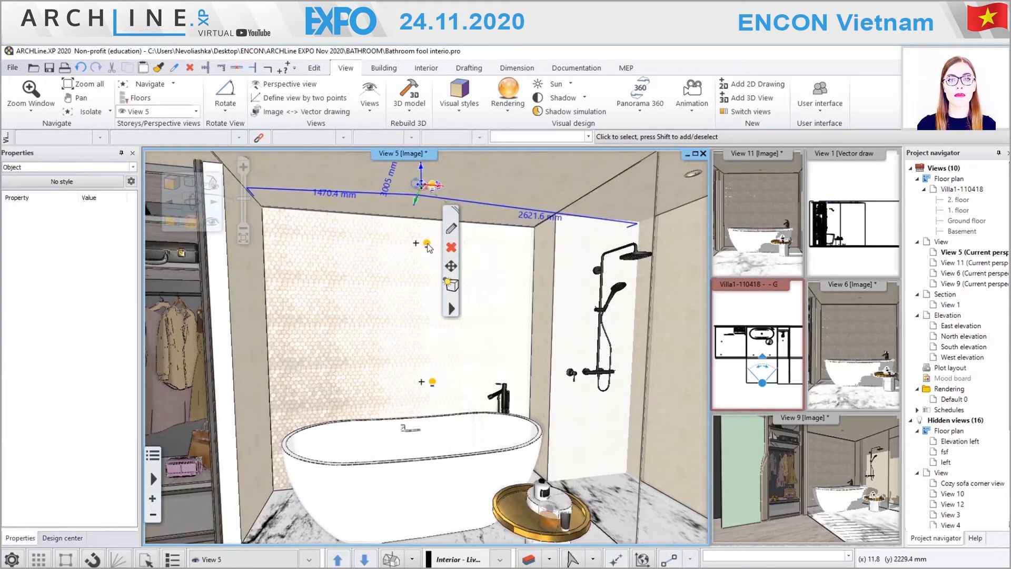
{"action": "left_click", "coordinate": [432, 383]}
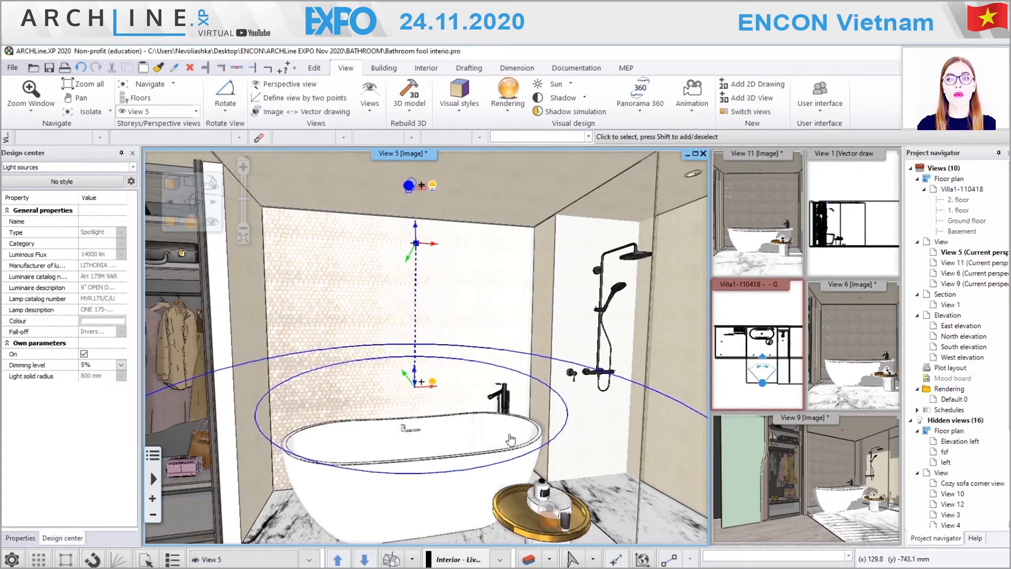
{"action": "mouse_move", "coordinate": [462, 263]}
{"action": "middle_mouse_down"}
{"action": "mouse_move", "coordinate": [380, 245]}
{"action": "mouse_move", "coordinate": [455, 270]}
{"action": "middle_mouse_up"}
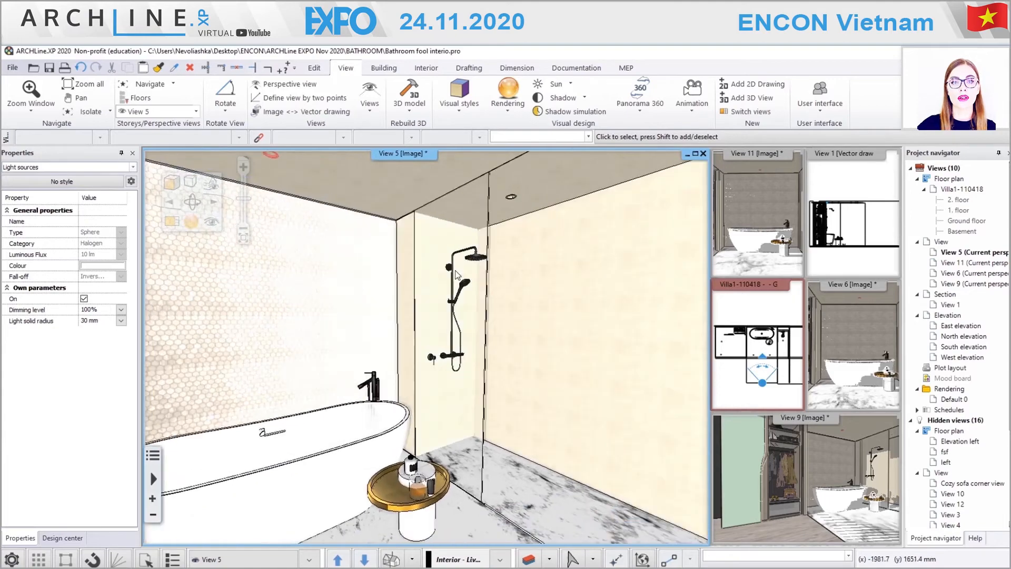
{"action": "left_click", "coordinate": [363, 323]}
{"action": "middle_click_drag", "start_coordinate": [362, 323], "coordinate": [642, 290]}
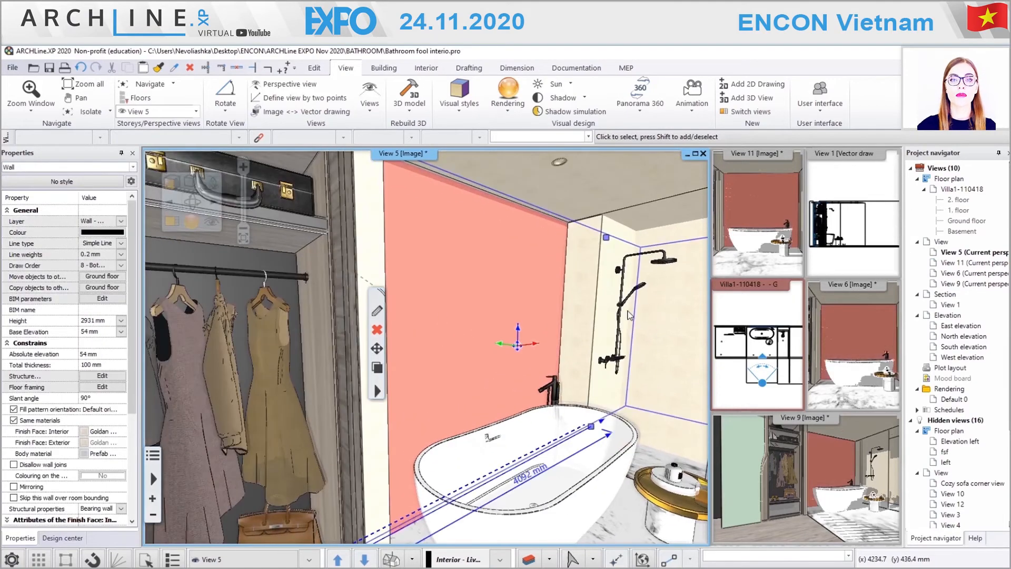
{"action": "key", "text": "Escape"}
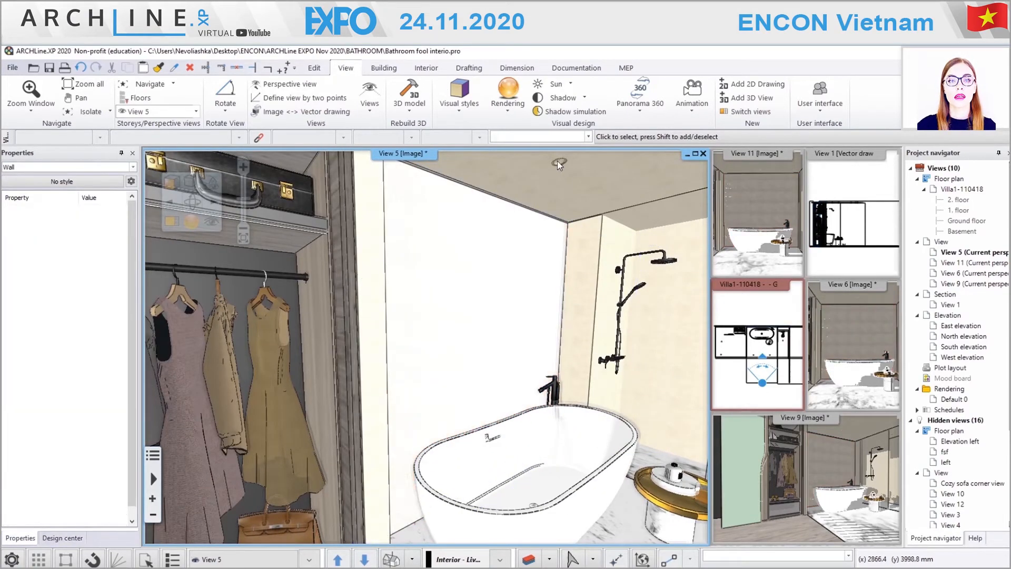
- Switch the selection from the ceiling slab to the downlight object, and compare the properties of its separate spotlight sources
{"action": "left_click", "coordinate": [558, 162]}
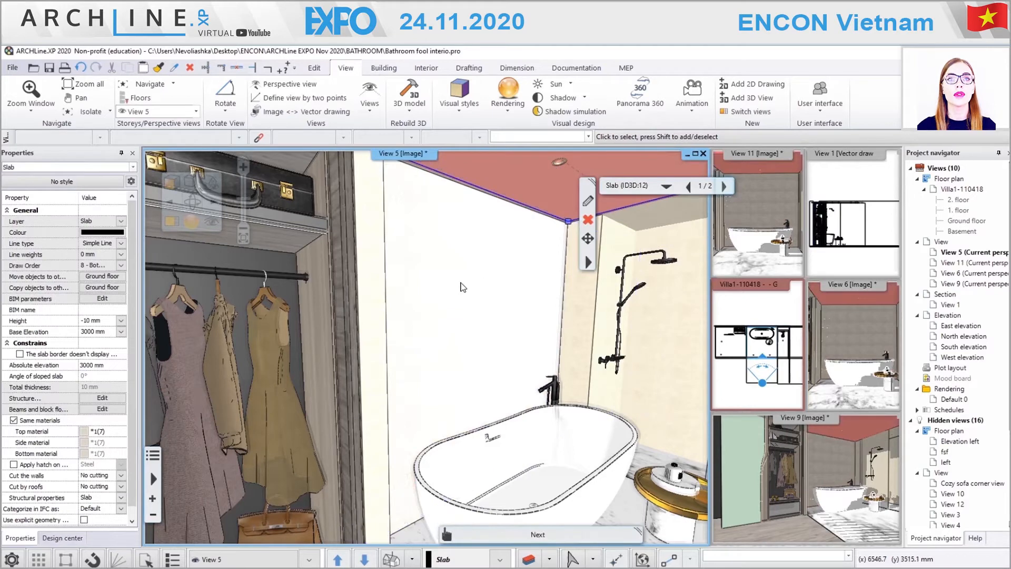
{"action": "key", "text": "Tab"}
{"action": "left_click", "coordinate": [536, 229]}
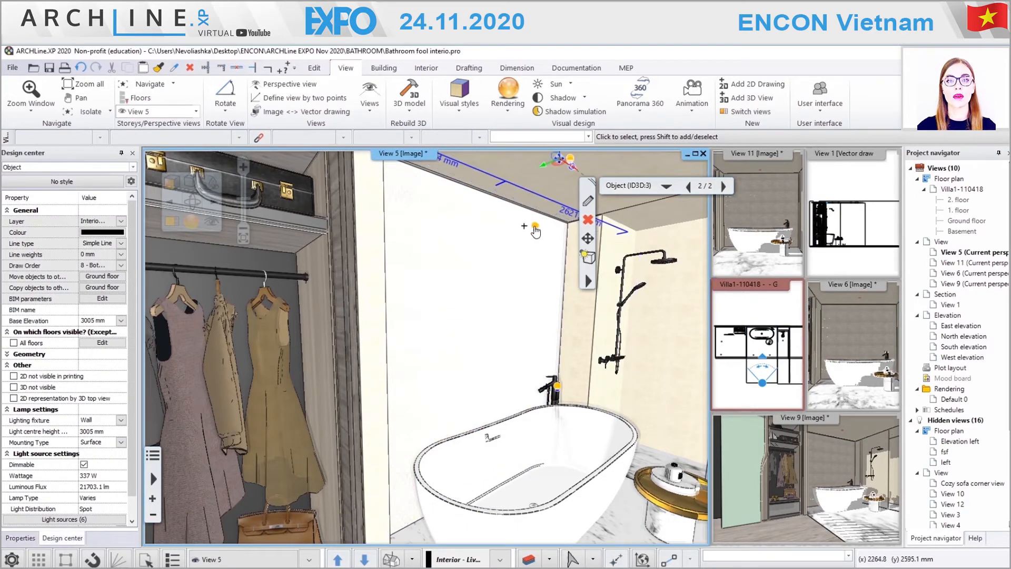
{"action": "left_click", "coordinate": [535, 227]}
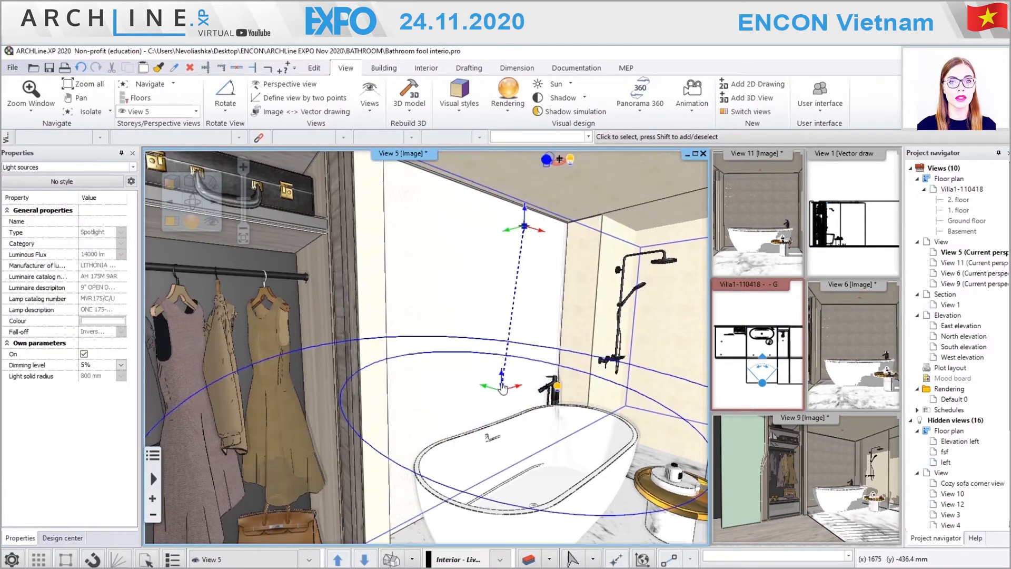
{"action": "left_click", "coordinate": [570, 160]}
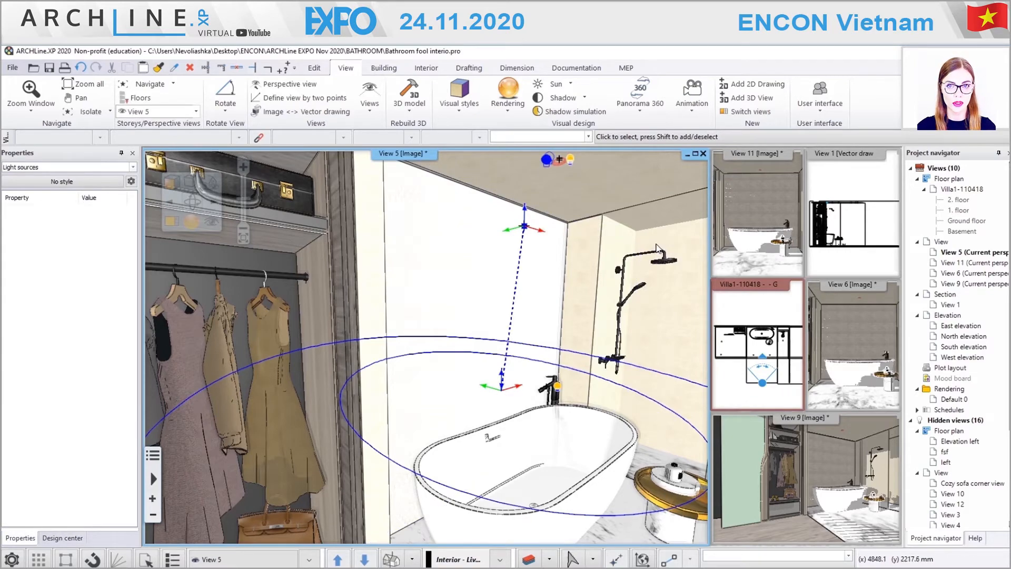
{"action": "middle_click_drag", "start_coordinate": [482, 448], "coordinate": [229, 367]}
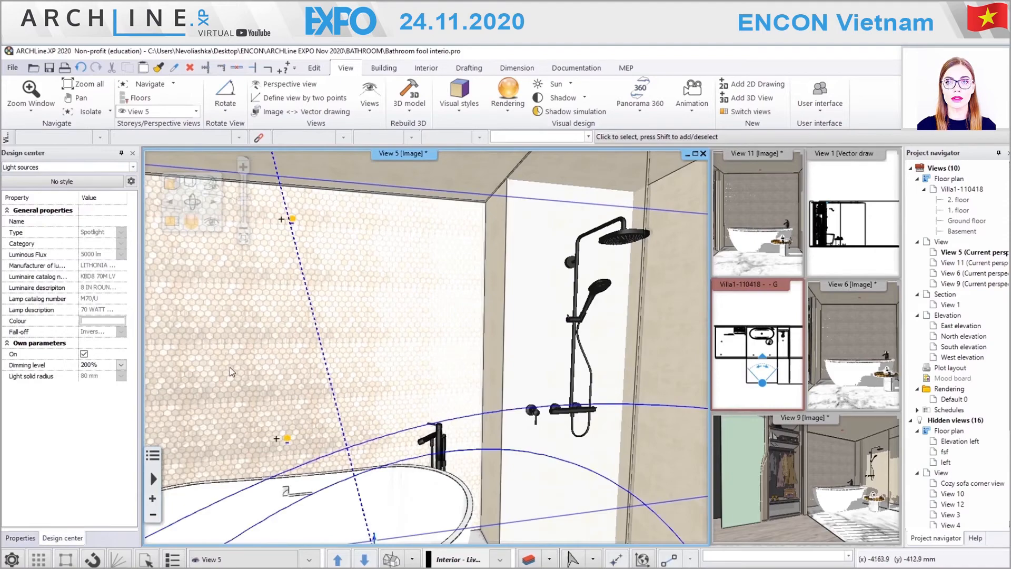
- Look up the hexagonal tile material of the wall behind the bathtub in the material catalogue
{"action": "left_click", "coordinate": [230, 368]}
{"action": "double_click", "coordinate": [379, 367]}
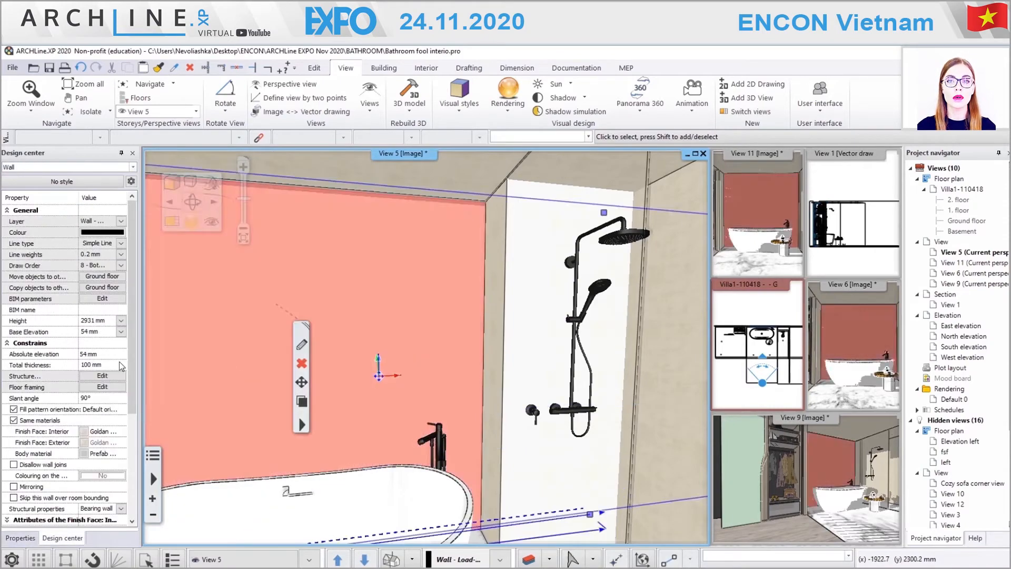
{"action": "double_click", "coordinate": [314, 376]}
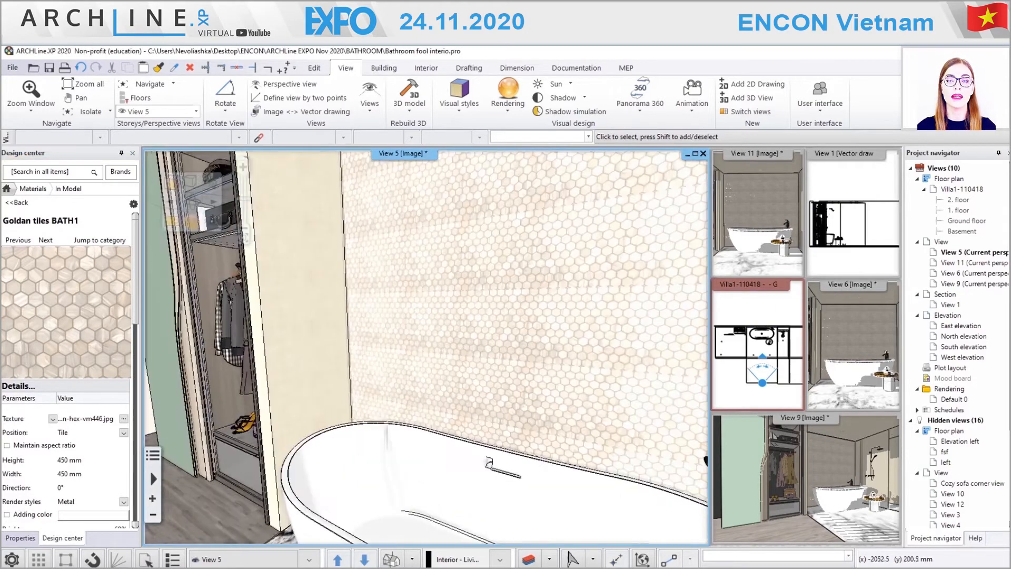
- Inspect the light properties of the LED lighting strip above the wardrobe's clothes rail
{"action": "middle_click_drag", "start_coordinate": [527, 295], "coordinate": [554, 297]}
{"action": "scroll", "coordinate": [564, 258], "scroll_direction": "up", "scroll_amount": 3}
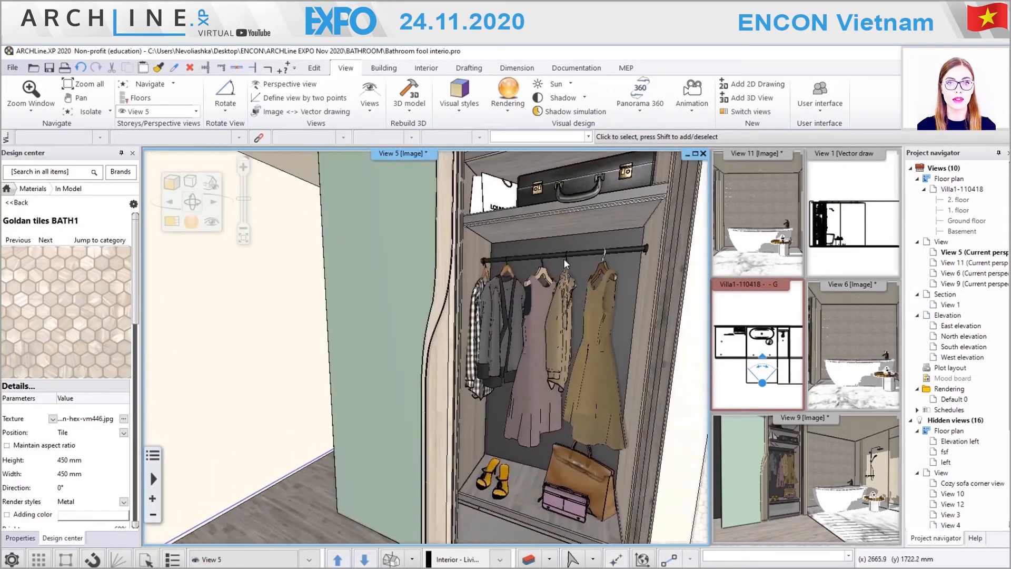
{"action": "left_click", "coordinate": [597, 208]}
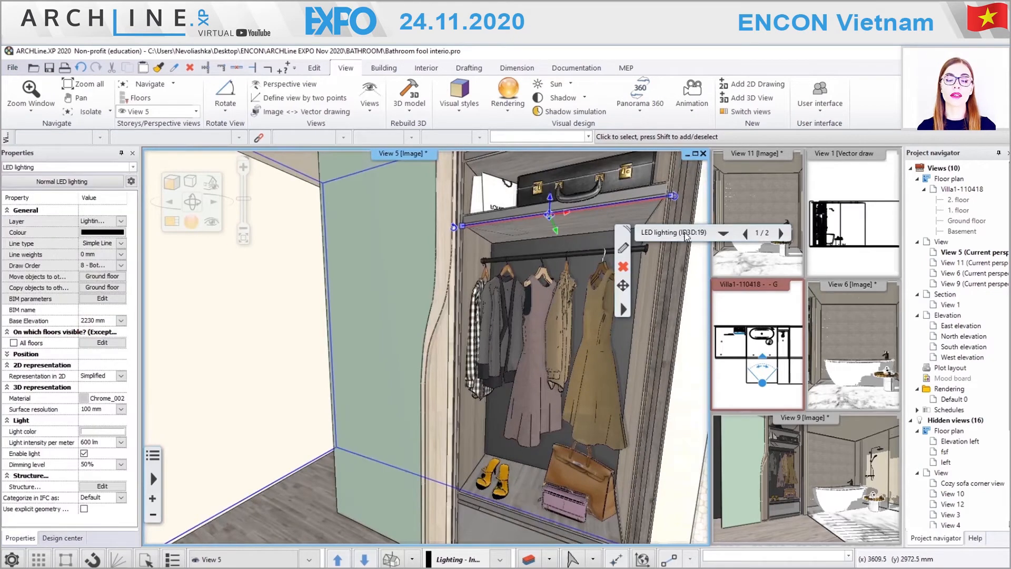
{"action": "left_click", "coordinate": [625, 246]}
{"action": "left_click_drag", "start_coordinate": [271, 337], "coordinate": [331, 308]}
{"action": "left_click", "coordinate": [709, 489]}
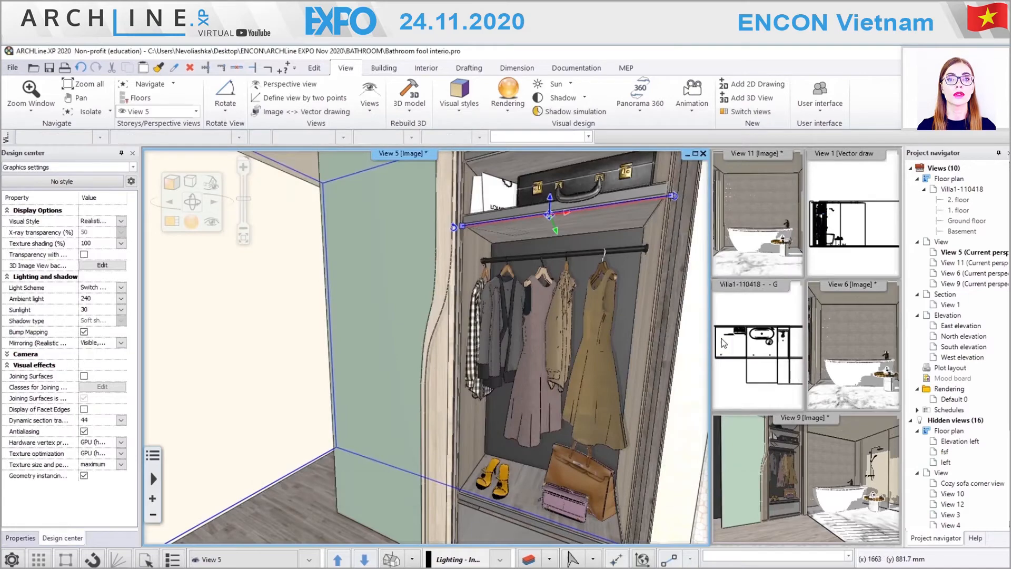
- Bring up the bathroom perspective View 6 and switch off both its shadow and its lights
{"action": "middle_click_drag", "start_coordinate": [645, 283], "coordinate": [503, 350]}
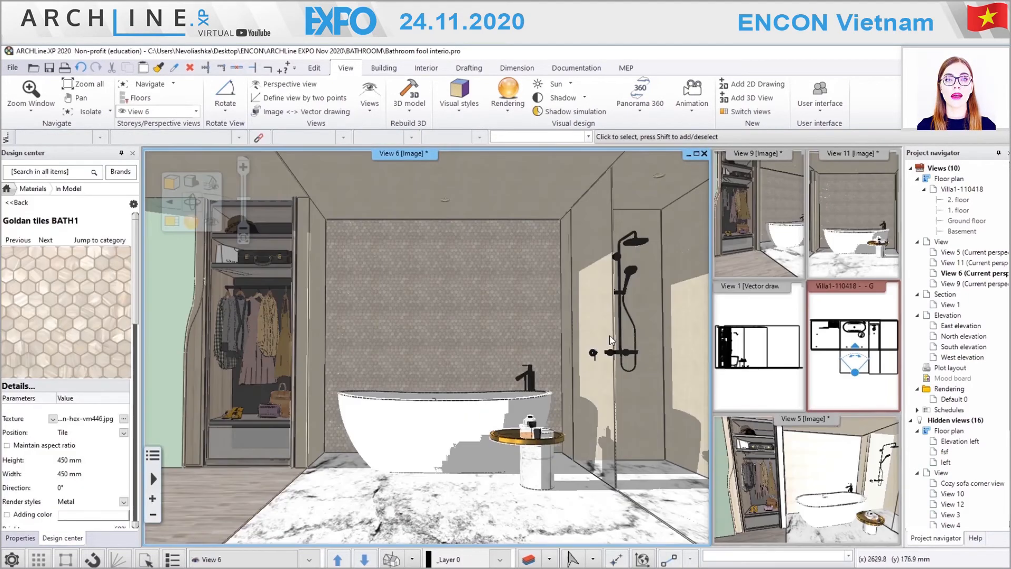
{"action": "left_click", "coordinate": [508, 101]}
{"action": "left_click", "coordinate": [761, 85]}
{"action": "left_click", "coordinate": [188, 182]}
{"action": "left_click", "coordinate": [224, 199]}
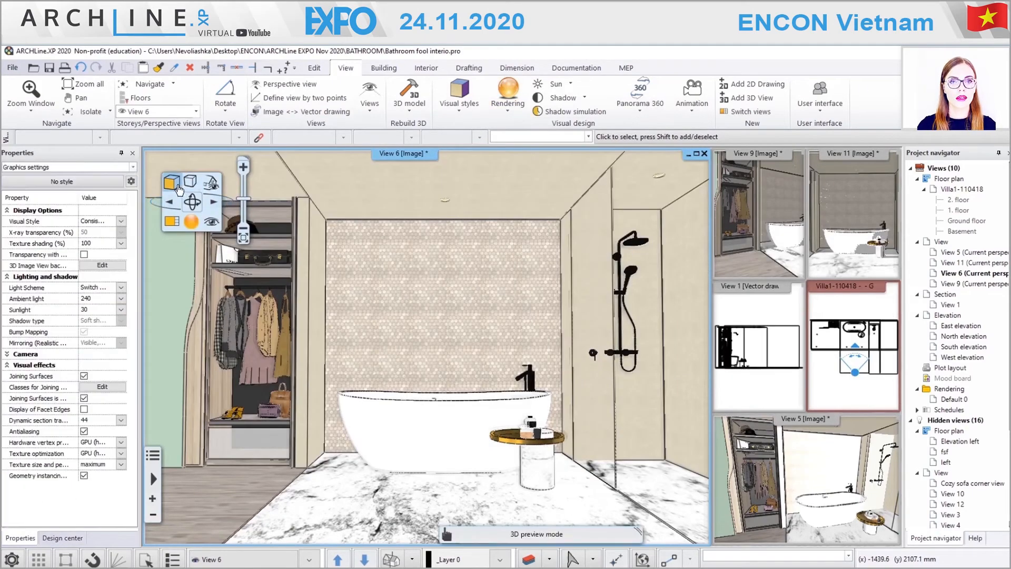
- Display View 6 in the realistic visual style with only the lights on, followed by both shadow and lights on
{"action": "left_click", "coordinate": [171, 182]}
{"action": "left_click", "coordinate": [216, 258]}
{"action": "left_click", "coordinate": [190, 182]}
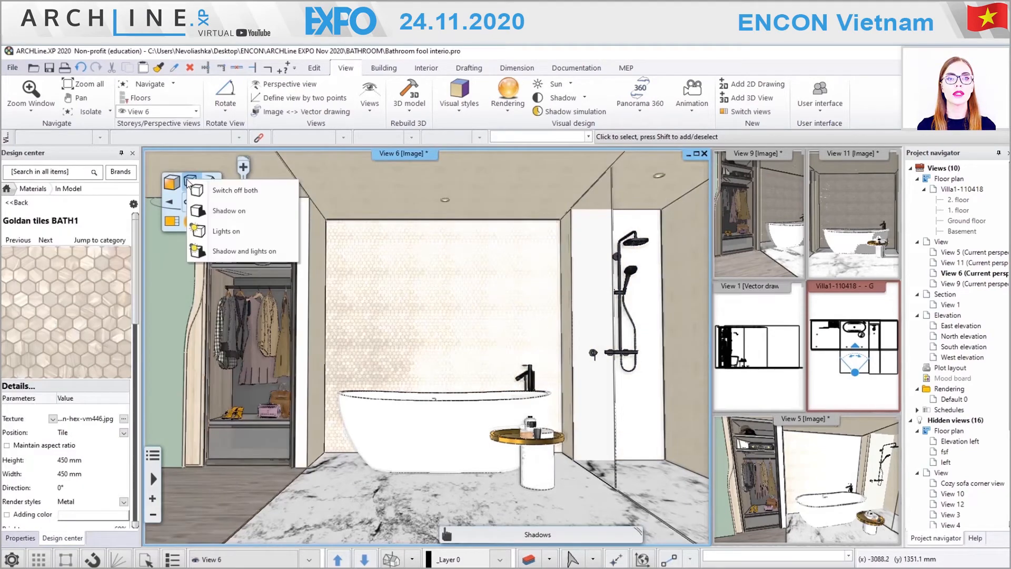
{"action": "left_click", "coordinate": [218, 250]}
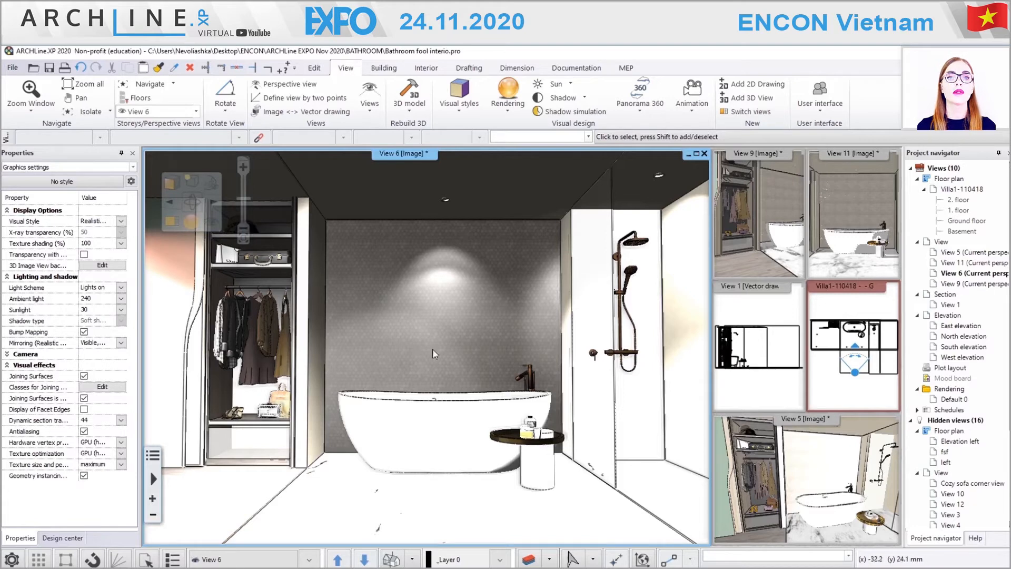
{"action": "left_click", "coordinate": [191, 181]}
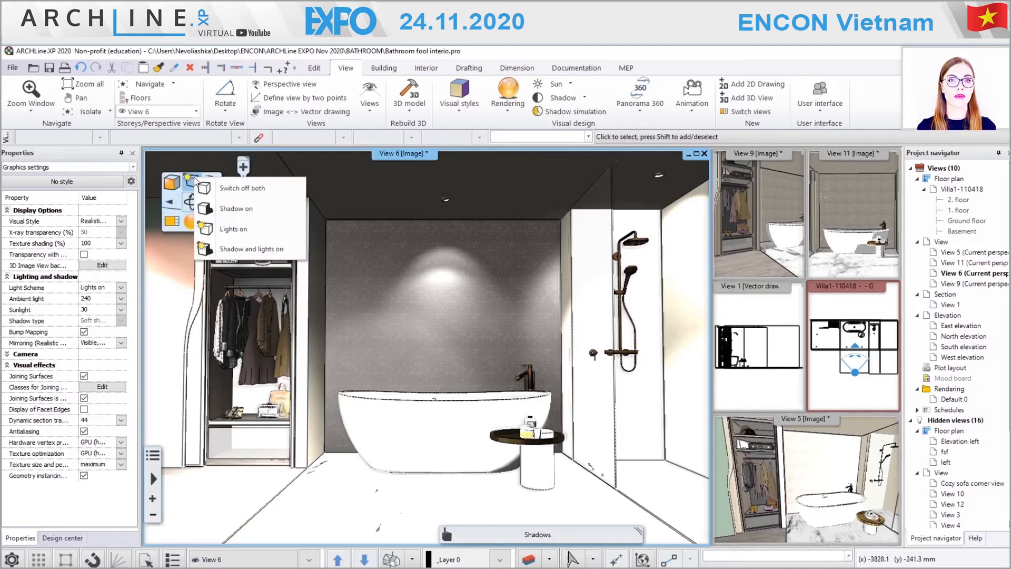
{"action": "left_click", "coordinate": [224, 253]}
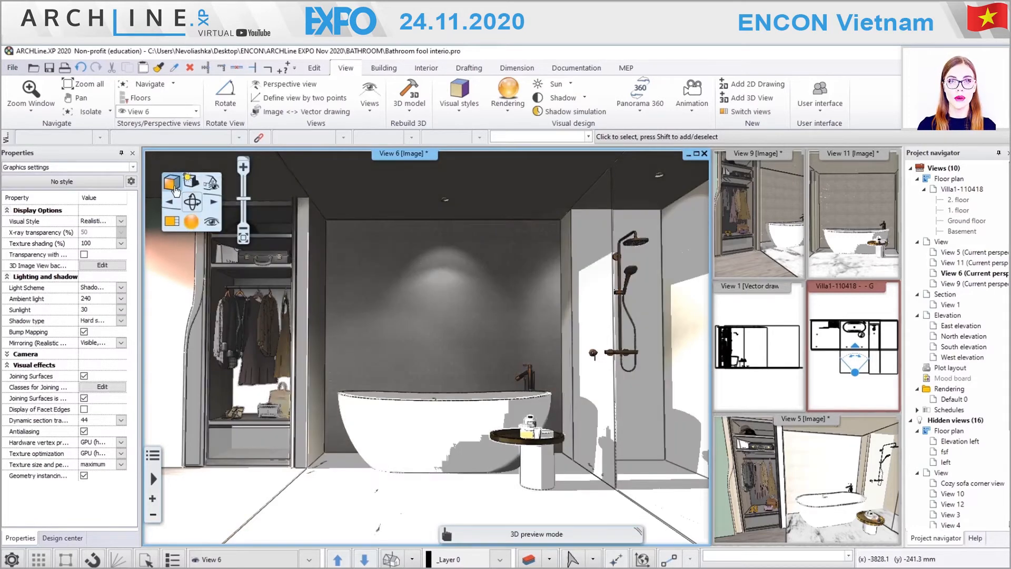
- Return View 6 to the consistent colours visual style with shadow and lights both switched off
{"action": "left_click", "coordinate": [175, 186]}
{"action": "left_click", "coordinate": [186, 182]}
{"action": "left_click", "coordinate": [211, 194]}
{"action": "left_click", "coordinate": [176, 182]}
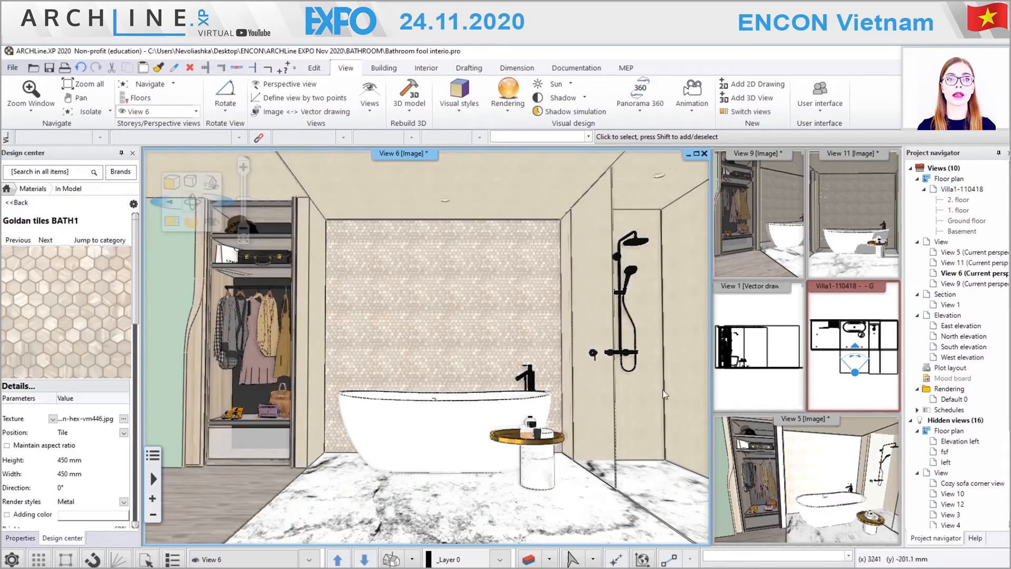
- Start a photorealistic rendering of View 6 with the existing render settings
{"action": "left_click", "coordinate": [508, 95]}
{"action": "left_click", "coordinate": [553, 149]}
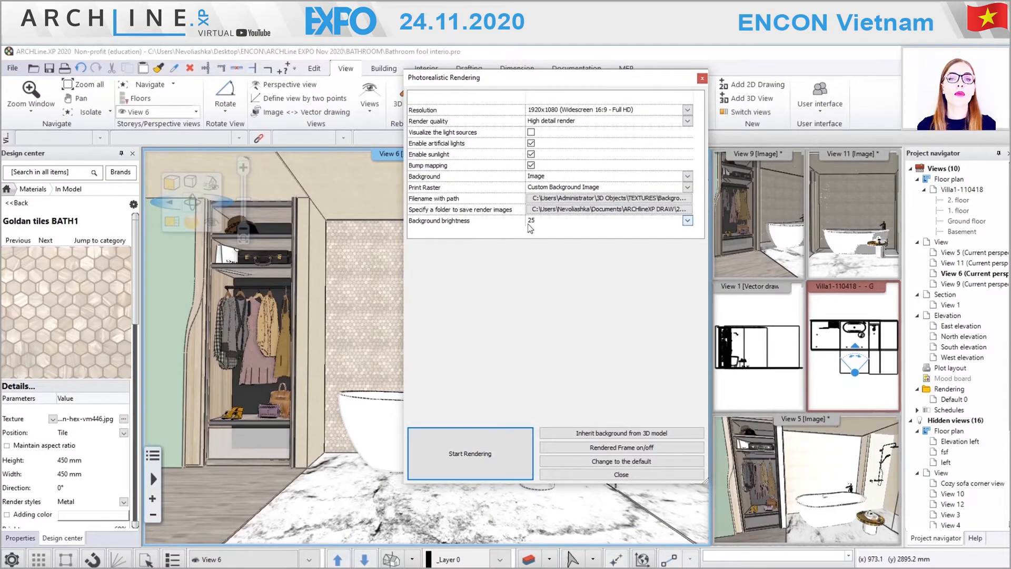
{"action": "left_click", "coordinate": [459, 469]}
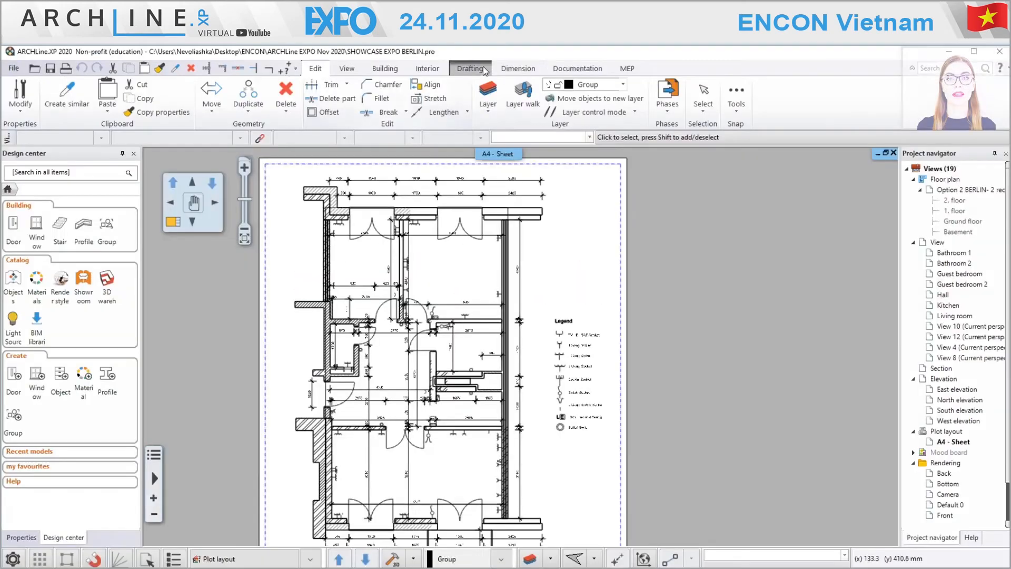
- Open the Bathroom 2 perspective view of the Berlin showcase project
{"action": "left_click", "coordinate": [518, 69]}
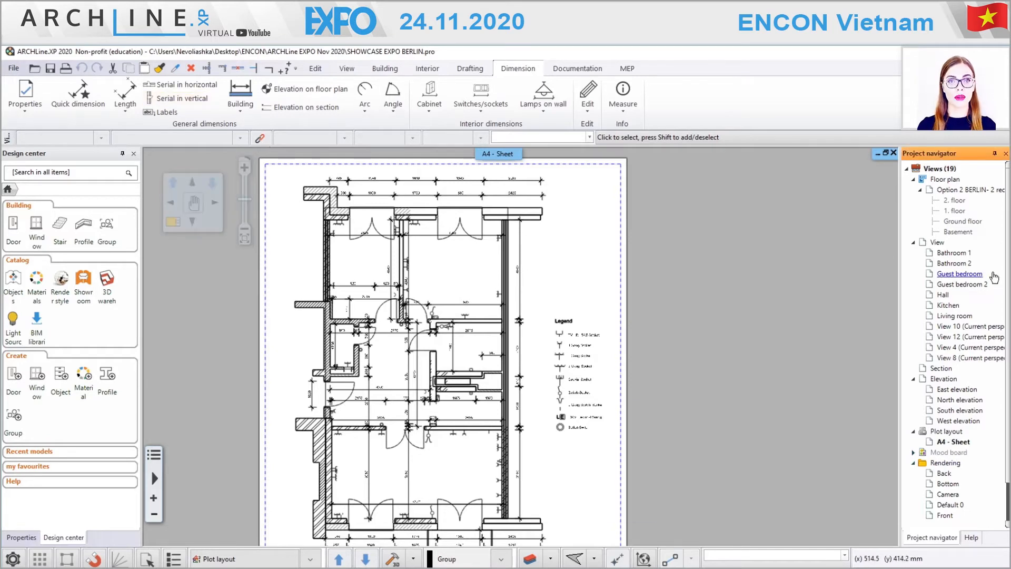
{"action": "left_click", "coordinate": [966, 262]}
{"action": "left_click", "coordinate": [967, 260]}
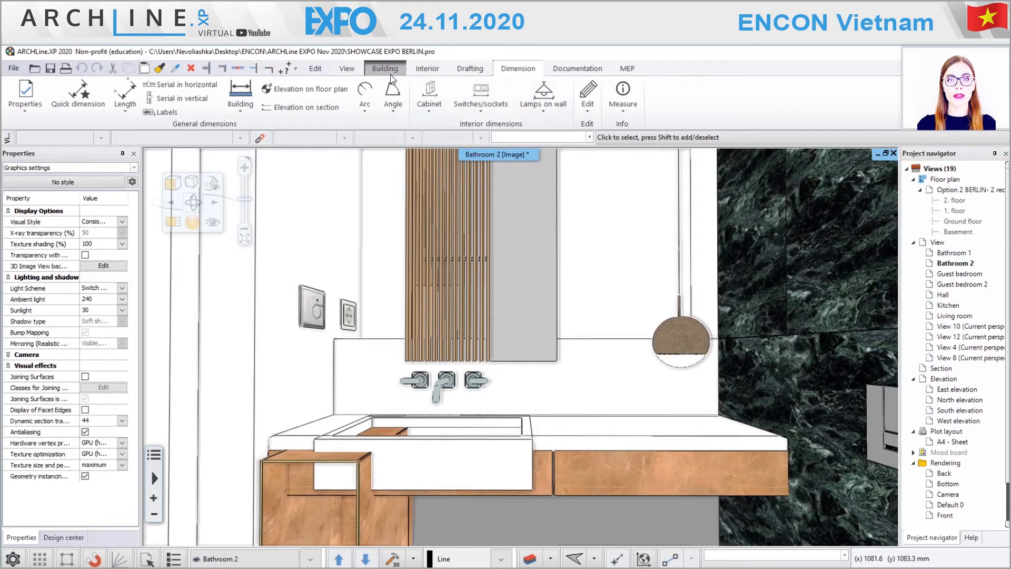
- Review the available interior commands for sweeps, tiling, electrical accessories, lighting plans and smart objects
{"action": "left_click", "coordinate": [426, 69]}
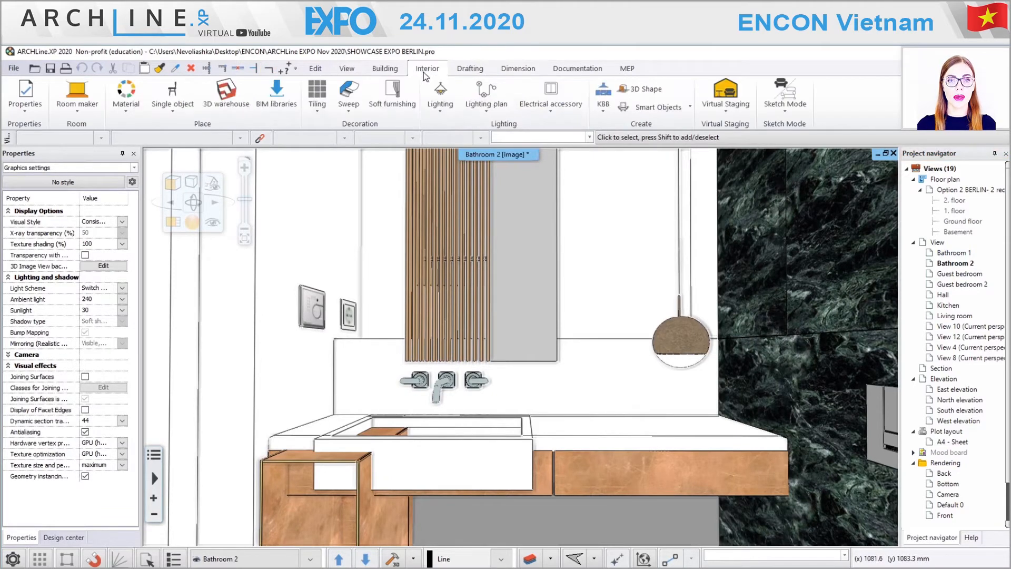
{"action": "left_click", "coordinate": [352, 111]}
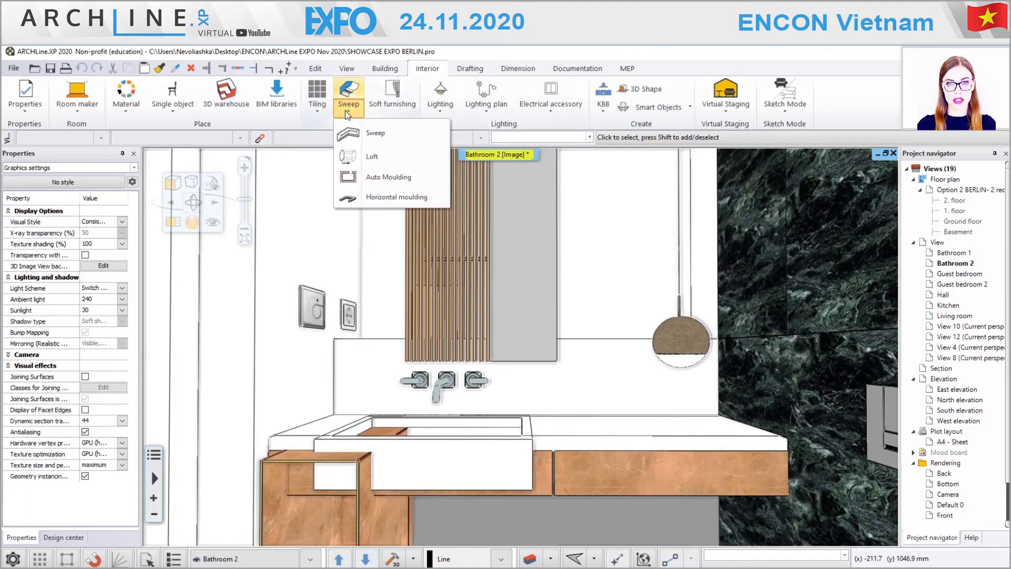
{"action": "left_click", "coordinate": [318, 116]}
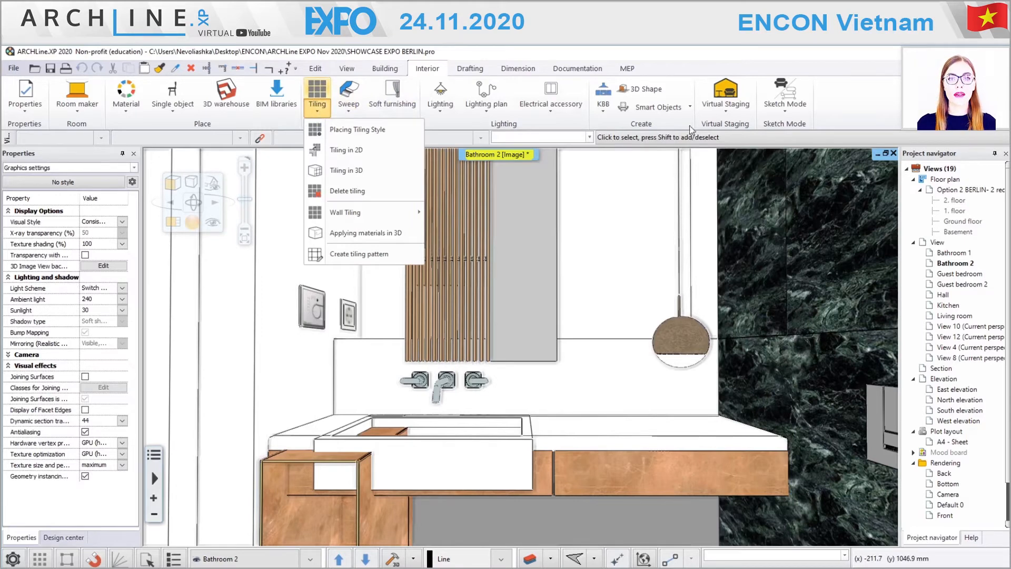
{"action": "left_click", "coordinate": [565, 115]}
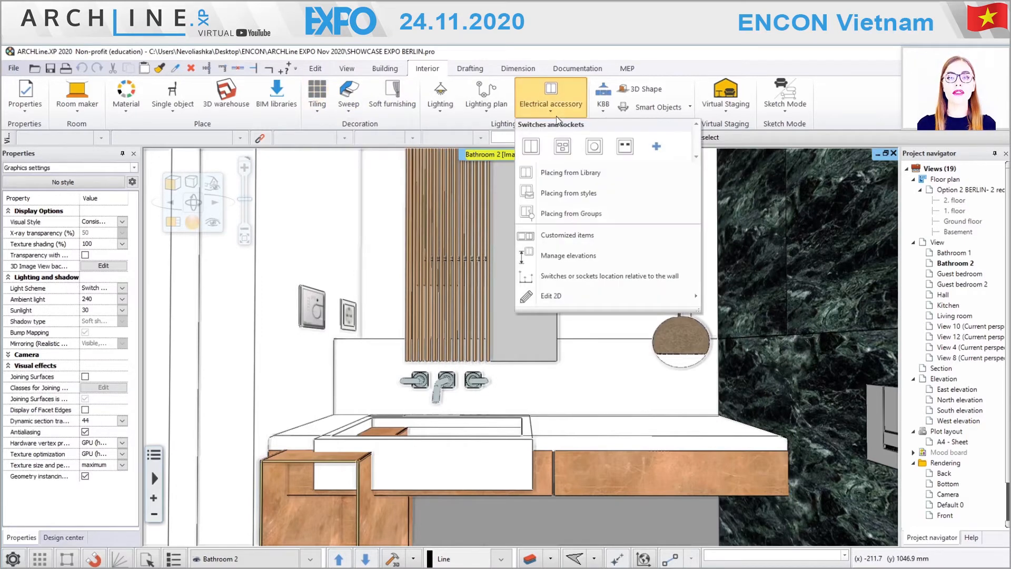
{"action": "mouse_move", "coordinate": [562, 304]}
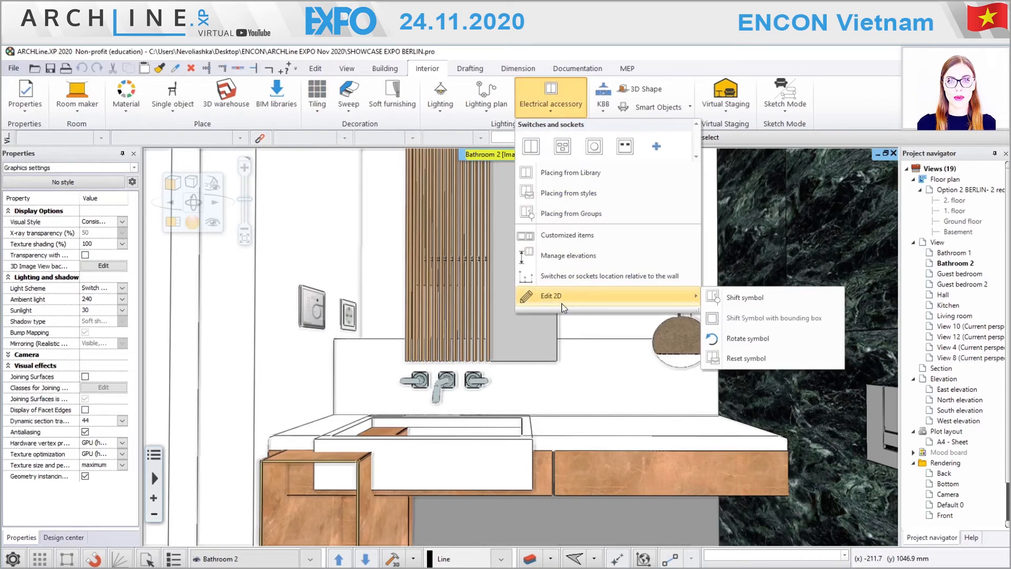
{"action": "left_click", "coordinate": [489, 109]}
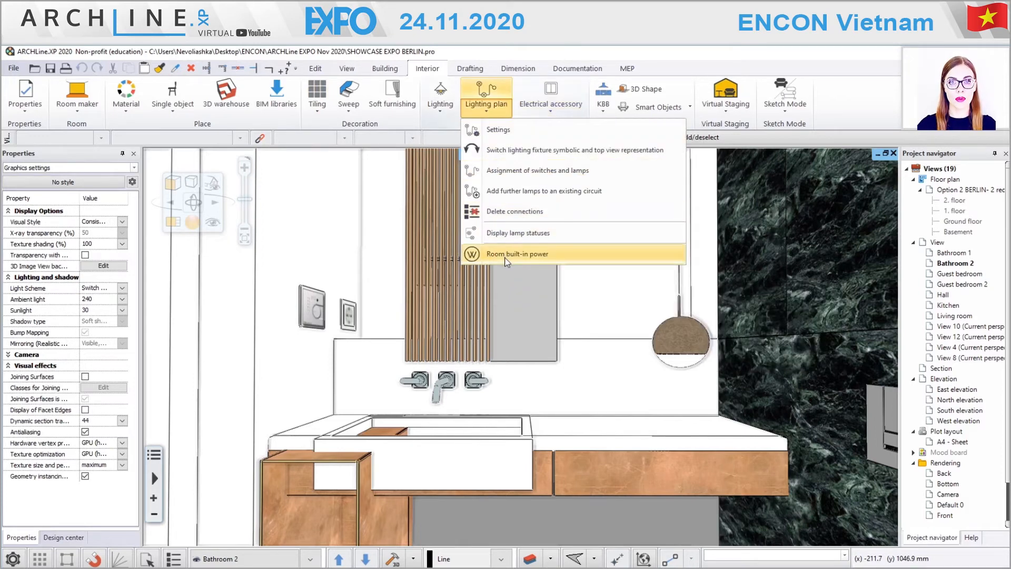
{"action": "left_click", "coordinate": [656, 107]}
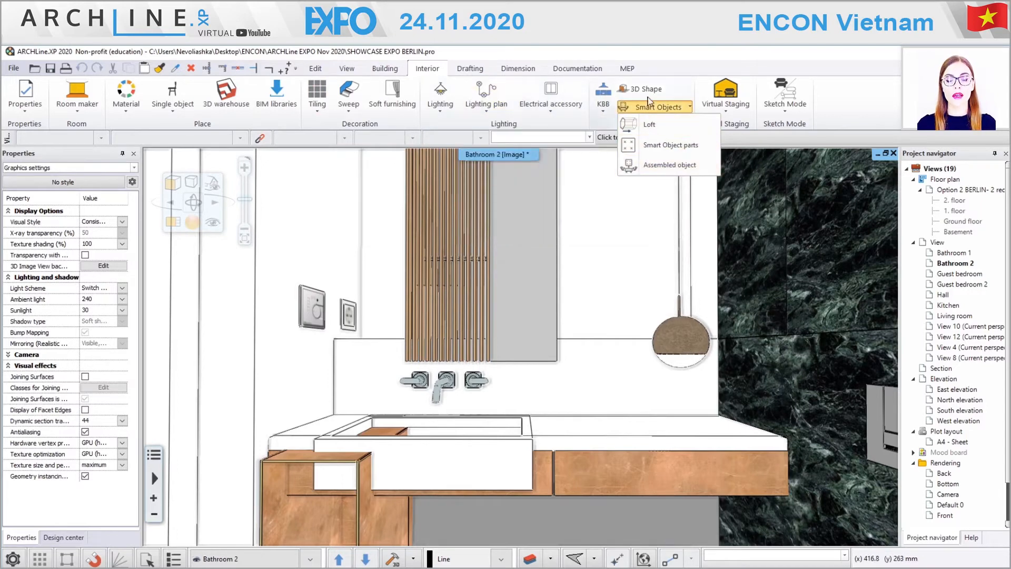
{"action": "left_click", "coordinate": [872, 126]}
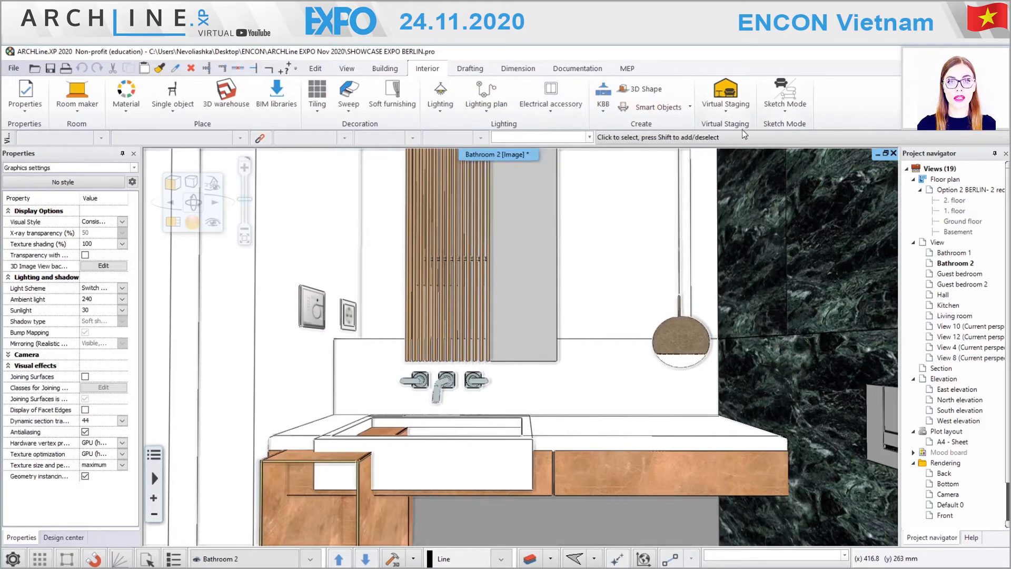
- Review the MEP commands for pipes, duct fittings, cable trays and their fittings, and the MEP-ARCH visual modes
{"action": "left_click", "coordinate": [578, 68]}
{"action": "left_click", "coordinate": [627, 68]}
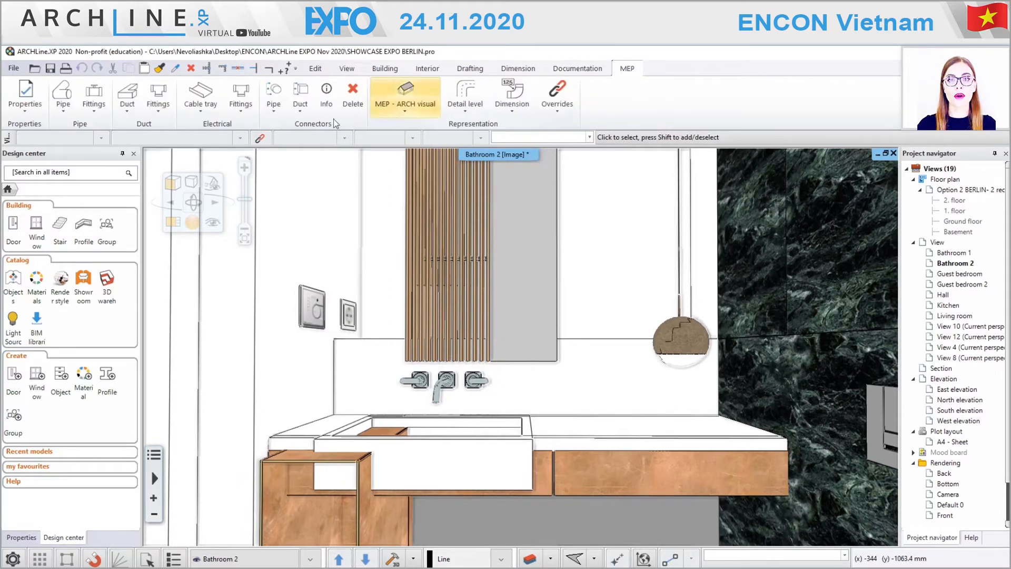
{"action": "left_click", "coordinate": [63, 98]}
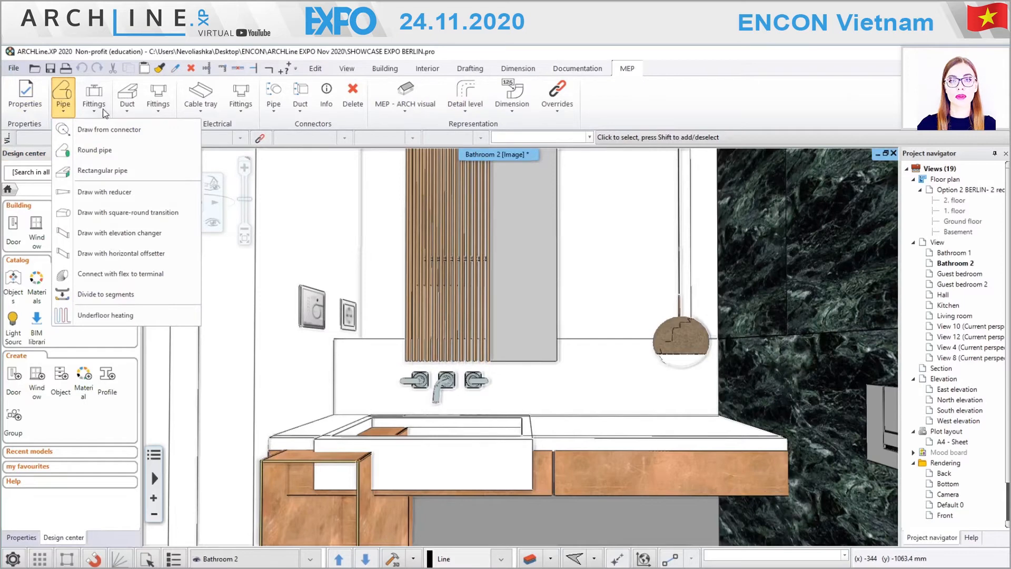
{"action": "left_click", "coordinate": [166, 112]}
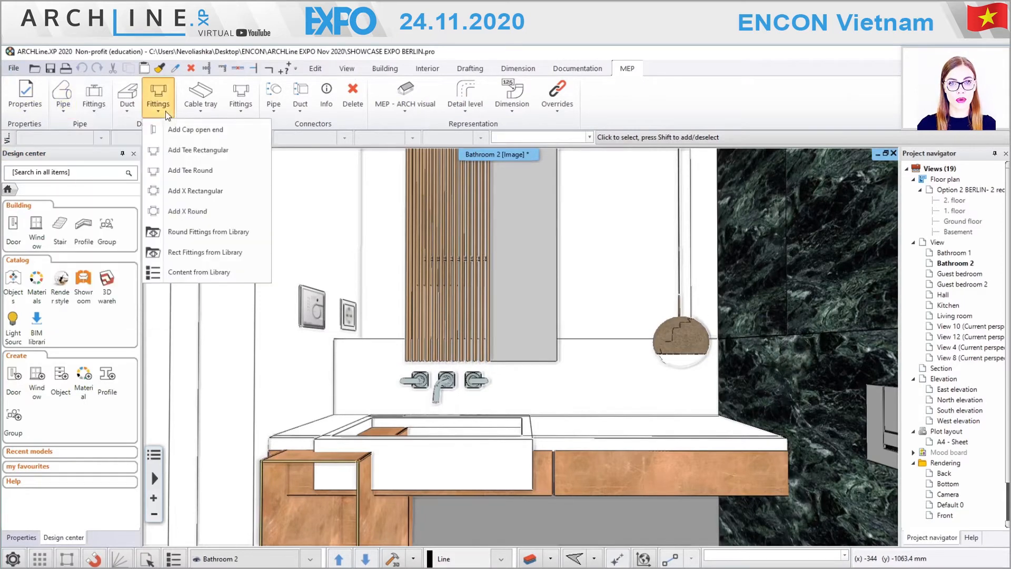
{"action": "left_click", "coordinate": [207, 112]}
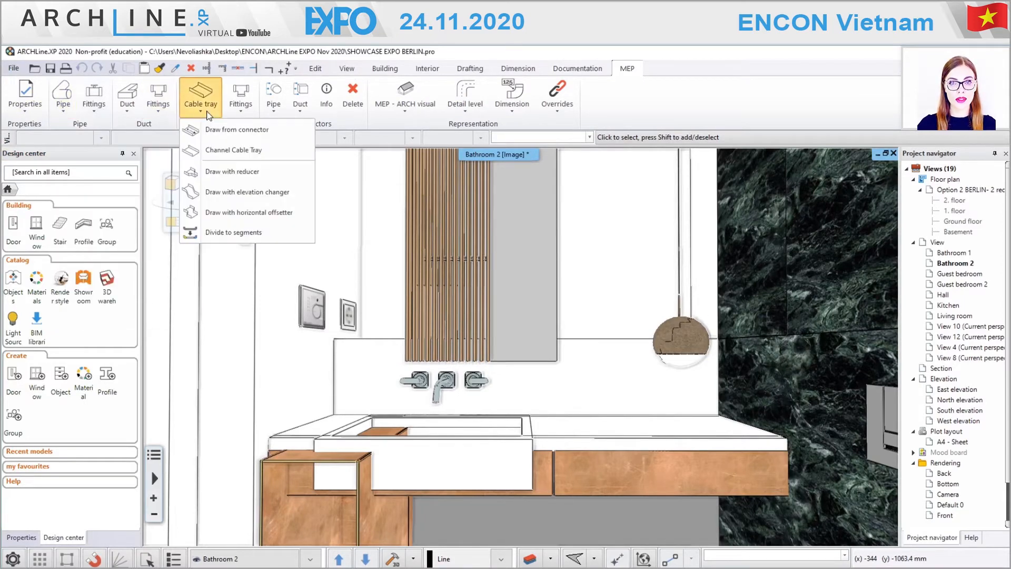
{"action": "left_click", "coordinate": [248, 113]}
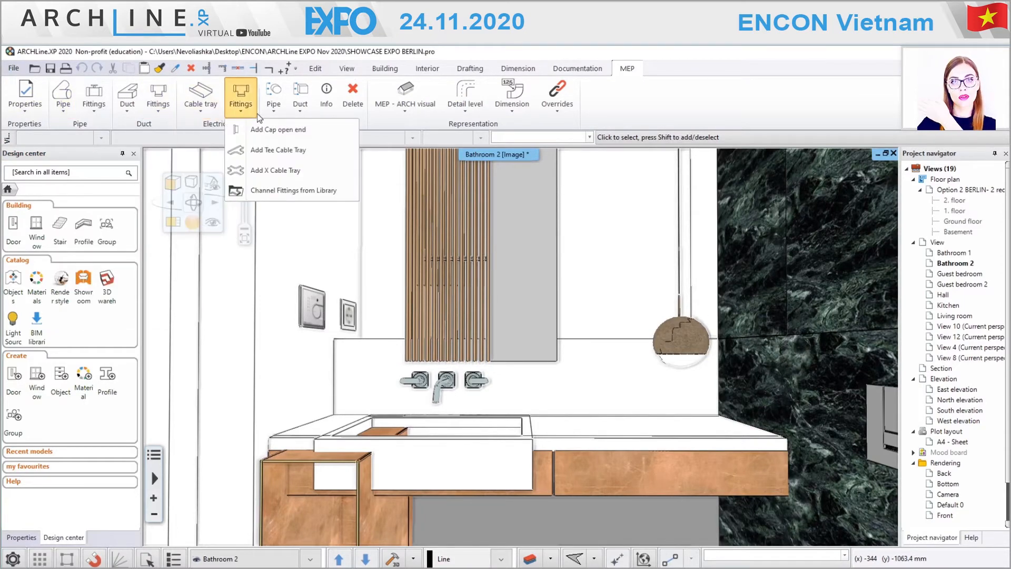
{"action": "left_click", "coordinate": [408, 113]}
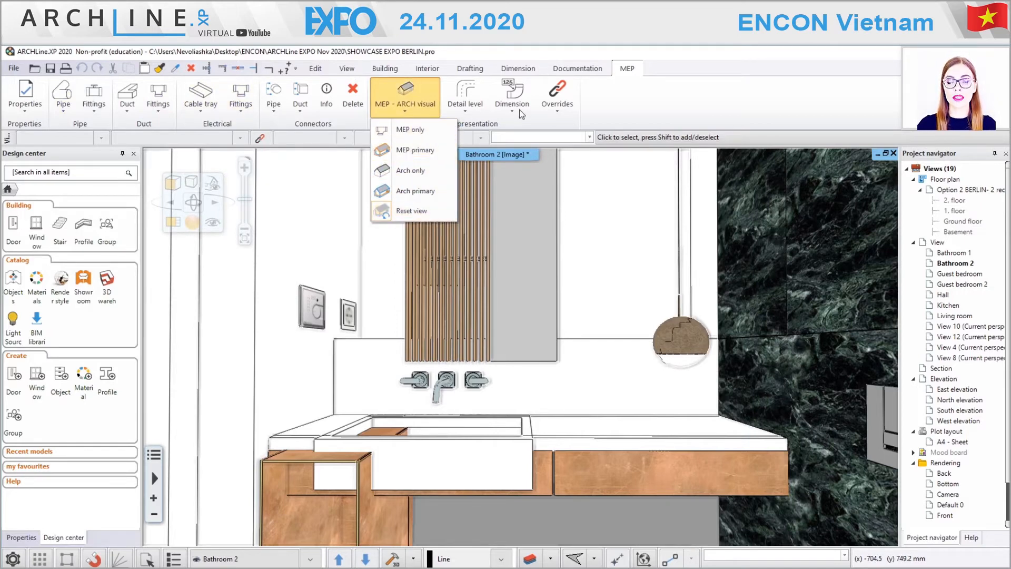
- Return to the interior commands and review the Sketch Mode options without starting one
{"action": "left_click", "coordinate": [597, 110]}
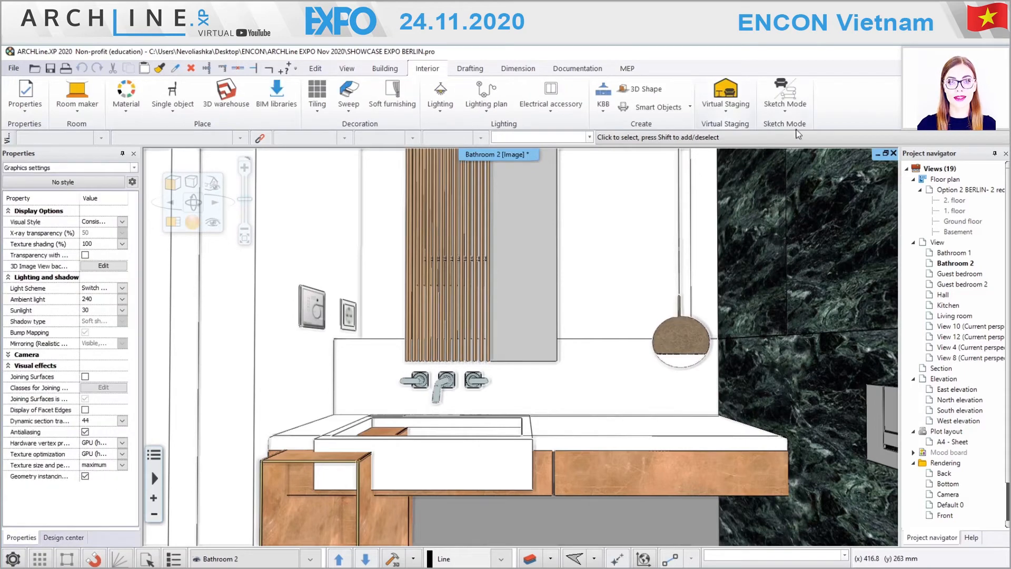
{"action": "left_click", "coordinate": [785, 112]}
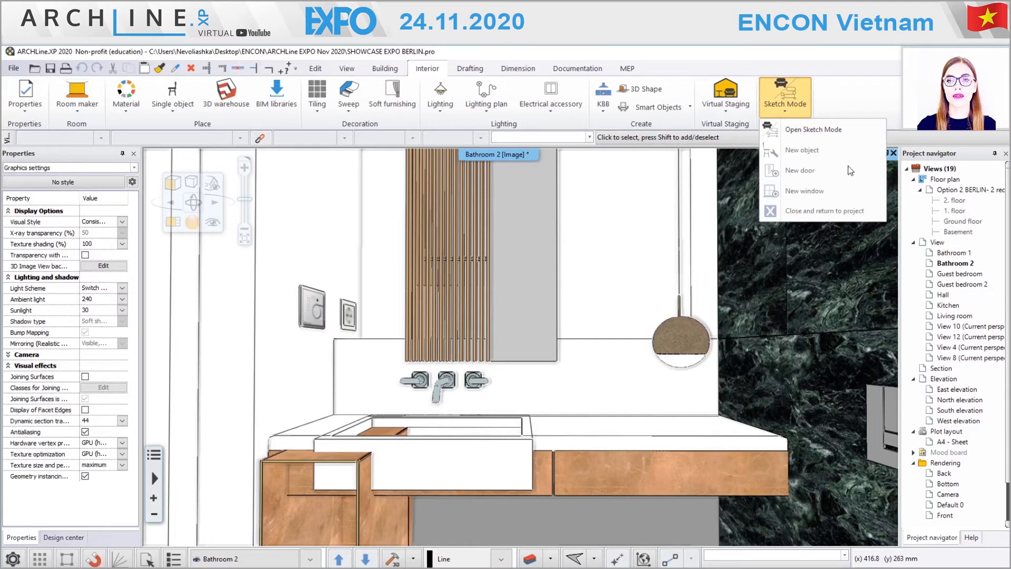
{"action": "left_click", "coordinate": [863, 108]}
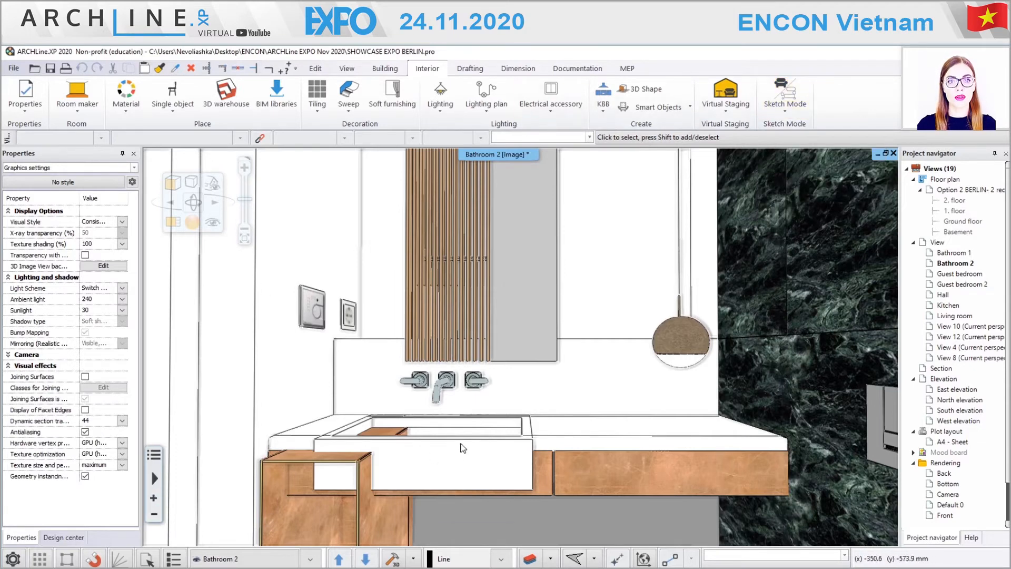
- Open the wall-mounted washbasin tap of Bathroom 2 for editing in Sketch Mode
{"action": "left_click", "coordinate": [450, 385]}
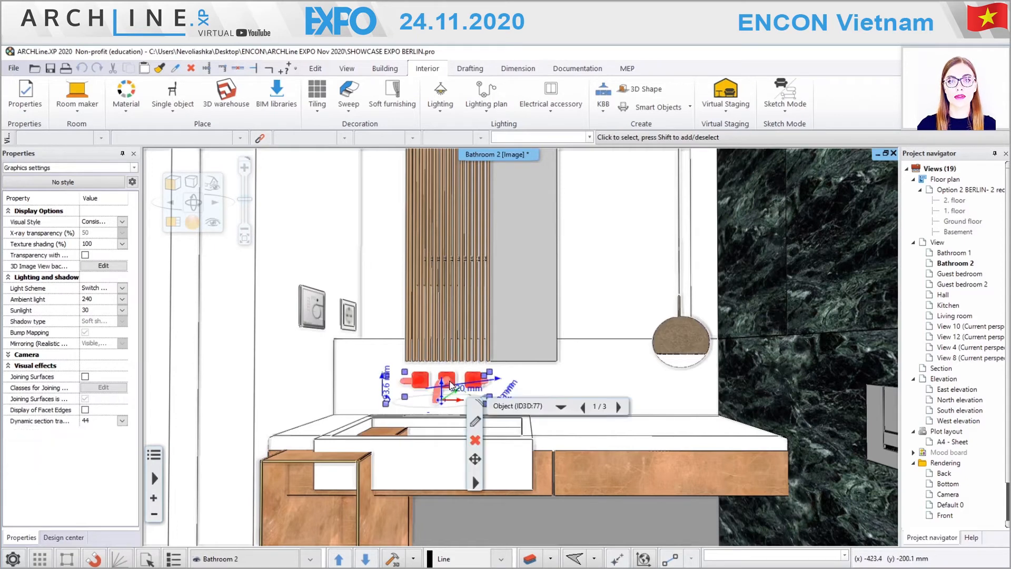
{"action": "left_click", "coordinate": [483, 481]}
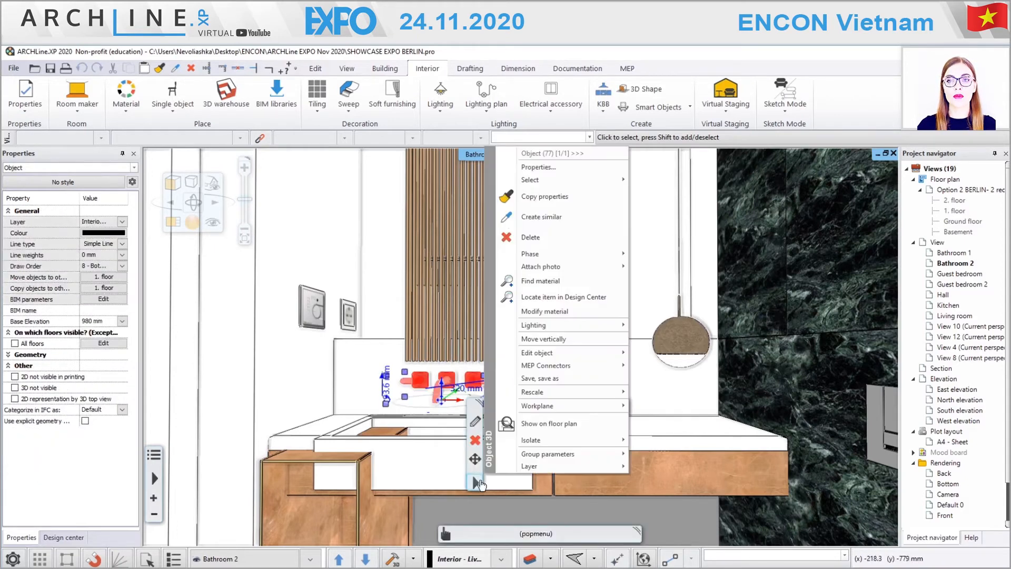
{"action": "mouse_move", "coordinate": [558, 356]}
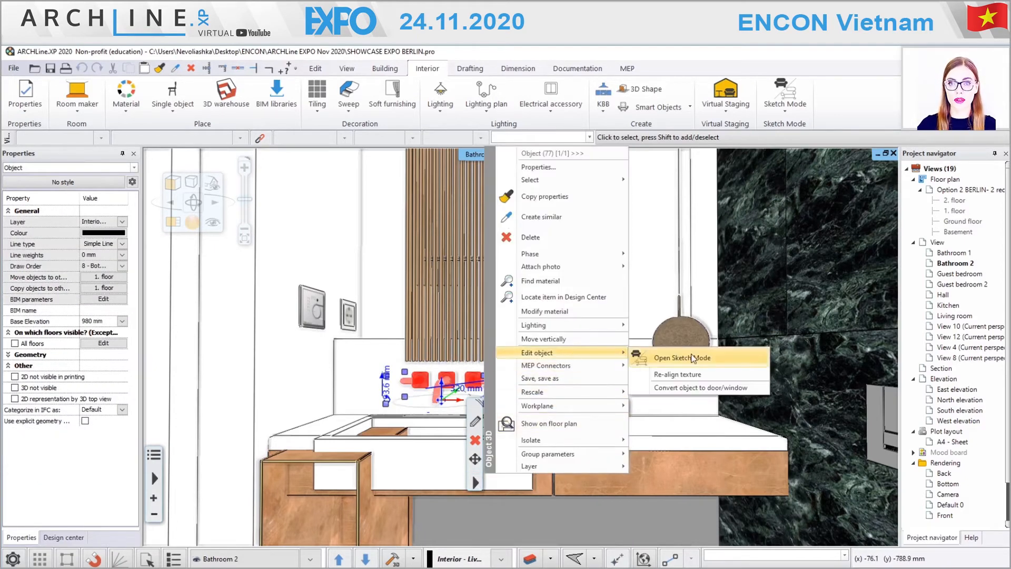
{"action": "left_click", "coordinate": [705, 356]}
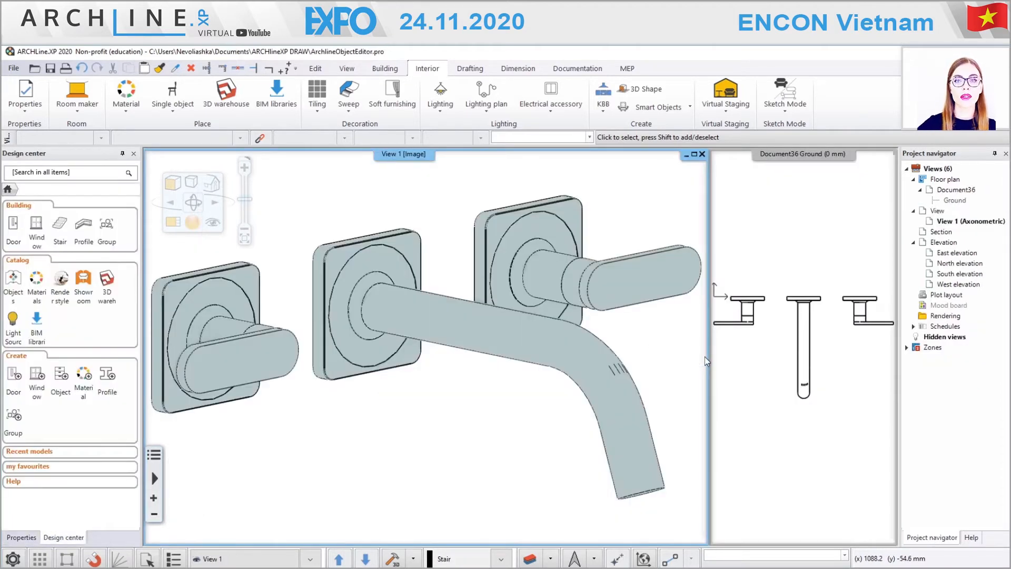
- Assign the PDM_Aluminium material to the tap's curved spout
{"action": "middle_click_drag", "start_coordinate": [522, 352], "coordinate": [501, 317]}
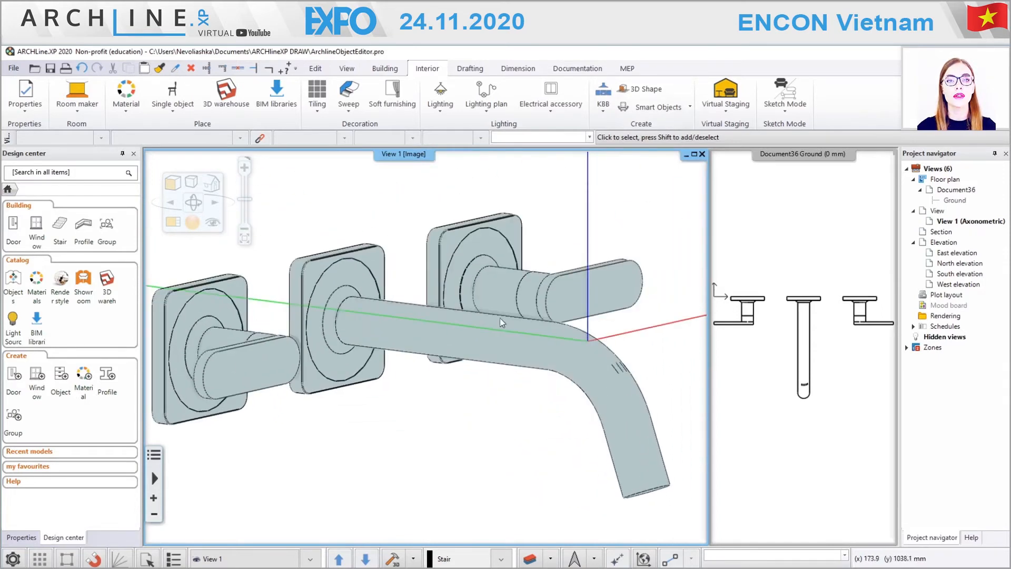
{"action": "left_click", "coordinate": [501, 322]}
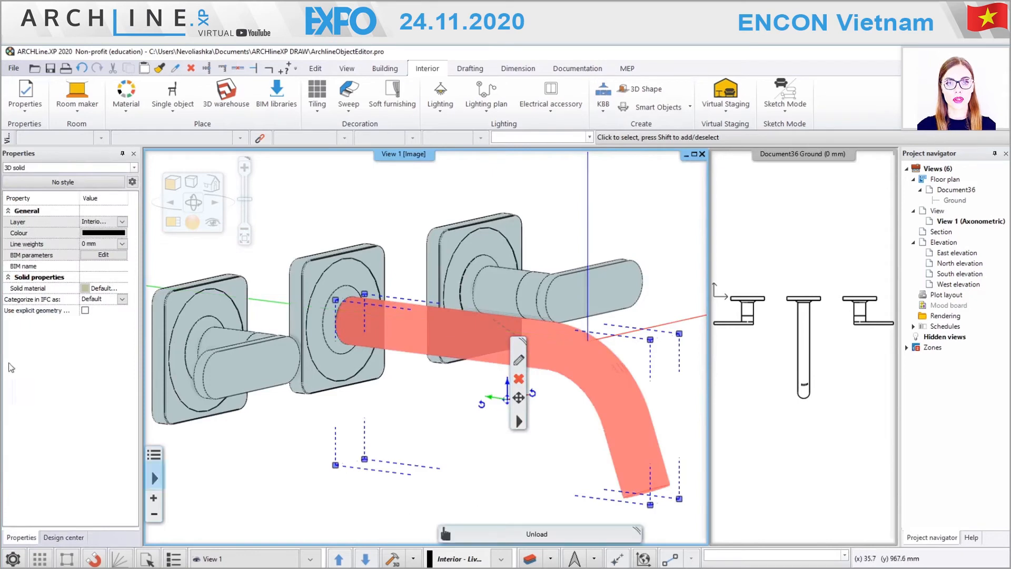
{"action": "left_click", "coordinate": [86, 290]}
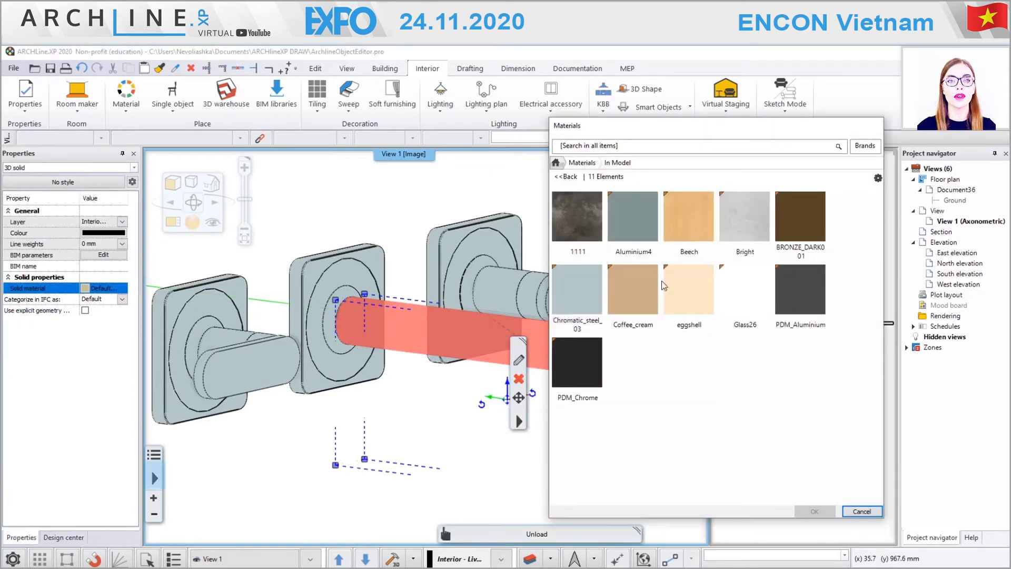
{"action": "left_click", "coordinate": [815, 294]}
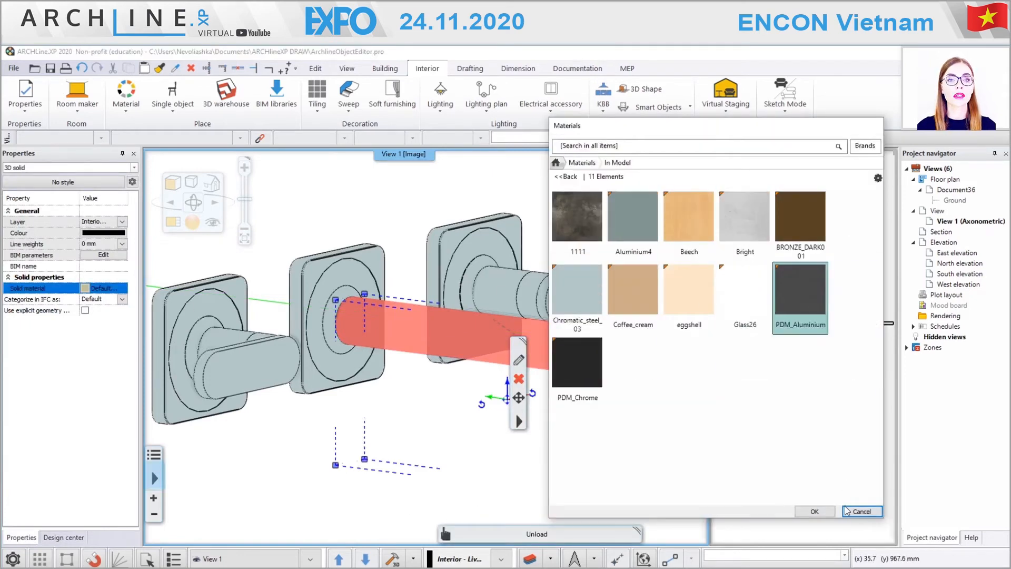
{"action": "left_click", "coordinate": [830, 511]}
- Delete the tap's left handle, first its lever and then the remaining base and square wall plate
{"action": "mouse_move", "coordinate": [626, 416]}
{"action": "middle_mouse_down"}
{"action": "mouse_move", "coordinate": [527, 446]}
{"action": "mouse_move", "coordinate": [626, 422]}
{"action": "middle_mouse_up"}
{"action": "left_click", "coordinate": [279, 378]}
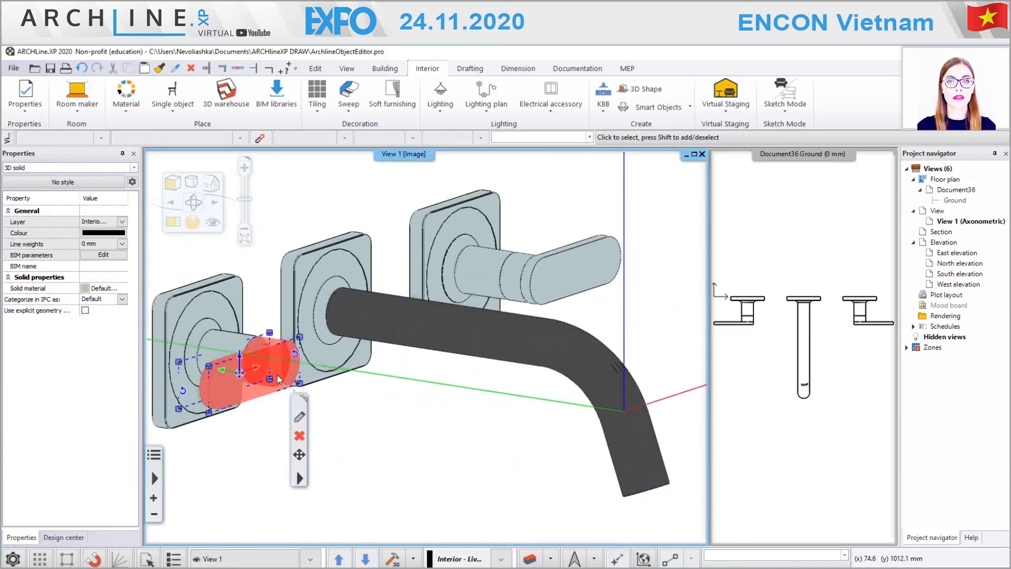
{"action": "key", "text": "Delete"}
{"action": "middle_click_drag", "start_coordinate": [615, 318], "coordinate": [435, 305]}
{"action": "left_click", "coordinate": [271, 408]}
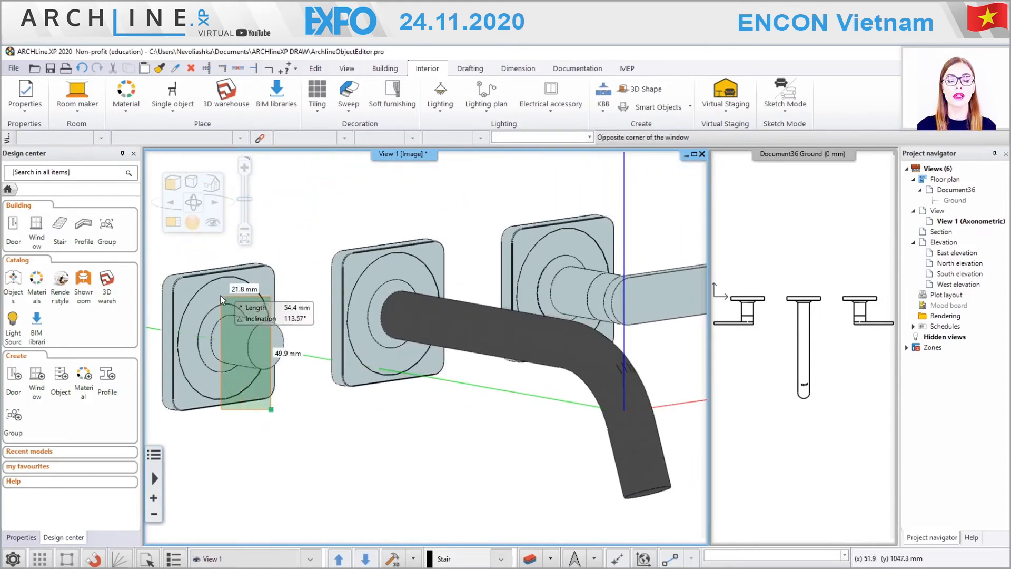
{"action": "left_click", "coordinate": [209, 285]}
{"action": "key", "text": "Delete"}
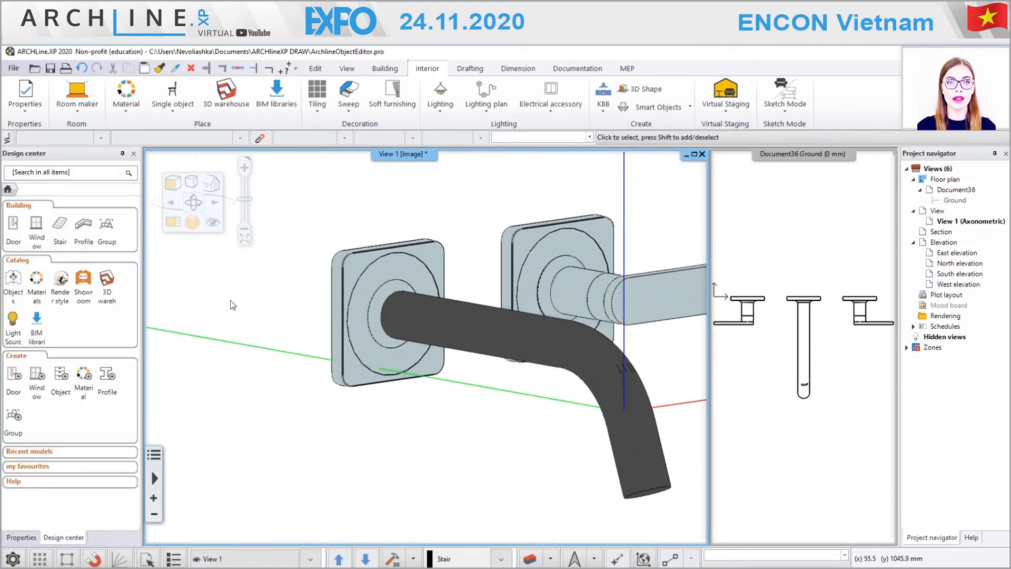
- Close Sketch Mode for the edited tap and return to the bathroom project
{"action": "mouse_move", "coordinate": [511, 364]}
{"action": "middle_mouse_down"}
{"action": "mouse_move", "coordinate": [549, 416]}
{"action": "mouse_move", "coordinate": [542, 375]}
{"action": "mouse_move", "coordinate": [503, 367]}
{"action": "middle_mouse_up"}
{"action": "scroll", "coordinate": [548, 375], "scroll_direction": "down", "scroll_amount": 3}
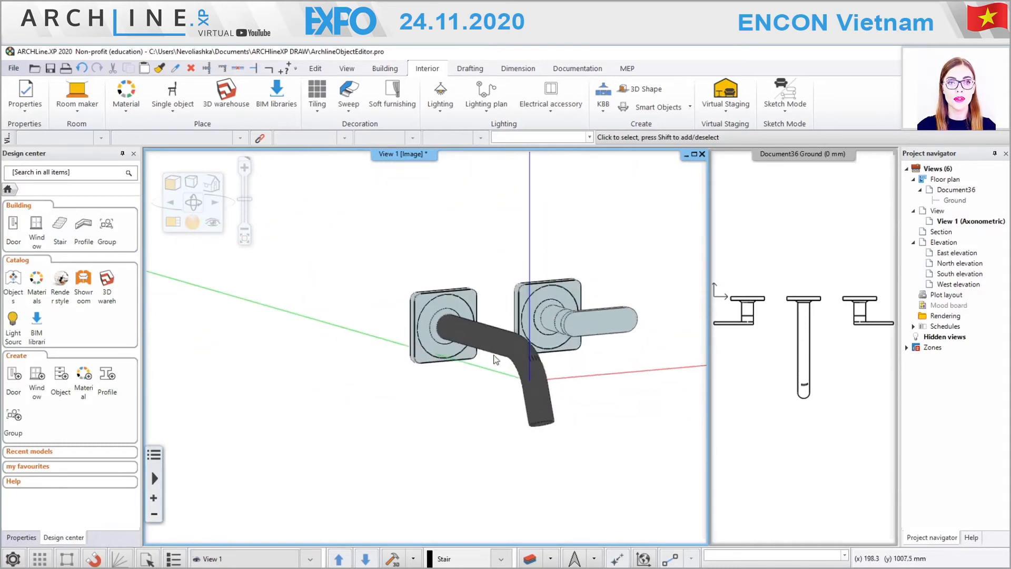
{"action": "left_click", "coordinate": [785, 100]}
{"action": "left_click", "coordinate": [794, 212]}
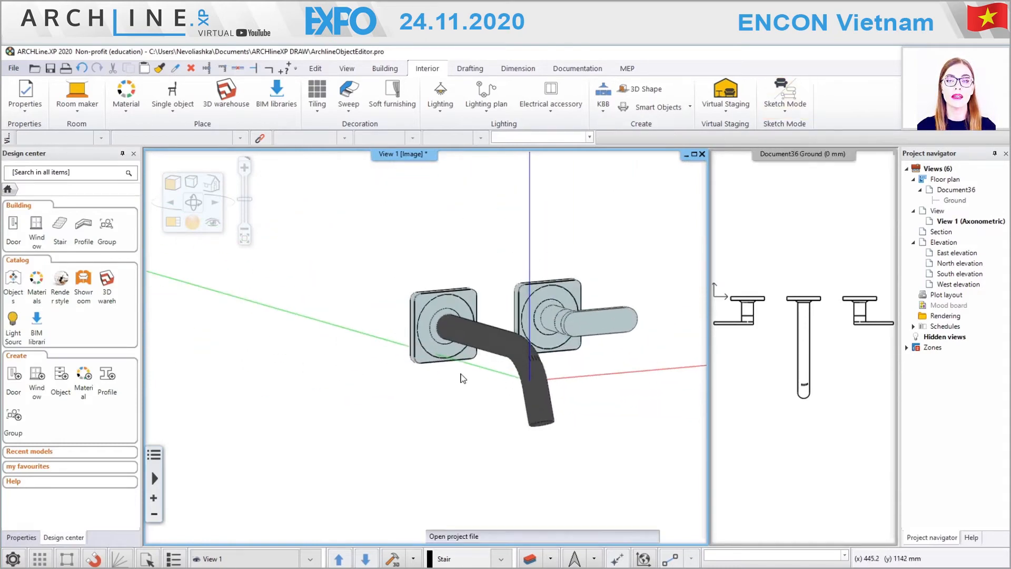
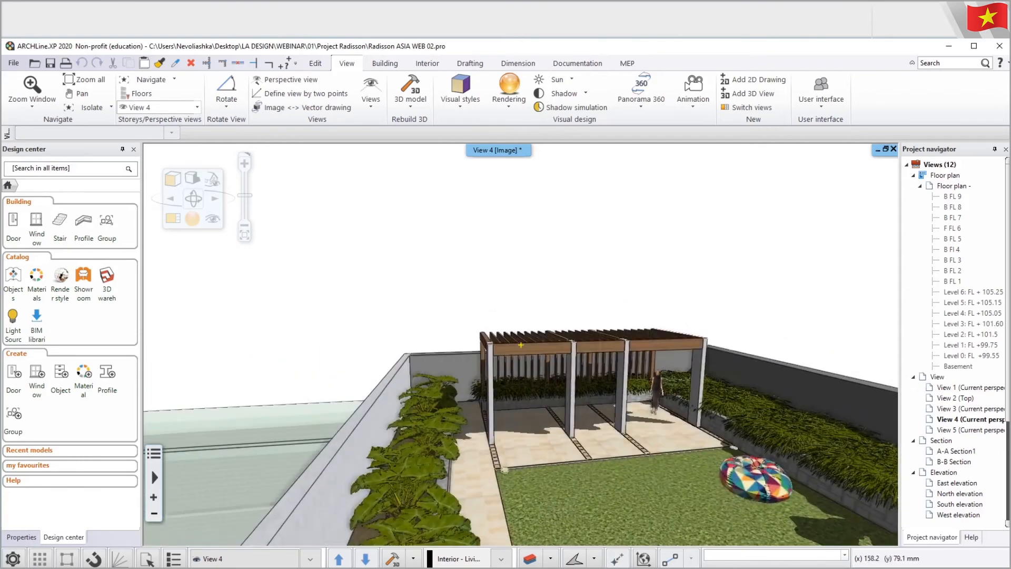
- Look around the Radisson roof garden in View 4 and View 5, covering the pergolas, planting and lawn
{"action": "middle_click_drag", "start_coordinate": [521, 344], "coordinate": [353, 343]}
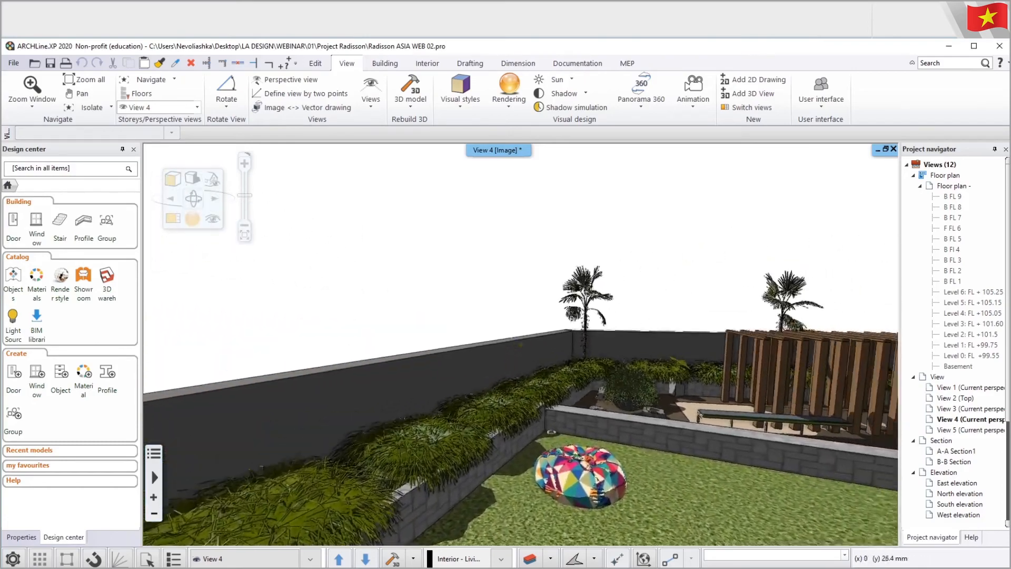
{"action": "scroll", "coordinate": [521, 345], "scroll_direction": "up", "scroll_amount": 4}
{"action": "middle_click_drag", "start_coordinate": [521, 344], "coordinate": [369, 342]}
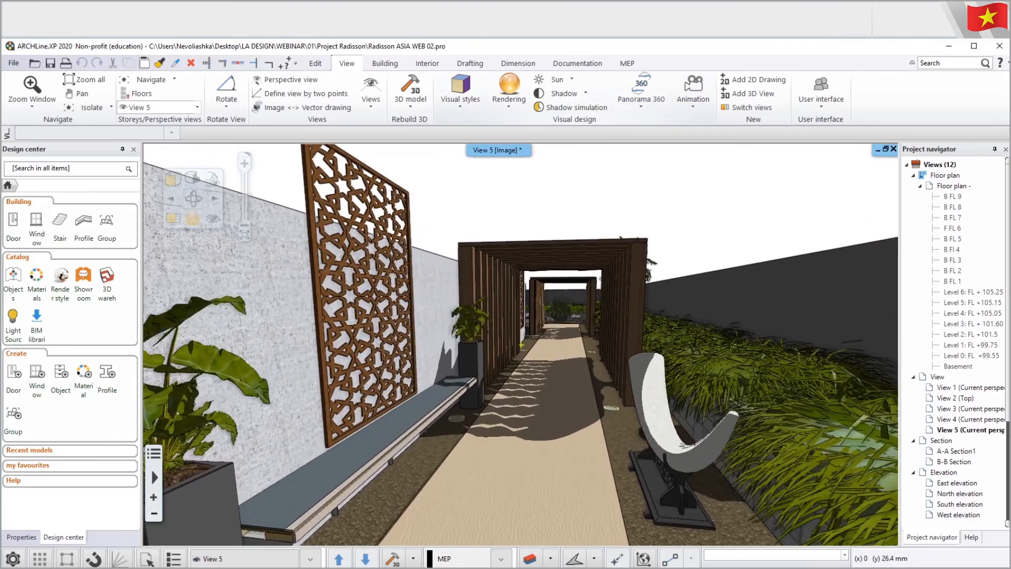
{"action": "left_click_drag", "start_coordinate": [521, 345], "coordinate": [520, 345]}
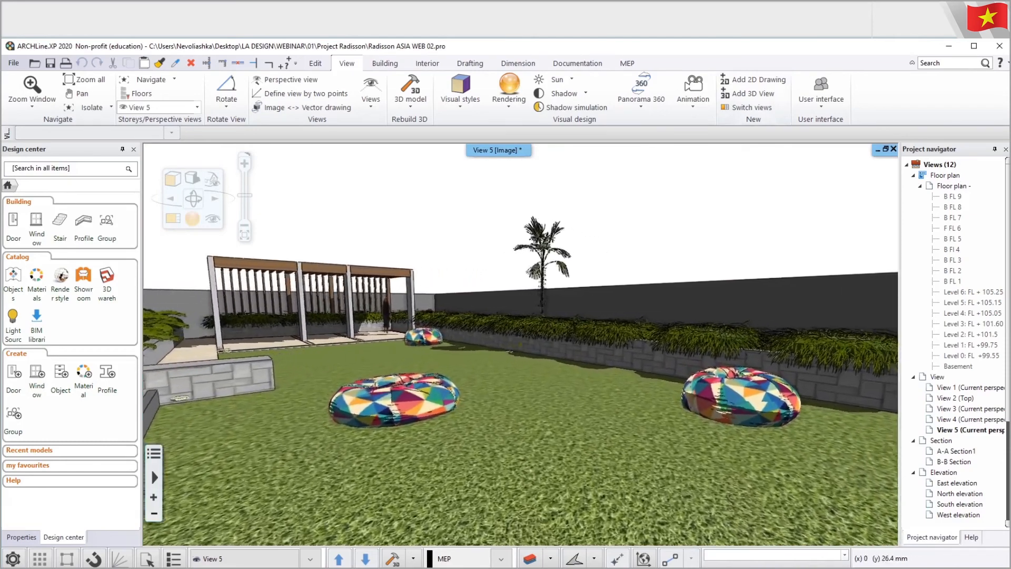
{"action": "left_click_drag", "start_coordinate": [520, 345], "coordinate": [521, 345]}
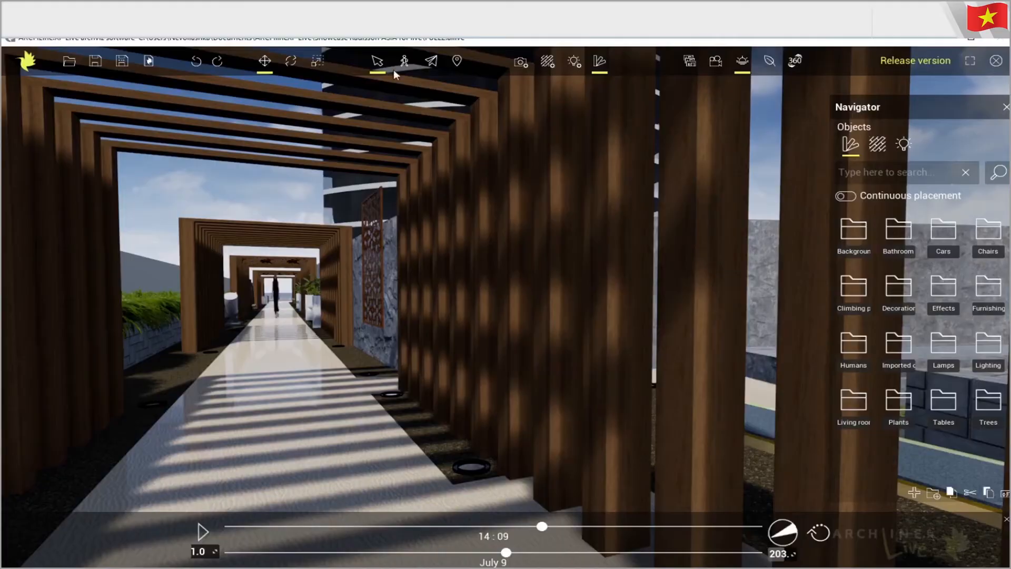
- Walk forward into the wooden pergola walkway of the Radisson model in ARCHLine.XP Live, up to the walking woman
{"action": "left_click", "coordinate": [408, 50]}
{"action": "key", "text": "w"}
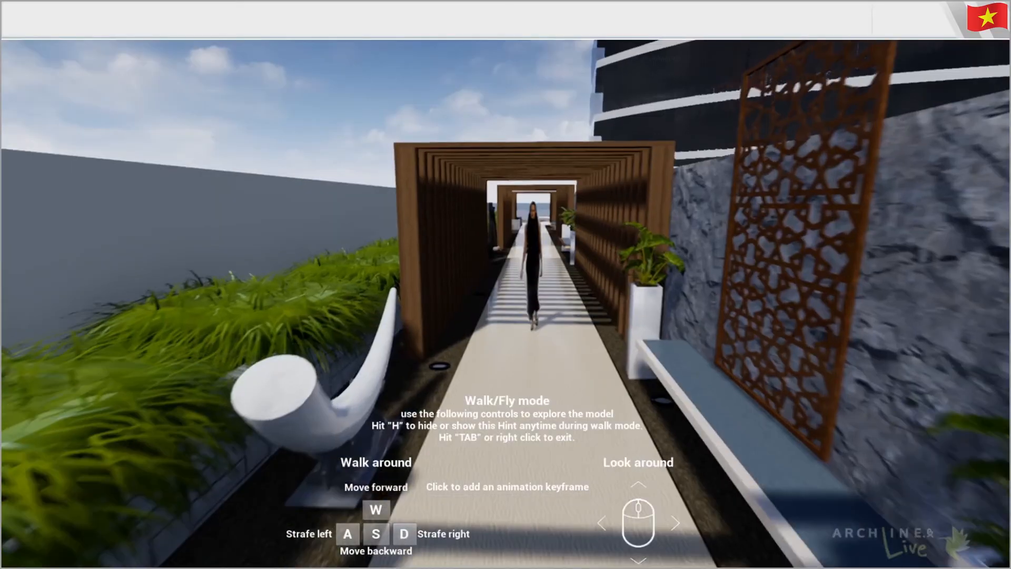
{"action": "key", "text": "Tab"}
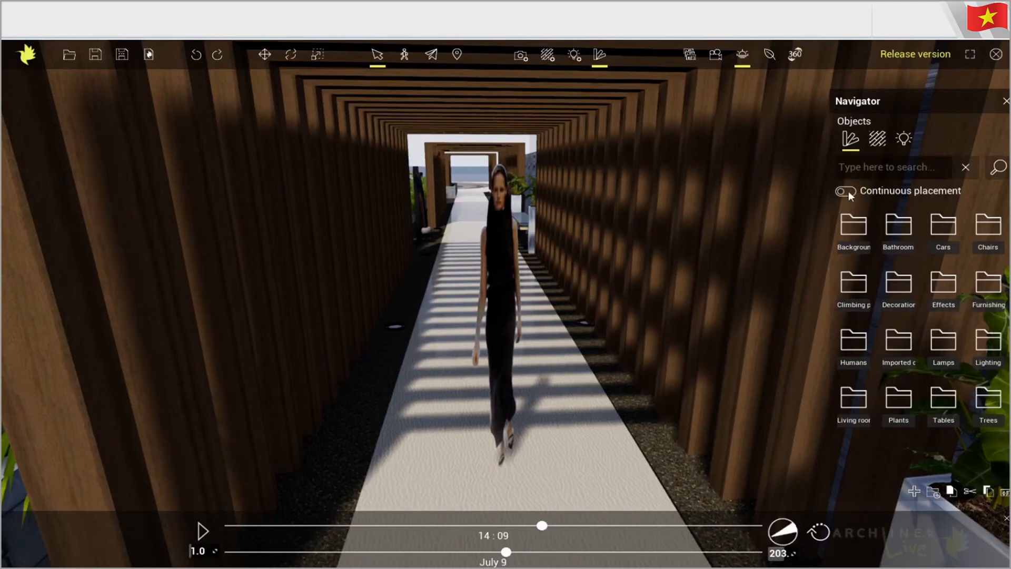
- Place the walking Mei figure from the Humans library on the walkway and delete the woman in the black dress
{"action": "left_click", "coordinate": [856, 344]}
{"action": "left_click_drag", "start_coordinate": [995, 243], "coordinate": [533, 358]}
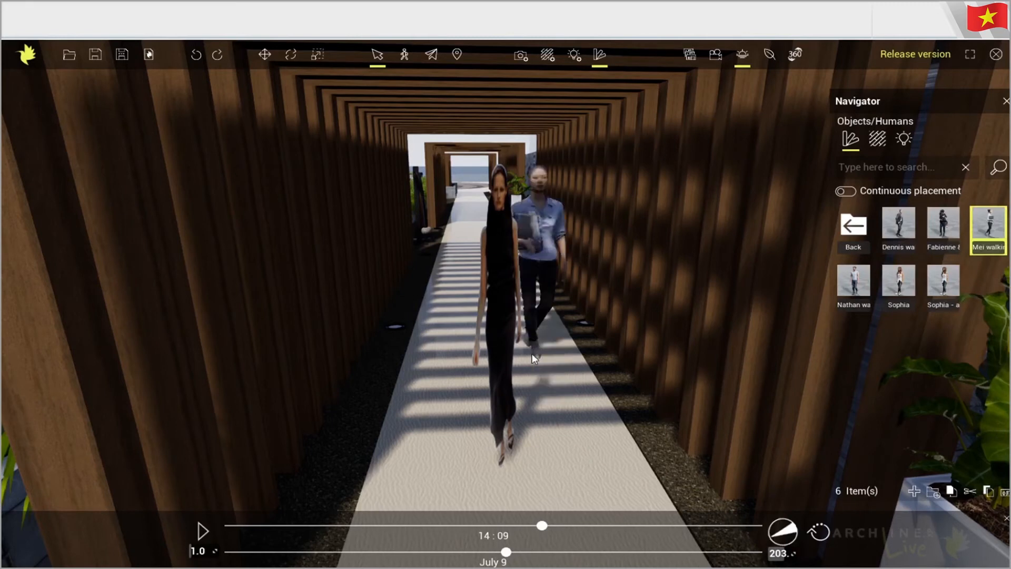
{"action": "left_click", "coordinate": [506, 393]}
{"action": "key", "text": "Delete"}
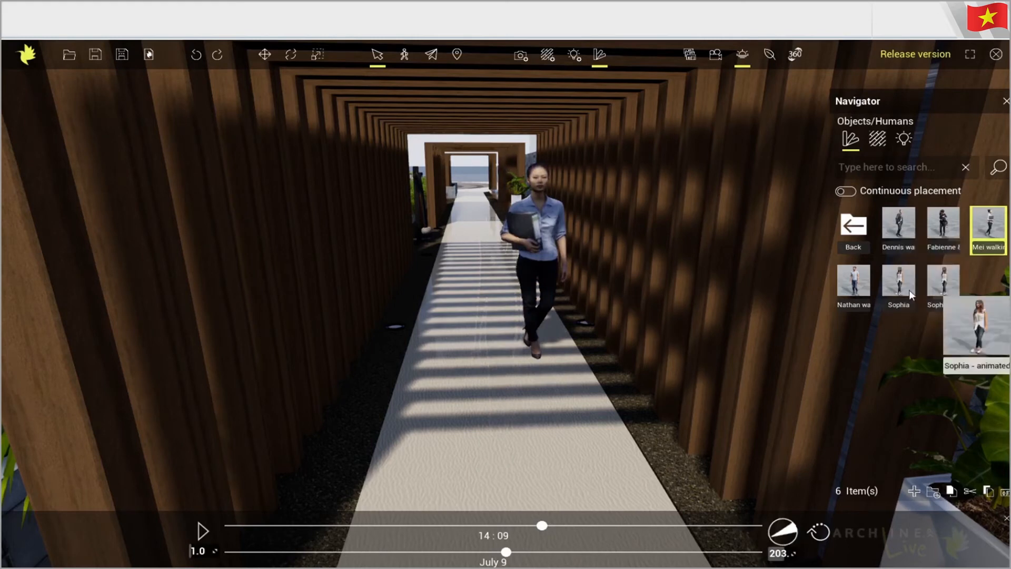
- Place the Sophia - animated figure on the walkway and delete the walking Mei figure
{"action": "mouse_move", "coordinate": [900, 290]}
{"action": "mouse_move", "coordinate": [931, 290]}
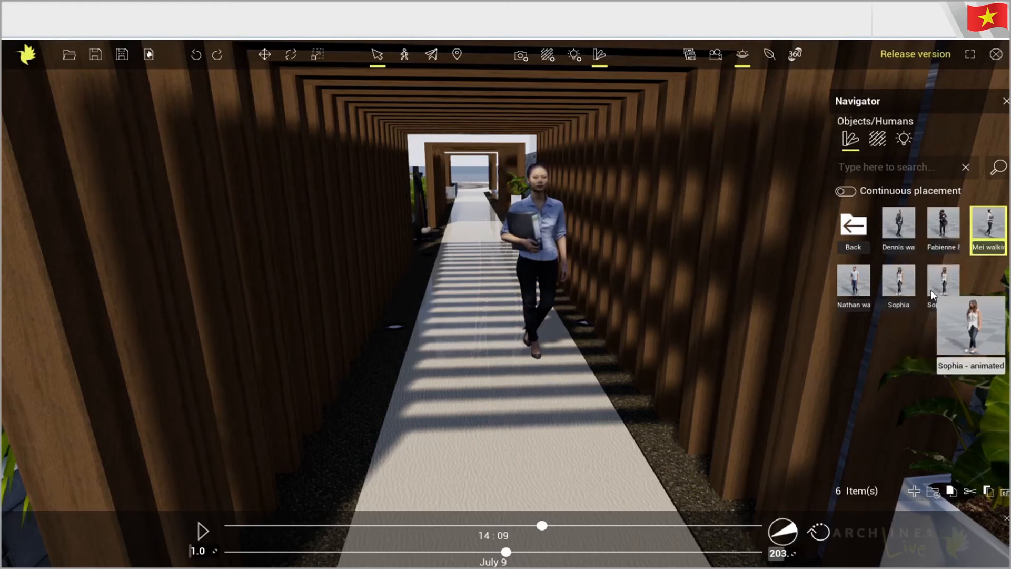
{"action": "left_click_drag", "start_coordinate": [486, 367], "coordinate": [484, 367]}
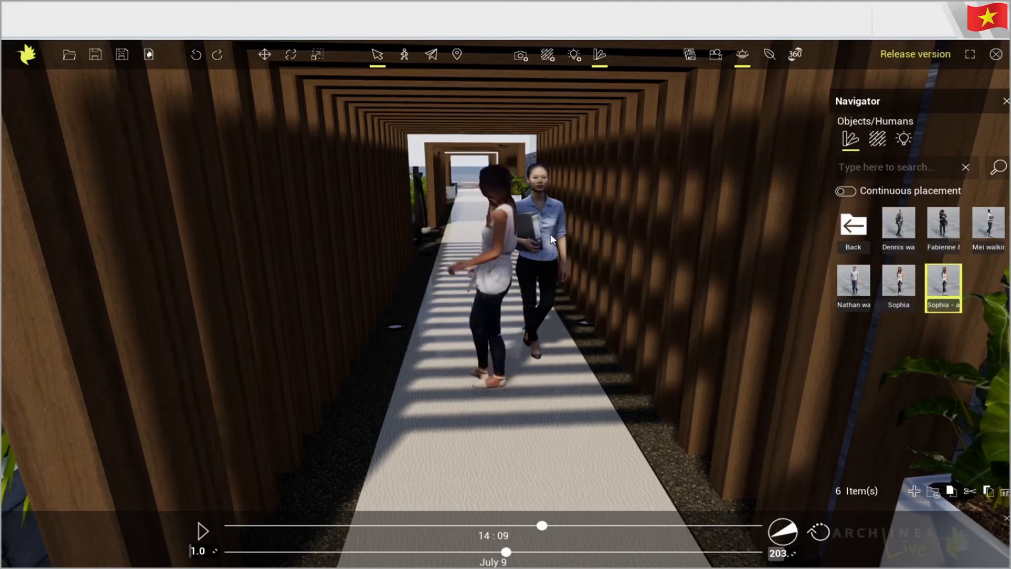
{"action": "key", "text": "Delete"}
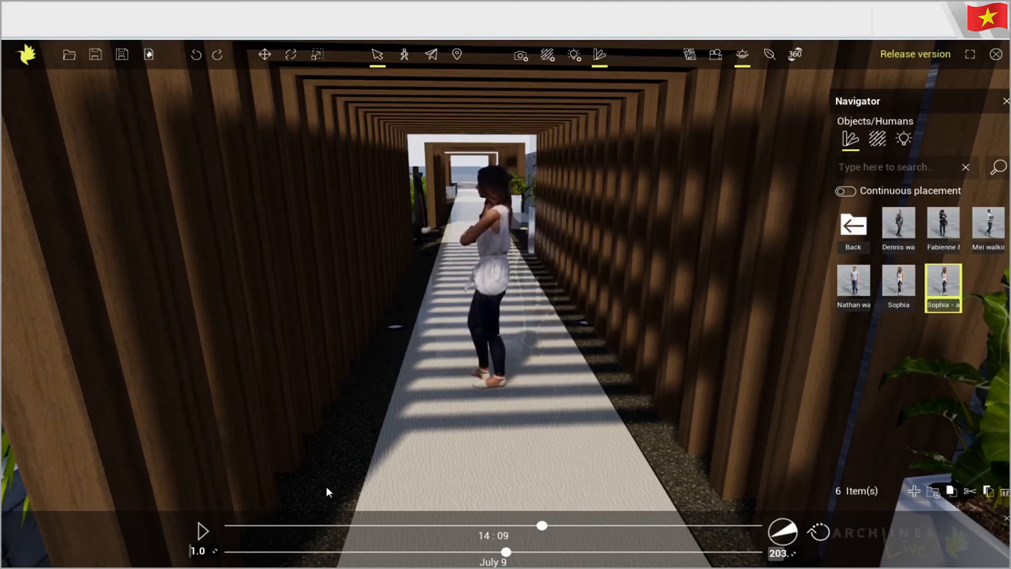
- Walk past the animated figure through the pergolas and look back along the walkway from its far end
{"action": "left_click", "coordinate": [404, 55]}
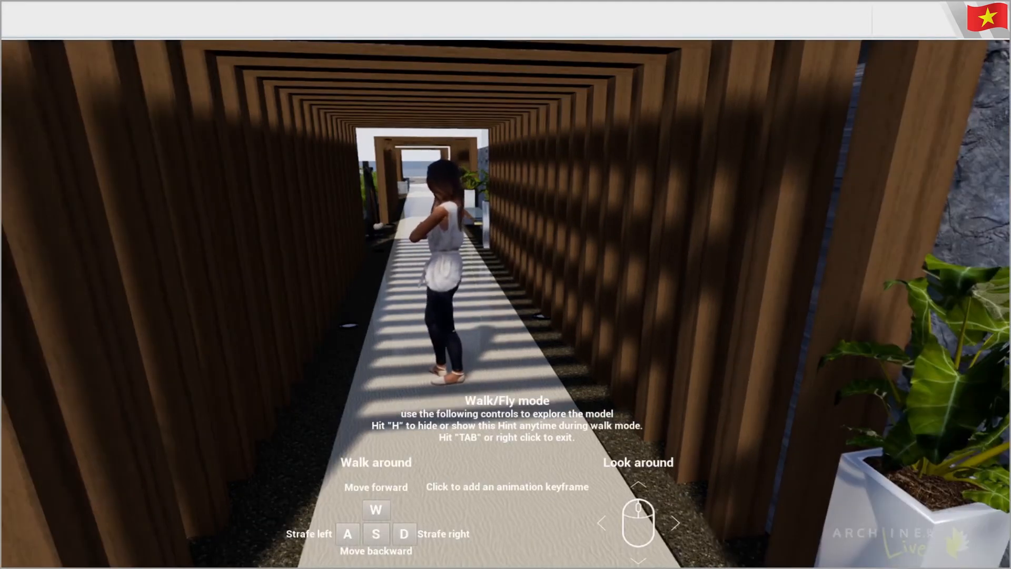
{"action": "key", "text": "w"}
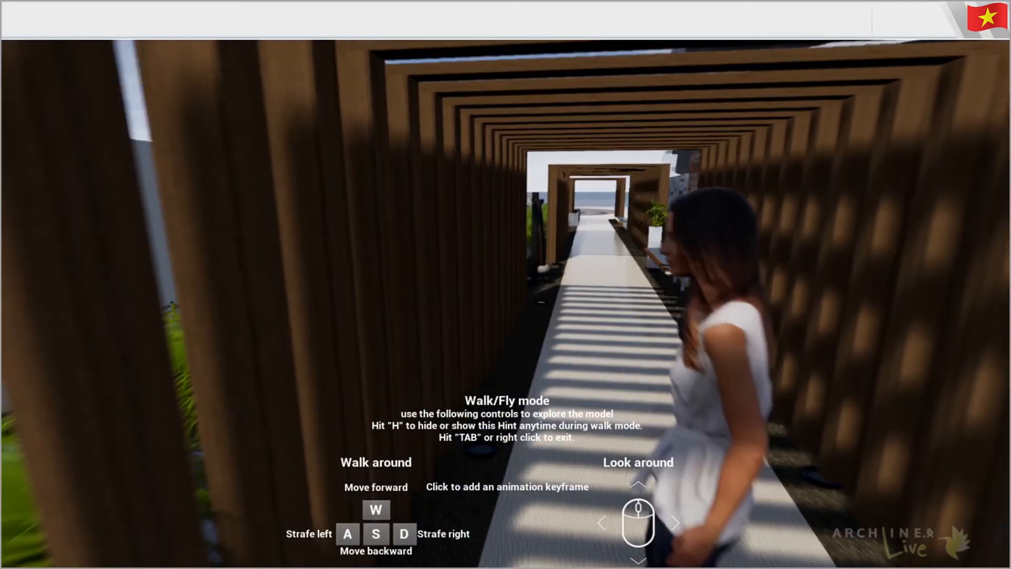
{"action": "key", "text": "w"}
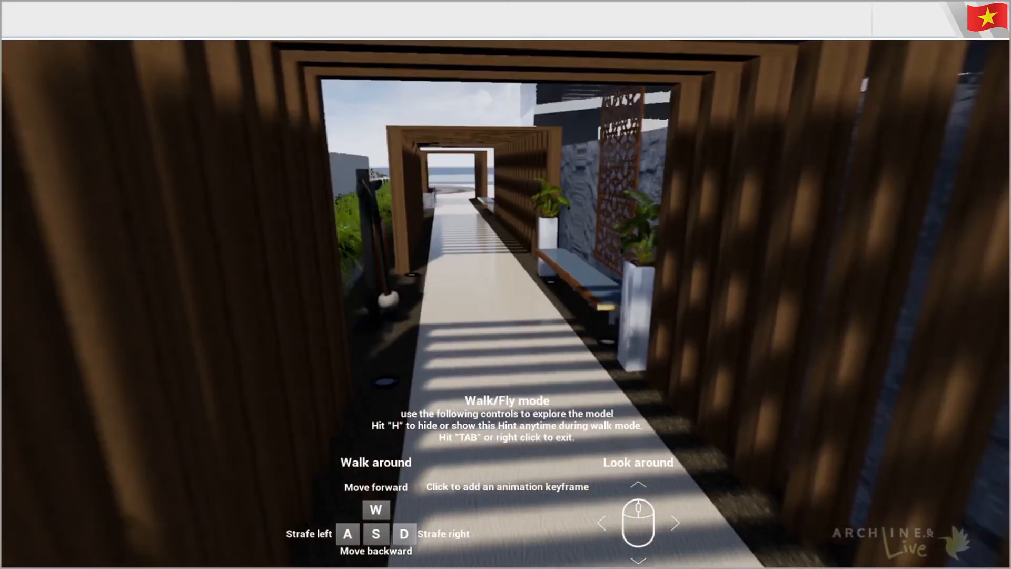
{"action": "key", "text": "w"}
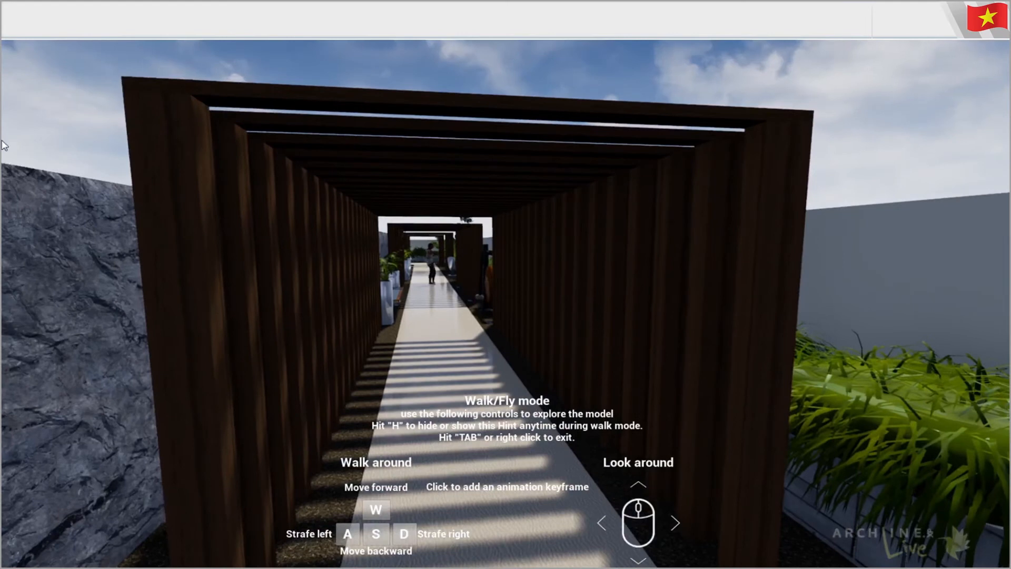
{"action": "key", "text": "Tab"}
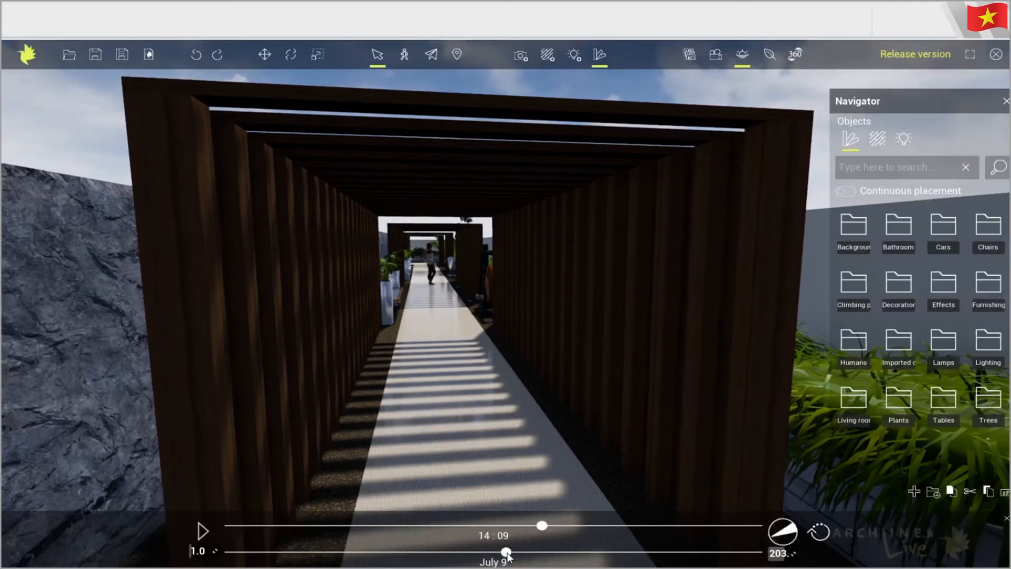
- Set the sun study date to September 16 and the time to 15:28
{"action": "left_click_drag", "start_coordinate": [506, 551], "coordinate": [608, 559]}
{"action": "mouse_move", "coordinate": [557, 527]}
{"action": "left_mouse_down"}
{"action": "mouse_move", "coordinate": [578, 527]}
{"action": "mouse_move", "coordinate": [491, 527]}
{"action": "mouse_move", "coordinate": [571, 526]}
{"action": "left_mouse_up"}
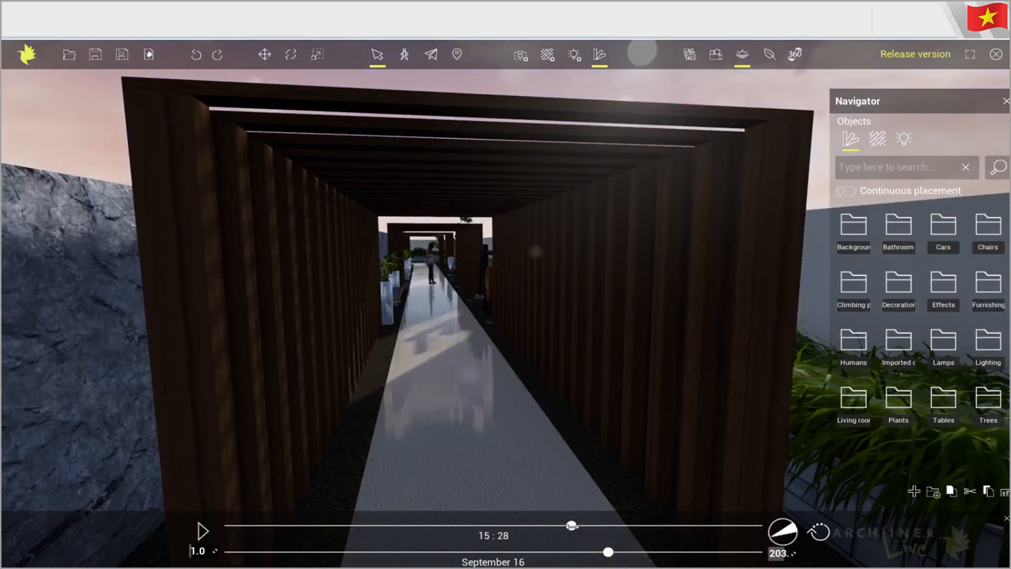
- Walk to the lawn facing the white-post pergola and set the time of day to 14:47
{"action": "left_click", "coordinate": [406, 55]}
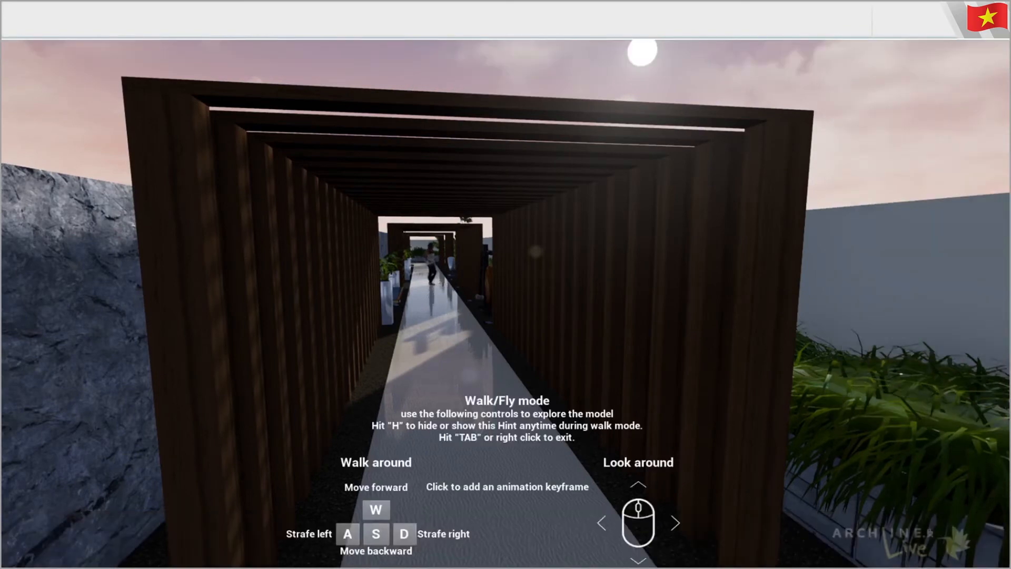
{"action": "key", "text": "w"}
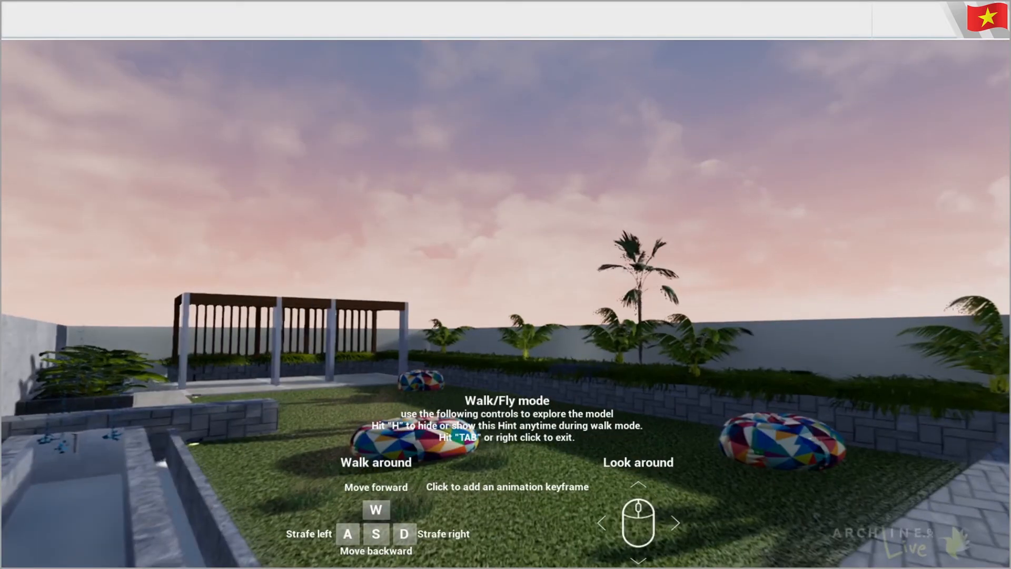
{"action": "key", "text": "w"}
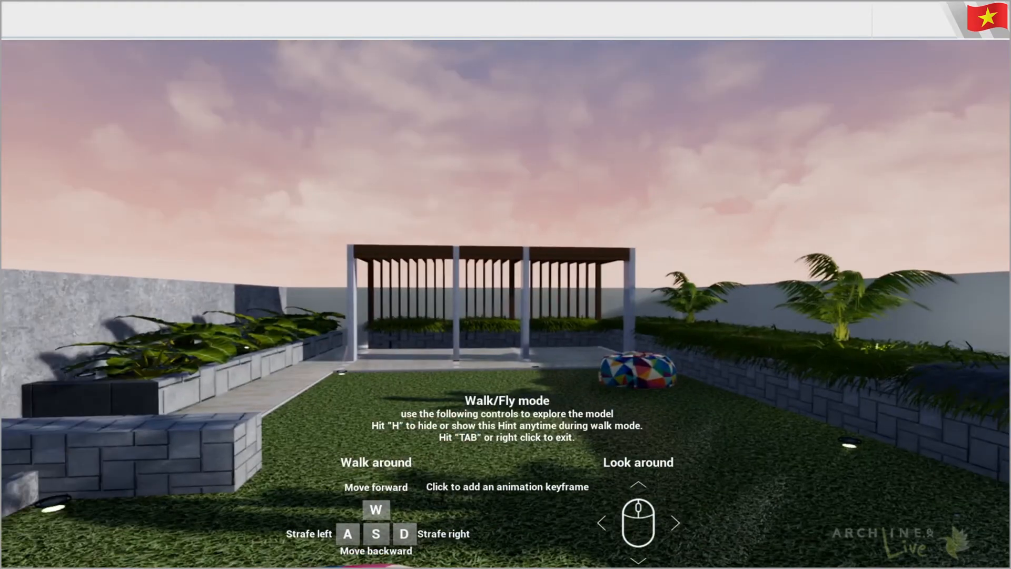
{"action": "key", "text": "Tab"}
{"action": "mouse_move", "coordinate": [541, 523]}
{"action": "left_mouse_down"}
{"action": "mouse_move", "coordinate": [459, 524]}
{"action": "mouse_move", "coordinate": [555, 519]}
{"action": "left_mouse_up"}
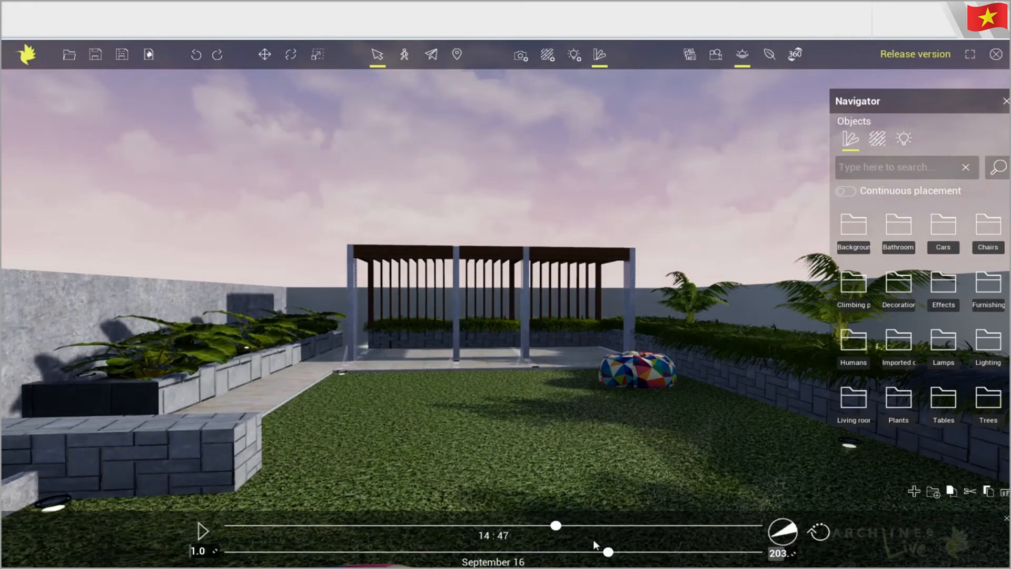
- Set the sun study date to January 30 and place a Fern 01 plant on the lawn beside the low stone wall
{"action": "left_click_drag", "start_coordinate": [636, 550], "coordinate": [237, 544]}
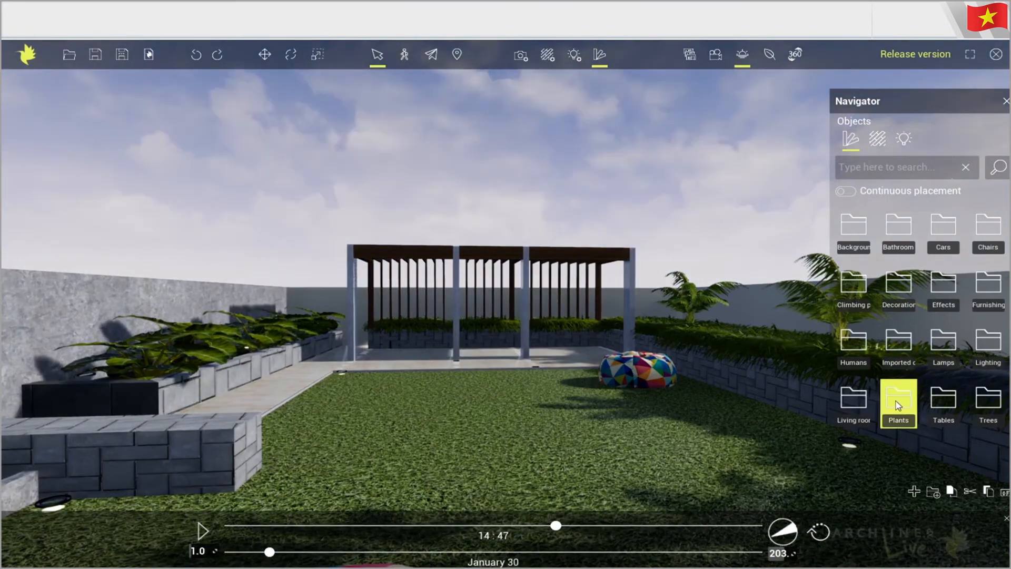
{"action": "left_click", "coordinate": [899, 399]}
{"action": "mouse_move", "coordinate": [940, 404]}
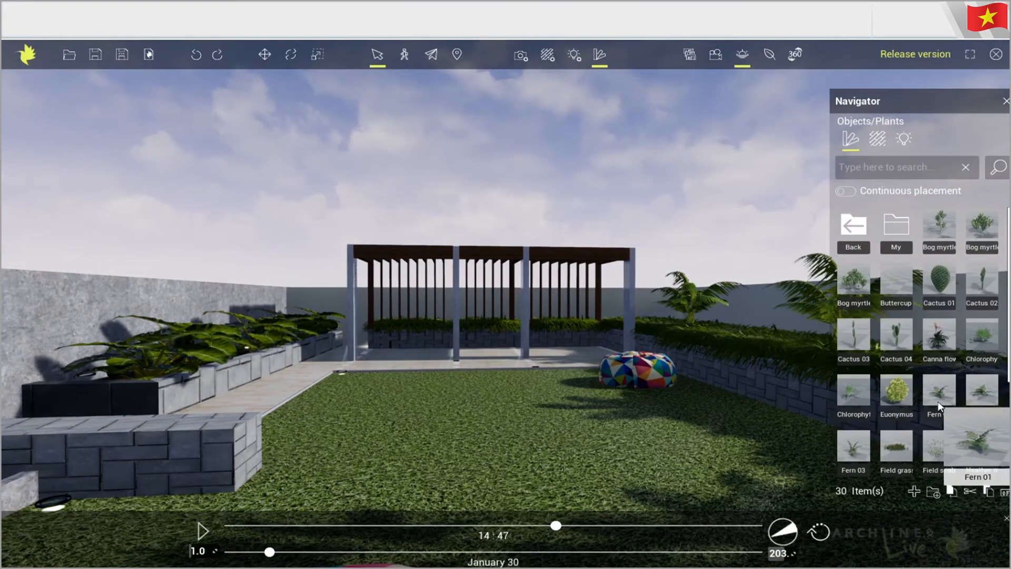
{"action": "left_click_drag", "start_coordinate": [927, 403], "coordinate": [331, 429]}
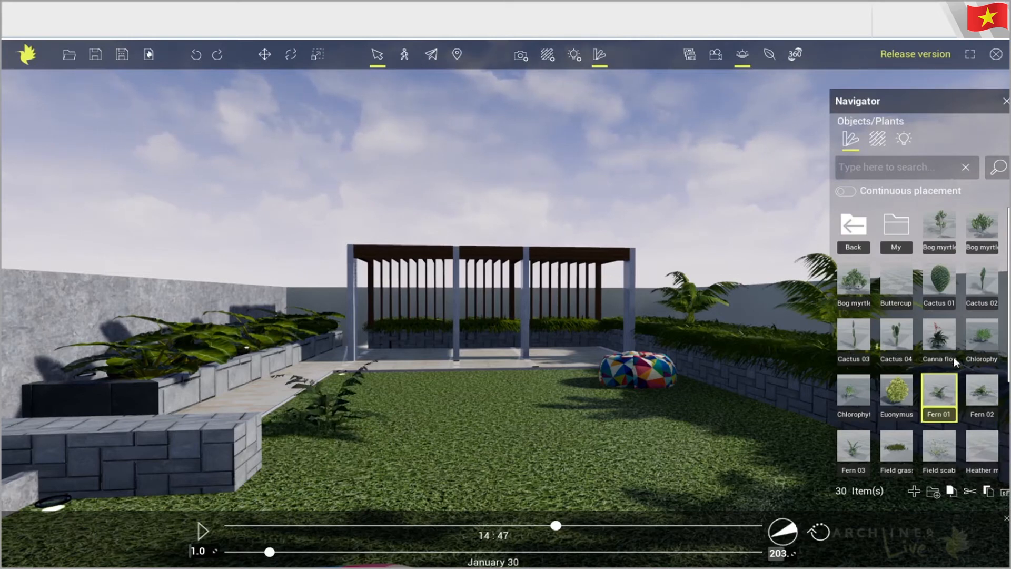
- Place a Populus S tree from the Trees objects behind the far end of the pergola, beside the palm
{"action": "left_click", "coordinate": [853, 227]}
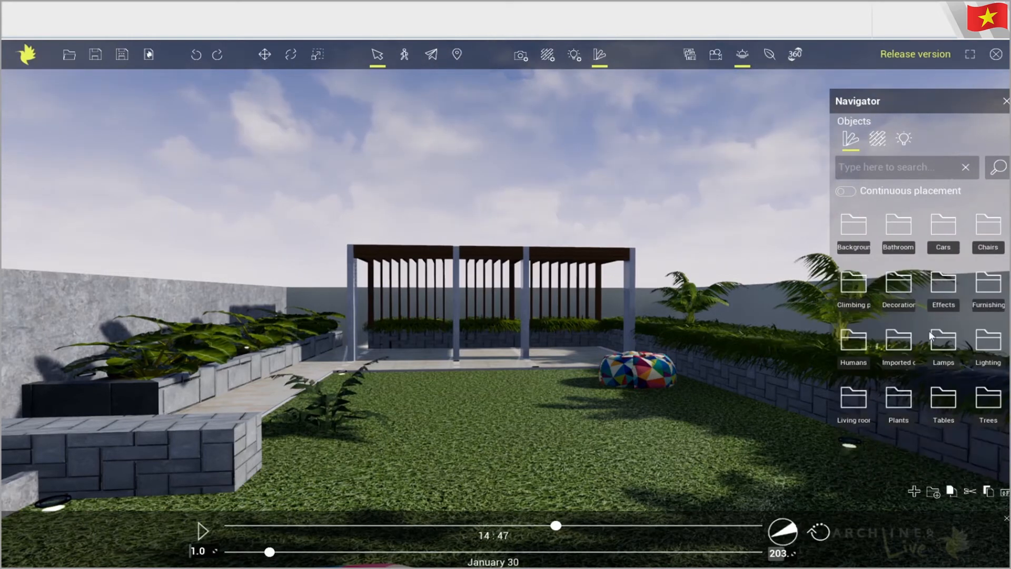
{"action": "left_click", "coordinate": [987, 402]}
{"action": "mouse_move", "coordinate": [980, 285]}
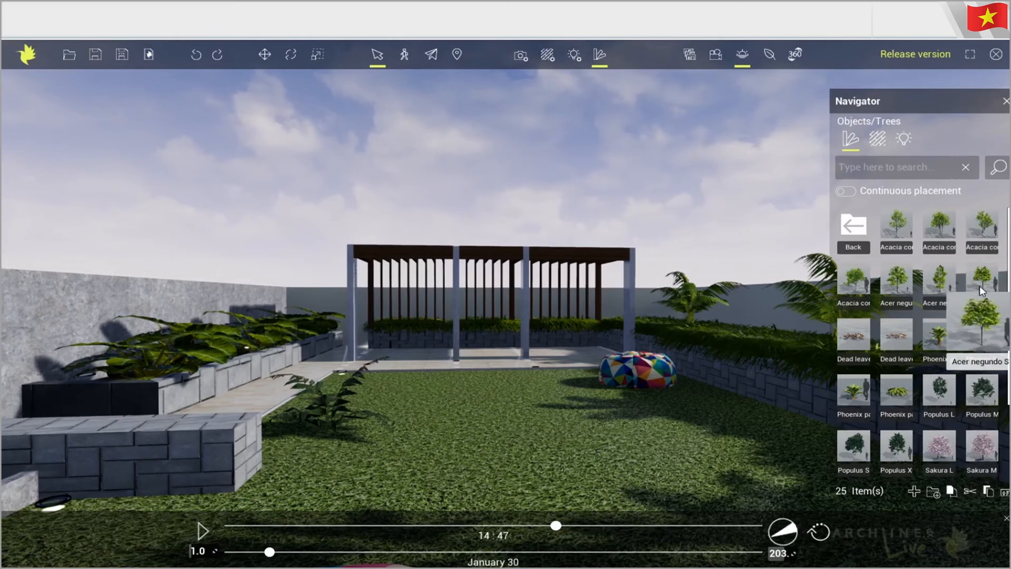
{"action": "mouse_move", "coordinate": [855, 450]}
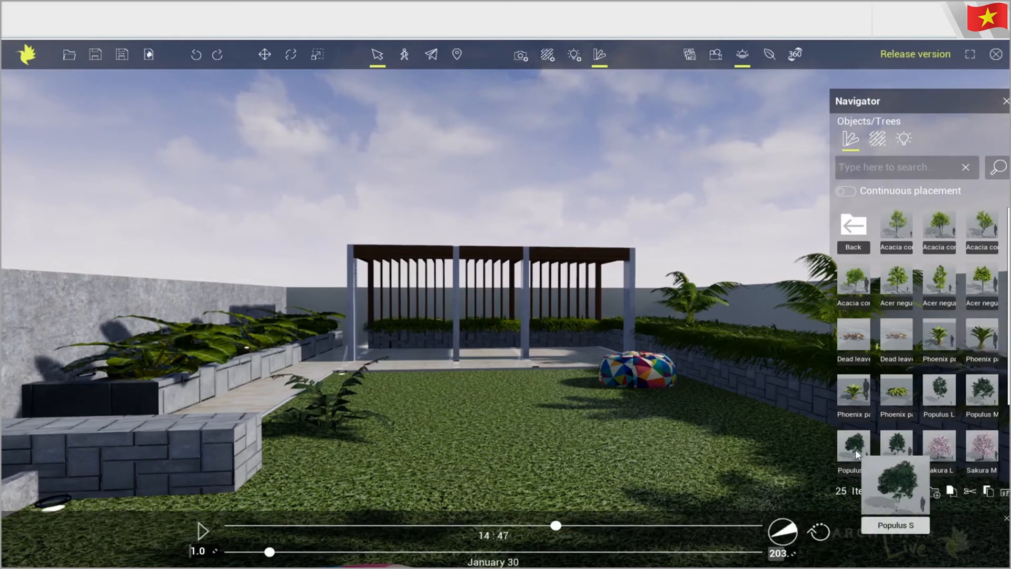
{"action": "left_click_drag", "start_coordinate": [670, 319], "coordinate": [665, 322]}
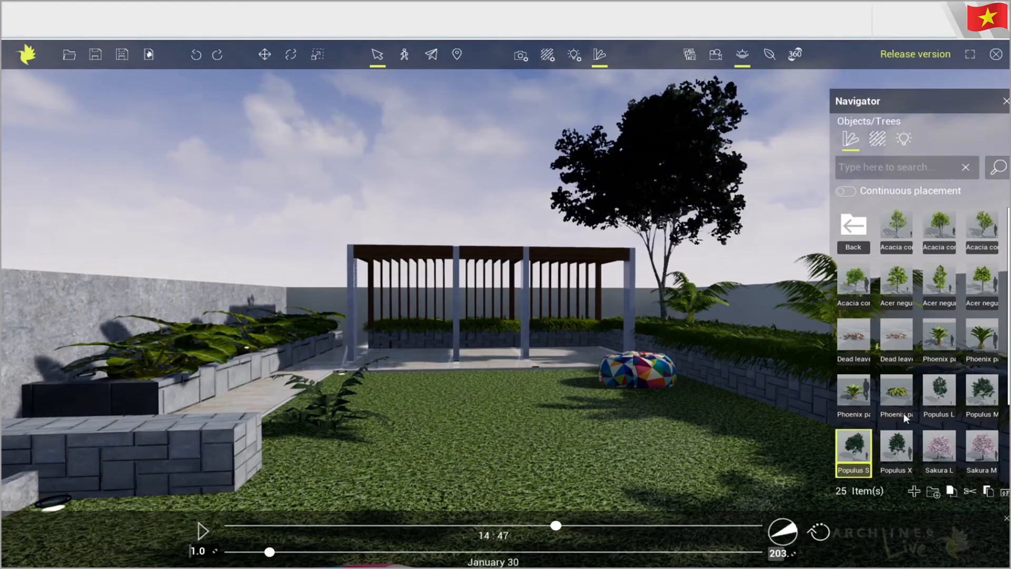
- Place the Steam lit effect near the poplar's trunk and again by the long planter beside the concrete wall
{"action": "left_click", "coordinate": [852, 227]}
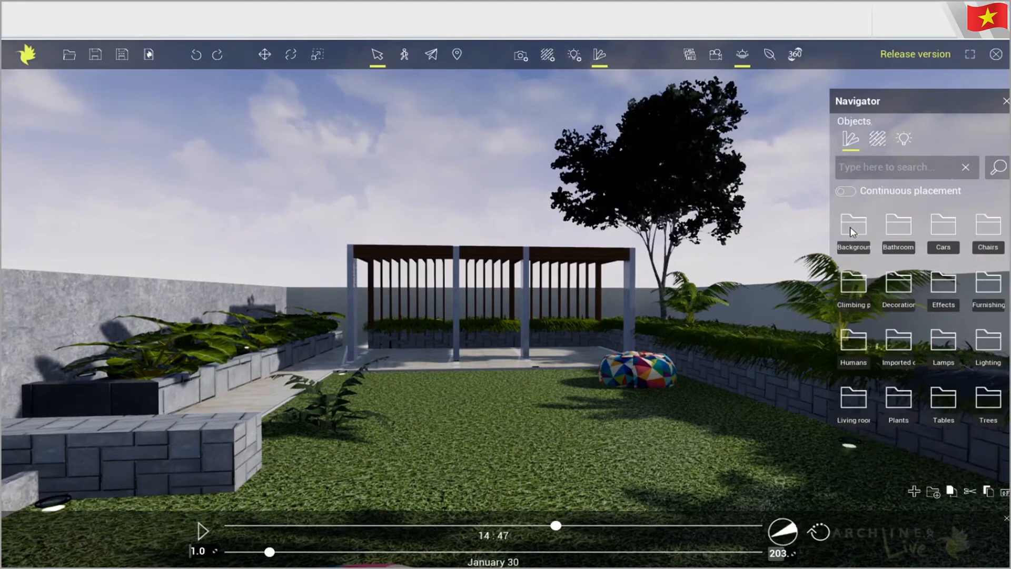
{"action": "left_click", "coordinate": [947, 284]}
{"action": "left_click_drag", "start_coordinate": [989, 284], "coordinate": [649, 309]}
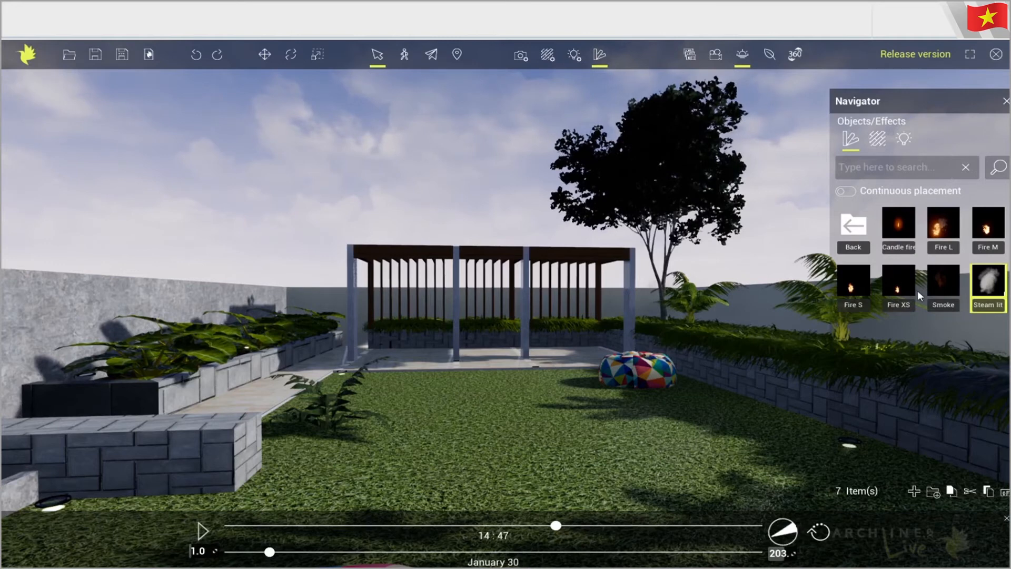
{"action": "left_click_drag", "start_coordinate": [988, 282], "coordinate": [288, 329]}
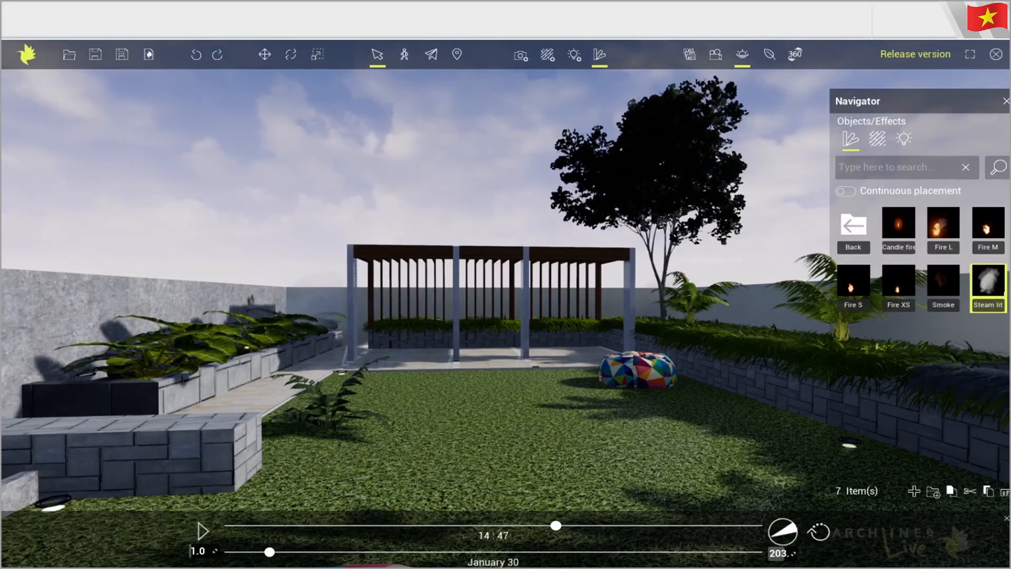
{"action": "left_click", "coordinate": [867, 244]}
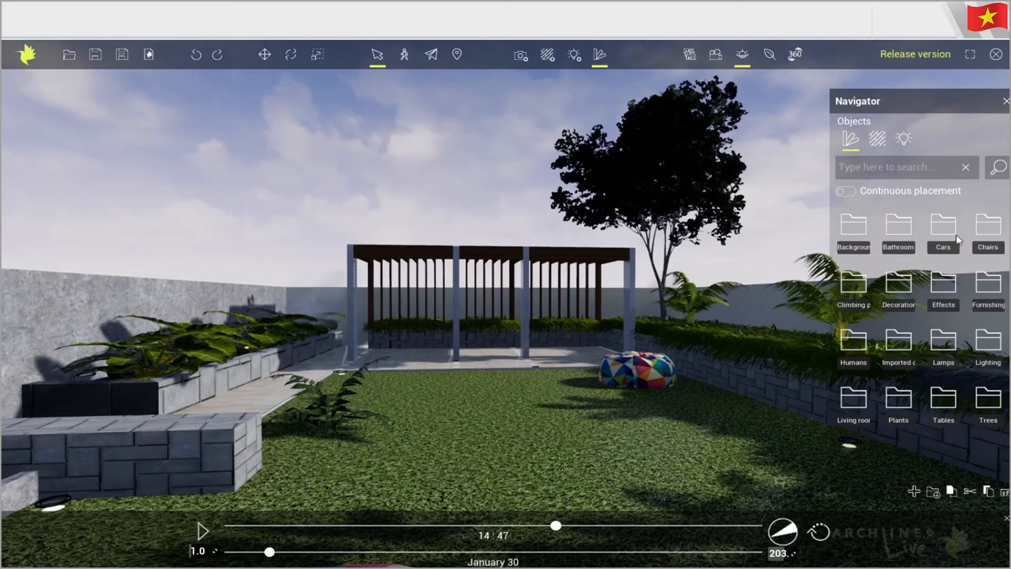
- Apply the Slate rock material to the low stone wall and the planter's side, and the Concrete panels material to the walkway
{"action": "left_click", "coordinate": [878, 140]}
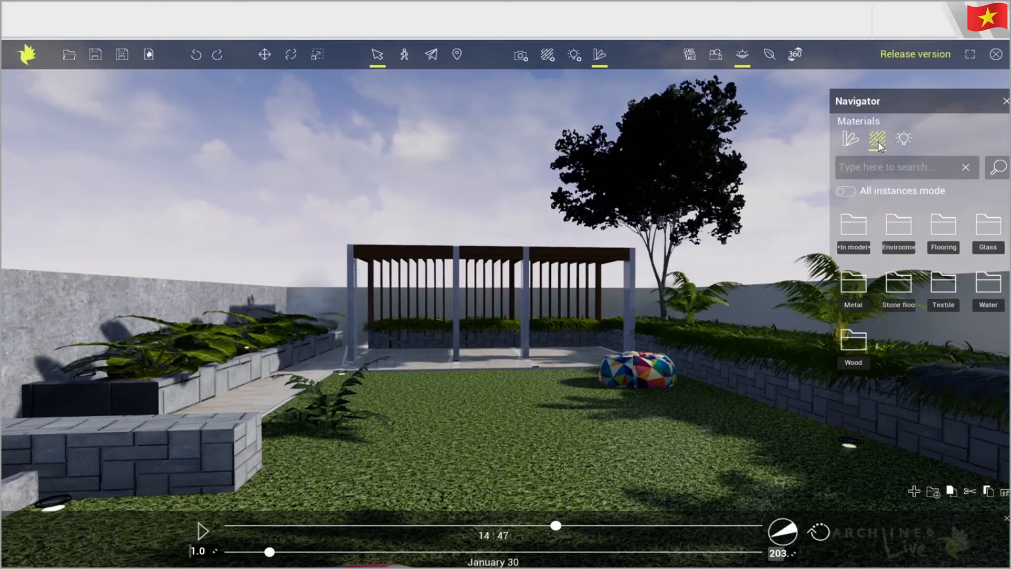
{"action": "double_click", "coordinate": [903, 230]}
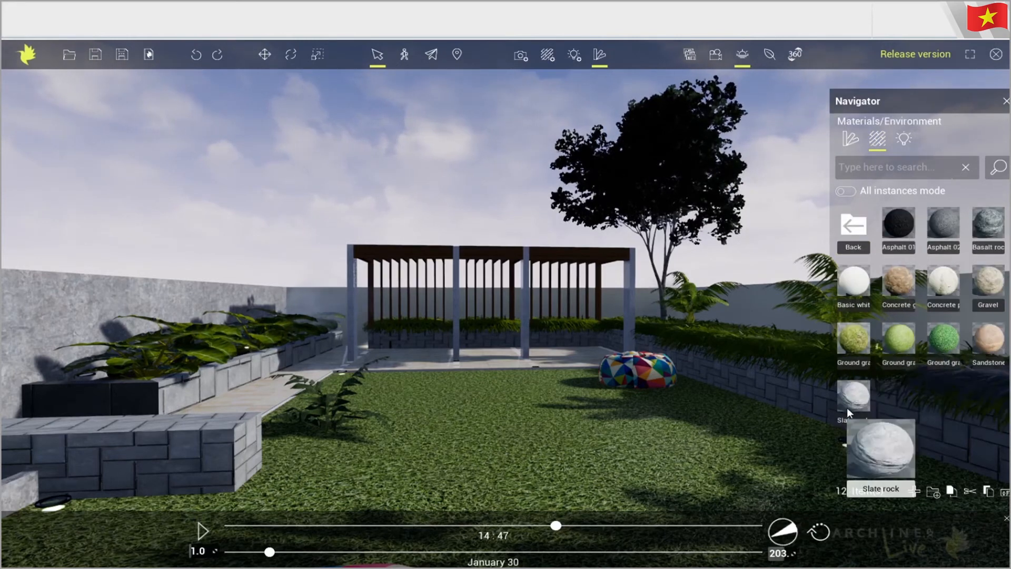
{"action": "left_click_drag", "start_coordinate": [222, 448], "coordinate": [222, 449]}
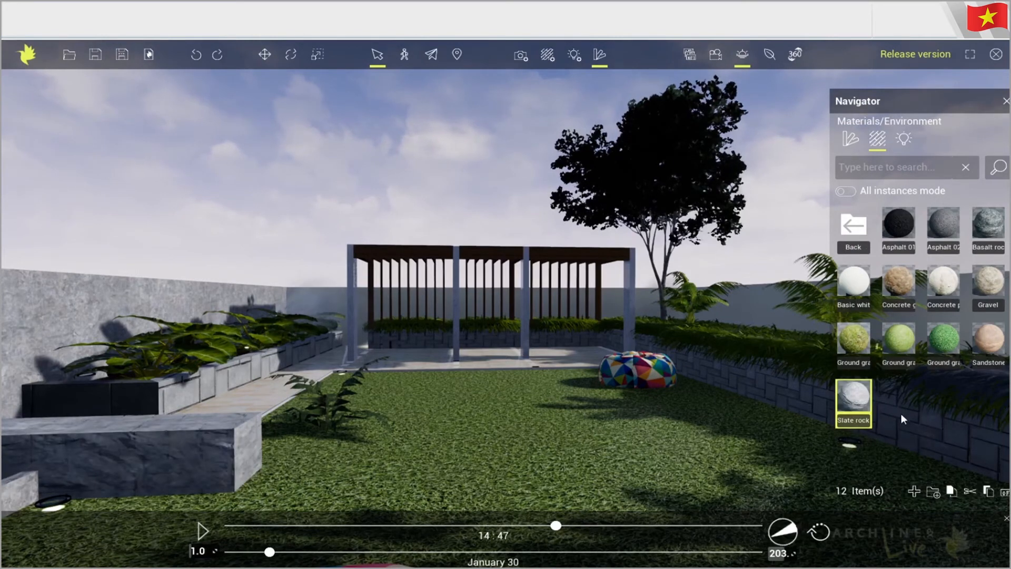
{"action": "left_click_drag", "start_coordinate": [853, 400], "coordinate": [178, 393]}
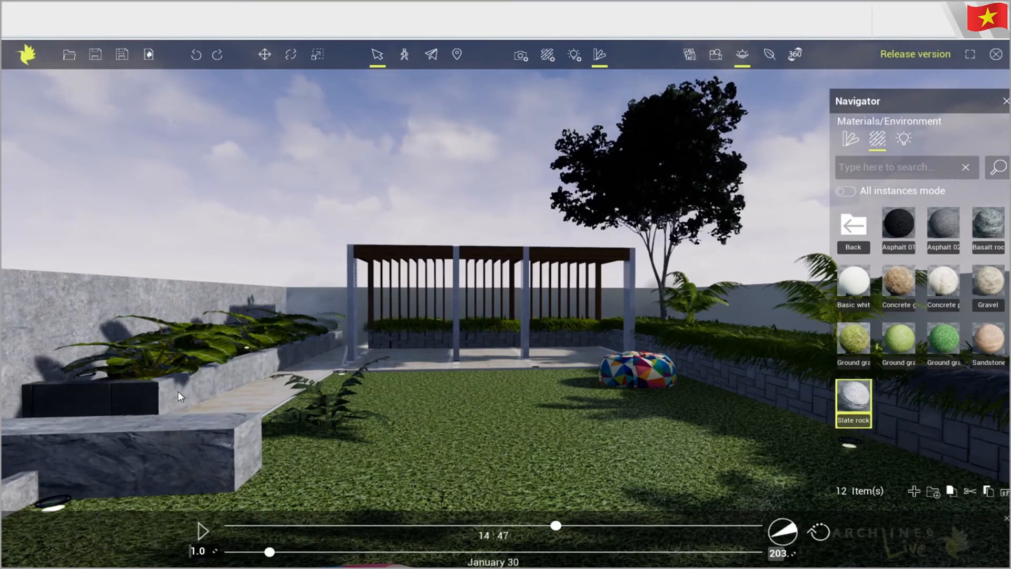
{"action": "left_click_drag", "start_coordinate": [951, 290], "coordinate": [246, 405]}
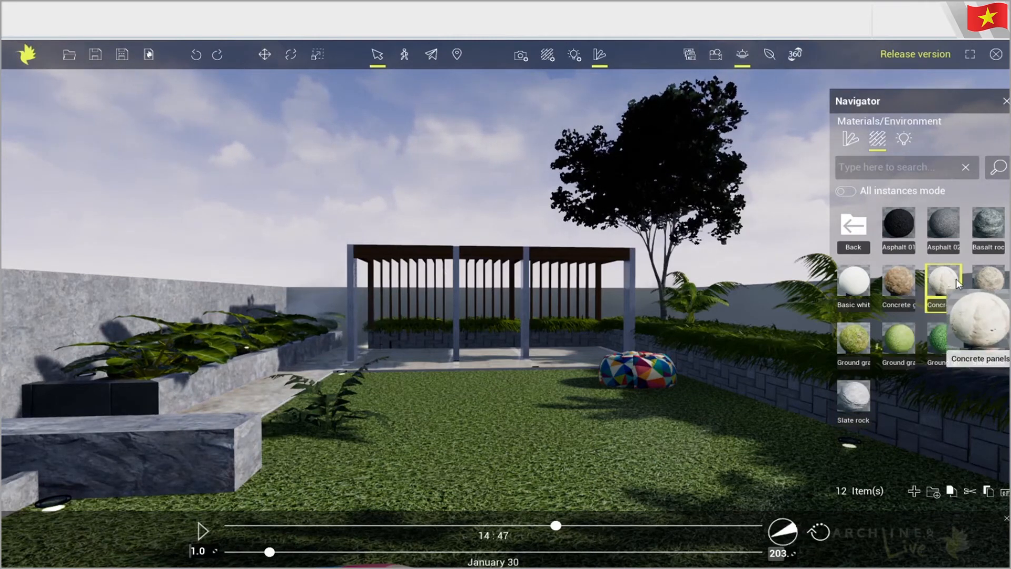
{"action": "left_click", "coordinate": [854, 227]}
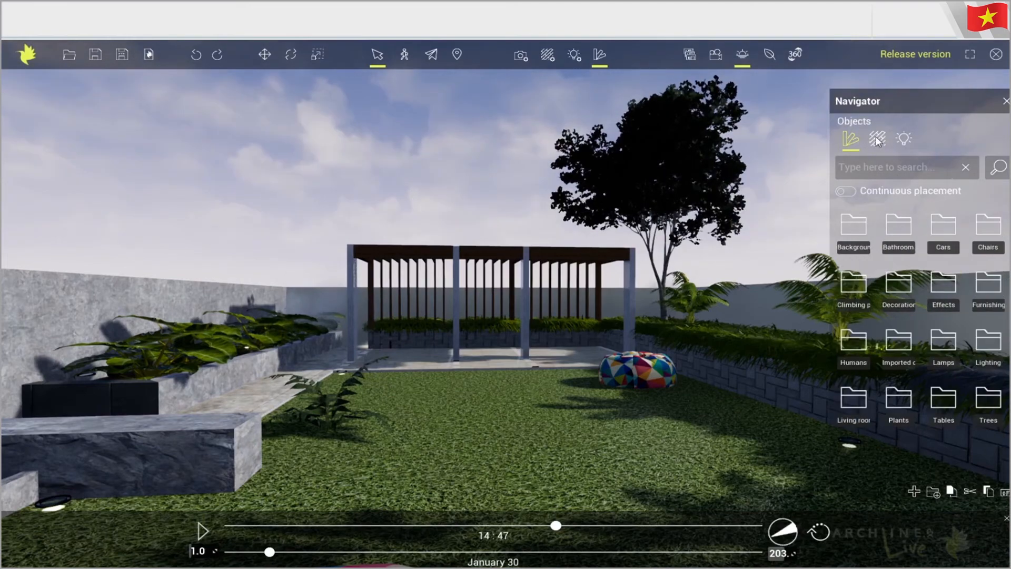
- Paint shrubs, field grass and a tree across the lawn using the foliage painter's Small grove brush
{"action": "left_click", "coordinate": [903, 140]}
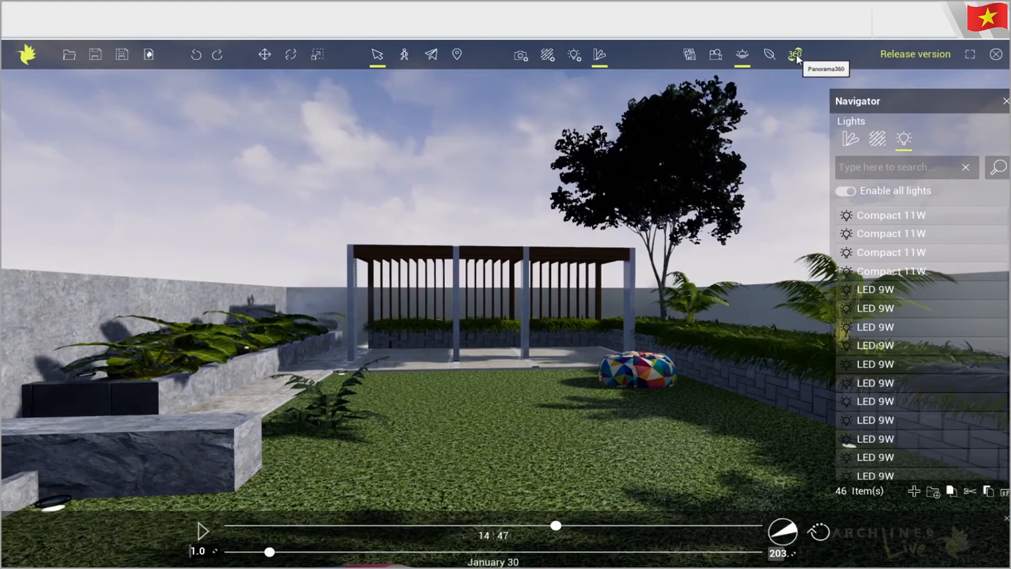
{"action": "left_click", "coordinate": [770, 54]}
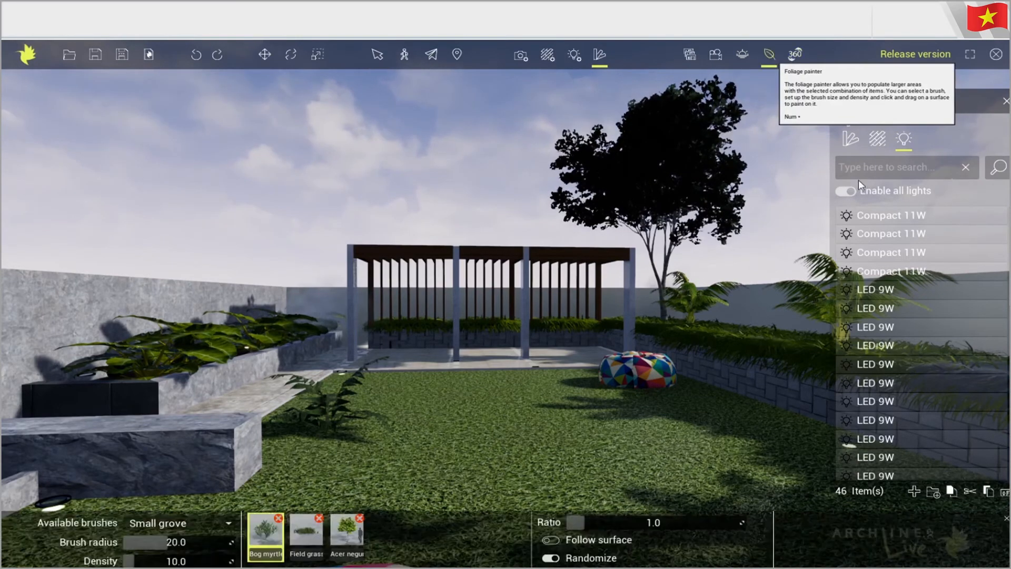
{"action": "left_click", "coordinate": [850, 139]}
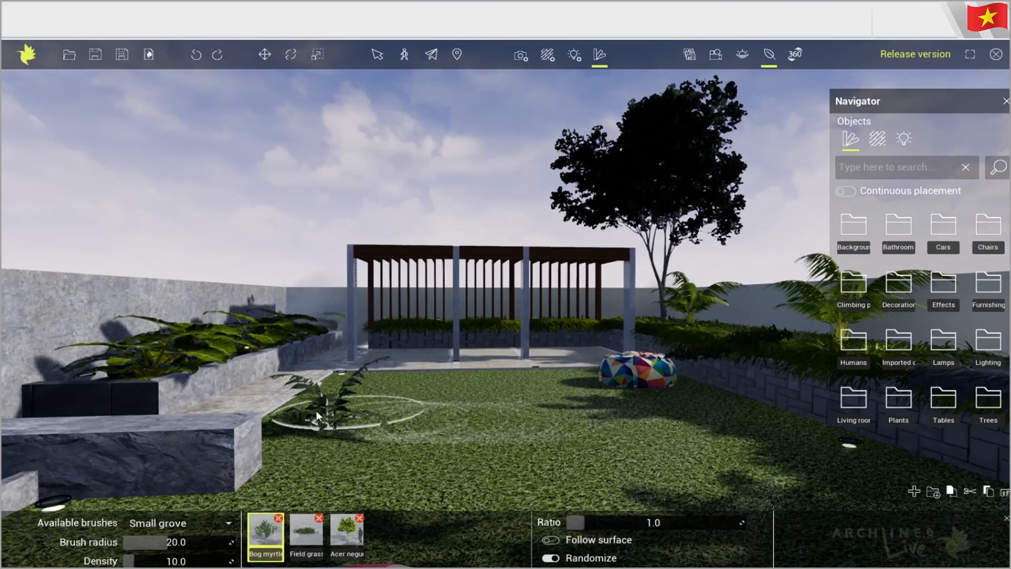
{"action": "left_click", "coordinate": [554, 406]}
{"action": "mouse_move", "coordinate": [461, 448]}
{"action": "left_mouse_down"}
{"action": "mouse_move", "coordinate": [463, 434]}
{"action": "mouse_move", "coordinate": [506, 426]}
{"action": "mouse_move", "coordinate": [581, 448]}
{"action": "mouse_move", "coordinate": [735, 460]}
{"action": "mouse_move", "coordinate": [549, 471]}
{"action": "left_mouse_up"}
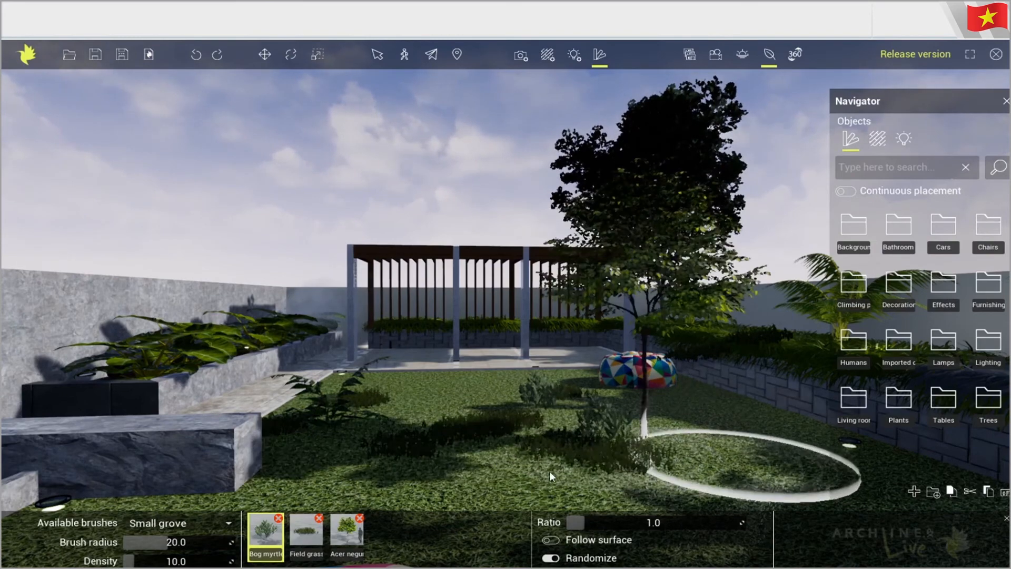
{"action": "mouse_move", "coordinate": [414, 386]}
{"action": "left_mouse_down"}
{"action": "mouse_move", "coordinate": [433, 407]}
{"action": "mouse_move", "coordinate": [419, 406]}
{"action": "mouse_move", "coordinate": [459, 400]}
{"action": "left_mouse_up"}
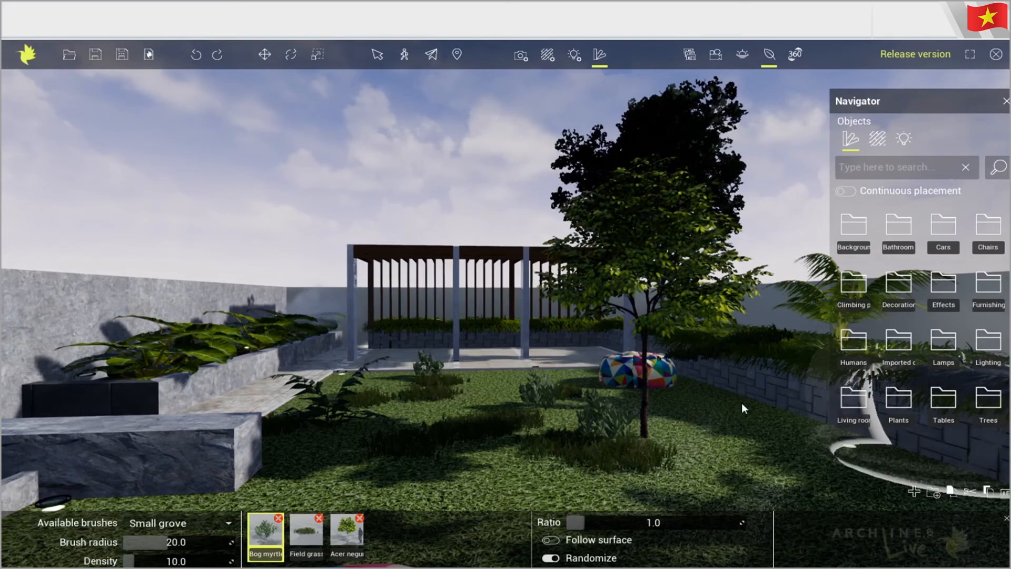
- Place the Sophia - animated figure under the pergola and set the sun study time to 17:30
{"action": "left_click", "coordinate": [796, 55]}
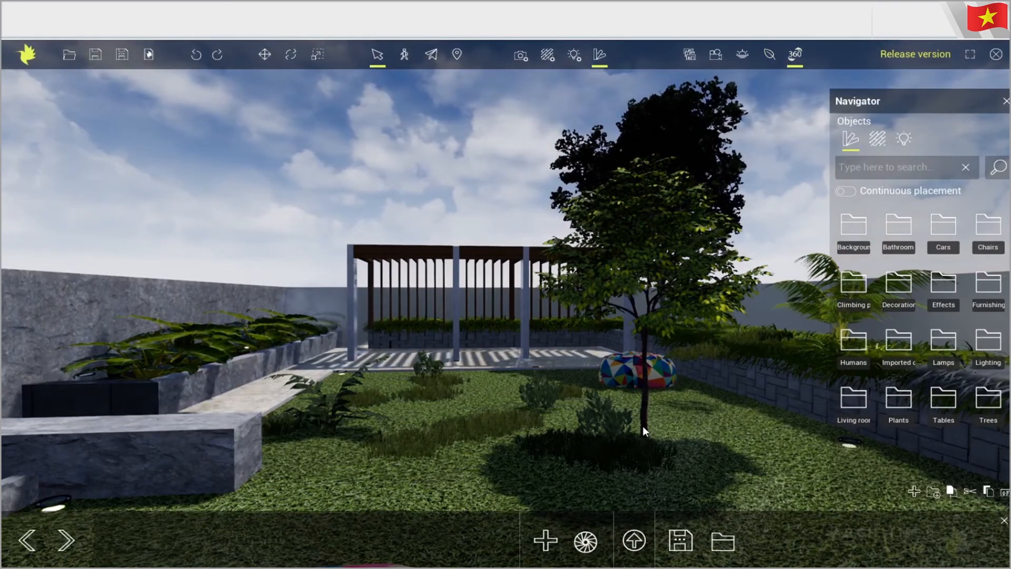
{"action": "left_click", "coordinate": [740, 53]}
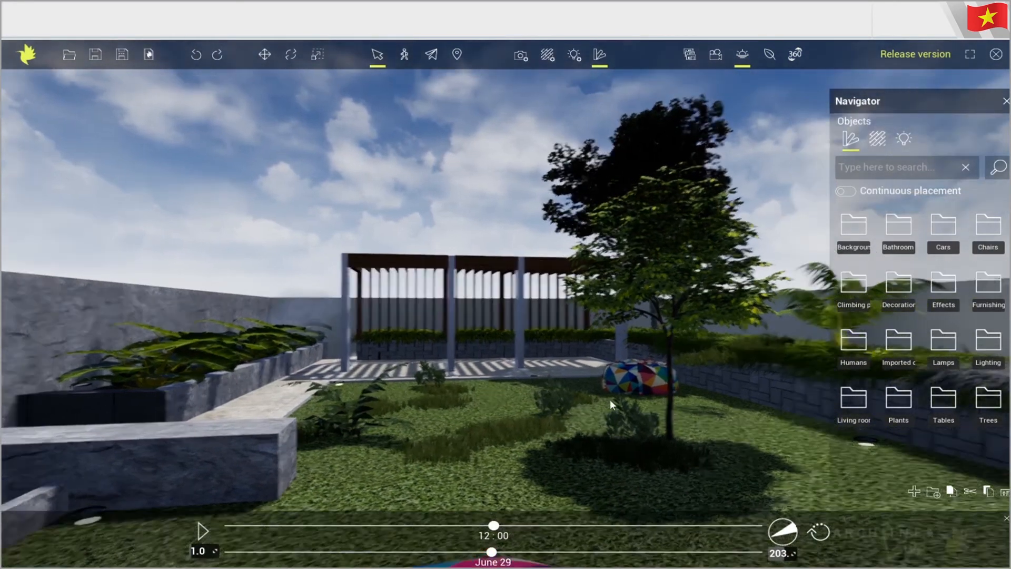
{"action": "right_click_drag", "start_coordinate": [610, 400], "coordinate": [589, 394]}
{"action": "middle_click_drag", "start_coordinate": [632, 391], "coordinate": [699, 403]}
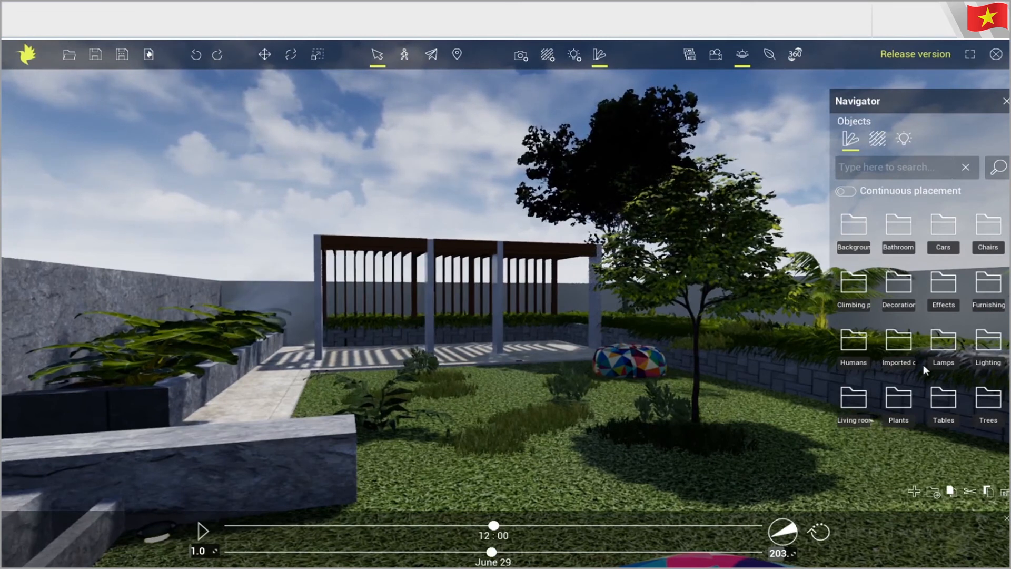
{"action": "left_click", "coordinate": [859, 345]}
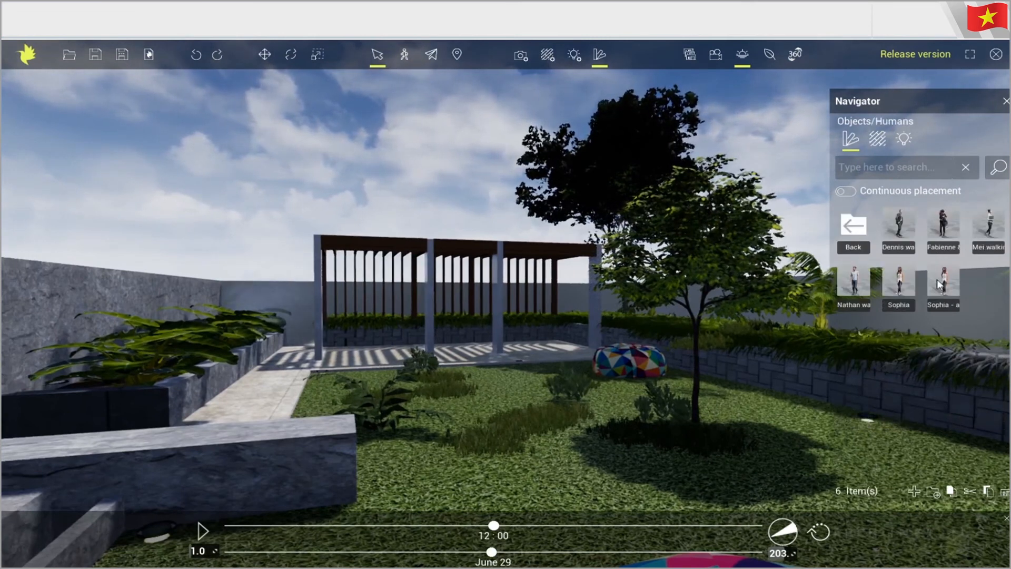
{"action": "left_click", "coordinate": [550, 349]}
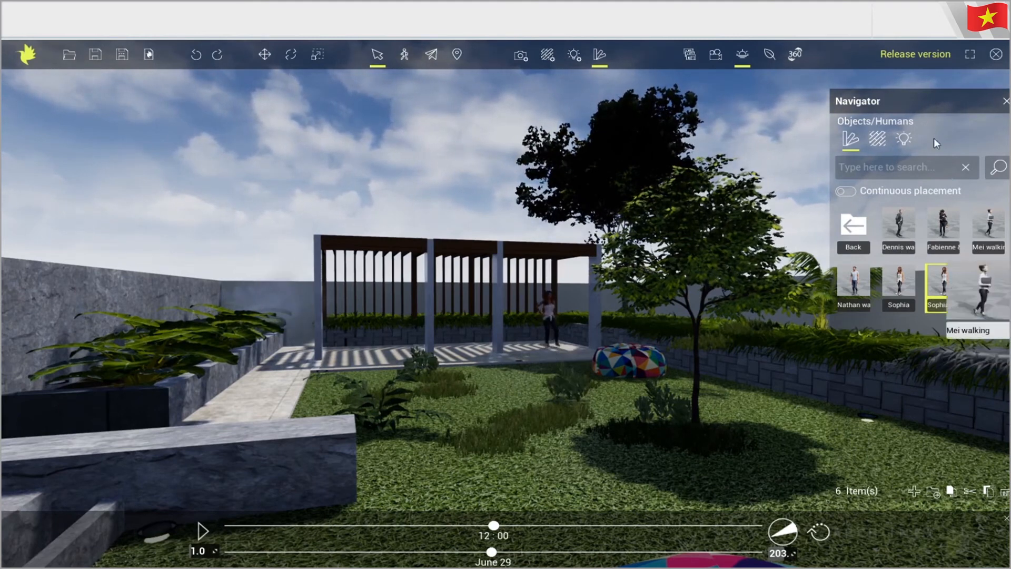
{"action": "left_click_drag", "start_coordinate": [496, 528], "coordinate": [626, 541]}
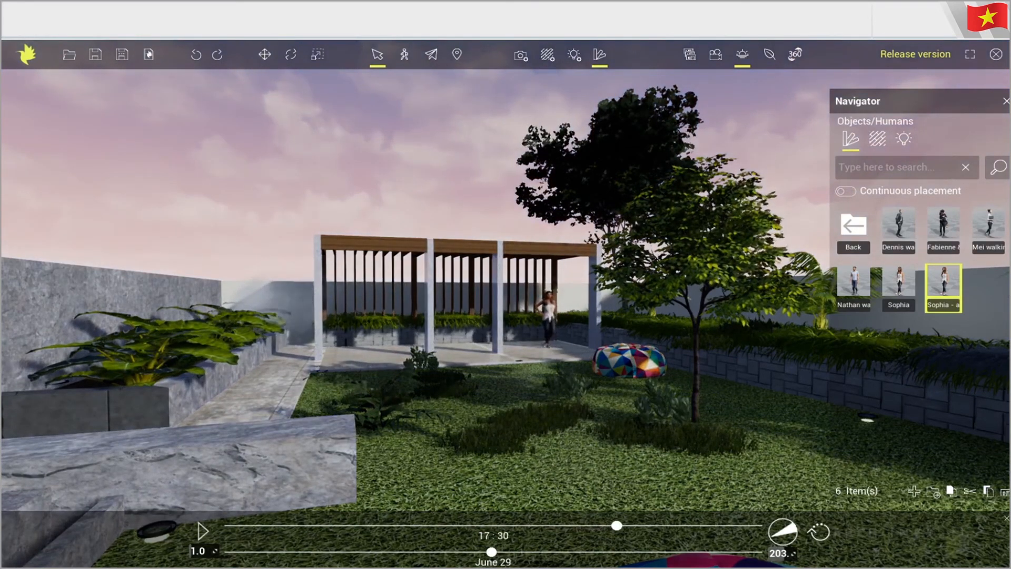
- Store the current garden view and create a new animation with this view as its first keyframe
{"action": "left_click", "coordinate": [715, 55]}
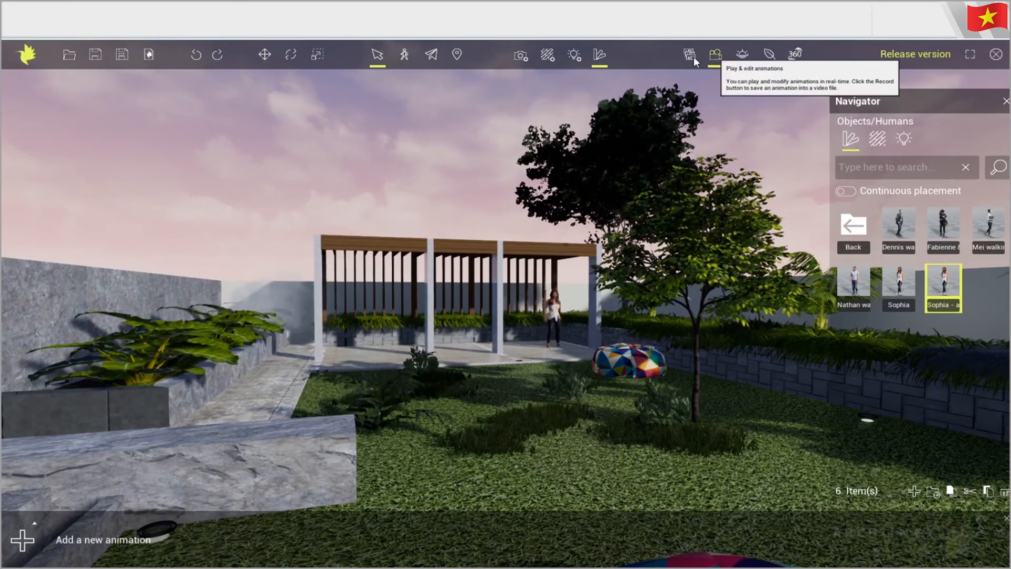
{"action": "left_click", "coordinate": [691, 57]}
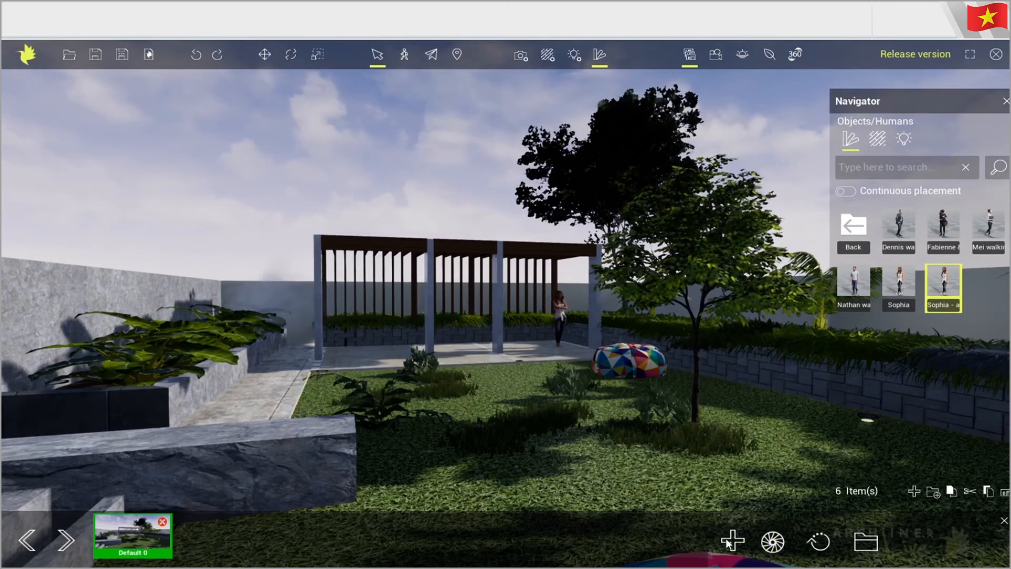
{"action": "left_click", "coordinate": [714, 55]}
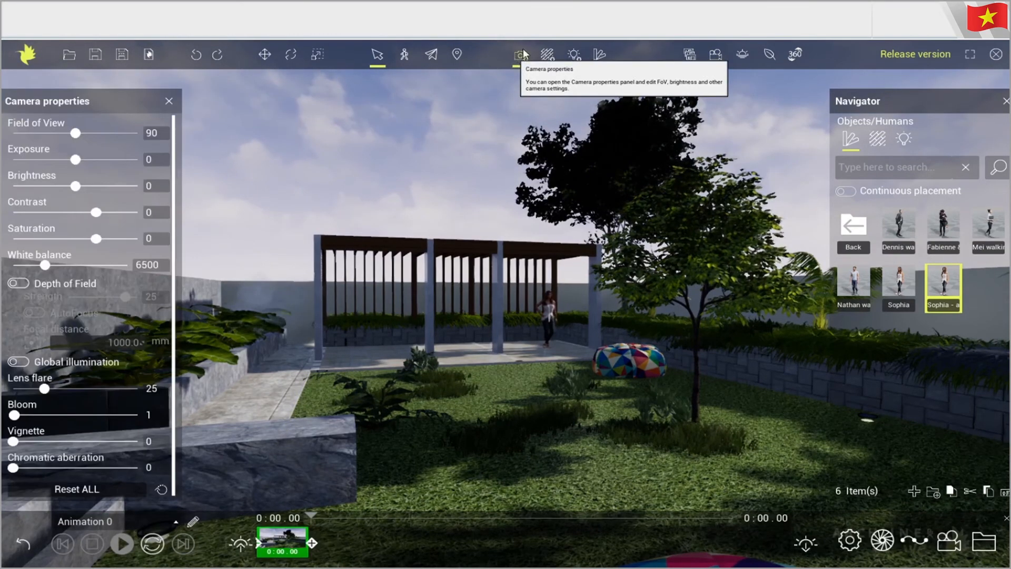
- Set the camera's chromatic aberration to 10, vignette to 16, bloom to 81 and lens flare to 70
{"action": "left_click_drag", "start_coordinate": [67, 468], "coordinate": [89, 470]}
{"action": "left_click", "coordinate": [53, 468]}
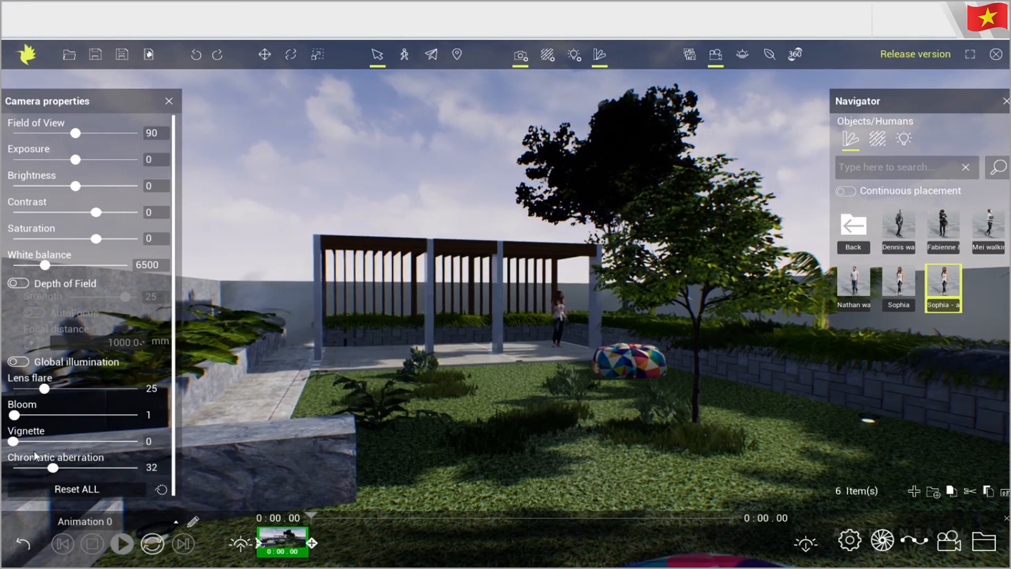
{"action": "mouse_move", "coordinate": [33, 442]}
{"action": "left_mouse_down"}
{"action": "mouse_move", "coordinate": [86, 443]}
{"action": "mouse_move", "coordinate": [41, 443]}
{"action": "left_mouse_up"}
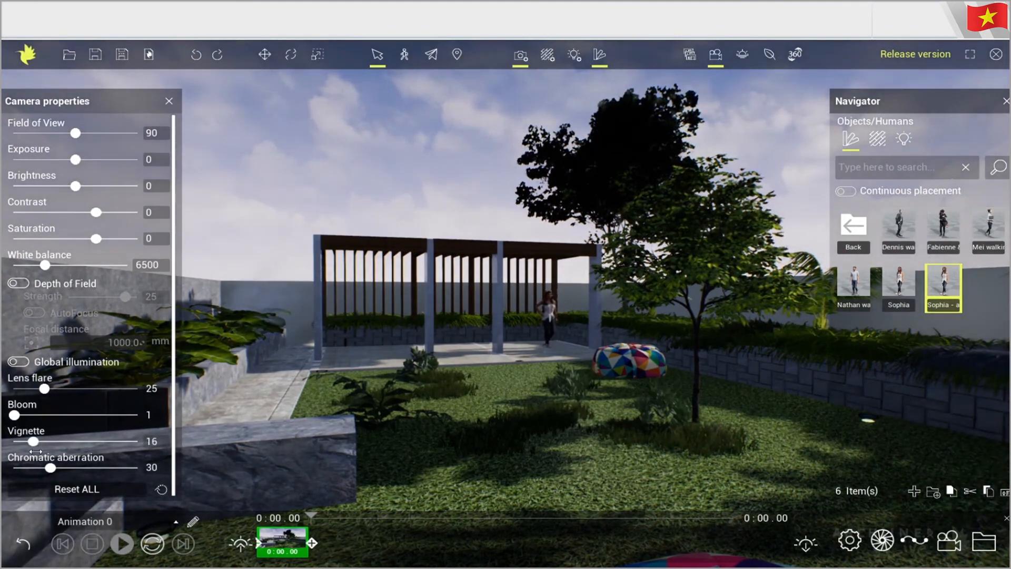
{"action": "left_click_drag", "start_coordinate": [31, 462], "coordinate": [25, 462]}
{"action": "left_click_drag", "start_coordinate": [16, 416], "coordinate": [113, 414]}
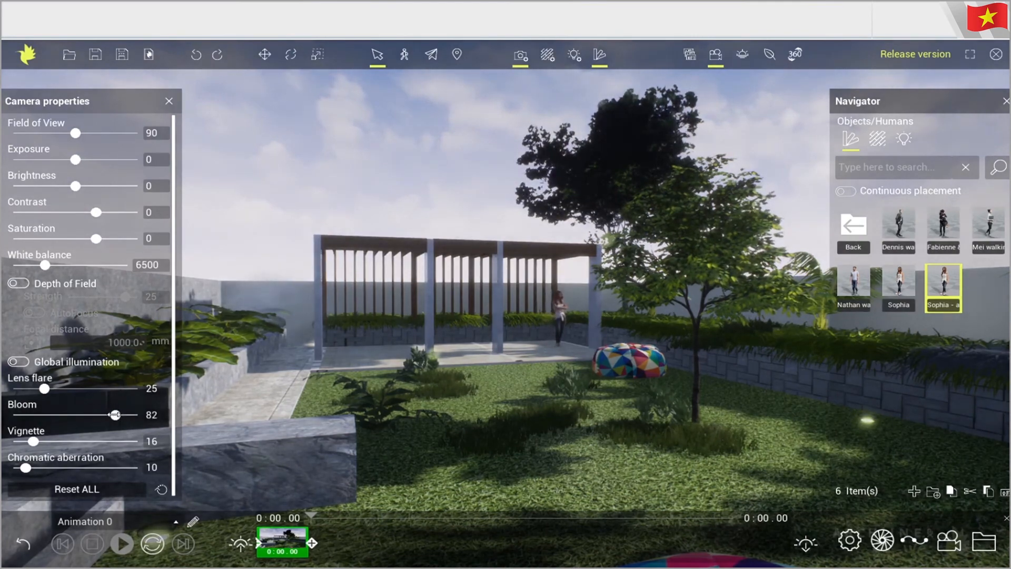
{"action": "left_click_drag", "start_coordinate": [65, 388], "coordinate": [97, 388]}
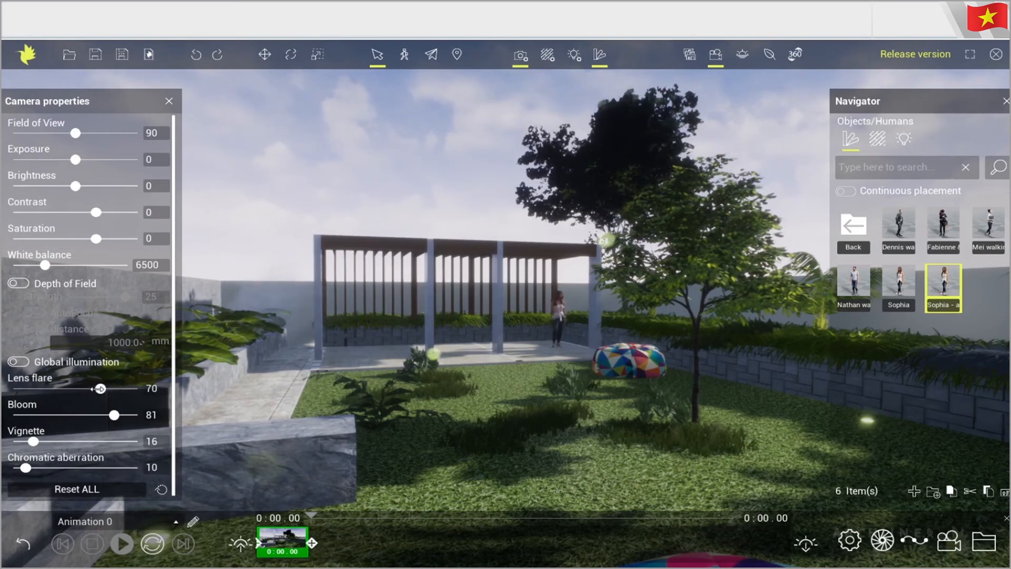
- Try the camera's Depth of Field at strength 4 with a focal distance of 15813 mm, and switch it off again
{"action": "scroll", "coordinate": [87, 248], "scroll_direction": "down", "scroll_amount": 1}
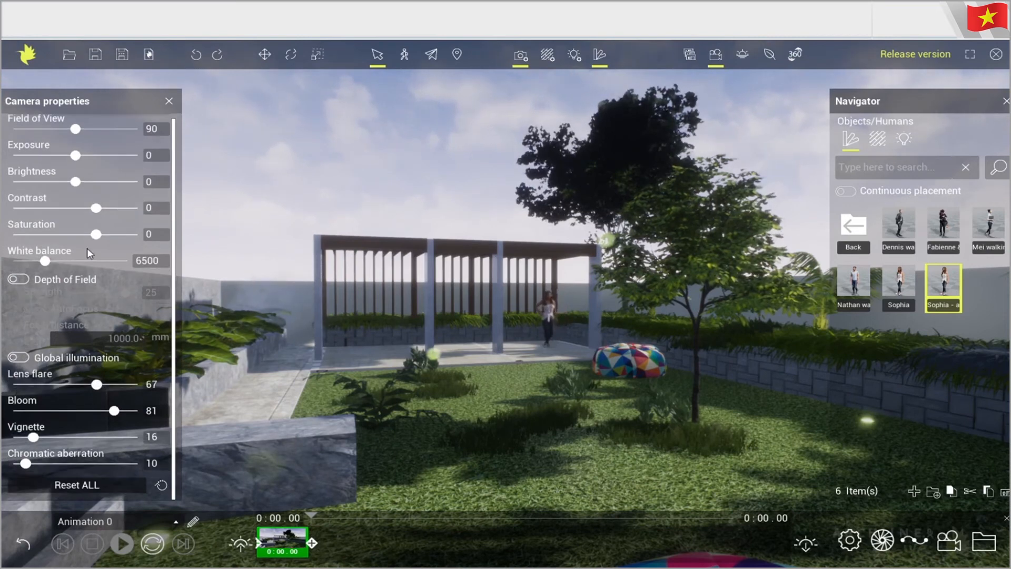
{"action": "scroll", "coordinate": [73, 272], "scroll_direction": "up", "scroll_amount": 1}
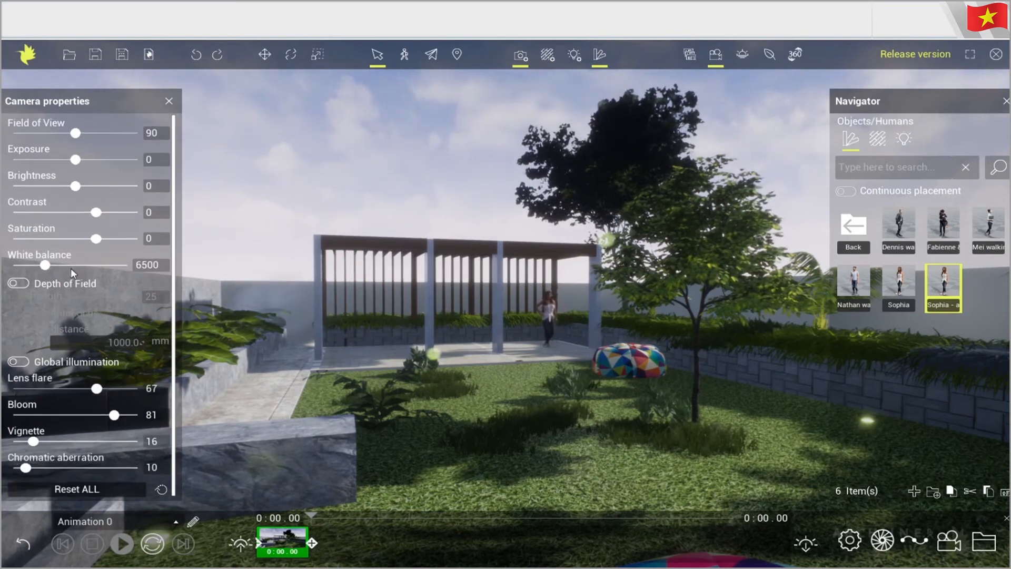
{"action": "left_click", "coordinate": [20, 284]}
{"action": "left_click_drag", "start_coordinate": [124, 297], "coordinate": [89, 295]}
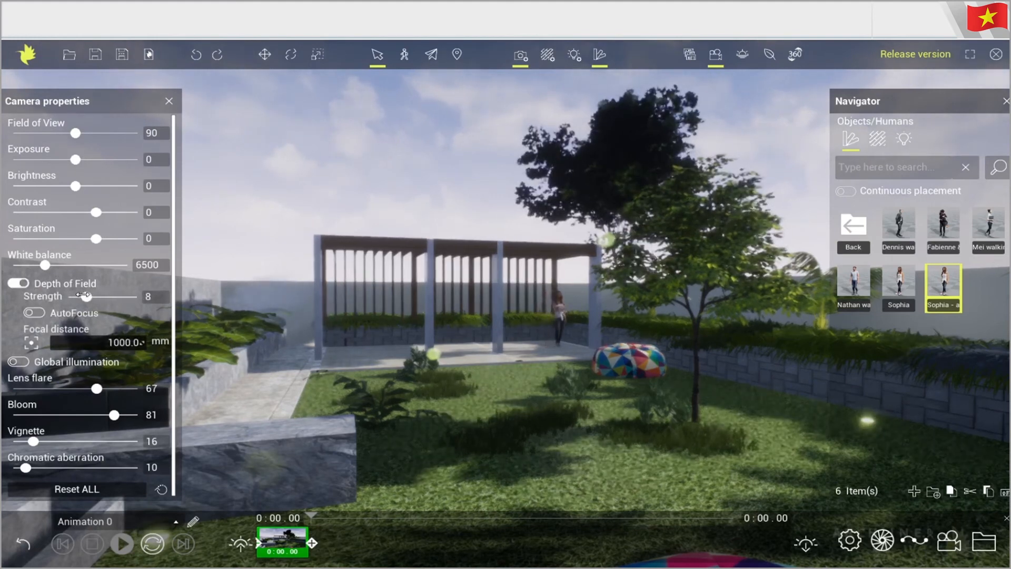
{"action": "left_click_drag", "start_coordinate": [77, 298], "coordinate": [78, 298]}
{"action": "left_click", "coordinate": [31, 314]}
{"action": "left_click", "coordinate": [32, 314]}
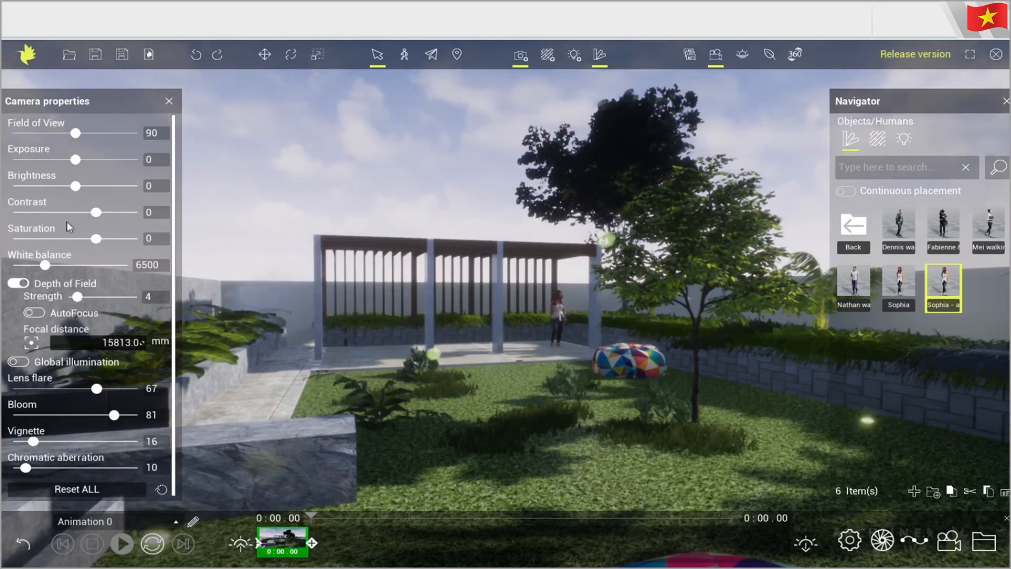
{"action": "left_click", "coordinate": [24, 284]}
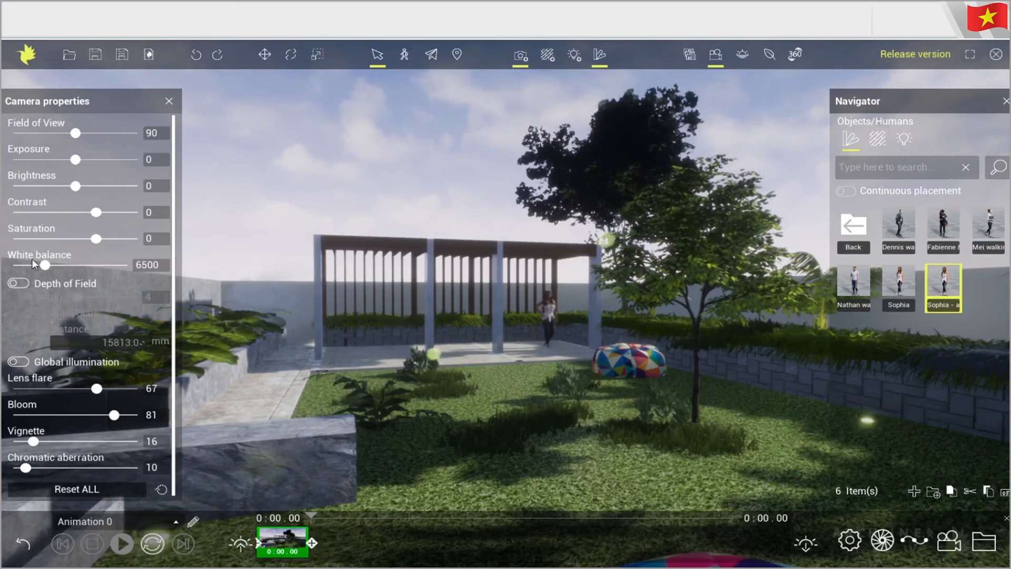
- Set the camera's saturation to 5 and brightness to 22, and adjust the exposure
{"action": "left_click", "coordinate": [110, 239]}
{"action": "left_click_drag", "start_coordinate": [101, 237], "coordinate": [95, 217]}
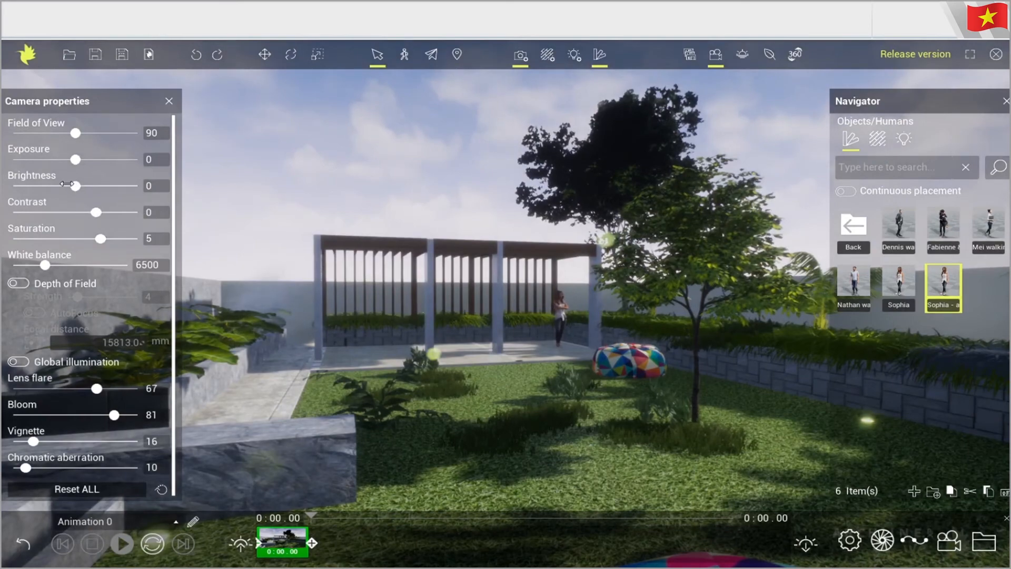
{"action": "left_click_drag", "start_coordinate": [66, 184], "coordinate": [91, 187]}
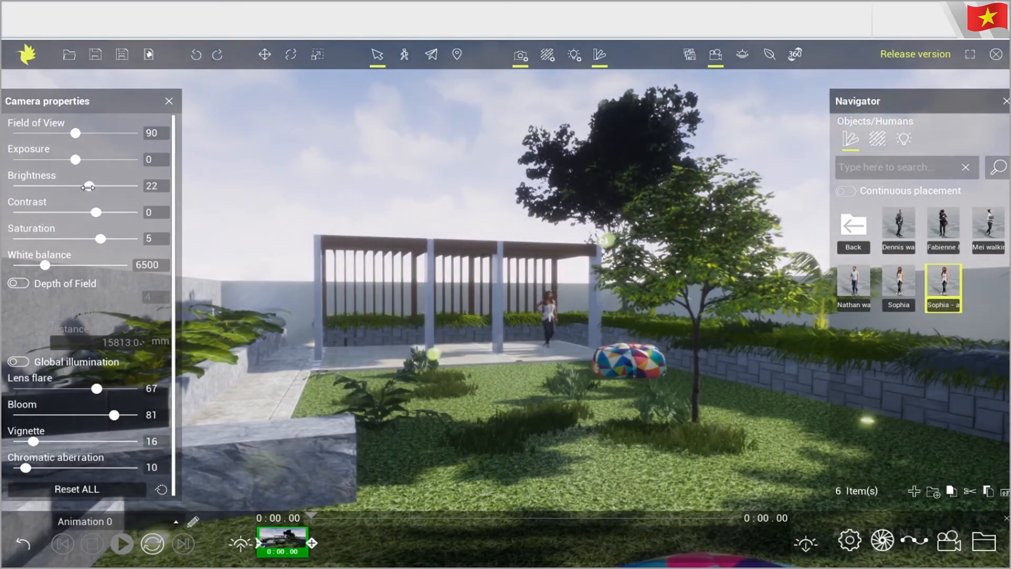
{"action": "left_click_drag", "start_coordinate": [73, 158], "coordinate": [64, 135]}
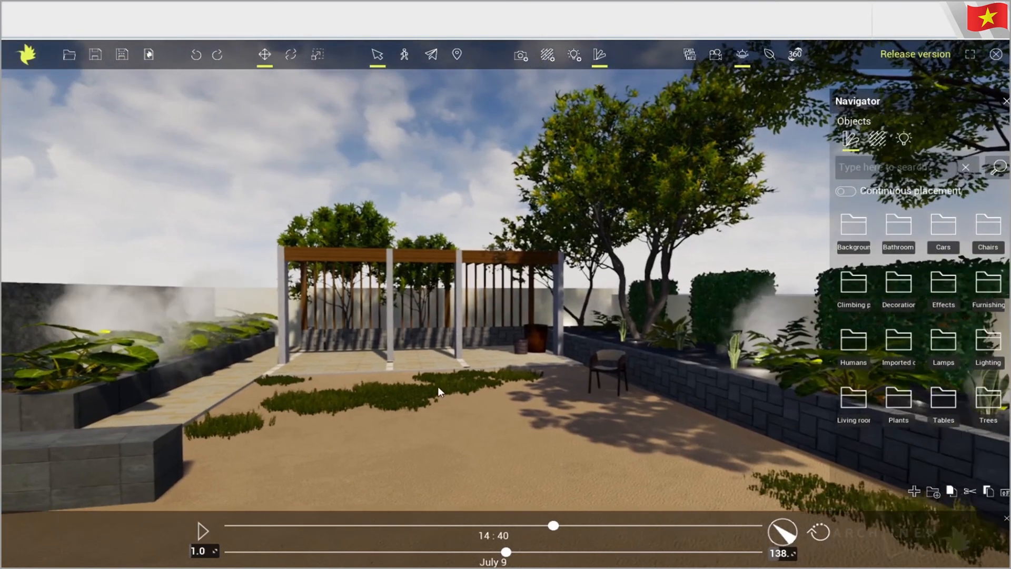
- Set the sun study of the sandy garden scene to 14:06 on August 9
{"action": "right_click_drag", "start_coordinate": [439, 387], "coordinate": [462, 390]}
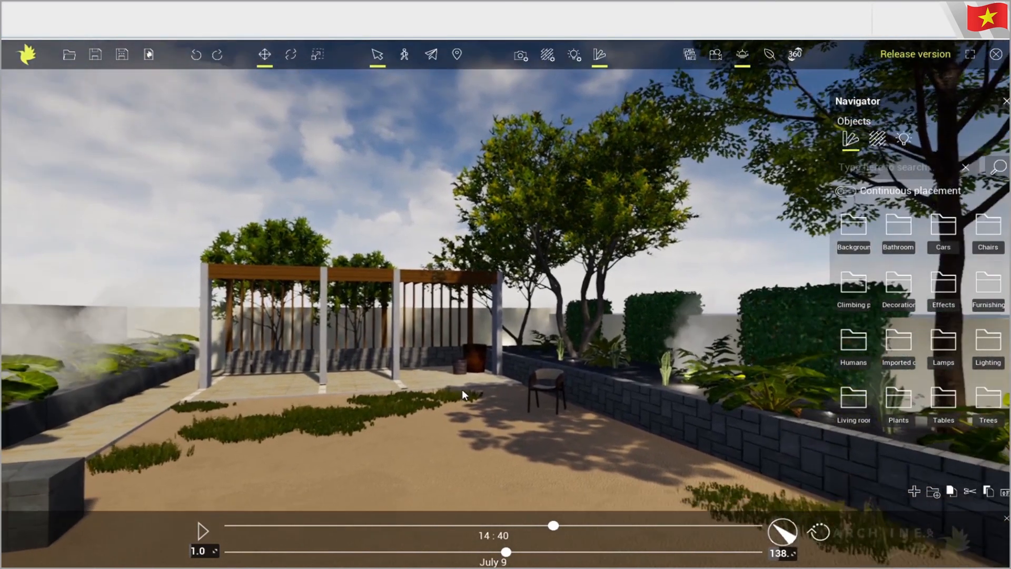
{"action": "mouse_move", "coordinate": [553, 525]}
{"action": "left_mouse_down"}
{"action": "mouse_move", "coordinate": [334, 526]}
{"action": "mouse_move", "coordinate": [655, 521]}
{"action": "mouse_move", "coordinate": [558, 524]}
{"action": "left_mouse_up"}
{"action": "left_click_drag", "start_coordinate": [540, 526], "coordinate": [553, 552]}
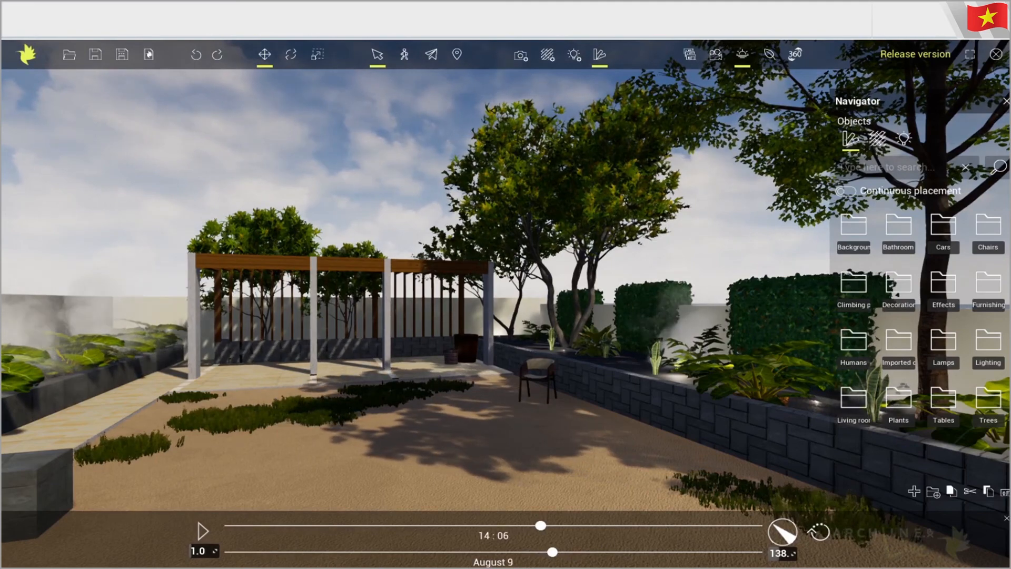
- Place the Sophia - animated figure from the Humans library on the sand beside the pergola's corner post
{"action": "left_click", "coordinate": [854, 342]}
{"action": "left_click", "coordinate": [944, 284]}
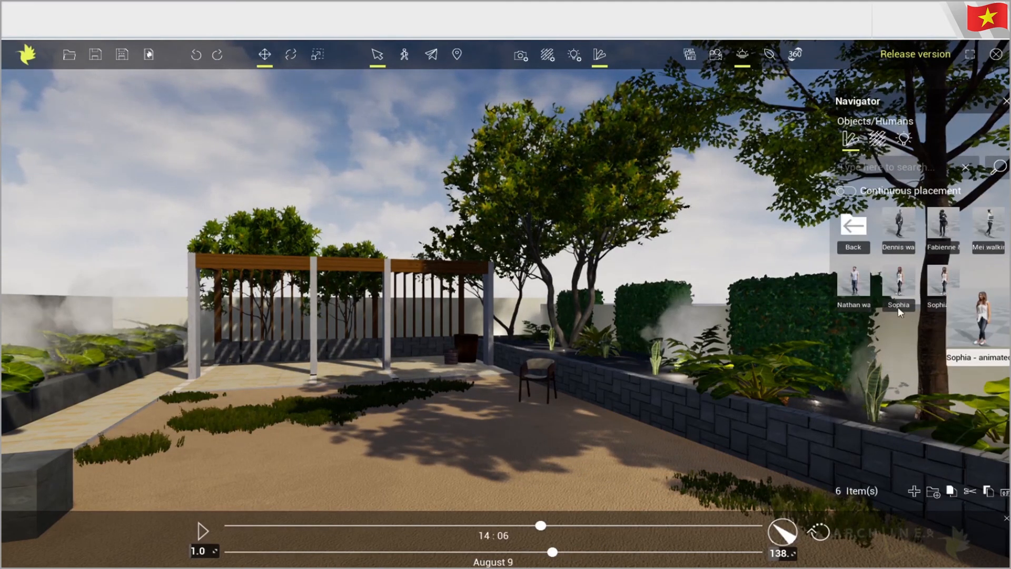
{"action": "left_click_drag", "start_coordinate": [492, 377], "coordinate": [496, 380]}
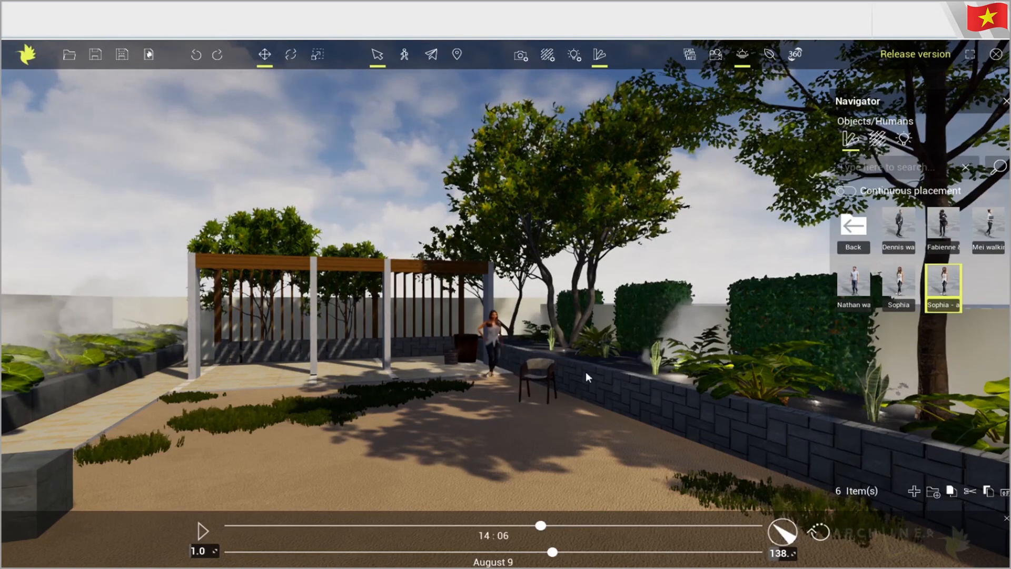
- Move the Sophia figure onto the sand in front of the pergola's corner post beside the chair, and return to the main object folders
{"action": "left_click", "coordinate": [495, 345]}
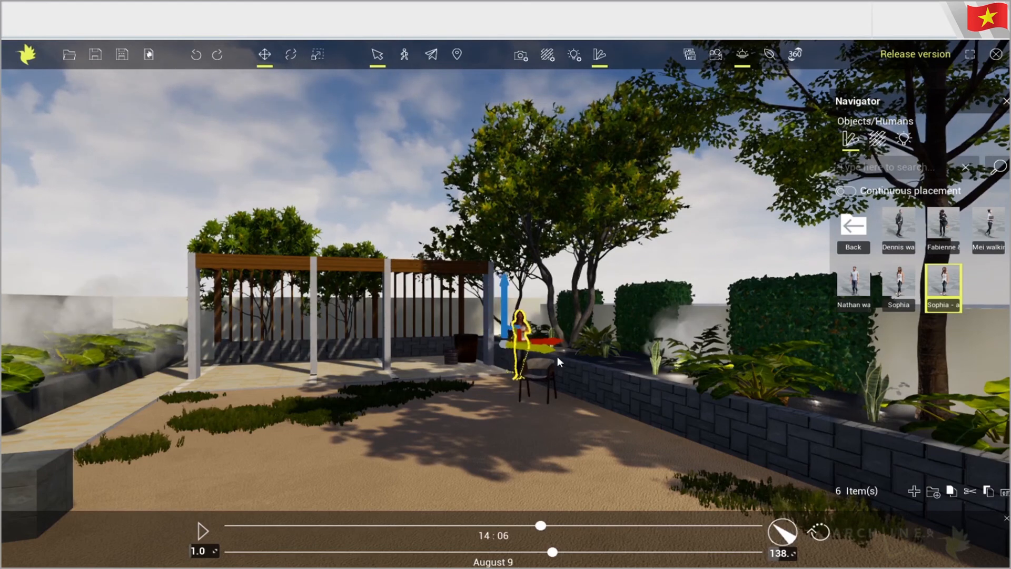
{"action": "left_click_drag", "start_coordinate": [527, 350], "coordinate": [511, 369]}
{"action": "left_click", "coordinate": [713, 374]}
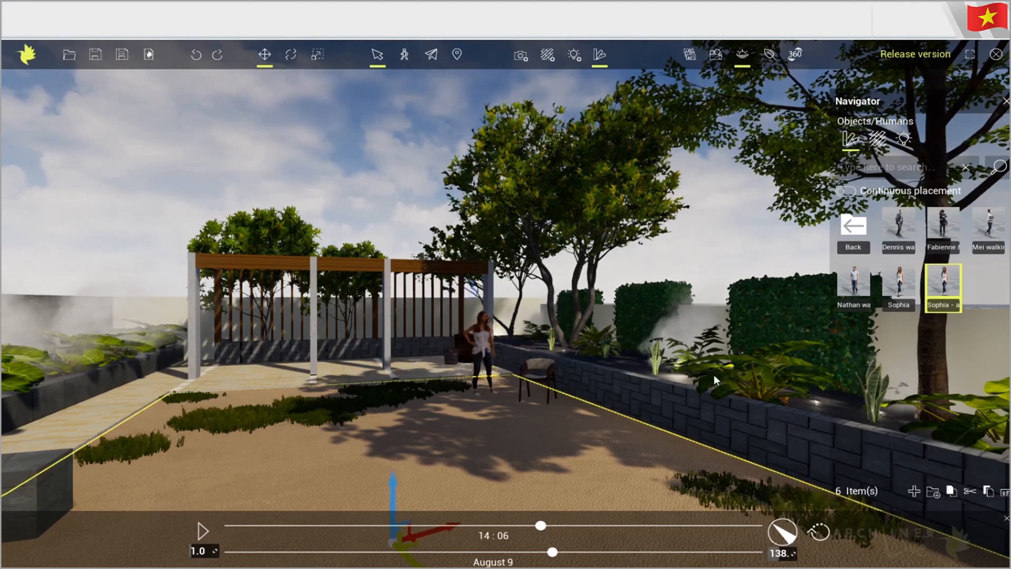
{"action": "left_click", "coordinate": [511, 216]}
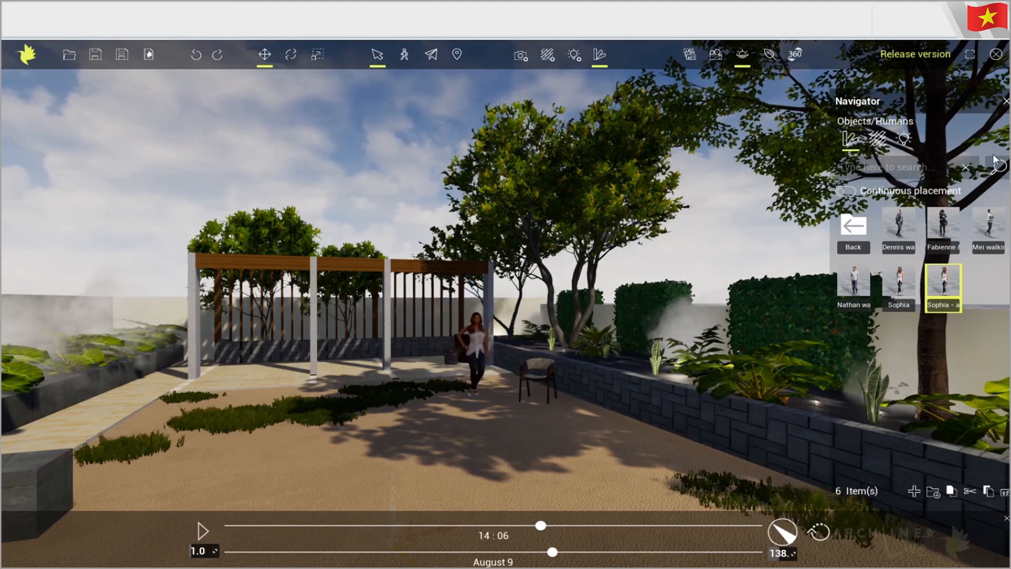
{"action": "left_click", "coordinate": [858, 229]}
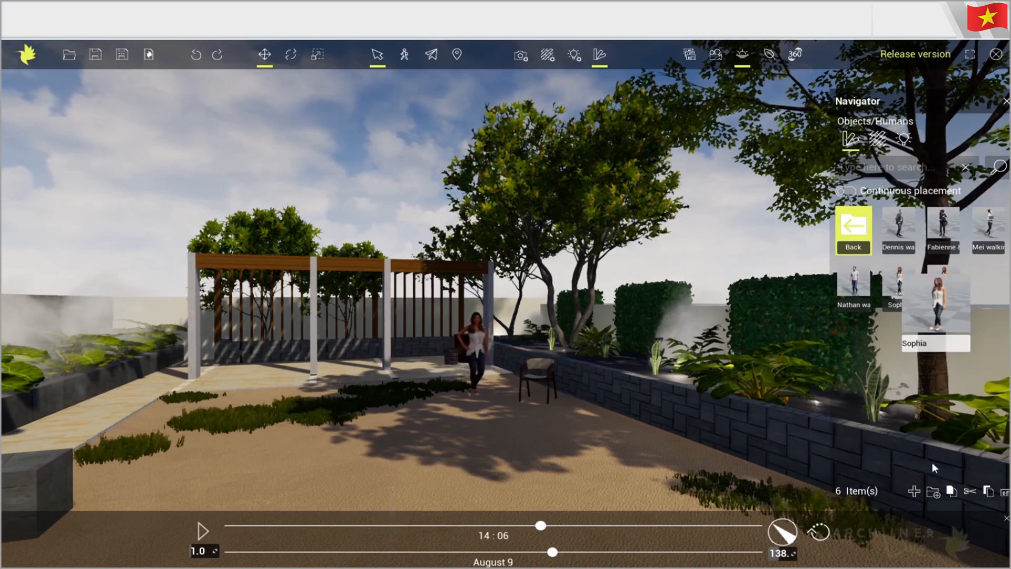
- Set the camera's saturation to 10, exposure to 22, field of view to 75 and white balance to 10550
{"action": "left_click", "coordinate": [522, 55]}
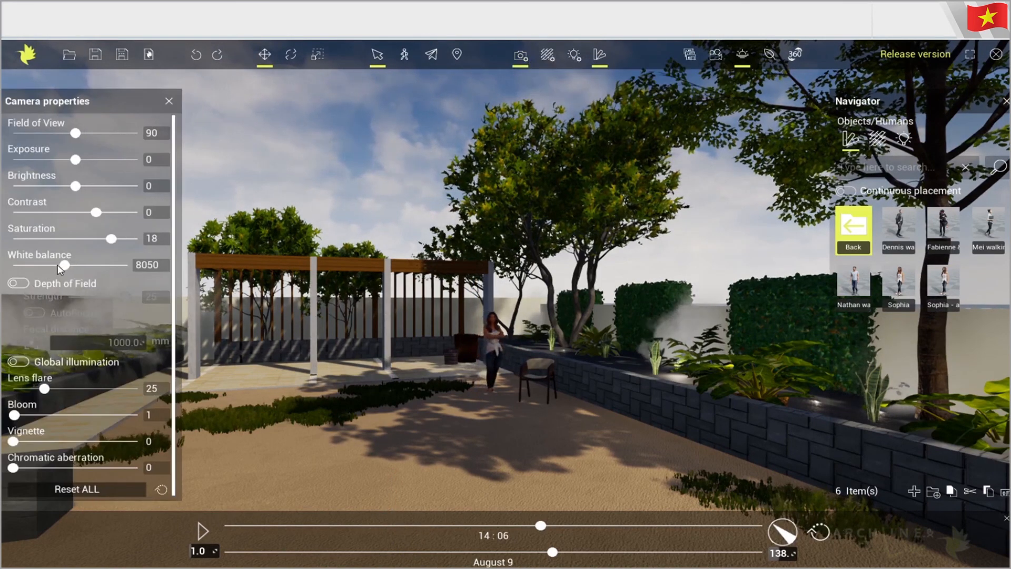
{"action": "left_click_drag", "start_coordinate": [111, 238], "coordinate": [105, 239]}
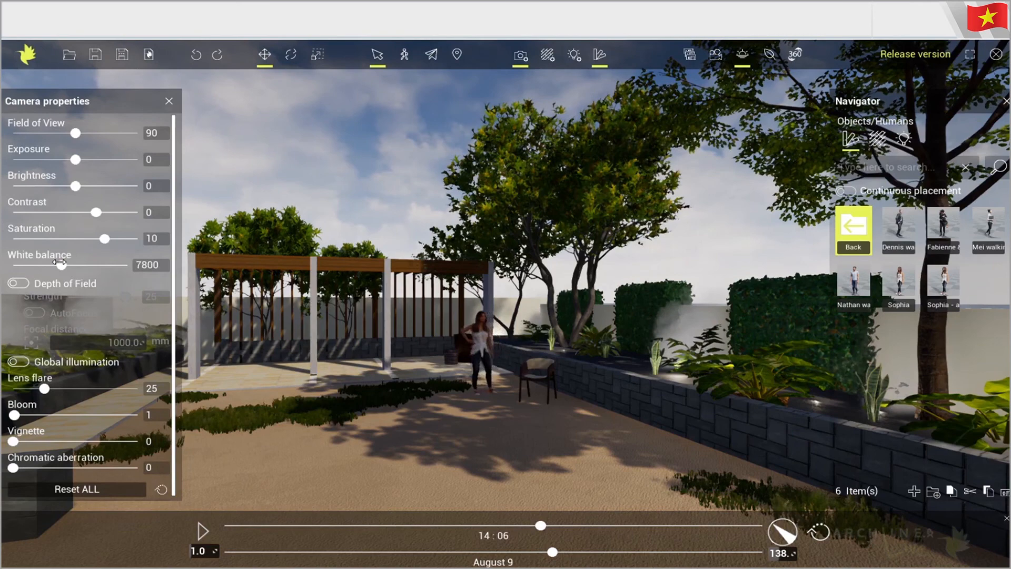
{"action": "left_click_drag", "start_coordinate": [69, 265], "coordinate": [69, 265]}
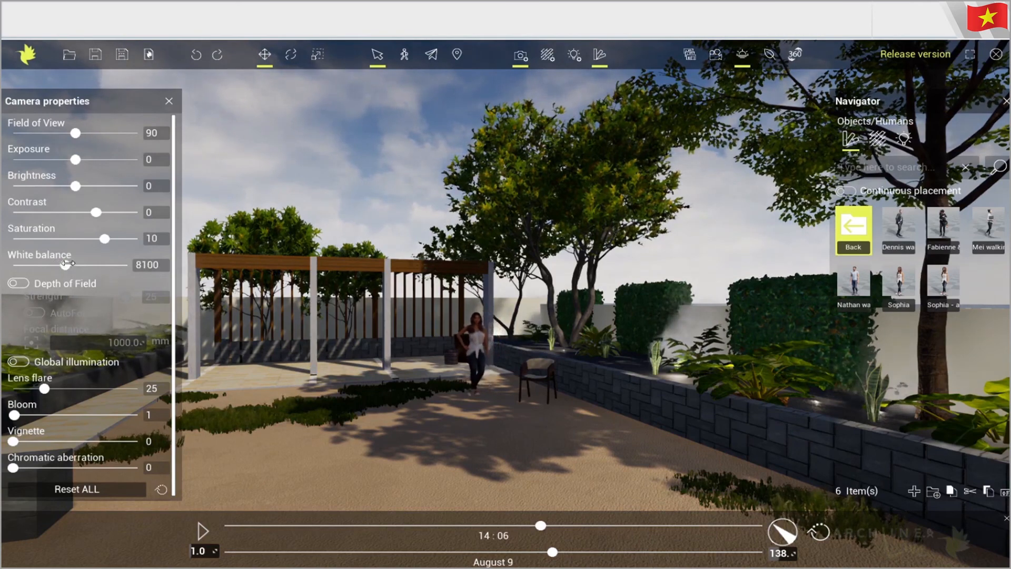
{"action": "left_click_drag", "start_coordinate": [77, 160], "coordinate": [90, 160]}
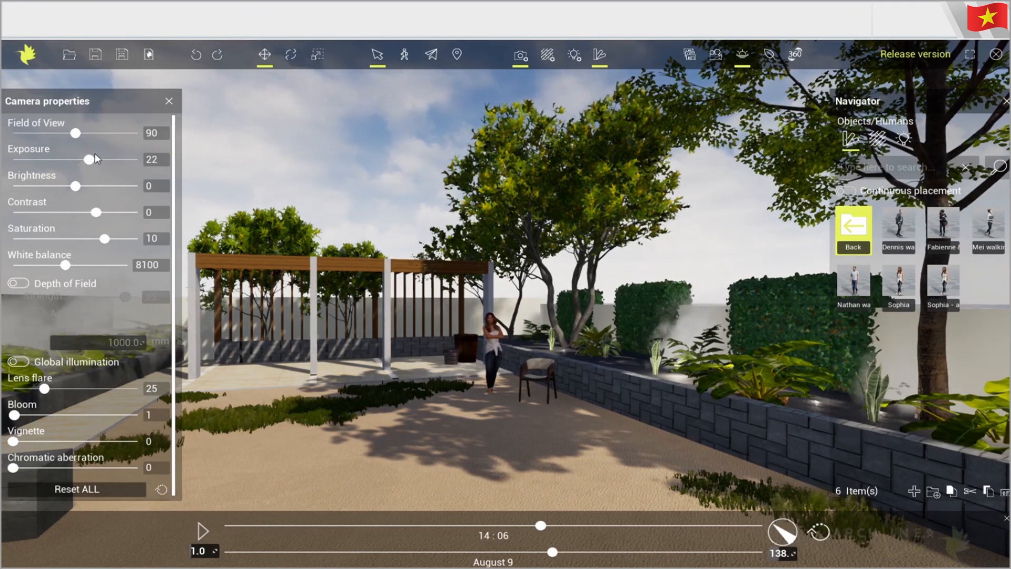
{"action": "left_click_drag", "start_coordinate": [76, 133], "coordinate": [55, 132]}
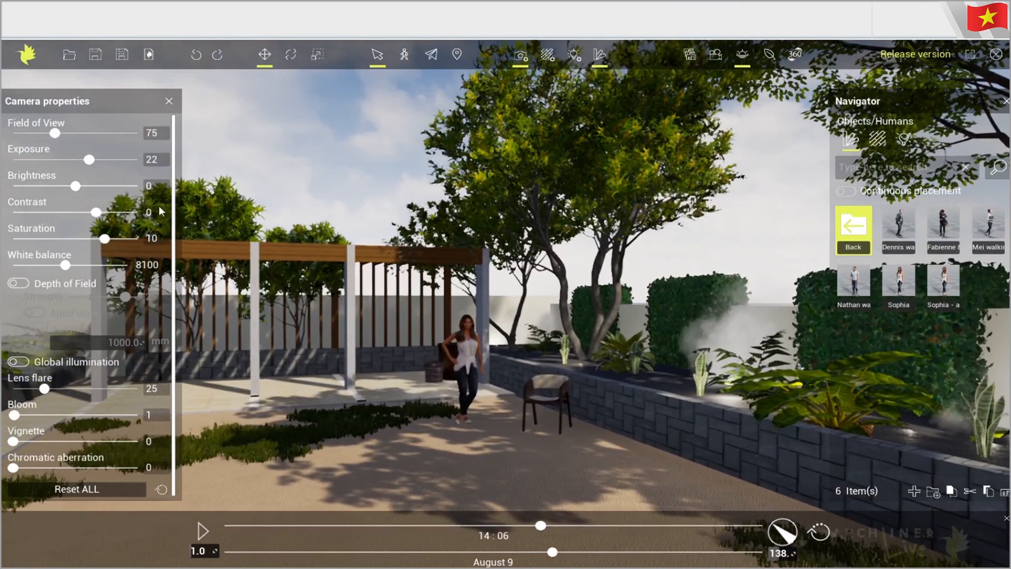
{"action": "left_click_drag", "start_coordinate": [80, 266], "coordinate": [96, 265]}
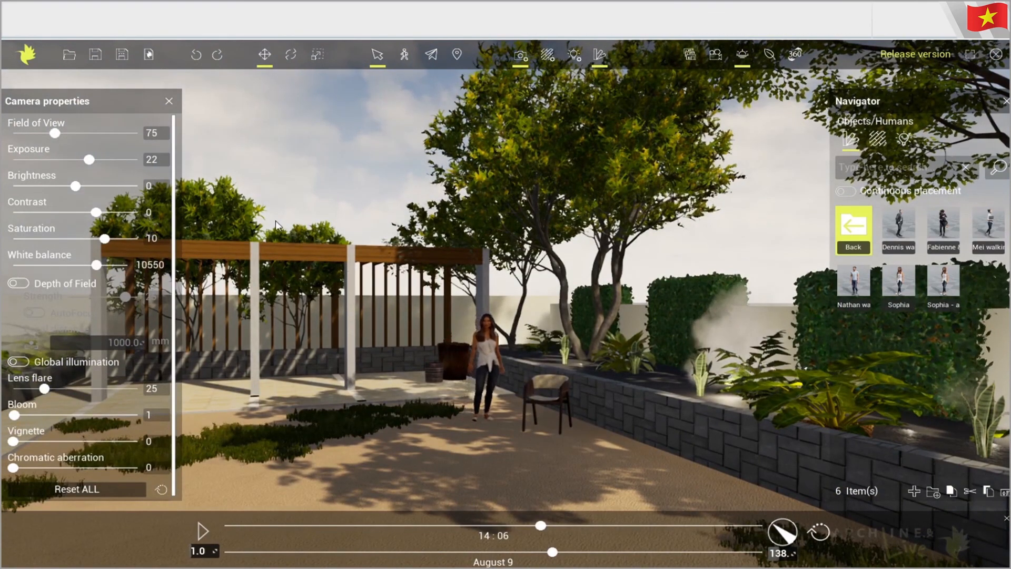
- Explore the garden in Walk/Fly mode, moving towards the pergola and planters and back, and leave the mode
{"action": "right_click_drag", "start_coordinate": [441, 325], "coordinate": [359, 349]}
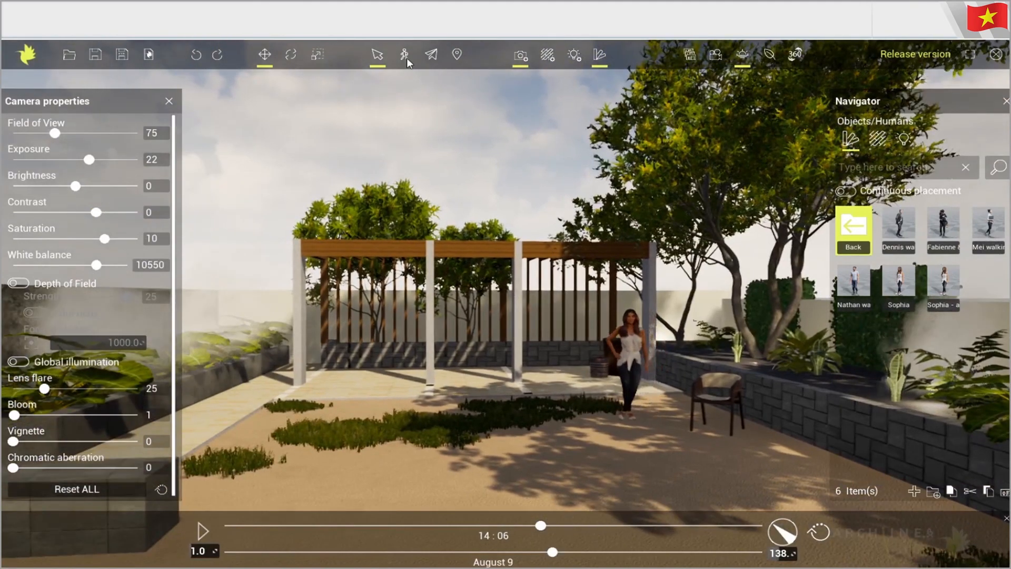
{"action": "left_click", "coordinate": [404, 54]}
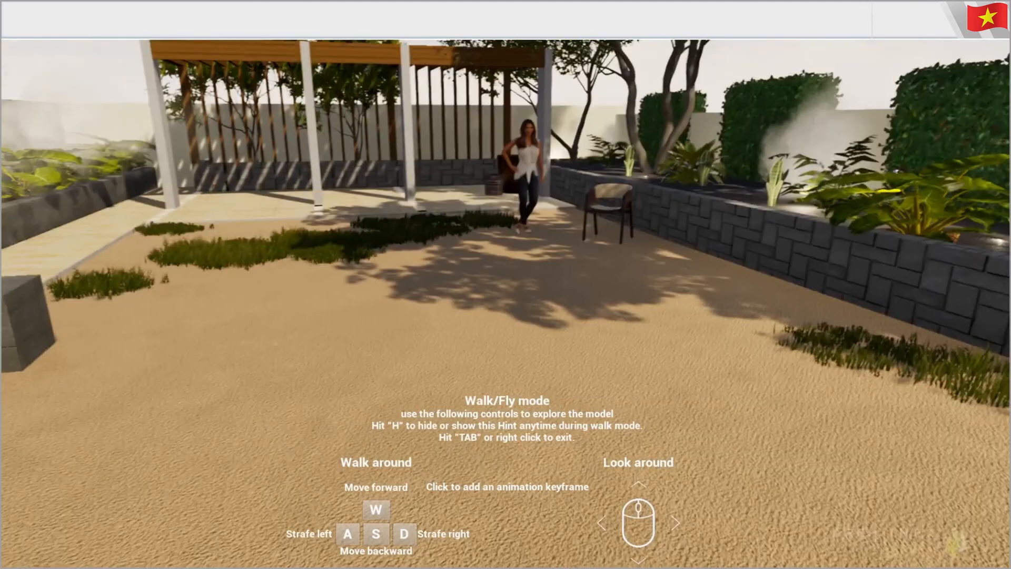
{"action": "key", "text": "w"}
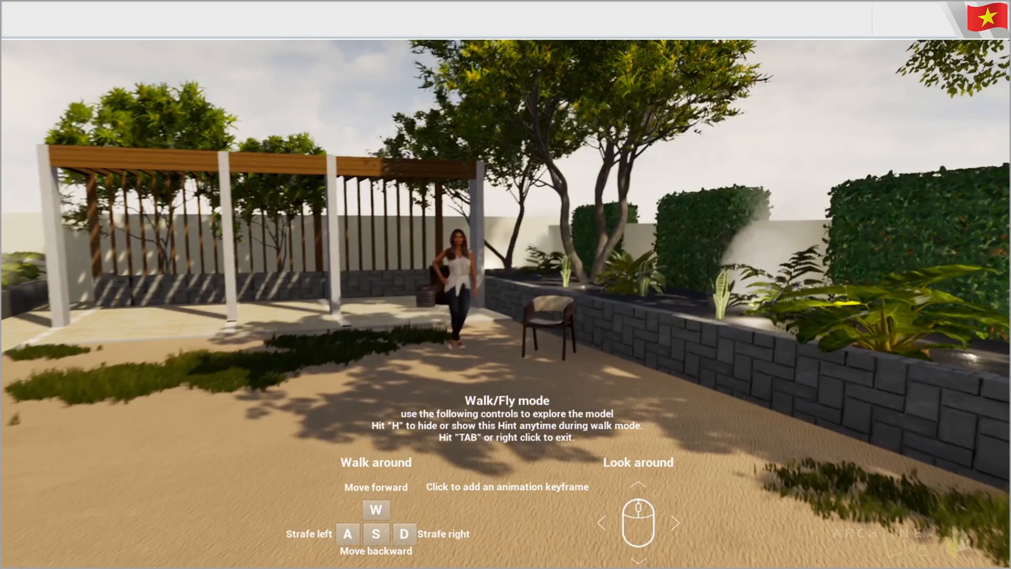
{"action": "key", "text": "w"}
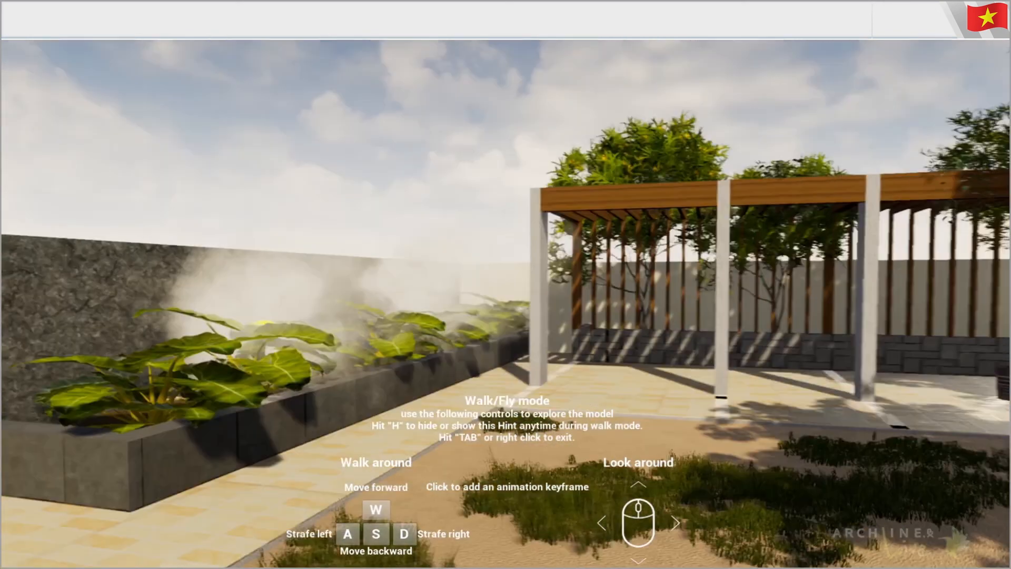
{"action": "key", "text": "s"}
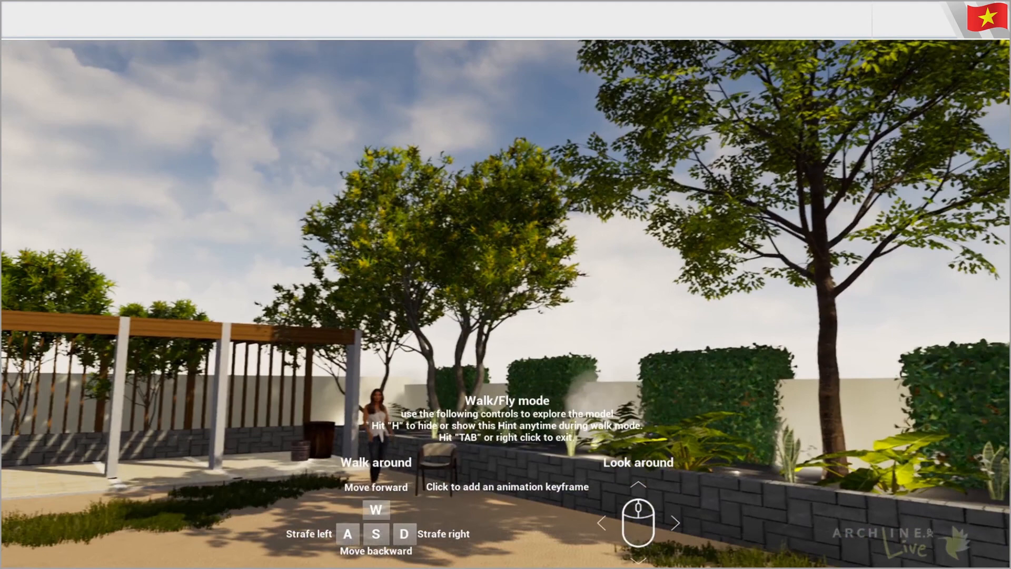
{"action": "key", "text": "s"}
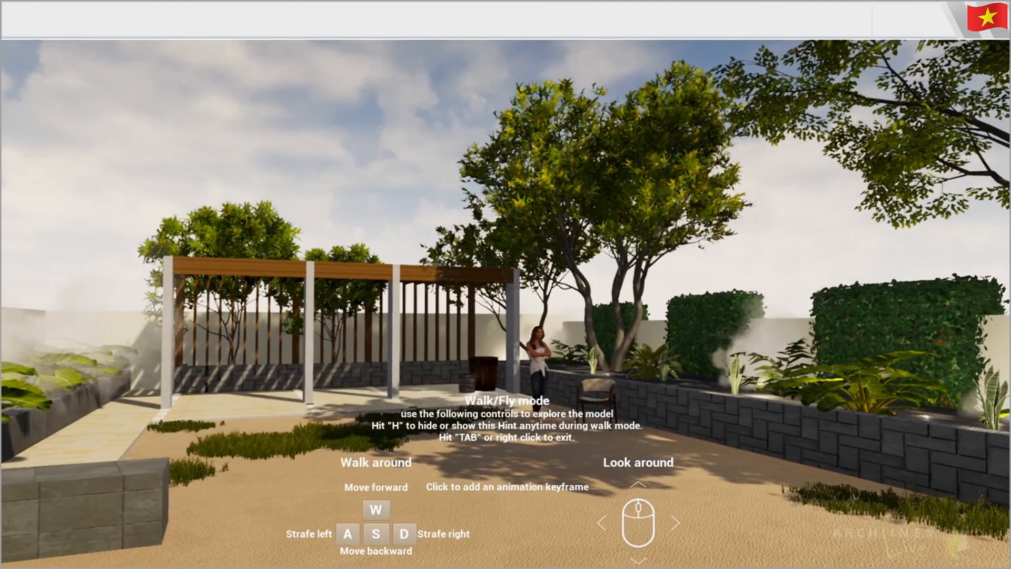
{"action": "key", "text": "Tab"}
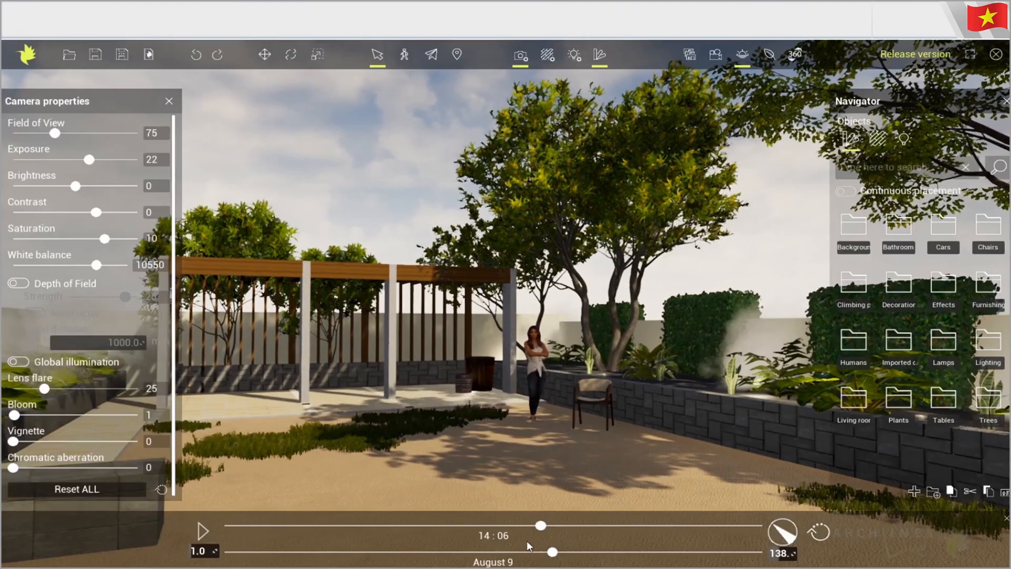
- Set the sun study time to 17:50 and the camera's saturation to 0, contrast to -12 and brightness to 10
{"action": "left_click_drag", "start_coordinate": [543, 525], "coordinate": [624, 525]}
{"action": "right_click_drag", "start_coordinate": [614, 444], "coordinate": [596, 444]}
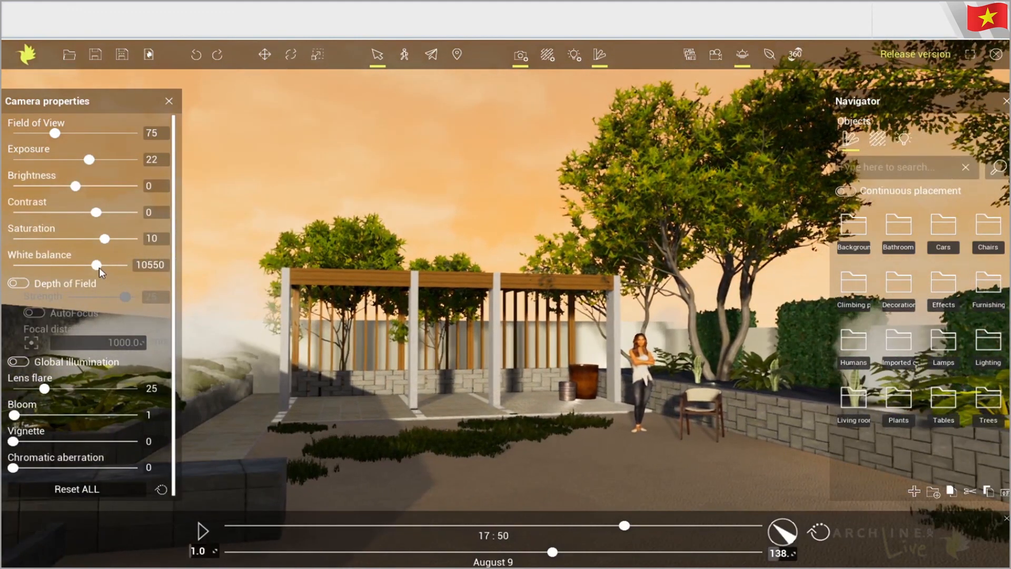
{"action": "left_click_drag", "start_coordinate": [104, 239], "coordinate": [113, 240]}
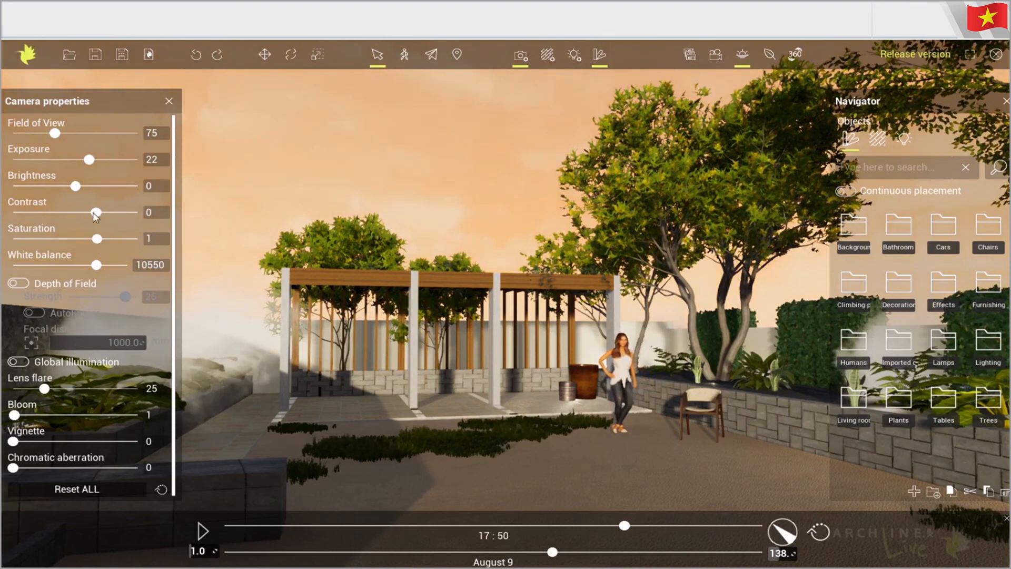
{"action": "left_click_drag", "start_coordinate": [100, 214], "coordinate": [82, 185]}
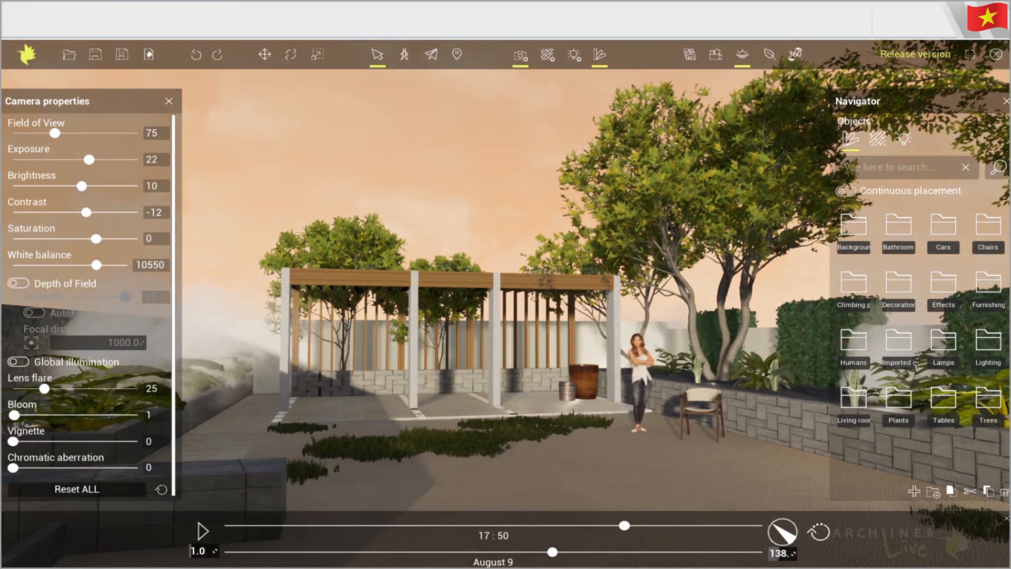